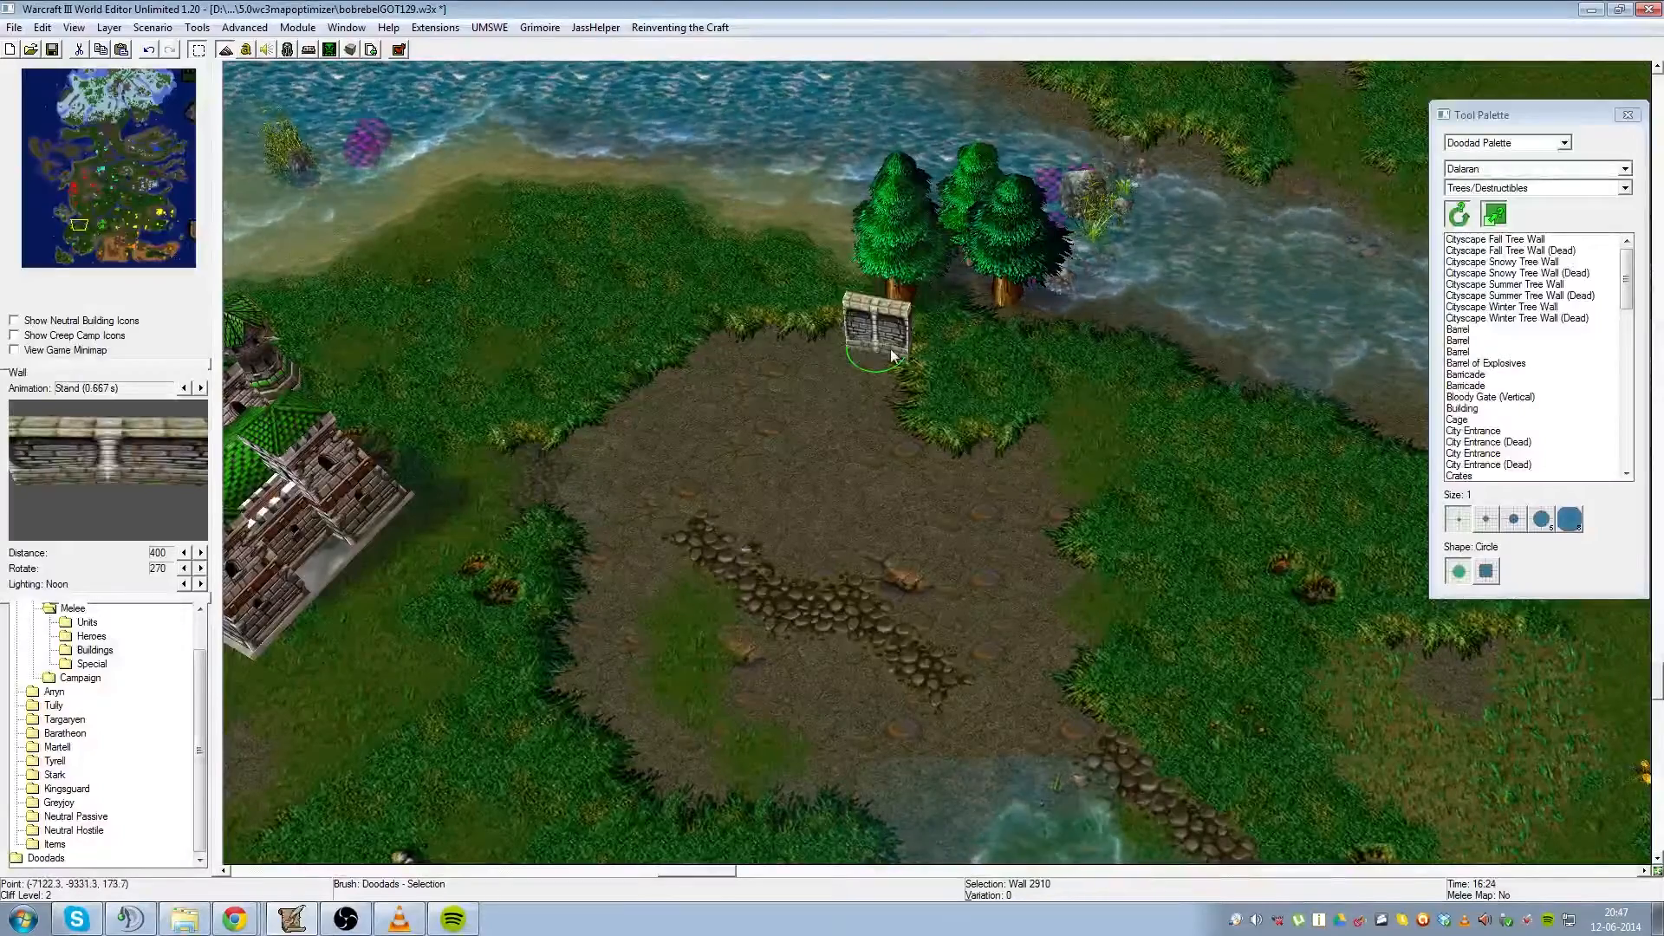
- Nudge the wall segment into position at the dirt clearing's edge in front of the three trees, and deselect it
{"action": "left_click_drag", "start_coordinate": [867, 340], "coordinate": [872, 345]}
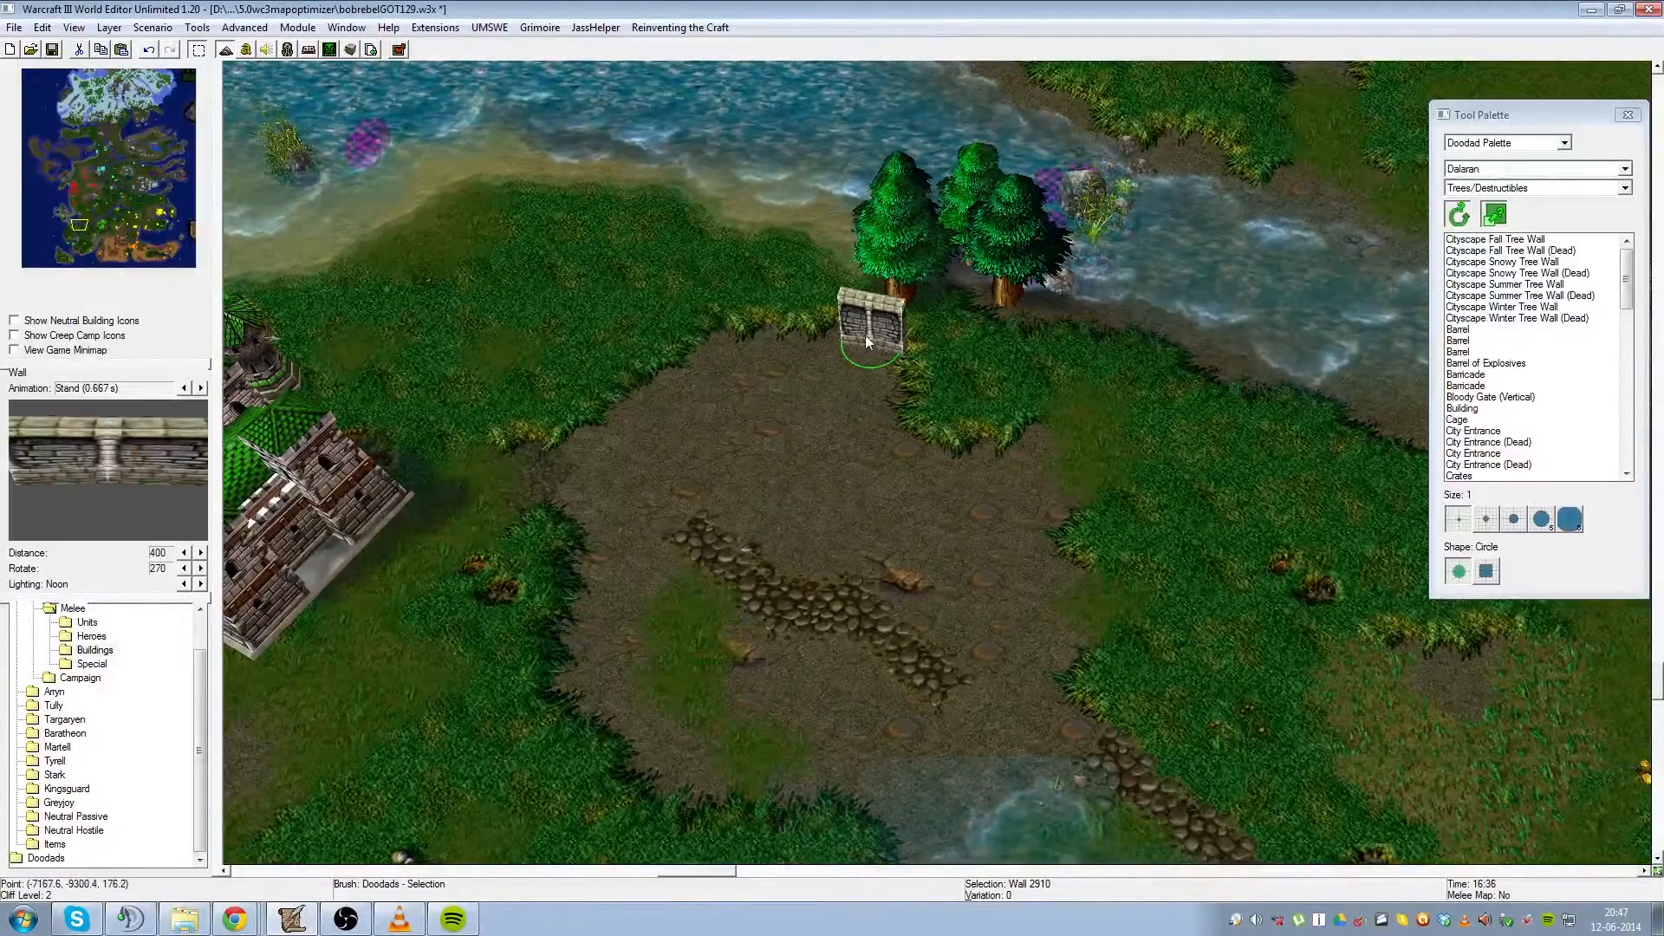
{"action": "left_click", "coordinate": [872, 399]}
{"action": "scroll", "coordinate": [872, 399], "scroll_direction": "up", "scroll_amount": 3}
{"action": "scroll", "coordinate": [875, 352], "scroll_direction": "down", "scroll_amount": 3}
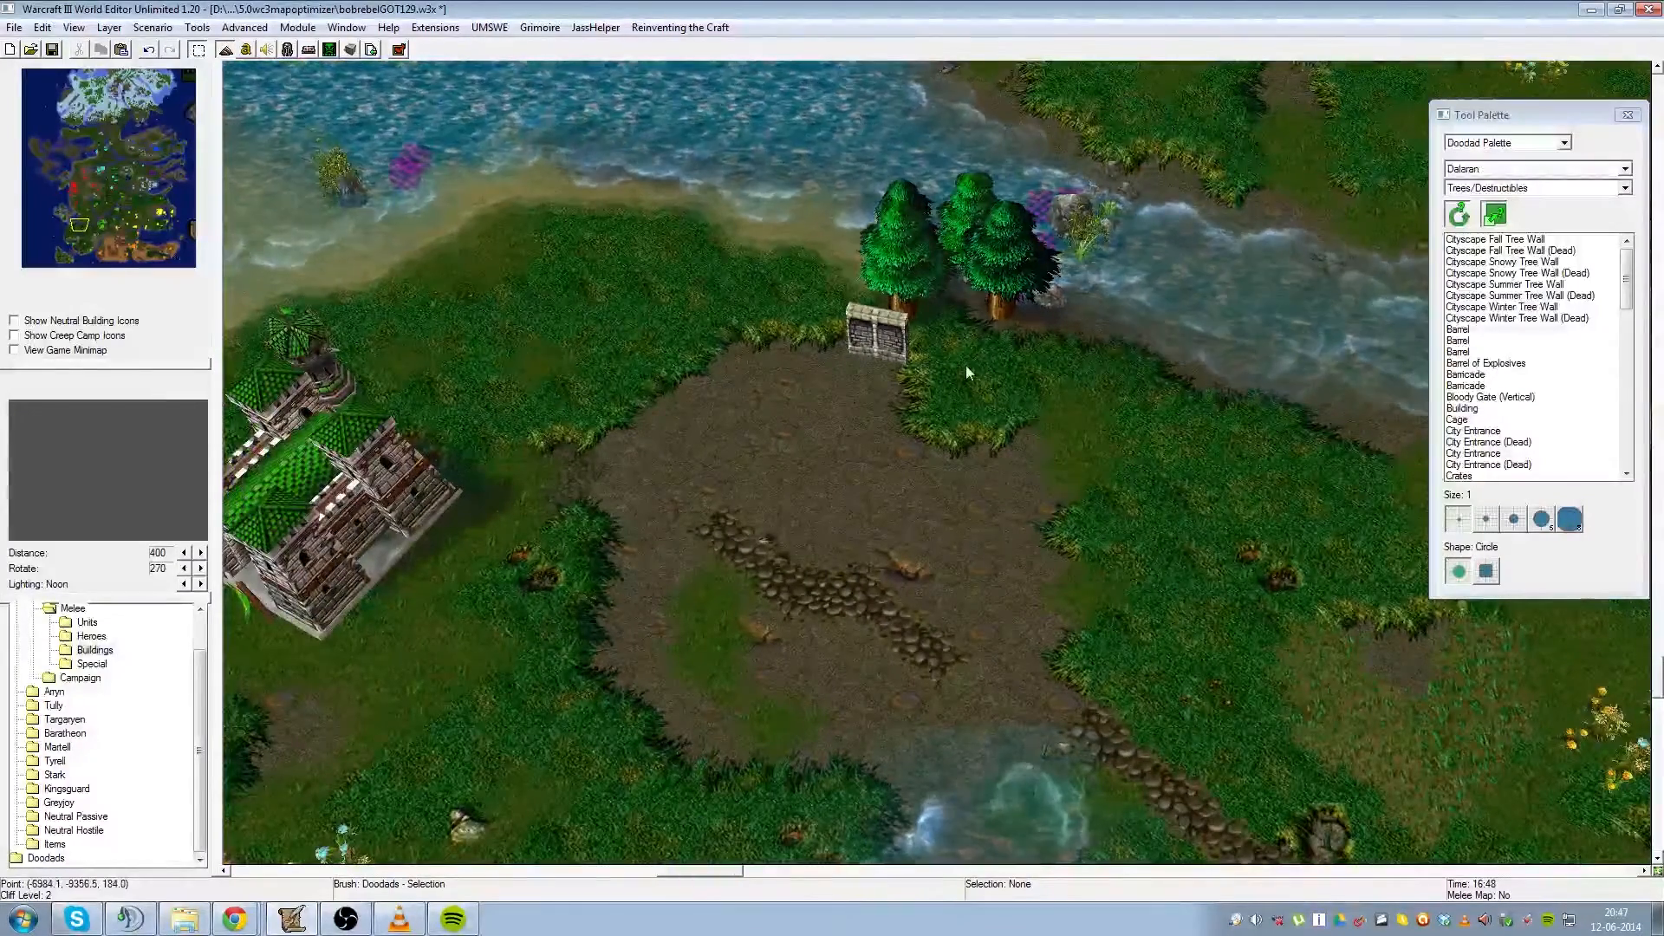
- Duplicate the wall segment, rotate the copy slightly, and join it to the original's east end
{"action": "left_click", "coordinate": [872, 331]}
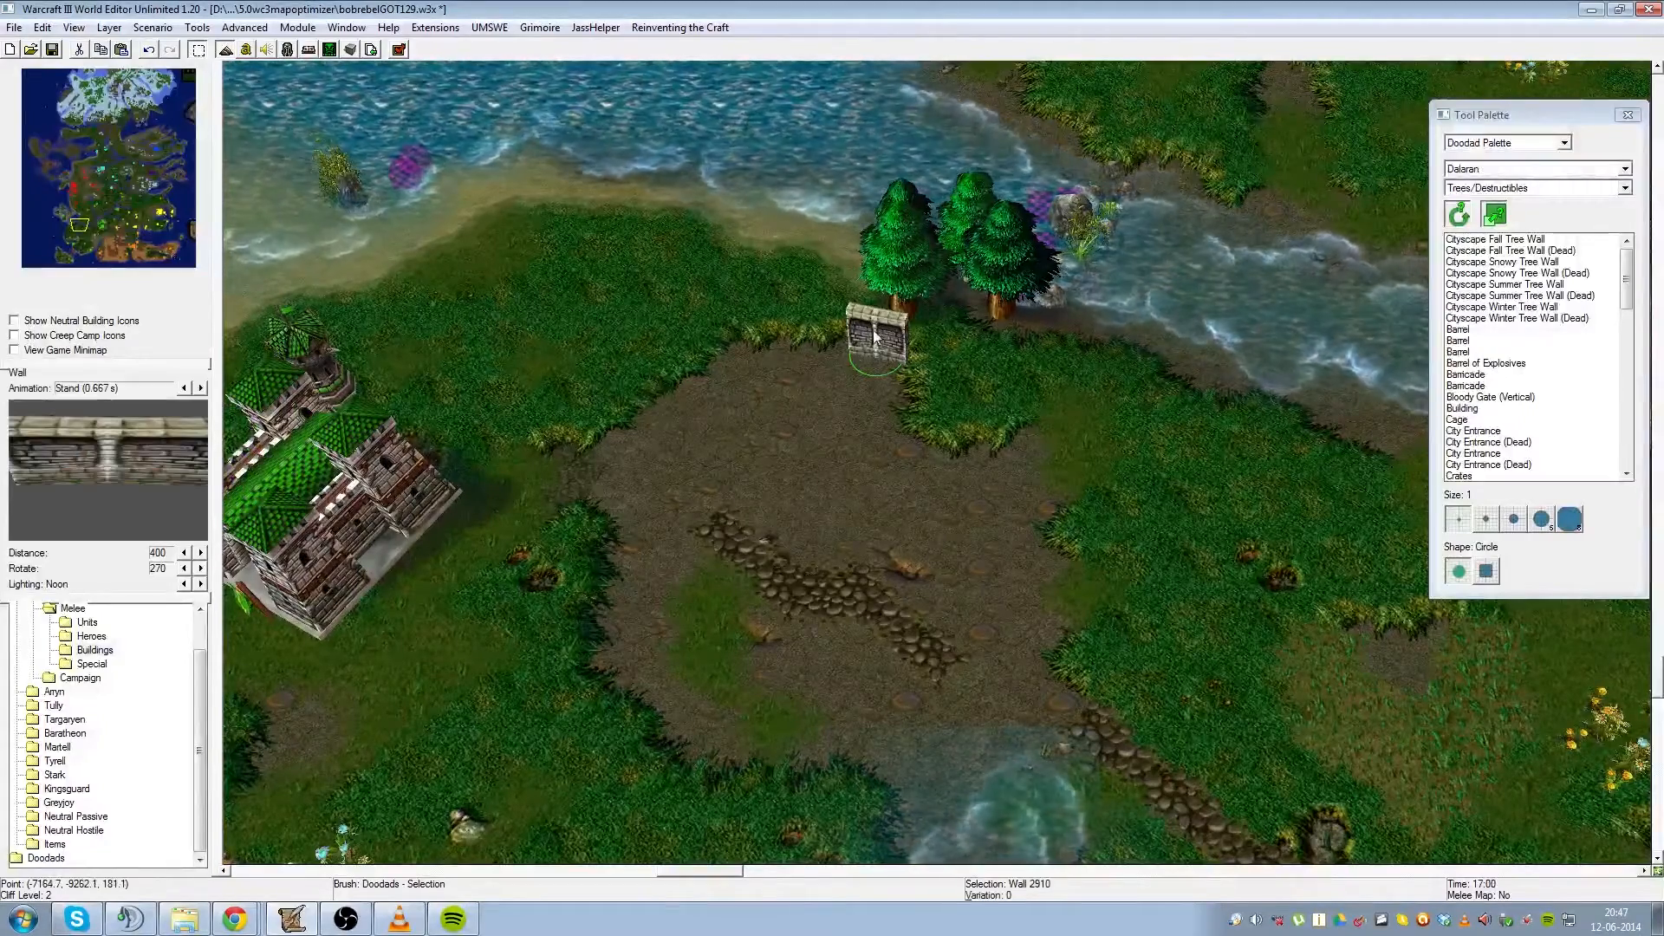
{"action": "key", "text": "ctrl+c"}
{"action": "key", "text": "ctrl+v"}
{"action": "left_click", "coordinate": [934, 371]}
{"action": "left_click", "coordinate": [905, 443], "text": "ctrl"}
{"action": "left_click_drag", "start_coordinate": [929, 352], "coordinate": [929, 362]}
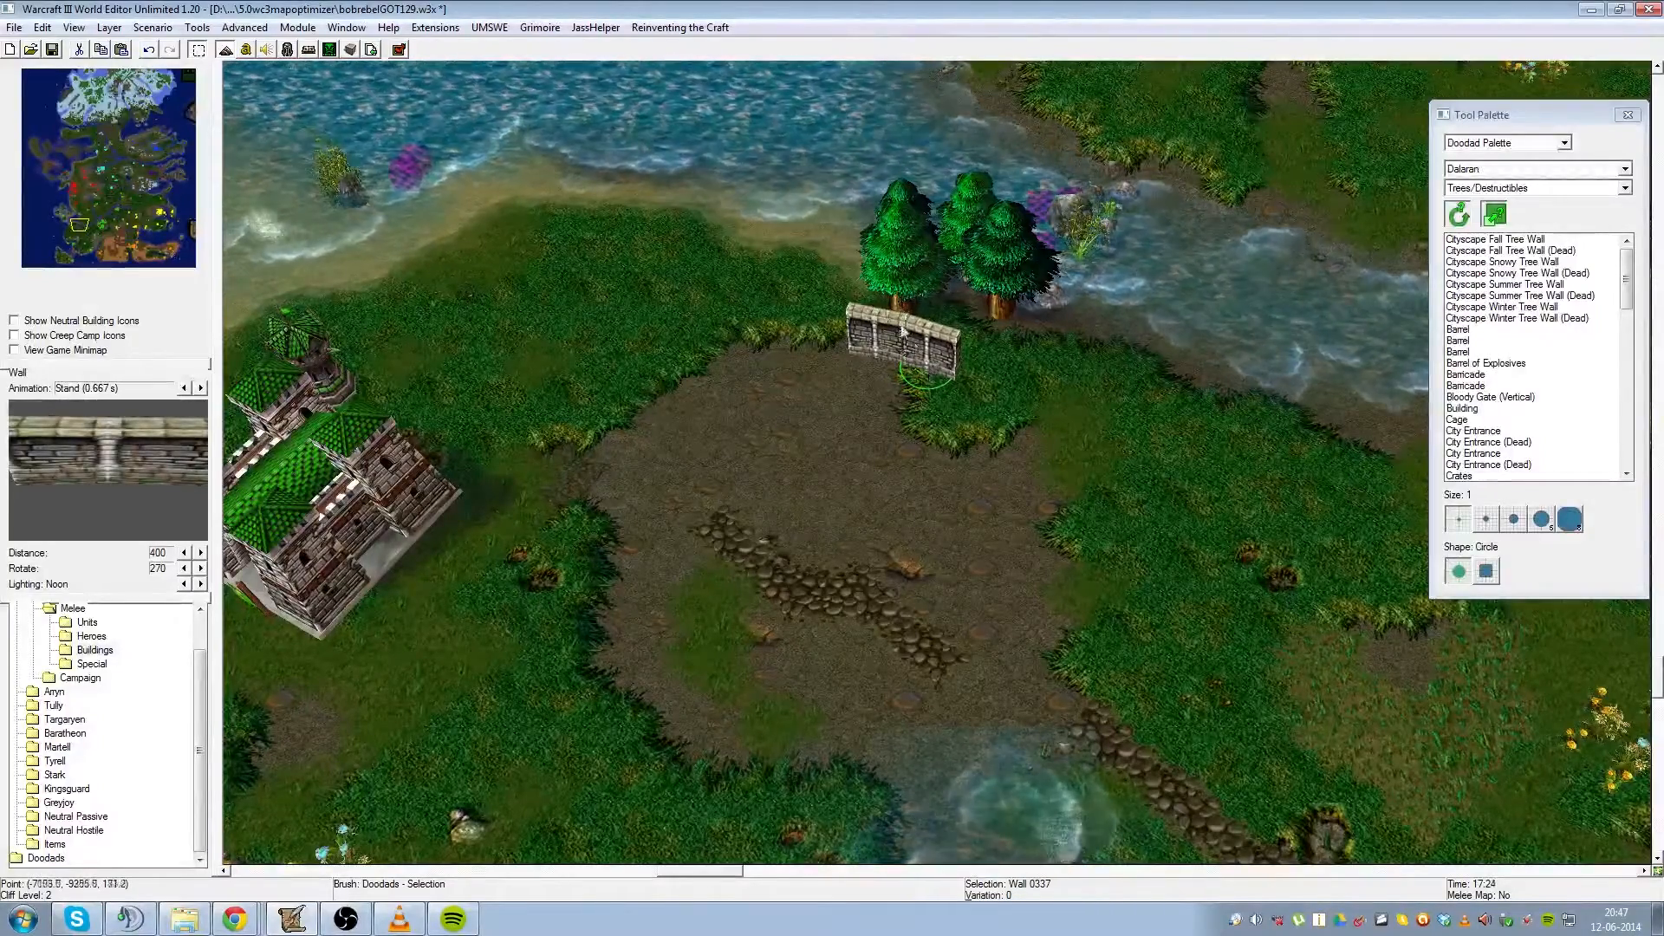
{"action": "scroll", "coordinate": [929, 367], "scroll_direction": "up", "scroll_amount": 5}
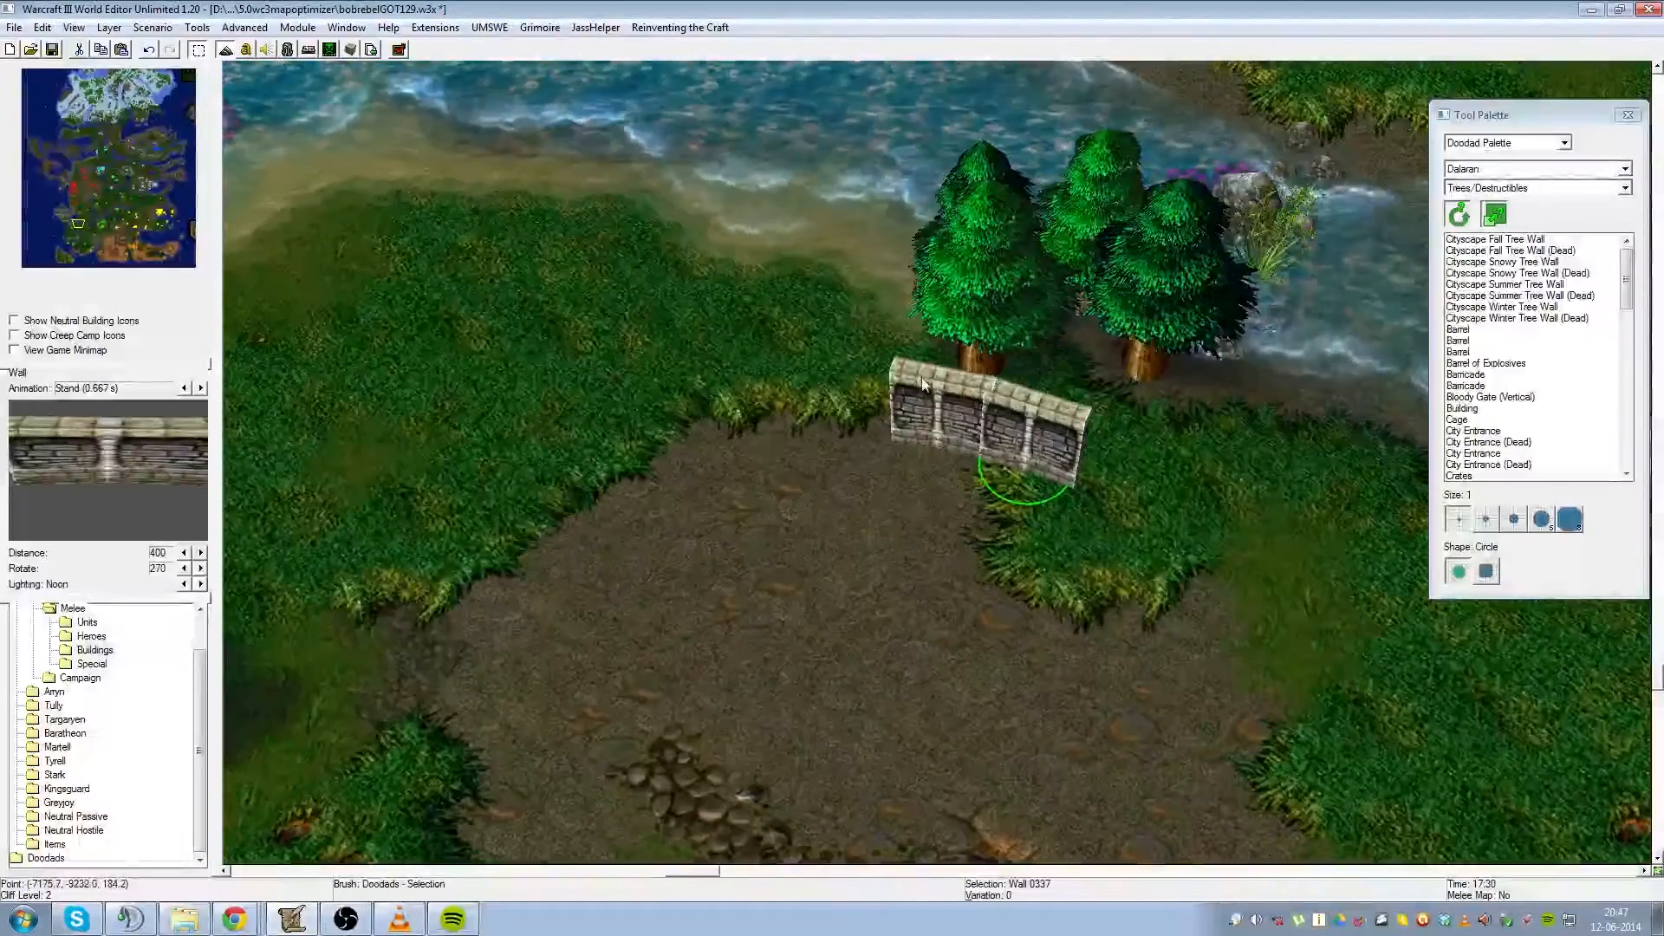
{"action": "left_click", "coordinate": [1239, 627]}
- Add a third wall segment at the east end, aligned flush so the wall curves southeast
{"action": "key", "text": "Right"}
{"action": "scroll", "coordinate": [1117, 569], "scroll_direction": "down", "scroll_amount": 2}
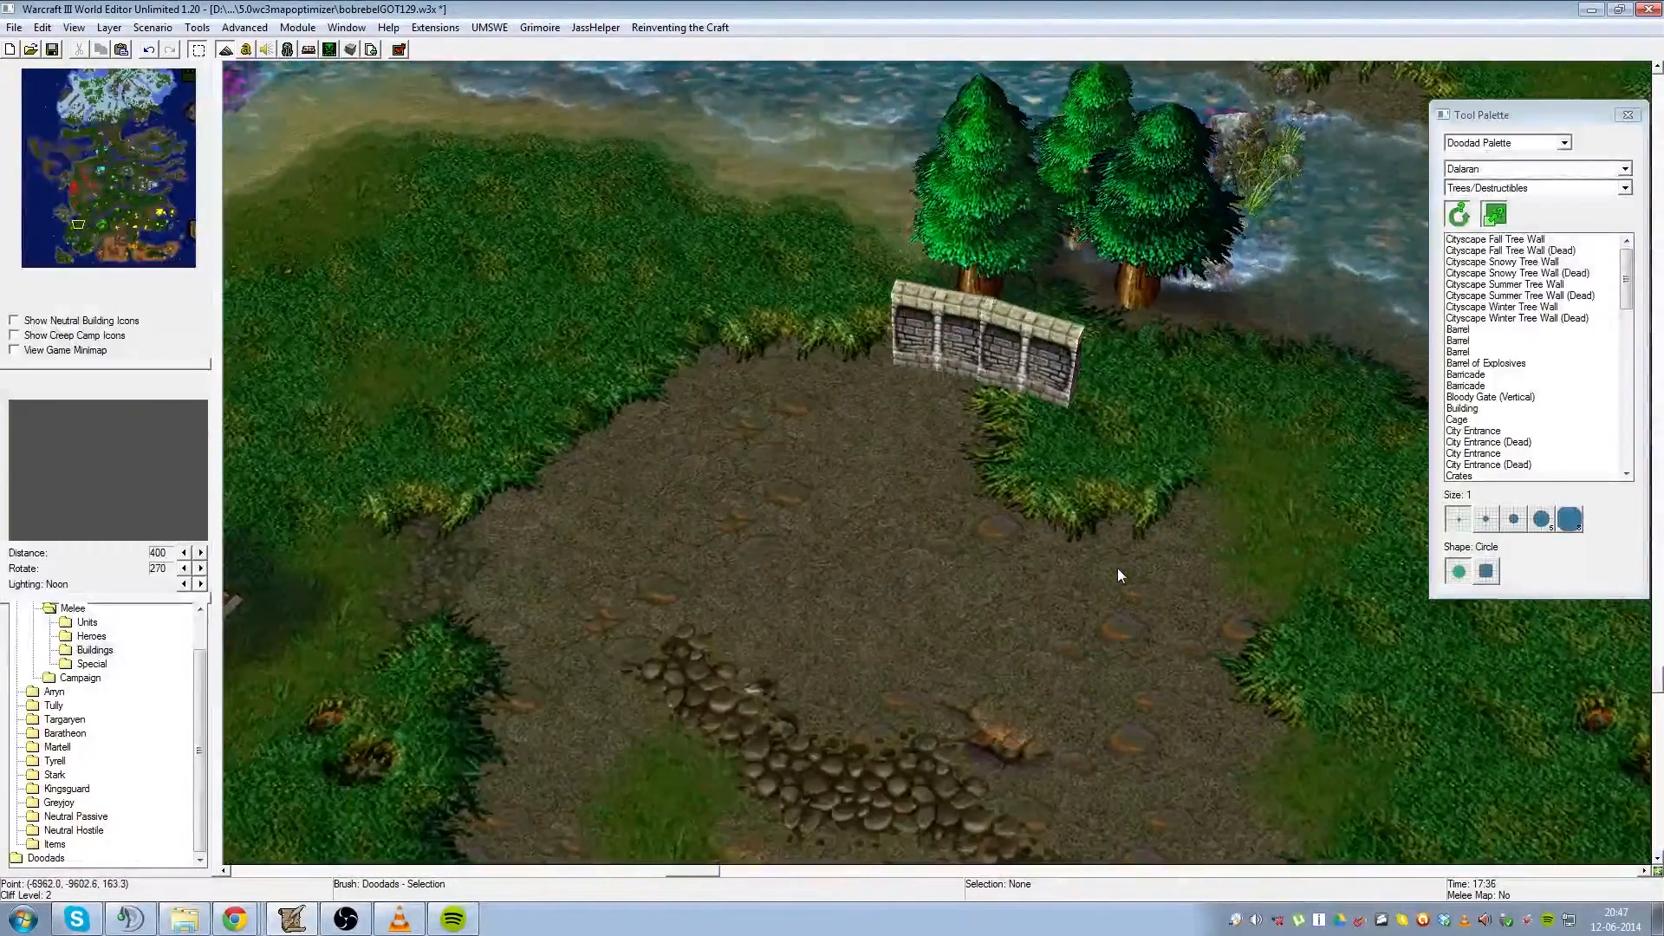
{"action": "scroll", "coordinate": [1093, 542], "scroll_direction": "down", "scroll_amount": 3}
{"action": "mouse_move", "coordinate": [70, 196]}
{"action": "left_mouse_down"}
{"action": "mouse_move", "coordinate": [79, 186]}
{"action": "mouse_move", "coordinate": [80, 220]}
{"action": "left_mouse_up"}
{"action": "scroll", "coordinate": [1090, 380], "scroll_direction": "up", "scroll_amount": 4}
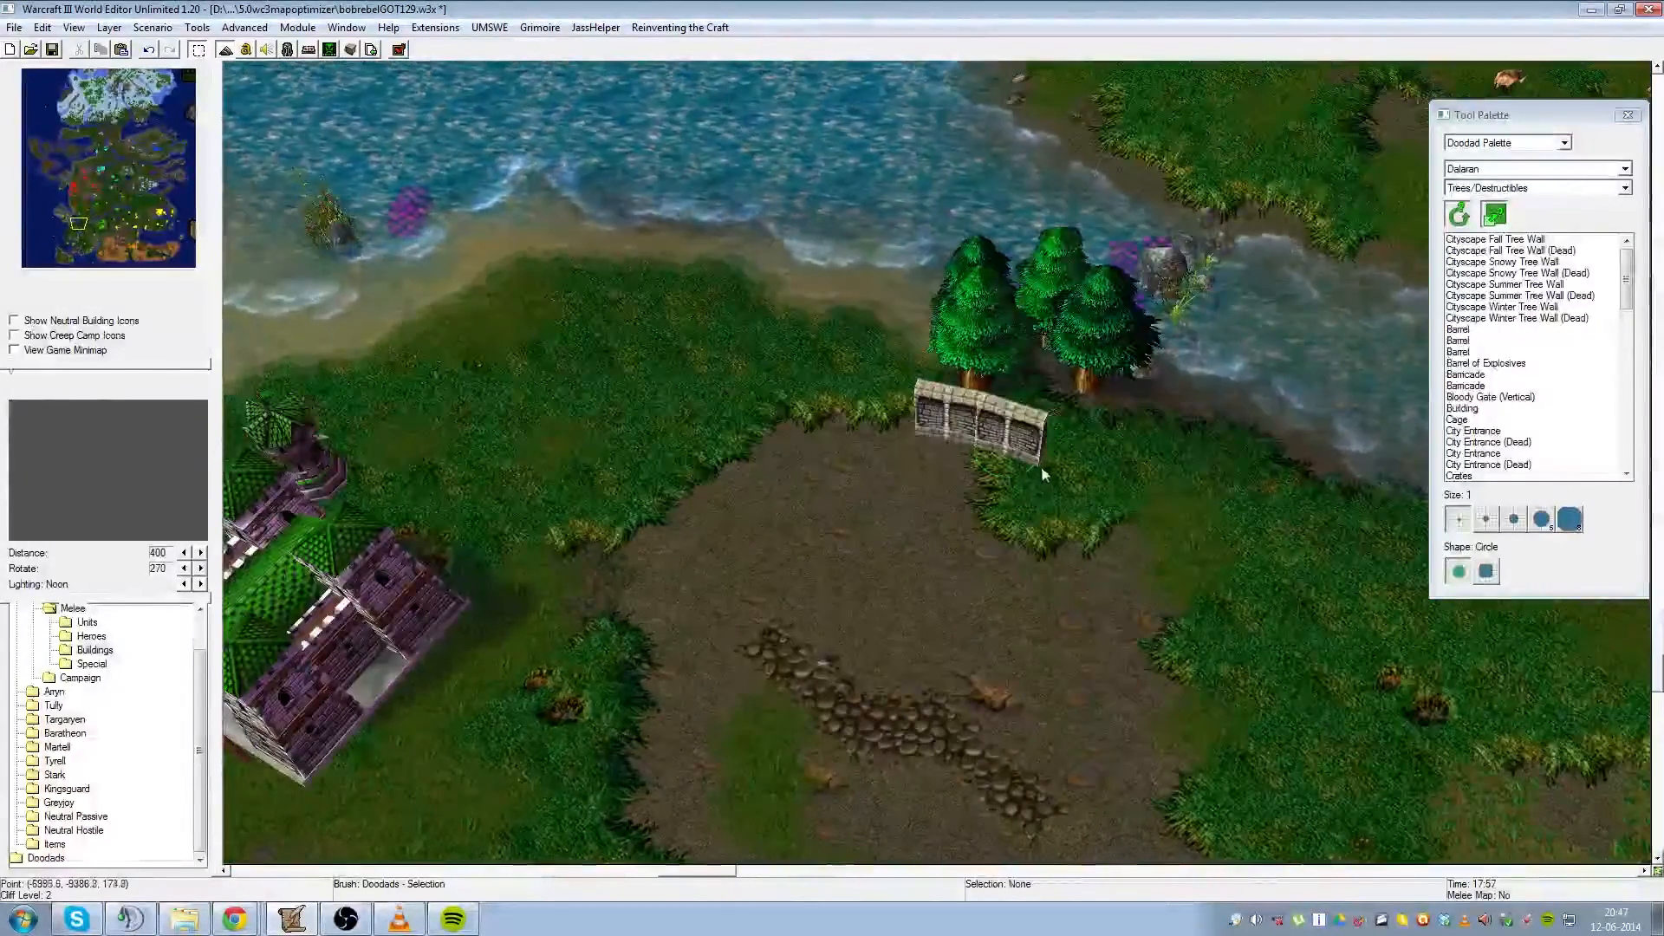
{"action": "left_click", "coordinate": [1039, 458]}
{"action": "left_click", "coordinate": [1090, 496]}
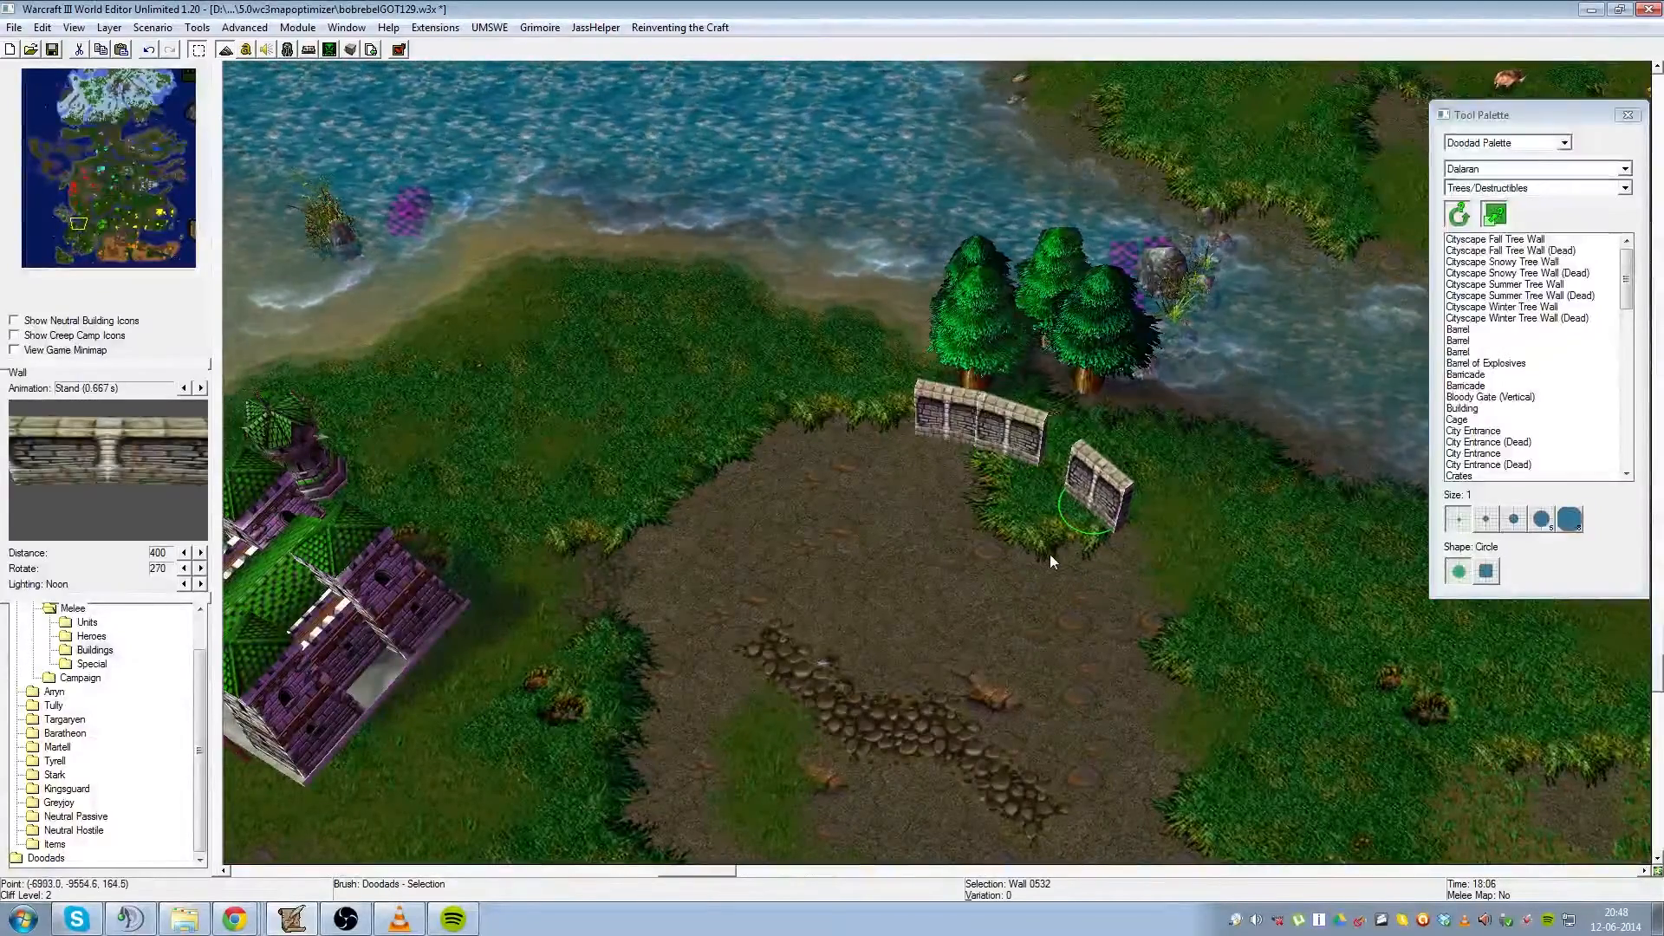
{"action": "left_click_drag", "start_coordinate": [1094, 511], "coordinate": [1066, 484]}
{"action": "scroll", "coordinate": [1065, 484], "scroll_direction": "up", "scroll_amount": 5}
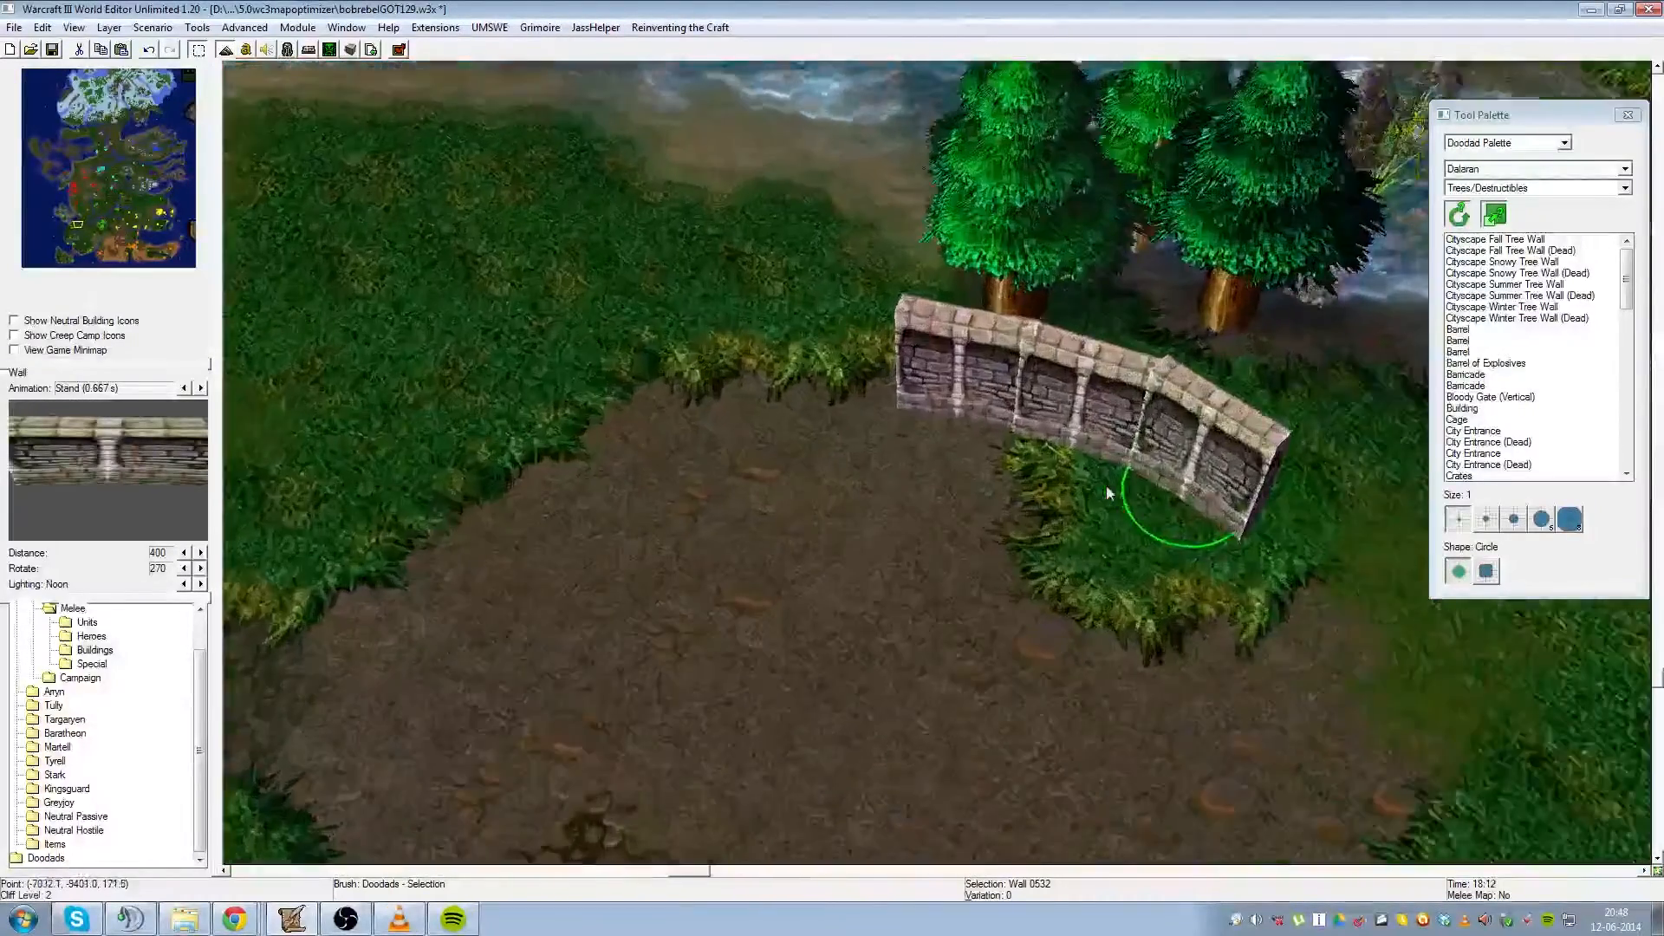
{"action": "left_click_drag", "start_coordinate": [985, 653], "coordinate": [986, 672]}
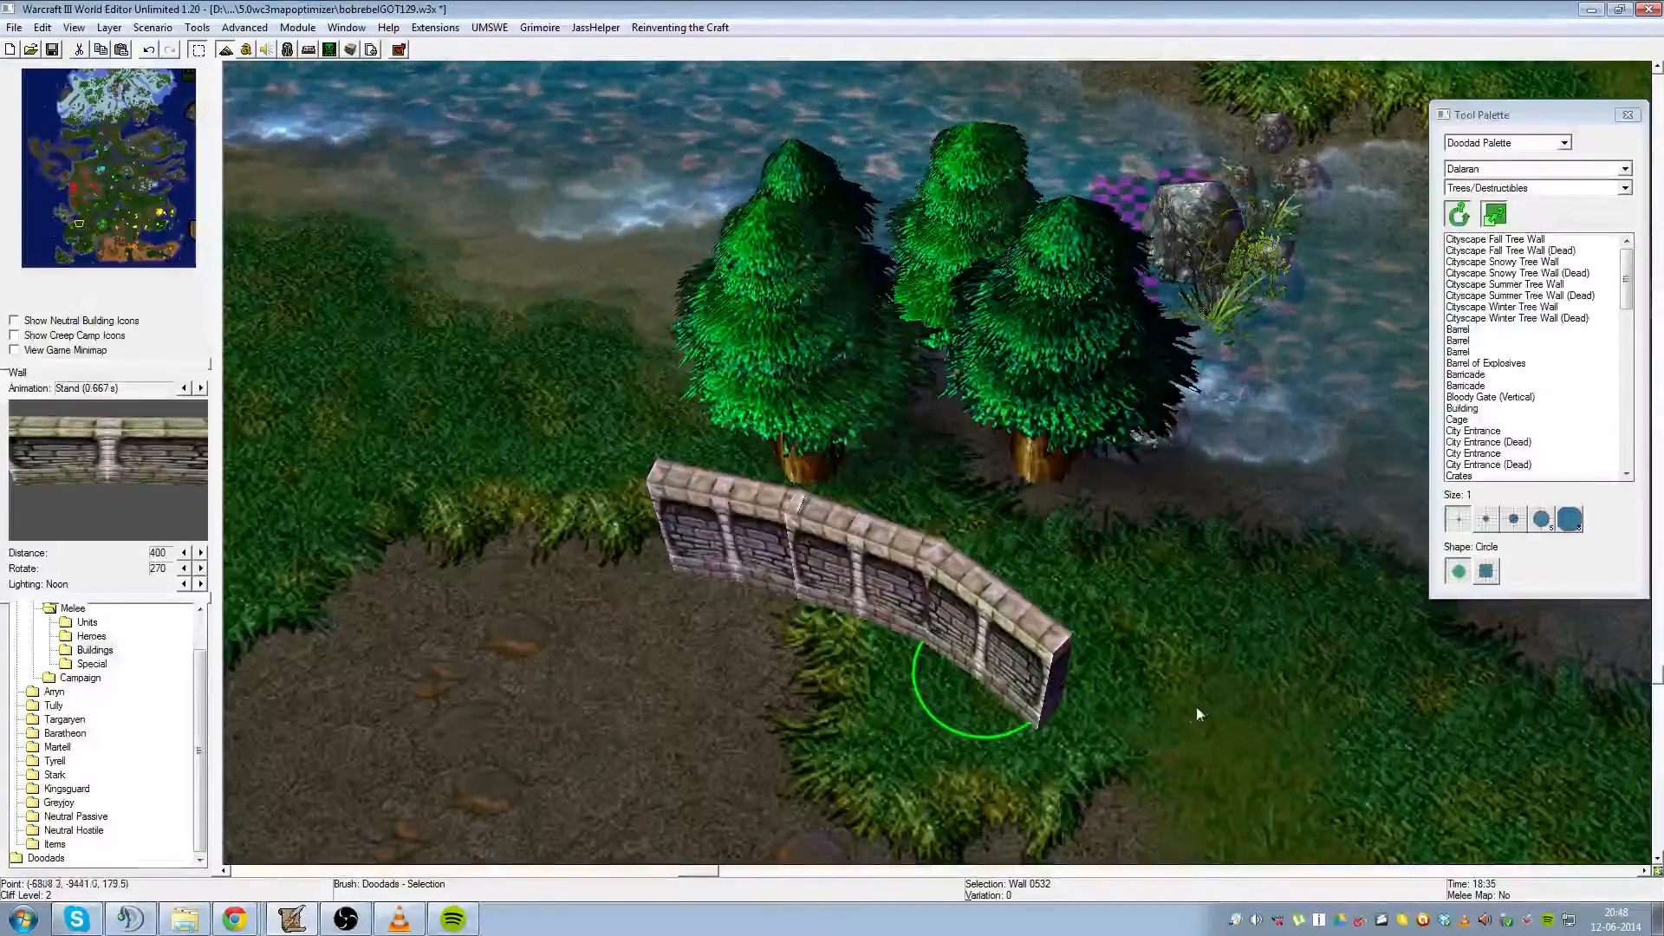
- Paste a fourth wall segment at the east end, rotate it more steeply southward, and join it to the curve
{"action": "key", "text": "Down"}
{"action": "key", "text": "Down"}
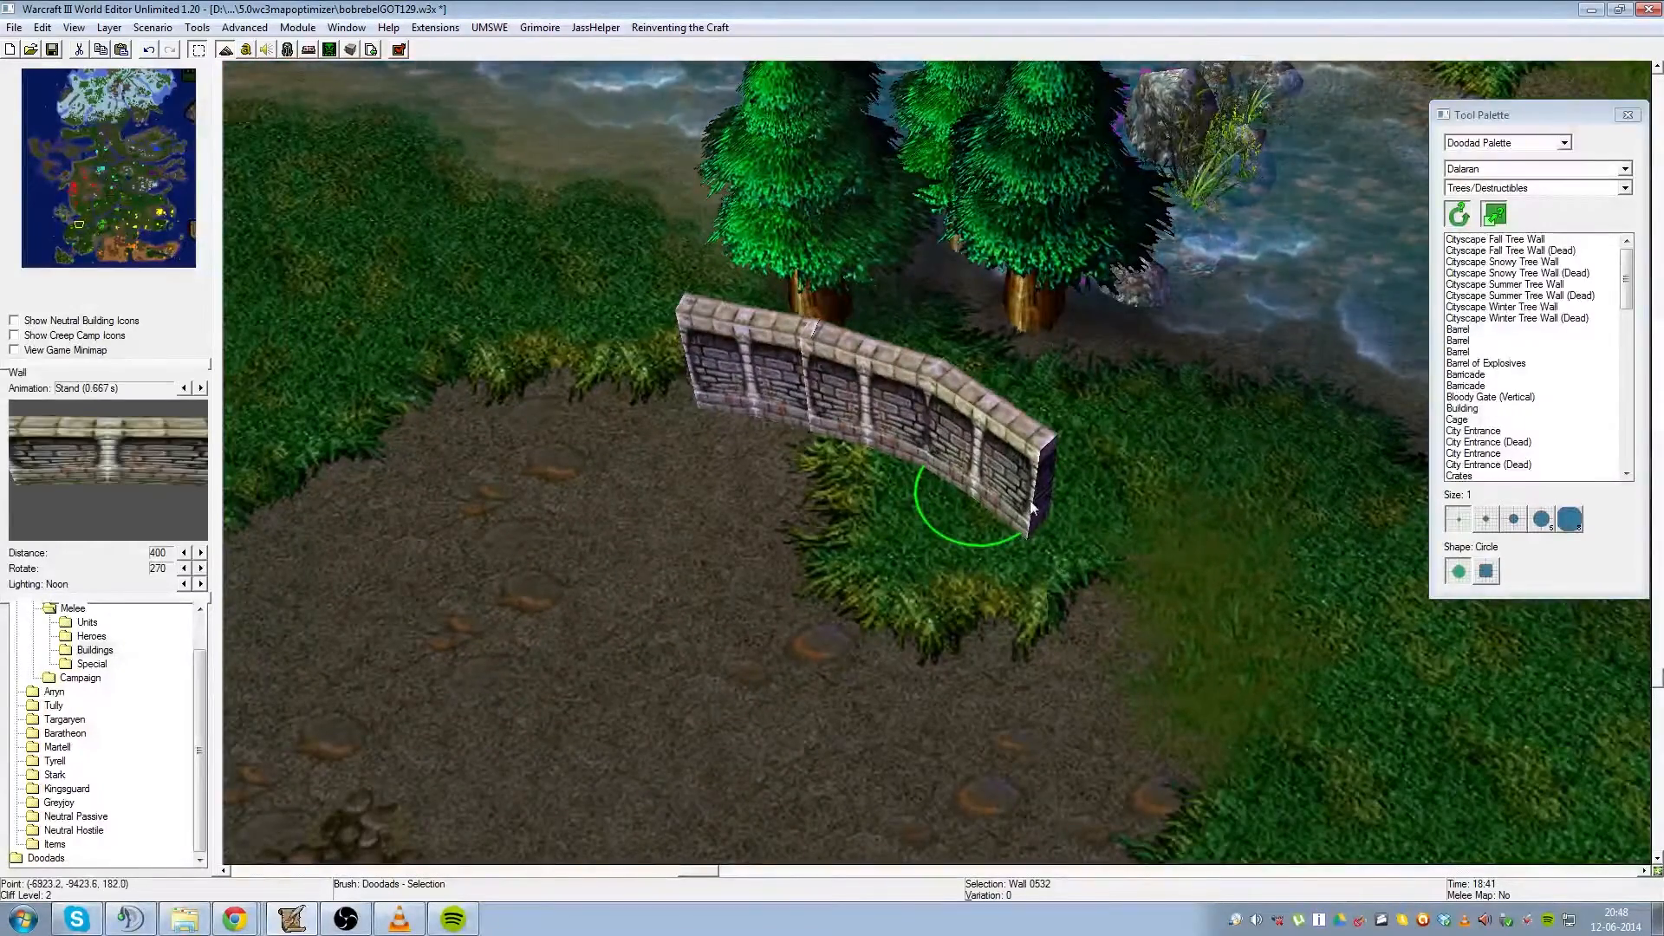
{"action": "key", "text": "ctrl+v"}
{"action": "left_click", "coordinate": [1090, 602]}
{"action": "left_click_drag", "start_coordinate": [1054, 617], "coordinate": [990, 626], "text": "ctrl"}
{"action": "left_click_drag", "start_coordinate": [1080, 590], "coordinate": [1057, 580]}
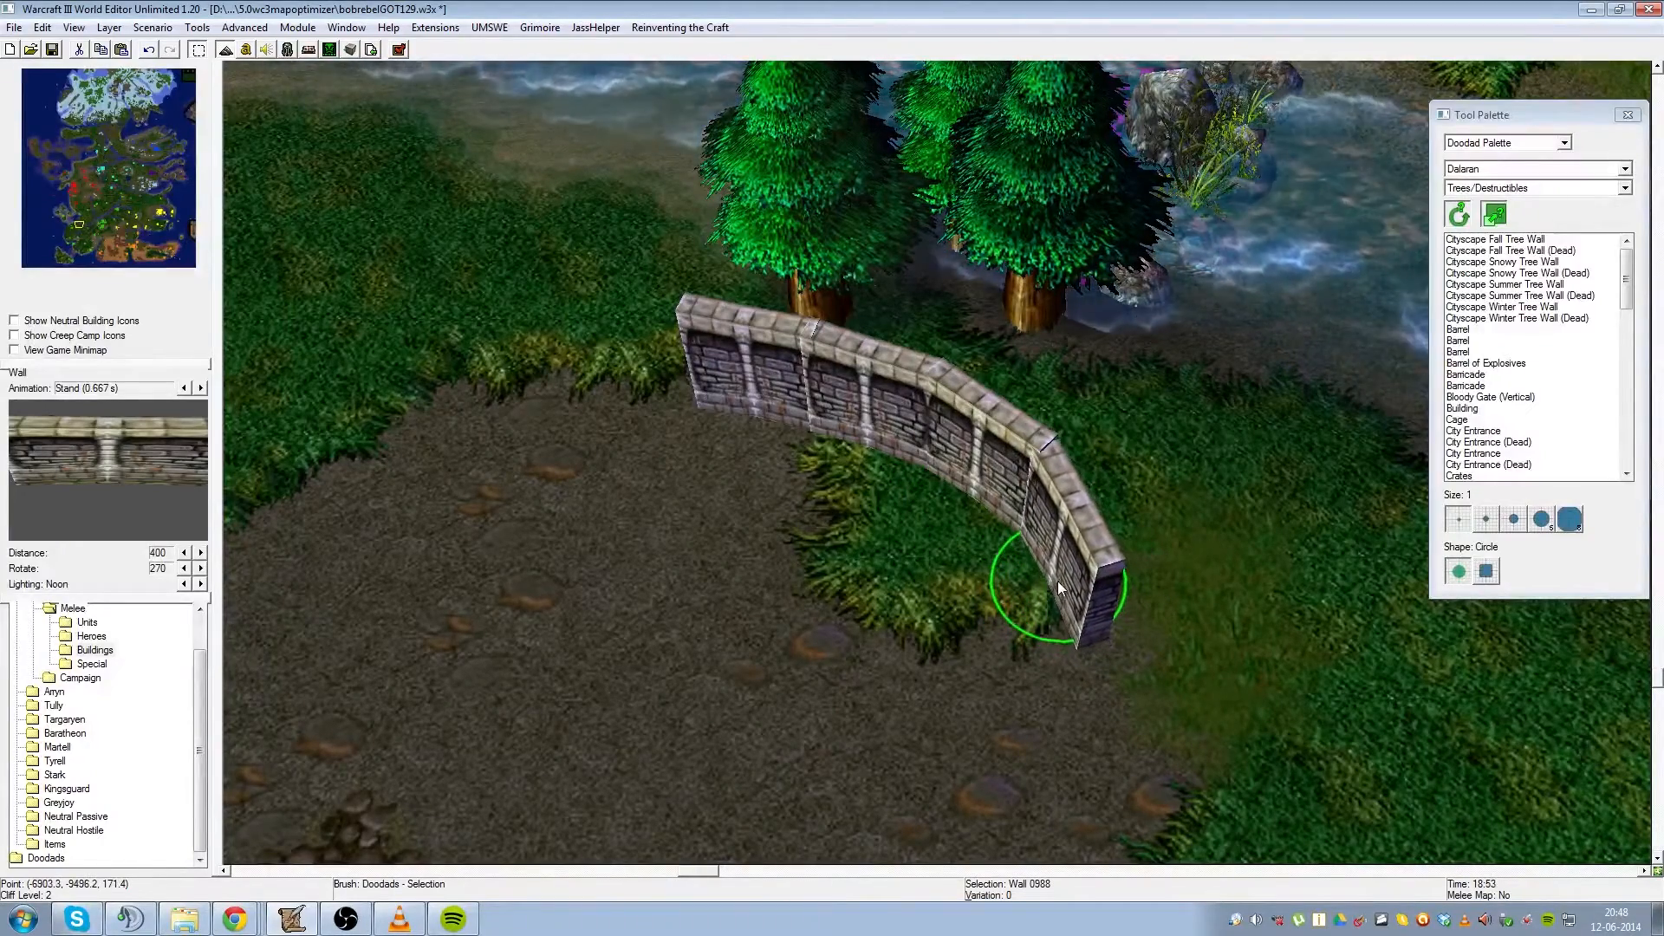
{"action": "left_click", "coordinate": [1203, 630]}
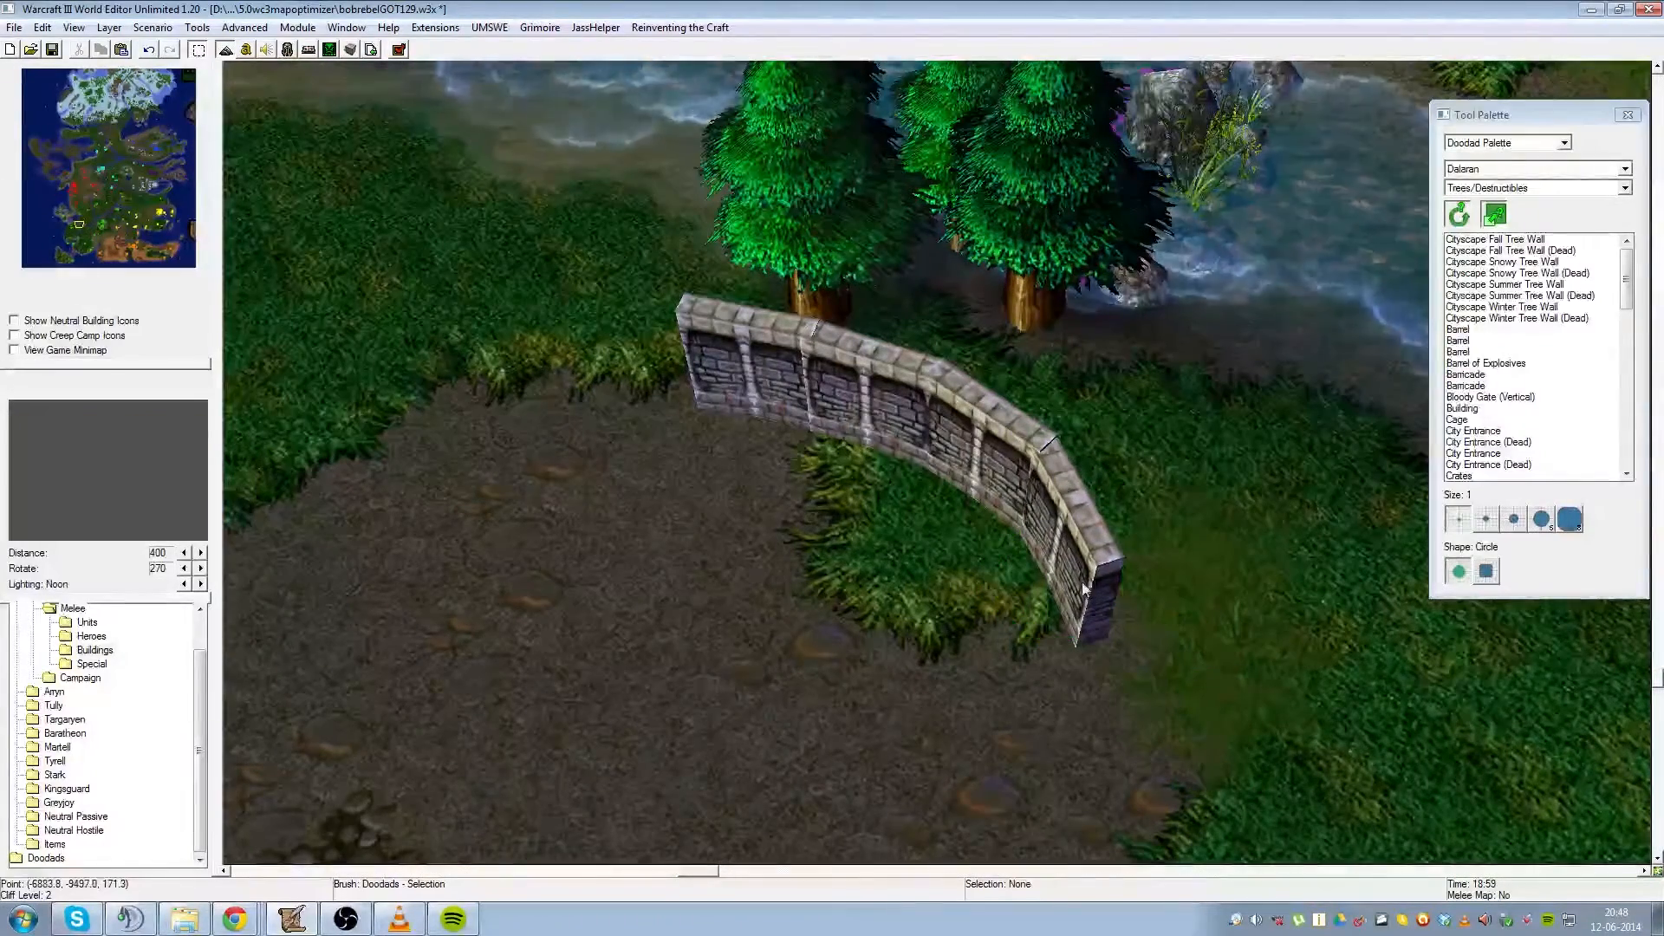
- Add a copied wall segment at the west end of the curve, aligned flush with the first segment
{"action": "left_click", "coordinate": [1081, 577]}
{"action": "key", "text": "ctrl+v"}
{"action": "left_click", "coordinate": [620, 411]}
{"action": "mouse_move", "coordinate": [619, 399]}
{"action": "left_mouse_down"}
{"action": "mouse_move", "coordinate": [657, 442]}
{"action": "mouse_move", "coordinate": [647, 401]}
{"action": "left_mouse_up"}
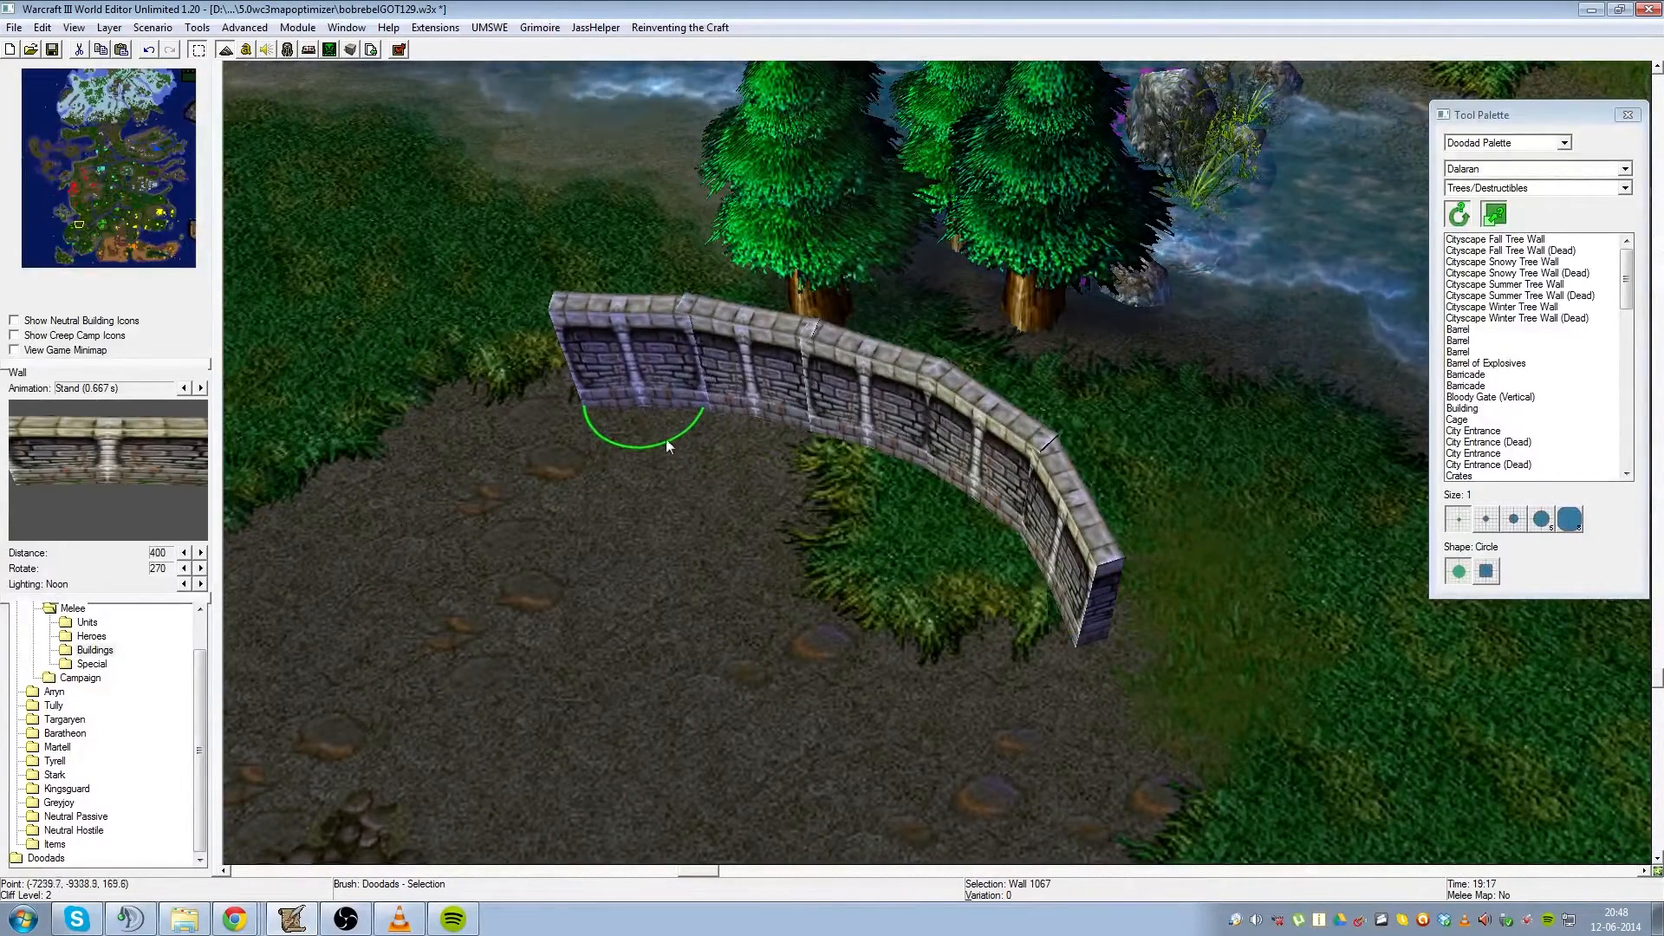
{"action": "left_click", "coordinate": [922, 704]}
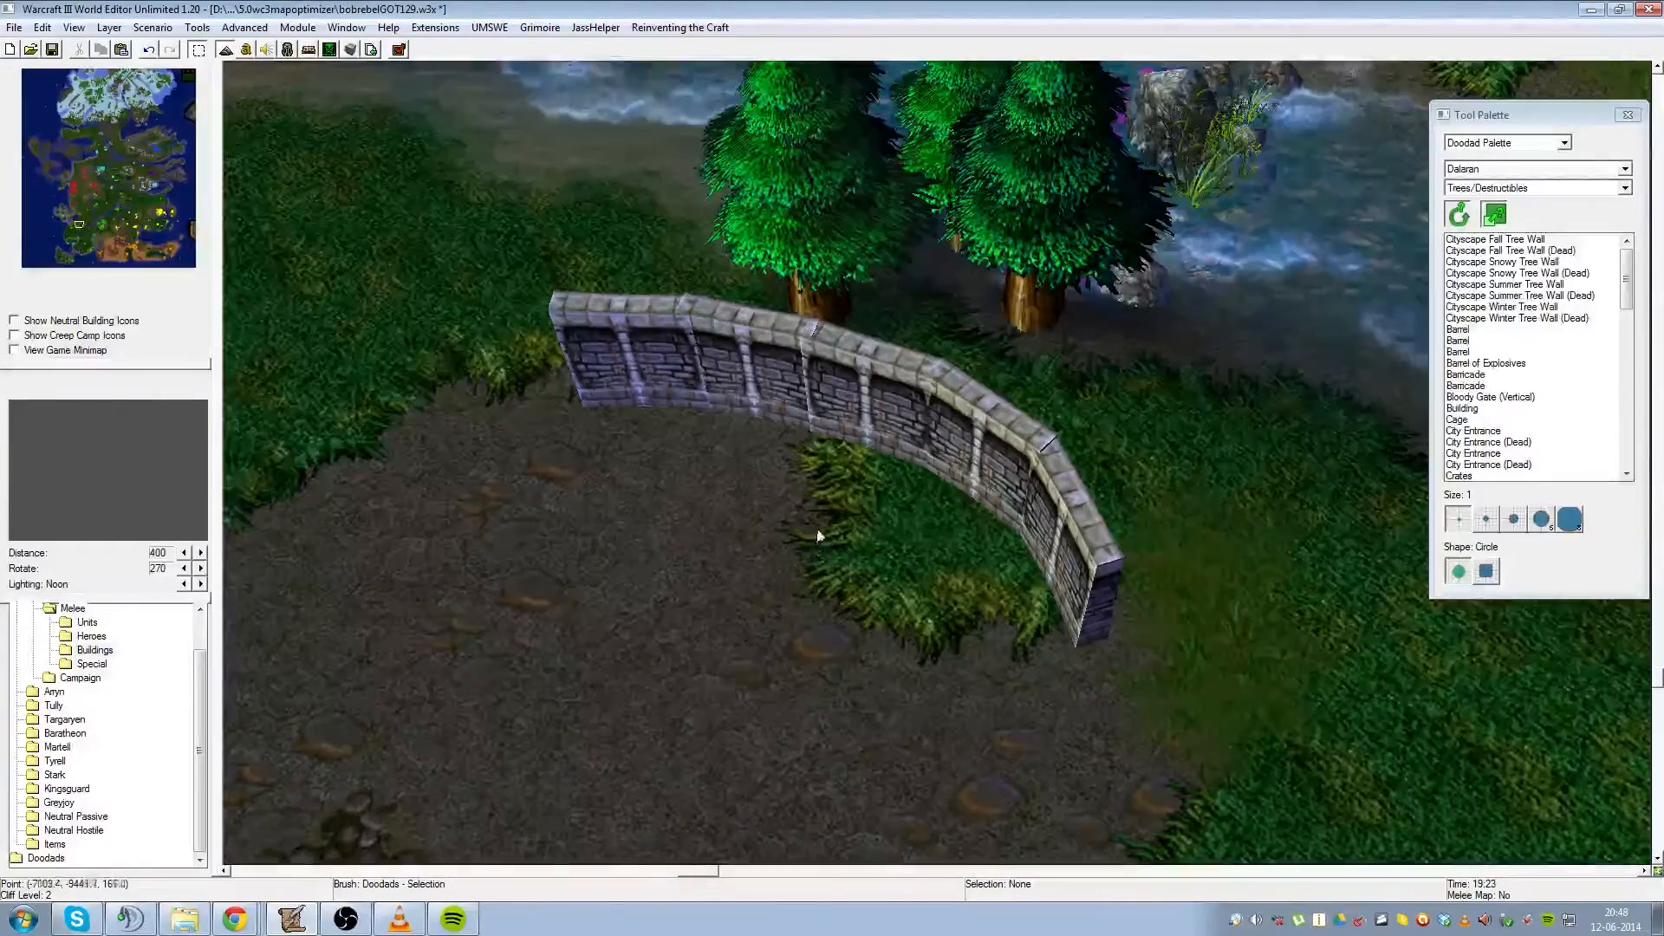
- Examine the joints between the curved wall's segments up close along its whole length
{"action": "scroll", "coordinate": [855, 516], "scroll_direction": "up", "scroll_amount": 3}
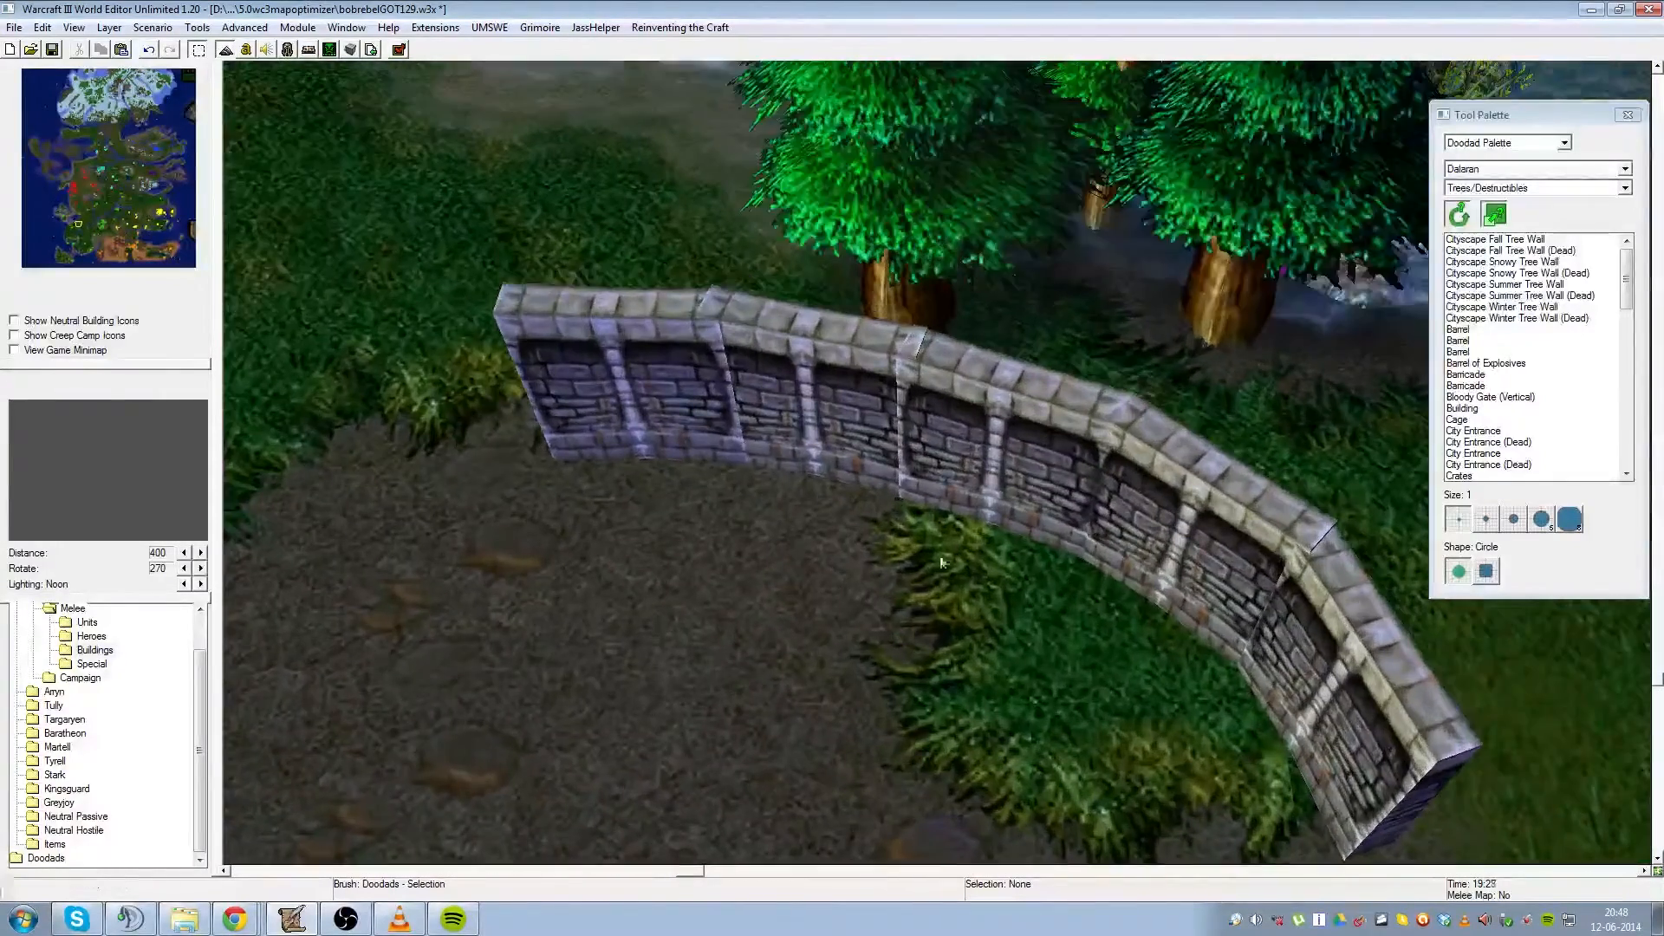
{"action": "right_click_drag", "start_coordinate": [943, 563], "coordinate": [676, 439]}
{"action": "right_click_drag", "start_coordinate": [1205, 576], "coordinate": [1089, 488]}
{"action": "right_click_drag", "start_coordinate": [1213, 553], "coordinate": [1080, 522]}
{"action": "scroll", "coordinate": [1080, 522], "scroll_direction": "down", "scroll_amount": 3}
{"action": "scroll", "coordinate": [1044, 486], "scroll_direction": "up", "scroll_amount": 3}
{"action": "scroll", "coordinate": [1011, 468], "scroll_direction": "down", "scroll_amount": 3}
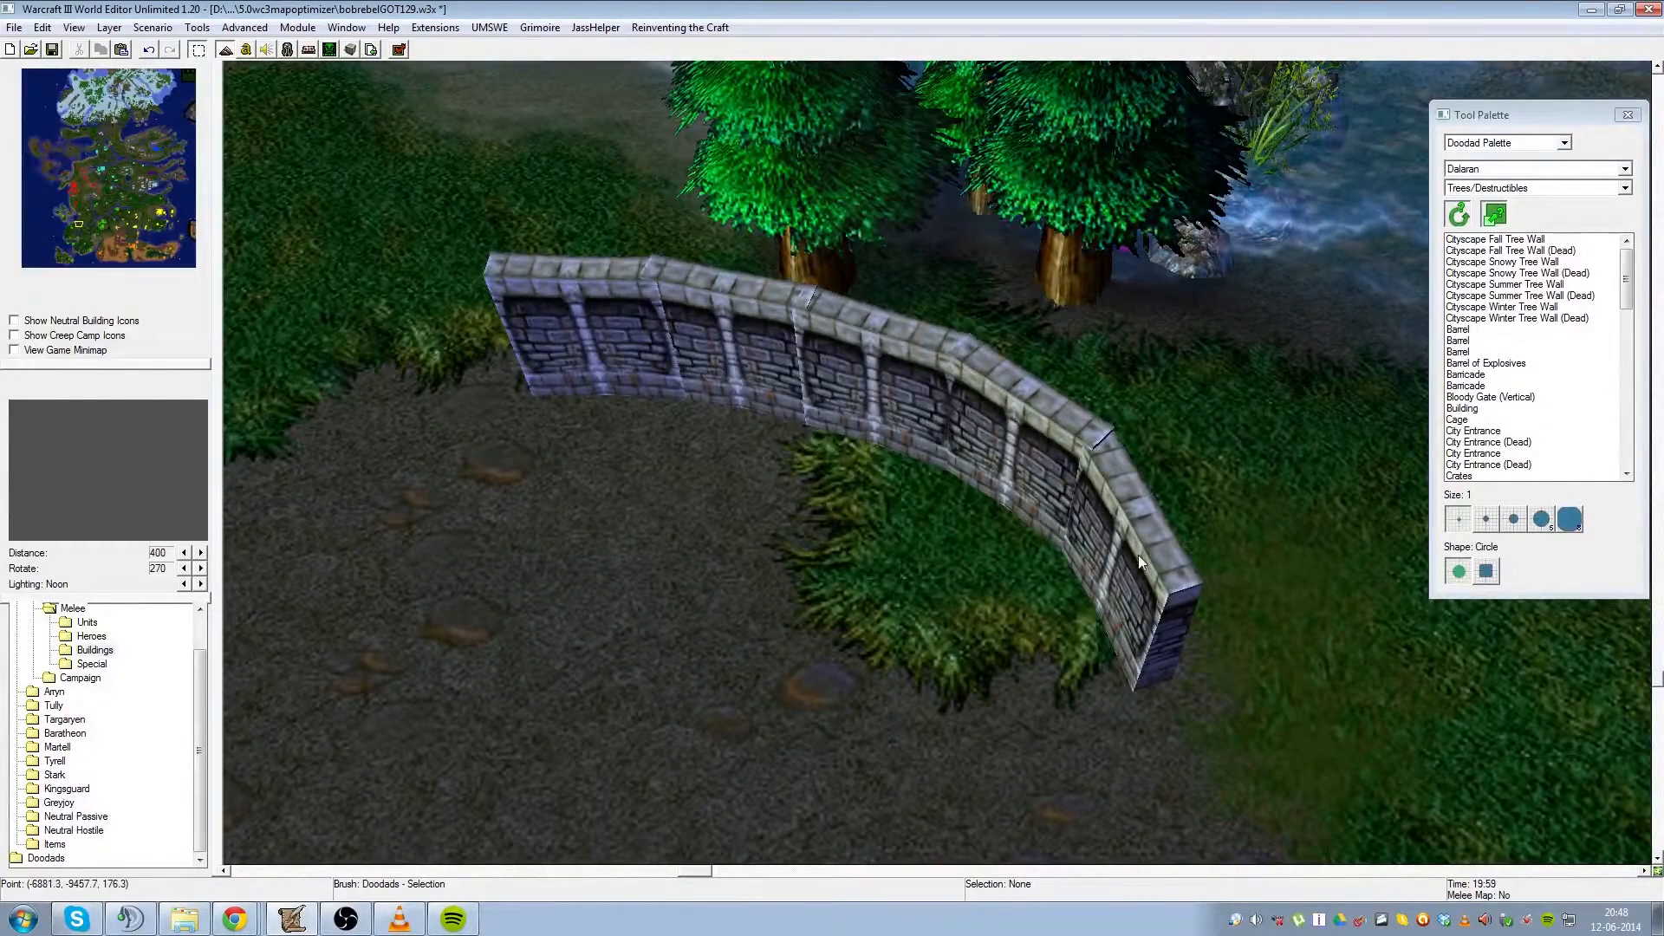
{"action": "key", "text": "Left"}
{"action": "key", "text": "Left"}
{"action": "key", "text": "Left"}
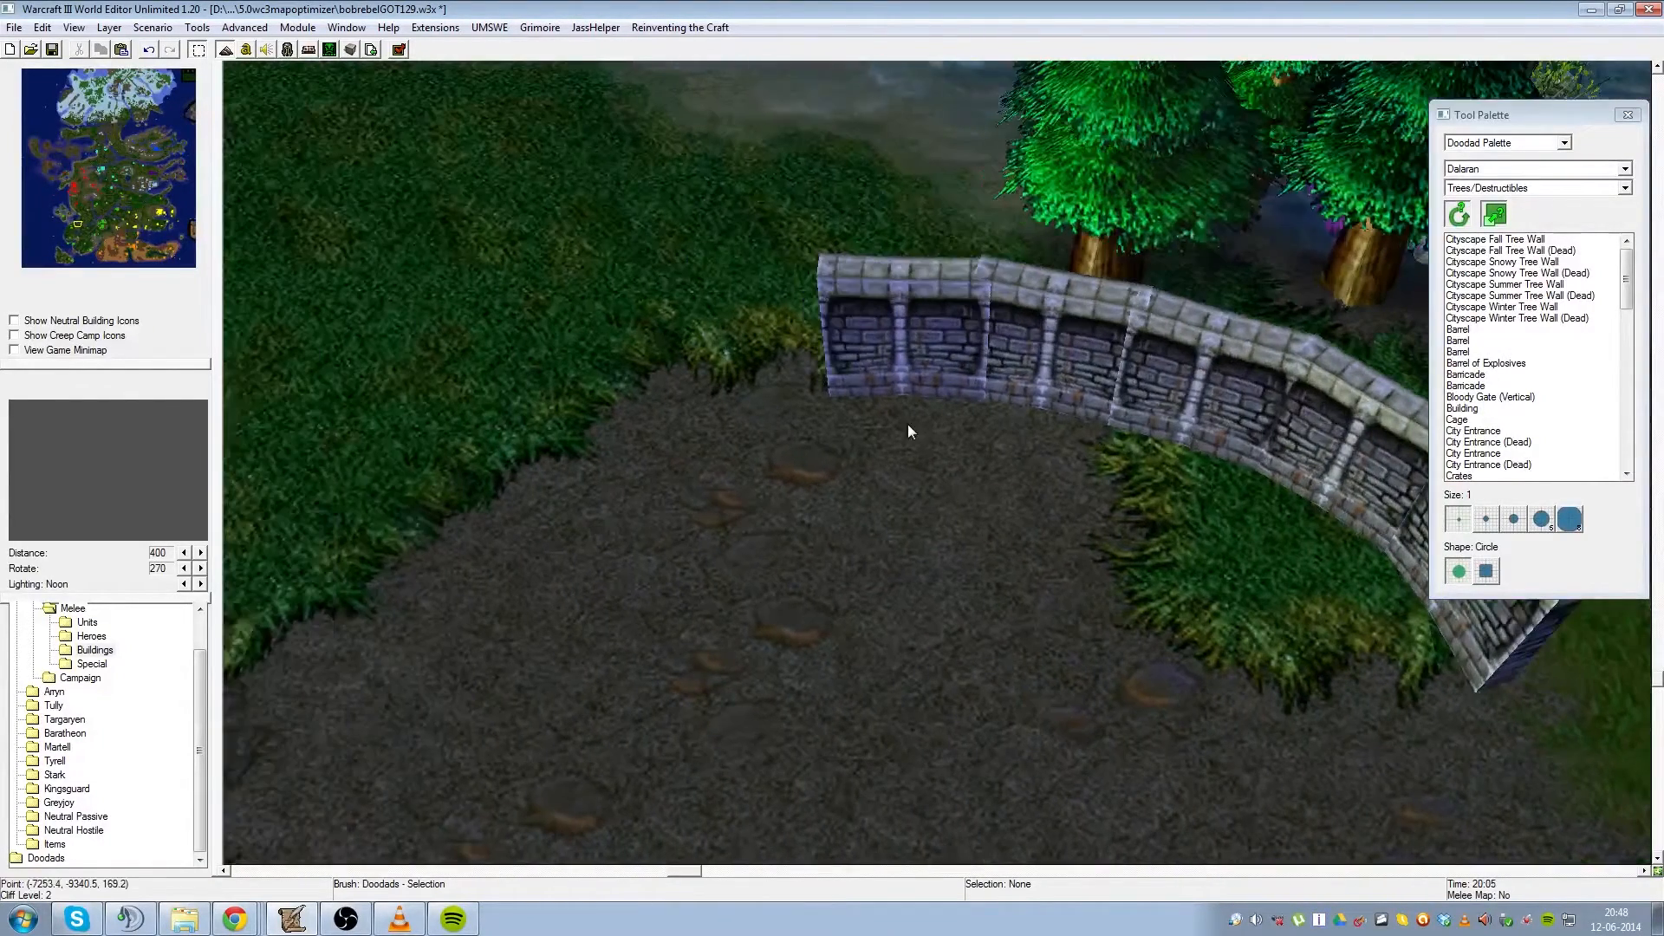
{"action": "key", "text": "Right"}
{"action": "key", "text": "Right"}
{"action": "key", "text": "Right"}
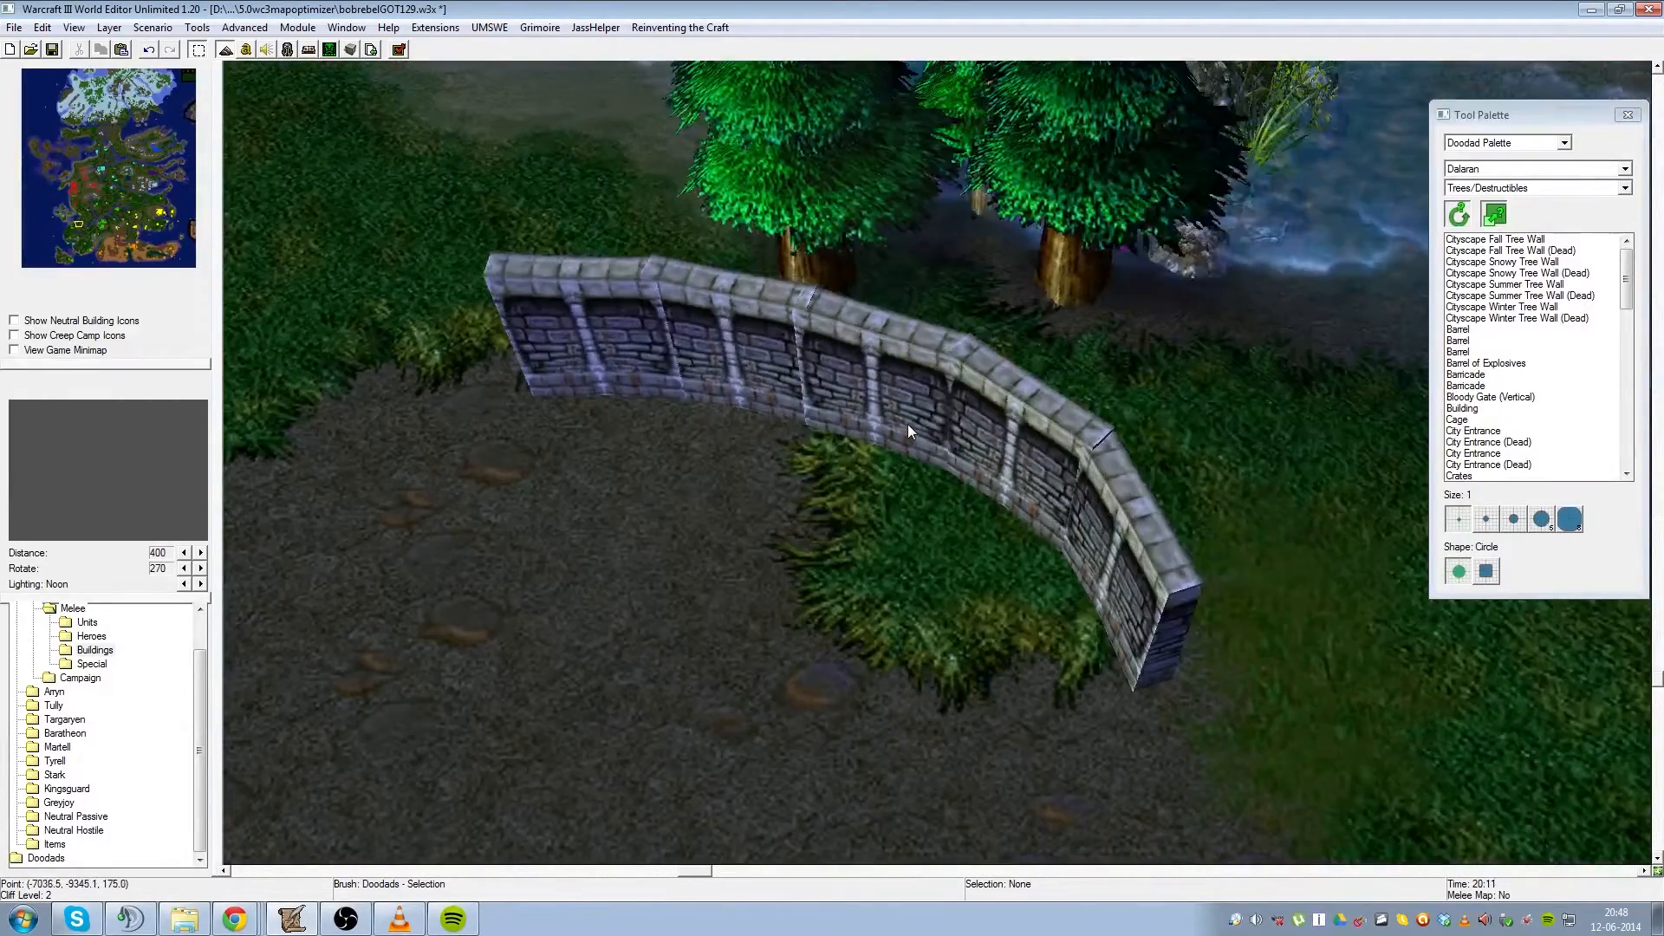
- Duplicate the westernmost wall segment, rotate the copy to bend southwest, and join it to the wall's west end
{"action": "left_click", "coordinate": [586, 391]}
{"action": "key", "text": "Left"}
{"action": "key", "text": "Left"}
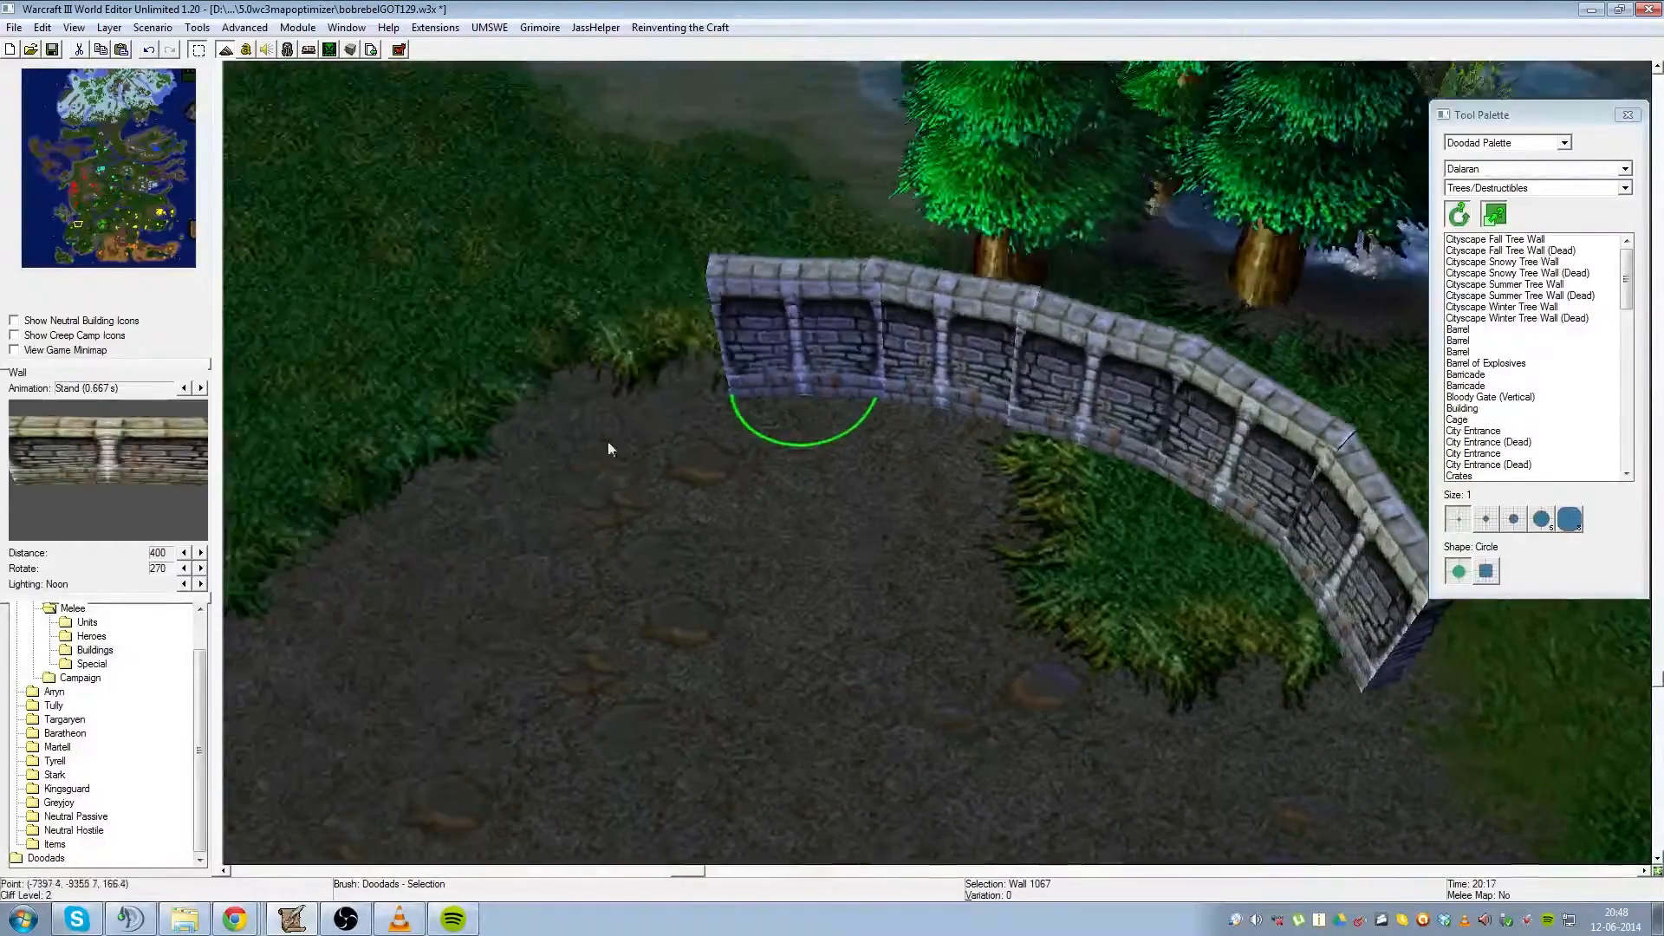
{"action": "key", "text": "ctrl+v"}
{"action": "left_click", "coordinate": [668, 383]}
{"action": "left_click", "coordinate": [712, 482], "text": "ctrl"}
{"action": "mouse_move", "coordinate": [673, 416]}
{"action": "left_mouse_down"}
{"action": "mouse_move", "coordinate": [643, 418]}
{"action": "mouse_move", "coordinate": [664, 399]}
{"action": "left_mouse_up"}
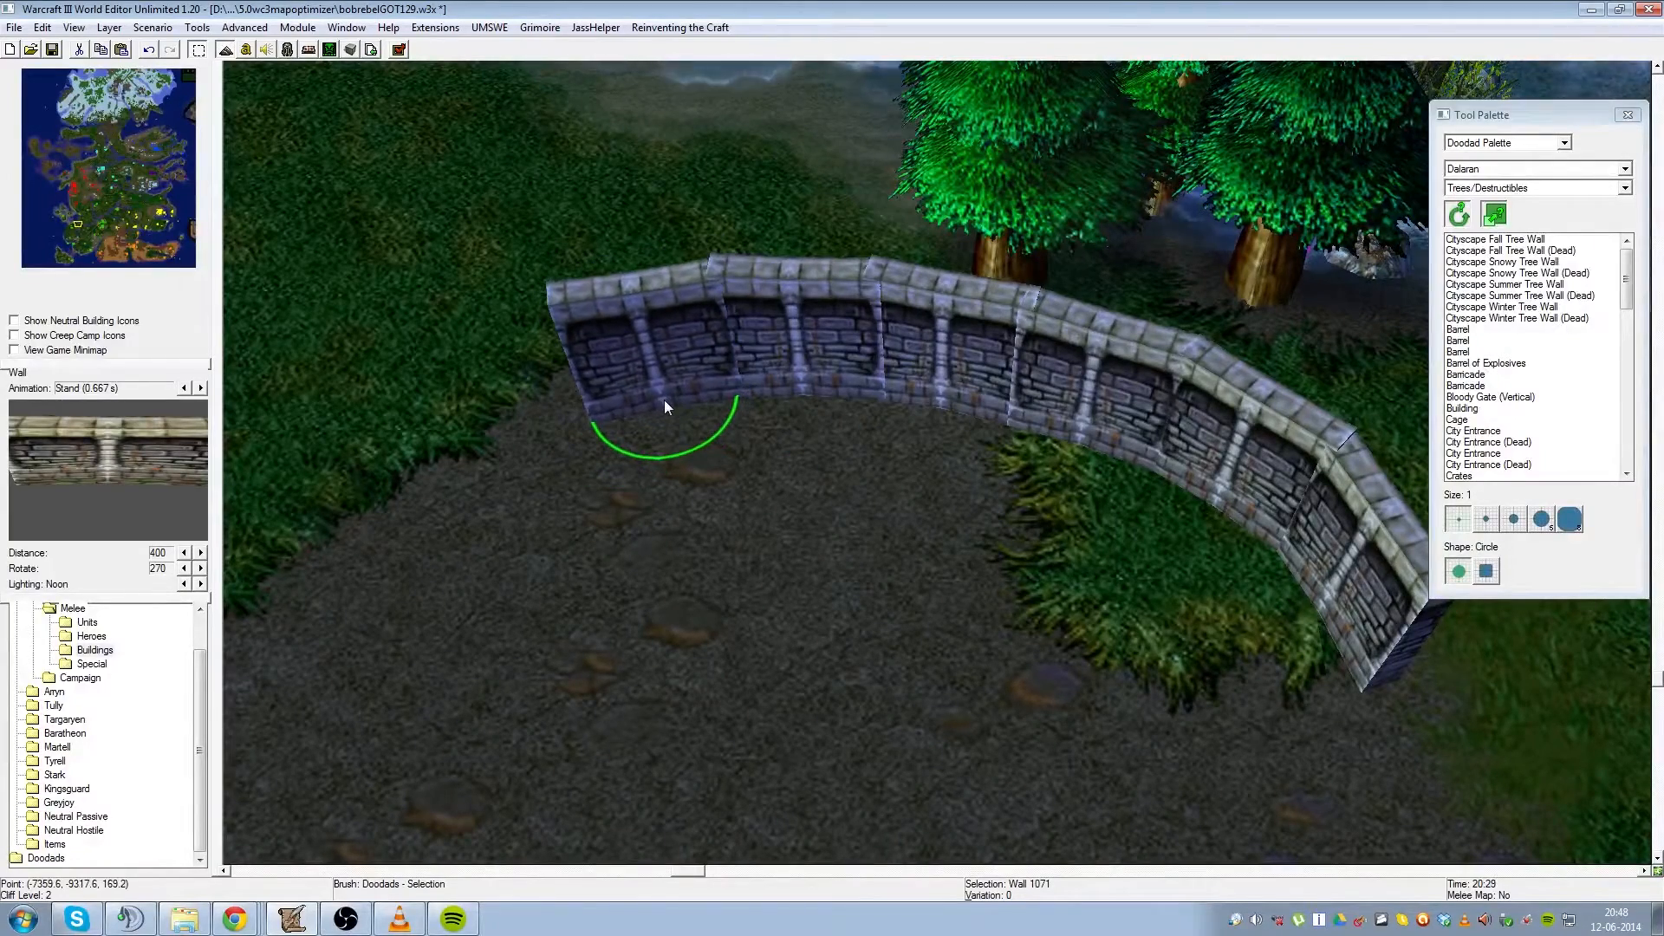
- Fine-tune the height of the new west-end segment to match the neighbouring wall top
{"action": "scroll", "coordinate": [664, 398], "scroll_direction": "up", "scroll_amount": 2}
{"action": "key", "text": "Left"}
{"action": "key", "text": "Left"}
{"action": "key", "text": "Left"}
{"action": "key", "text": "Up"}
{"action": "scroll", "coordinate": [770, 373], "scroll_direction": "up", "scroll_amount": 1}
{"action": "scroll", "coordinate": [772, 371], "scroll_direction": "down", "scroll_amount": 2}
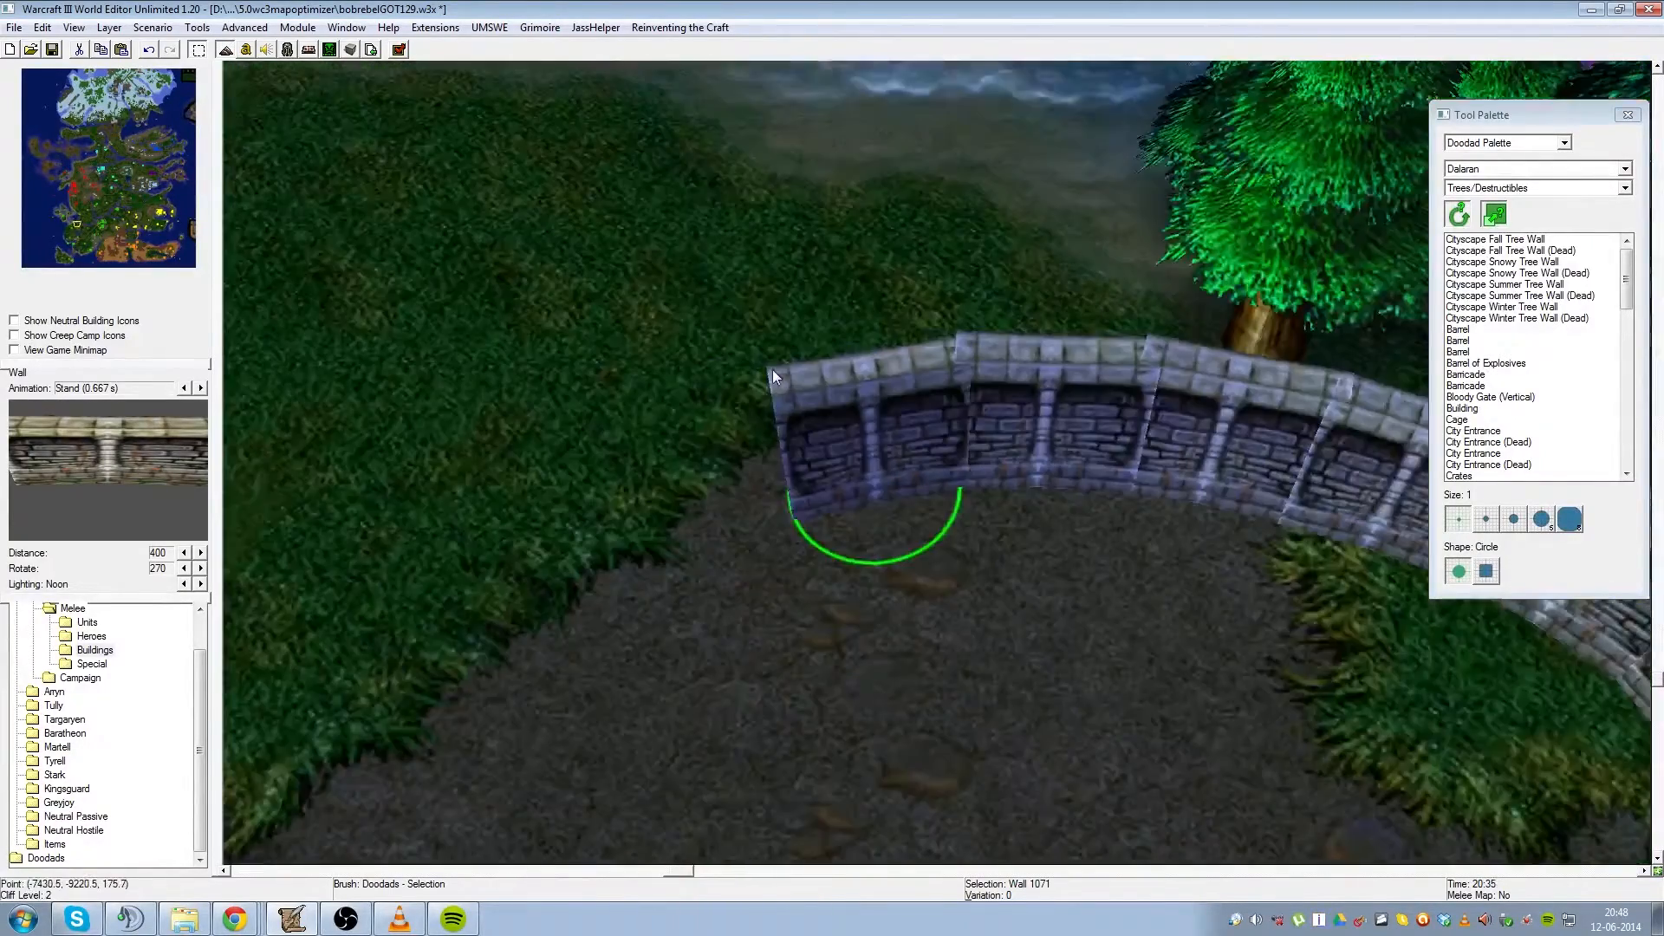
{"action": "scroll", "coordinate": [805, 413], "scroll_direction": "up", "scroll_amount": 3}
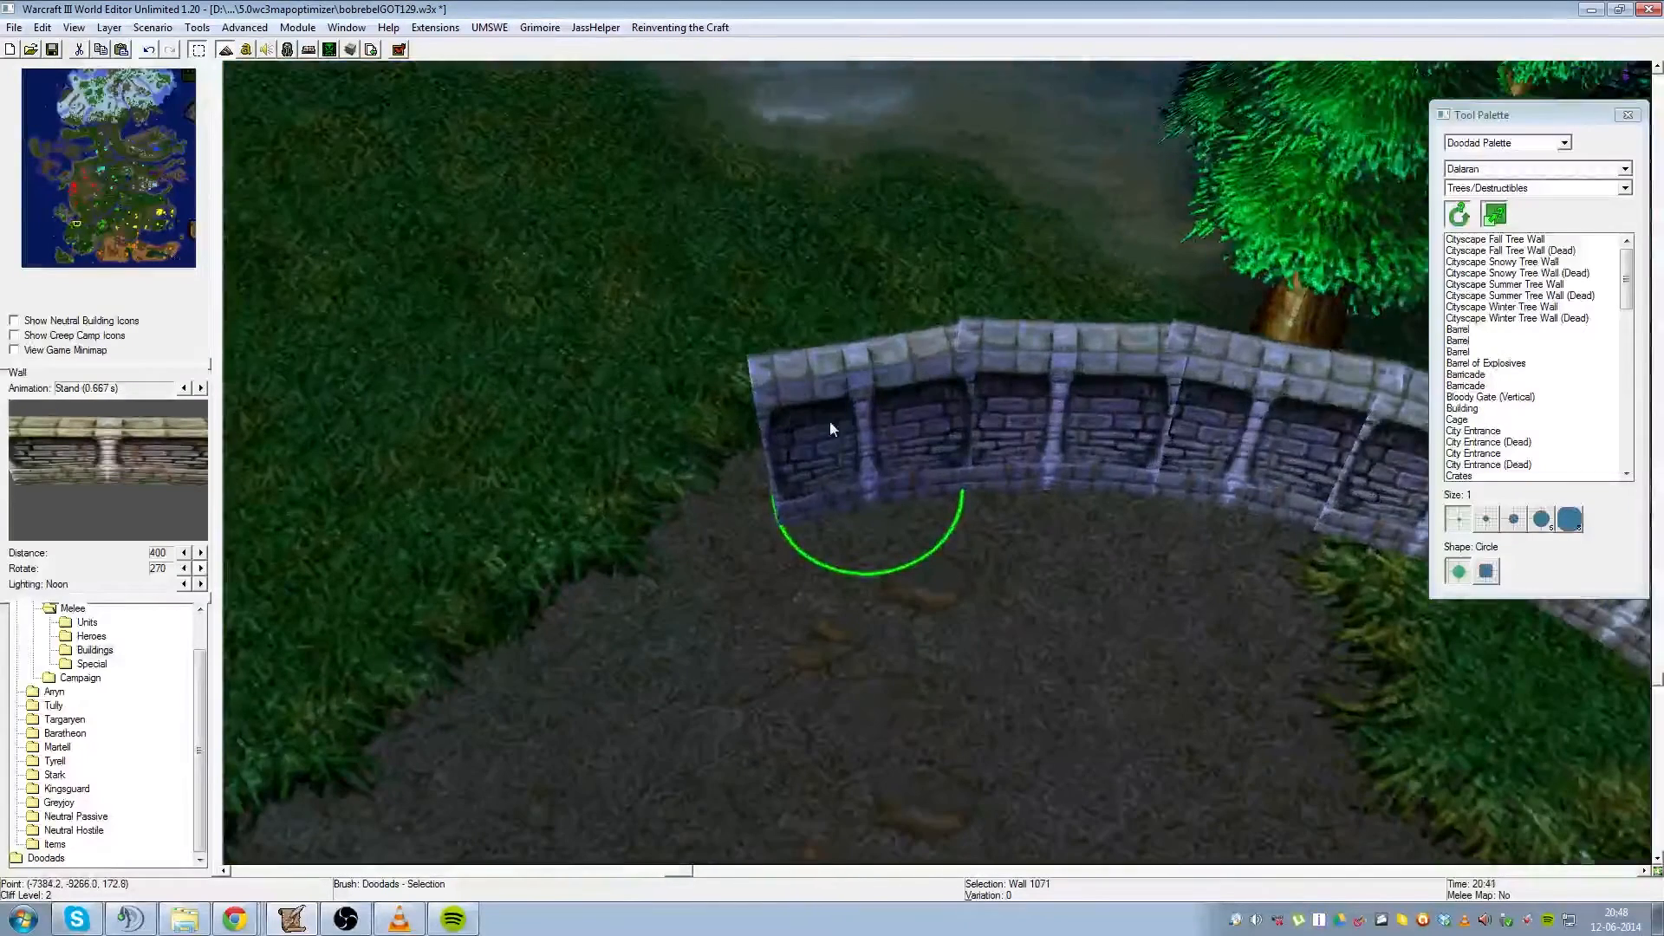
{"action": "key", "text": "ctrl+Page_Down"}
{"action": "key", "text": "ctrl+Page_Down"}
{"action": "key", "text": "ctrl+Page_Up"}
{"action": "key", "text": "ctrl+Page_Down"}
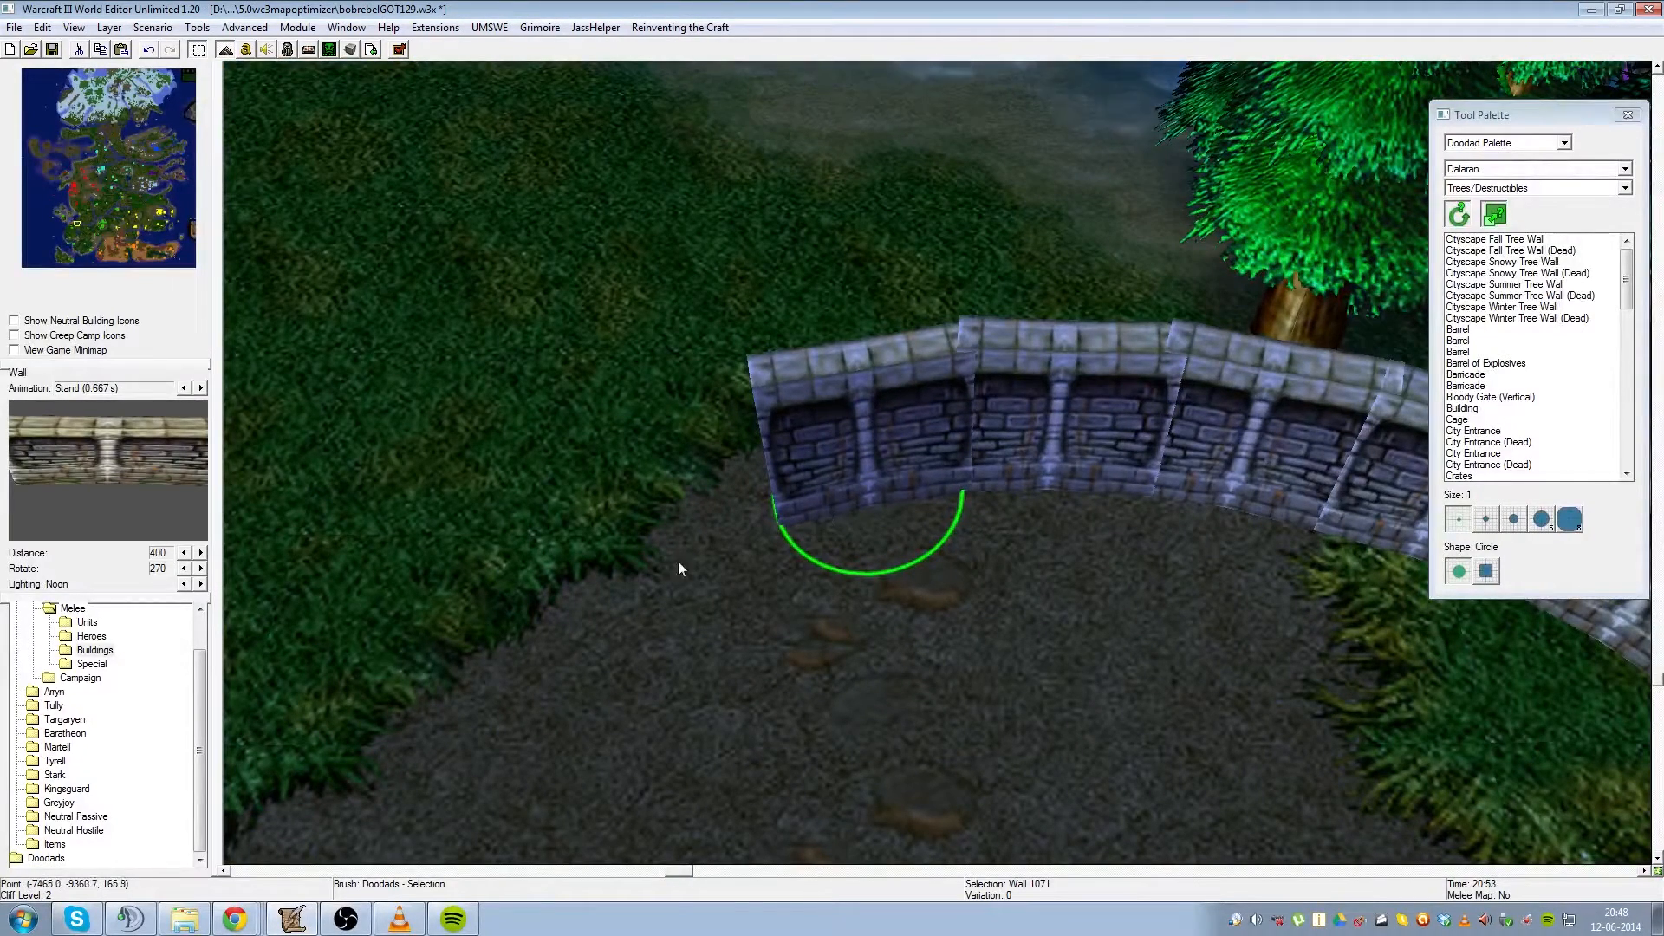
- Add two more wall segments to the west end, each angled further southwest to continue the arc
{"action": "key", "text": "ctrl+v"}
{"action": "left_click", "coordinate": [638, 547]}
{"action": "left_click_drag", "start_coordinate": [661, 595], "coordinate": [683, 551]}
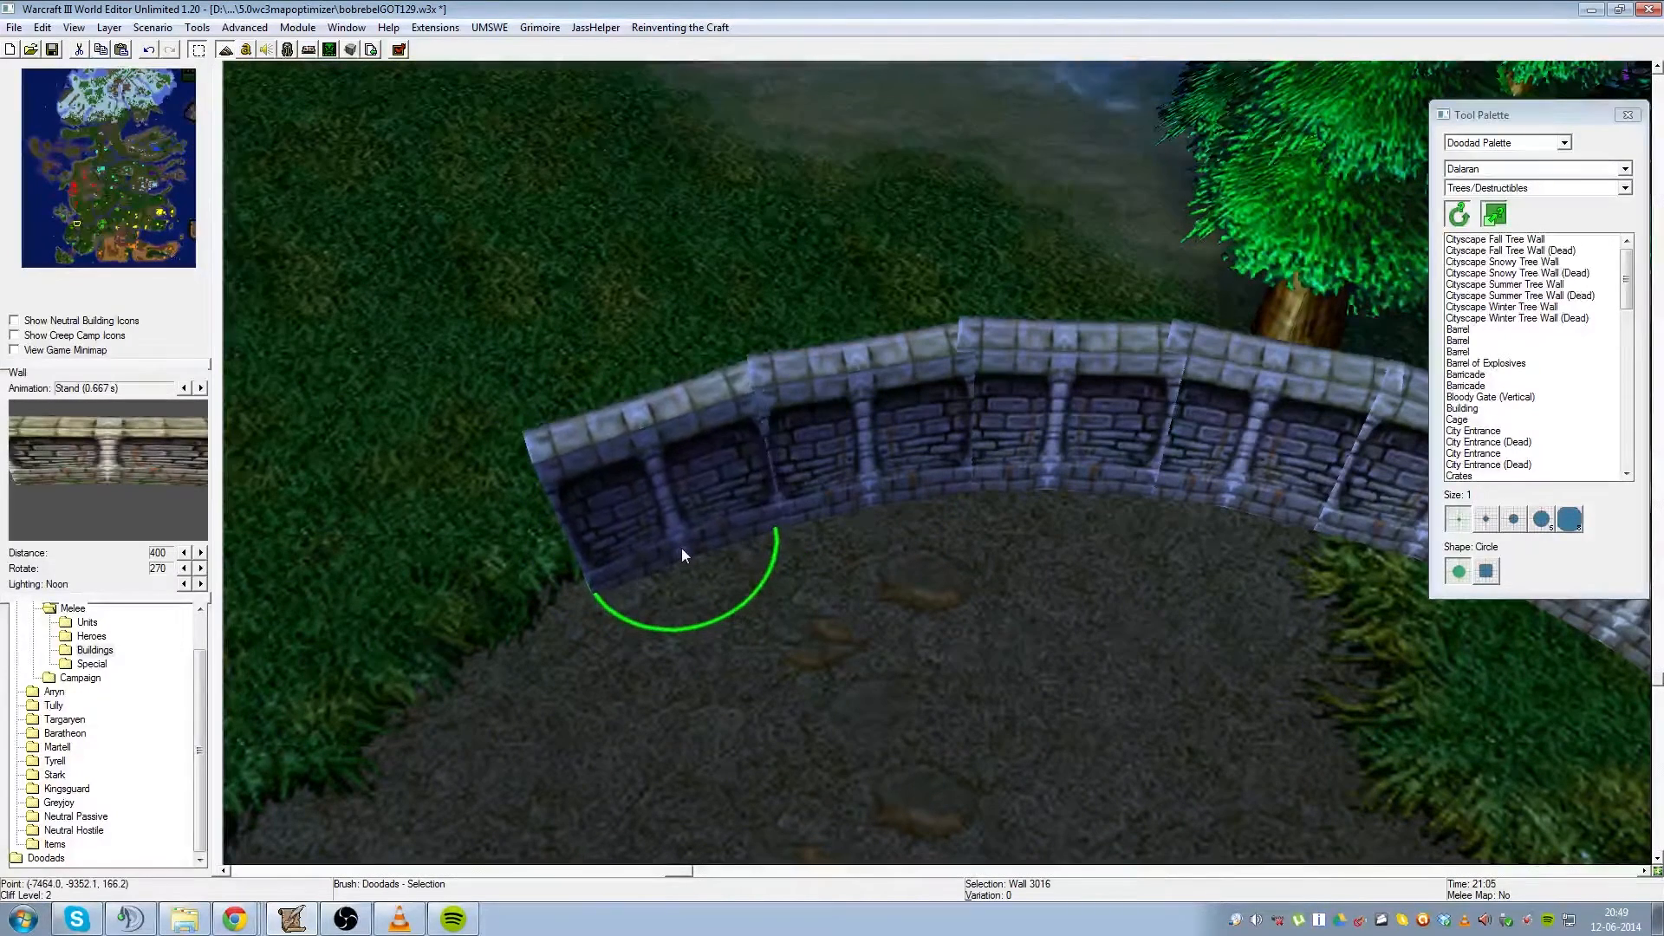
{"action": "key", "text": "ctrl+v"}
{"action": "left_click", "coordinate": [487, 652]}
{"action": "left_click_drag", "start_coordinate": [562, 731], "coordinate": [499, 634], "text": "ctrl"}
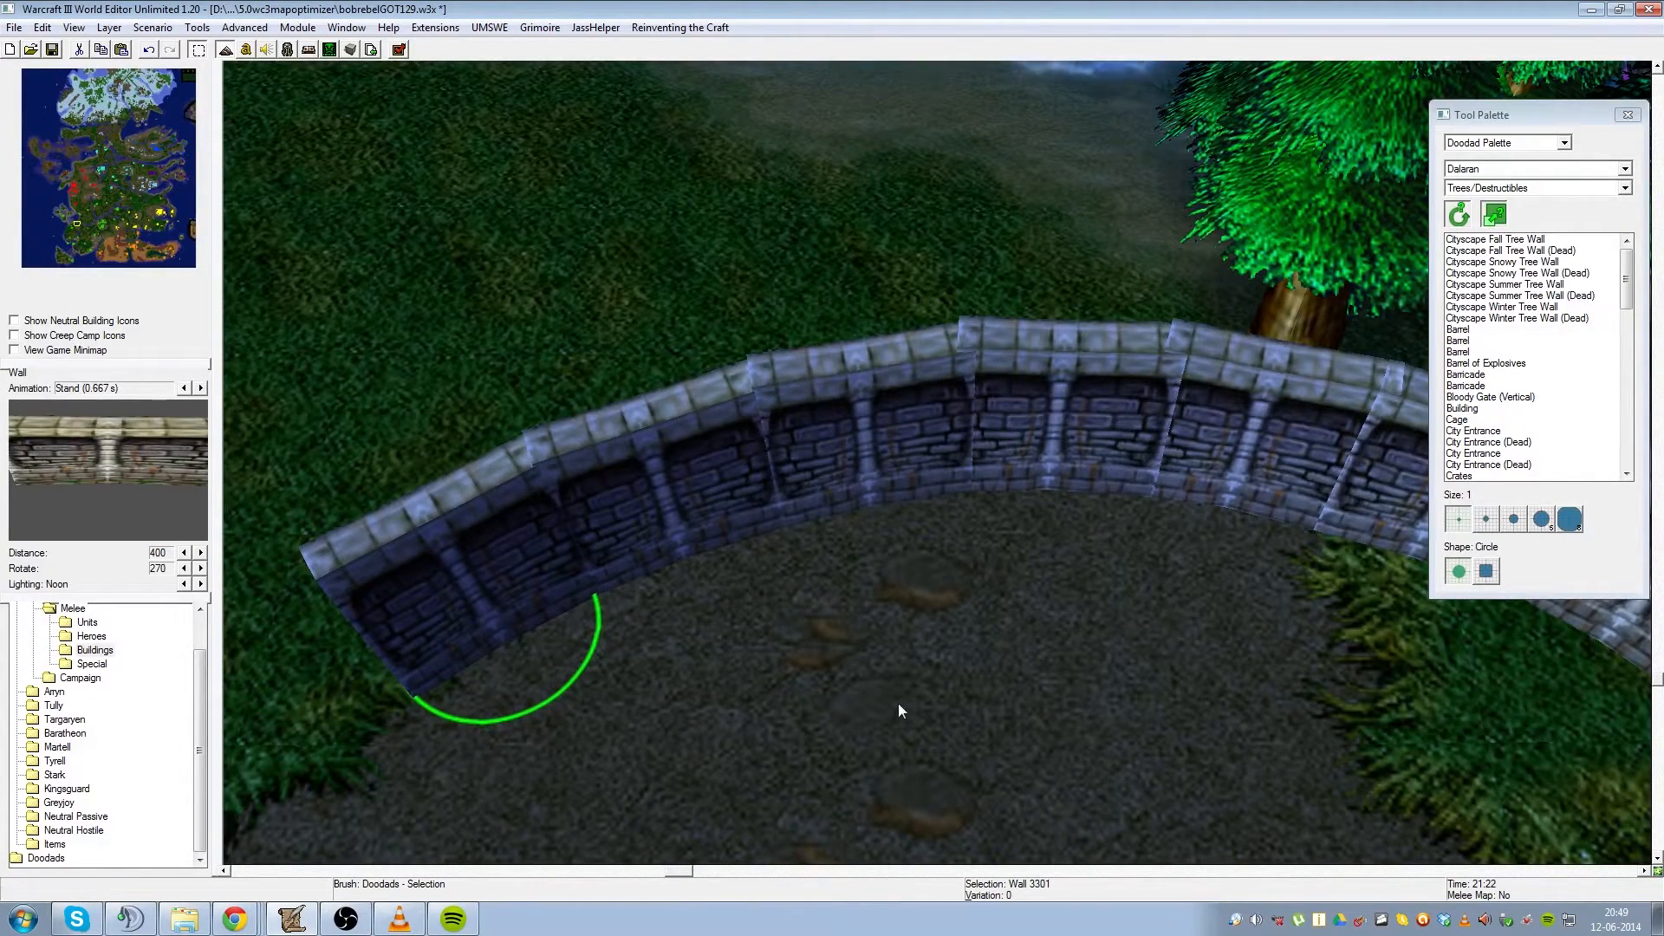
{"action": "left_click", "coordinate": [815, 695]}
- Try raising and lowering the wall segment near the middle of the arc in small increments
{"action": "scroll", "coordinate": [787, 715], "scroll_direction": "down", "scroll_amount": 4}
{"action": "scroll", "coordinate": [1234, 498], "scroll_direction": "up", "scroll_amount": 2}
{"action": "scroll", "coordinate": [1234, 497], "scroll_direction": "up", "scroll_amount": 4}
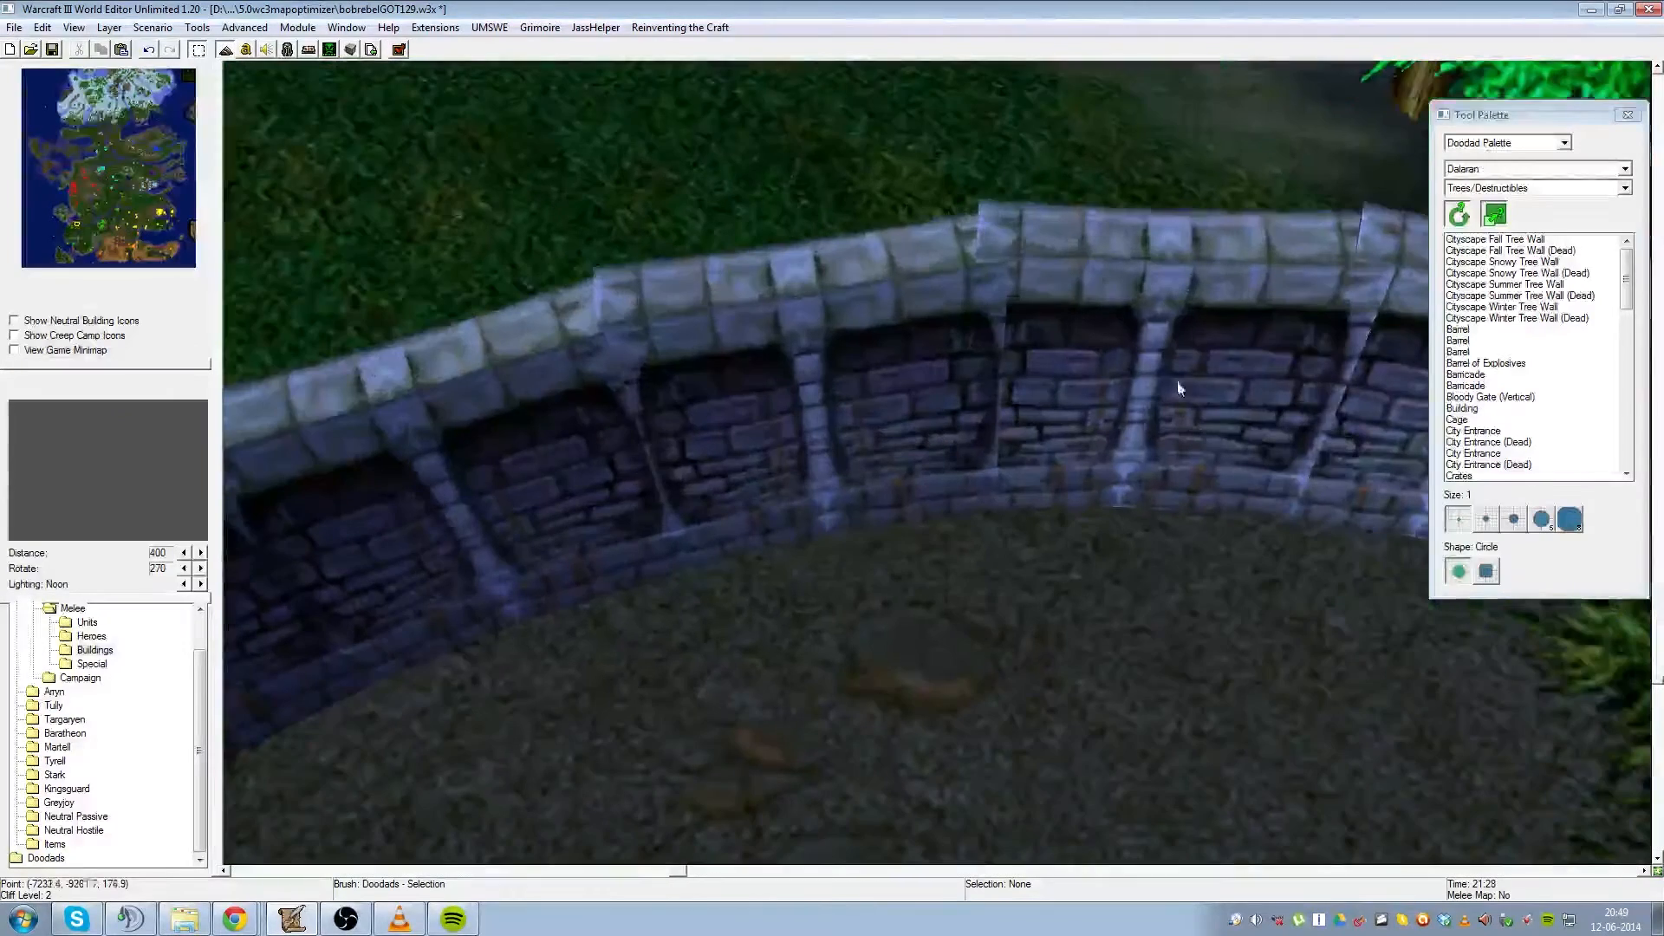
{"action": "left_click", "coordinate": [1180, 421]}
{"action": "key", "text": "ctrl+Page_Down"}
{"action": "key", "text": "ctrl+Page_Up"}
{"action": "key", "text": "ctrl+Page_Up"}
{"action": "key", "text": "ctrl+Page_Down"}
{"action": "key", "text": "ctrl+Page_Down"}
{"action": "key", "text": "ctrl+Page_Up"}
{"action": "key", "text": "ctrl+Page_Down"}
{"action": "key", "text": "ctrl+Page_Up"}
{"action": "key", "text": "ctrl+Page_Down"}
{"action": "key", "text": "ctrl+Page_Up"}
{"action": "key", "text": "ctrl+Page_Down"}
{"action": "key", "text": "ctrl+Page_Up"}
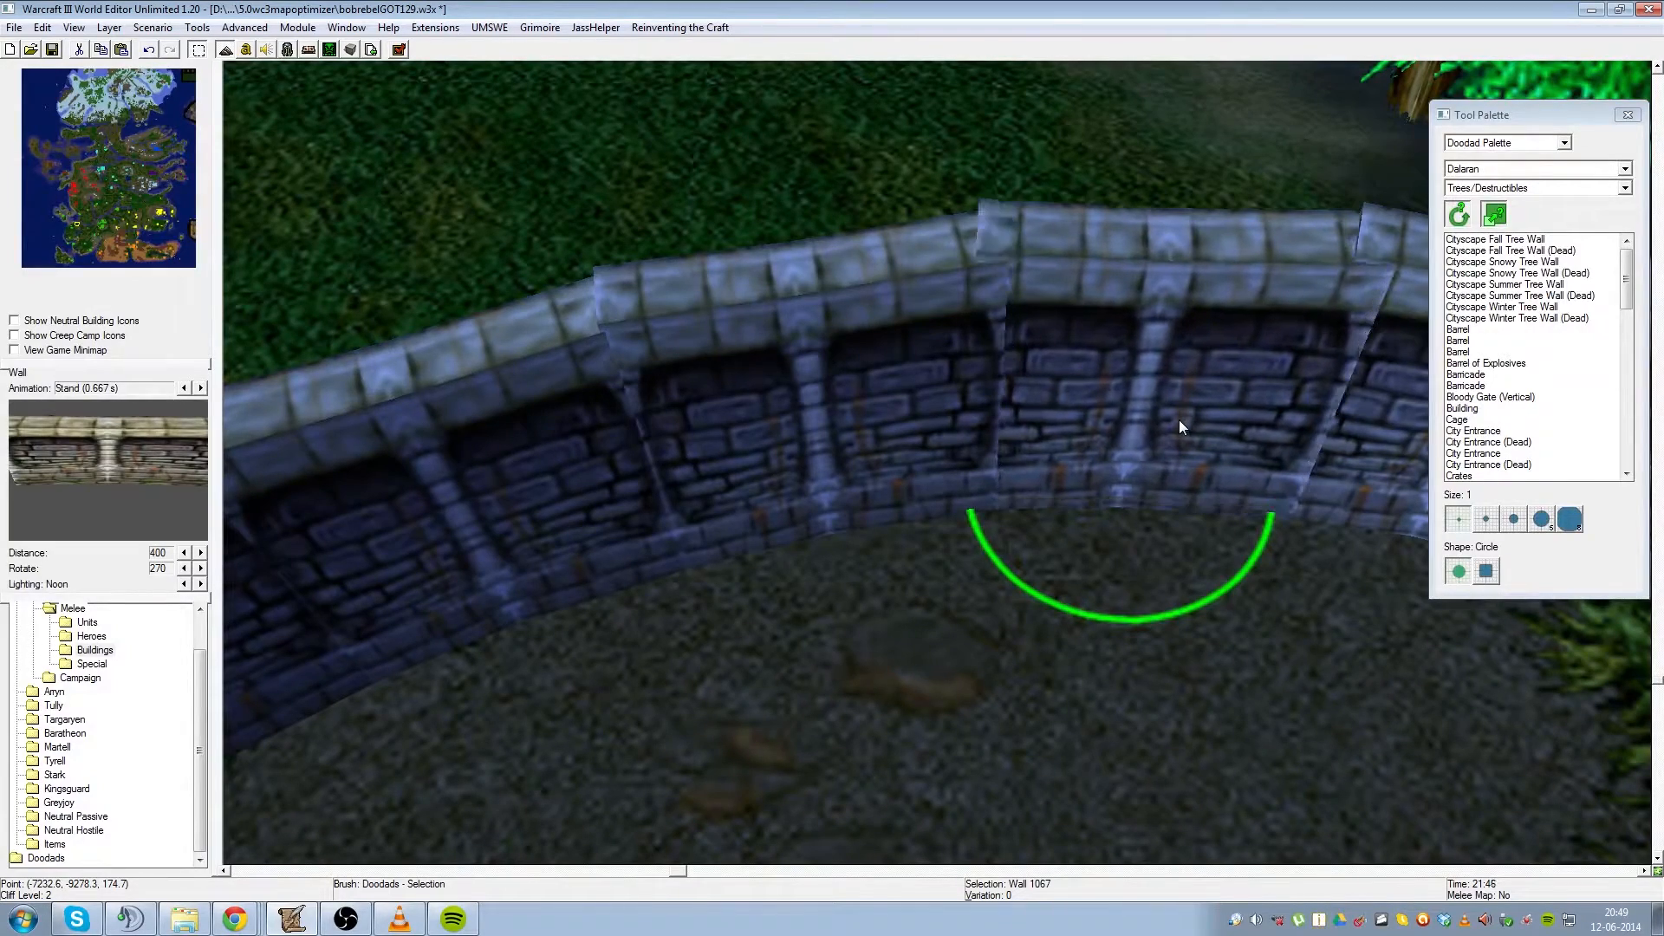
{"action": "left_click", "coordinate": [1208, 721]}
- Paste another wall segment and place it on the clearing's west side, just south of the arc's west end
{"action": "scroll", "coordinate": [1073, 593], "scroll_direction": "down", "scroll_amount": 8}
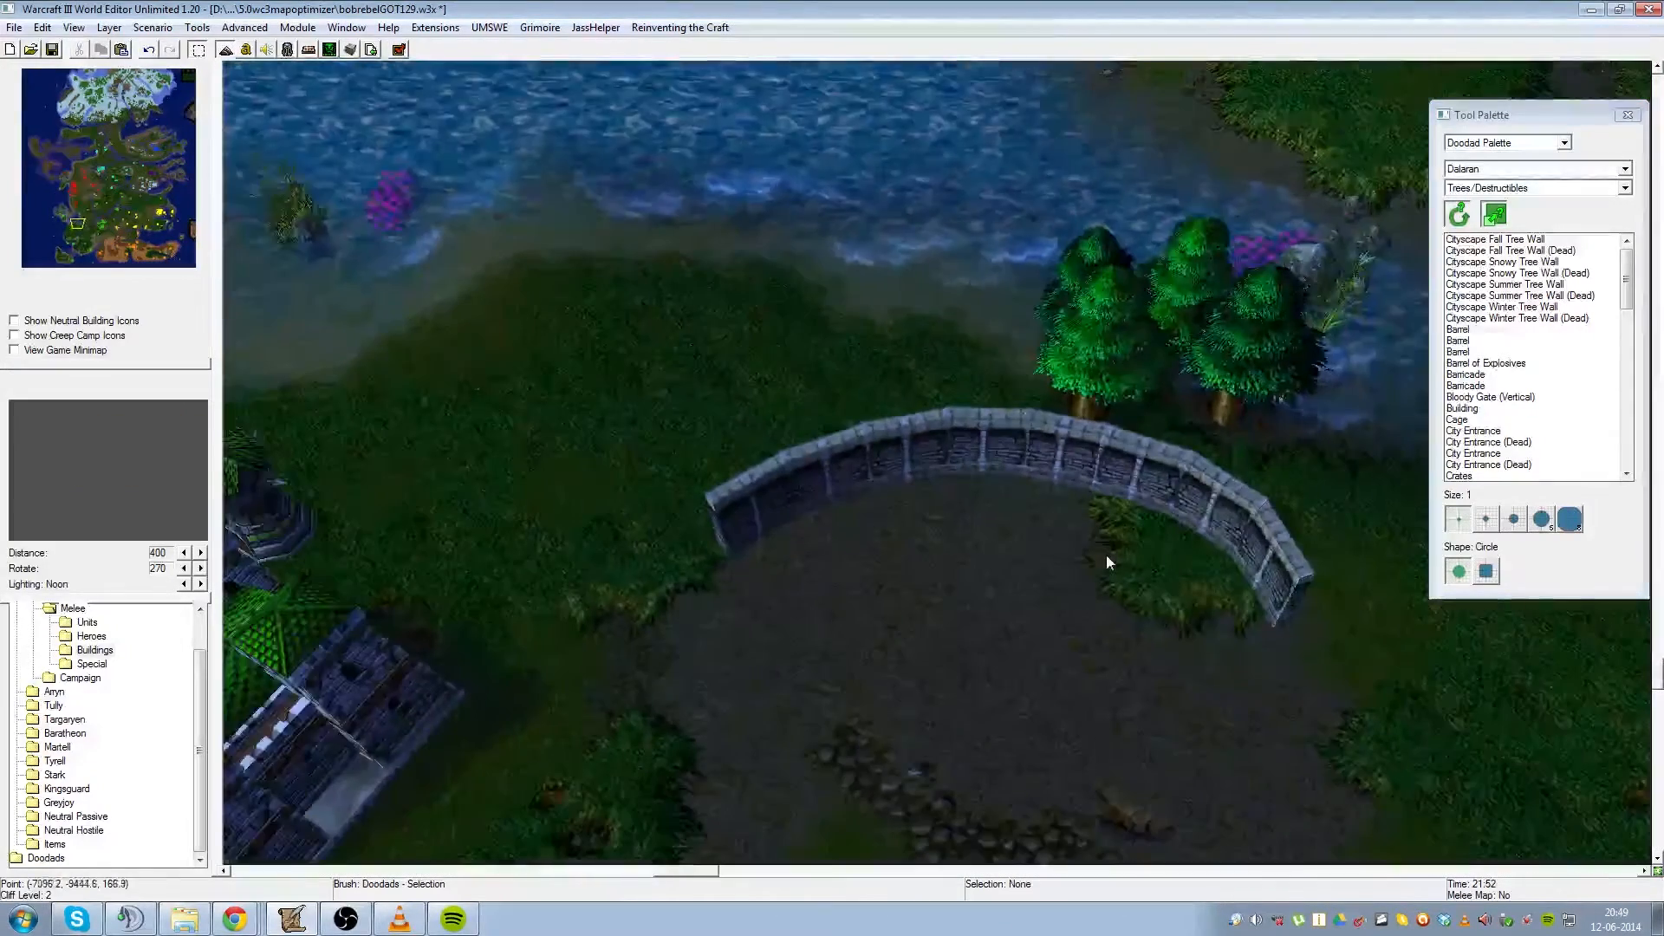
{"action": "scroll", "coordinate": [1326, 612], "scroll_direction": "up", "scroll_amount": 2}
{"action": "scroll", "coordinate": [1136, 663], "scroll_direction": "down", "scroll_amount": 2}
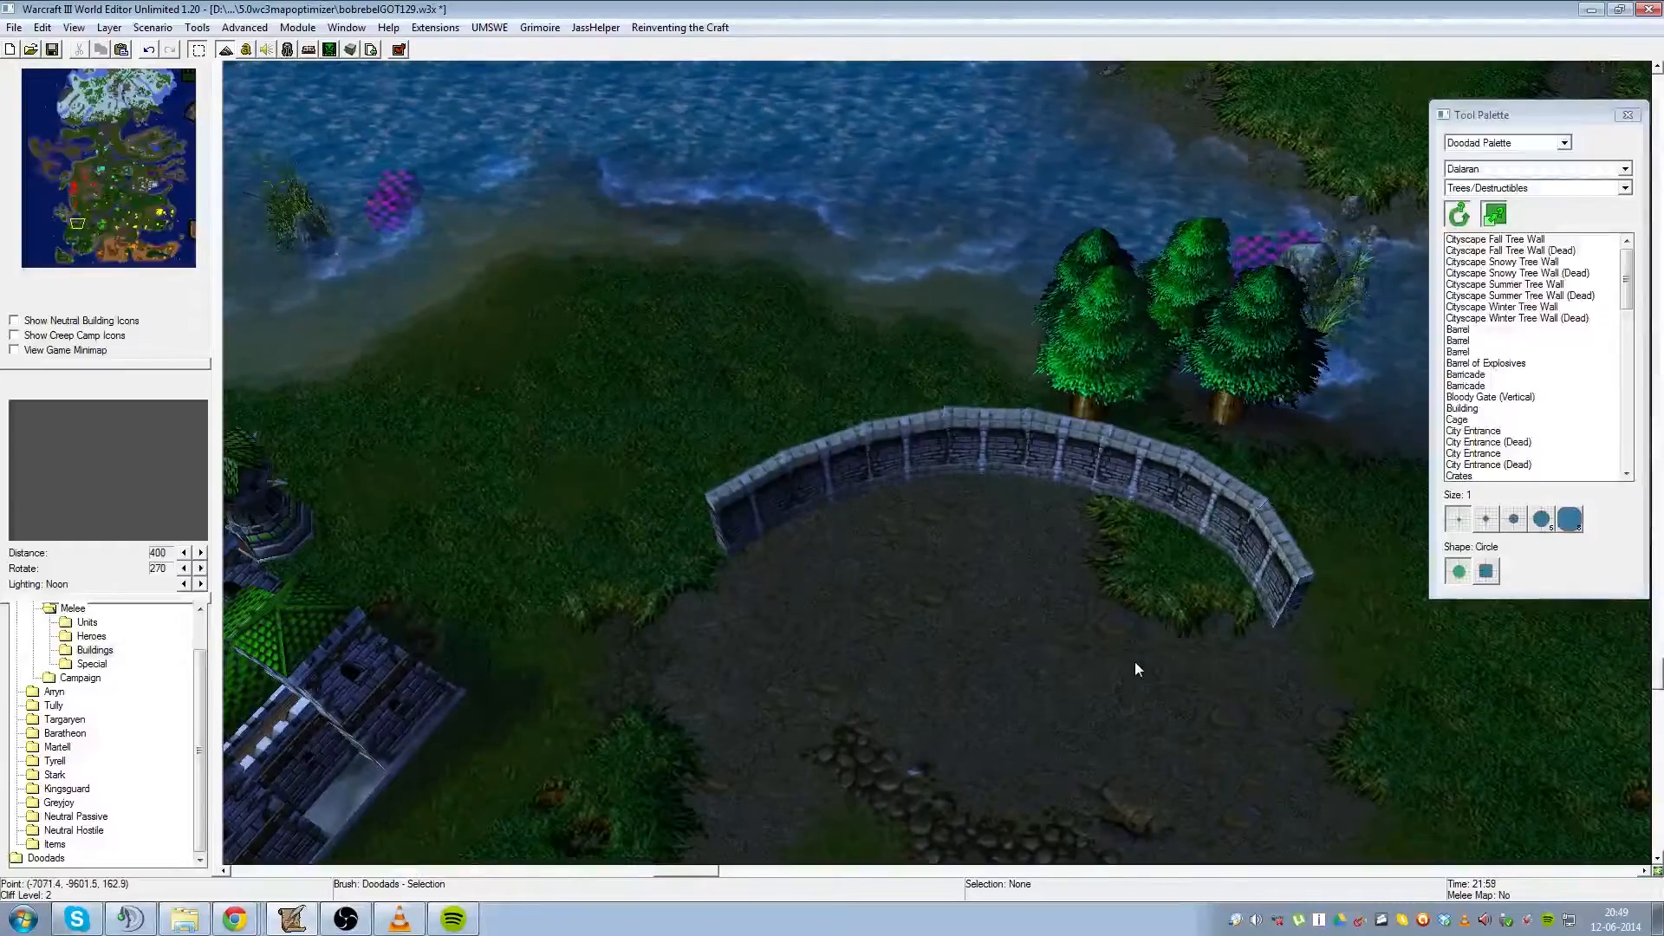
{"action": "scroll", "coordinate": [905, 530], "scroll_direction": "down", "scroll_amount": 2}
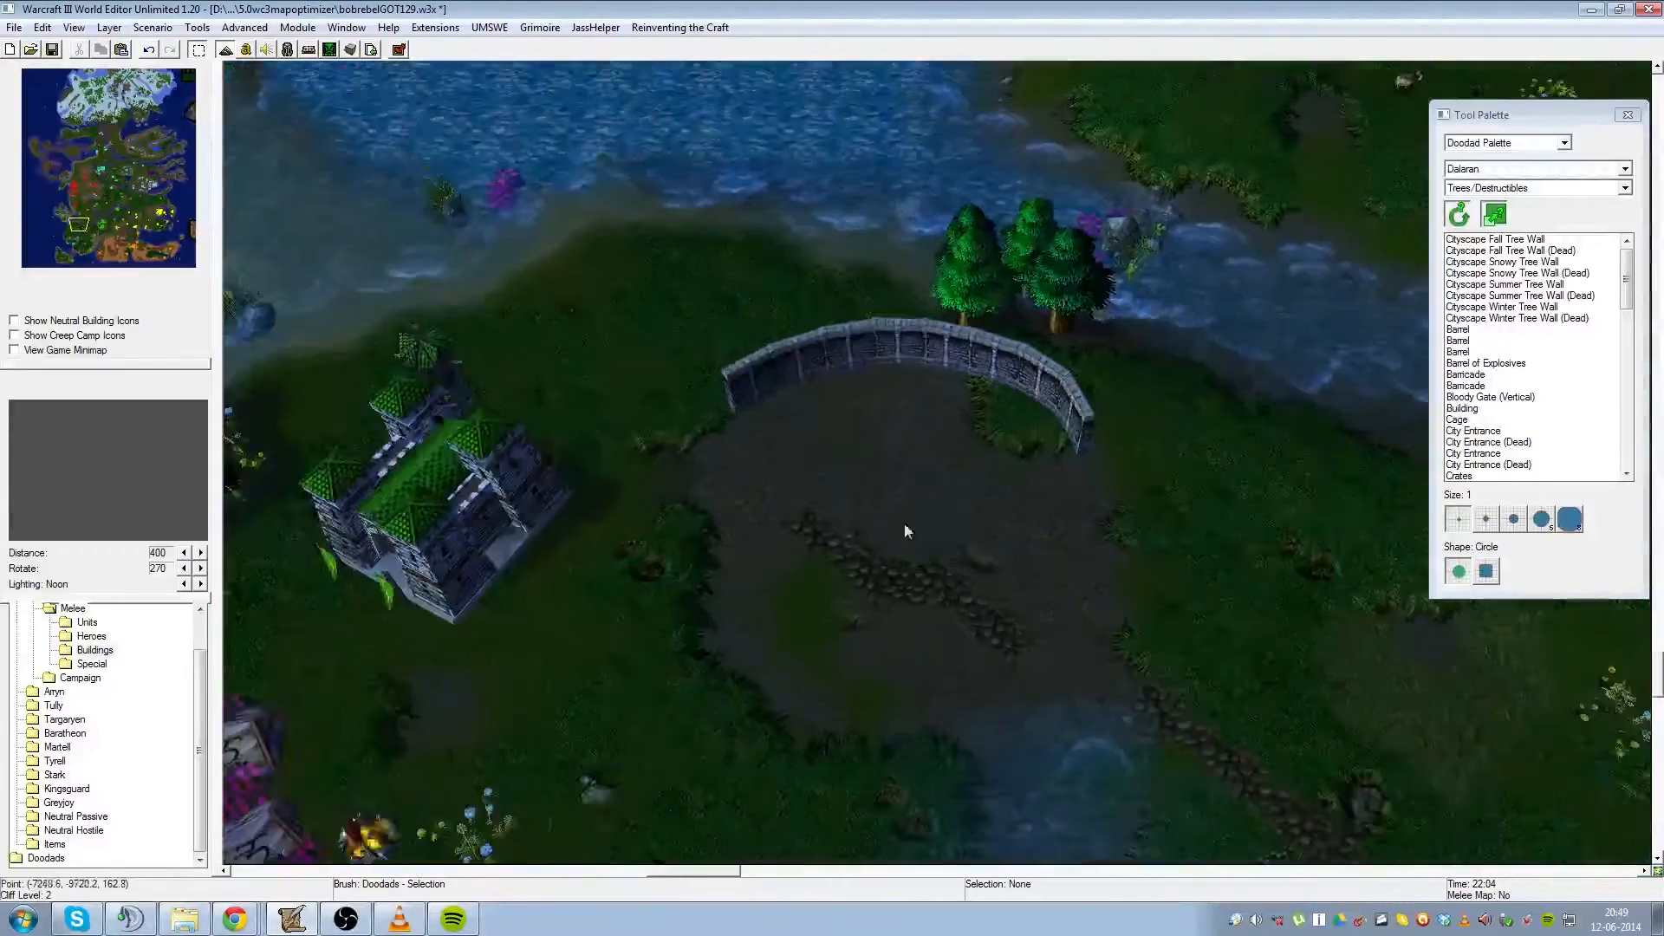
{"action": "scroll", "coordinate": [988, 468], "scroll_direction": "up", "scroll_amount": 2}
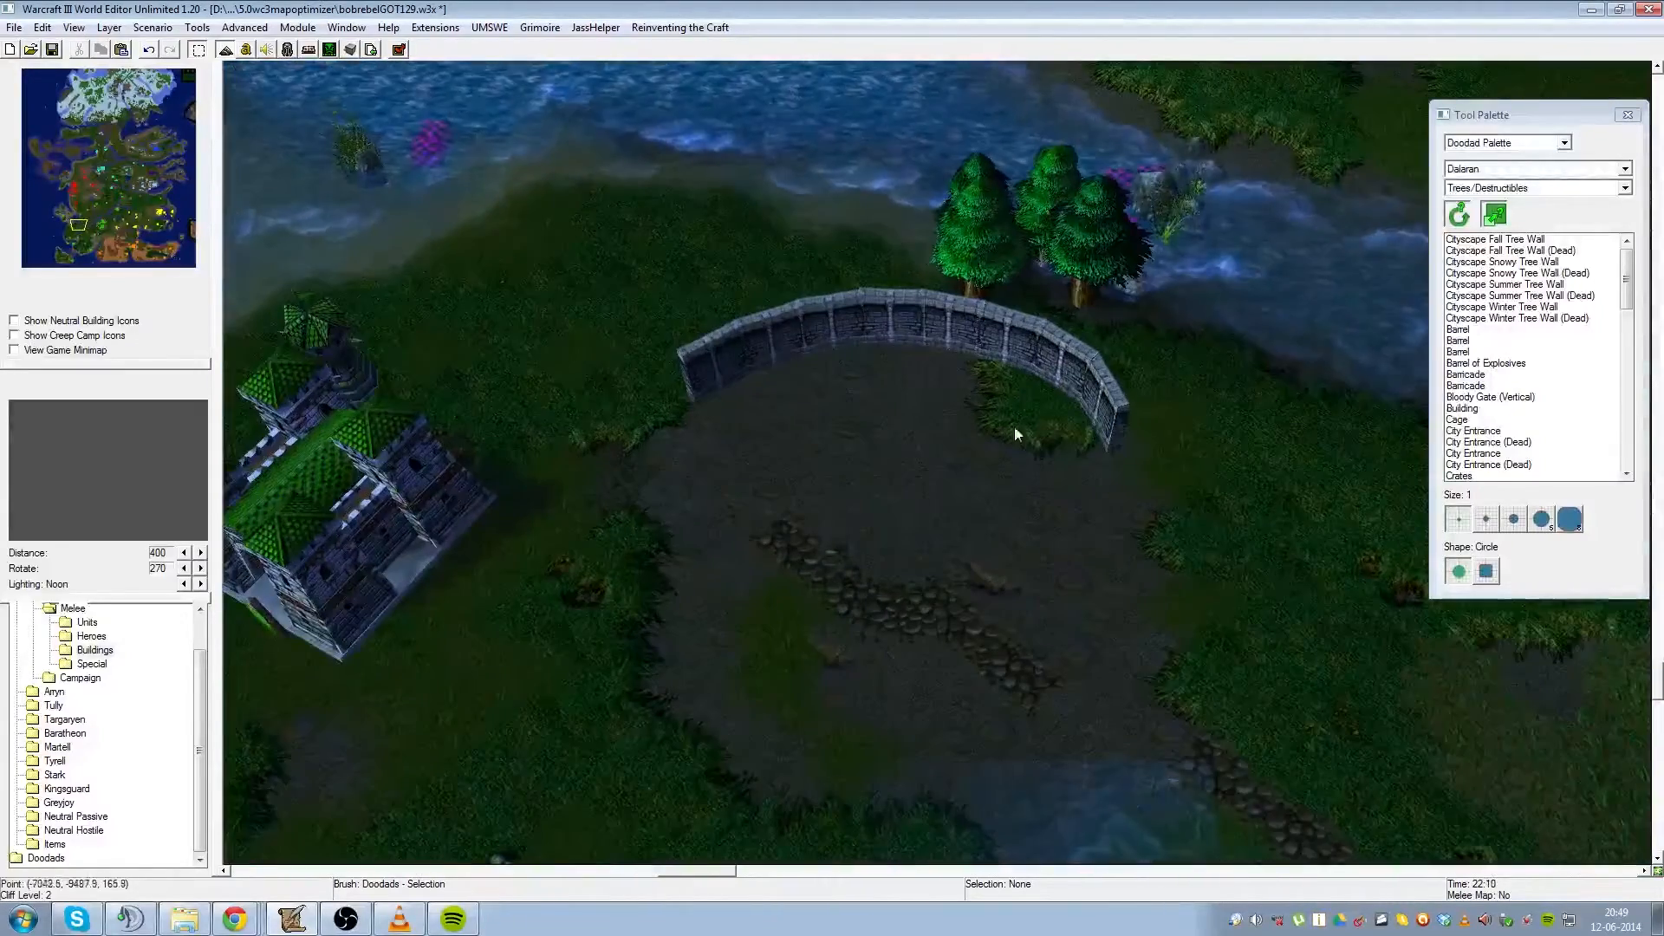
{"action": "key", "text": "ctrl+v"}
{"action": "left_click", "coordinate": [706, 465]}
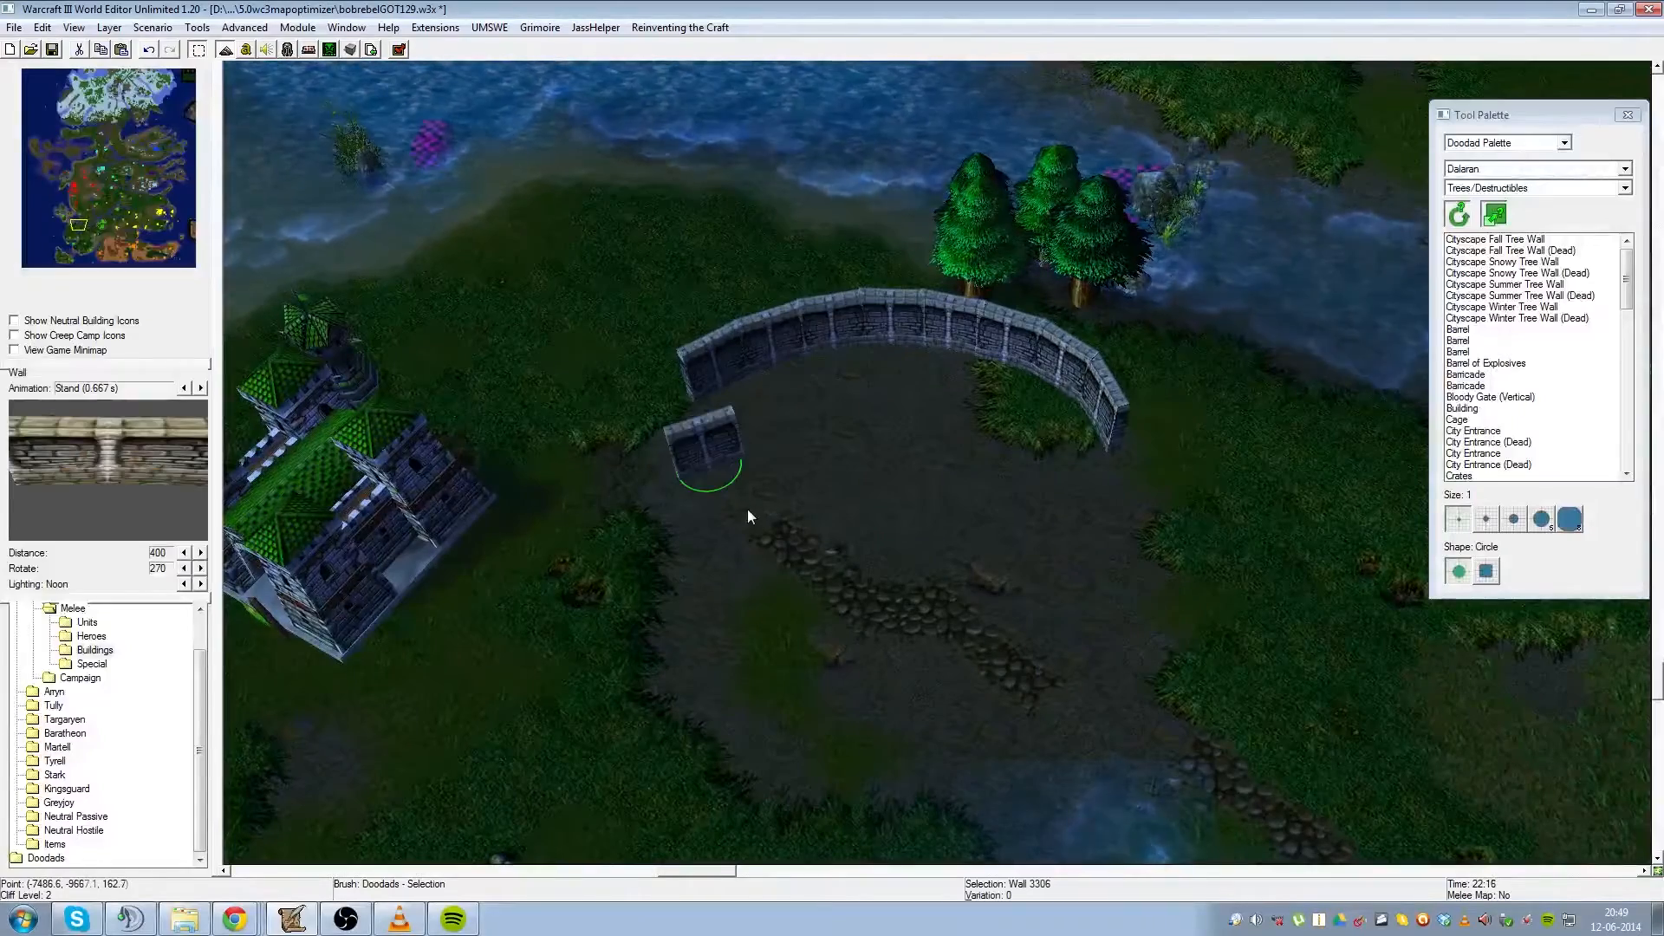
{"action": "right_click_drag", "start_coordinate": [747, 508], "coordinate": [905, 579]}
{"action": "key", "text": "Down"}
{"action": "left_click_drag", "start_coordinate": [924, 518], "coordinate": [903, 570]}
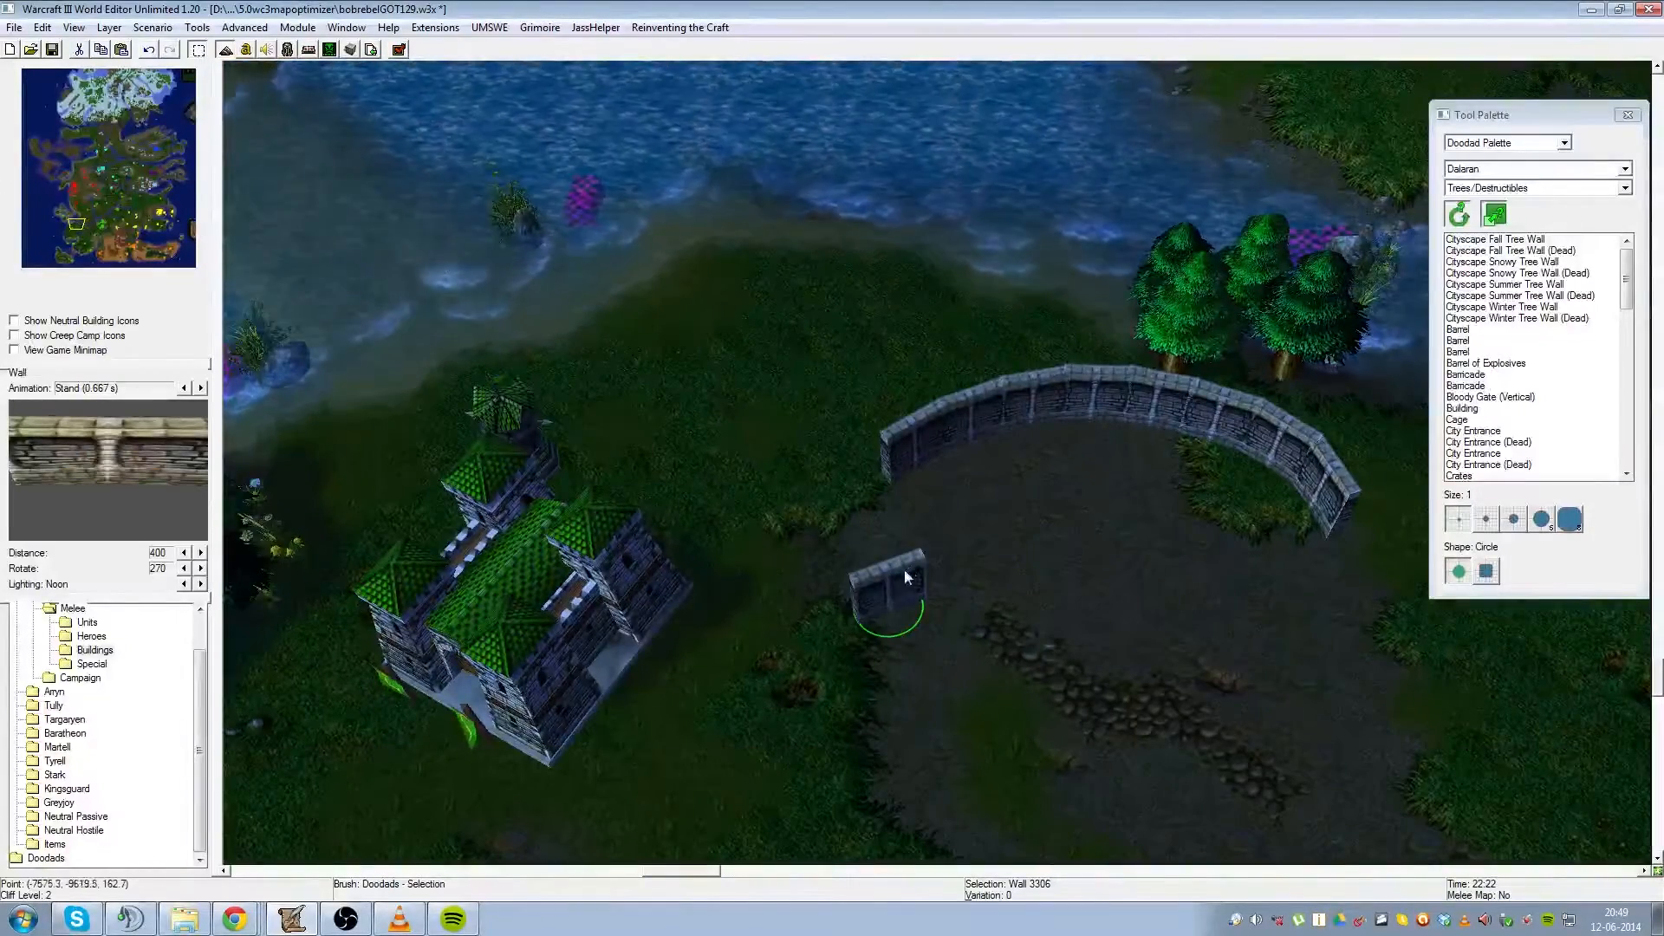
{"action": "scroll", "coordinate": [891, 588], "scroll_direction": "up", "scroll_amount": 3}
{"action": "left_click_drag", "start_coordinate": [877, 656], "coordinate": [905, 606]}
- Rotate the loose wall segment to a steep diagonal and adjust its scale
{"action": "left_click_drag", "start_coordinate": [772, 451], "coordinate": [657, 475], "text": "ctrl"}
{"action": "key", "text": "KP_Add"}
{"action": "key", "text": "KP_Add"}
{"action": "key", "text": "KP_Add"}
{"action": "key", "text": "KP_Subtract"}
{"action": "key", "text": "KP_Subtract"}
{"action": "key", "text": "KP_Subtract"}
{"action": "key", "text": "KP_Subtract"}
{"action": "key", "text": "KP_Subtract"}
{"action": "key", "text": "KP_Subtract"}
{"action": "key", "text": "KP_Subtract"}
{"action": "key", "text": "KP_Subtract"}
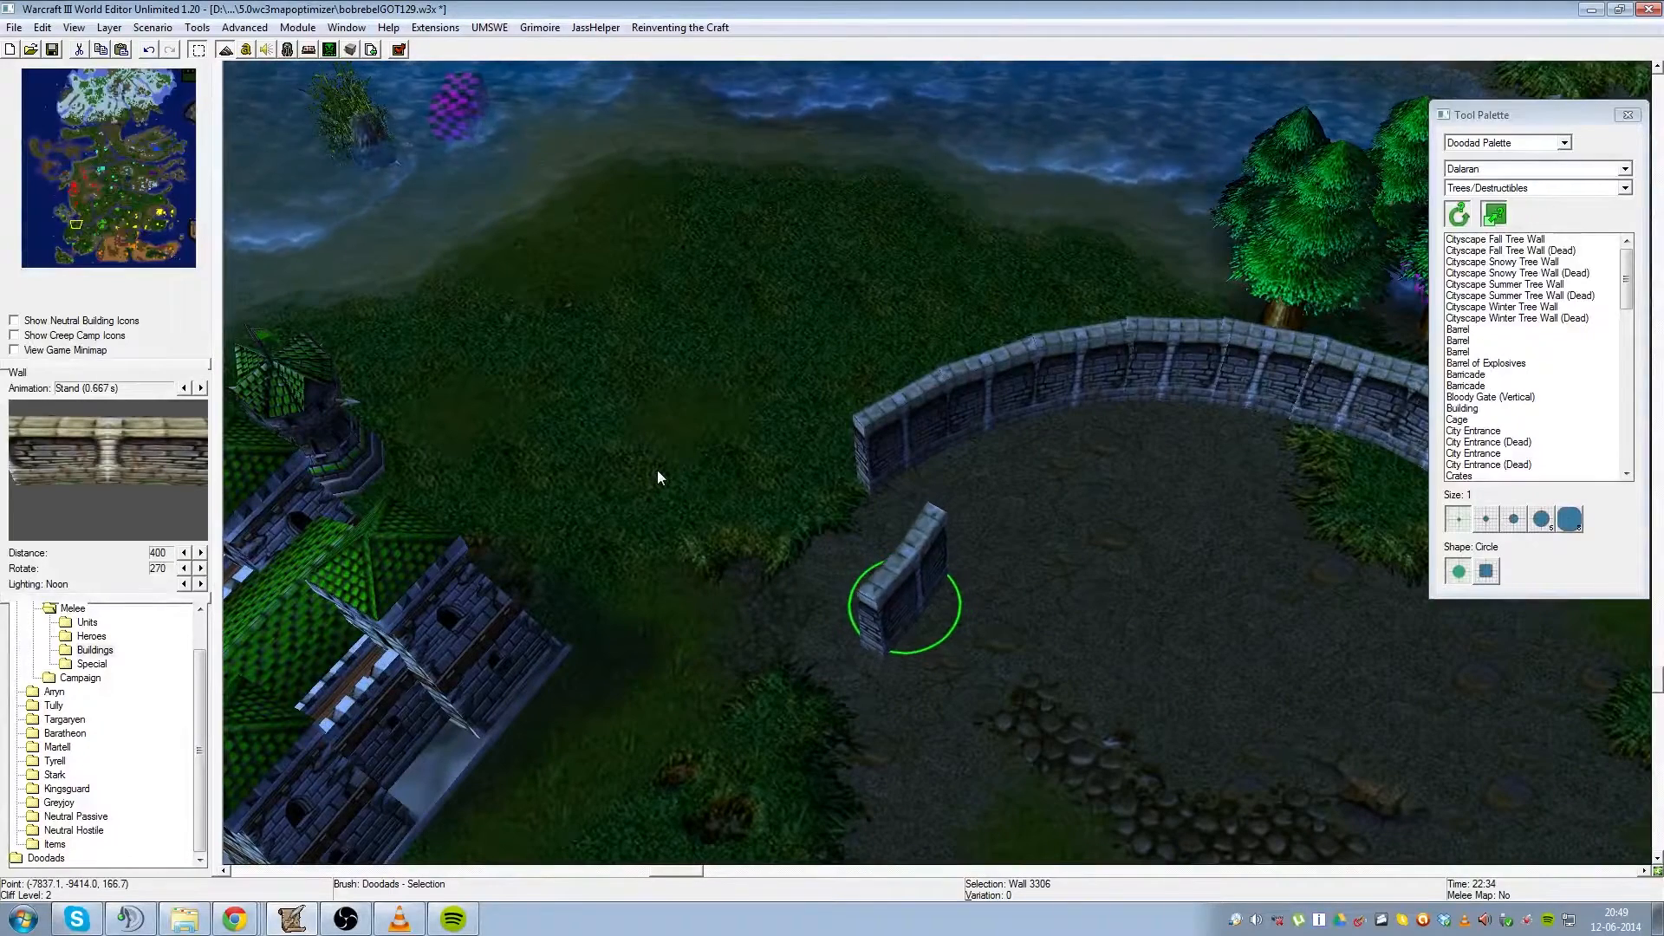
- Shrink the loose wall segment on the clearing's west side and start pasting a copy of it
{"action": "key", "text": "KP_Add"}
{"action": "key", "text": "KP_Add"}
{"action": "key", "text": "KP_Add"}
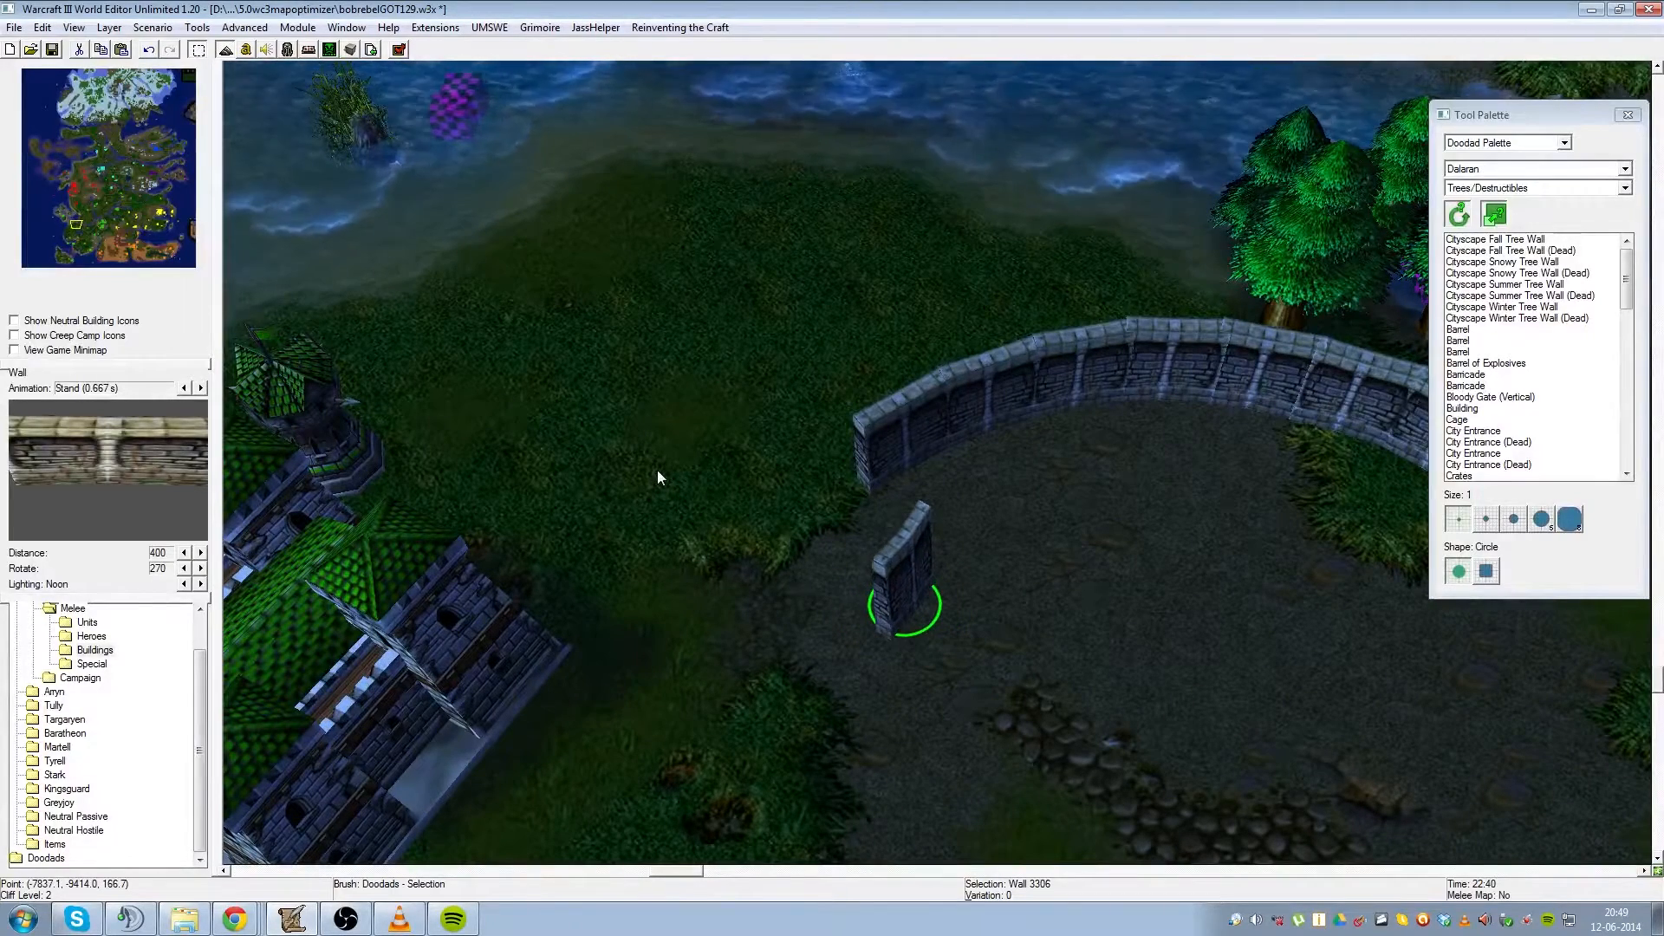
{"action": "key", "text": "ctrl+c"}
{"action": "key", "text": "ctrl+v"}
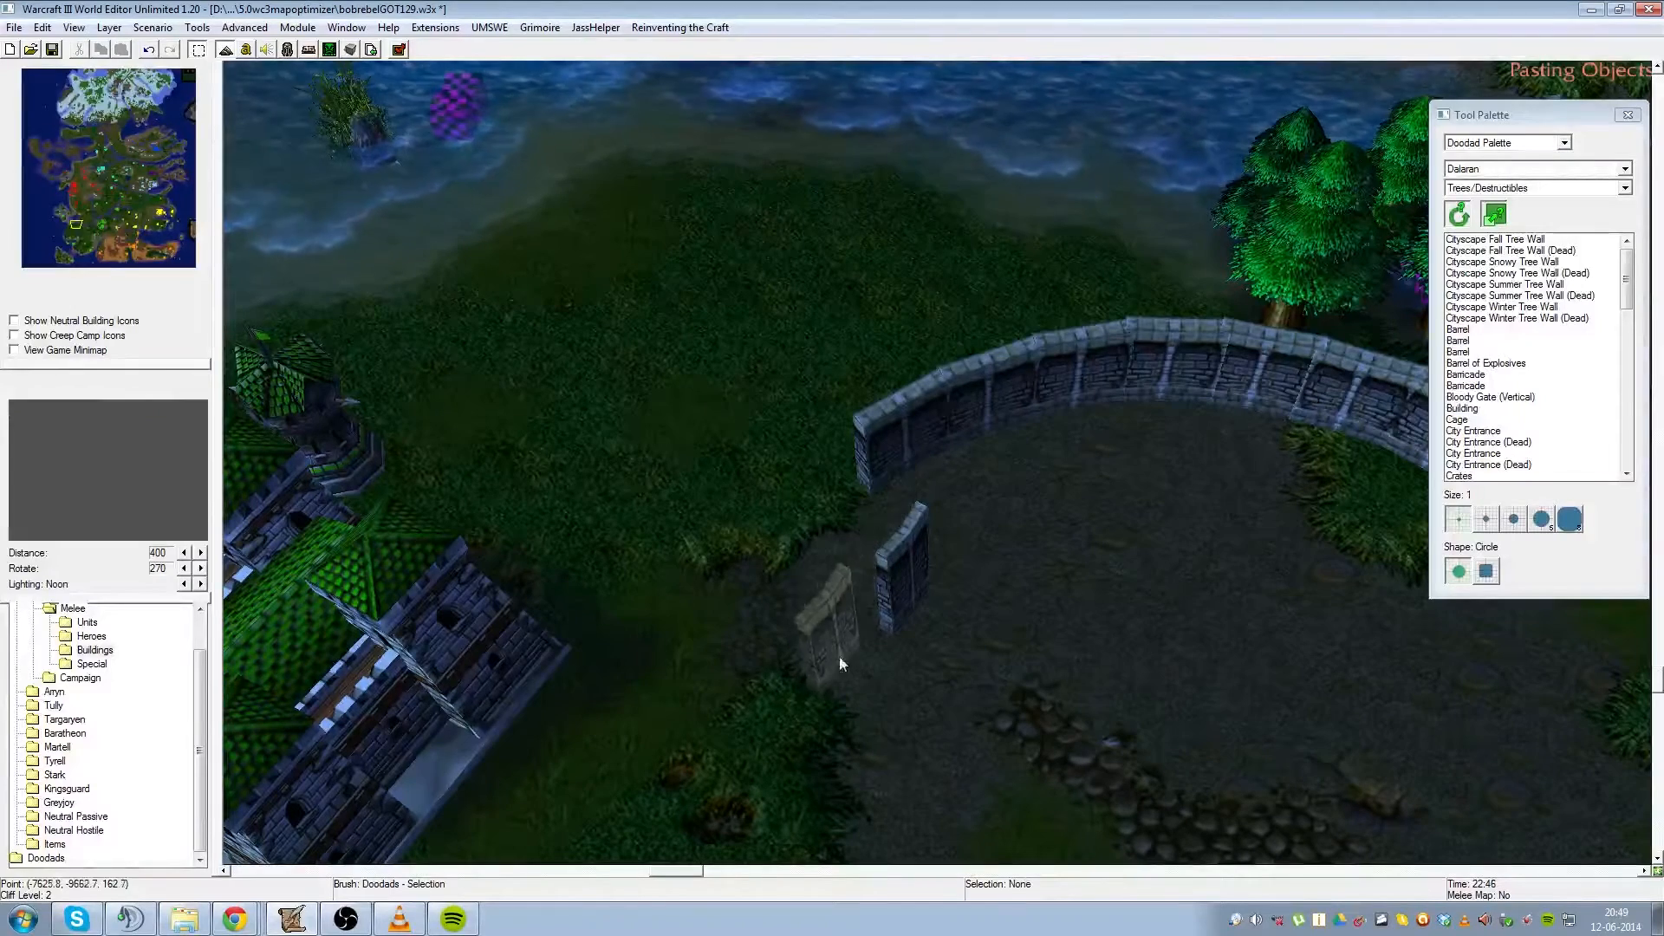
- Angle two small wall segments against the arc's west end and add a third on their west side as the start of a tower
{"action": "left_click", "coordinate": [914, 554]}
{"action": "left_click_drag", "start_coordinate": [907, 605], "coordinate": [830, 536]}
{"action": "left_click", "coordinate": [819, 600], "text": "ctrl"}
{"action": "left_click_drag", "start_coordinate": [943, 541], "coordinate": [832, 501]}
{"action": "key", "text": "ctrl+v"}
{"action": "left_click", "coordinate": [807, 526]}
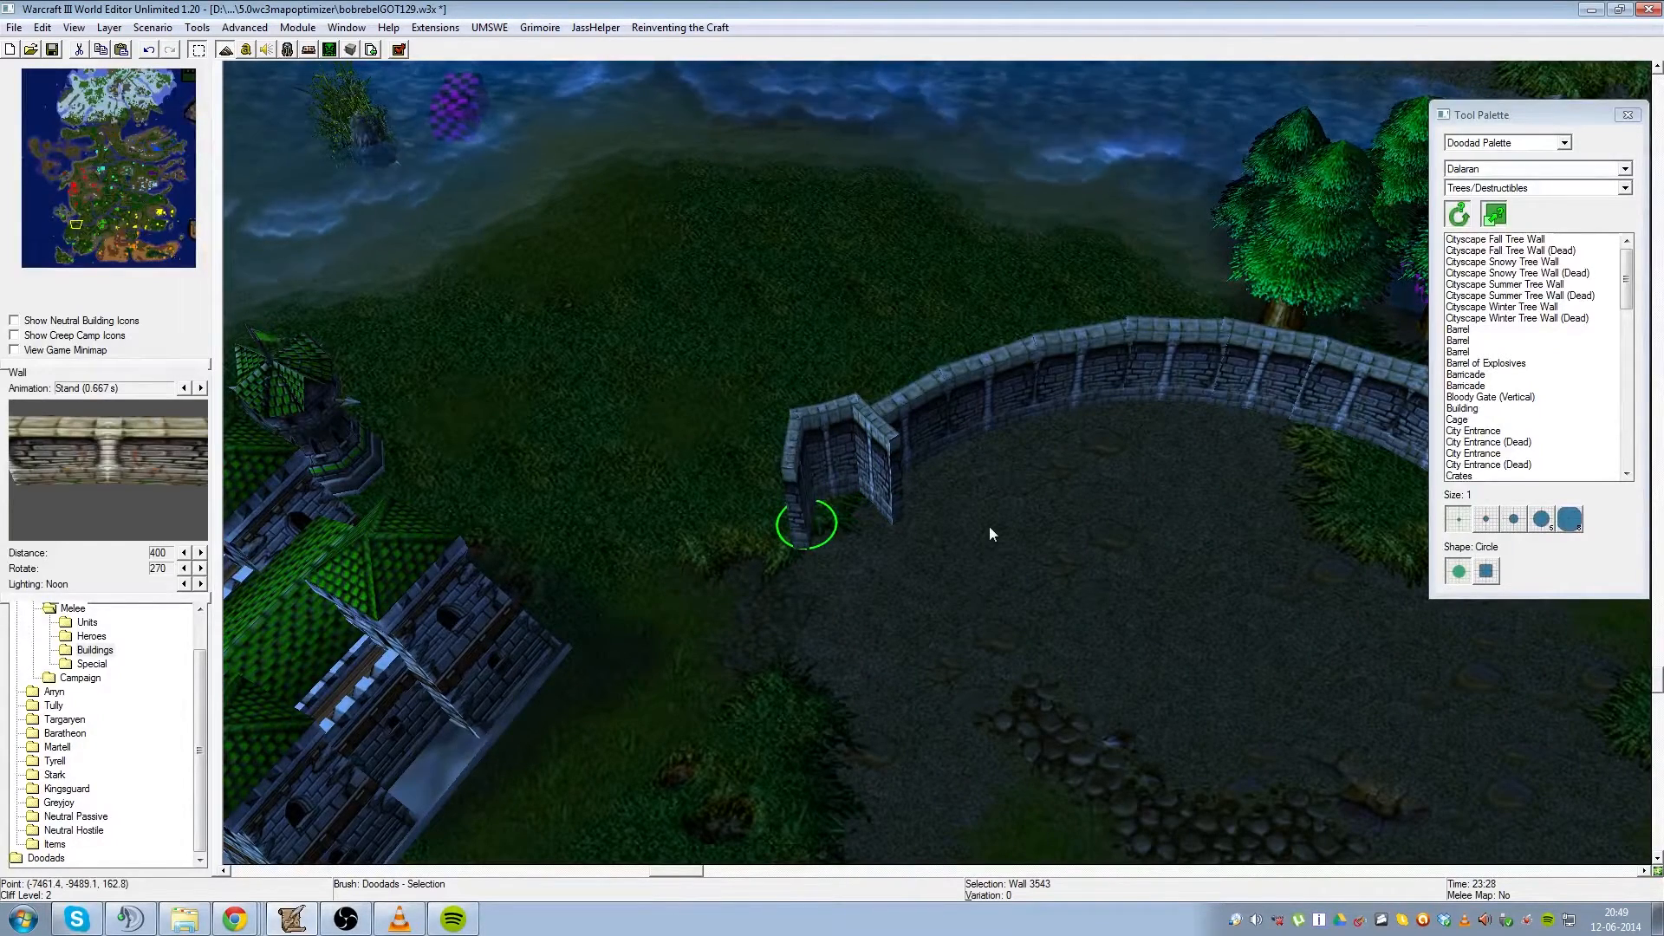
{"action": "left_click_drag", "start_coordinate": [814, 534], "coordinate": [807, 523]}
- Paste two more small wall segments along the south and southeast sides to close the pentagonal tower
{"action": "key", "text": "ctrl+v"}
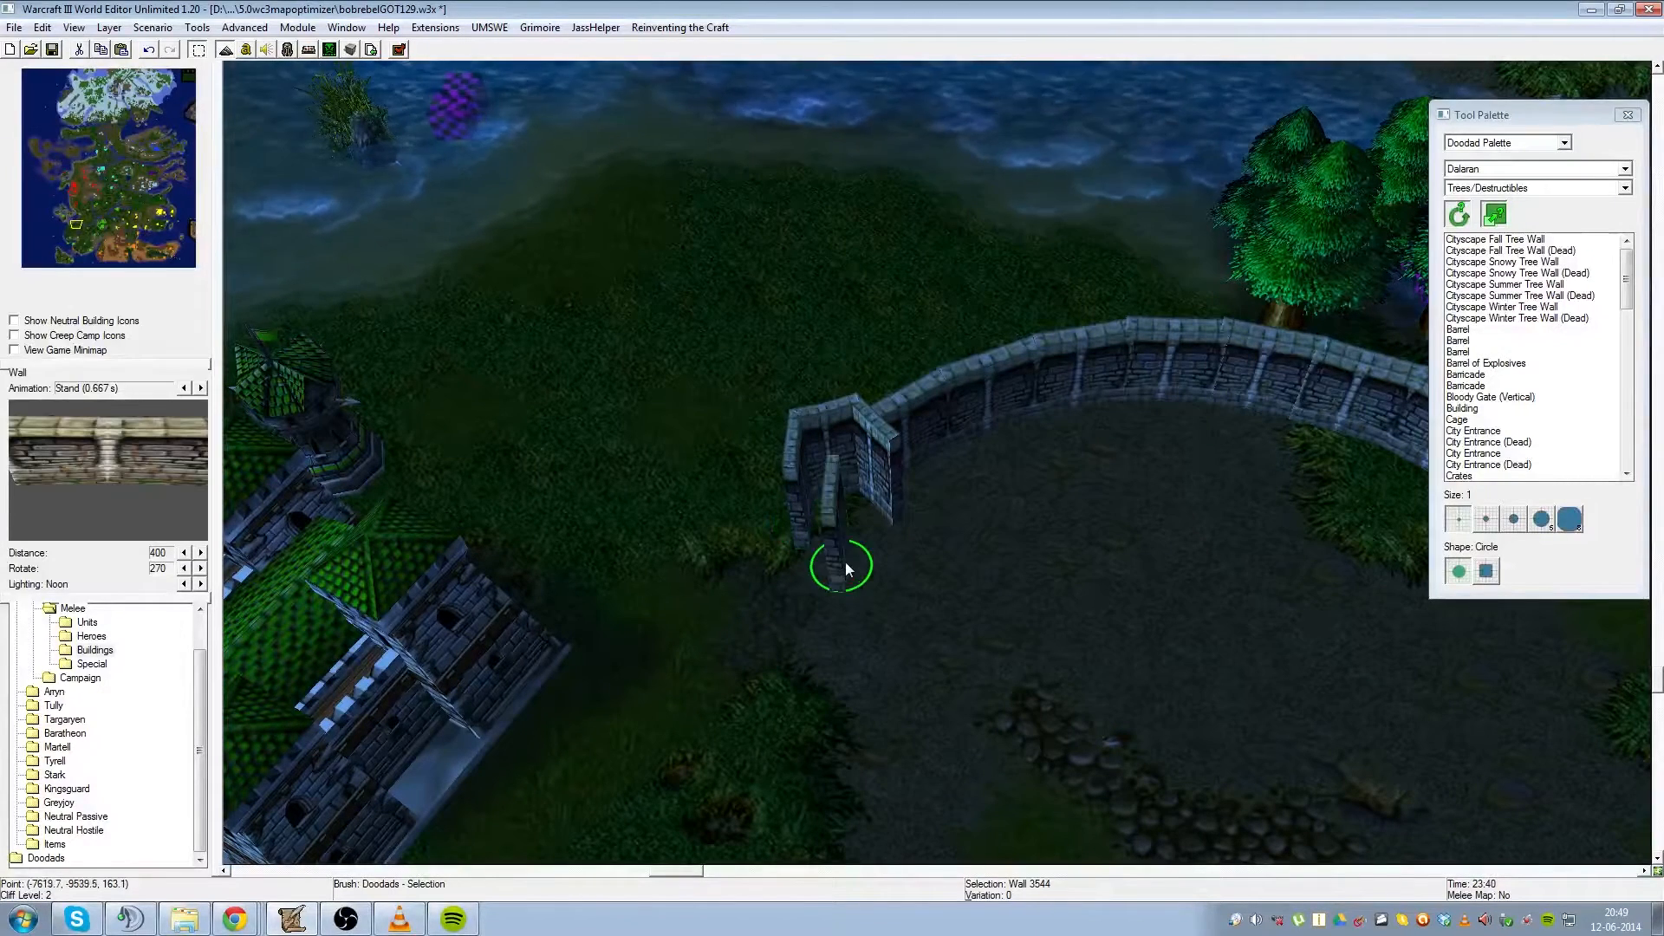
{"action": "left_click", "coordinate": [845, 565]}
{"action": "left_click_drag", "start_coordinate": [840, 565], "coordinate": [835, 559]}
{"action": "key", "text": "ctrl+v"}
{"action": "left_click", "coordinate": [898, 549]}
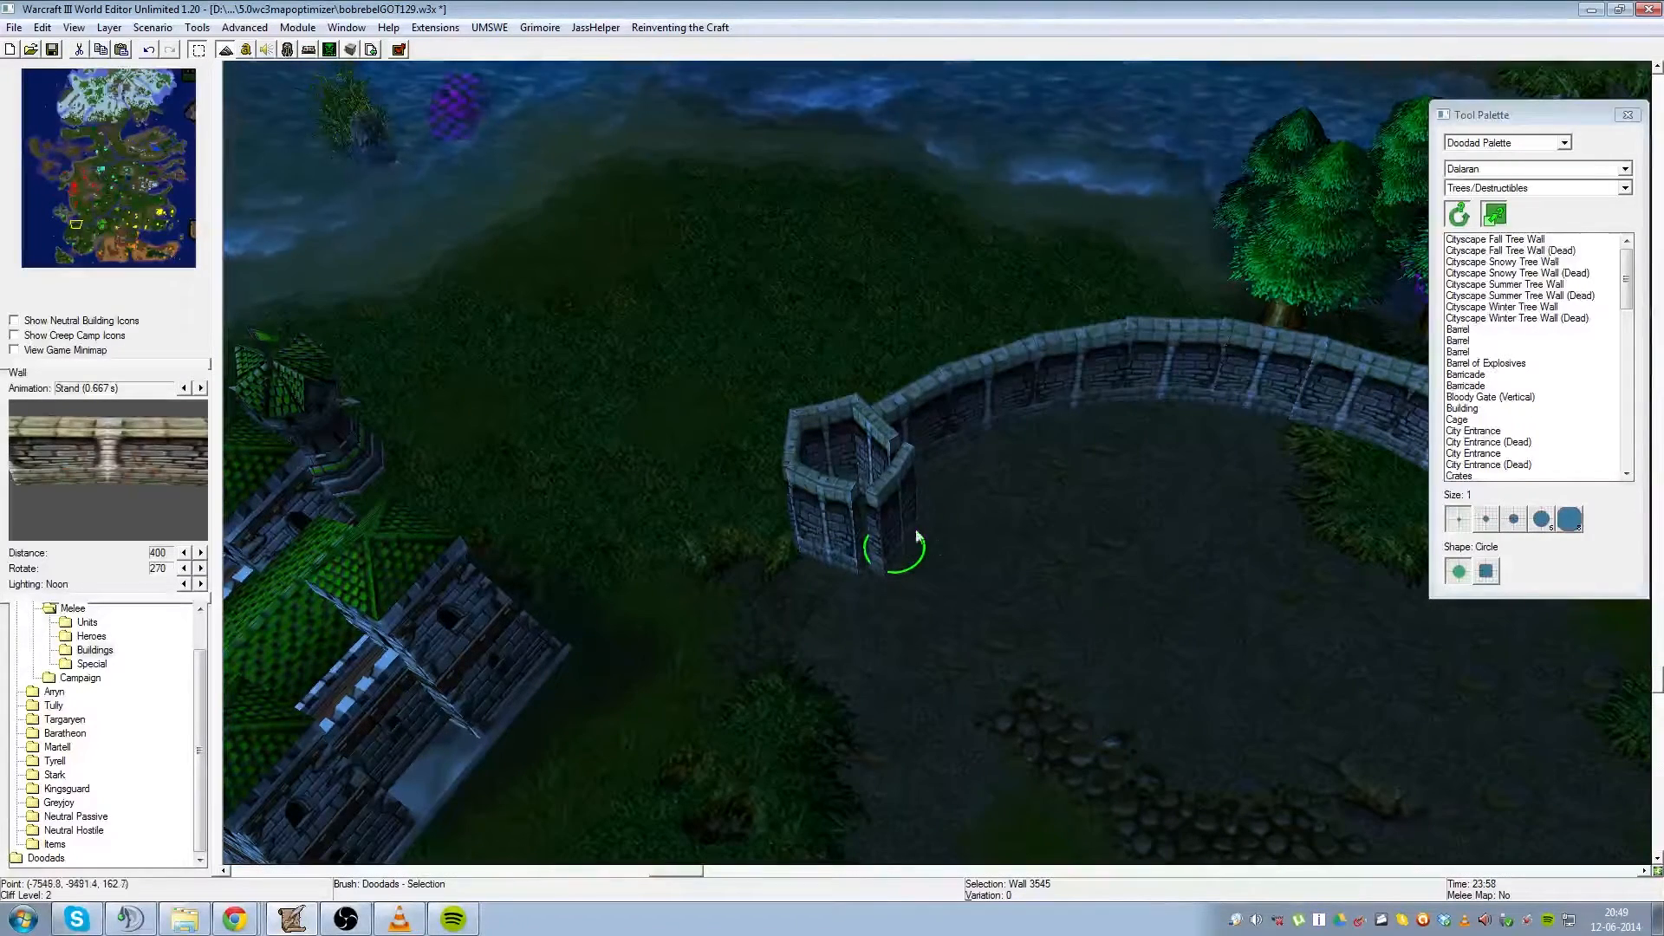
{"action": "left_click_drag", "start_coordinate": [872, 526], "coordinate": [877, 545]}
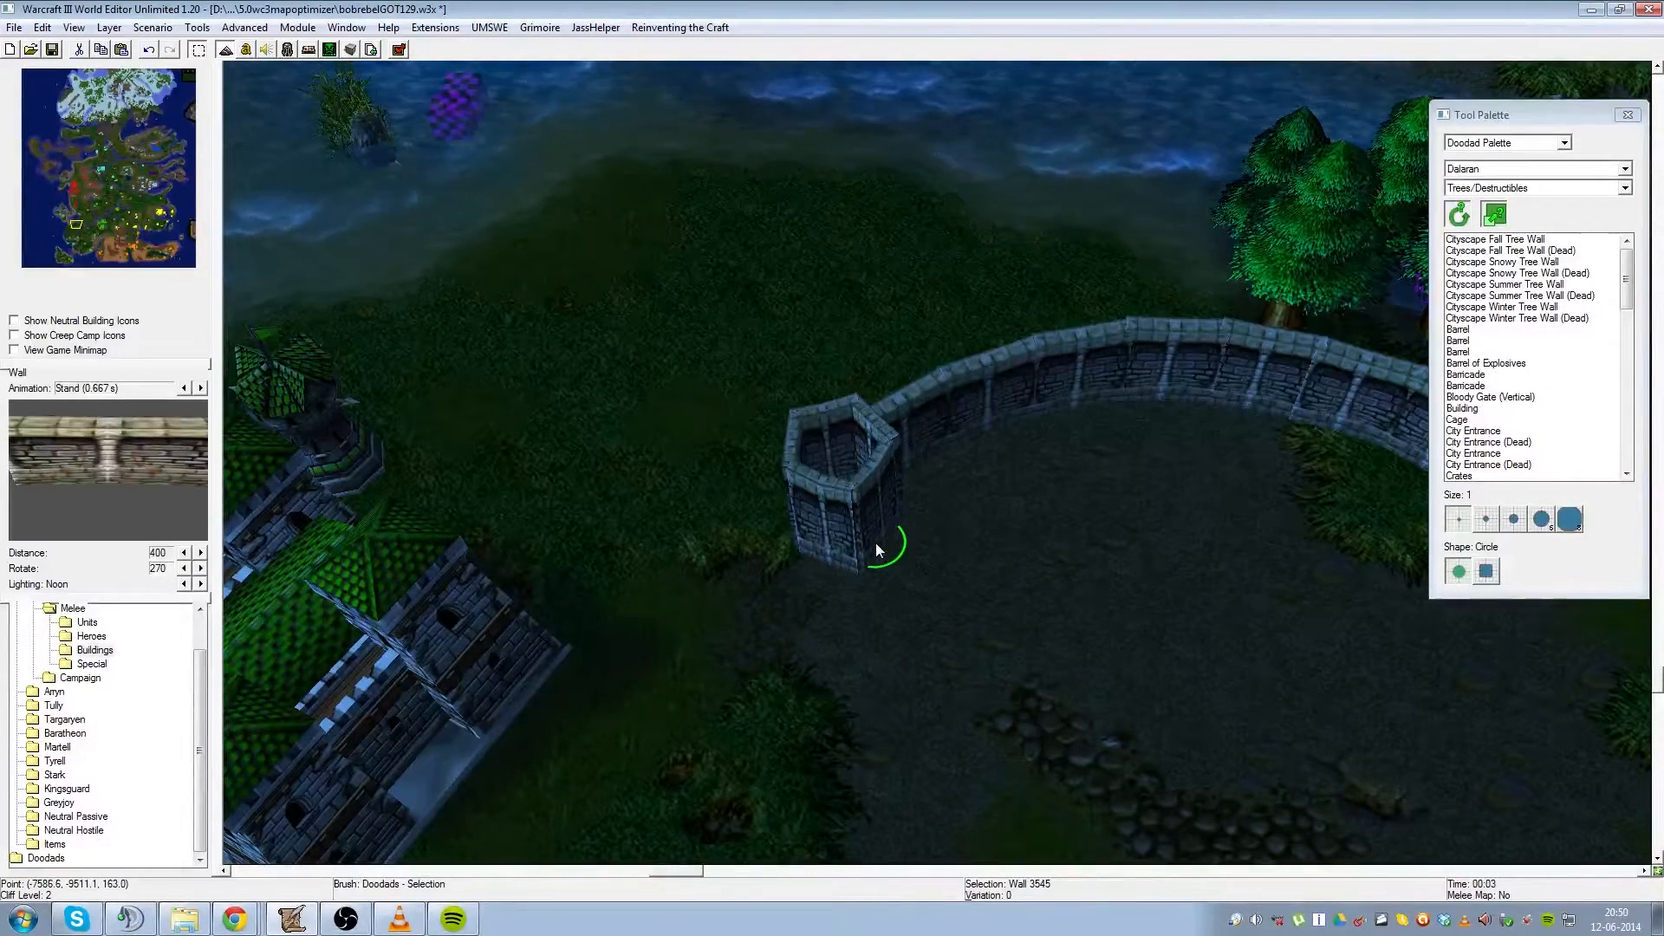
- Fine-tune the position and rotation of the small tower's segments so their corners meet
{"action": "scroll", "coordinate": [881, 538], "scroll_direction": "up", "scroll_amount": 2}
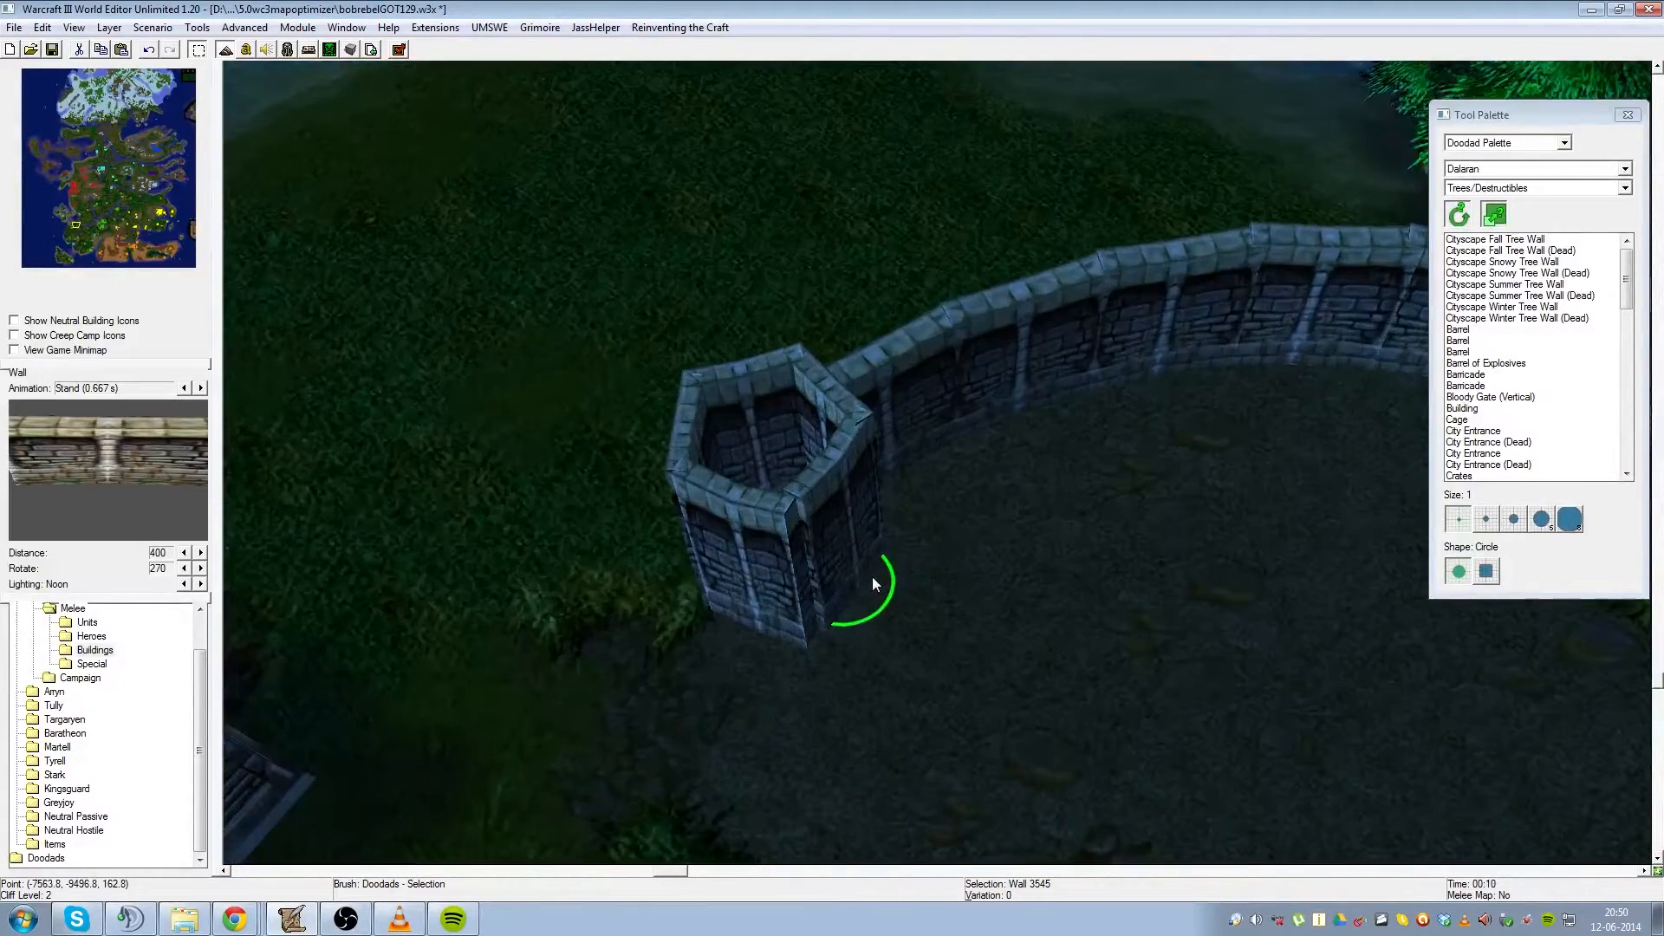
{"action": "scroll", "coordinate": [873, 578], "scroll_direction": "up", "scroll_amount": 1}
{"action": "right_click_drag", "start_coordinate": [873, 579], "coordinate": [902, 644]}
{"action": "left_click_drag", "start_coordinate": [902, 648], "coordinate": [866, 737]}
{"action": "left_click", "coordinate": [983, 668]}
{"action": "left_click_drag", "start_coordinate": [983, 668], "coordinate": [768, 595], "text": "ctrl"}
{"action": "left_click", "coordinate": [963, 529]}
{"action": "mouse_move", "coordinate": [964, 528]}
{"action": "left_mouse_down", "text": "ctrl"}
{"action": "mouse_move", "coordinate": [888, 575]}
{"action": "mouse_move", "coordinate": [933, 634]}
{"action": "mouse_move", "coordinate": [876, 622]}
{"action": "mouse_move", "coordinate": [756, 694]}
{"action": "mouse_move", "coordinate": [813, 733]}
{"action": "mouse_move", "coordinate": [914, 588]}
{"action": "mouse_move", "coordinate": [939, 635]}
{"action": "mouse_move", "coordinate": [959, 542]}
{"action": "mouse_move", "coordinate": [783, 501]}
{"action": "mouse_move", "coordinate": [813, 684]}
{"action": "mouse_move", "coordinate": [845, 709]}
{"action": "mouse_move", "coordinate": [825, 700]}
{"action": "mouse_move", "coordinate": [935, 622]}
{"action": "mouse_move", "coordinate": [929, 602]}
{"action": "mouse_move", "coordinate": [939, 653]}
{"action": "mouse_move", "coordinate": [941, 632]}
{"action": "mouse_move", "coordinate": [855, 616]}
{"action": "mouse_move", "coordinate": [844, 727]}
{"action": "mouse_move", "coordinate": [816, 714]}
{"action": "left_mouse_up", "text": "ctrl"}
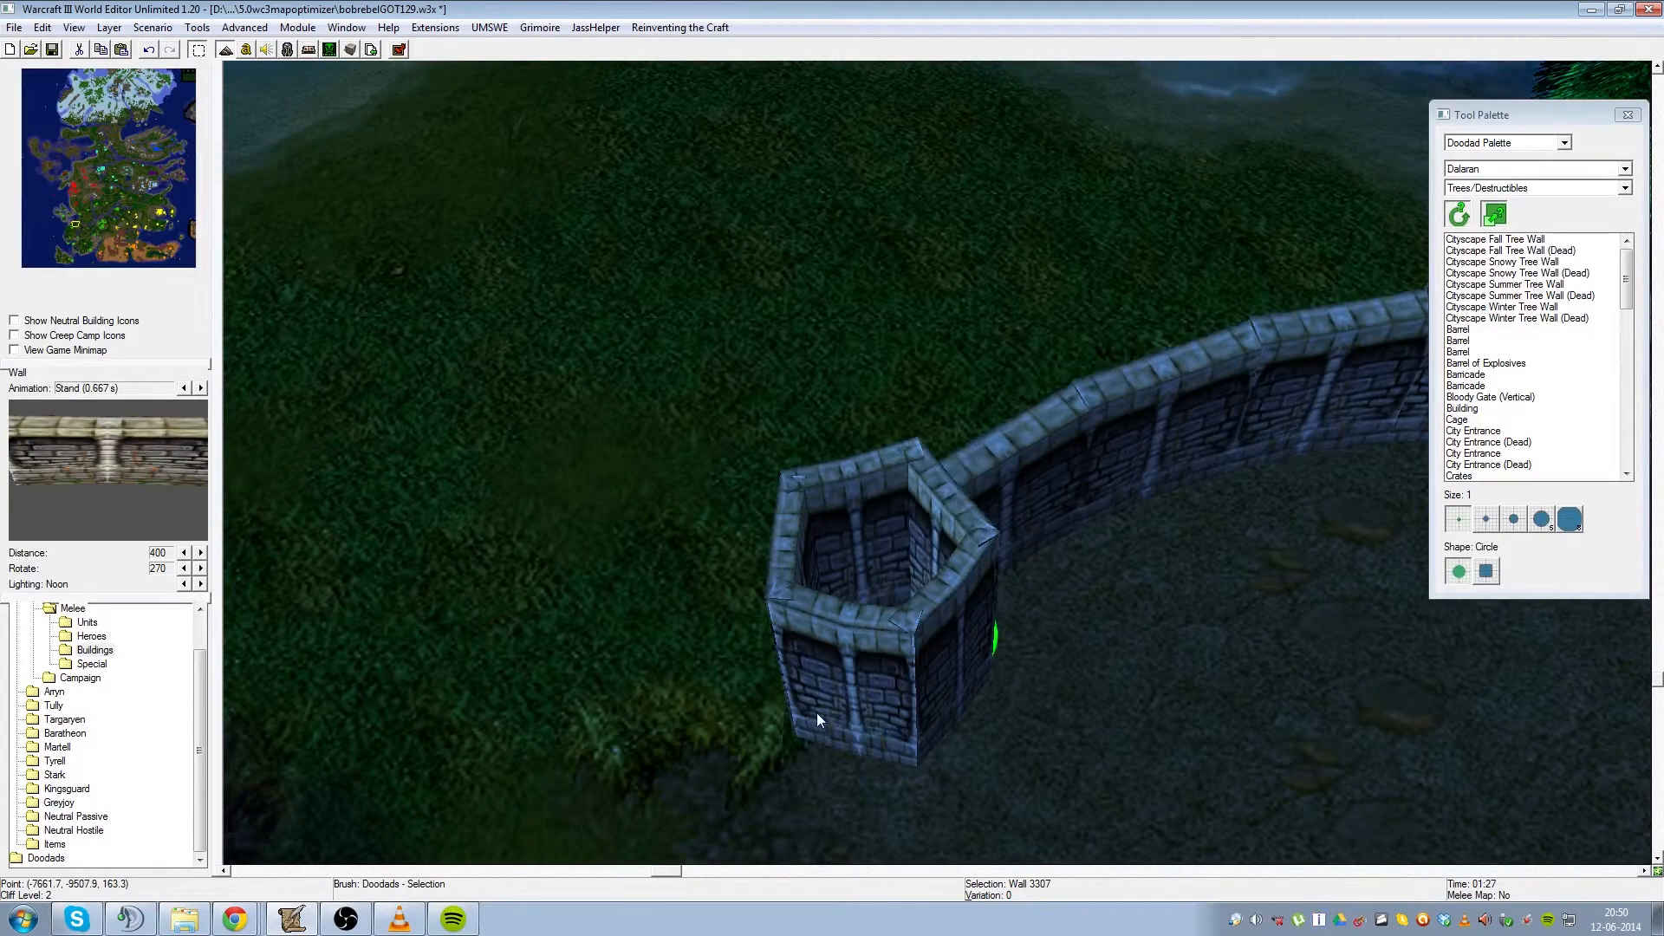
- Examine the rotation and scale properties of each wall segment in the small tower
{"action": "double_click", "coordinate": [895, 557]}
{"action": "left_click", "coordinate": [939, 576]}
{"action": "double_click", "coordinate": [950, 620]}
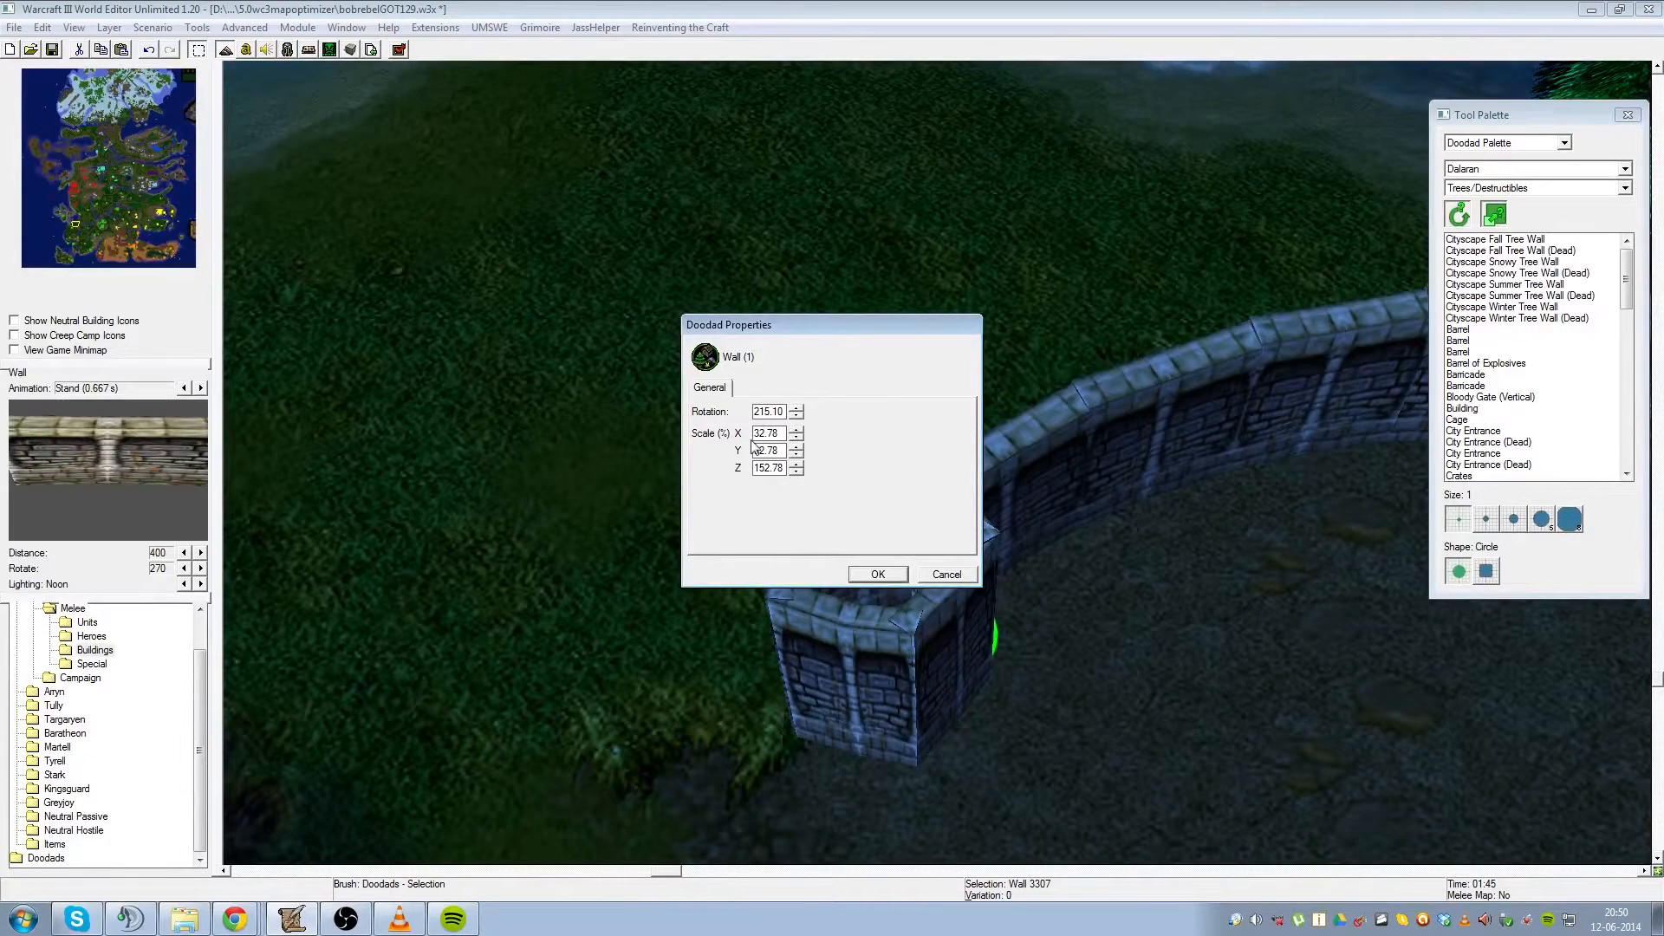
{"action": "left_click", "coordinate": [947, 577]}
{"action": "double_click", "coordinate": [891, 543]}
{"action": "left_click", "coordinate": [953, 576]}
{"action": "double_click", "coordinate": [787, 564]}
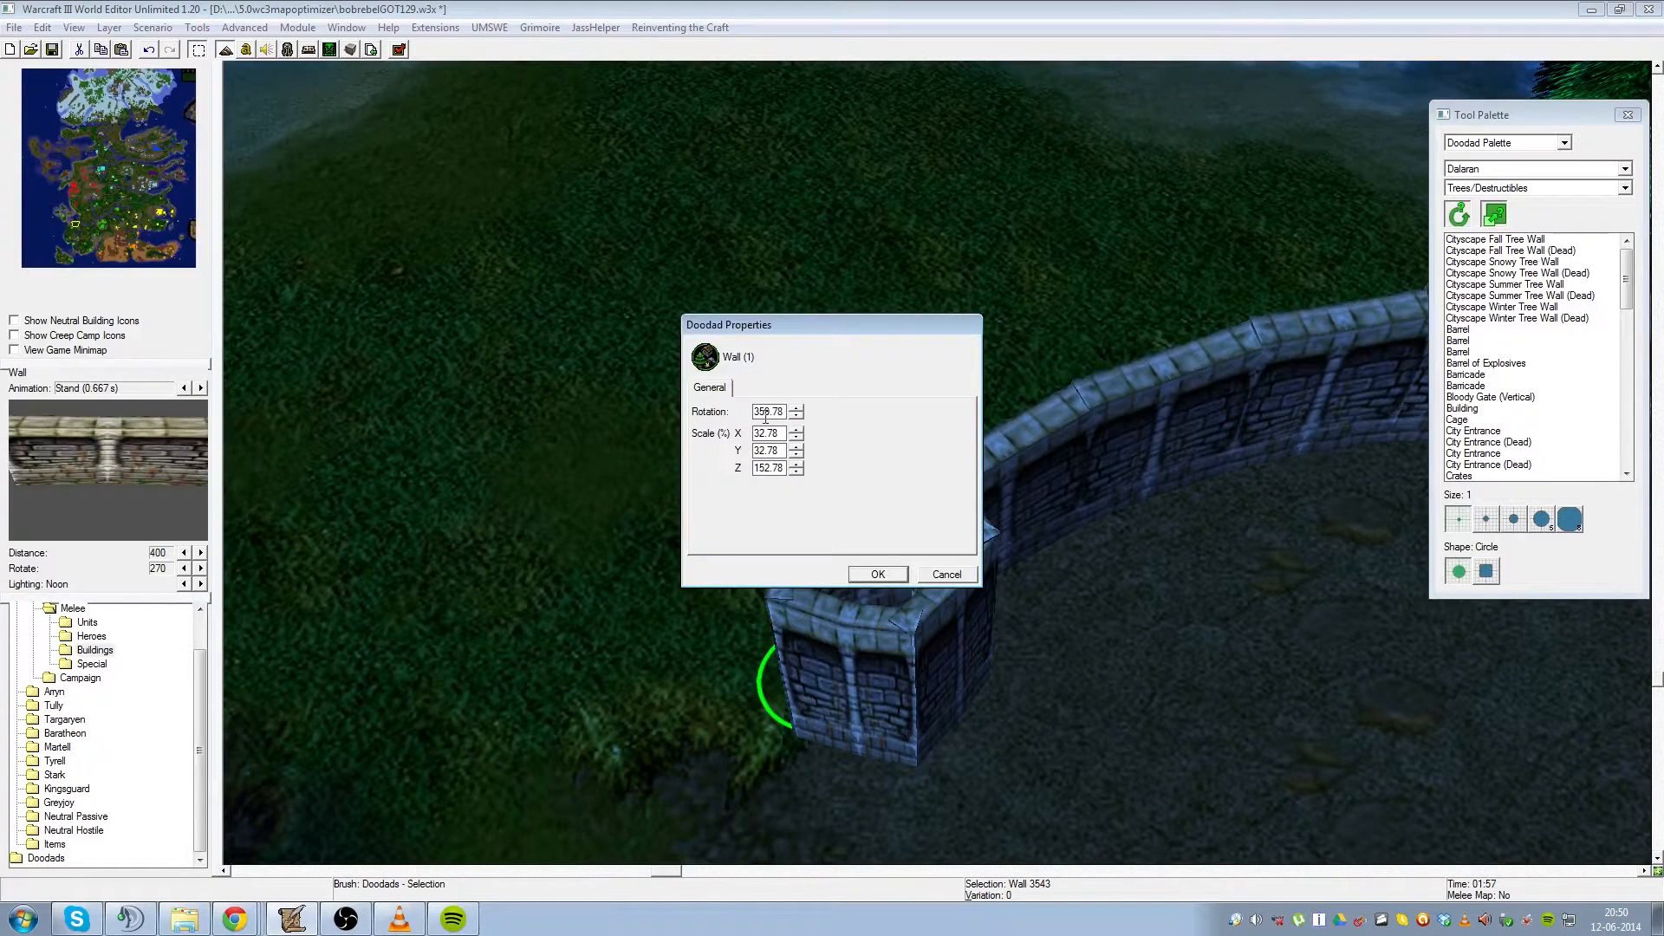
{"action": "left_click", "coordinate": [954, 575]}
{"action": "double_click", "coordinate": [837, 640]}
{"action": "left_click", "coordinate": [947, 574]}
{"action": "double_click", "coordinate": [849, 539]}
{"action": "left_click", "coordinate": [947, 575]}
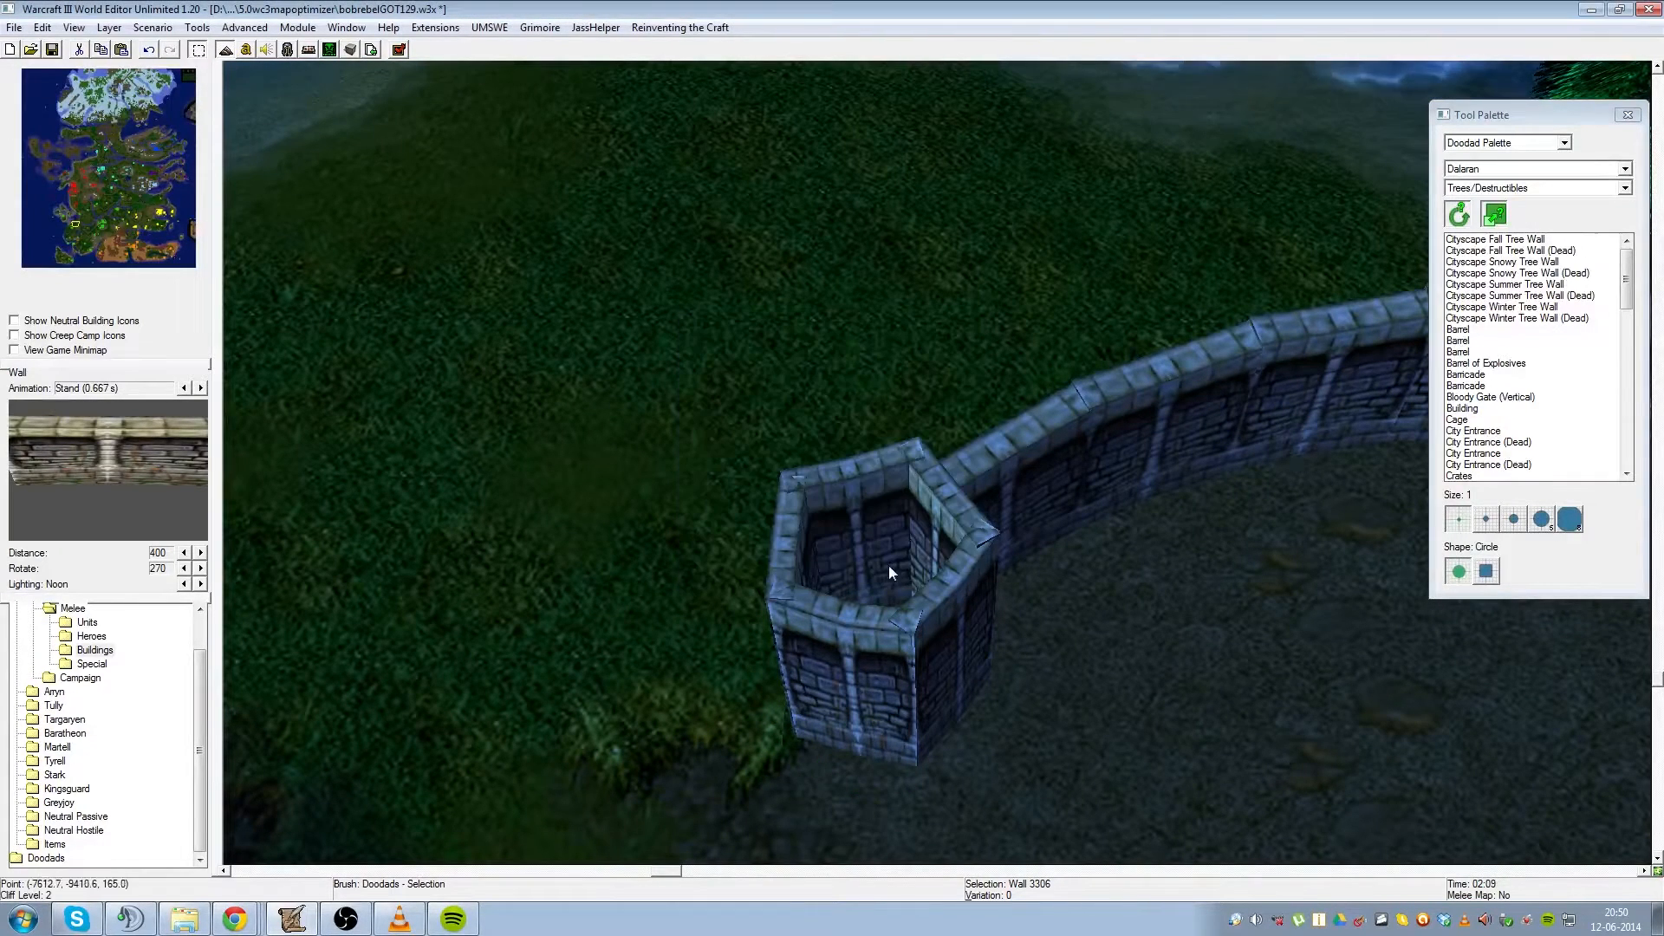
- Compare the rotation angles of neighbouring tower segments by reopening their properties without changing them
{"action": "left_click", "coordinate": [862, 534]}
{"action": "left_click", "coordinate": [953, 626]}
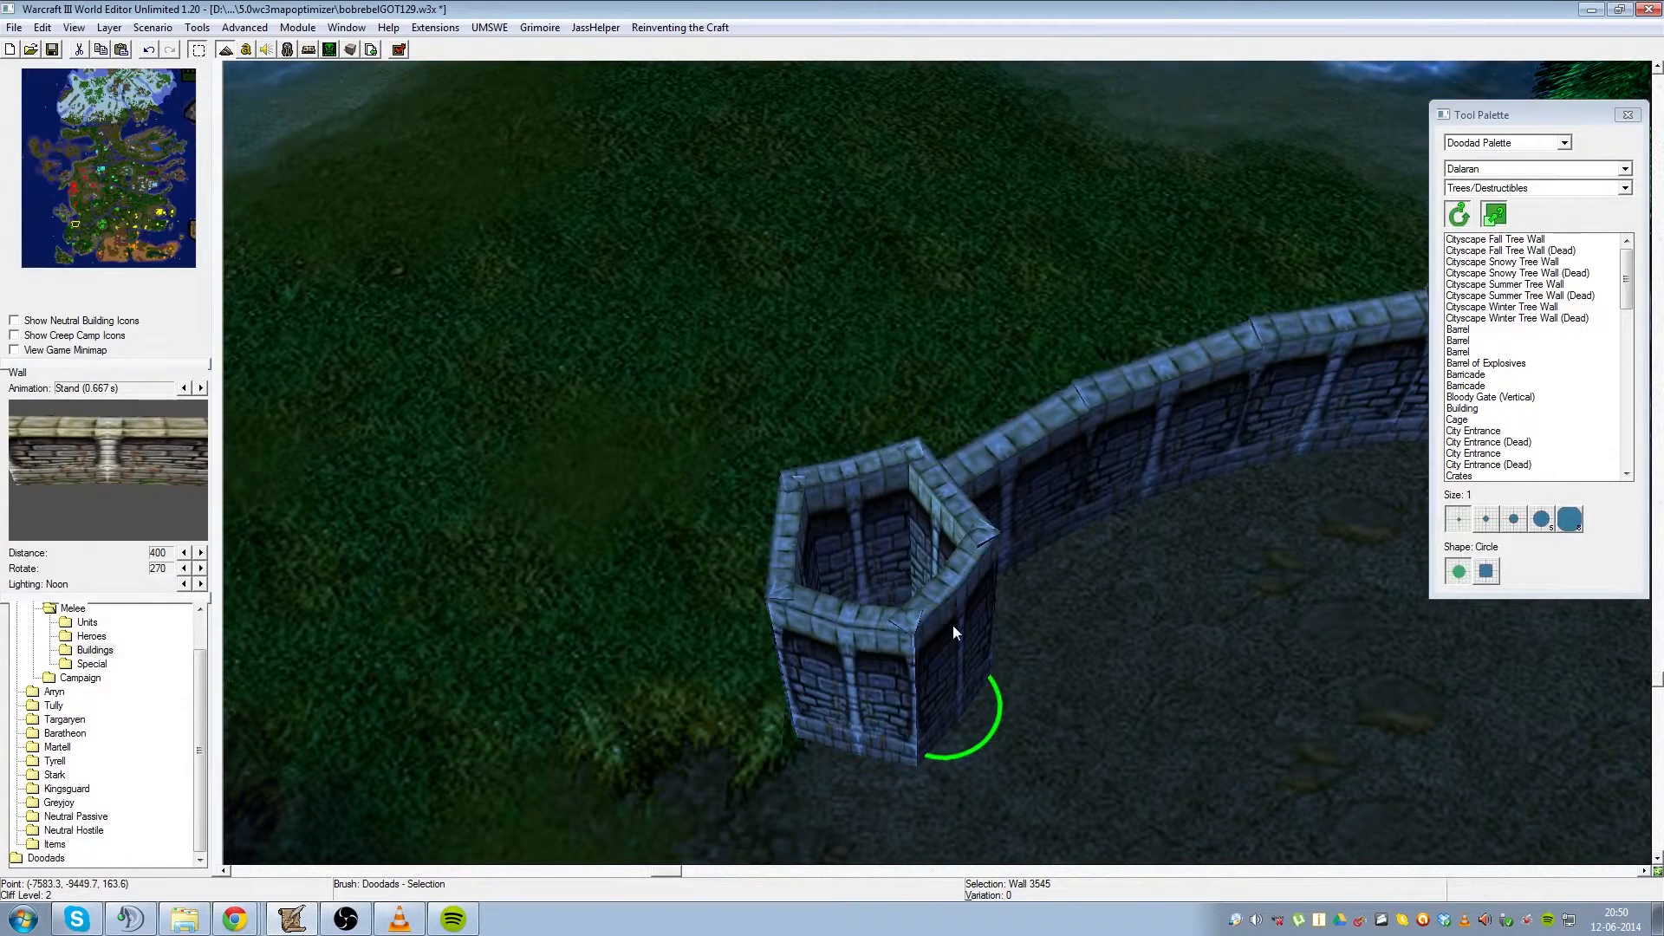
{"action": "left_click", "coordinate": [865, 678]}
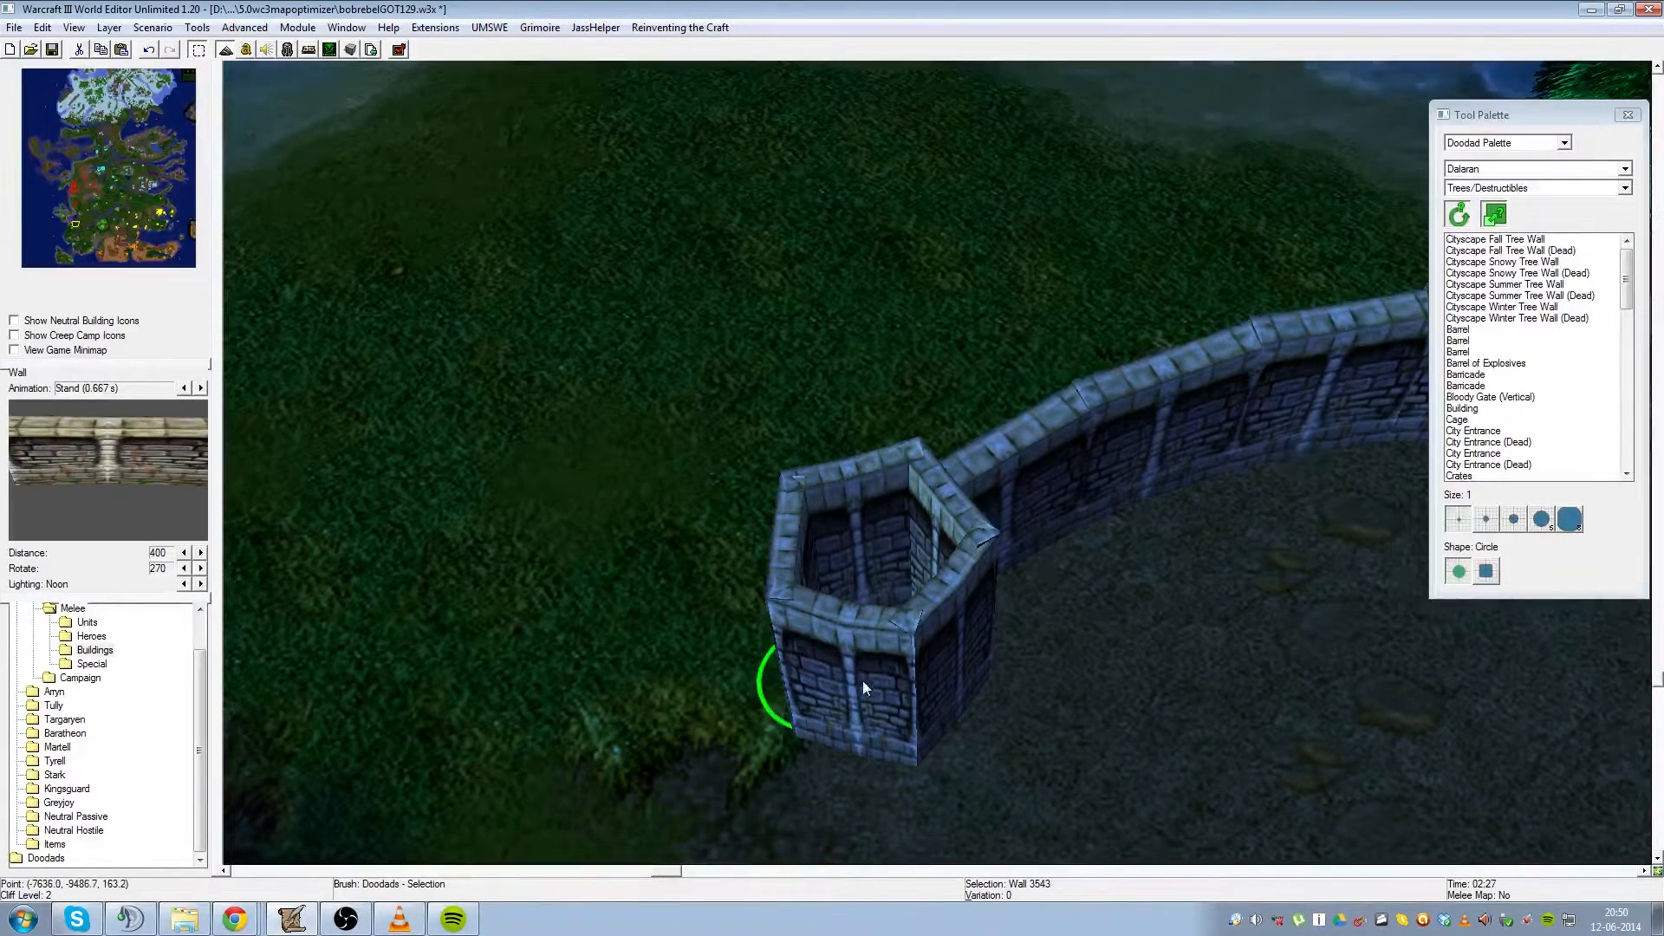
{"action": "left_click", "coordinate": [857, 700]}
{"action": "left_click", "coordinate": [957, 668]}
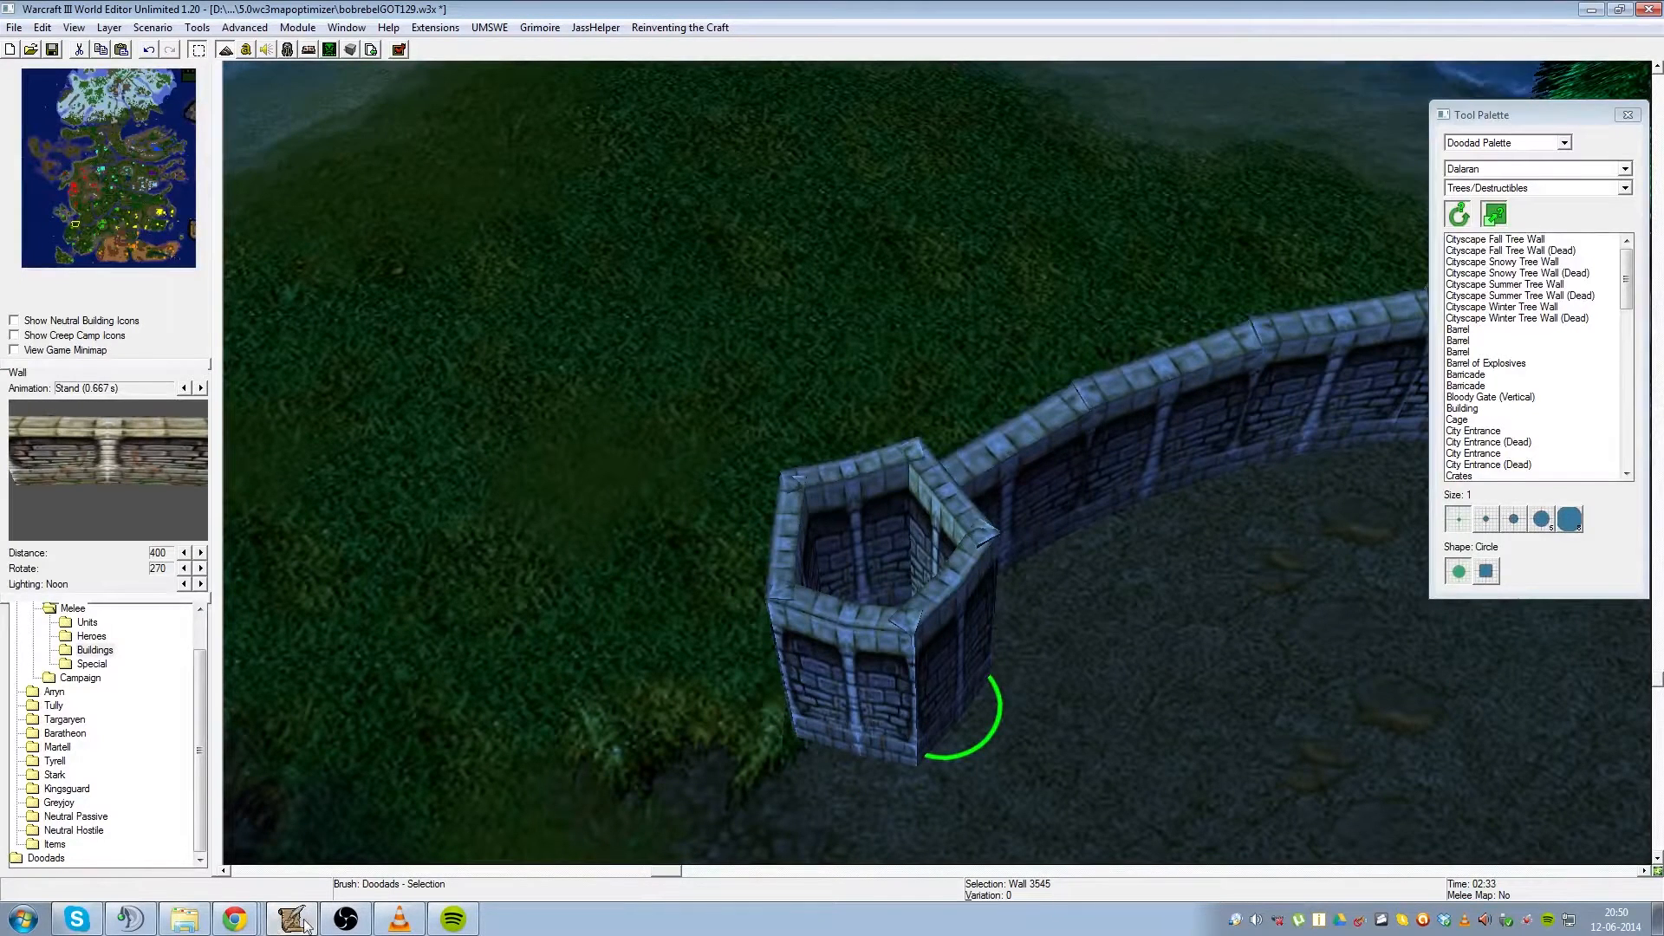
{"action": "double_click", "coordinate": [796, 566]}
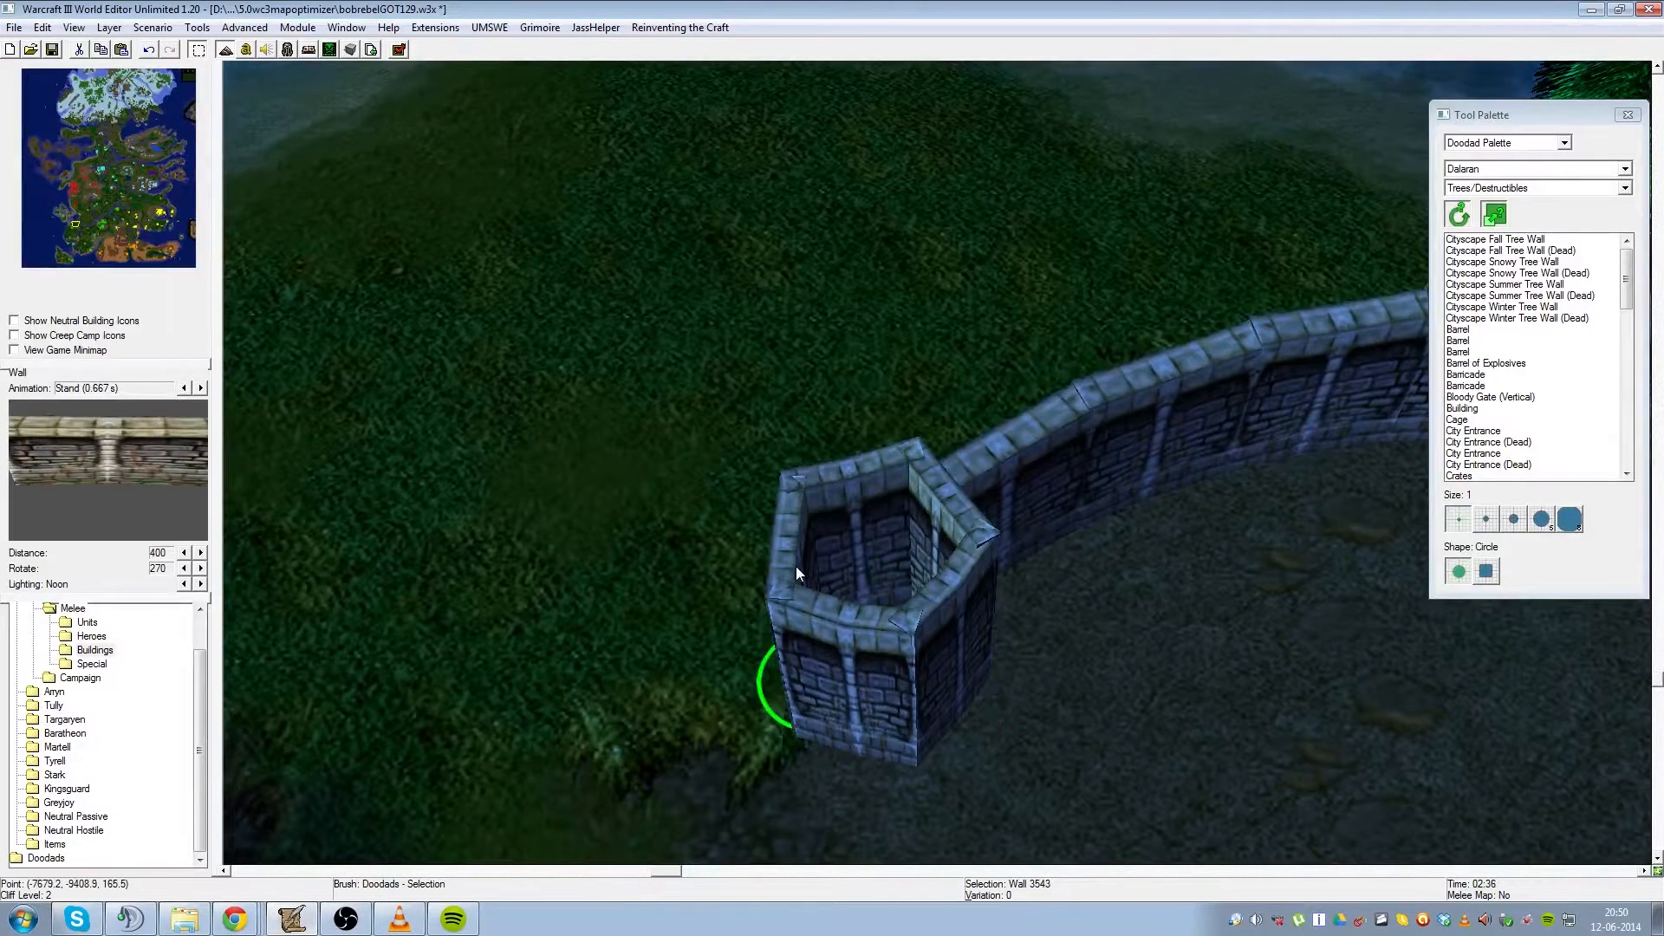
{"action": "left_click", "coordinate": [947, 575]}
{"action": "double_click", "coordinate": [950, 541]}
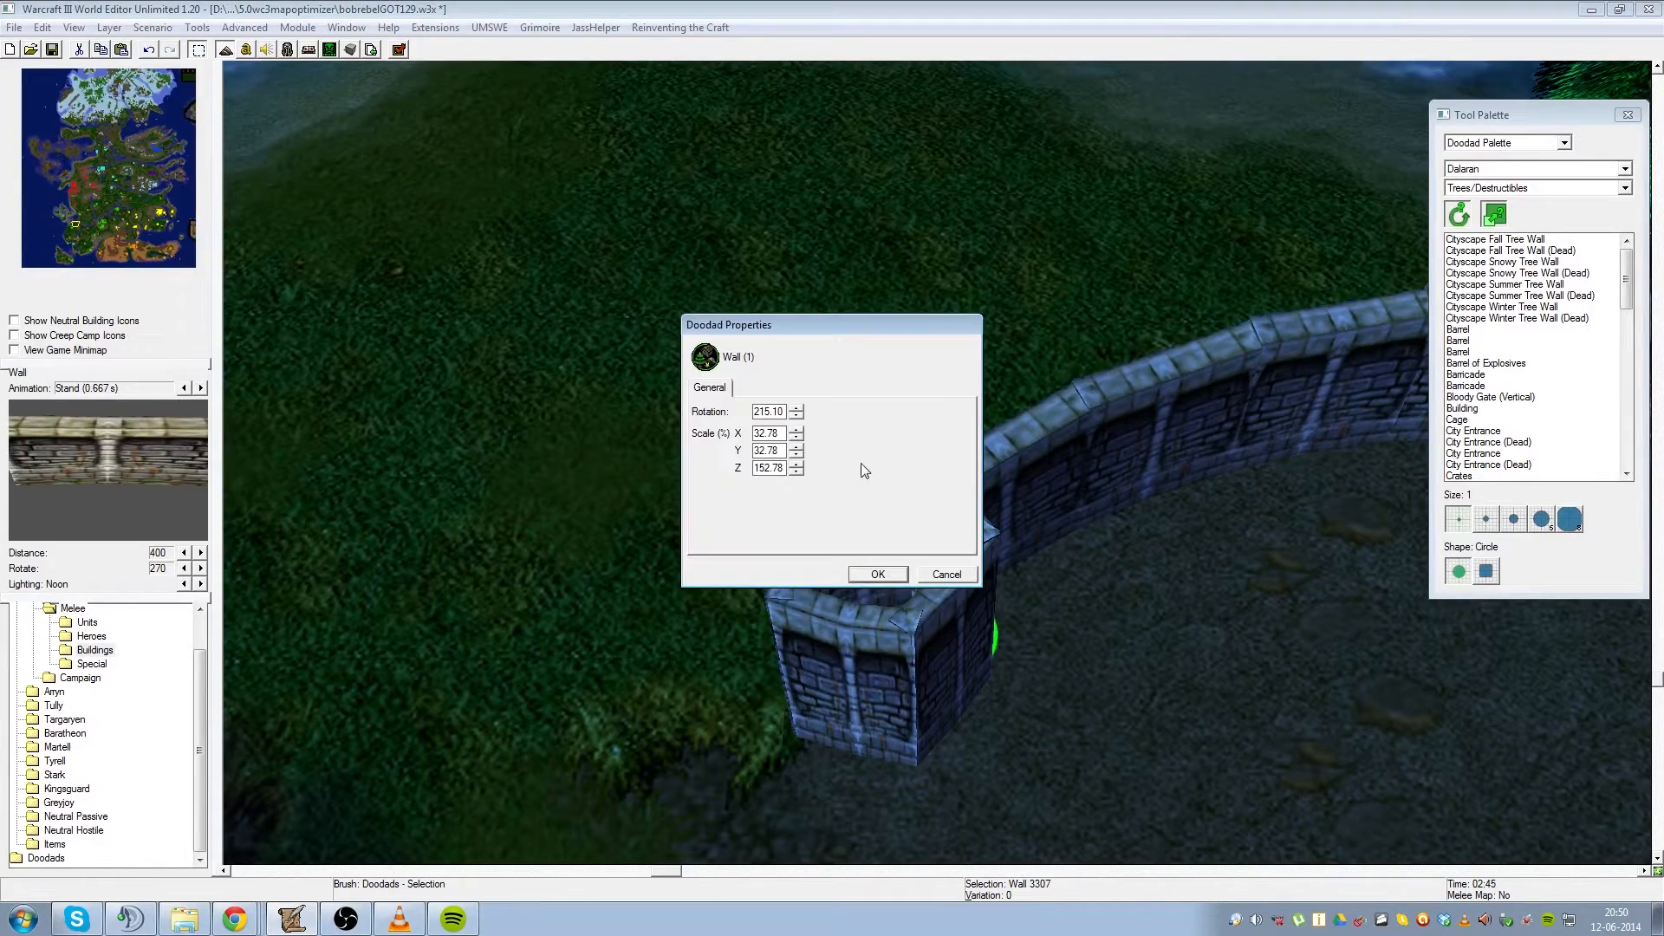
{"action": "left_click", "coordinate": [947, 575]}
{"action": "double_click", "coordinate": [843, 529]}
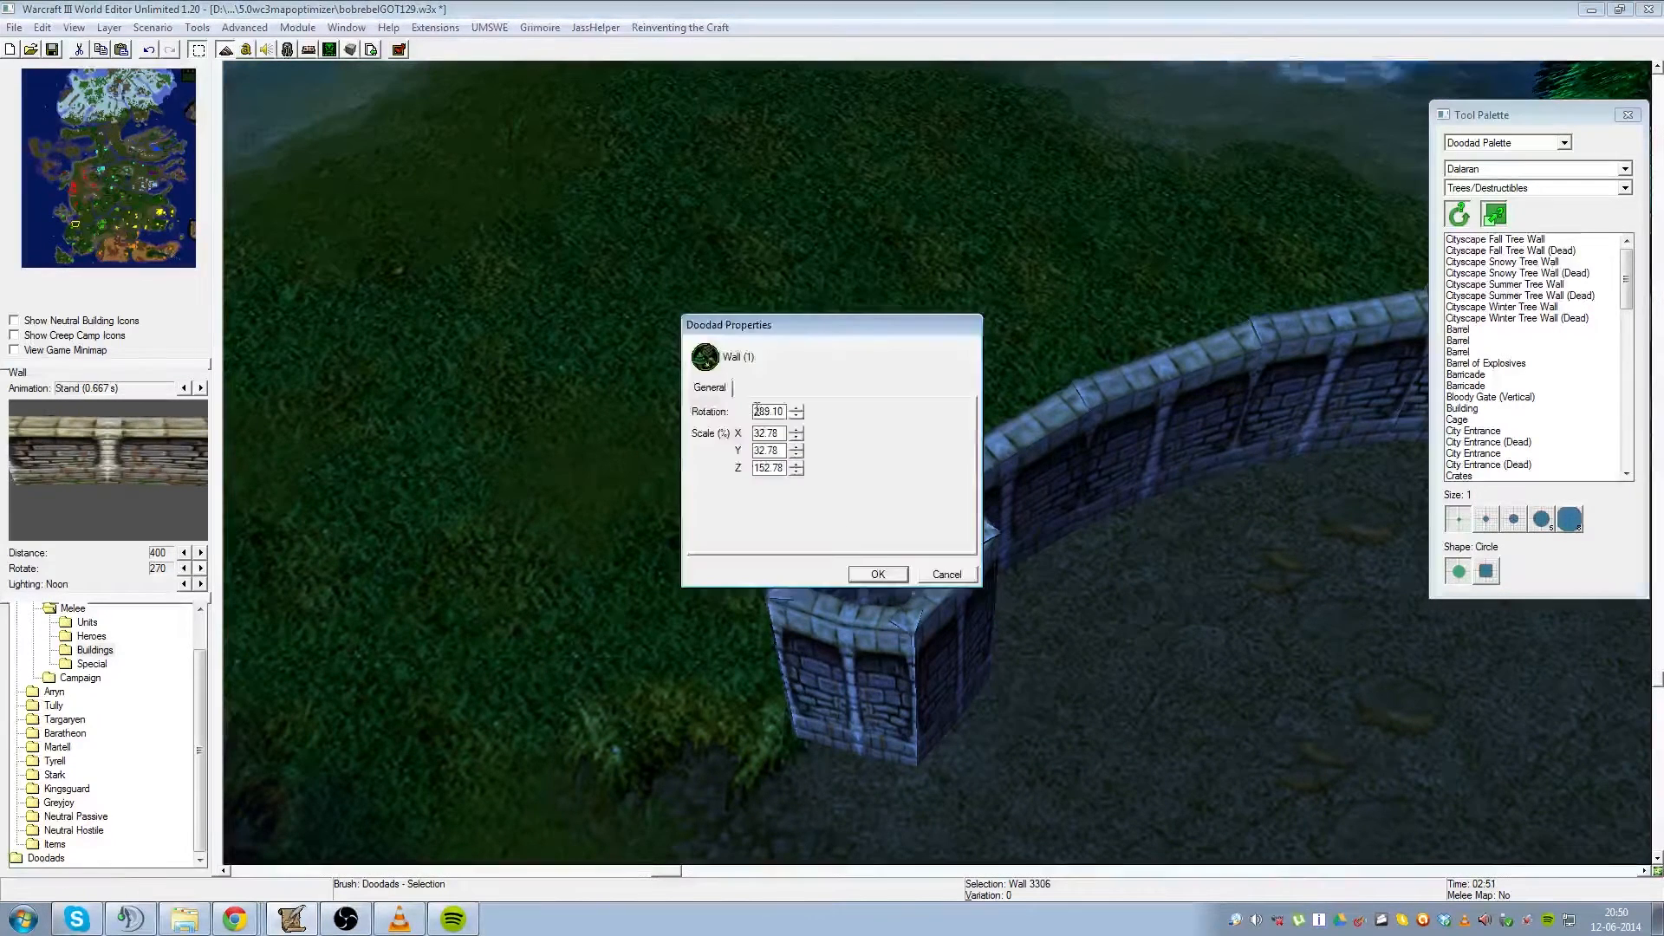
{"action": "left_click", "coordinate": [946, 574]}
{"action": "double_click", "coordinate": [923, 544]}
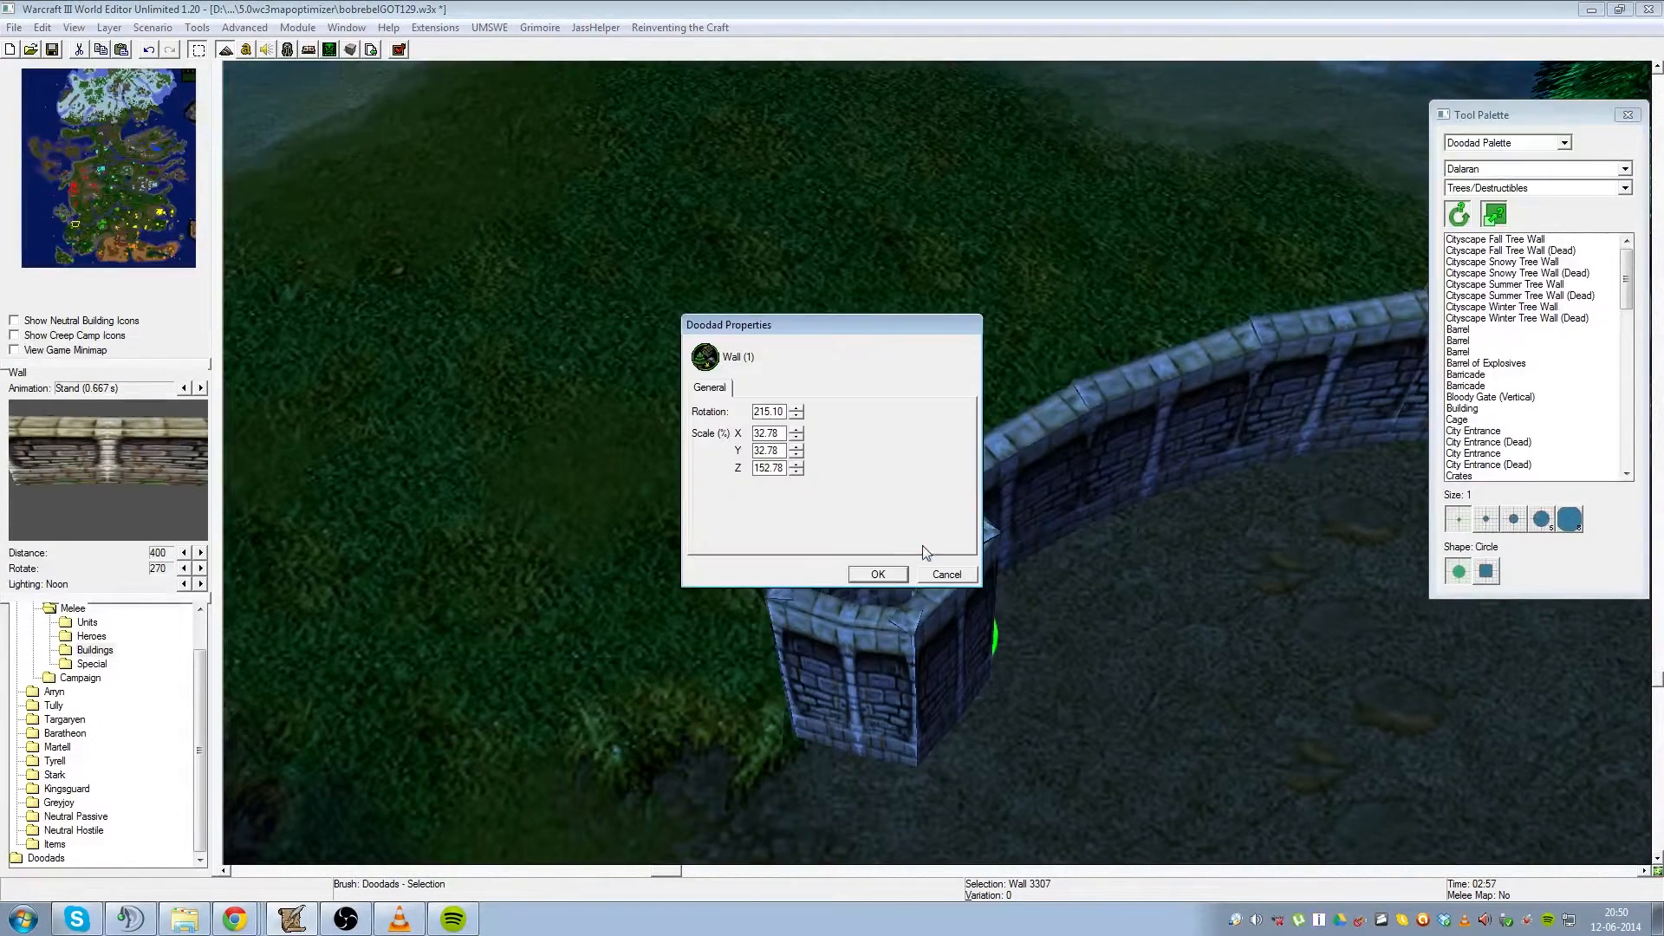
{"action": "left_click", "coordinate": [947, 575]}
{"action": "double_click", "coordinate": [959, 612]}
{"action": "left_click", "coordinate": [947, 575]}
{"action": "double_click", "coordinate": [835, 649]}
{"action": "left_click", "coordinate": [902, 576]}
{"action": "double_click", "coordinate": [950, 622]}
{"action": "left_click", "coordinate": [946, 575]}
{"action": "double_click", "coordinate": [793, 526]}
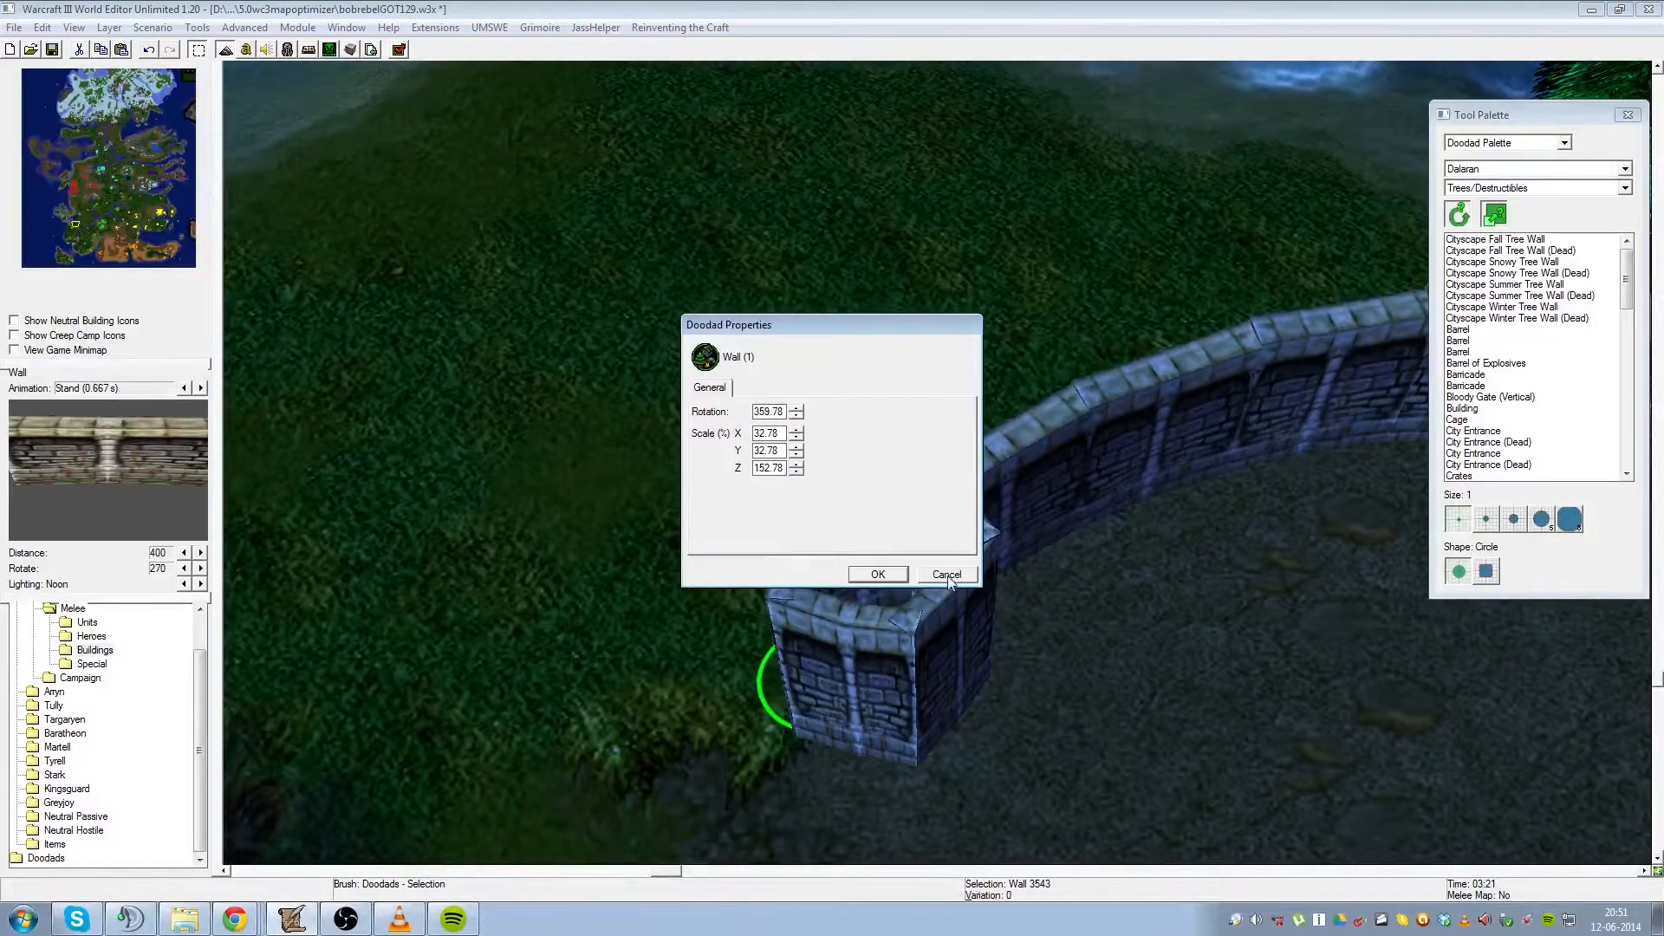
{"action": "left_click", "coordinate": [946, 575]}
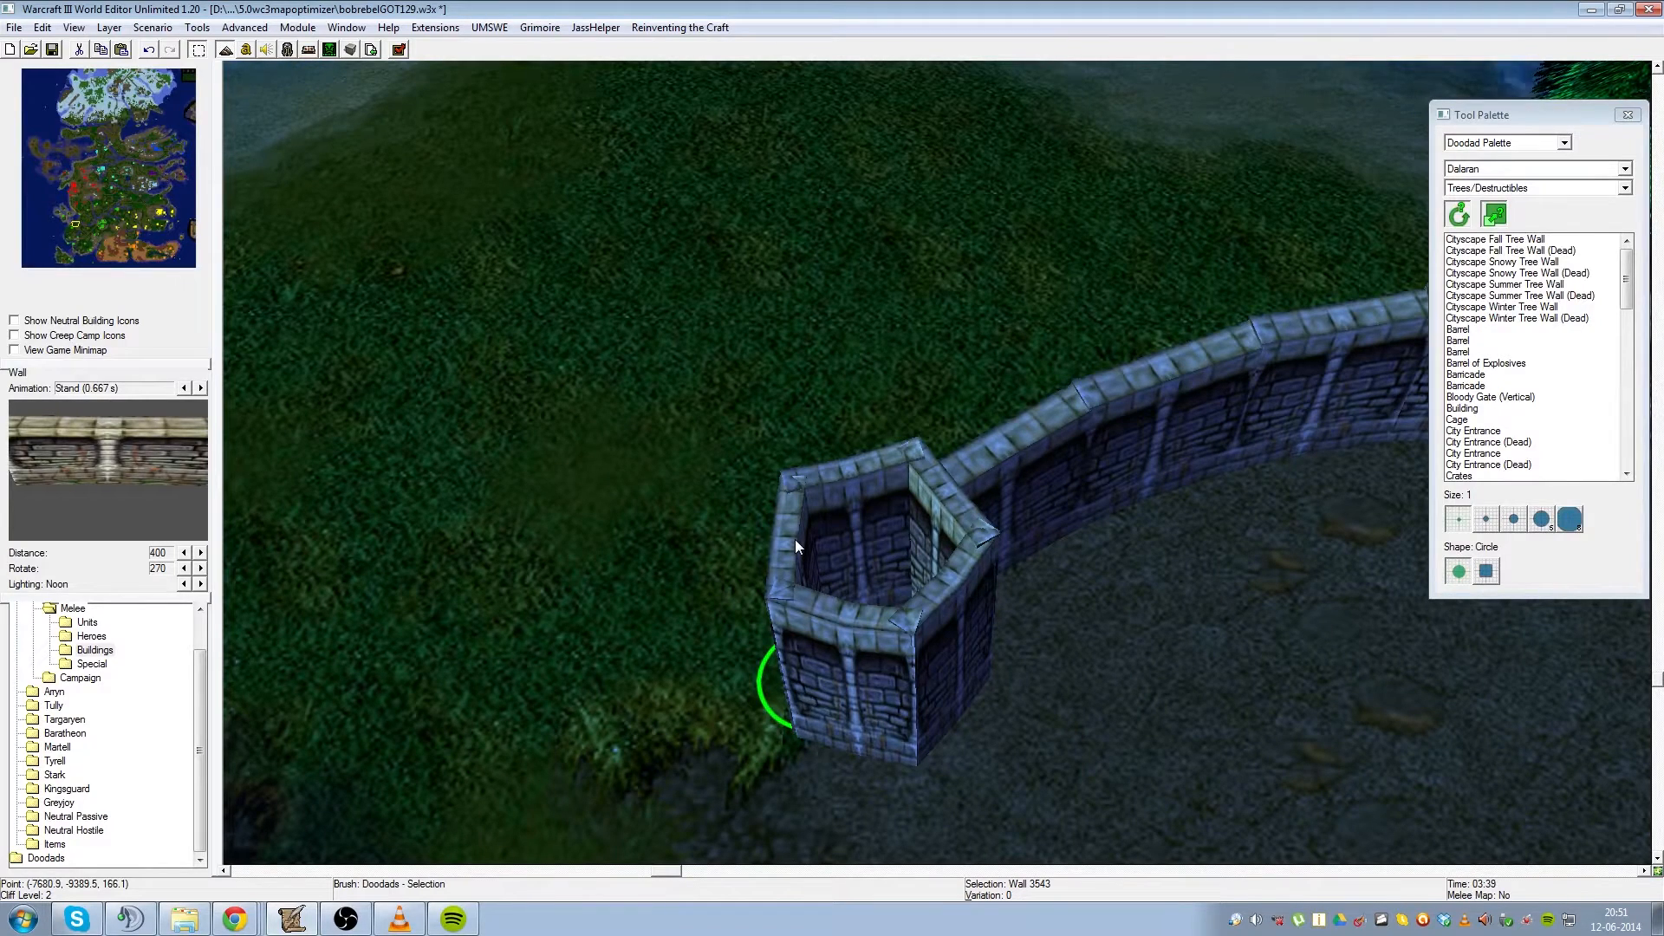
- Paste a small wall segment in the open clearing southeast of the tower and set its rotation to 360
{"action": "key", "text": "ctrl+v"}
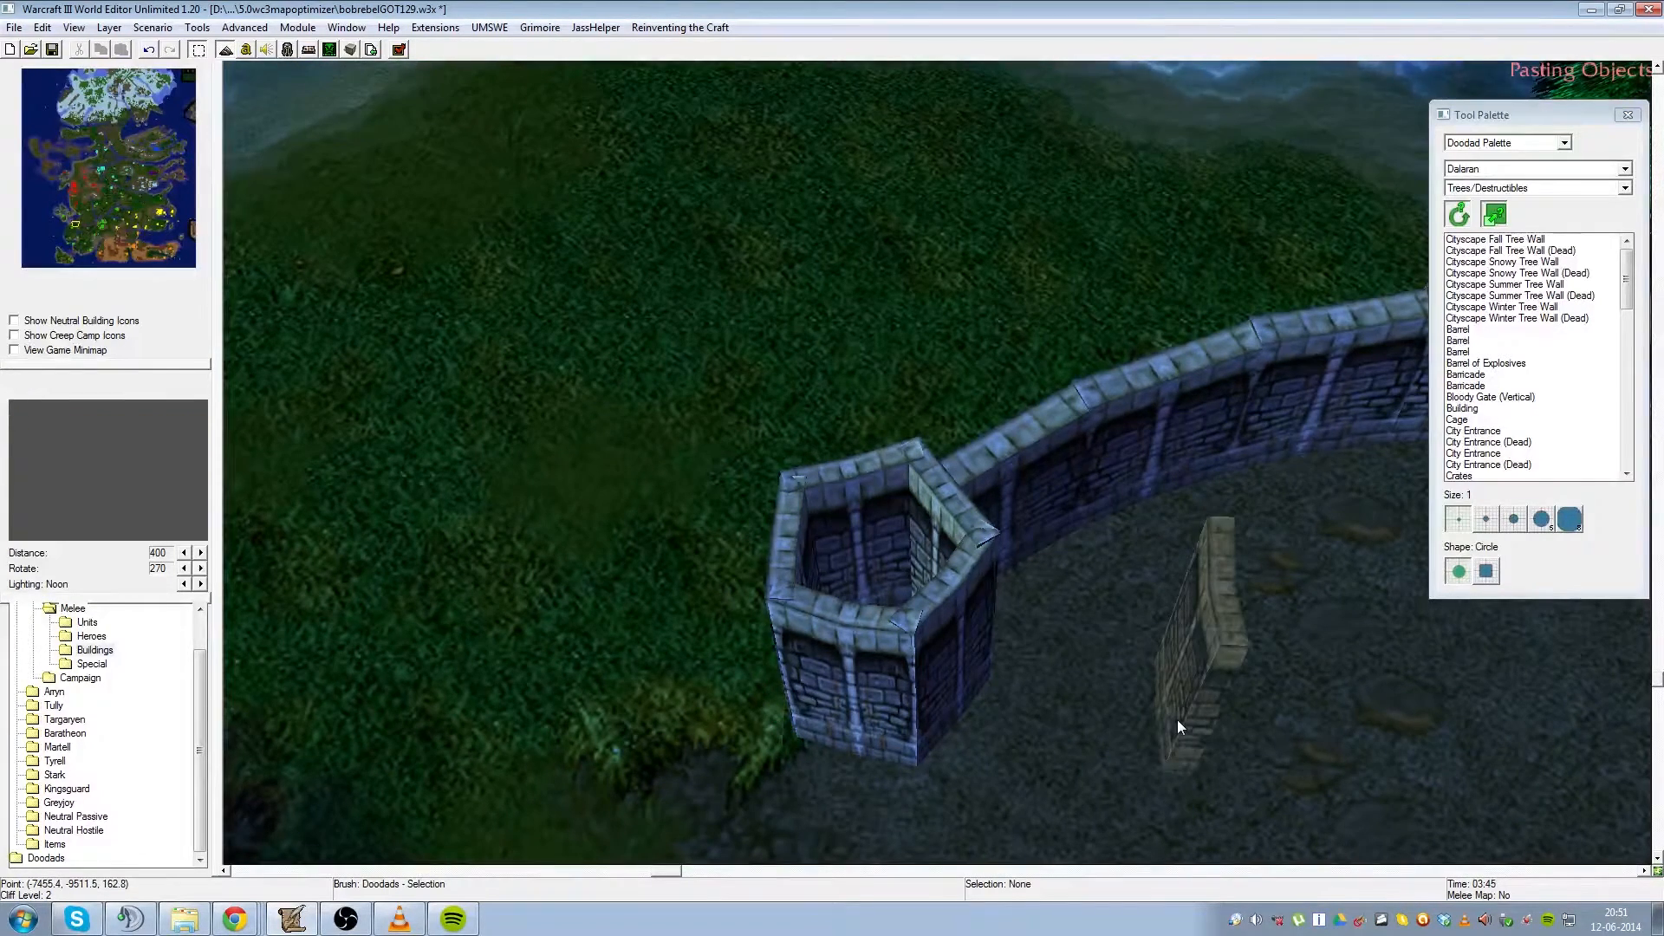
{"action": "right_click_drag", "start_coordinate": [1177, 719], "coordinate": [997, 668]}
{"action": "left_click", "coordinate": [928, 711]}
{"action": "left_click", "coordinate": [1063, 664], "text": "ctrl"}
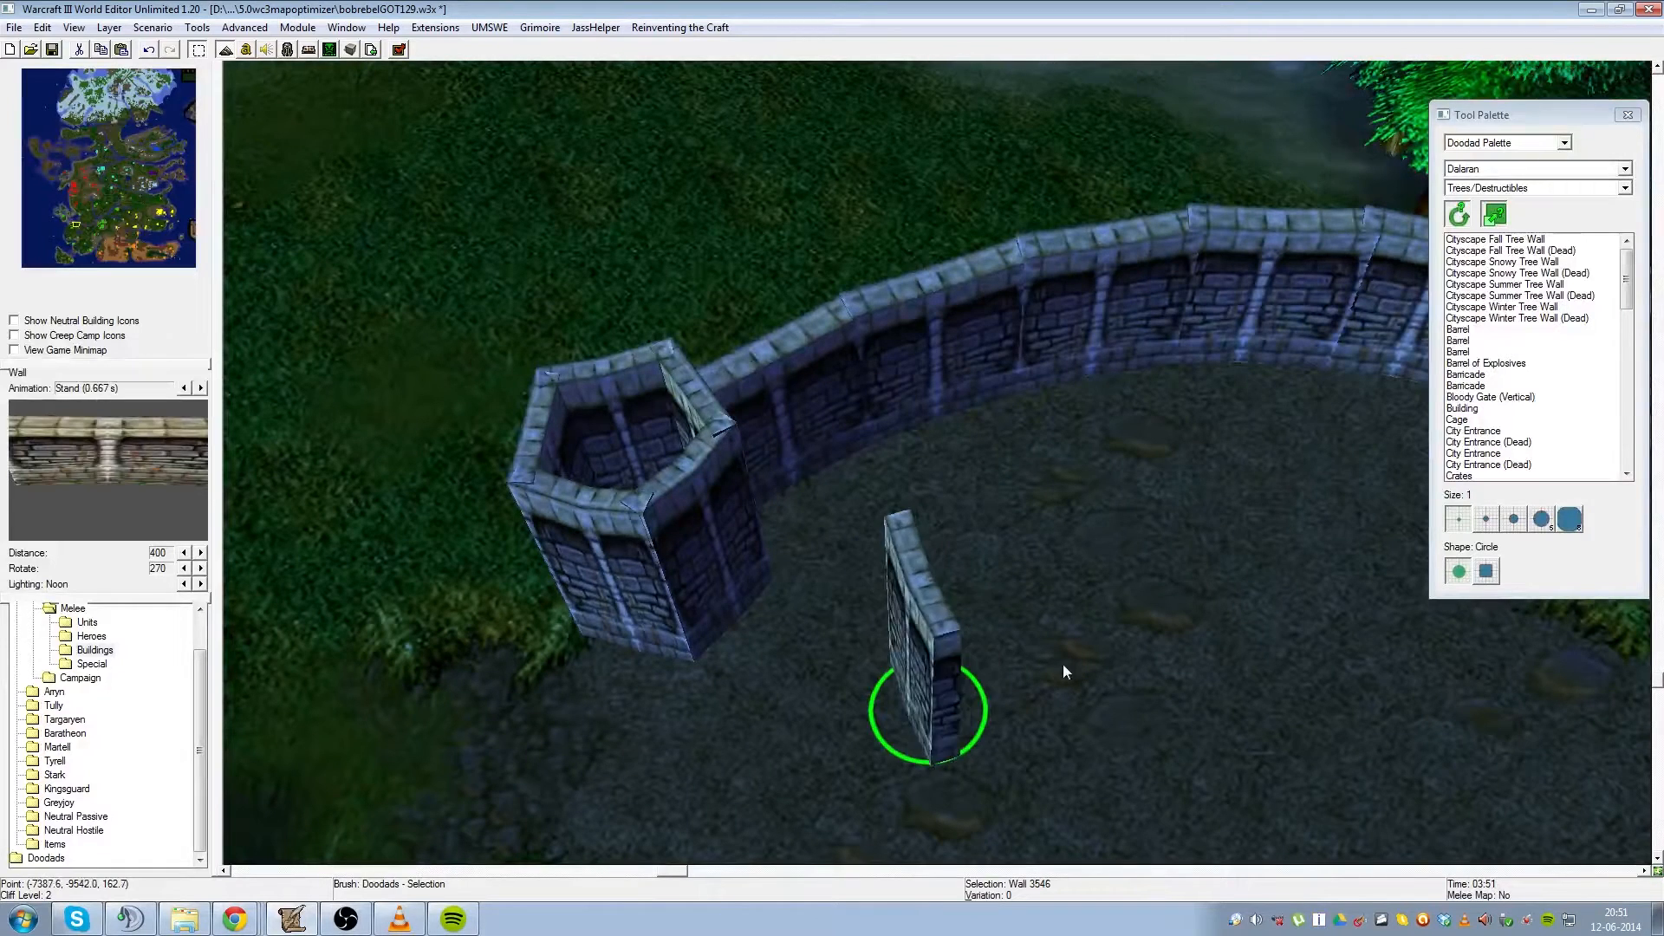
{"action": "double_click", "coordinate": [929, 672]}
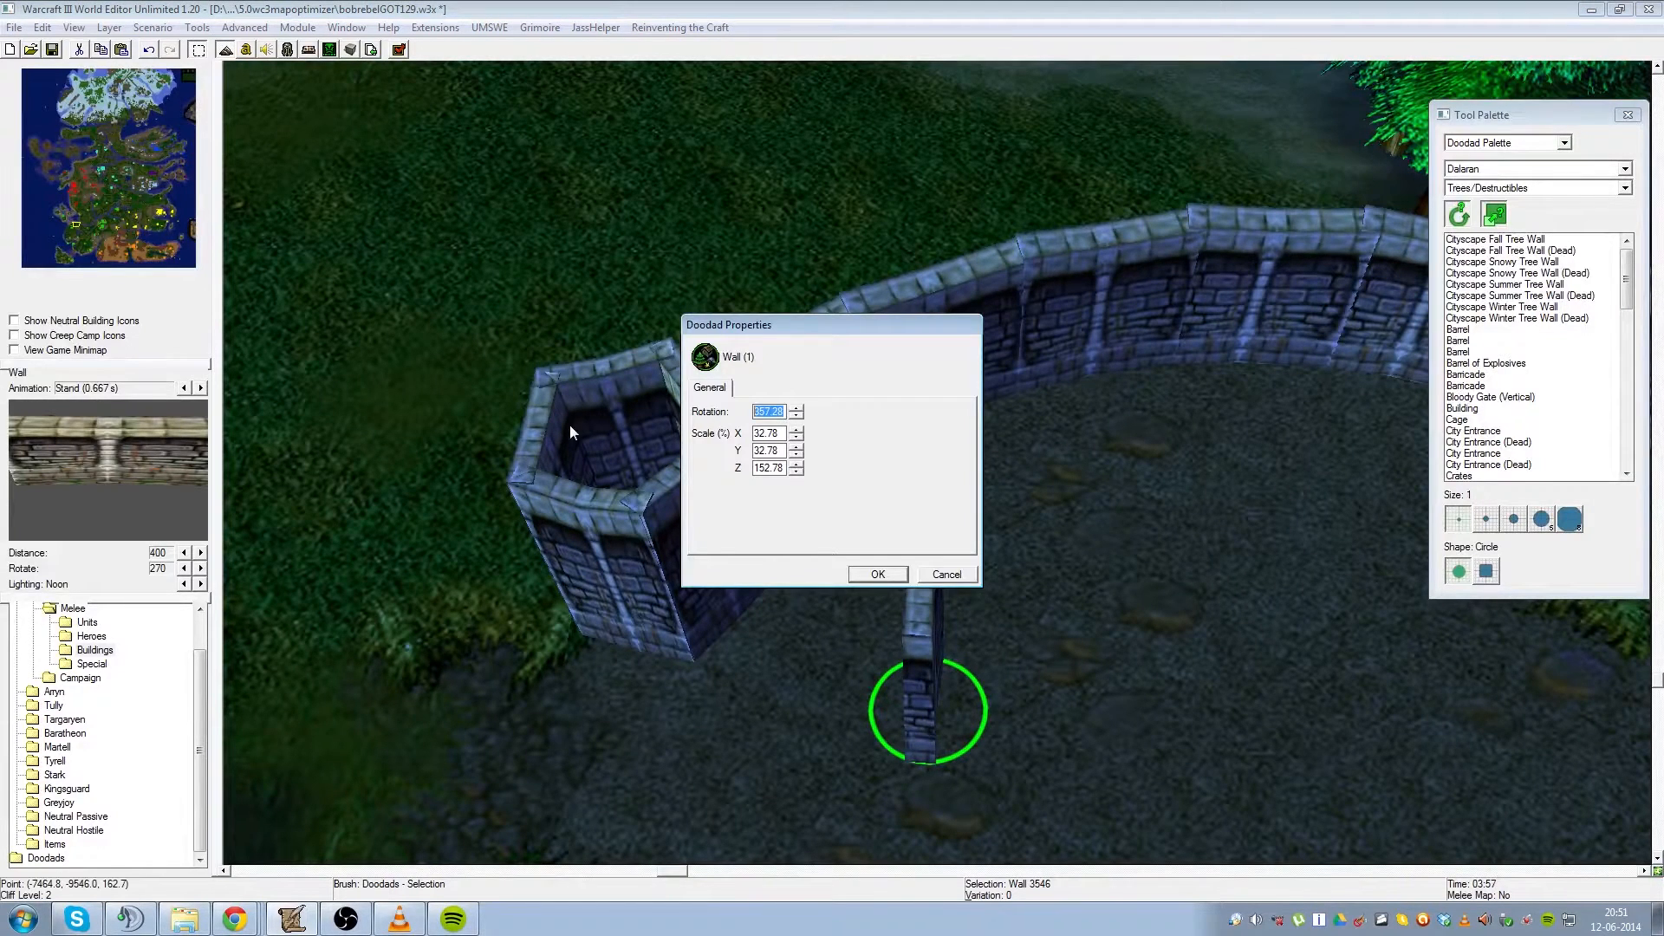
{"action": "type", "text": "360"}
{"action": "key", "text": "Return"}
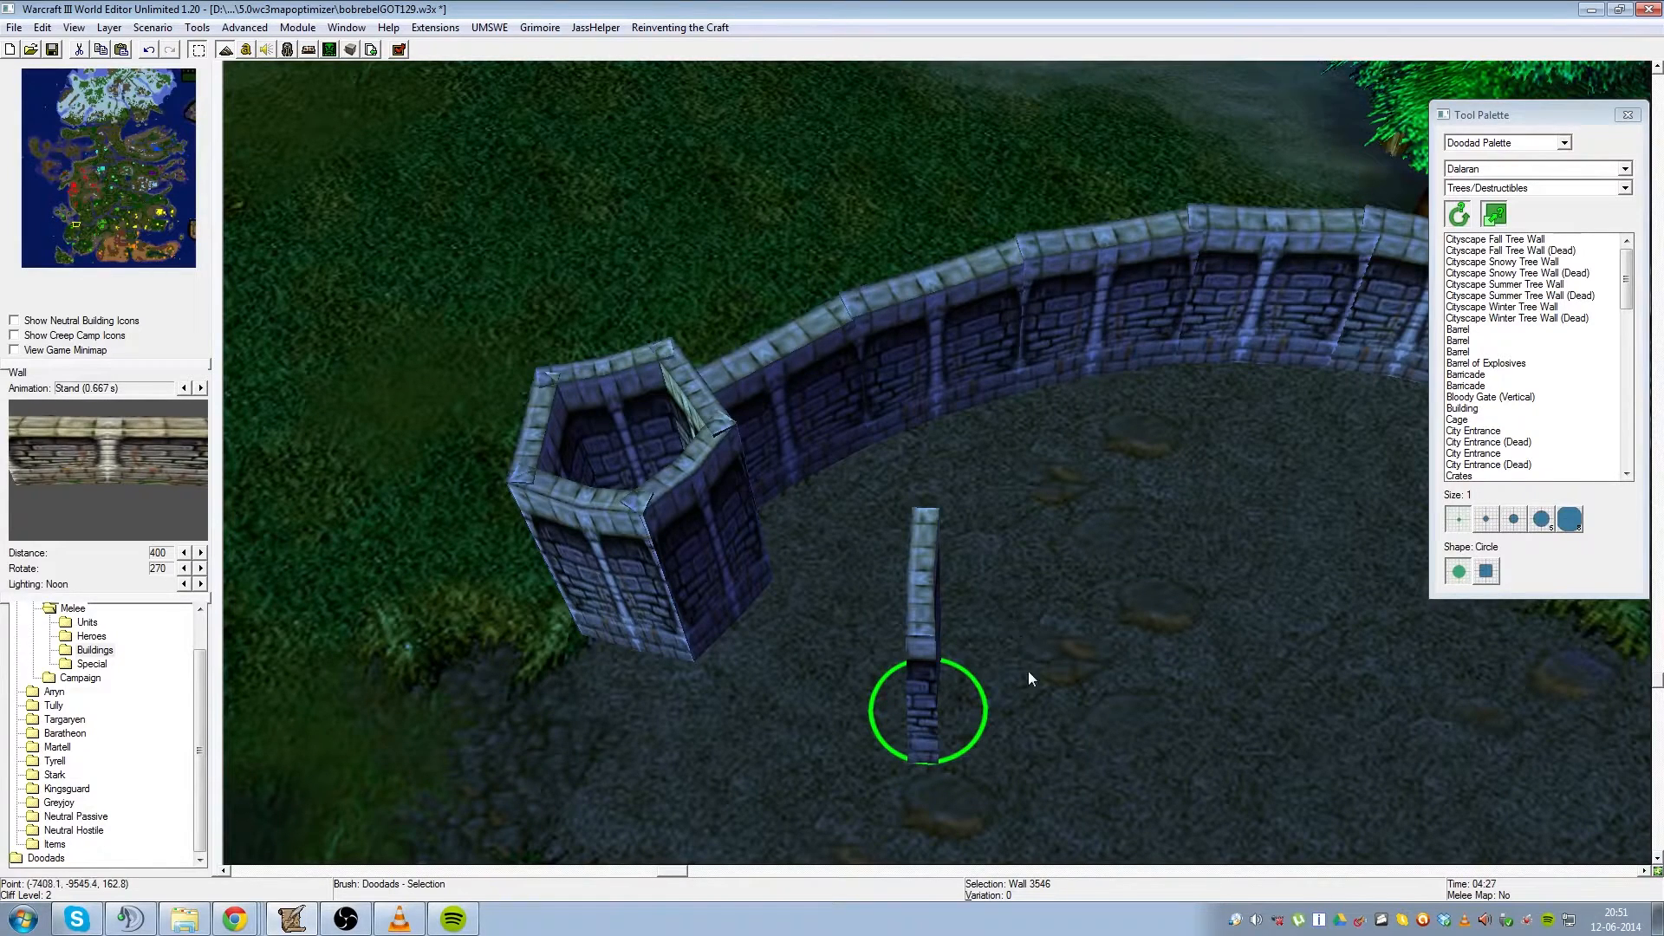
- Copy the straightened wall segment and place four duplicates in a row to its east
{"action": "key", "text": "ctrl+c"}
{"action": "key", "text": "ctrl+v"}
{"action": "left_click", "coordinate": [985, 711]}
{"action": "left_click", "coordinate": [1063, 718]}
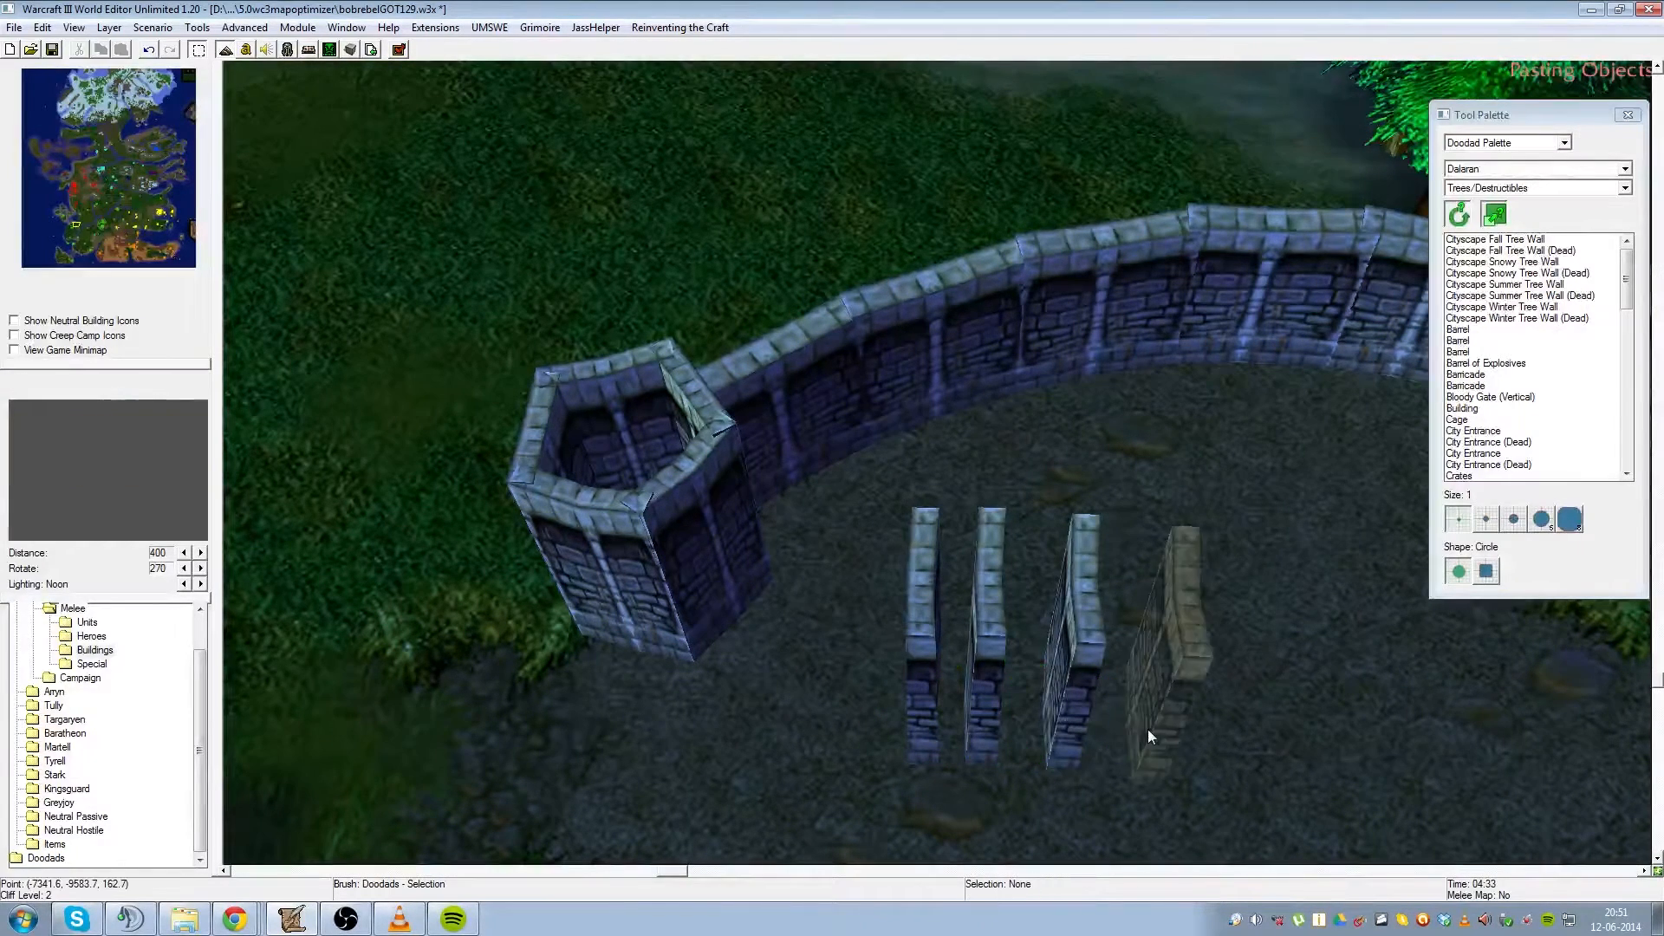
{"action": "left_click", "coordinate": [1145, 728]}
{"action": "left_click", "coordinate": [1217, 730]}
{"action": "key", "text": "Right"}
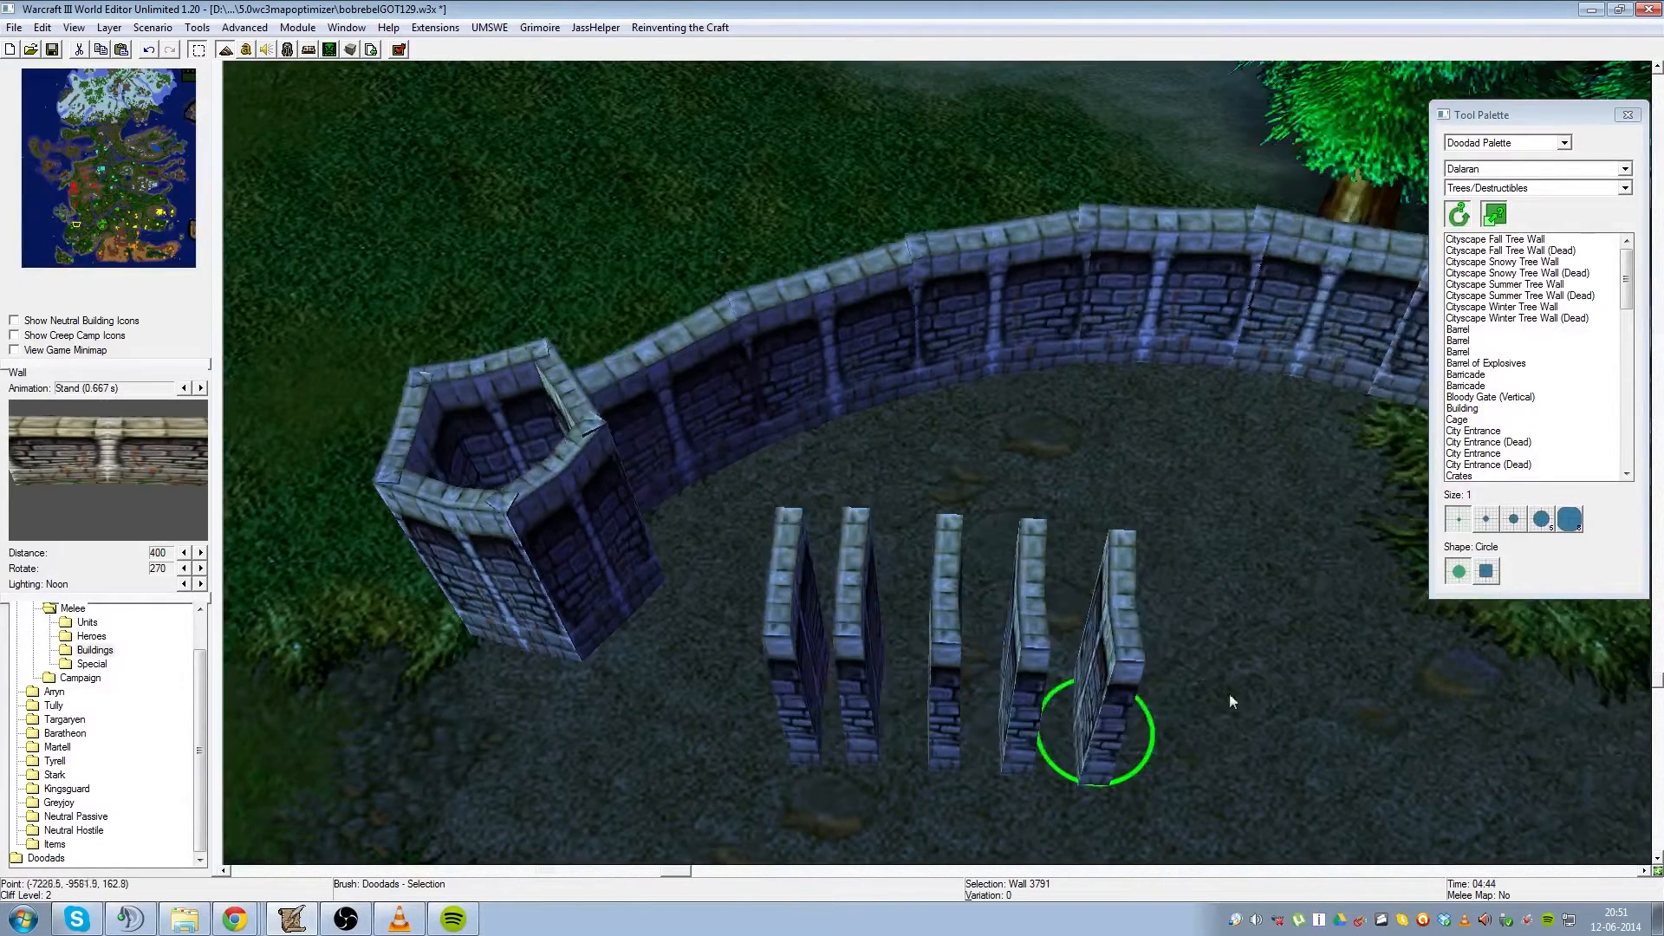
- Rotate the duplicated segments to different angles and begin assembling them with the first segment into a new pentagonal tower
{"action": "double_click", "coordinate": [865, 660]}
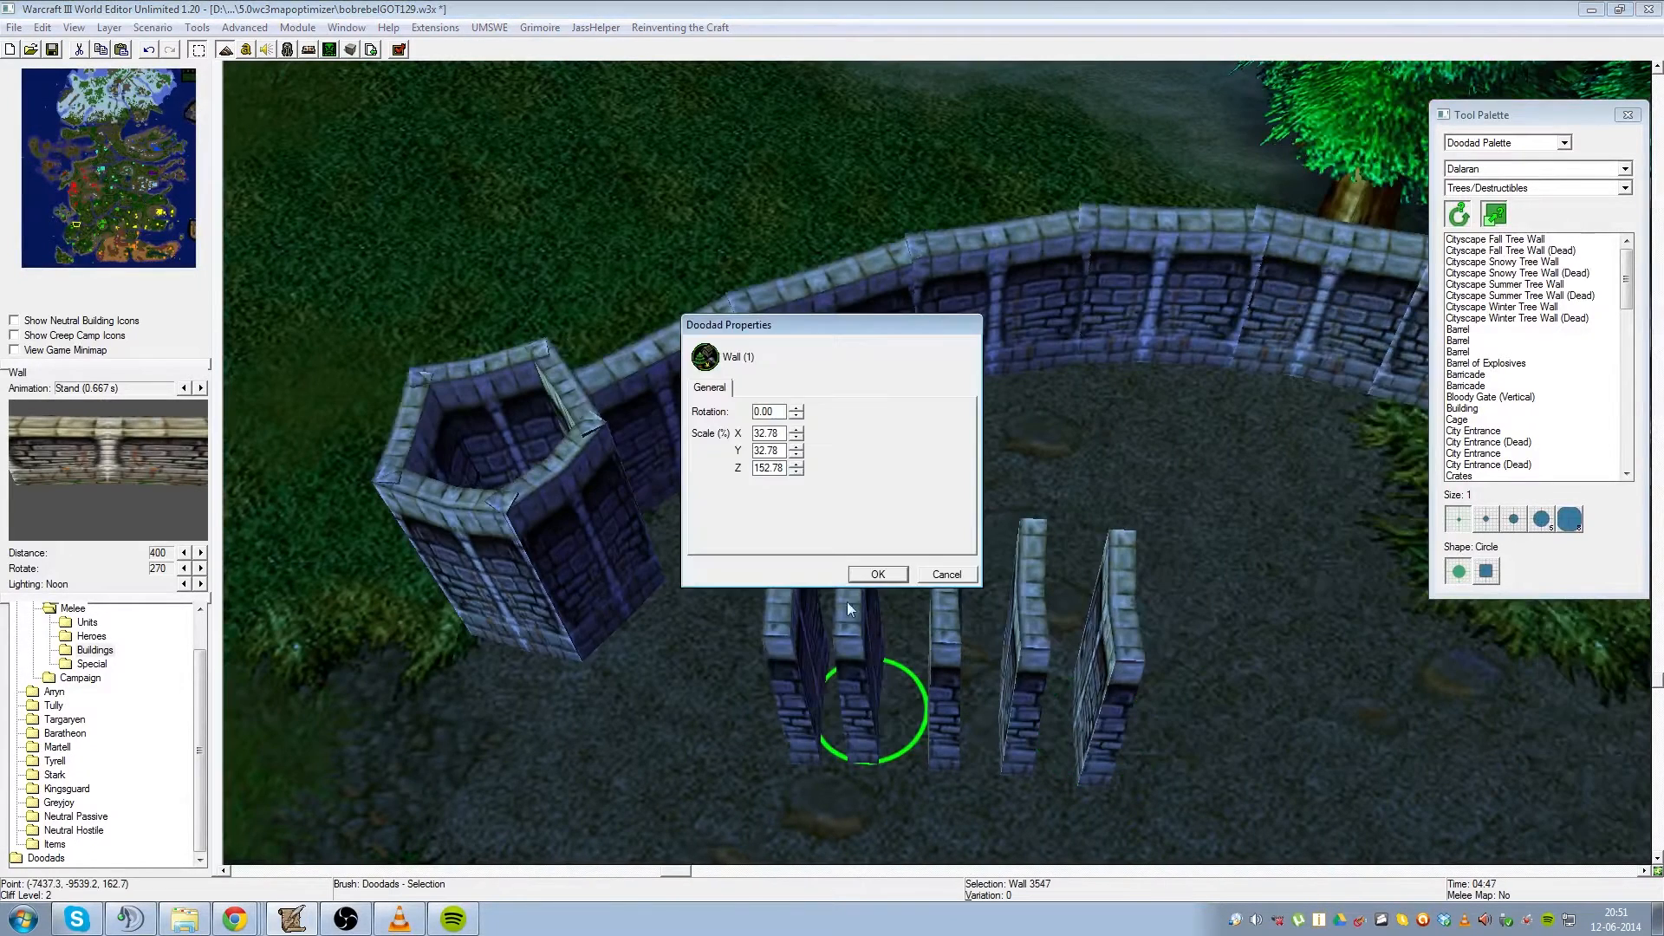
{"action": "double_click", "coordinate": [779, 412]}
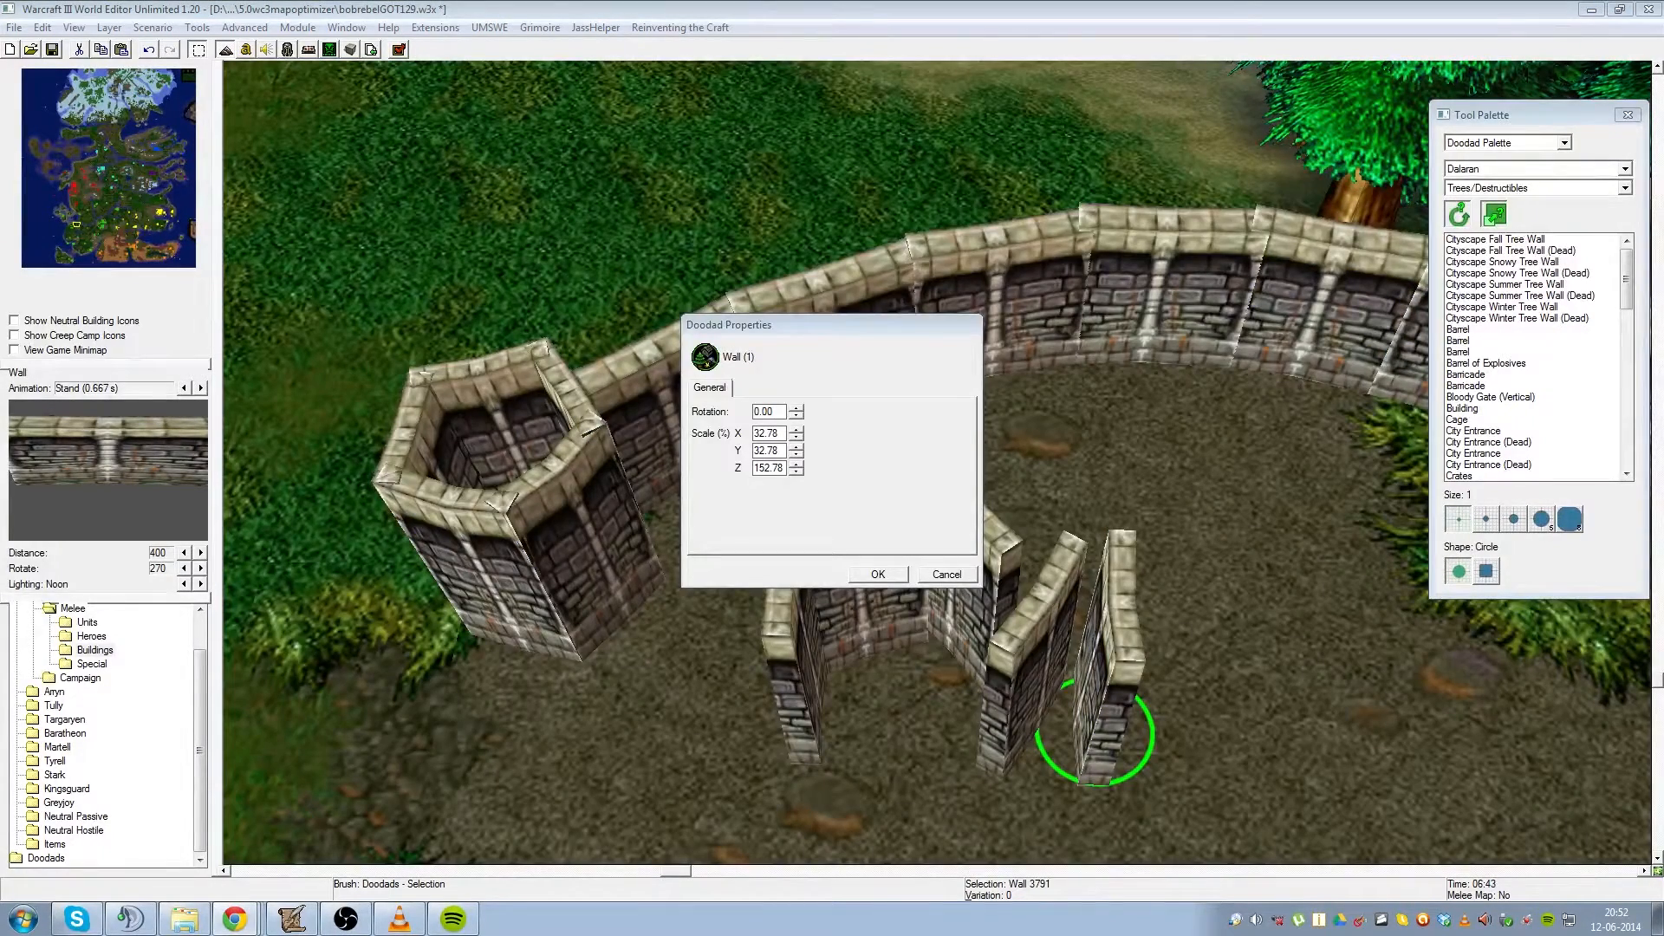
{"action": "left_click", "coordinate": [962, 578]}
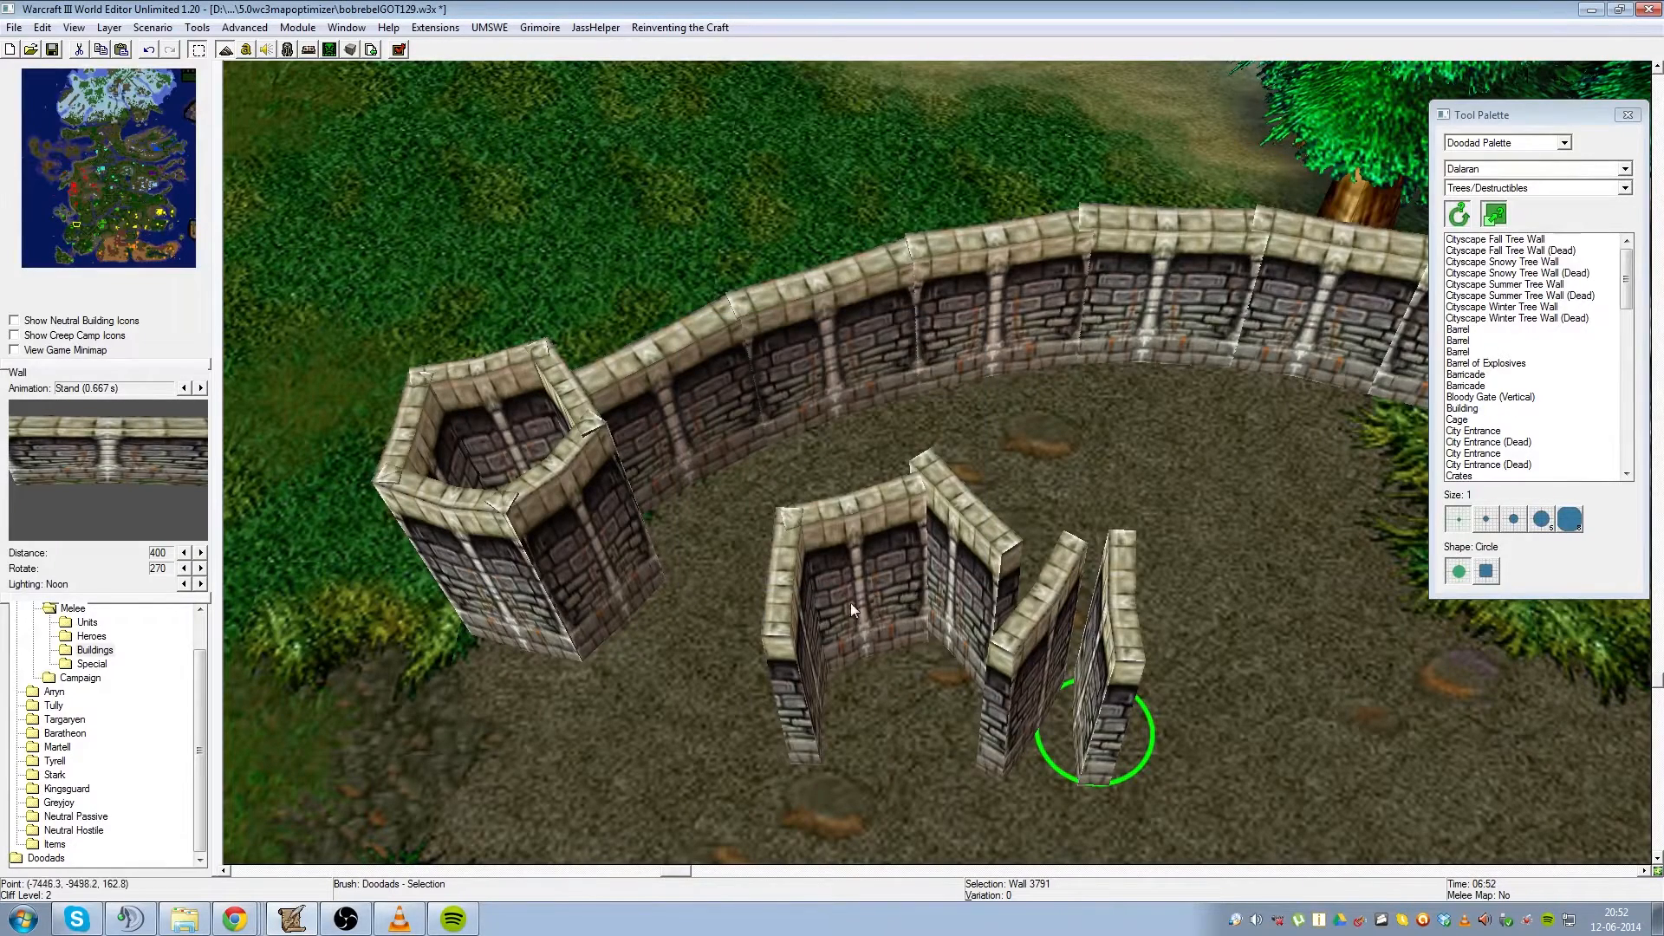
{"action": "double_click", "coordinate": [777, 661]}
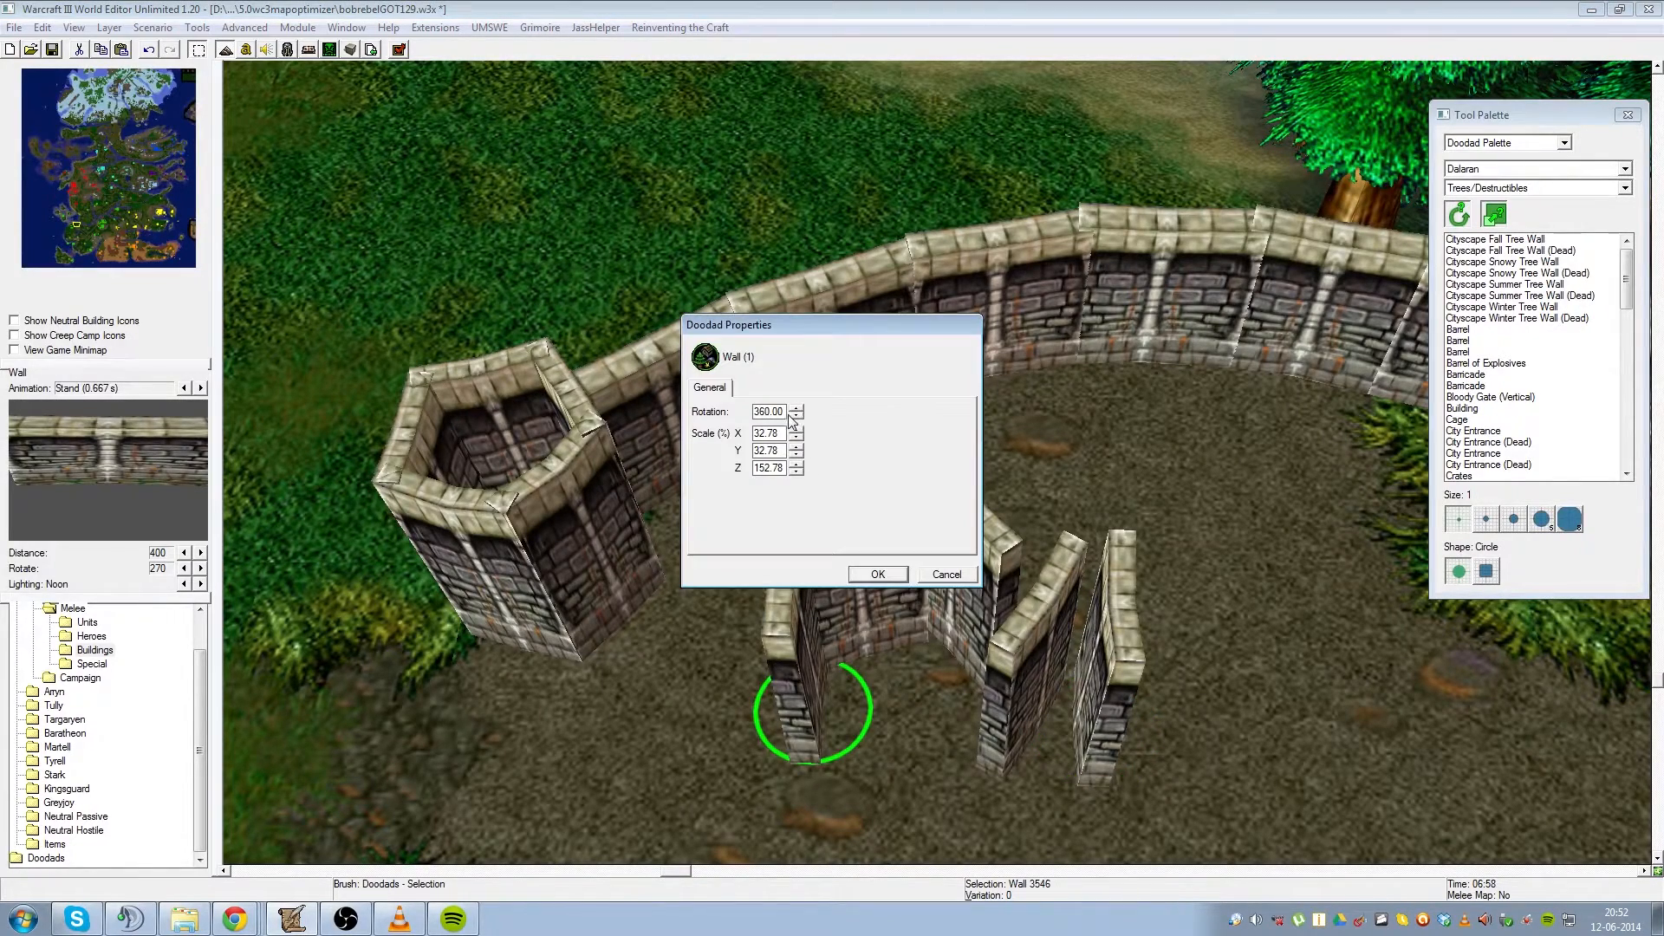
{"action": "left_click", "coordinate": [947, 575]}
- Set the last loose segment's rotation to 72 and move it into the new tower's open front side
{"action": "double_click", "coordinate": [867, 646]}
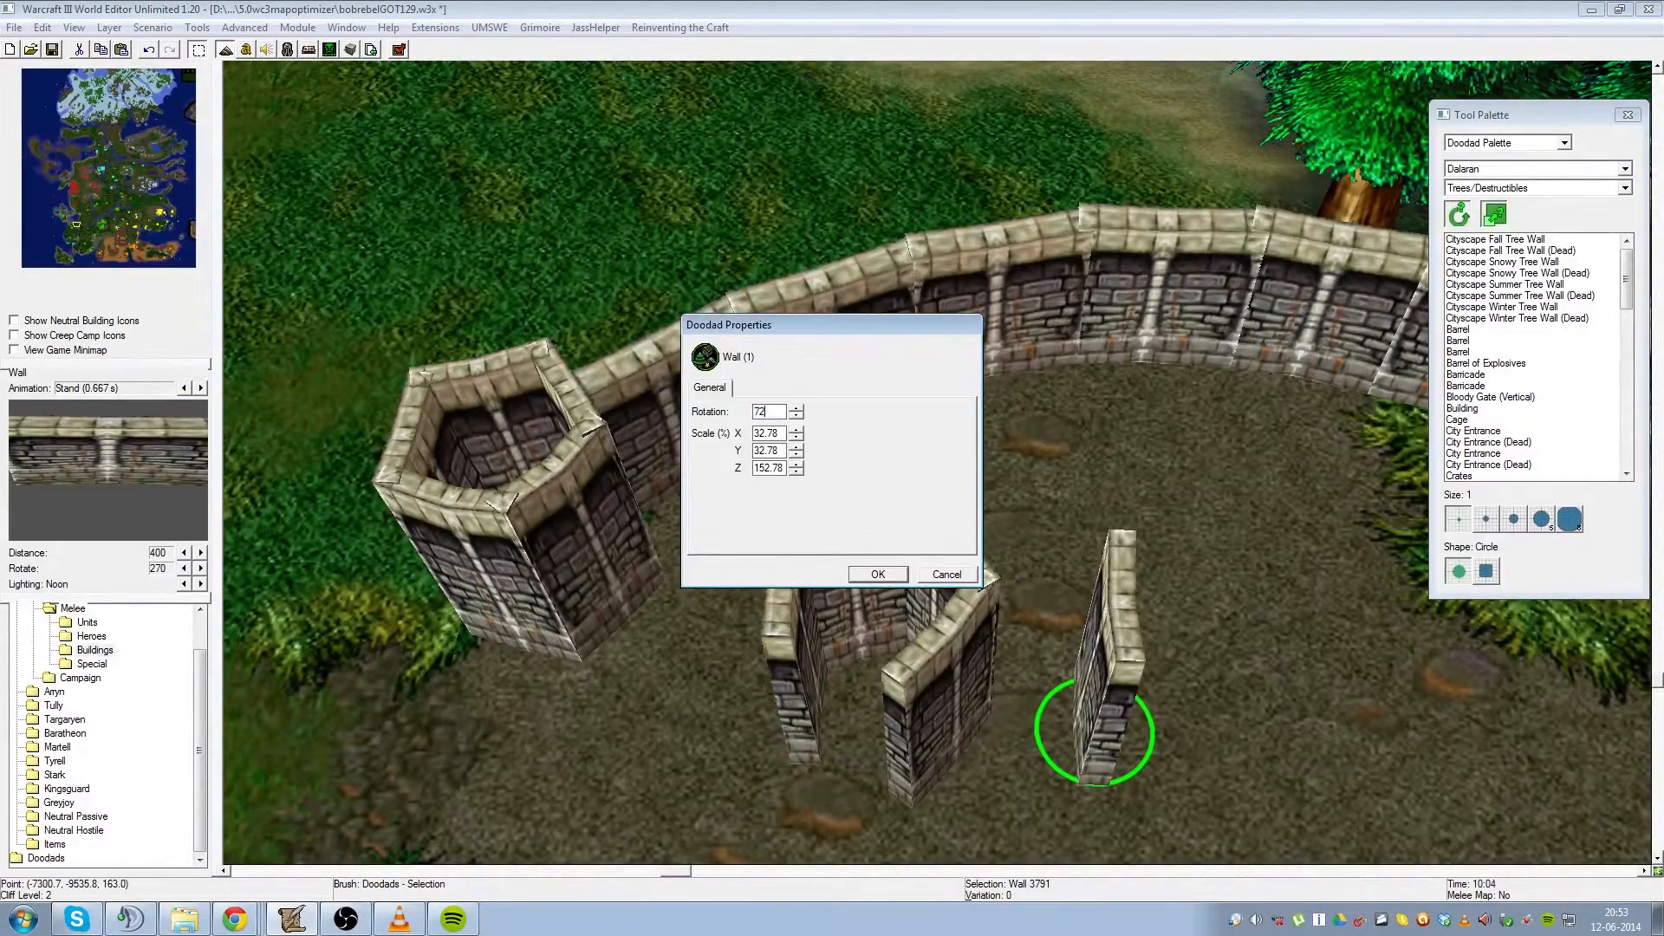
{"action": "key", "text": "Return"}
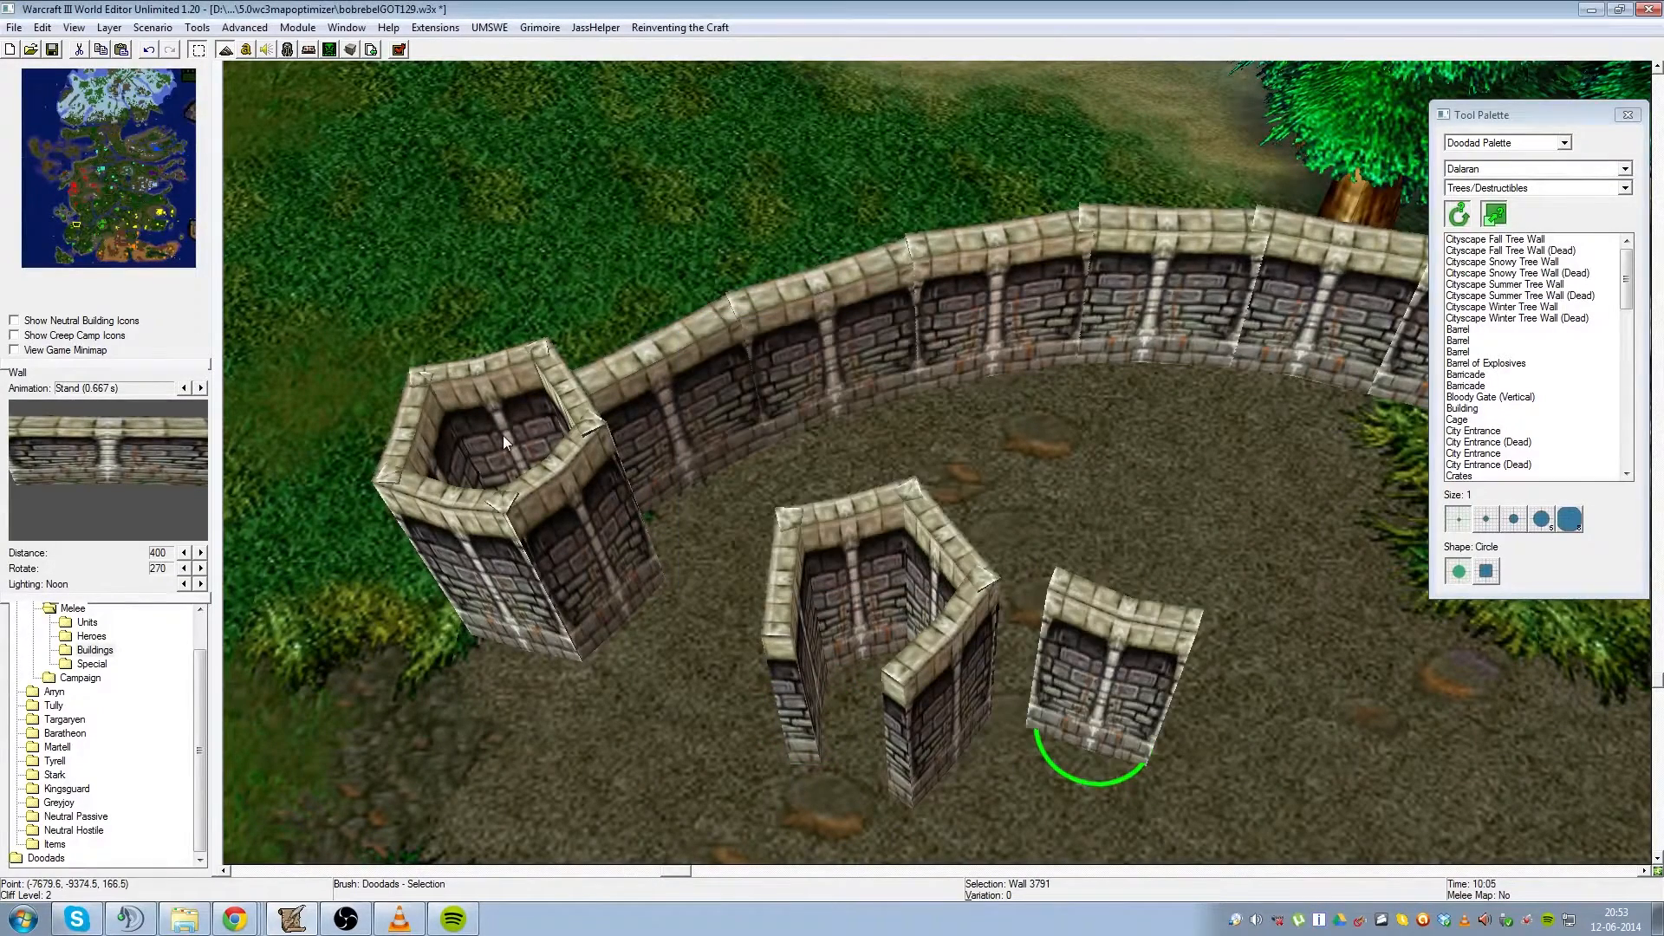
{"action": "left_click_drag", "start_coordinate": [1122, 569], "coordinate": [863, 775]}
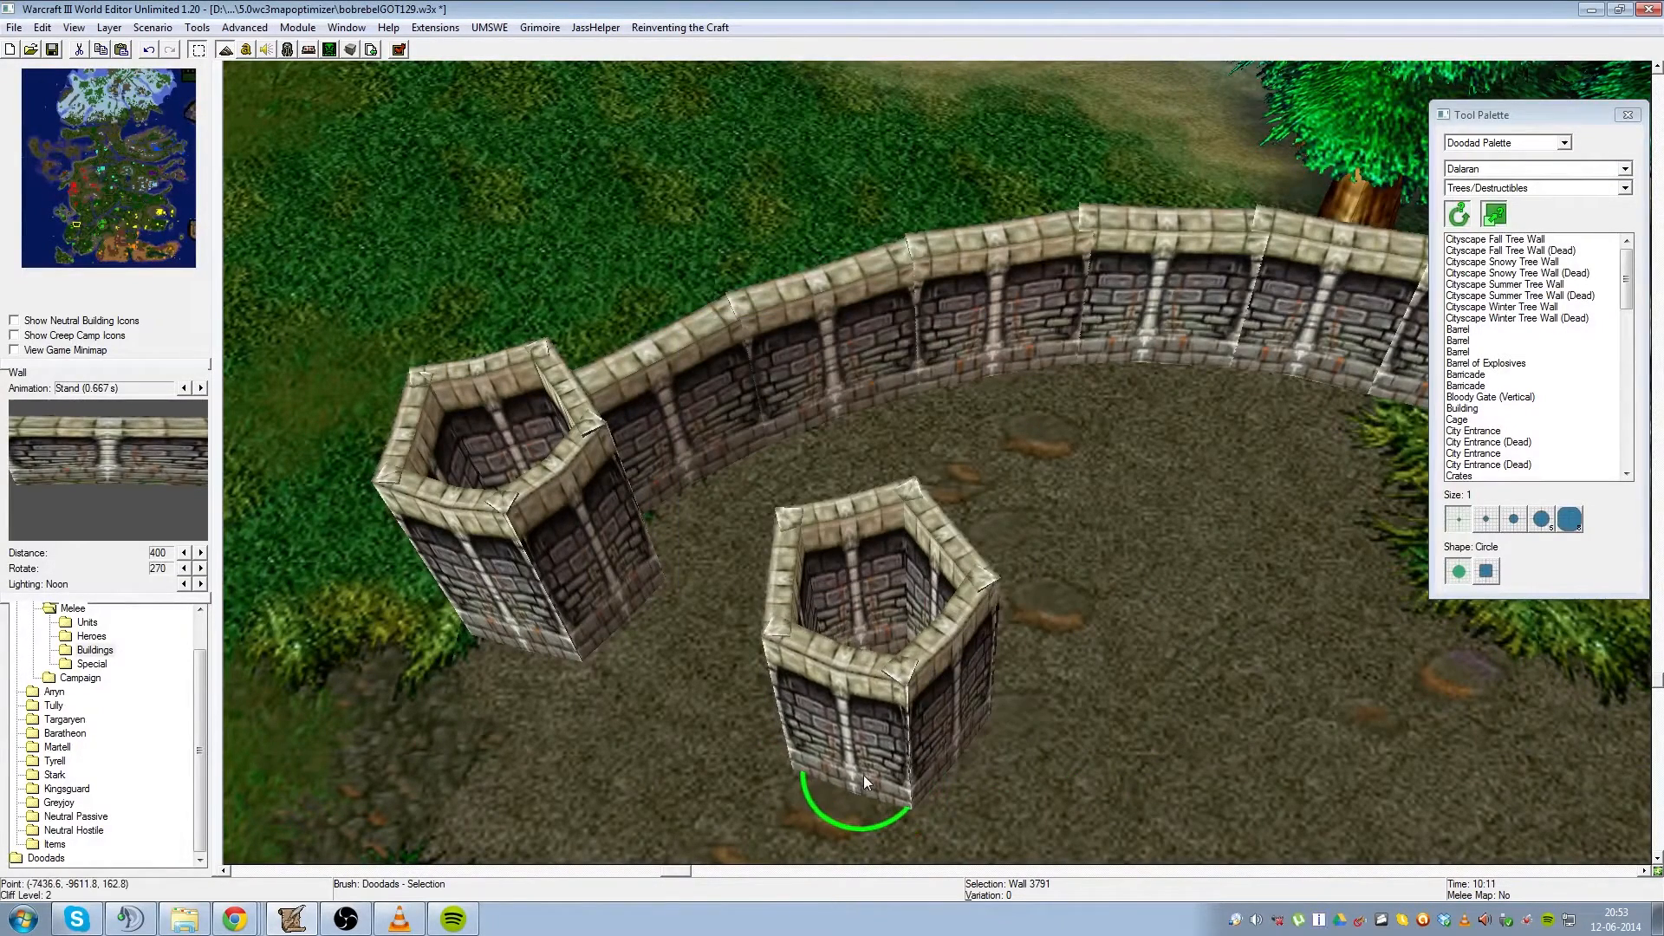
- Delete the old tower at the arc's west end and move the new five-segment tower into its place
{"action": "left_click", "coordinate": [1068, 674]}
{"action": "scroll", "coordinate": [991, 594], "scroll_direction": "down", "scroll_amount": 3}
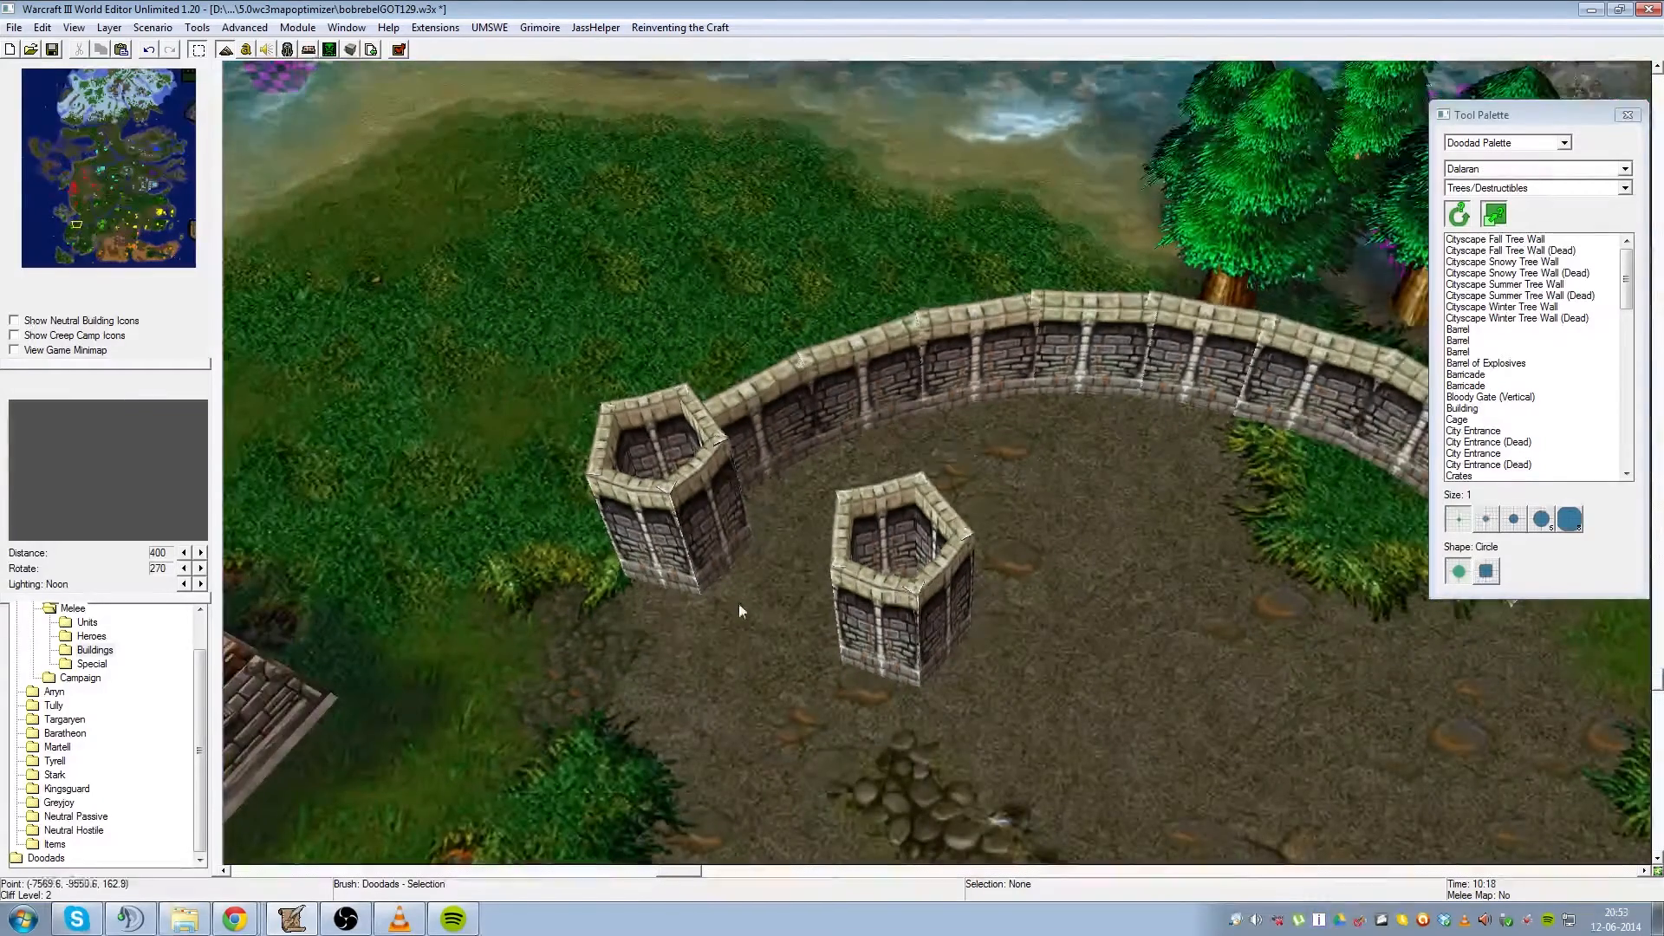
{"action": "left_click_drag", "start_coordinate": [787, 641], "coordinate": [586, 535]}
{"action": "key", "text": "Delete"}
{"action": "left_click_drag", "start_coordinate": [1038, 746], "coordinate": [775, 515]}
{"action": "left_click_drag", "start_coordinate": [919, 668], "coordinate": [683, 570]}
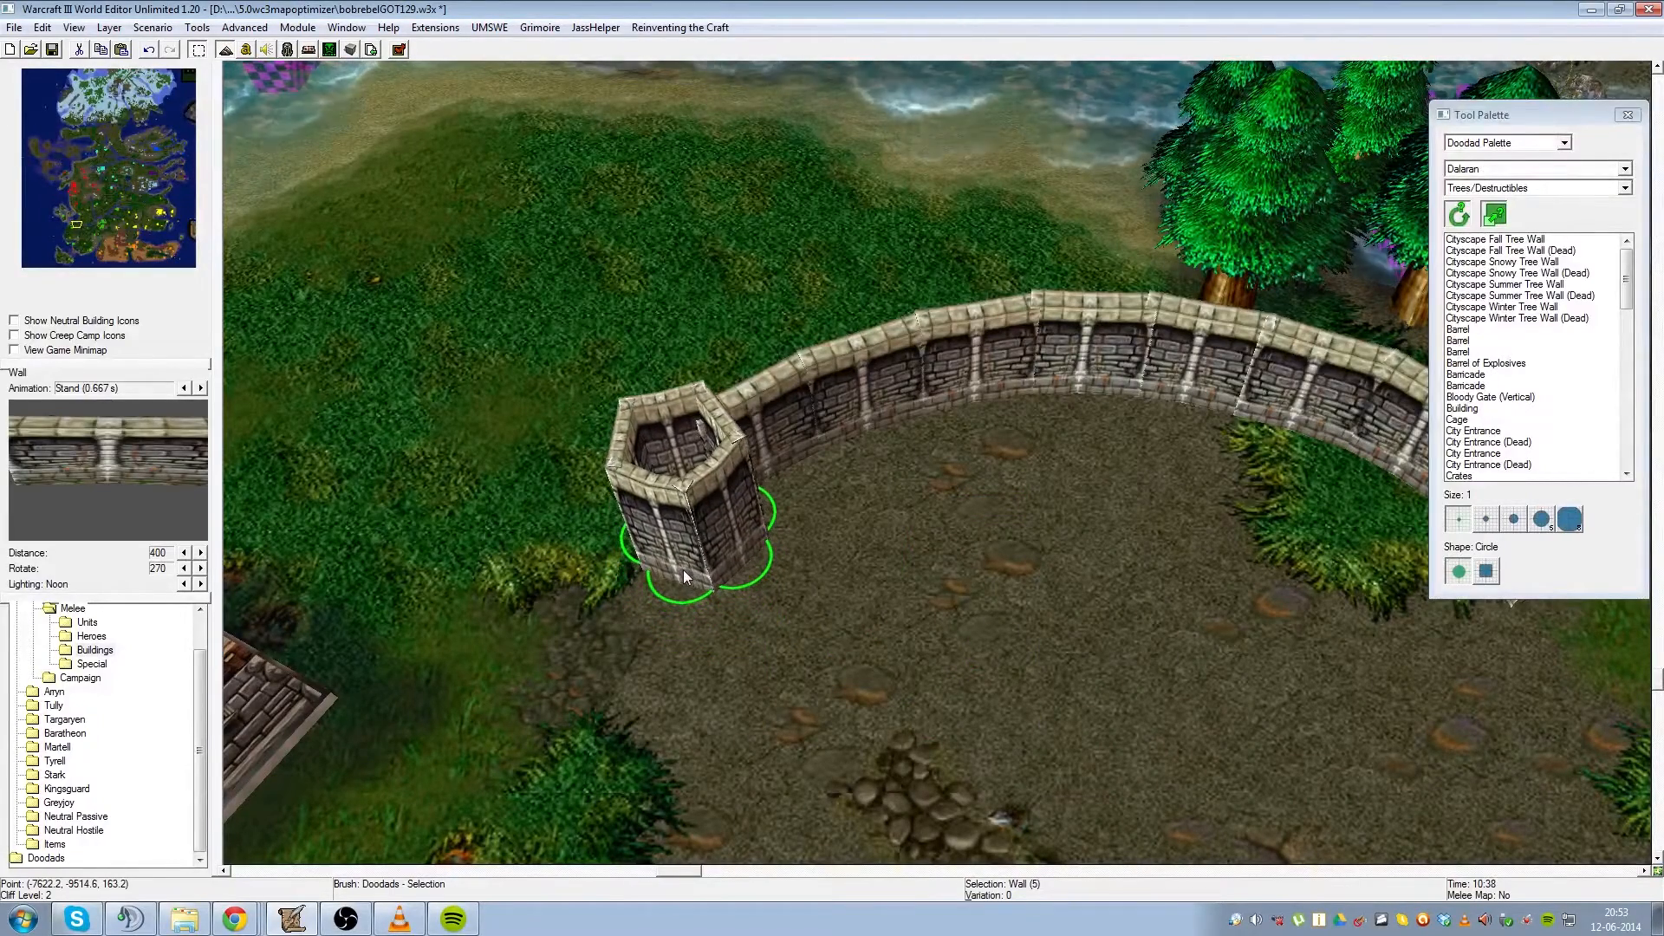
- Undo the last move of the five-segment tower, returning it to the open clearing south of the arc
{"action": "left_click", "coordinate": [742, 632]}
{"action": "scroll", "coordinate": [742, 632], "scroll_direction": "down", "scroll_amount": 3}
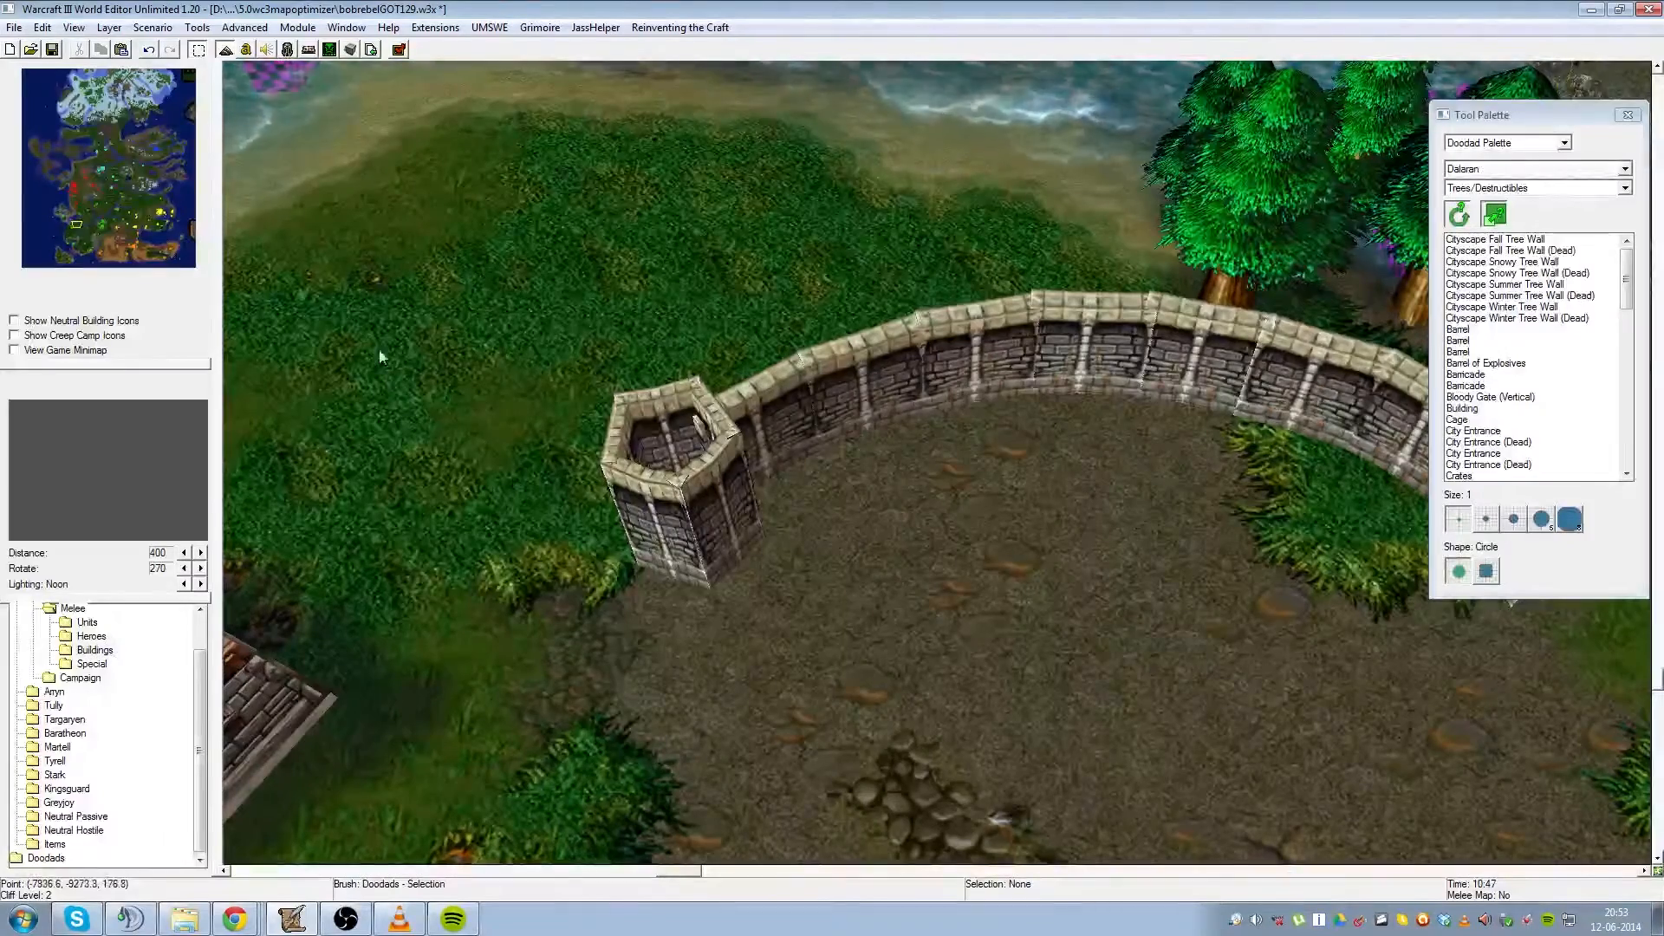
{"action": "scroll", "coordinate": [865, 505], "scroll_direction": "up", "scroll_amount": 2}
{"action": "scroll", "coordinate": [863, 507], "scroll_direction": "up", "scroll_amount": 3}
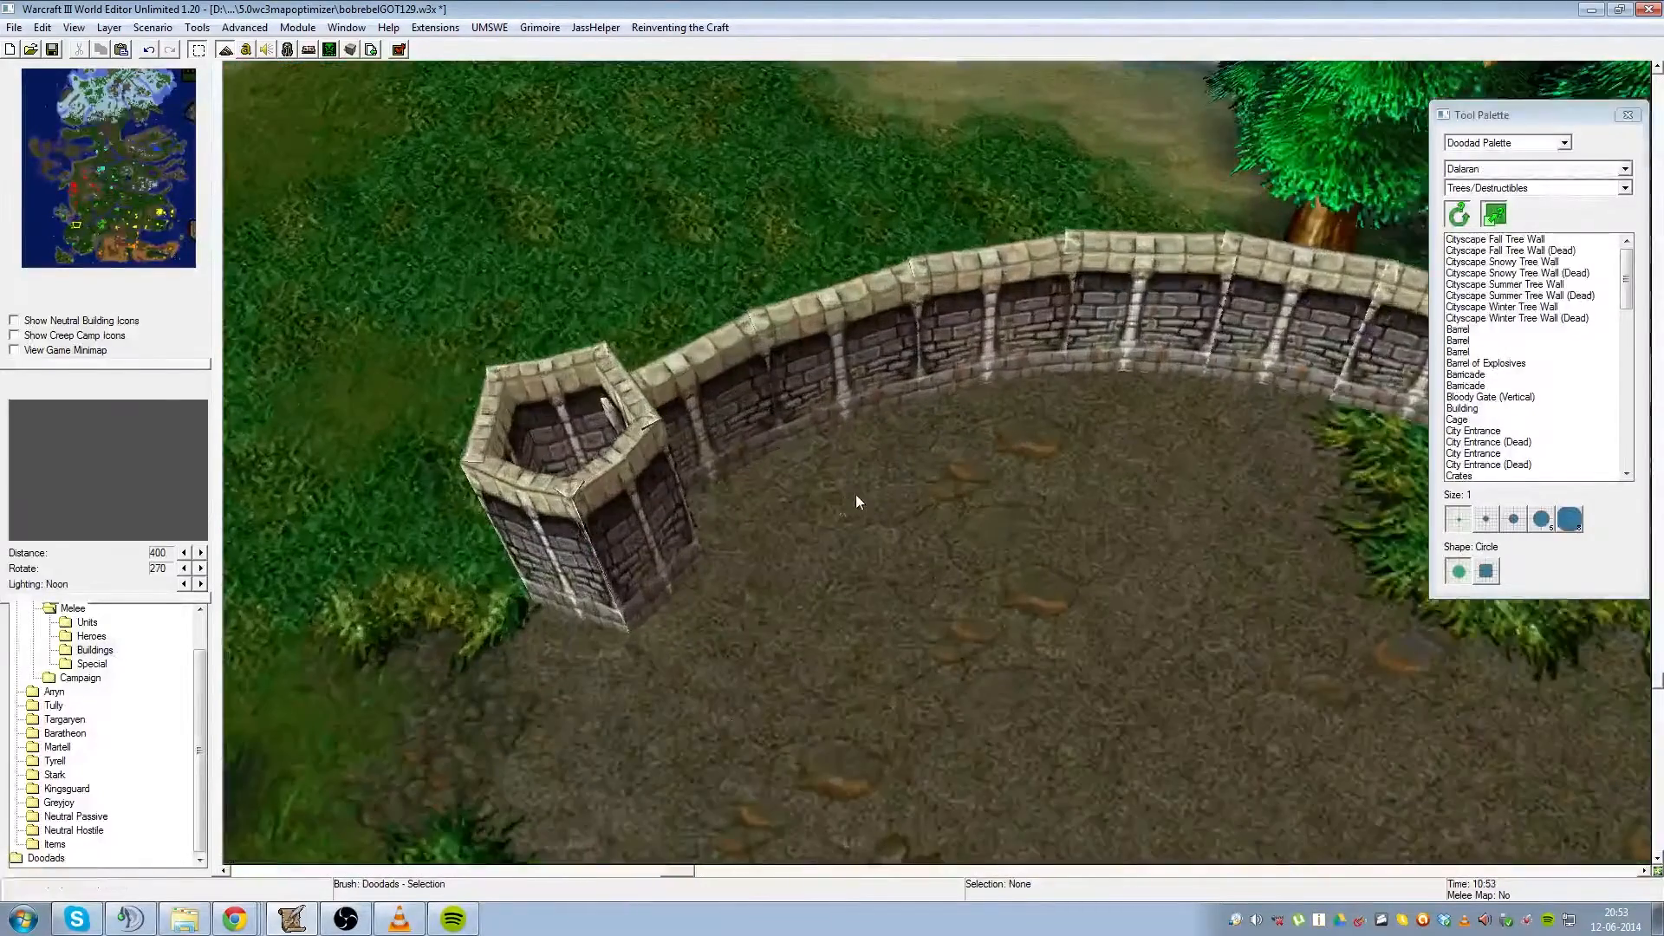
{"action": "key", "text": "ctrl+z"}
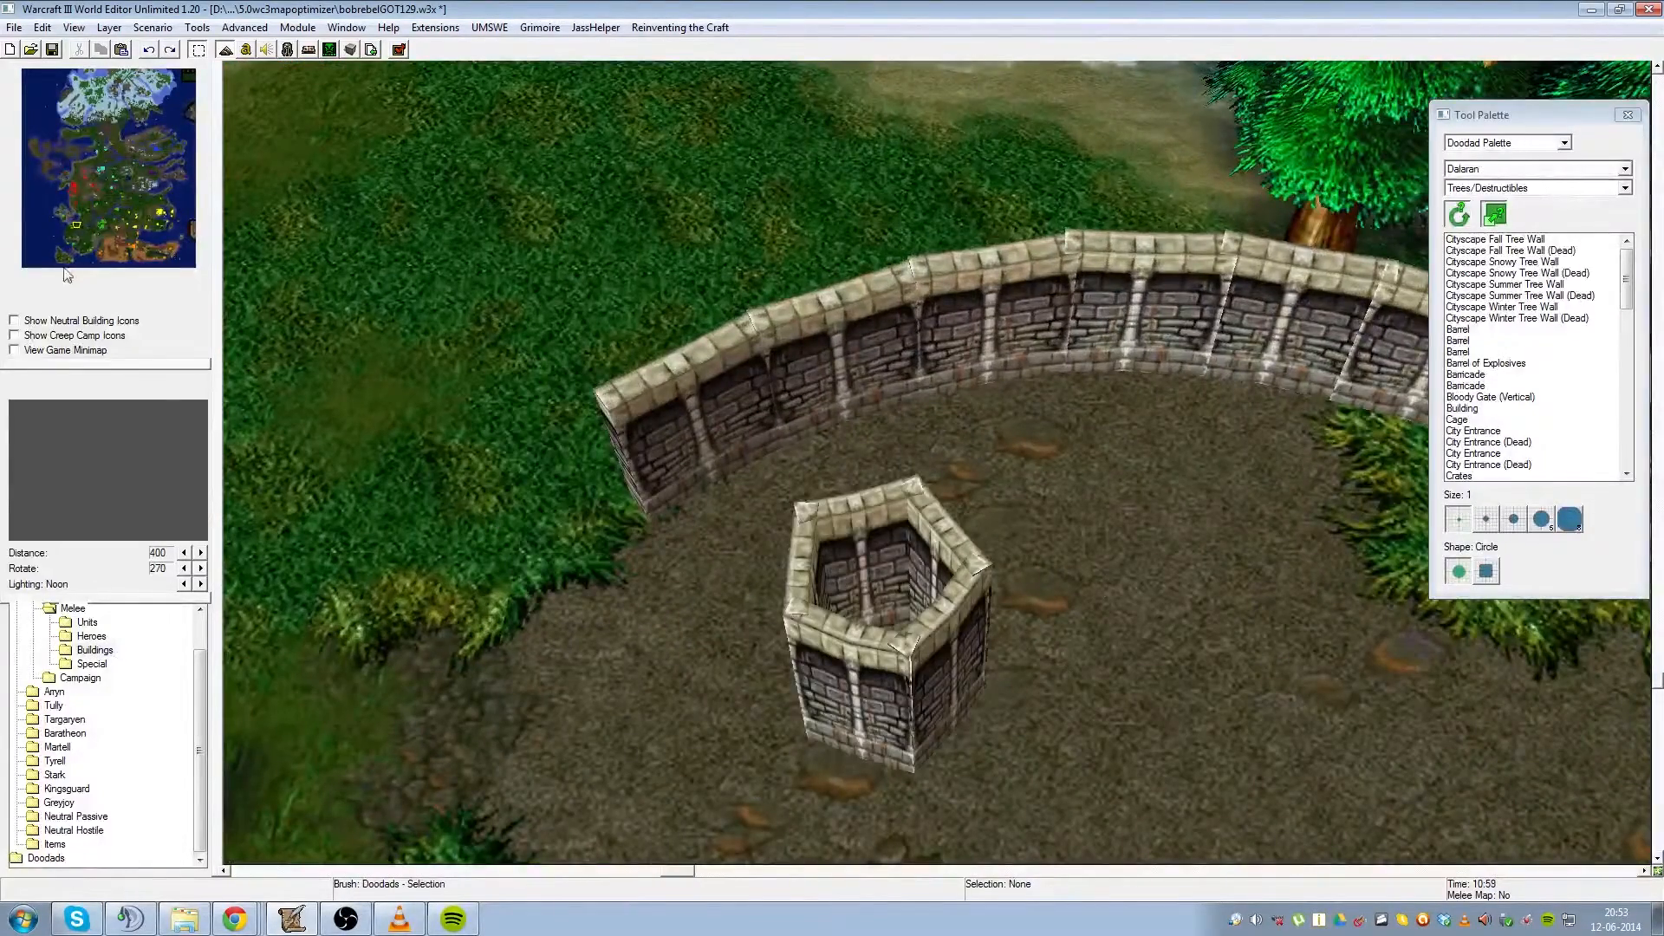
- Place a trial copy of the walled town's wooden tower floor on the open ground west of its wall and delete it
{"action": "left_click_drag", "start_coordinate": [143, 176], "coordinate": [134, 180]}
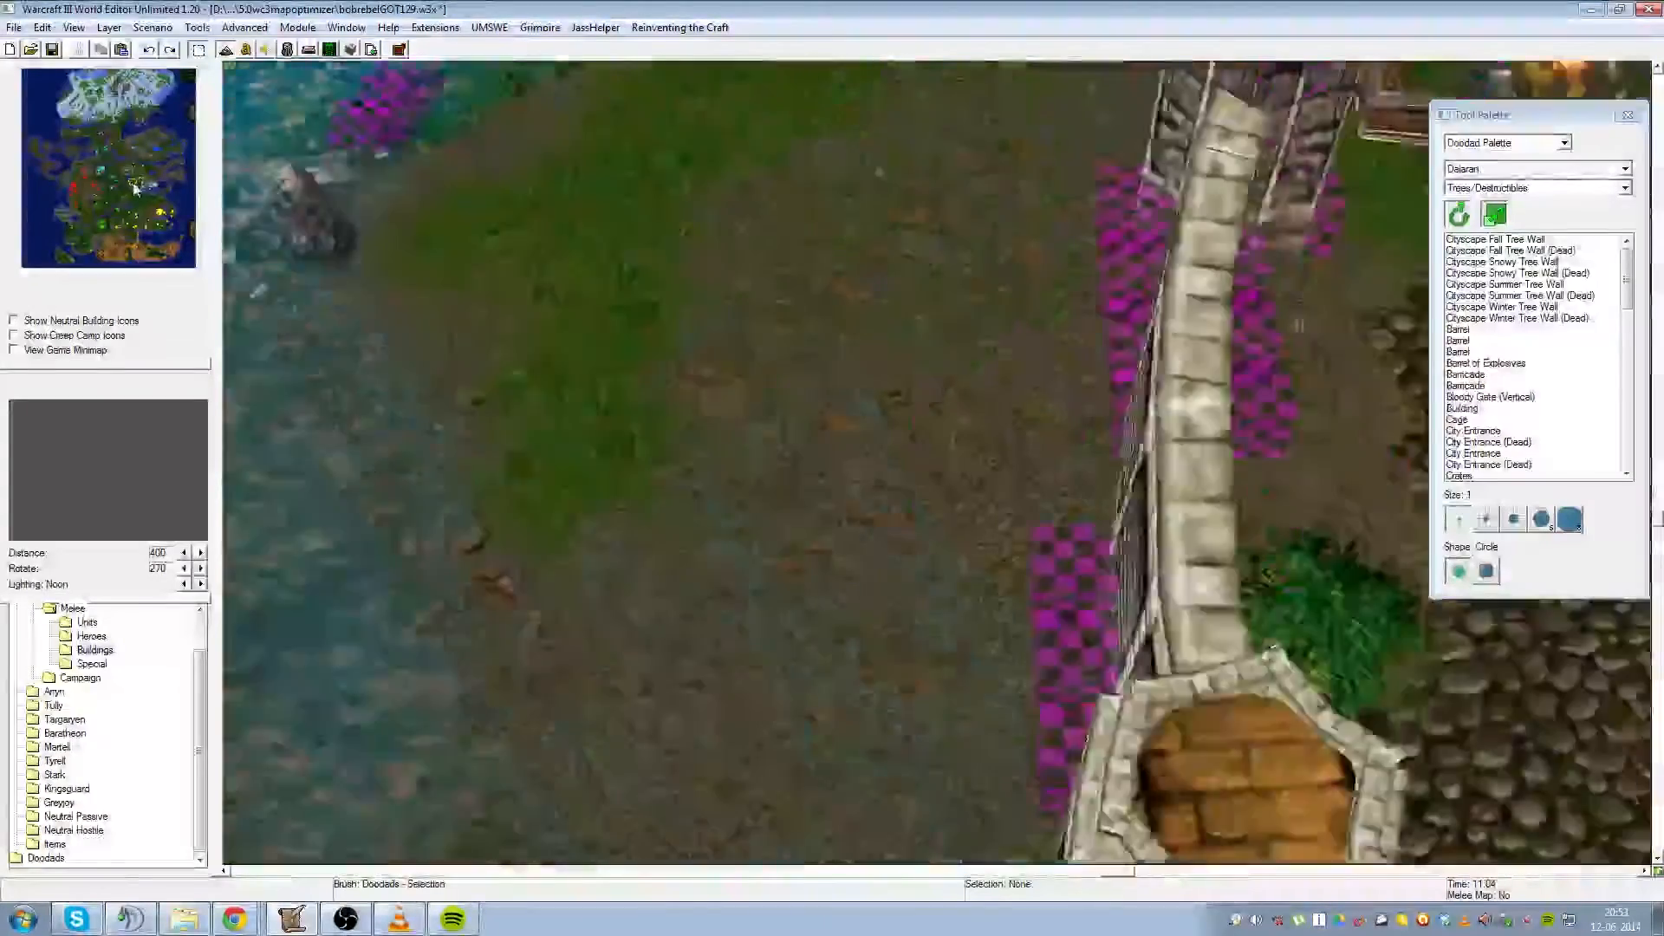
{"action": "scroll", "coordinate": [531, 254], "scroll_direction": "down", "scroll_amount": 5}
{"action": "scroll", "coordinate": [778, 419], "scroll_direction": "up", "scroll_amount": 6}
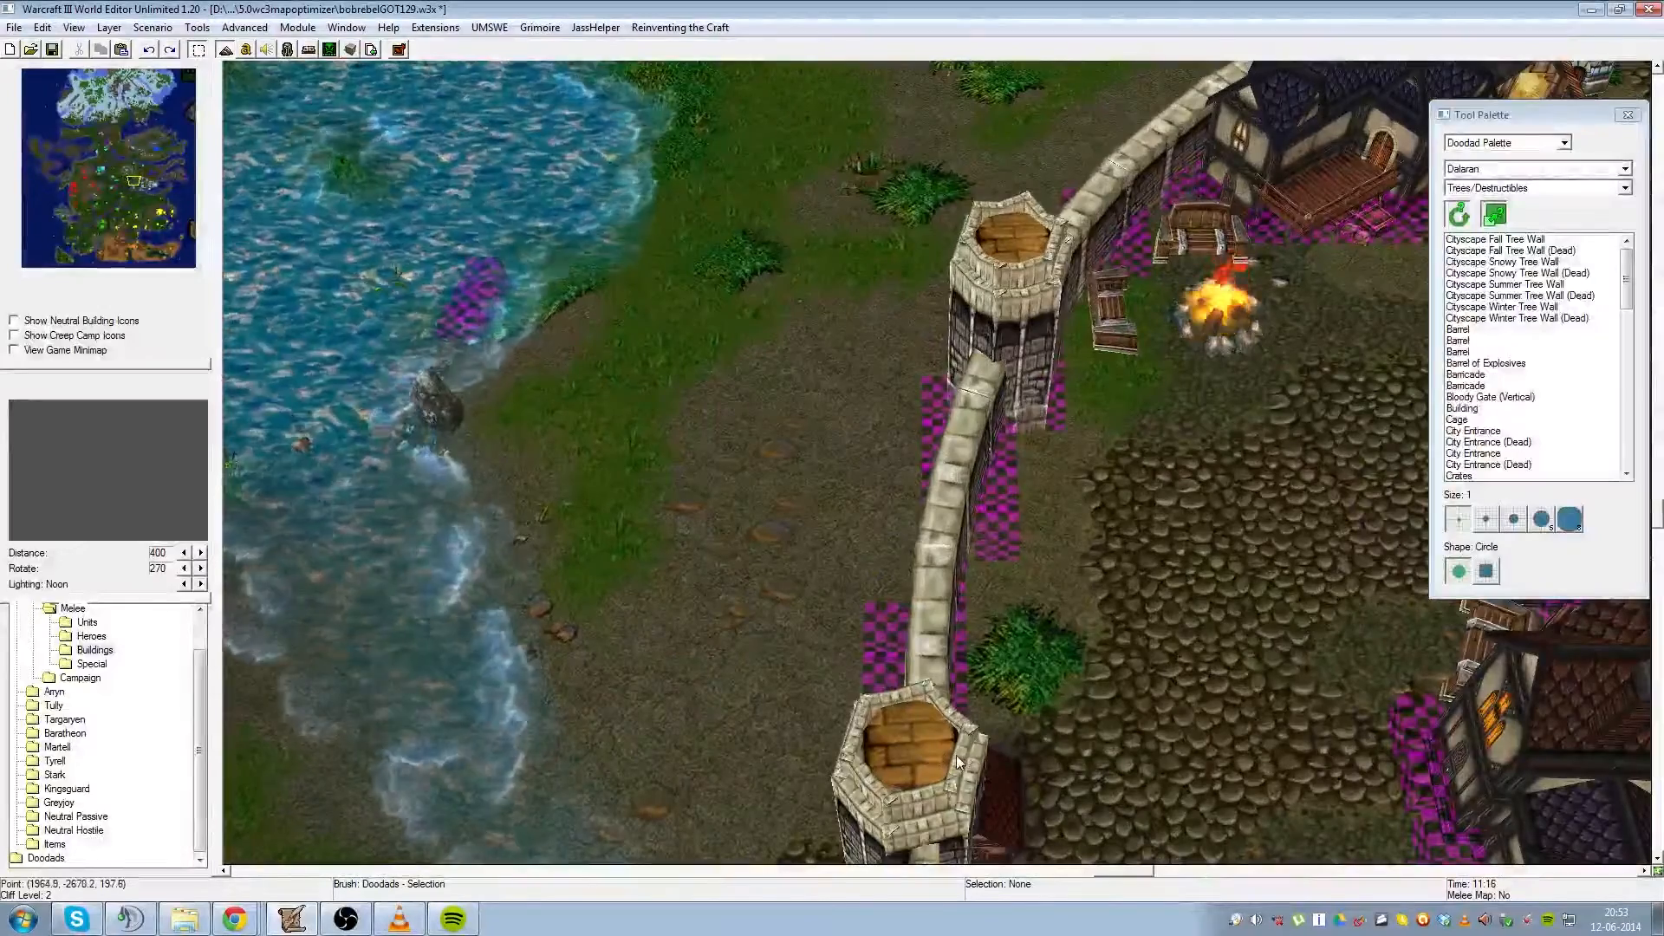
{"action": "left_click", "coordinate": [1027, 239]}
{"action": "key", "text": "ctrl+c"}
{"action": "key", "text": "ctrl+v"}
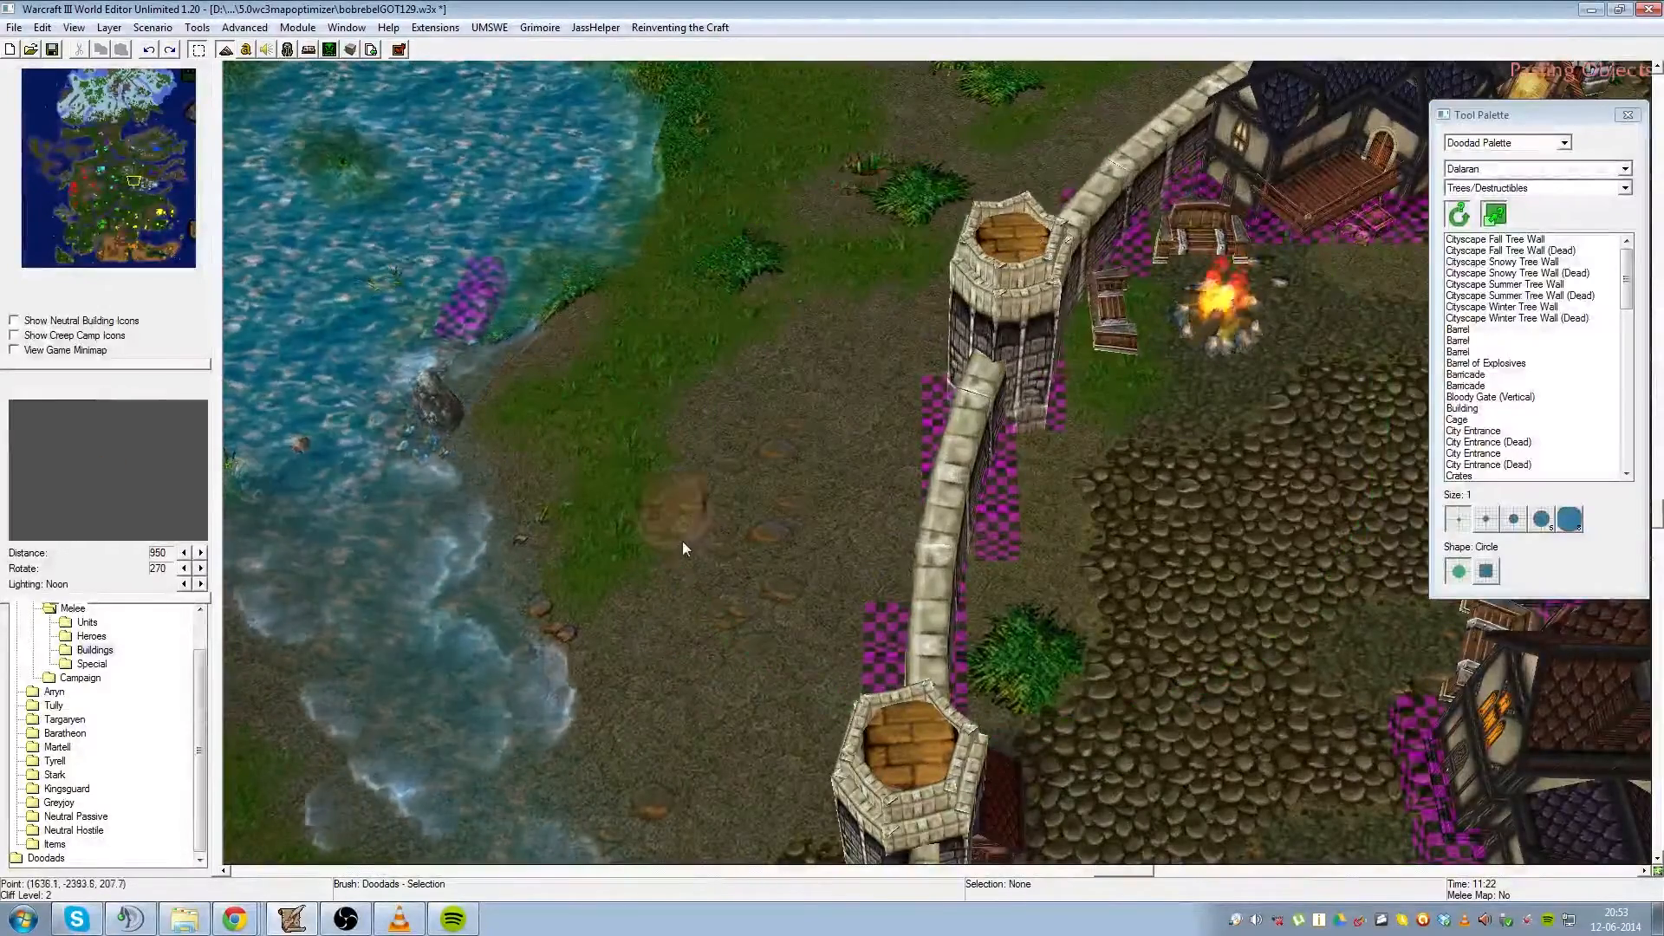
{"action": "left_click", "coordinate": [715, 500]}
{"action": "left_click_drag", "start_coordinate": [706, 496], "coordinate": [616, 442]}
{"action": "key", "text": "Delete"}
- Copy a Woody plank from the coastal castle with stone towers and place it inside the new pentagonal tower
{"action": "mouse_move", "coordinate": [73, 177]}
{"action": "left_mouse_down"}
{"action": "mouse_move", "coordinate": [96, 165]}
{"action": "mouse_move", "coordinate": [75, 246]}
{"action": "mouse_move", "coordinate": [55, 162]}
{"action": "left_mouse_up"}
{"action": "scroll", "coordinate": [793, 342], "scroll_direction": "down", "scroll_amount": 3}
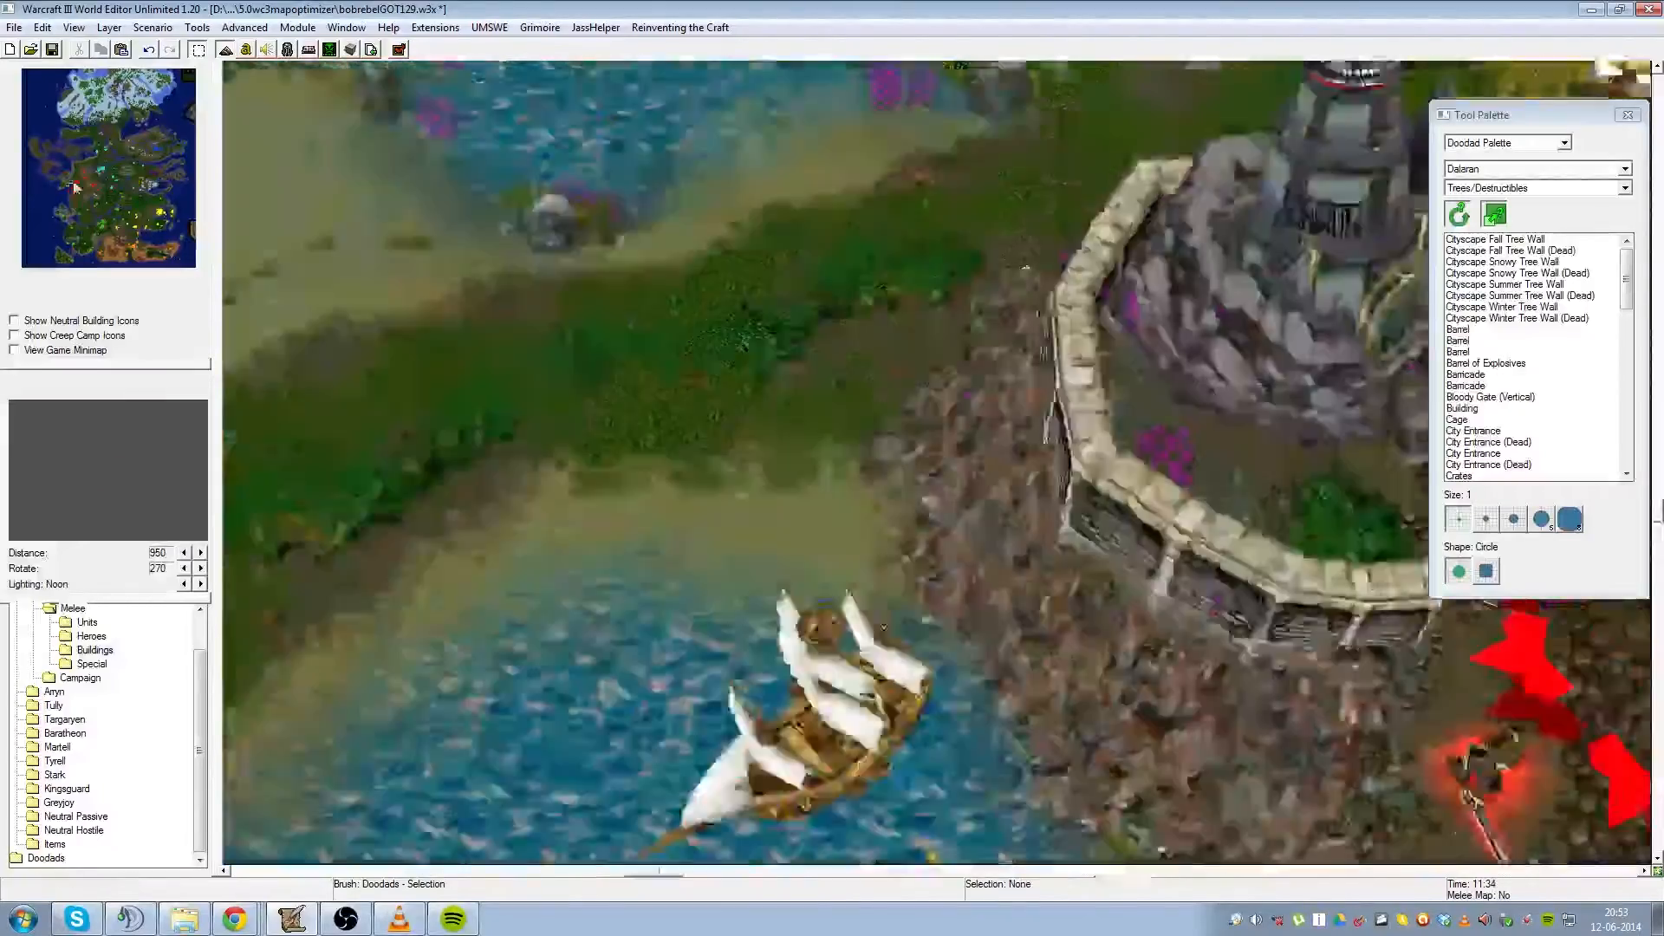
{"action": "scroll", "coordinate": [792, 341], "scroll_direction": "down", "scroll_amount": 3}
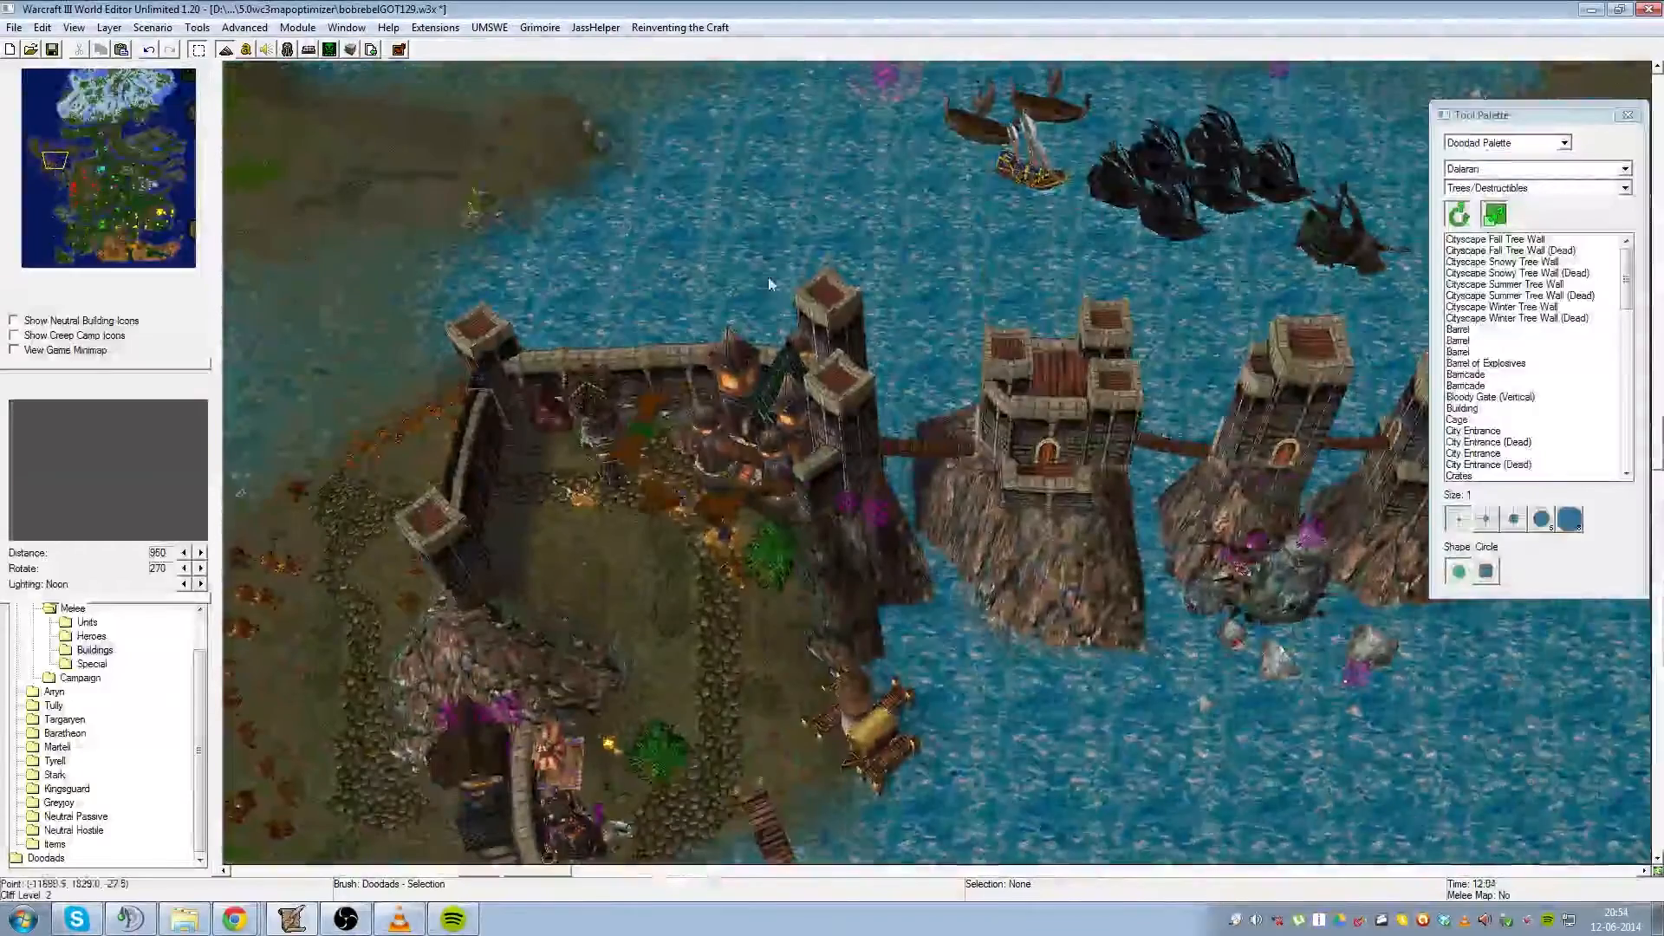
{"action": "left_click", "coordinate": [634, 319]}
{"action": "left_click_drag", "start_coordinate": [81, 227], "coordinate": [79, 230]}
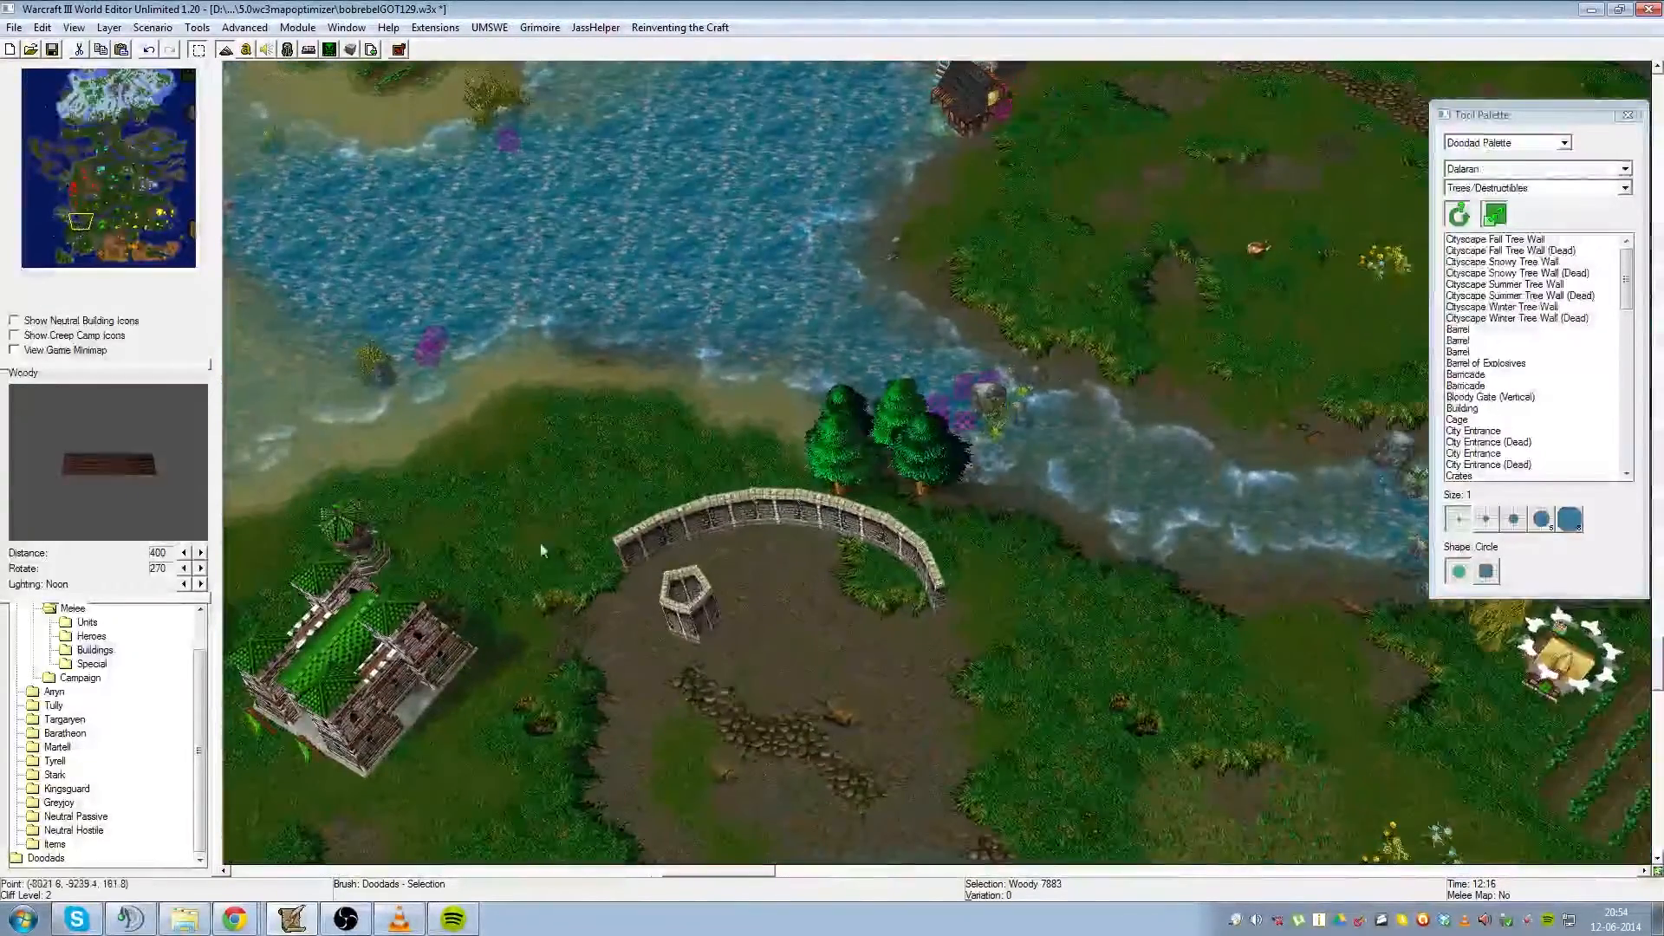
{"action": "key", "text": "ctrl+v"}
{"action": "left_click", "coordinate": [704, 628]}
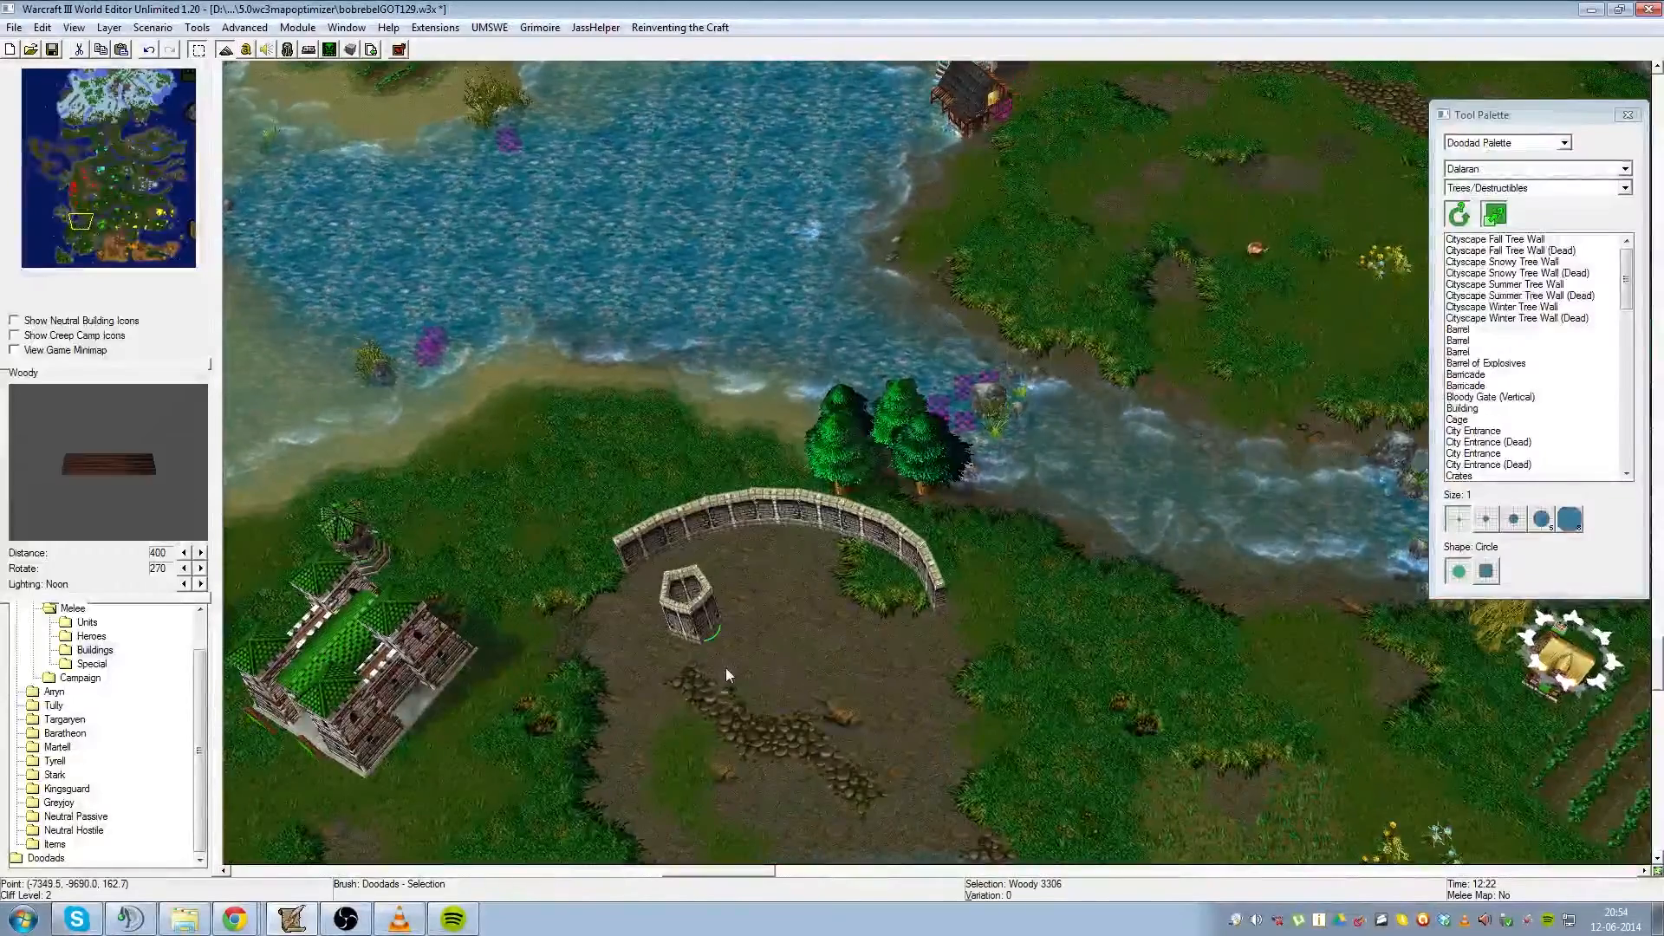
- Place a second Woody plank beside the first one inside the pentagonal tower
{"action": "scroll", "coordinate": [725, 669], "scroll_direction": "up", "scroll_amount": 2}
{"action": "right_click_drag", "start_coordinate": [736, 753], "coordinate": [1551, 763]}
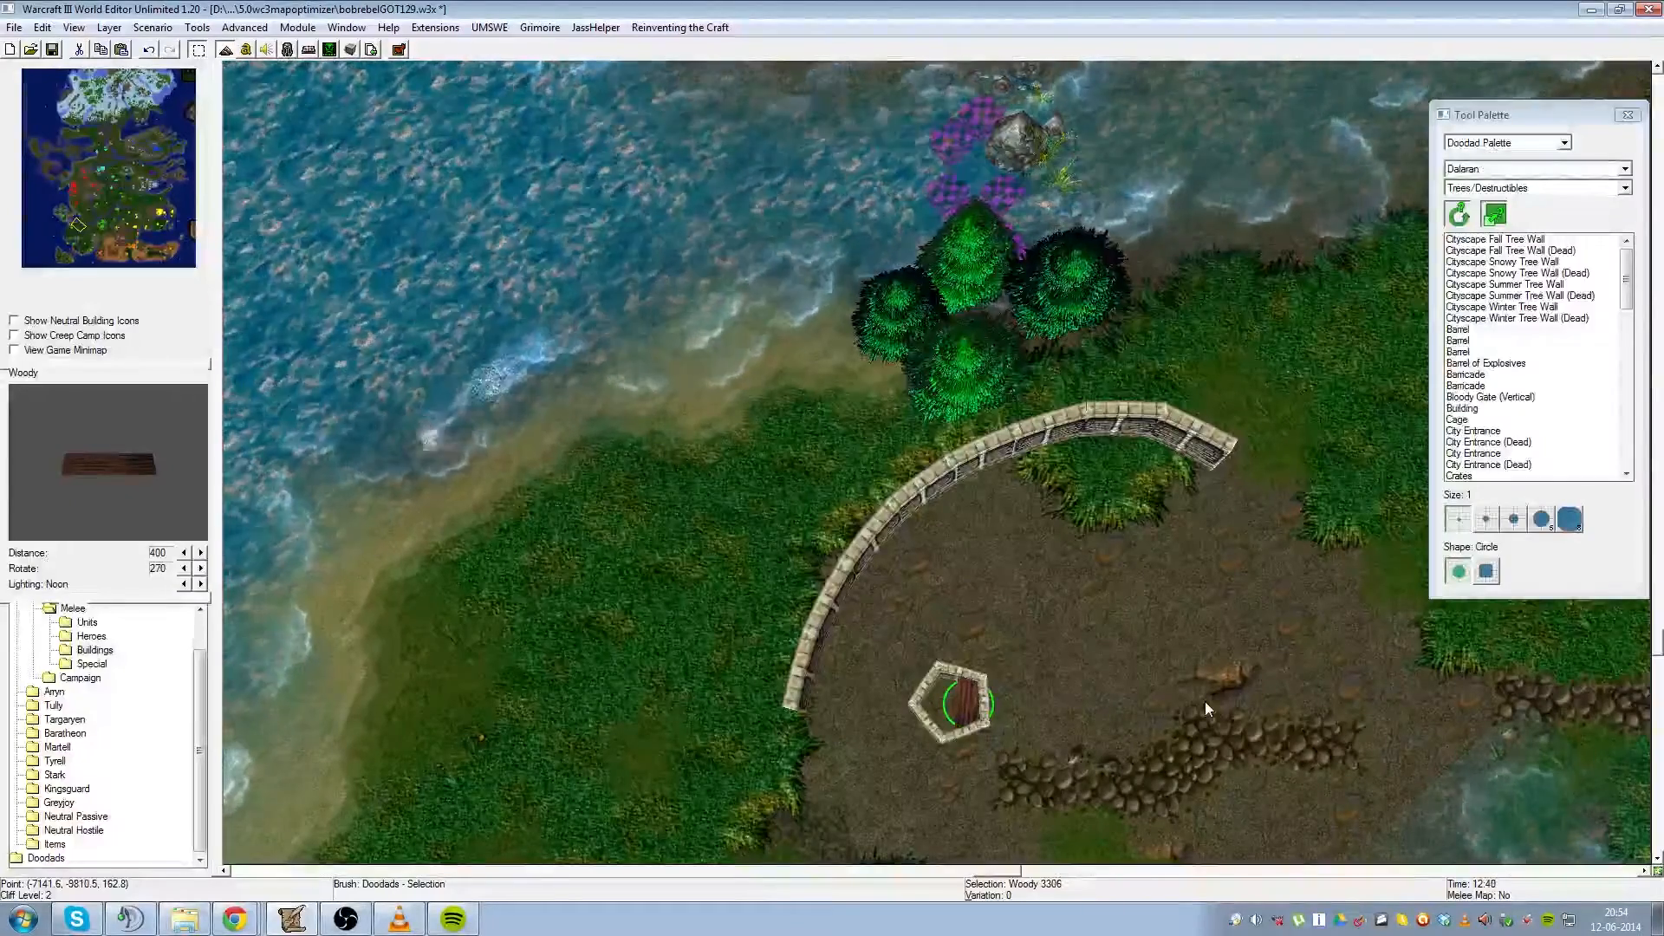
{"action": "right_click_drag", "start_coordinate": [1208, 706], "coordinate": [708, 643], "text": "ctrl"}
{"action": "scroll", "coordinate": [731, 650], "scroll_direction": "up", "scroll_amount": 2}
{"action": "scroll", "coordinate": [731, 650], "scroll_direction": "up", "scroll_amount": 1}
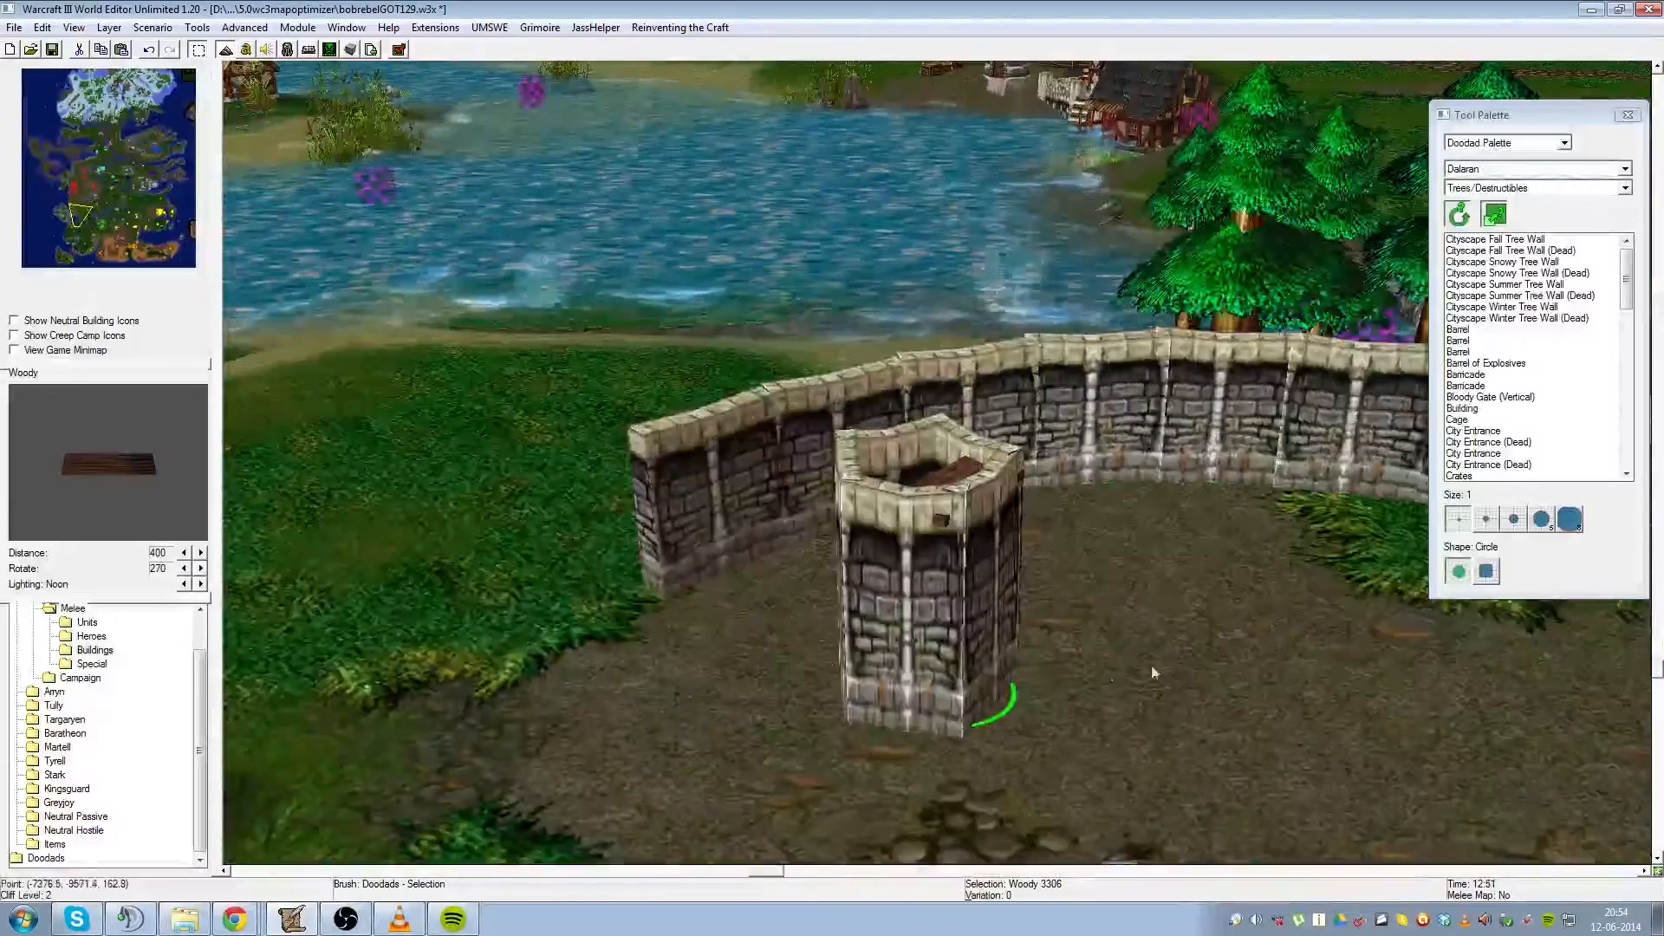
{"action": "scroll", "coordinate": [604, 679], "scroll_direction": "up", "scroll_amount": 2}
{"action": "scroll", "coordinate": [604, 679], "scroll_direction": "down", "scroll_amount": 2}
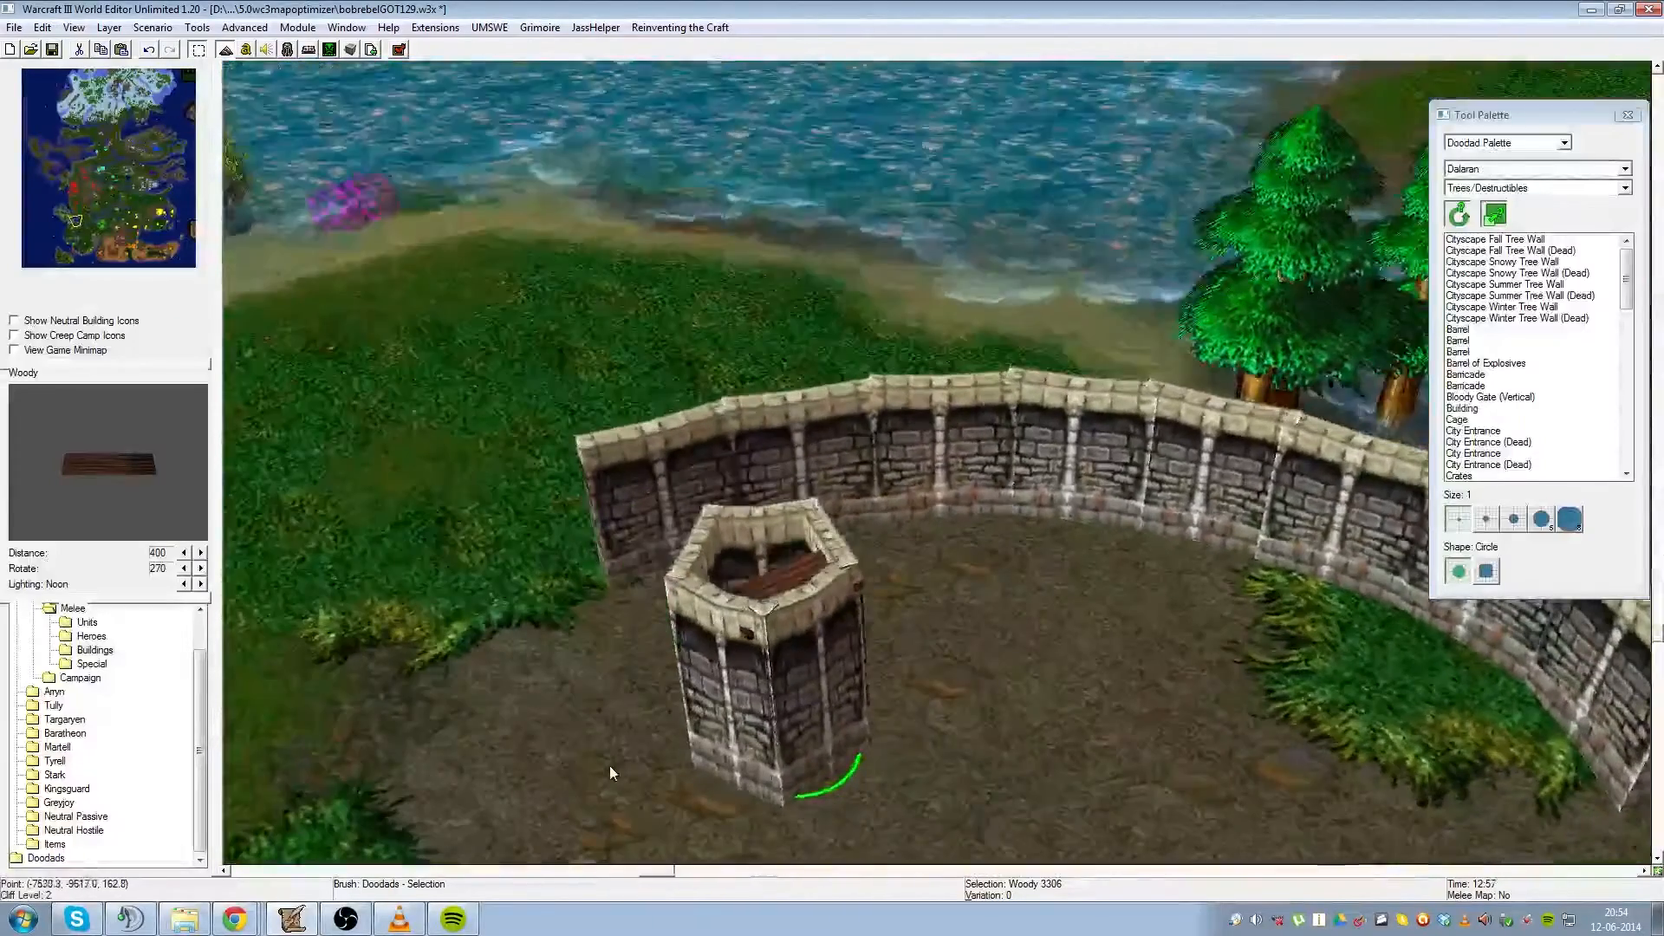
{"action": "right_click_drag", "start_coordinate": [589, 665], "coordinate": [1066, 659], "text": "ctrl"}
{"action": "right_click_drag", "start_coordinate": [1163, 590], "coordinate": [980, 761], "text": "ctrl"}
{"action": "key", "text": "ctrl+v"}
{"action": "left_click", "coordinate": [946, 723]}
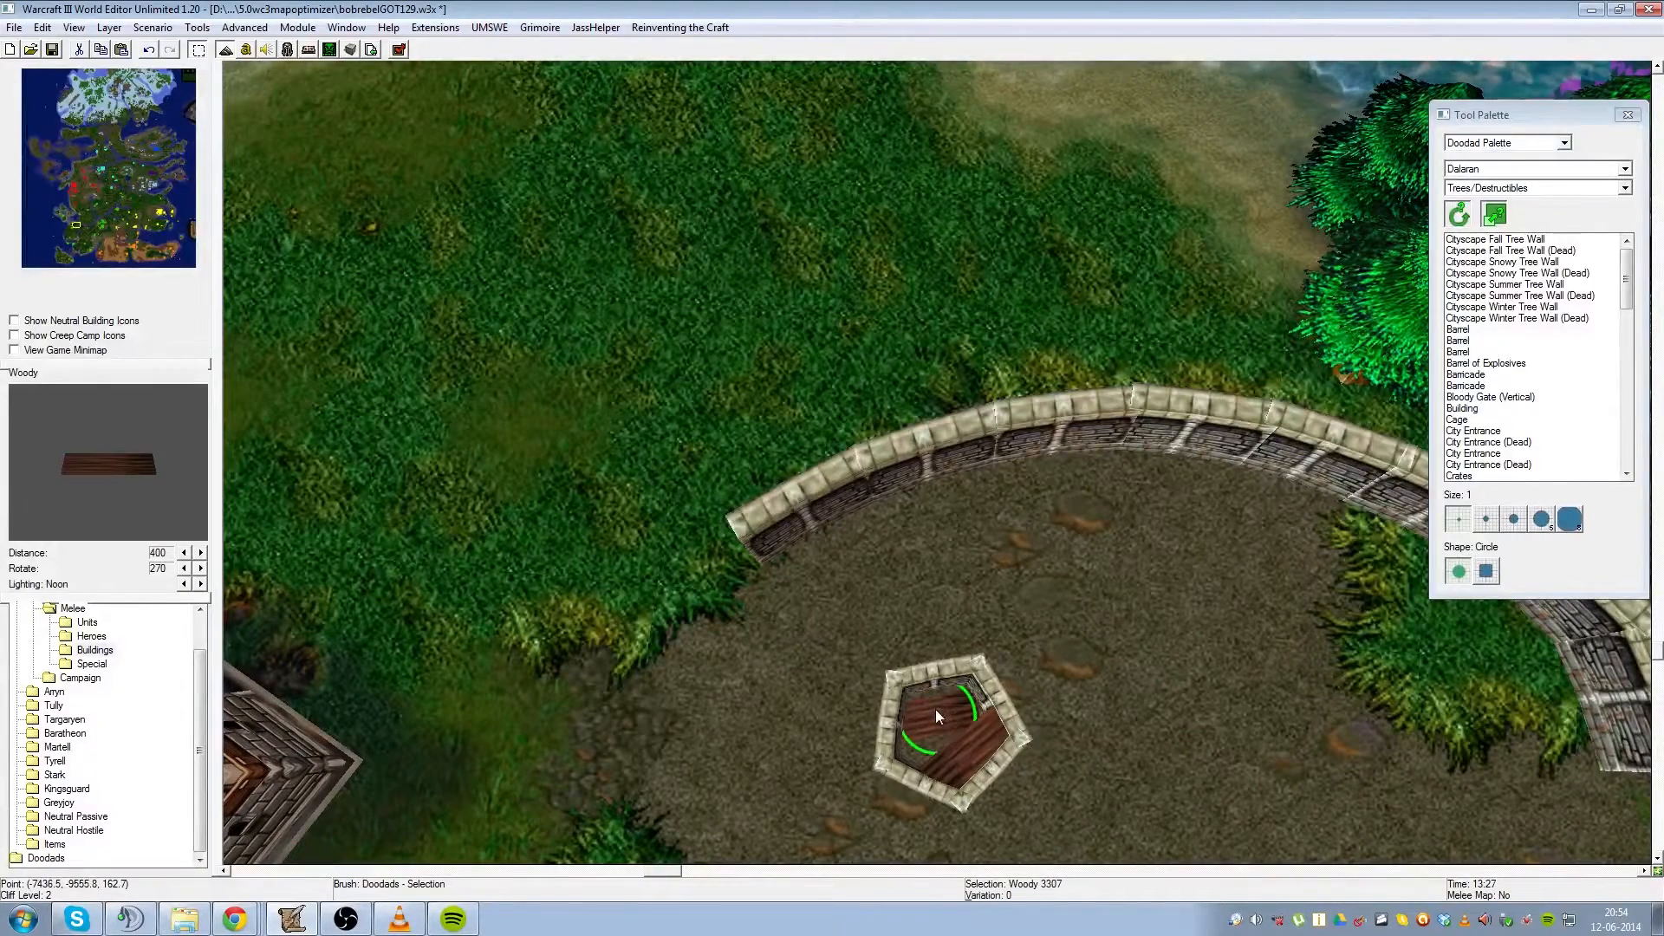
- Adjust the second plank's height near the tower's rim and lower the first plank slightly
{"action": "key", "text": "ctrl+Page_Up"}
{"action": "key", "text": "ctrl+Page_Up"}
{"action": "key", "text": "ctrl+Page_Up"}
{"action": "key", "text": "ctrl+Page_Up"}
{"action": "key", "text": "ctrl+Page_Up"}
{"action": "key", "text": "ctrl+Page_Down"}
{"action": "key", "text": "ctrl+Page_Down"}
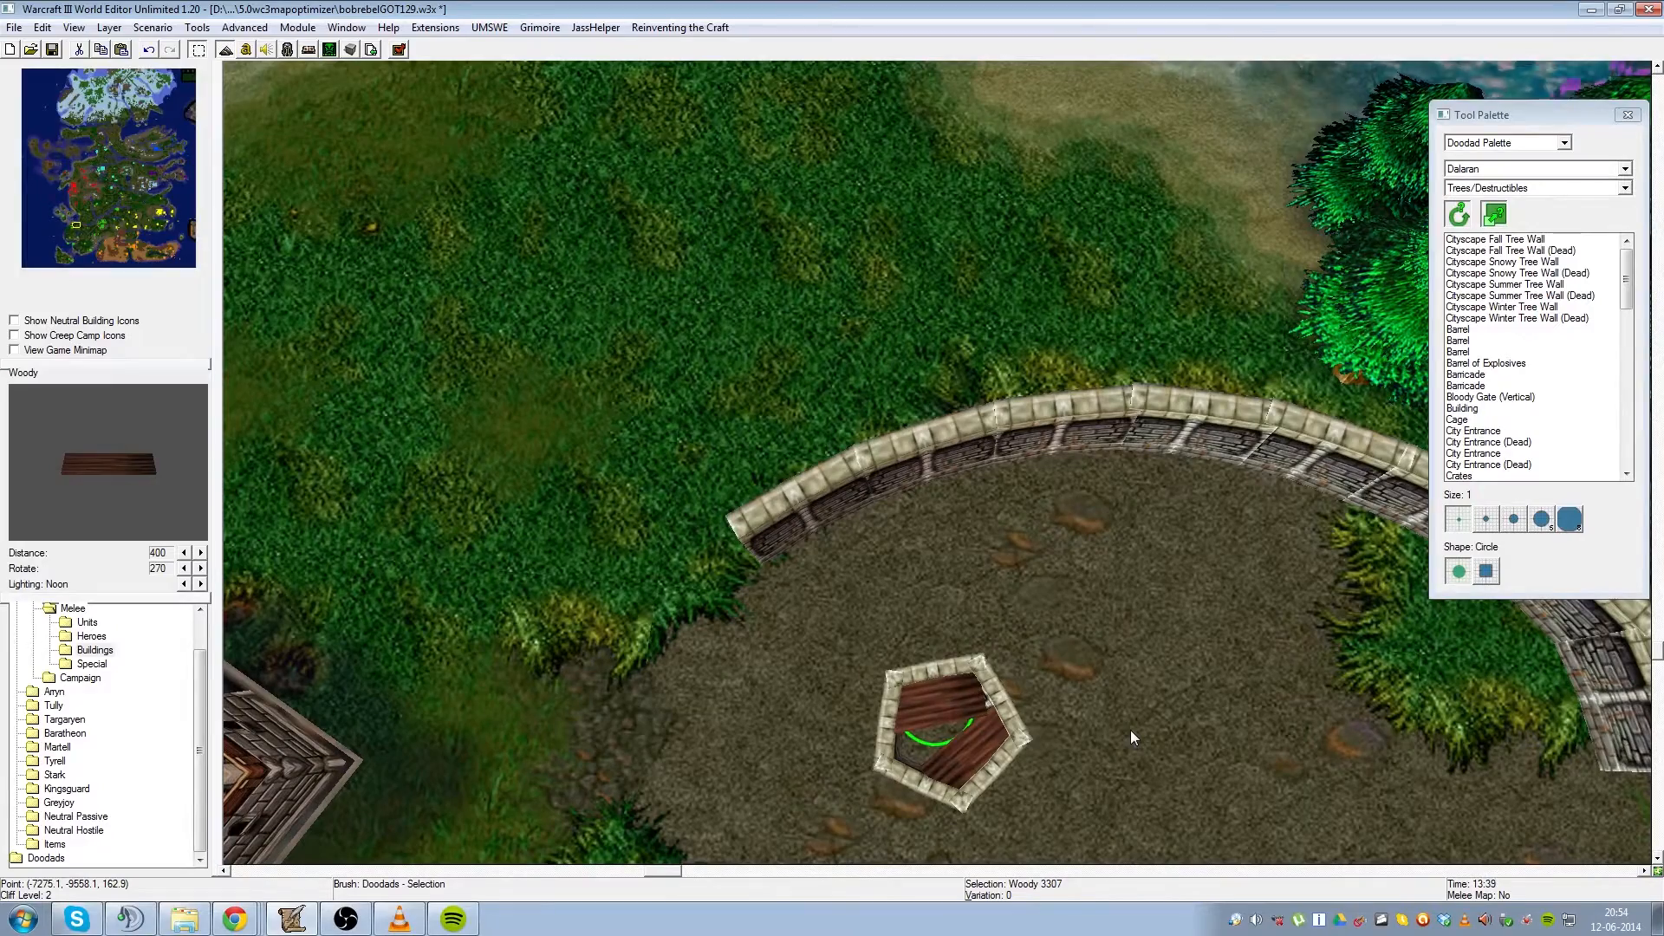
{"action": "right_click_drag", "start_coordinate": [1137, 724], "coordinate": [565, 513], "text": "ctrl"}
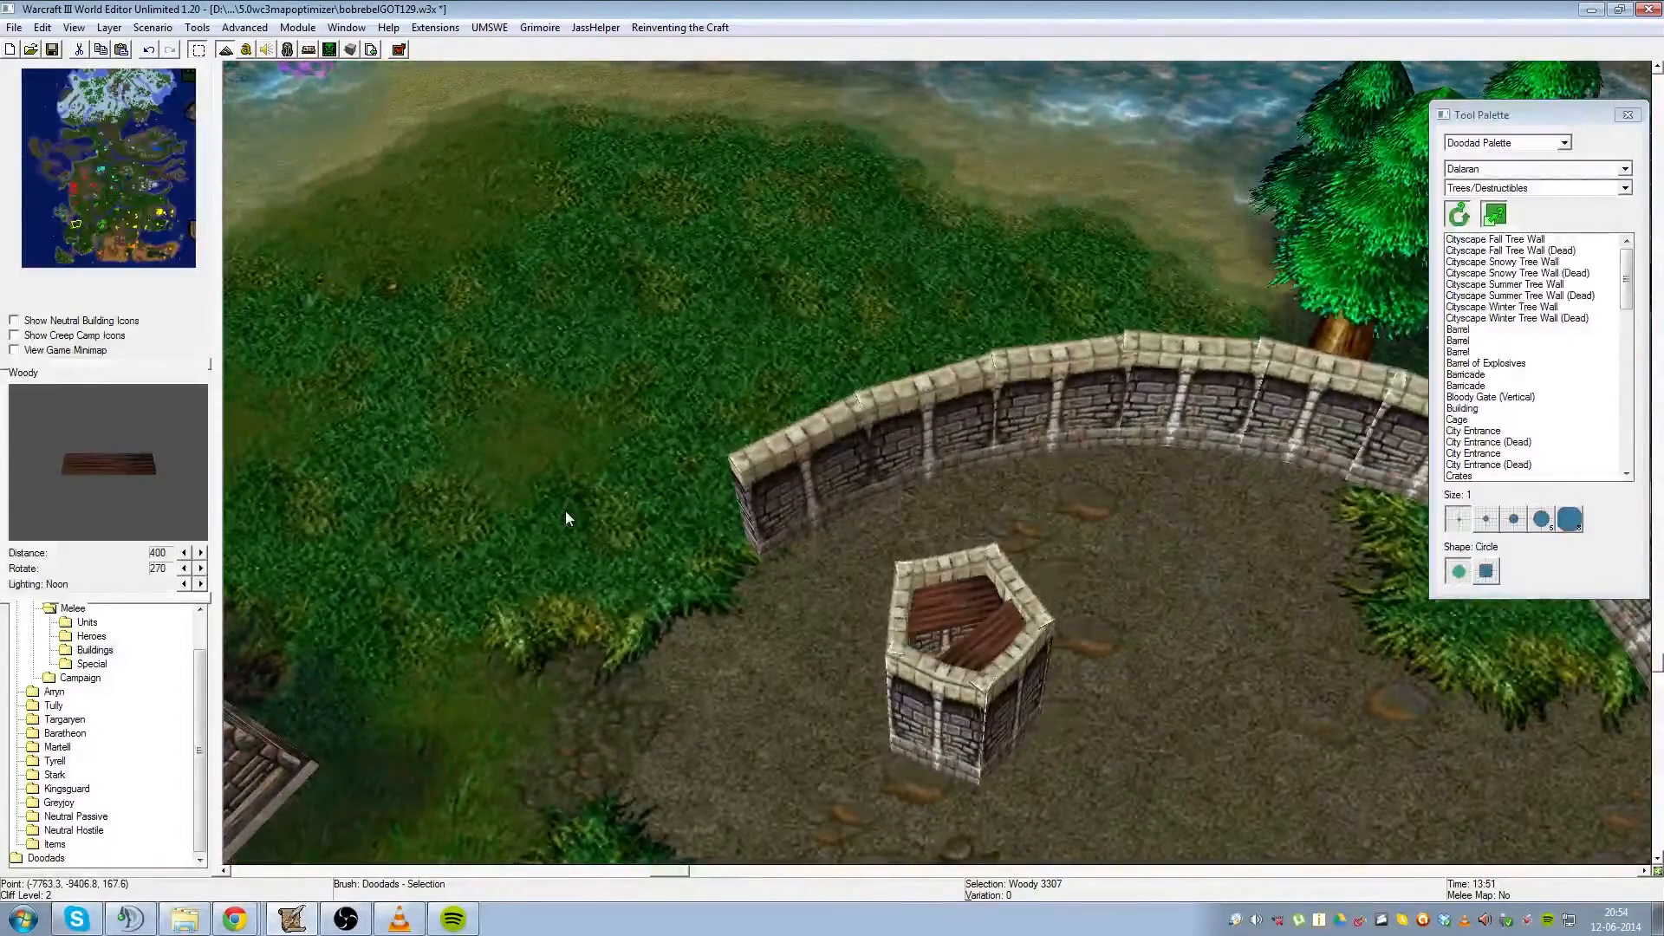
{"action": "left_click", "coordinate": [1043, 613]}
{"action": "key", "text": "ctrl+Page_Down"}
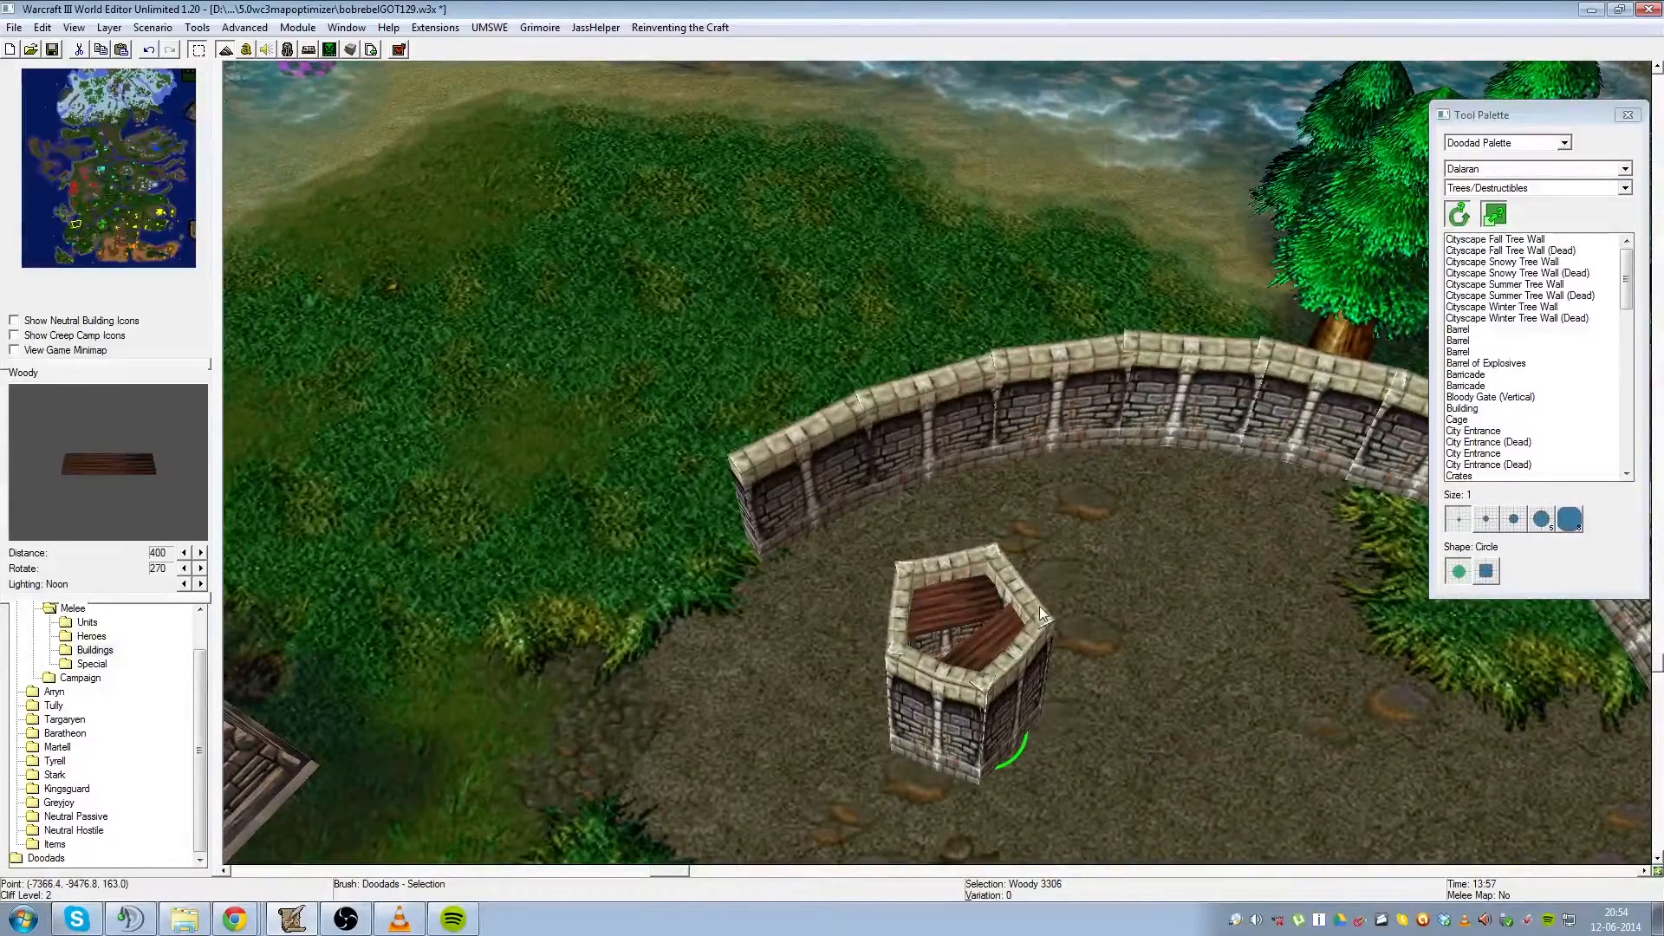
- Place a third Woody plank over the remaining gap on the west side of the tower's floor
{"action": "right_click_drag", "start_coordinate": [1115, 608], "coordinate": [1018, 787], "text": "ctrl"}
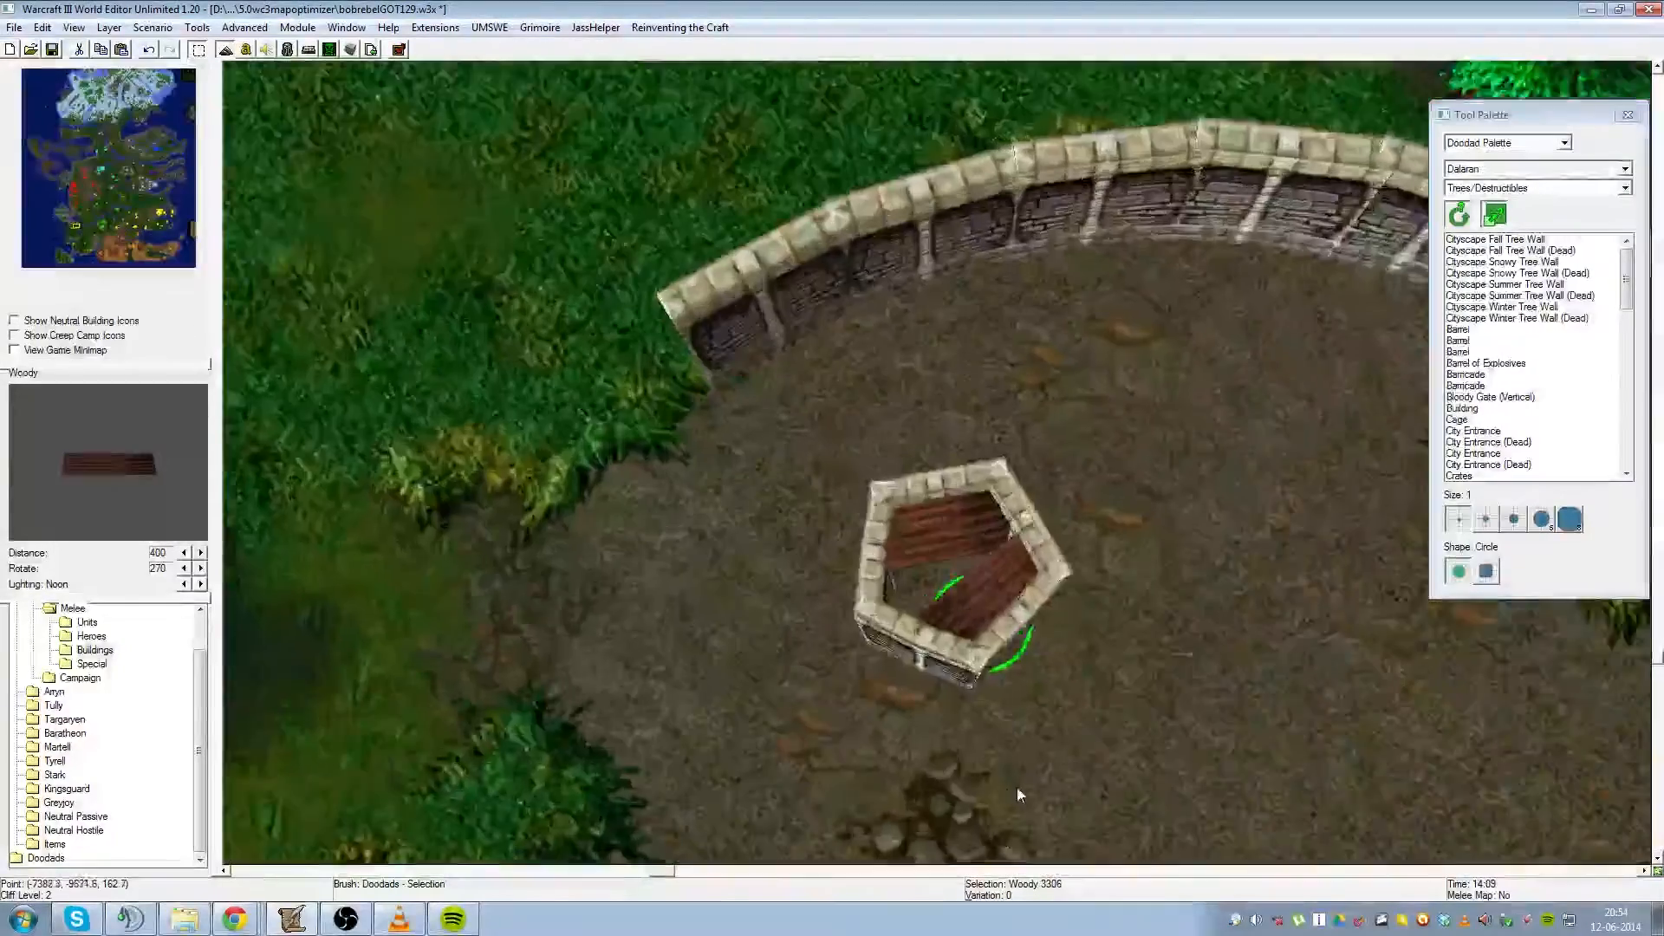
{"action": "scroll", "coordinate": [1018, 787], "scroll_direction": "up", "scroll_amount": 3}
{"action": "left_click", "coordinate": [950, 624]}
{"action": "left_click", "coordinate": [948, 623]}
{"action": "left_click_drag", "start_coordinate": [1018, 643], "coordinate": [1045, 499], "text": "ctrl"}
- Raise the third plank in small increments until it covers the gap between the other two planks
{"action": "key", "text": "ctrl+Page_Up"}
{"action": "key", "text": "ctrl+Page_Up"}
{"action": "key", "text": "ctrl+Page_Up"}
{"action": "key", "text": "ctrl+Page_Up"}
{"action": "key", "text": "ctrl+Page_Up"}
{"action": "key", "text": "ctrl+Page_Up"}
{"action": "key", "text": "ctrl+Page_Up"}
{"action": "key", "text": "ctrl+Page_Up"}
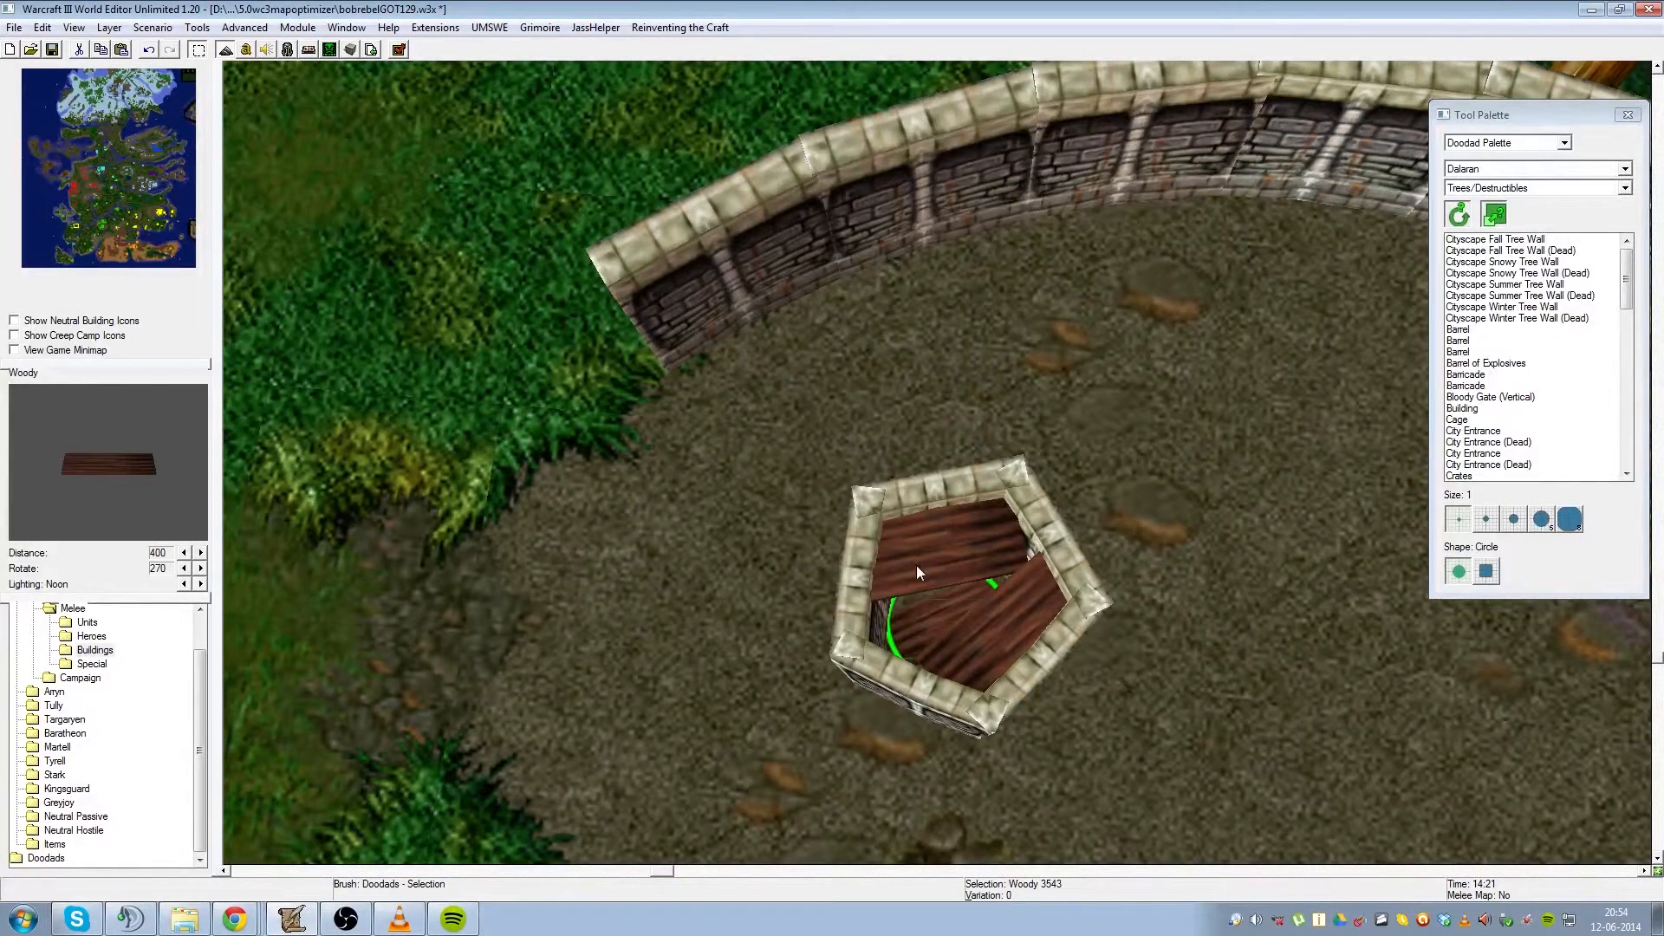
{"action": "key", "text": "ctrl+Page_Up"}
{"action": "key", "text": "ctrl+Page_Up"}
{"action": "key", "text": "ctrl+Page_Up"}
{"action": "key", "text": "ctrl+Page_Up"}
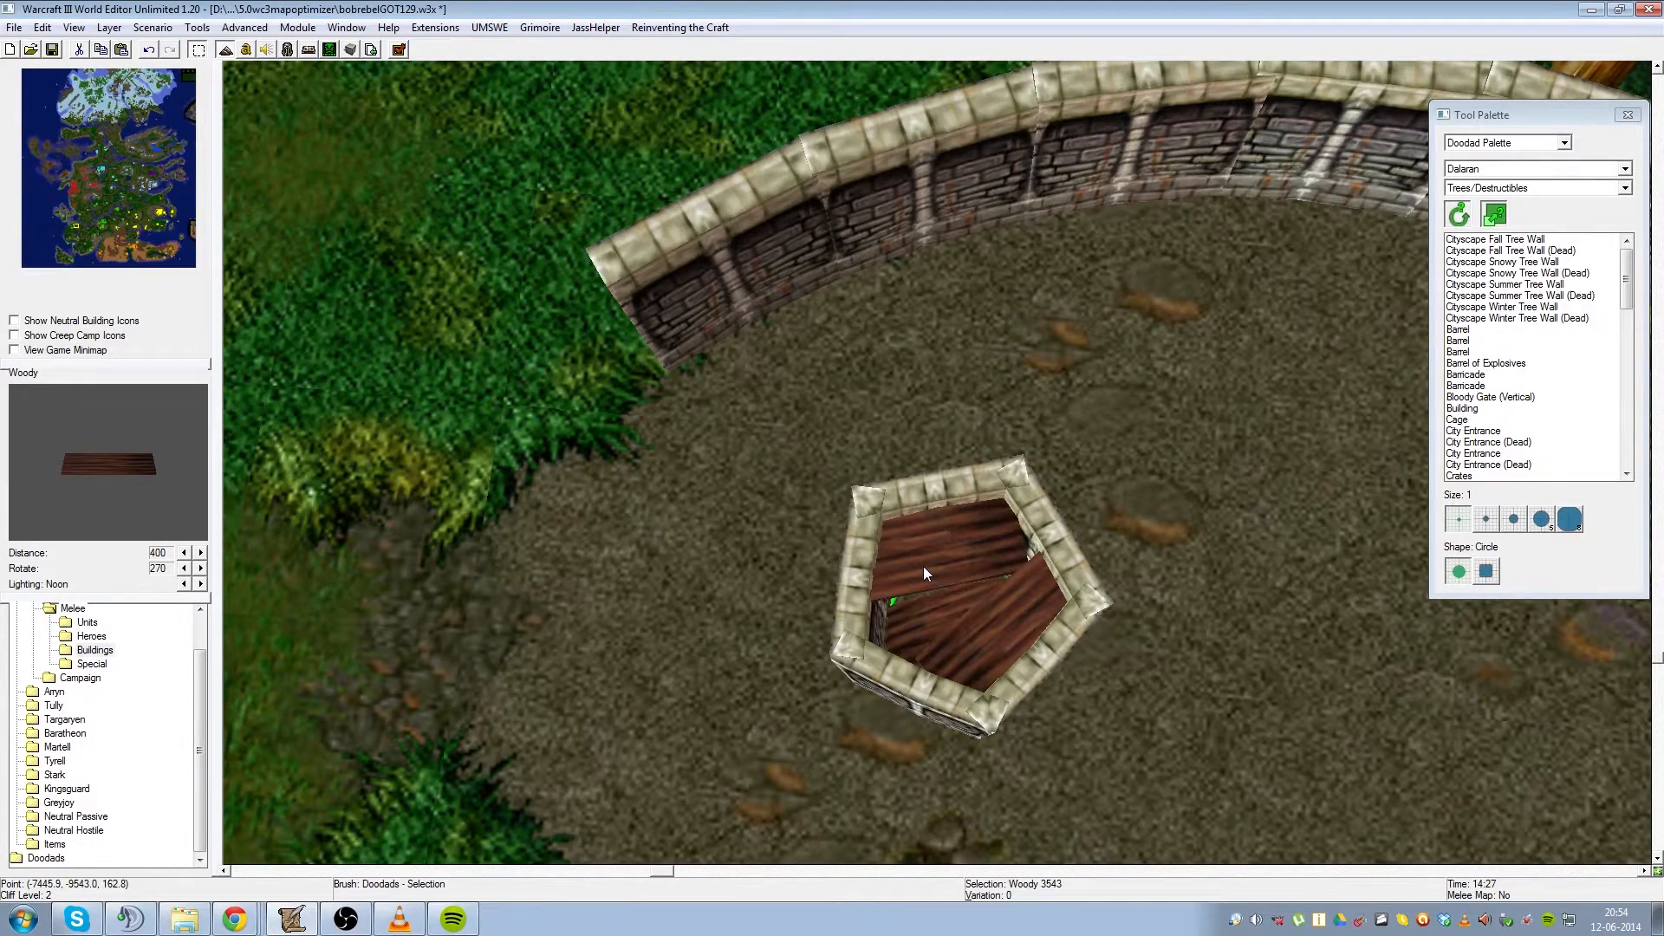
{"action": "key", "text": "ctrl+Page_Up"}
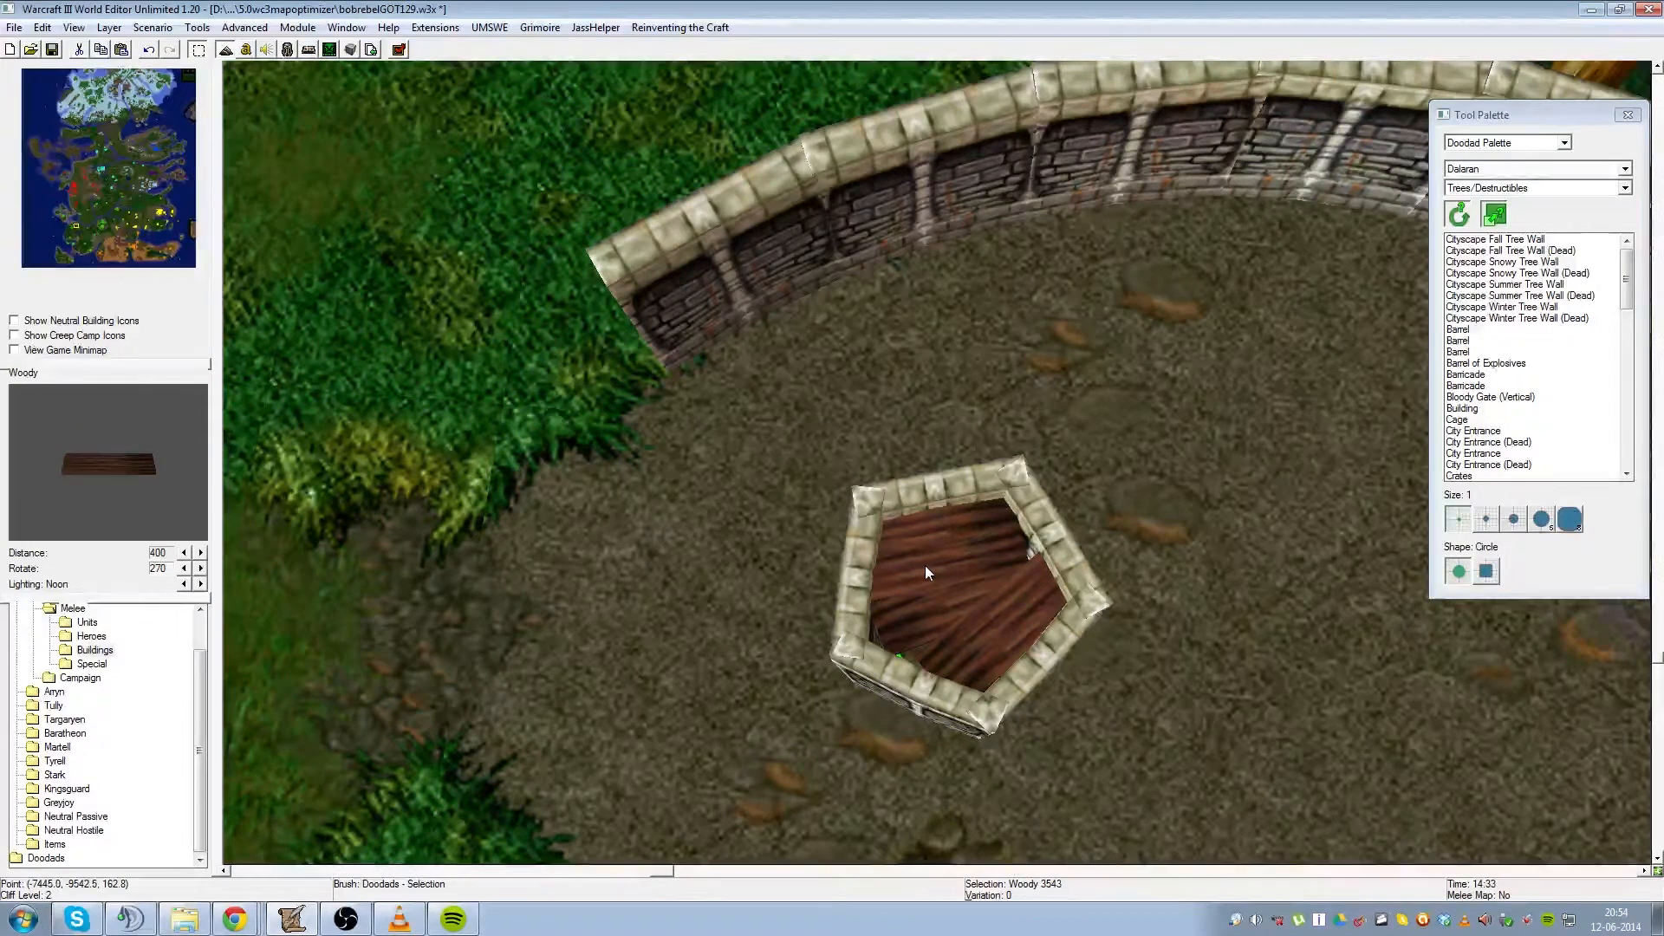
{"action": "key", "text": "ctrl+Page_Up"}
{"action": "key", "text": "ctrl+Page_Up"}
{"action": "key", "text": "ctrl+Page_Up"}
{"action": "key", "text": "ctrl+Page_Up"}
{"action": "key", "text": "ctrl+Page_Up"}
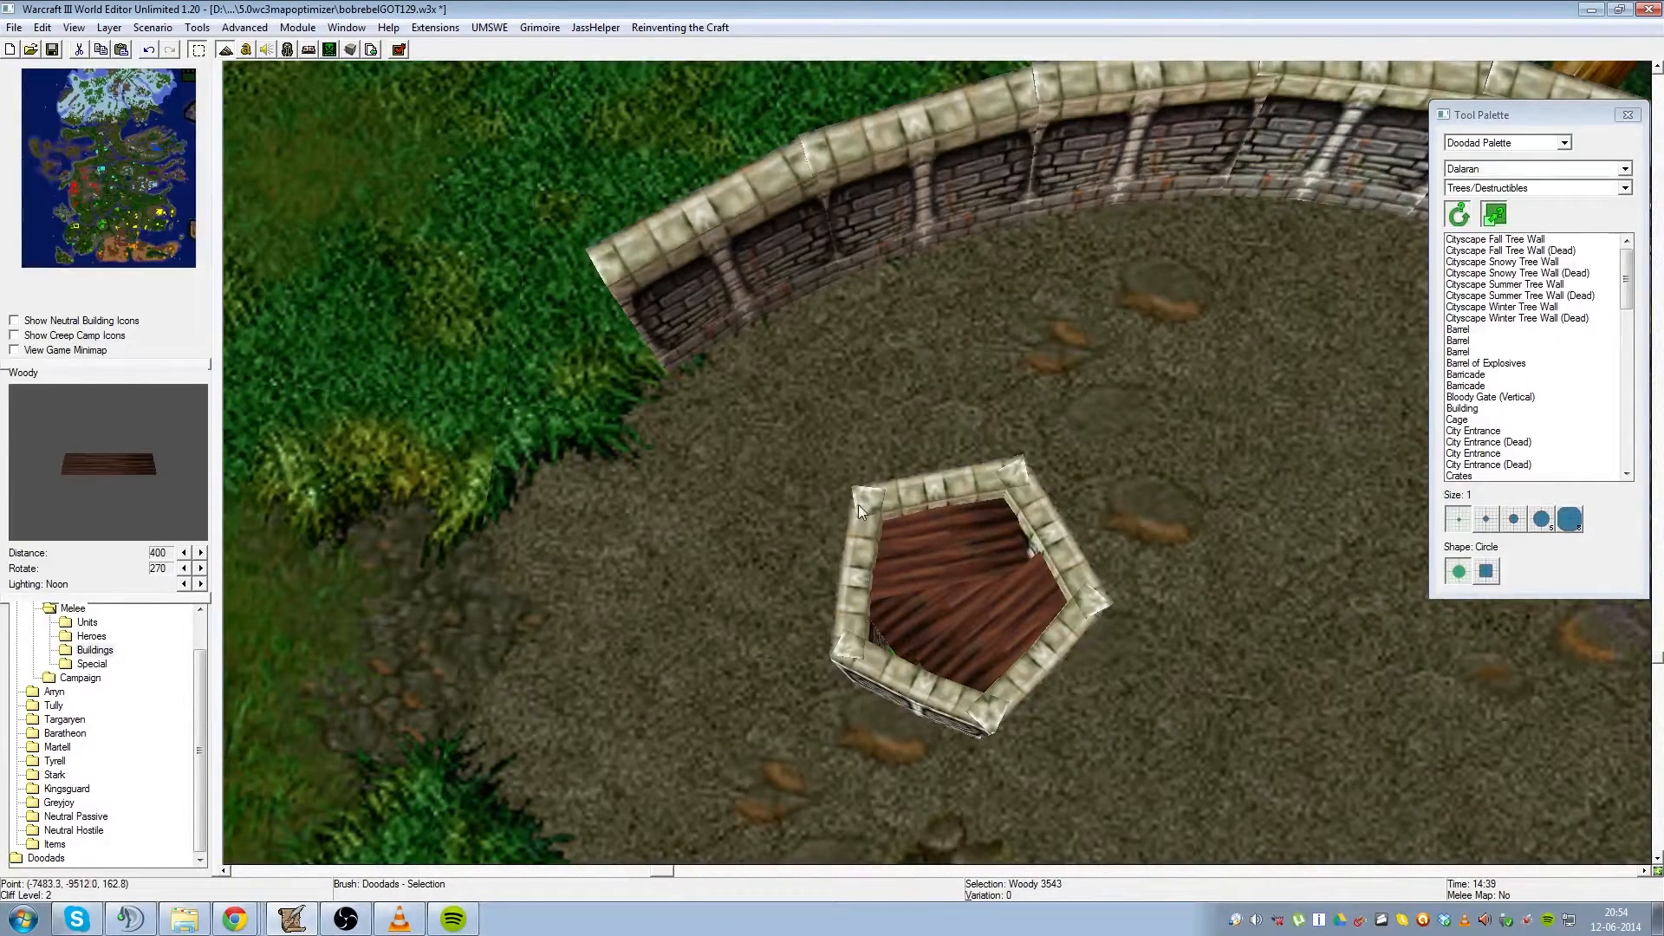
{"action": "key", "text": "ctrl+Page_Up"}
{"action": "key", "text": "ctrl+Page_Up"}
{"action": "scroll", "coordinate": [961, 656], "scroll_direction": "up", "scroll_amount": 2}
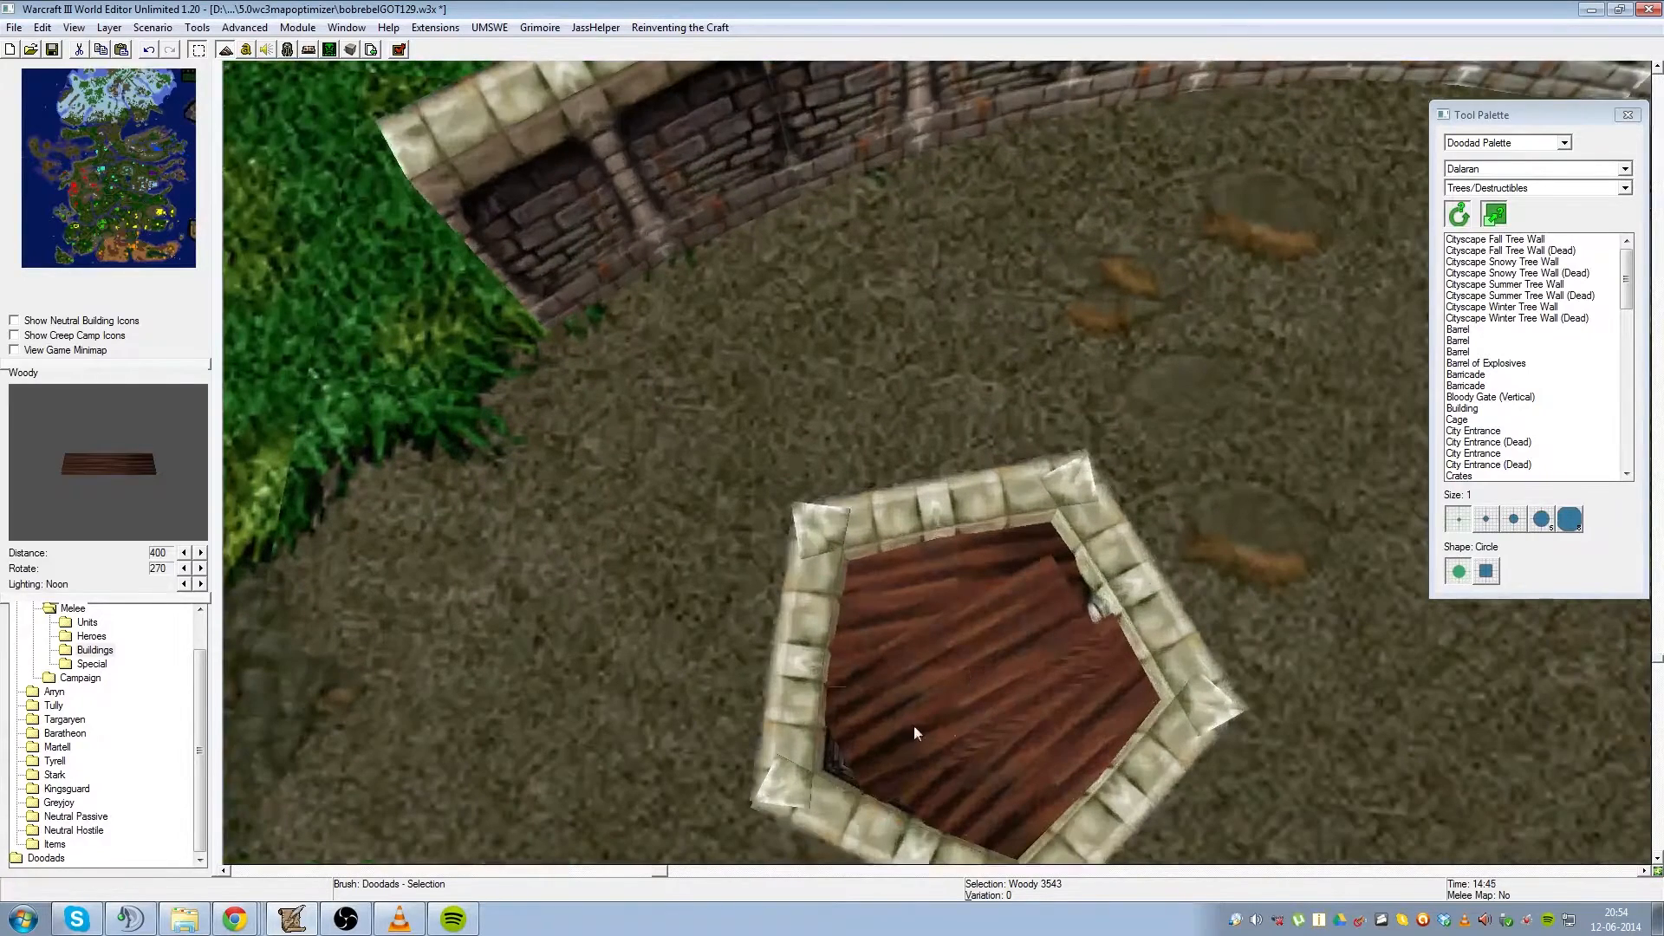
- Fine-tune the third plank's height, lowering and raising it against the two neighbouring planks
{"action": "key", "text": "ctrl+Page_Down"}
{"action": "key", "text": "ctrl+Page_Down"}
{"action": "key", "text": "ctrl+Page_Down"}
{"action": "key", "text": "ctrl+Page_Down"}
{"action": "key", "text": "ctrl+Page_Down"}
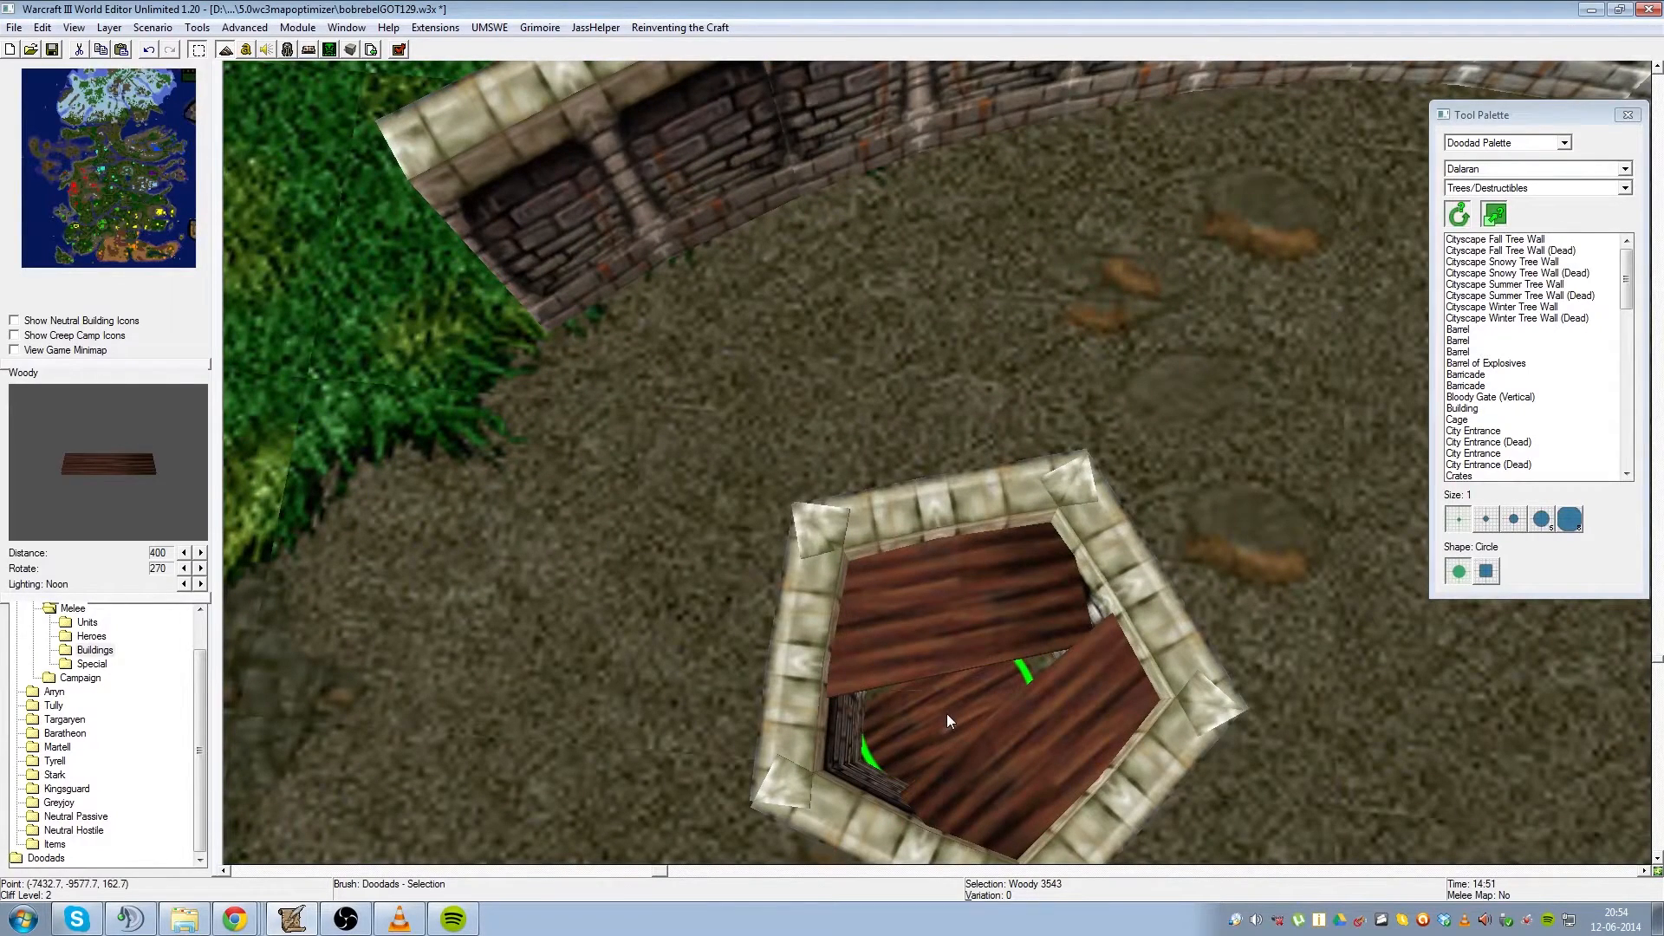
{"action": "key", "text": "ctrl+Page_Up"}
{"action": "key", "text": "ctrl+Page_Up"}
{"action": "key", "text": "ctrl+Page_Up"}
{"action": "key", "text": "ctrl+Page_Up"}
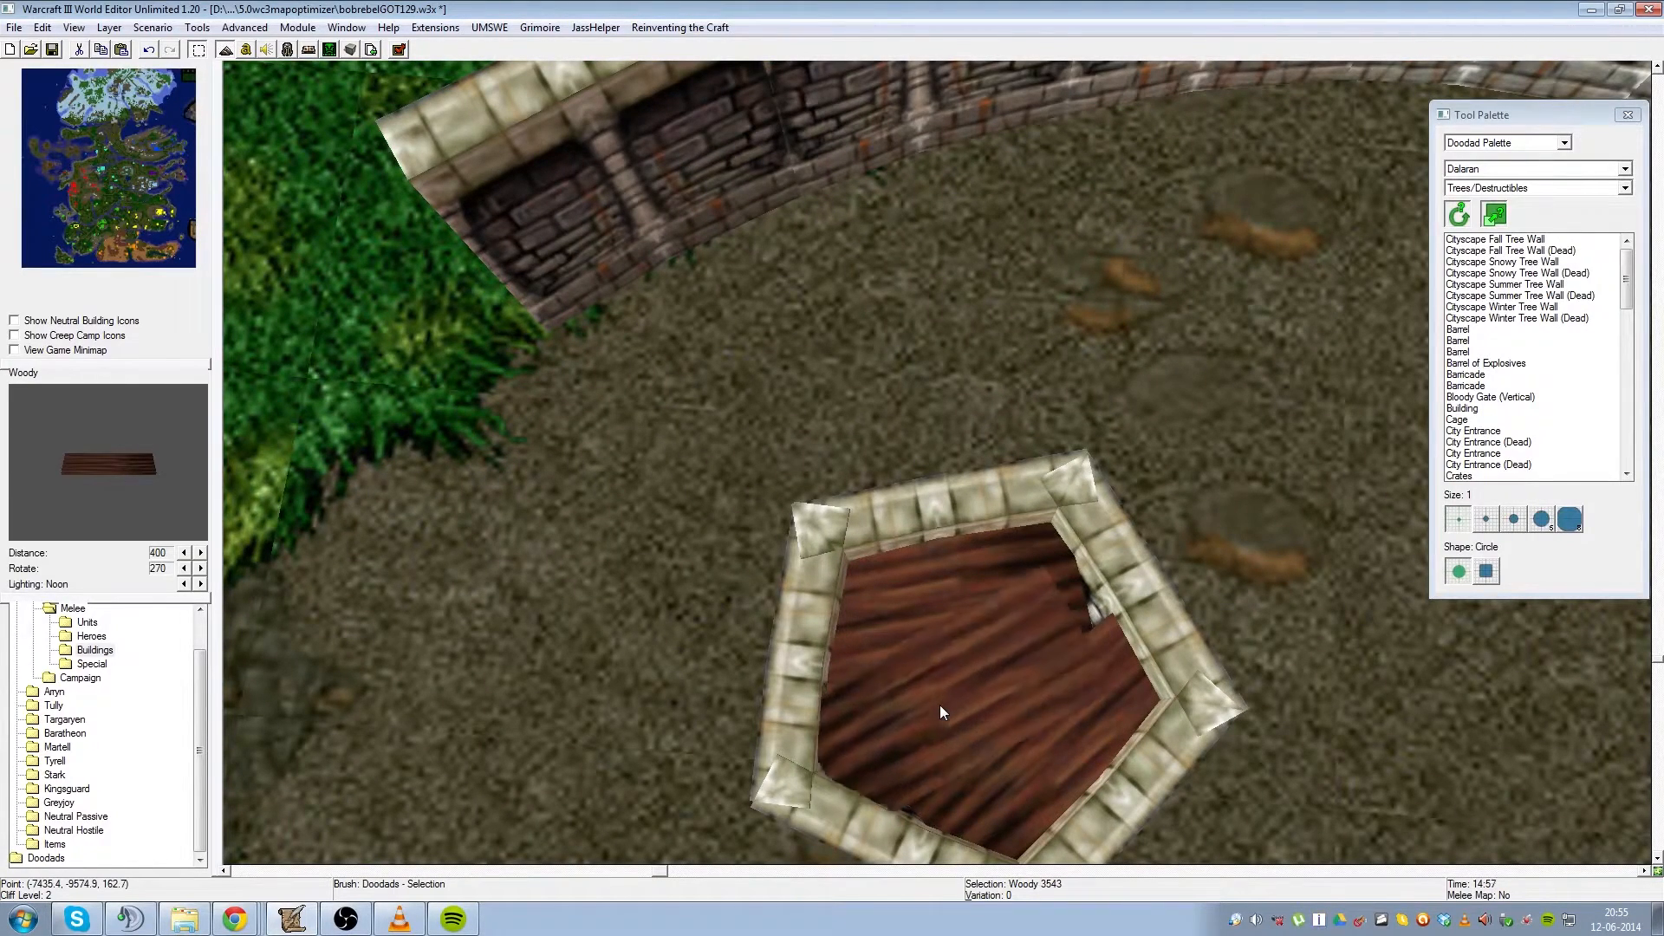
{"action": "key", "text": "ctrl+Page_Down"}
{"action": "key", "text": "ctrl+Page_Down"}
{"action": "key", "text": "ctrl+Page_Down"}
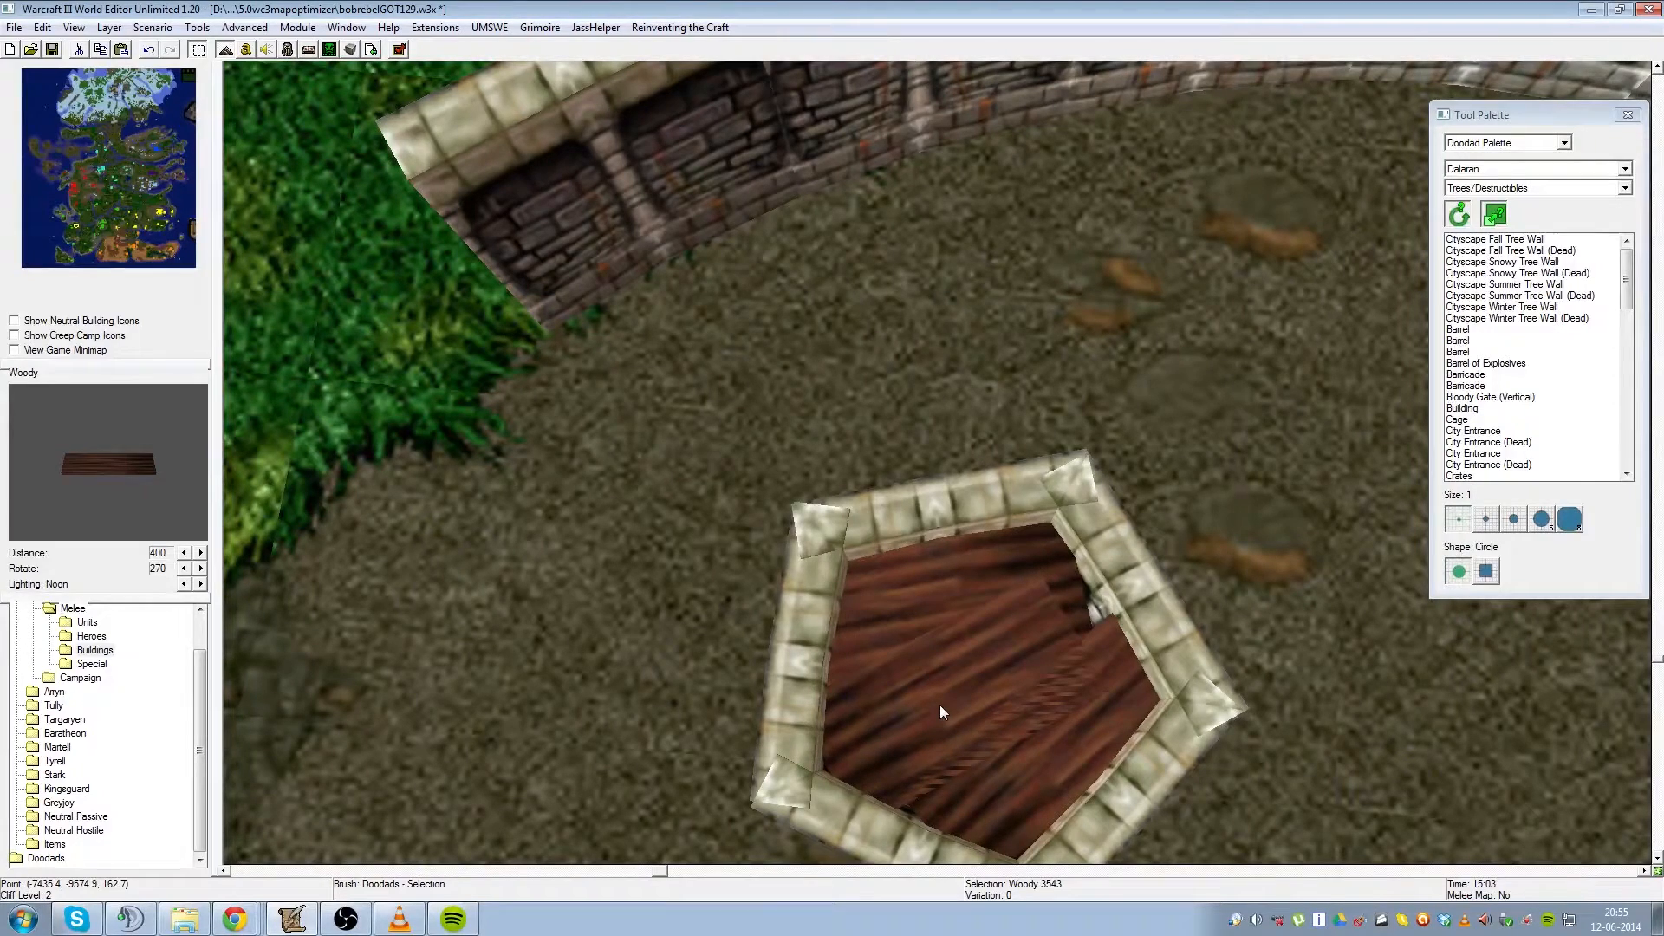
- Lower the third plank slightly so that it sits just beneath the other two planks
{"action": "right_click_drag", "start_coordinate": [933, 682], "coordinate": [1037, 541], "text": "ctrl"}
{"action": "left_click", "coordinate": [1078, 549]}
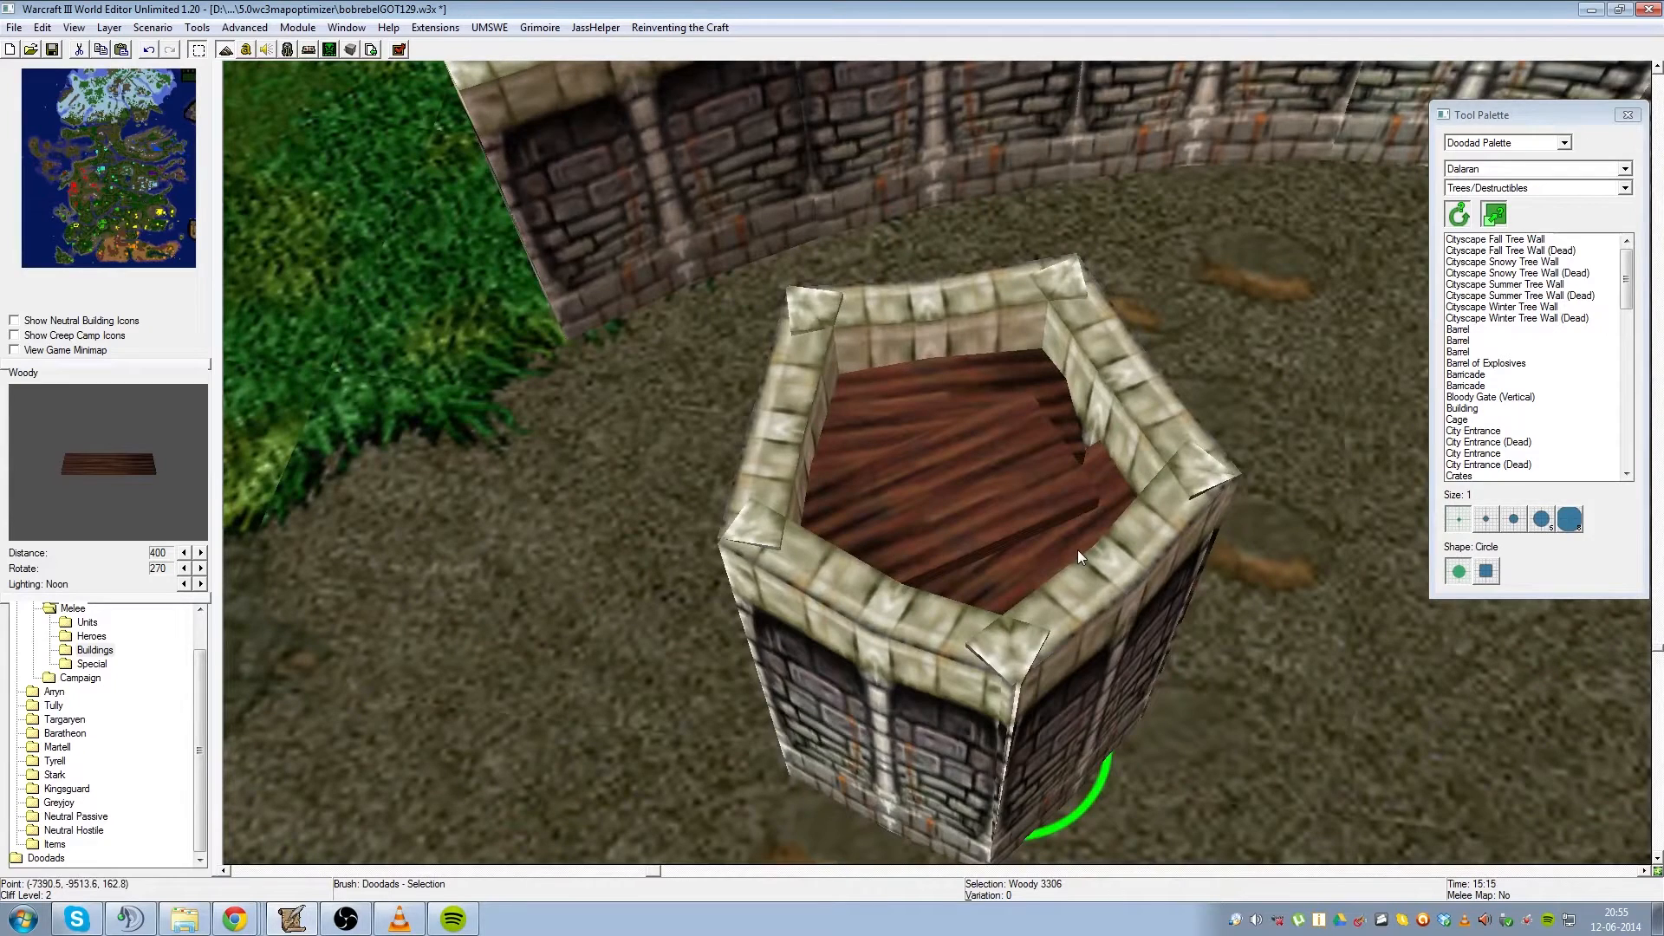
{"action": "left_click", "coordinate": [944, 476]}
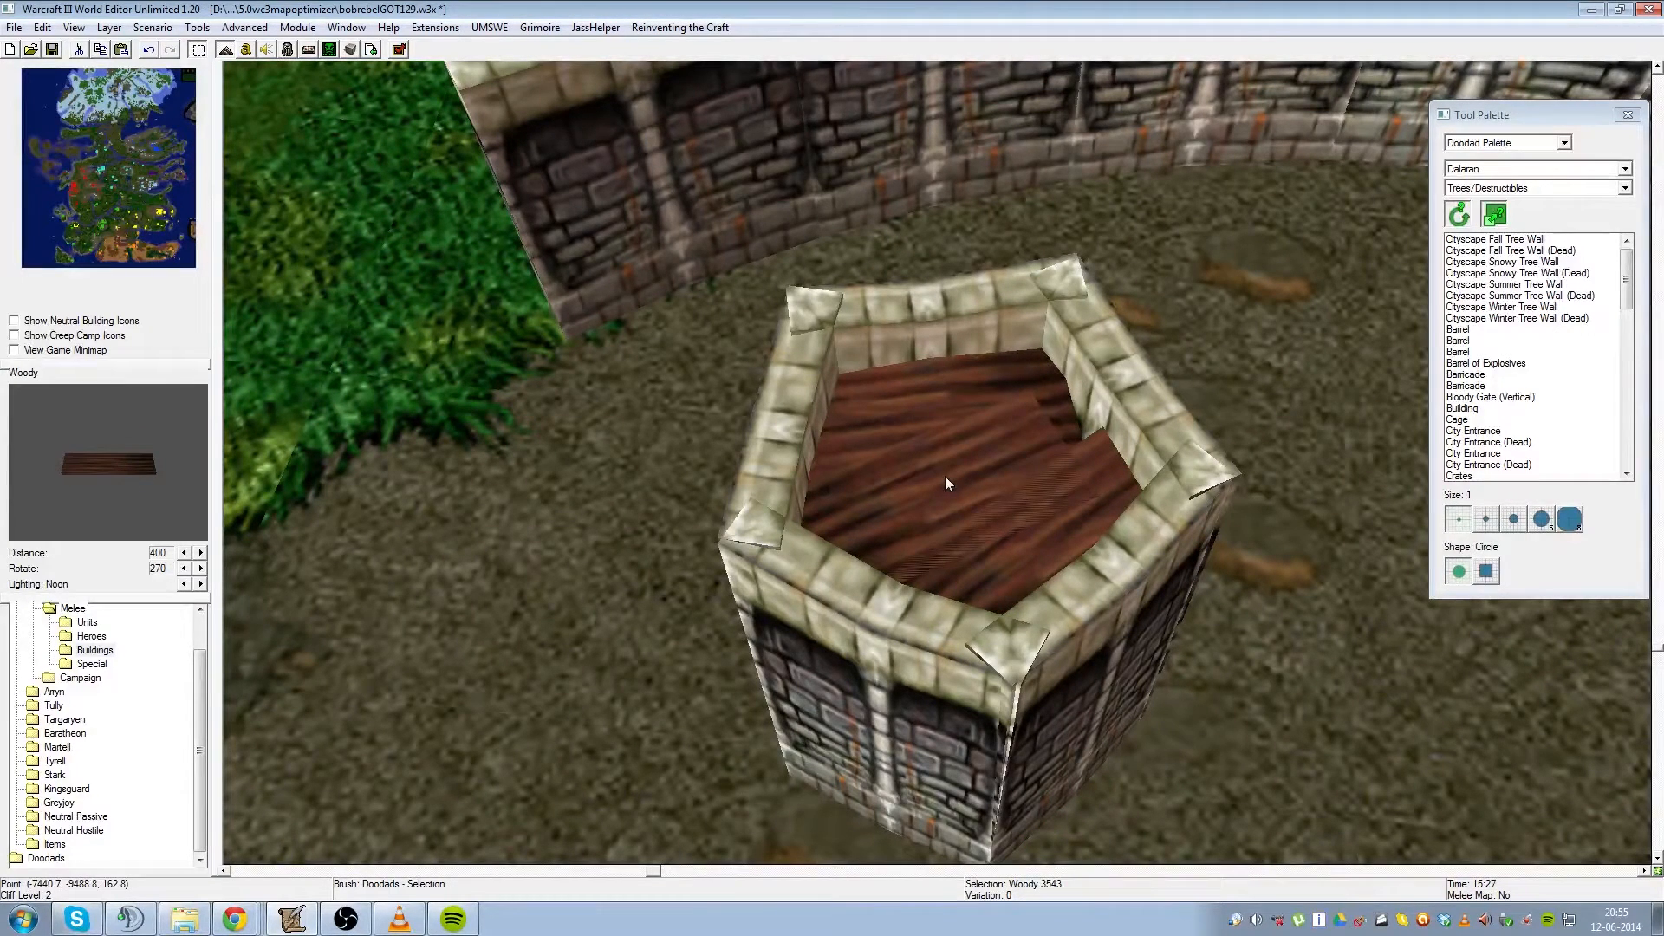
{"action": "key", "text": "ctrl+Page_Down"}
{"action": "key", "text": "ctrl+Page_Down"}
{"action": "key", "text": "ctrl+Page_Down"}
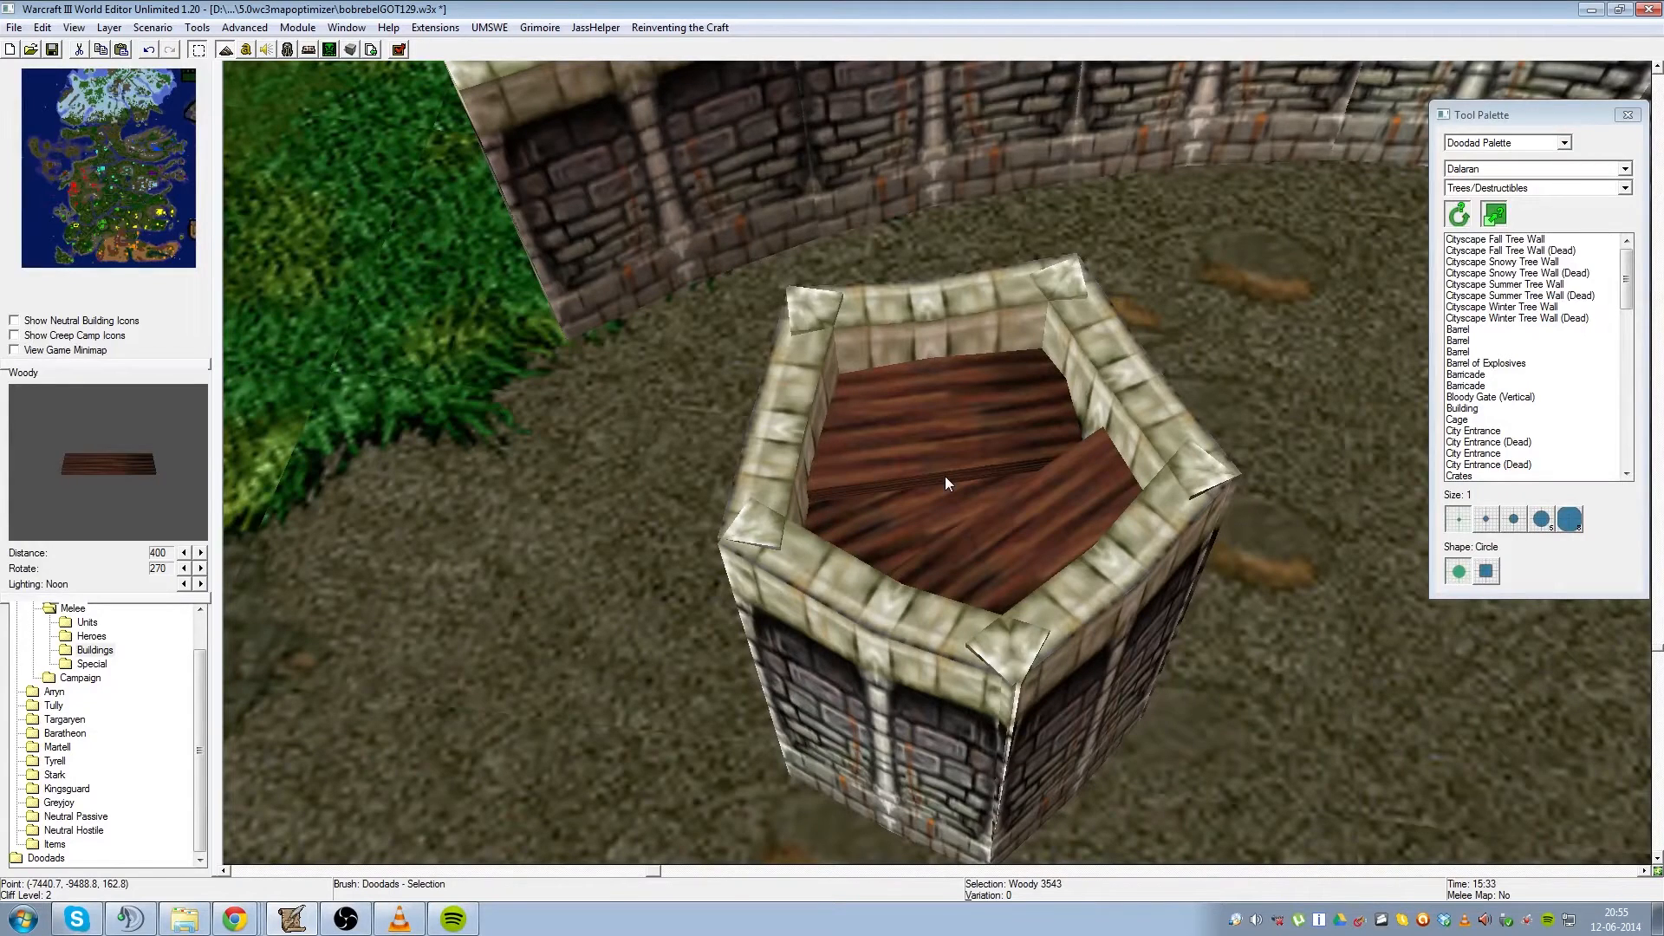
- Raise the third plank above the tower's rim and lower it back to floor level
{"action": "key", "text": "ctrl+Page_Up"}
{"action": "key", "text": "ctrl+Page_Up"}
{"action": "key", "text": "ctrl+Page_Up"}
{"action": "key", "text": "ctrl+Page_Up"}
{"action": "key", "text": "ctrl+Page_Up"}
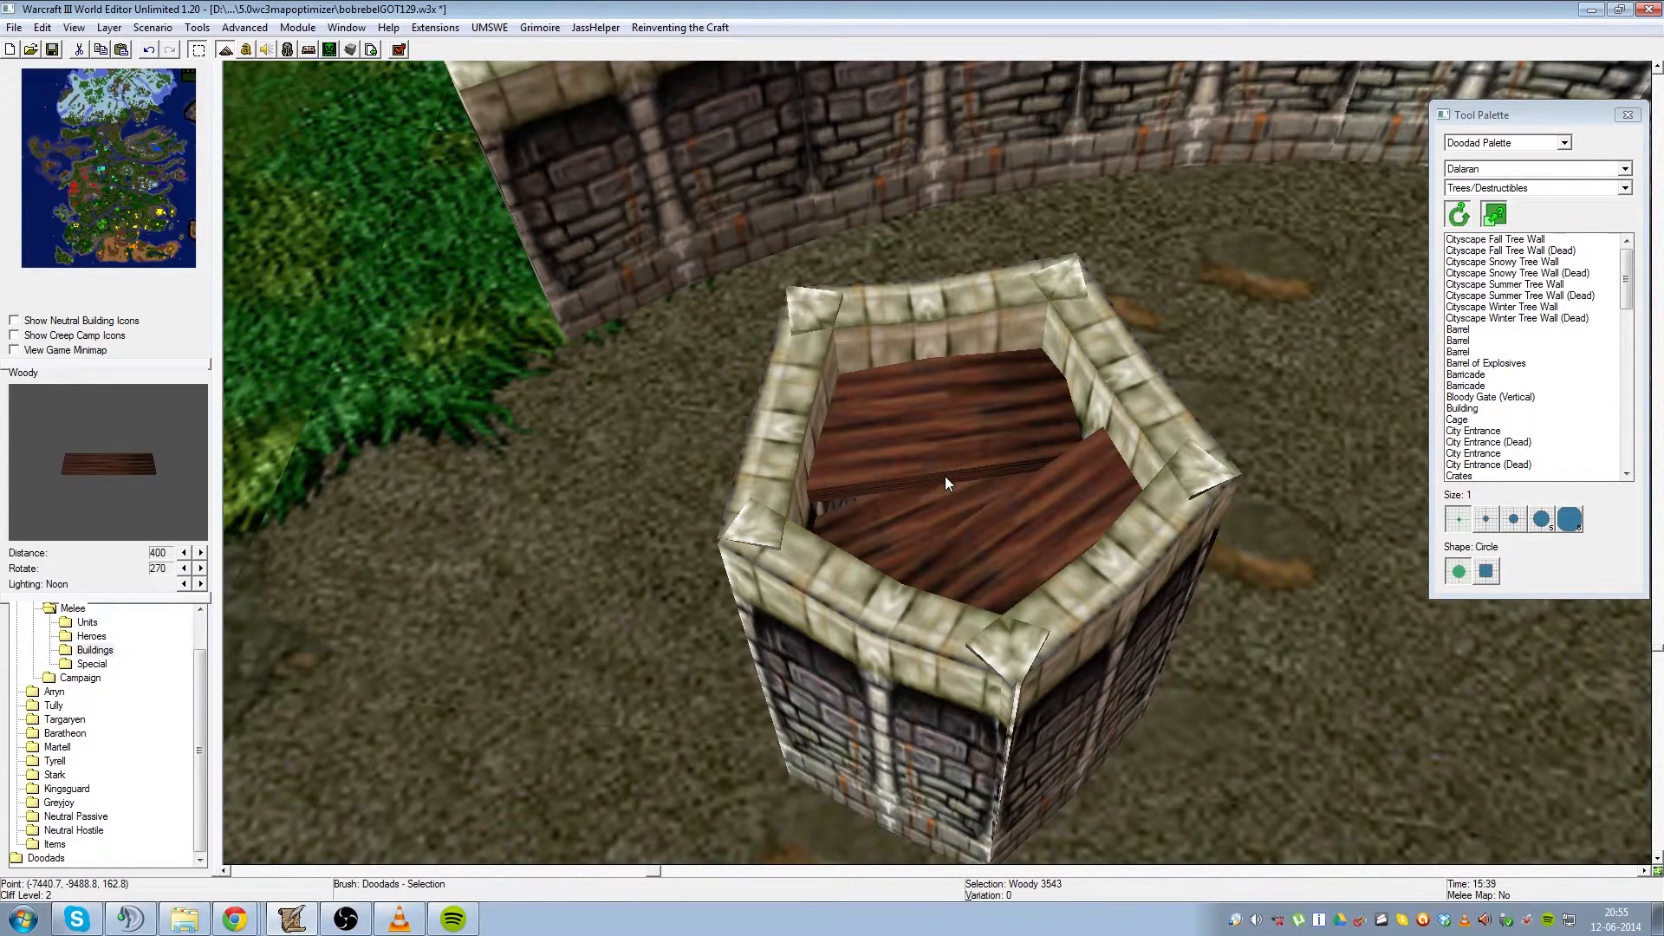
{"action": "key", "text": "ctrl+Page_Up"}
{"action": "key", "text": "ctrl+Page_Up"}
{"action": "key", "text": "ctrl+Page_Up"}
{"action": "key", "text": "ctrl+Page_Up"}
{"action": "key", "text": "ctrl+Page_Up"}
{"action": "key", "text": "ctrl+Page_Up"}
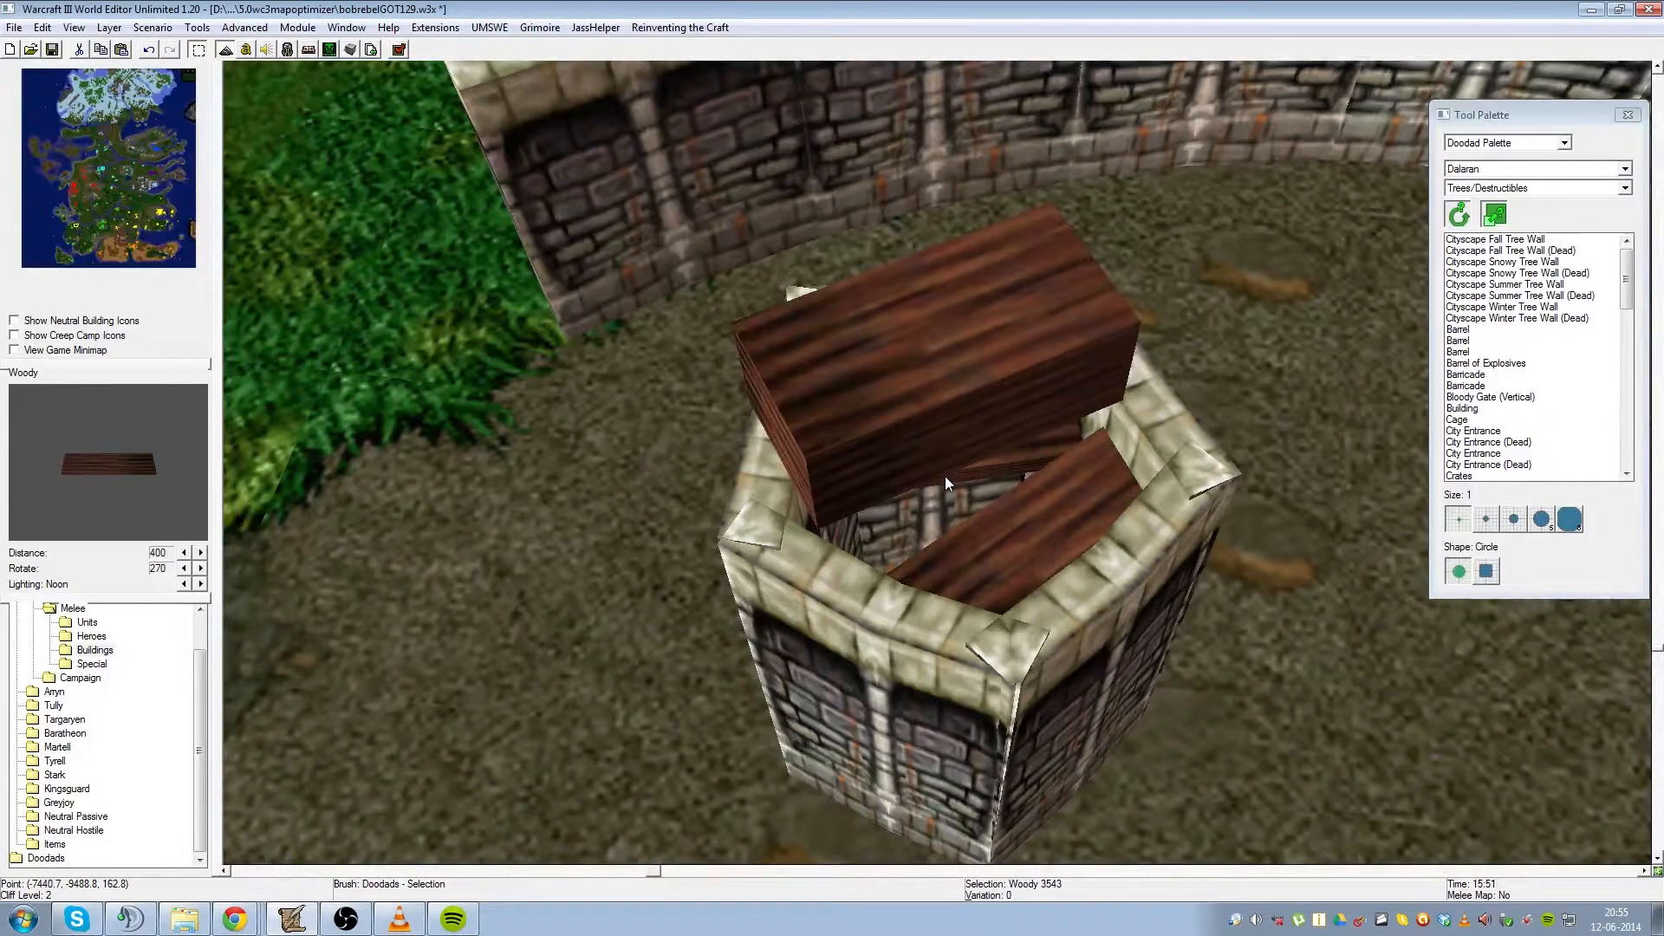
{"action": "key", "text": "ctrl+Page_Down"}
{"action": "key", "text": "ctrl+Page_Down"}
{"action": "key", "text": "ctrl+Page_Down"}
{"action": "key", "text": "ctrl+Page_Down"}
{"action": "key", "text": "ctrl+Page_Down"}
{"action": "key", "text": "ctrl+Page_Down"}
{"action": "key", "text": "ctrl+Page_Down"}
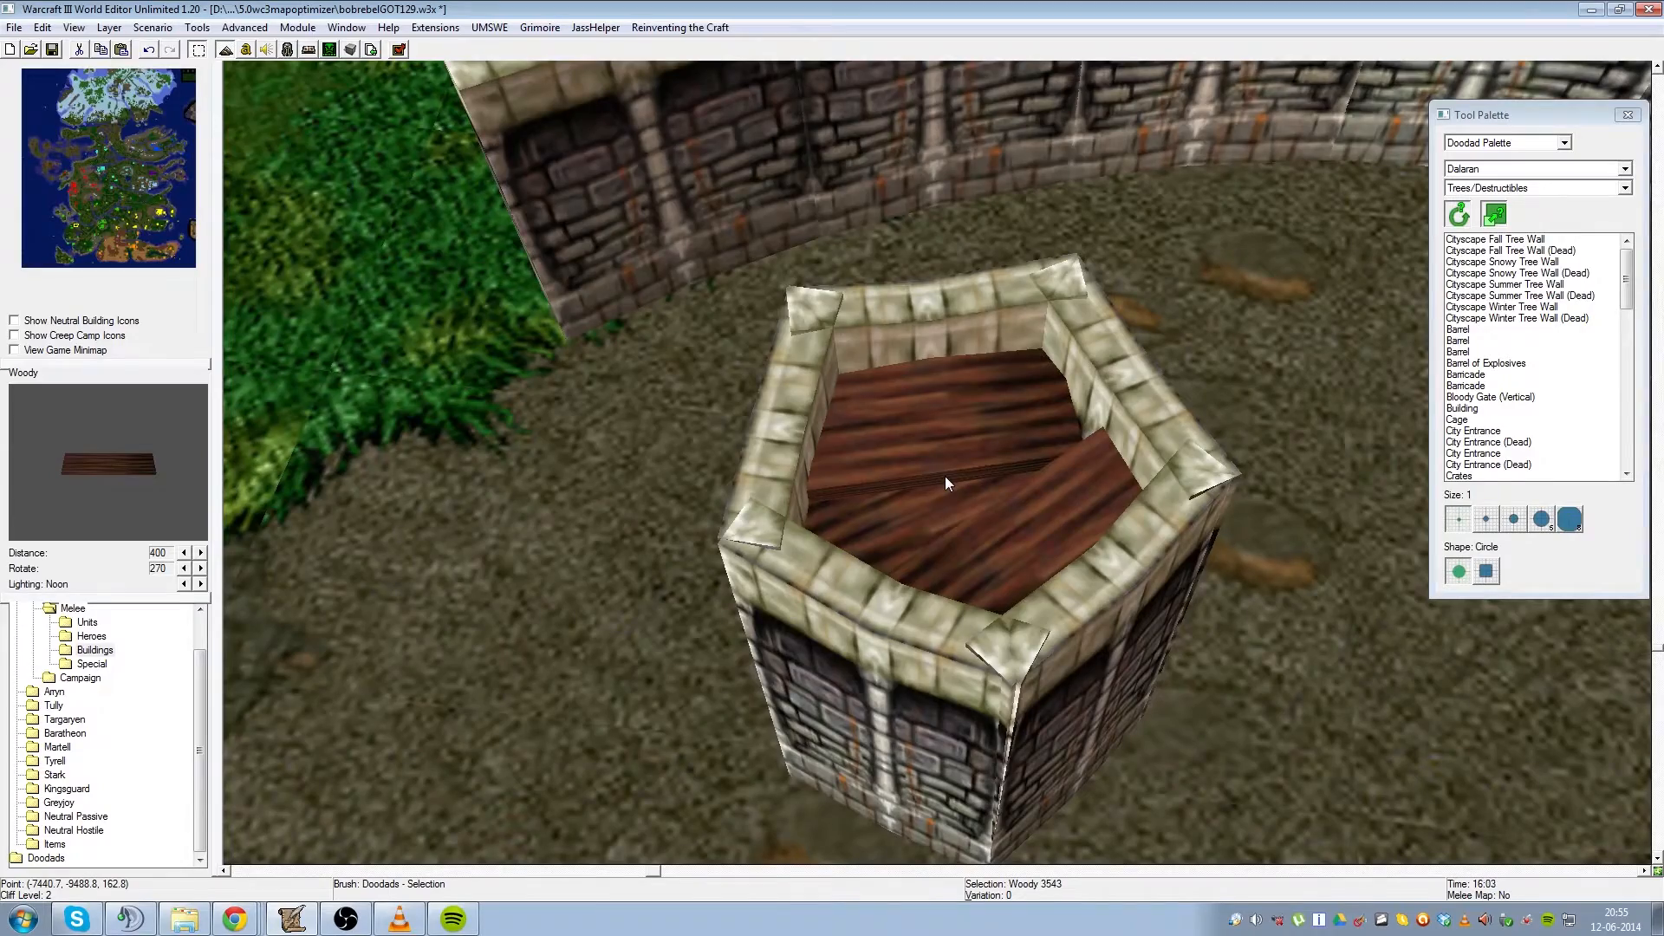
- Inspect the plank floor inside the pentagonal tower from above and at an angle
{"action": "scroll", "coordinate": [945, 476], "scroll_direction": "down", "scroll_amount": 3}
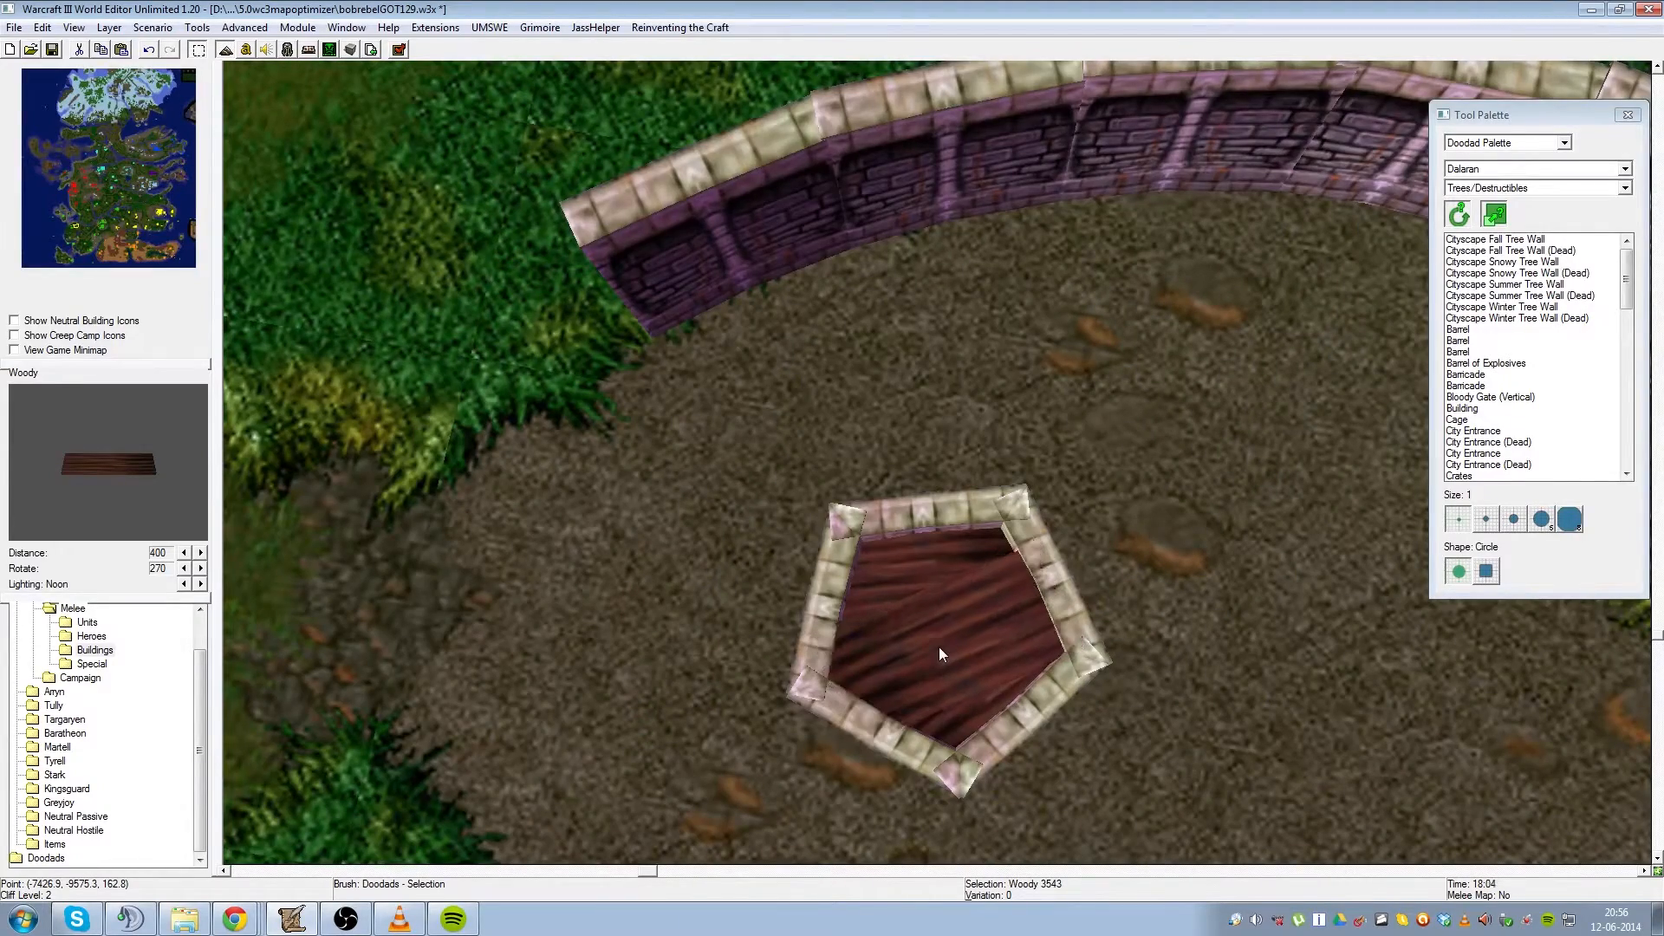
{"action": "right_click_drag", "start_coordinate": [992, 642], "coordinate": [1092, 624], "text": "ctrl"}
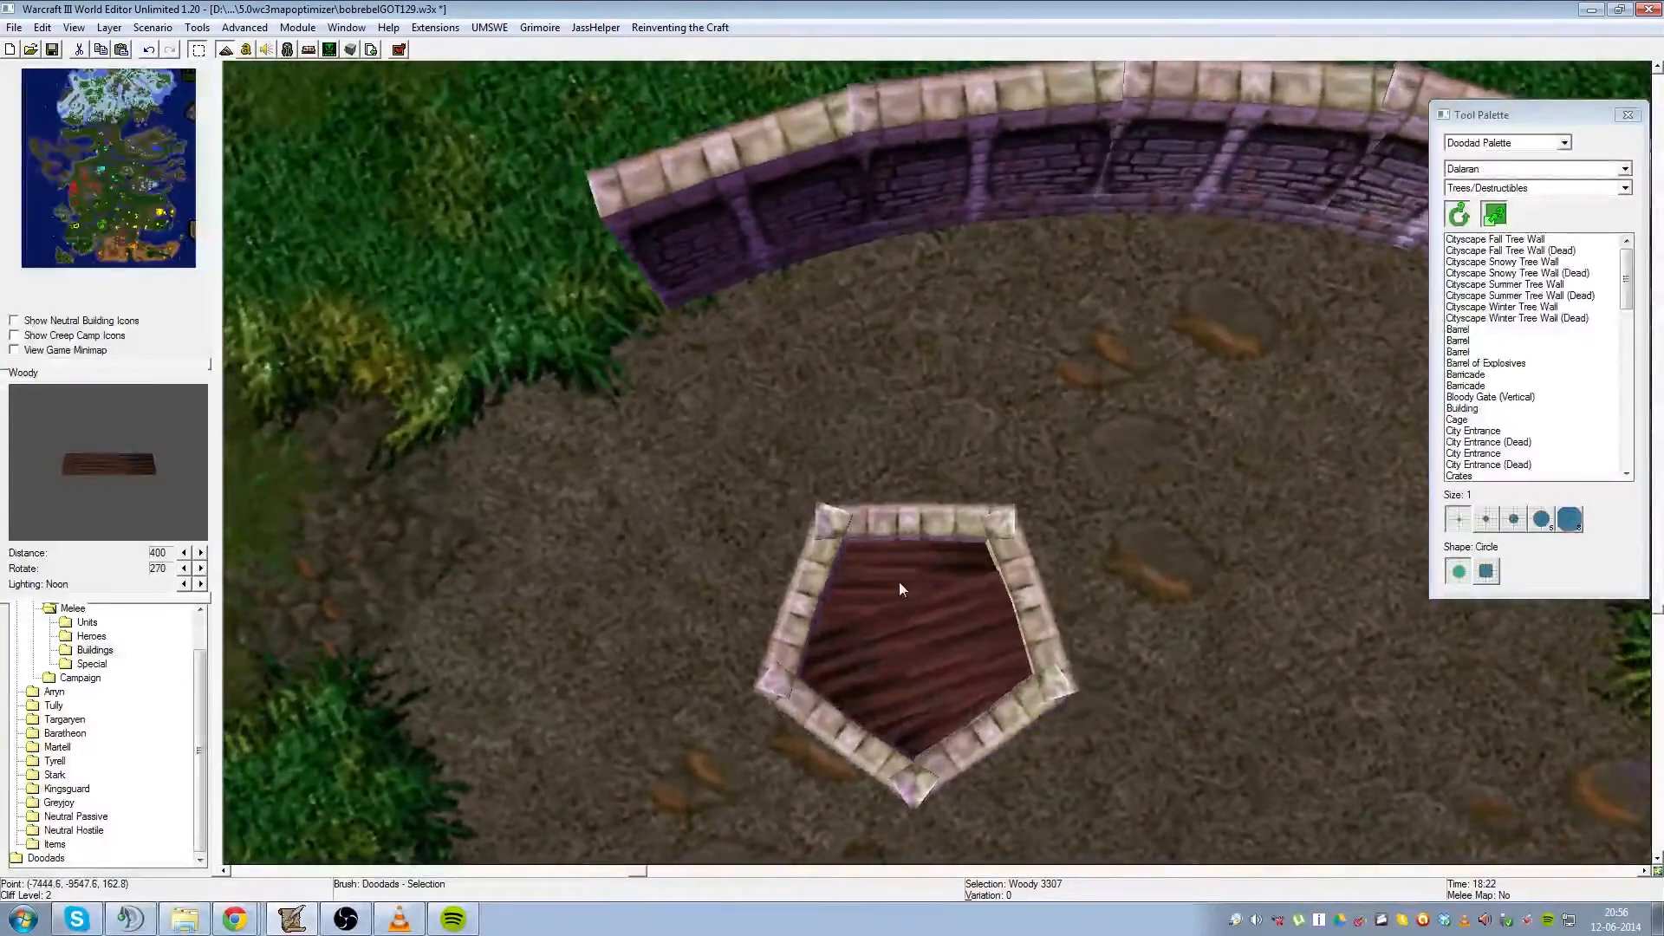
{"action": "right_click_drag", "start_coordinate": [1129, 679], "coordinate": [992, 434], "text": "ctrl"}
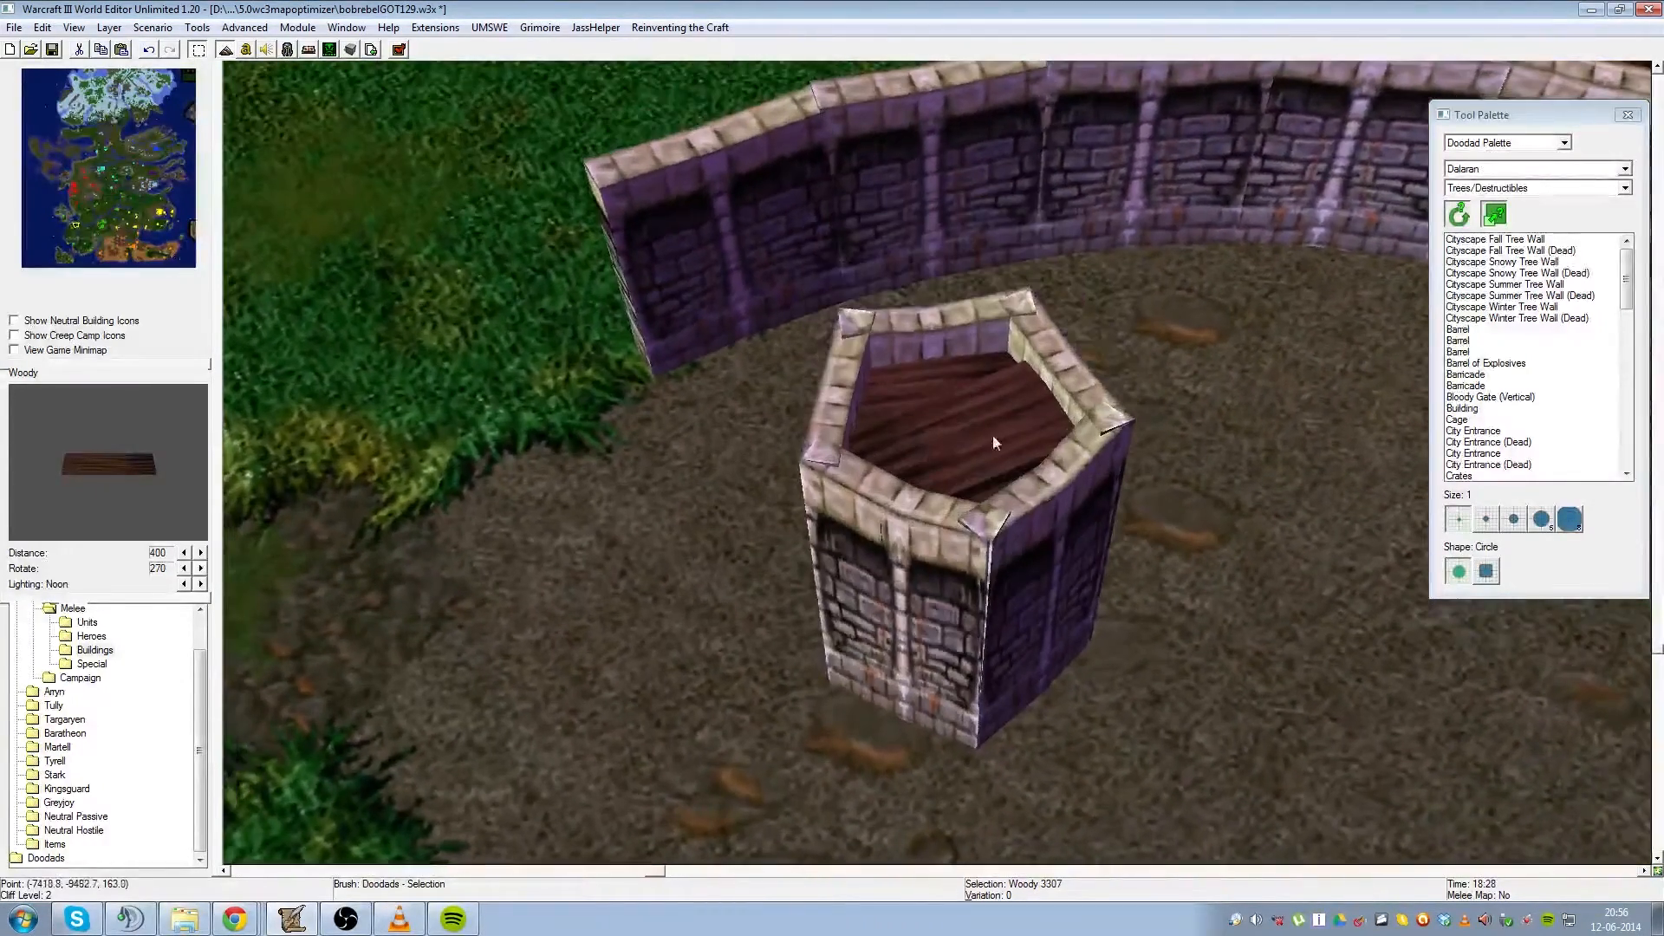
- Lower another of the pentagonal tower's floor planks slightly against its neighbours and clear the selection
{"action": "key", "text": "ctrl+Page_Down"}
{"action": "key", "text": "ctrl+Page_Down"}
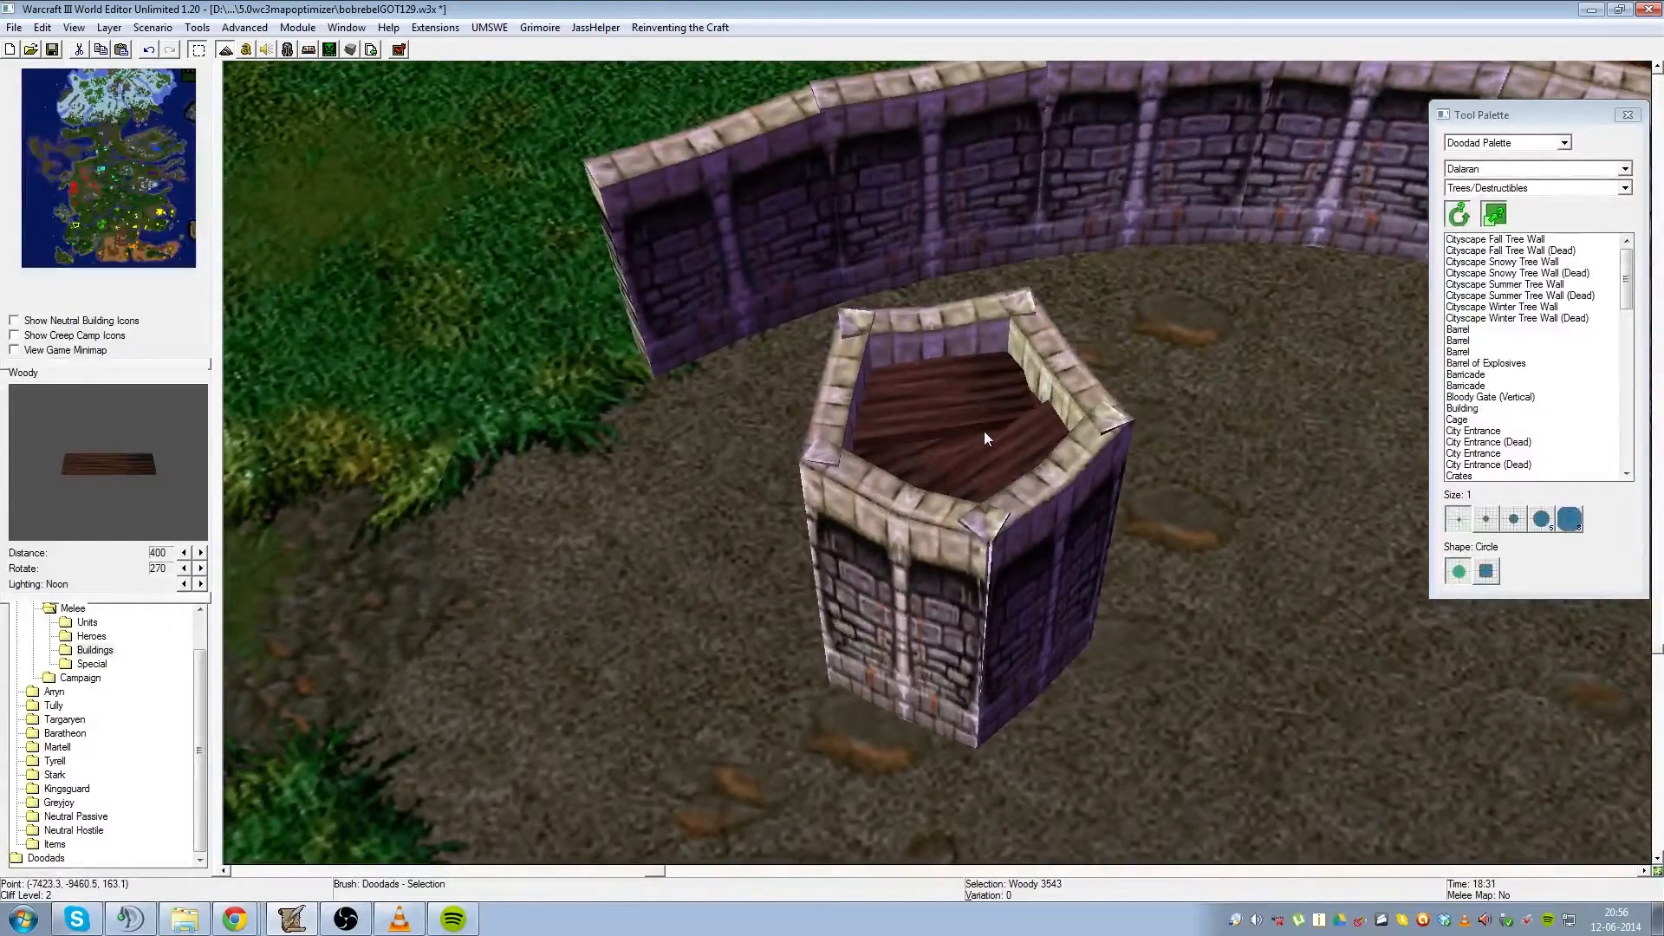
{"action": "left_click", "coordinate": [1274, 416]}
{"action": "scroll", "coordinate": [1245, 525], "scroll_direction": "down", "scroll_amount": 1}
{"action": "right_click_drag", "start_coordinate": [1244, 526], "coordinate": [1275, 456], "text": "ctrl"}
{"action": "right_click_drag", "start_coordinate": [1208, 485], "coordinate": [1298, 587], "text": "ctrl"}
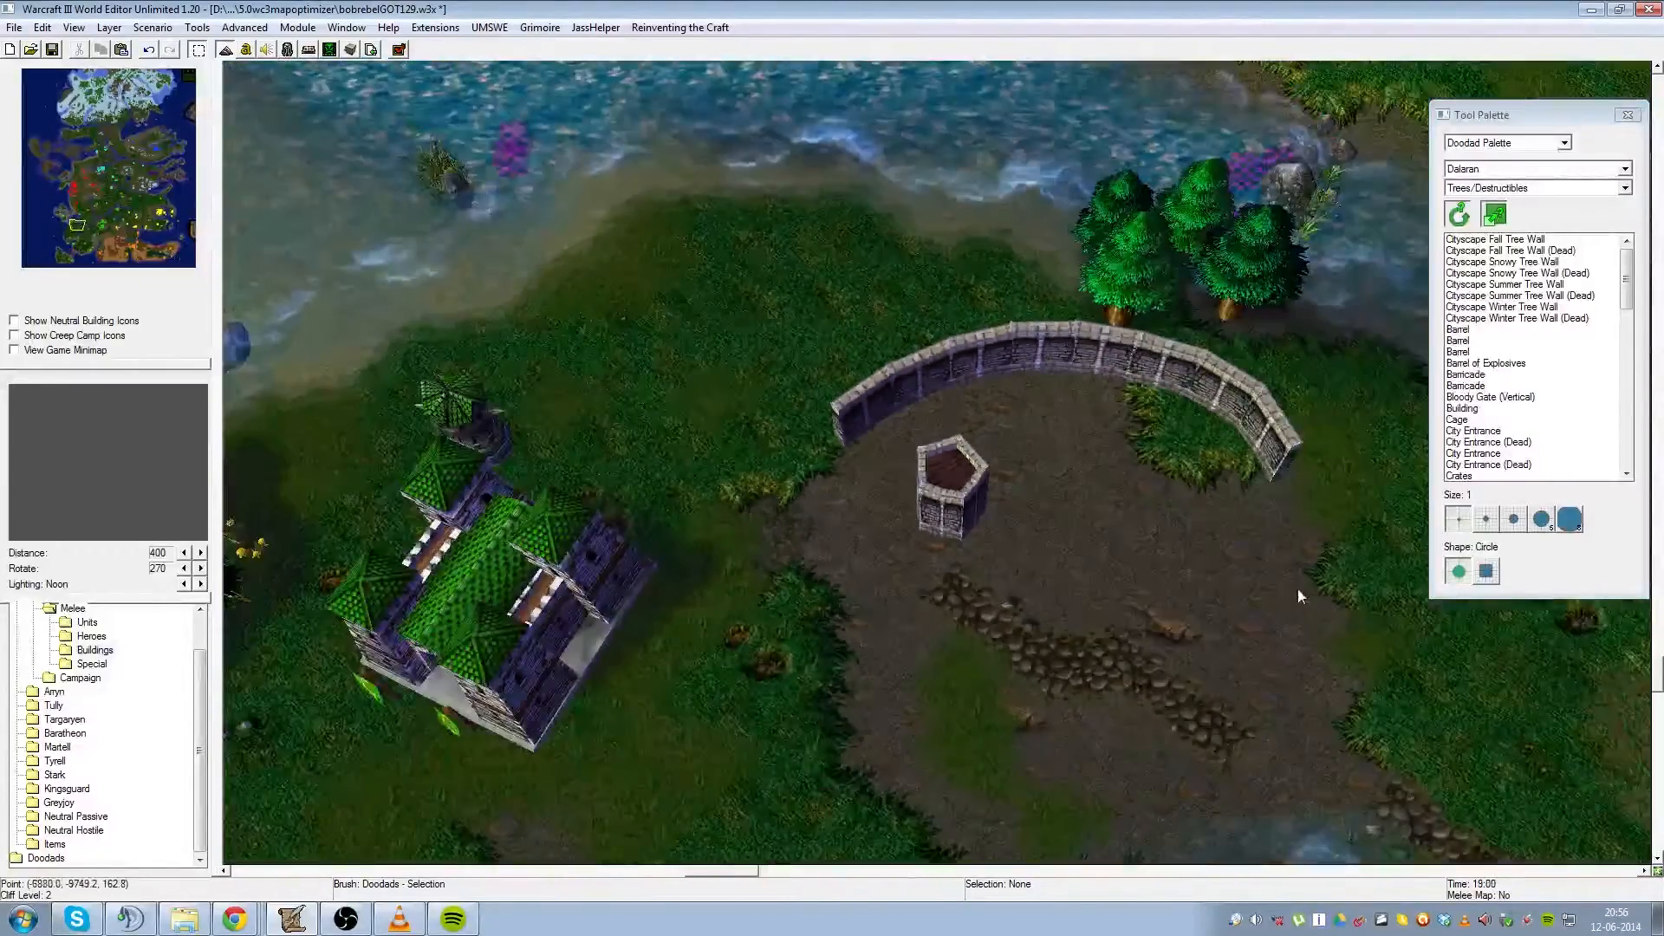
- Delete the original tower, start pasting its copy near the curved wall's western end, and undo the deletion
{"action": "left_click", "coordinate": [75, 29]}
{"action": "left_click", "coordinate": [130, 442]}
{"action": "left_click_drag", "start_coordinate": [1045, 440], "coordinate": [871, 598]}
{"action": "key", "text": "Delete"}
{"action": "key", "text": "ctrl+v"}
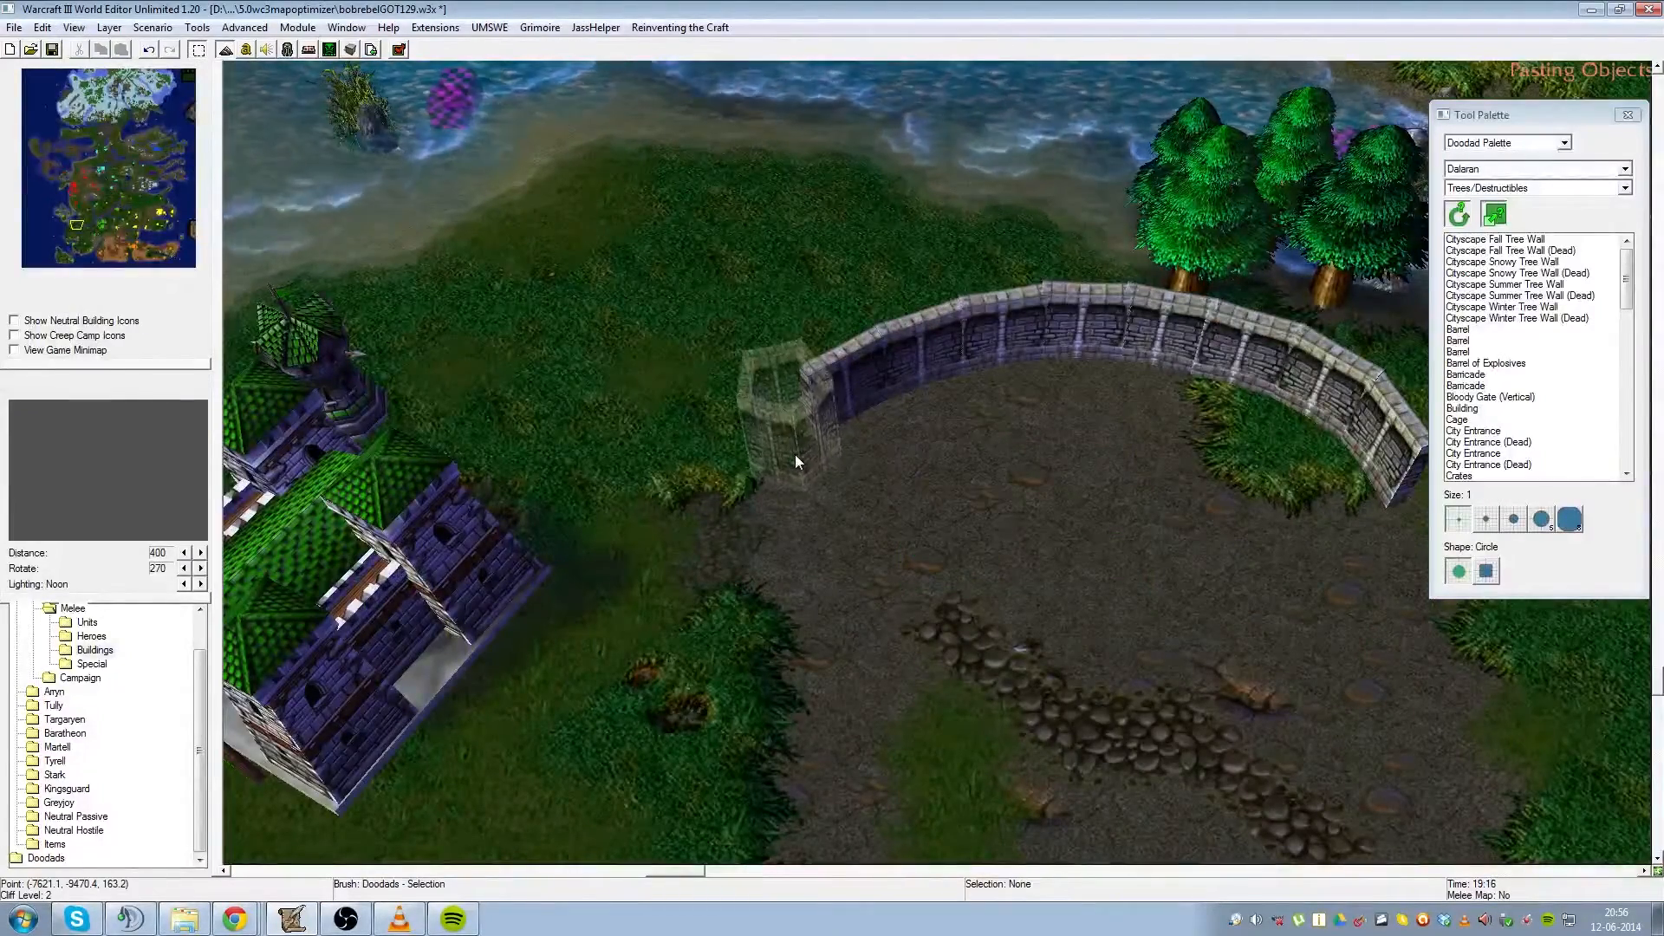
{"action": "key", "text": "ctrl+z"}
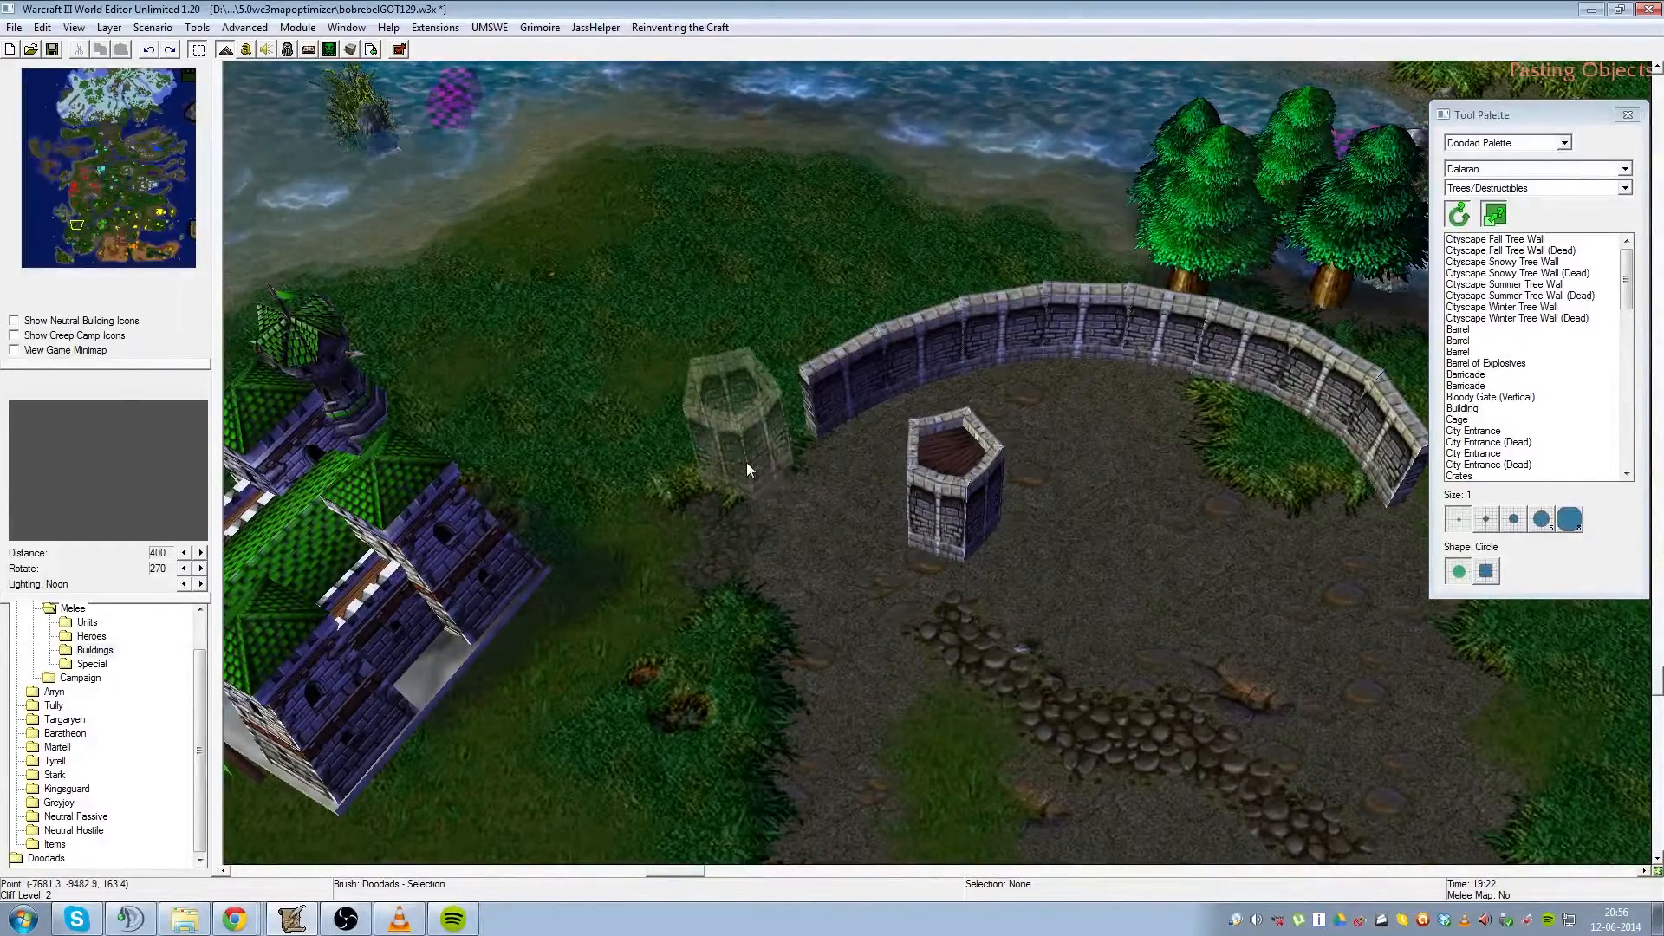
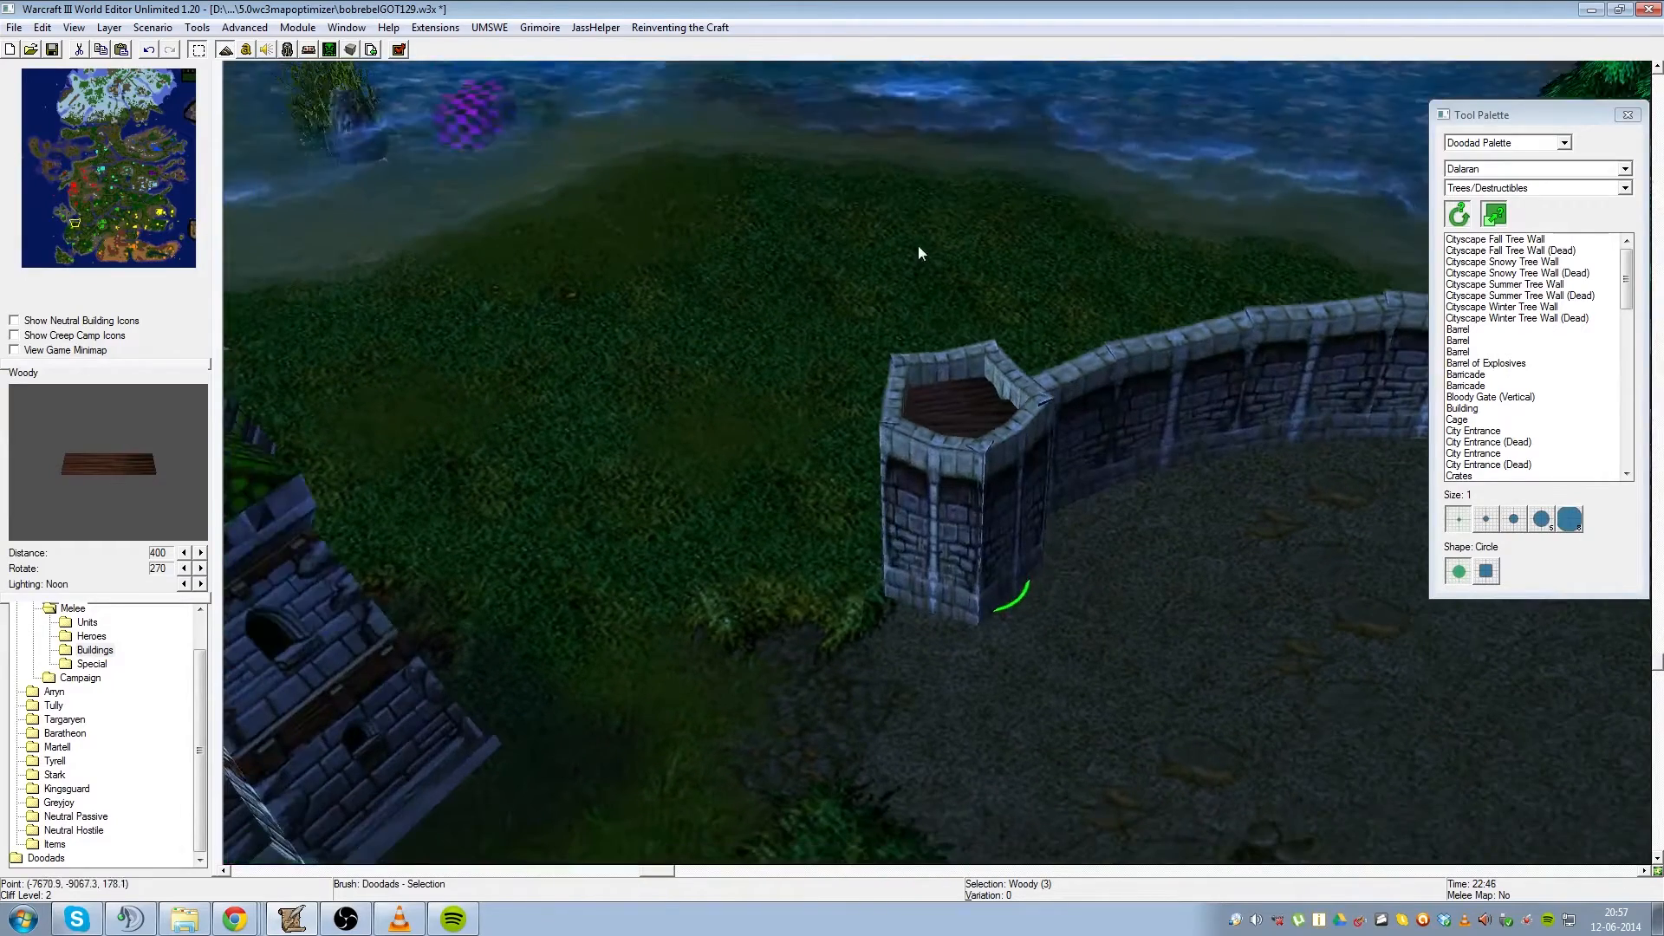
- Examine the plank floor of the tower at the wall's western end and select a single plank
{"action": "scroll", "coordinate": [1027, 361], "scroll_direction": "up", "scroll_amount": 2}
{"action": "right_click_drag", "start_coordinate": [1133, 432], "coordinate": [1099, 609], "text": "ctrl"}
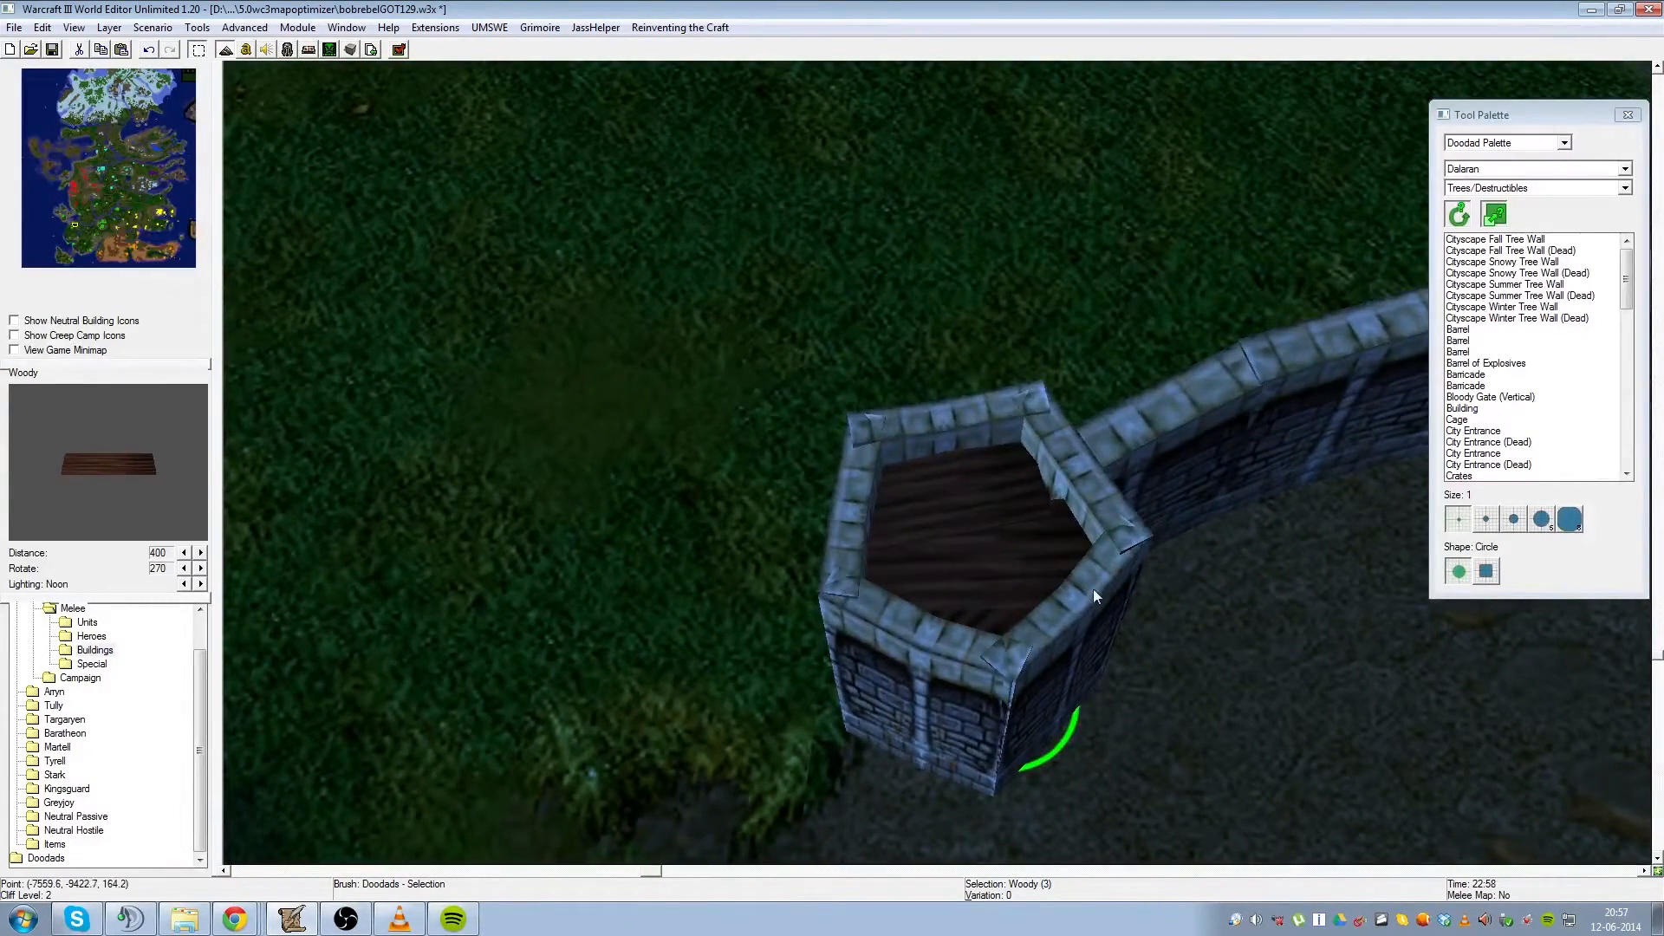
{"action": "right_click_drag", "start_coordinate": [1135, 602], "coordinate": [998, 584], "text": "ctrl"}
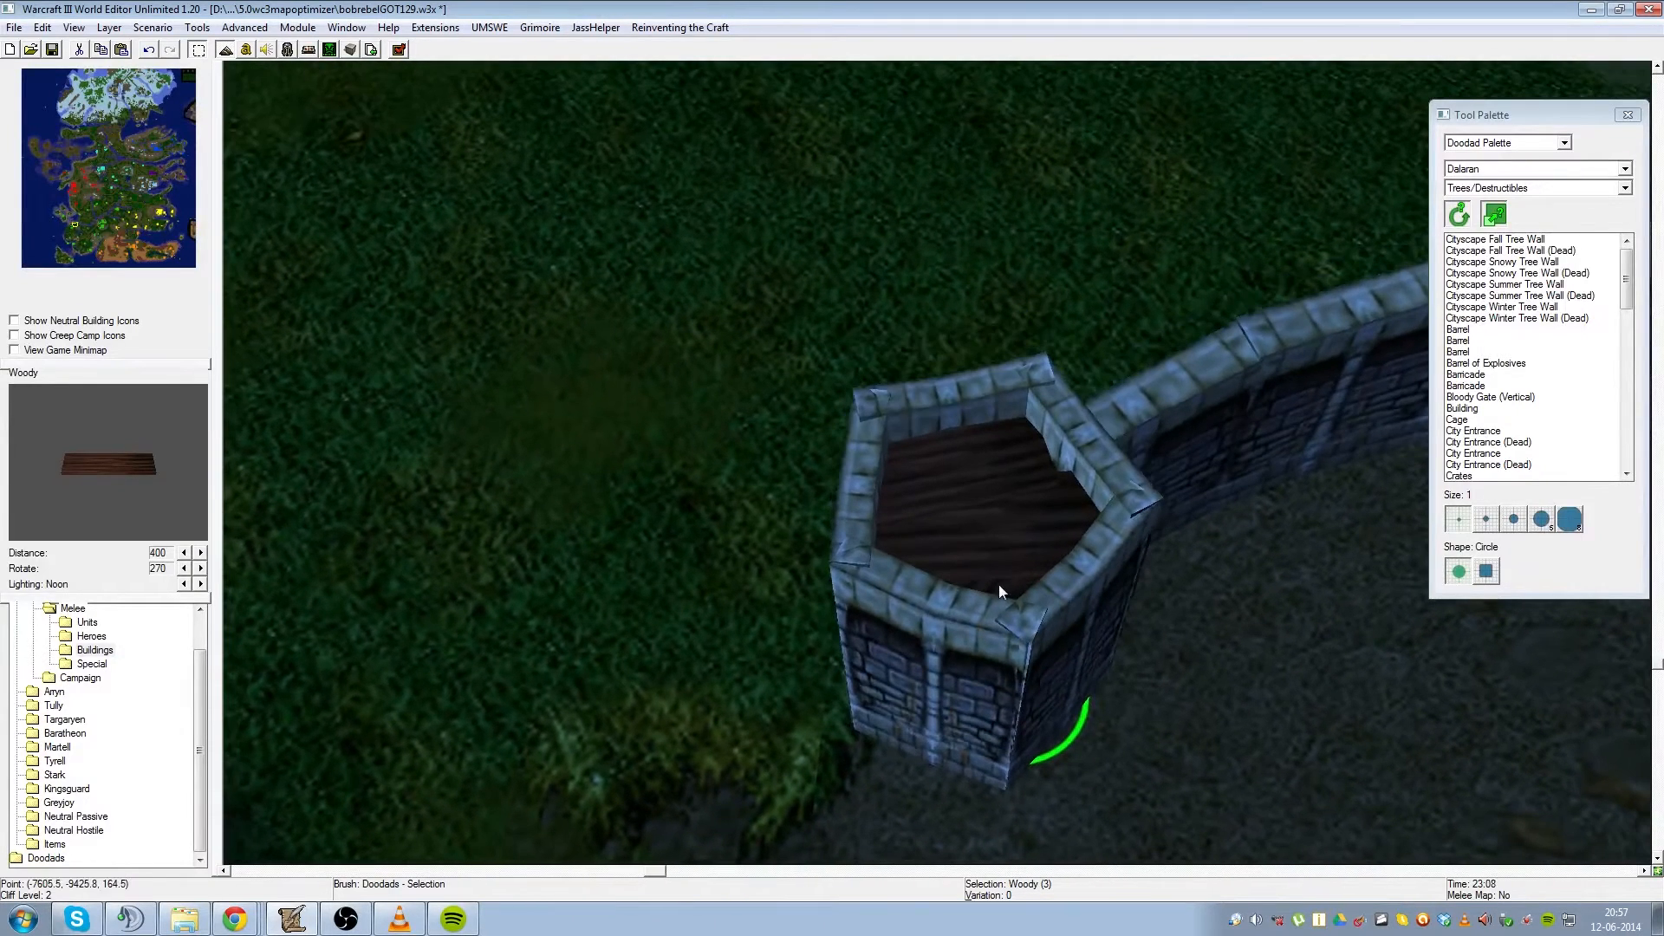
{"action": "left_click", "coordinate": [1090, 654]}
{"action": "left_click", "coordinate": [1102, 633]}
{"action": "left_click", "coordinate": [944, 488]}
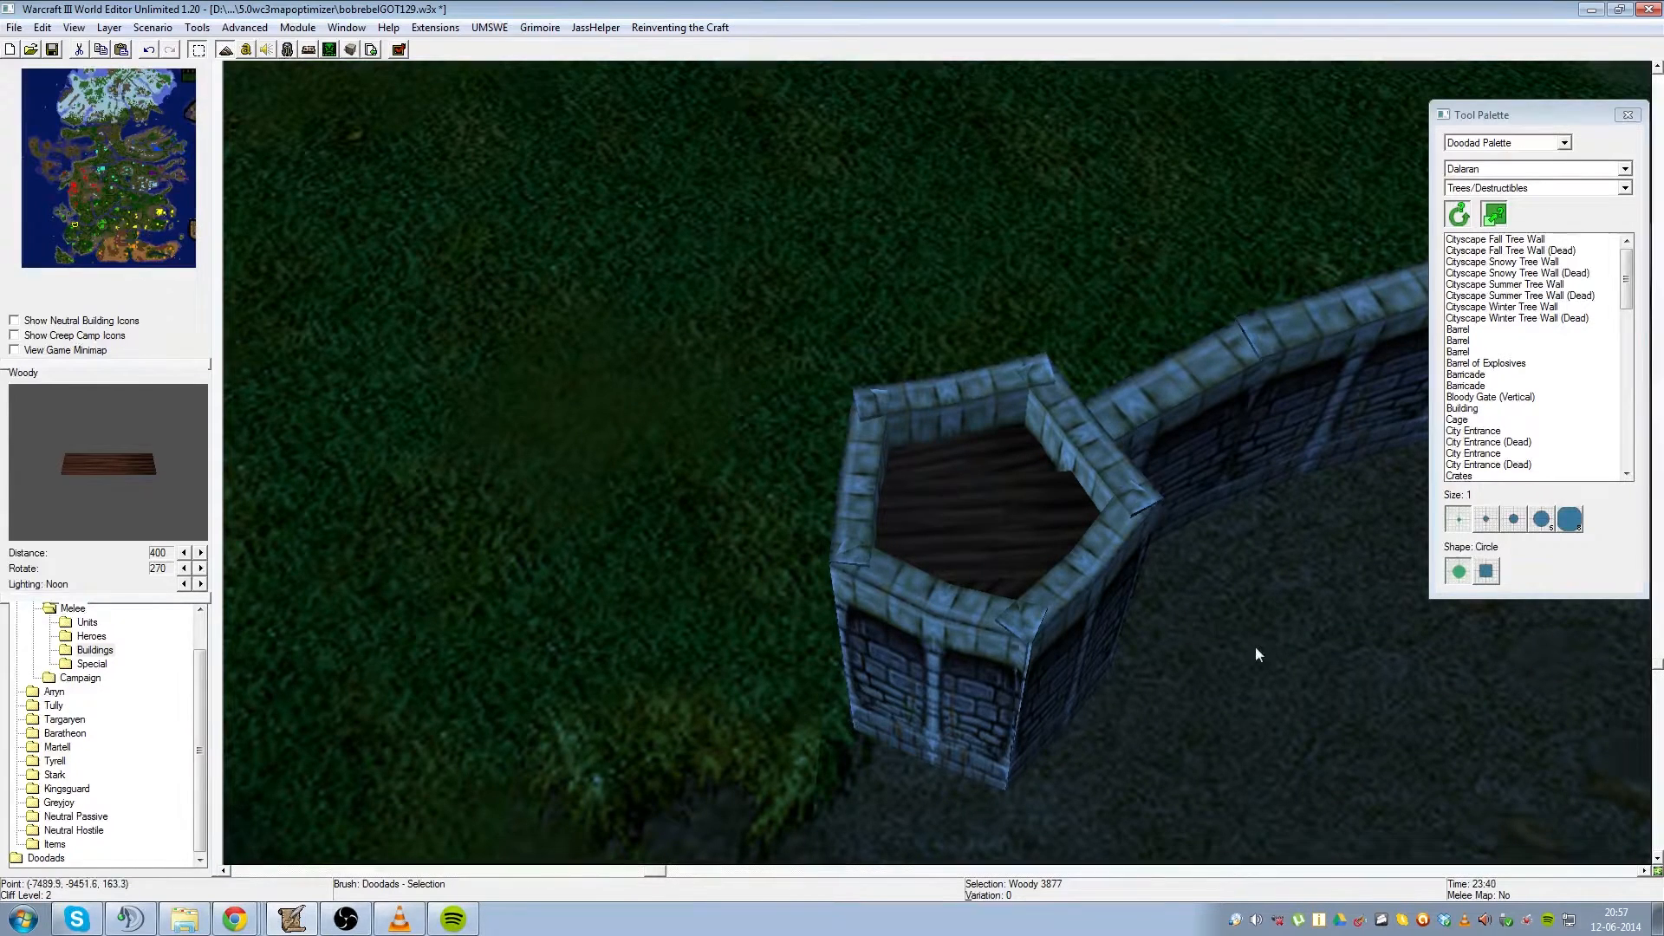
- Select the three wooden planks in the tower at the wall's eastern end and raise them to floor height
{"action": "scroll", "coordinate": [1018, 403], "scroll_direction": "down", "scroll_amount": 5}
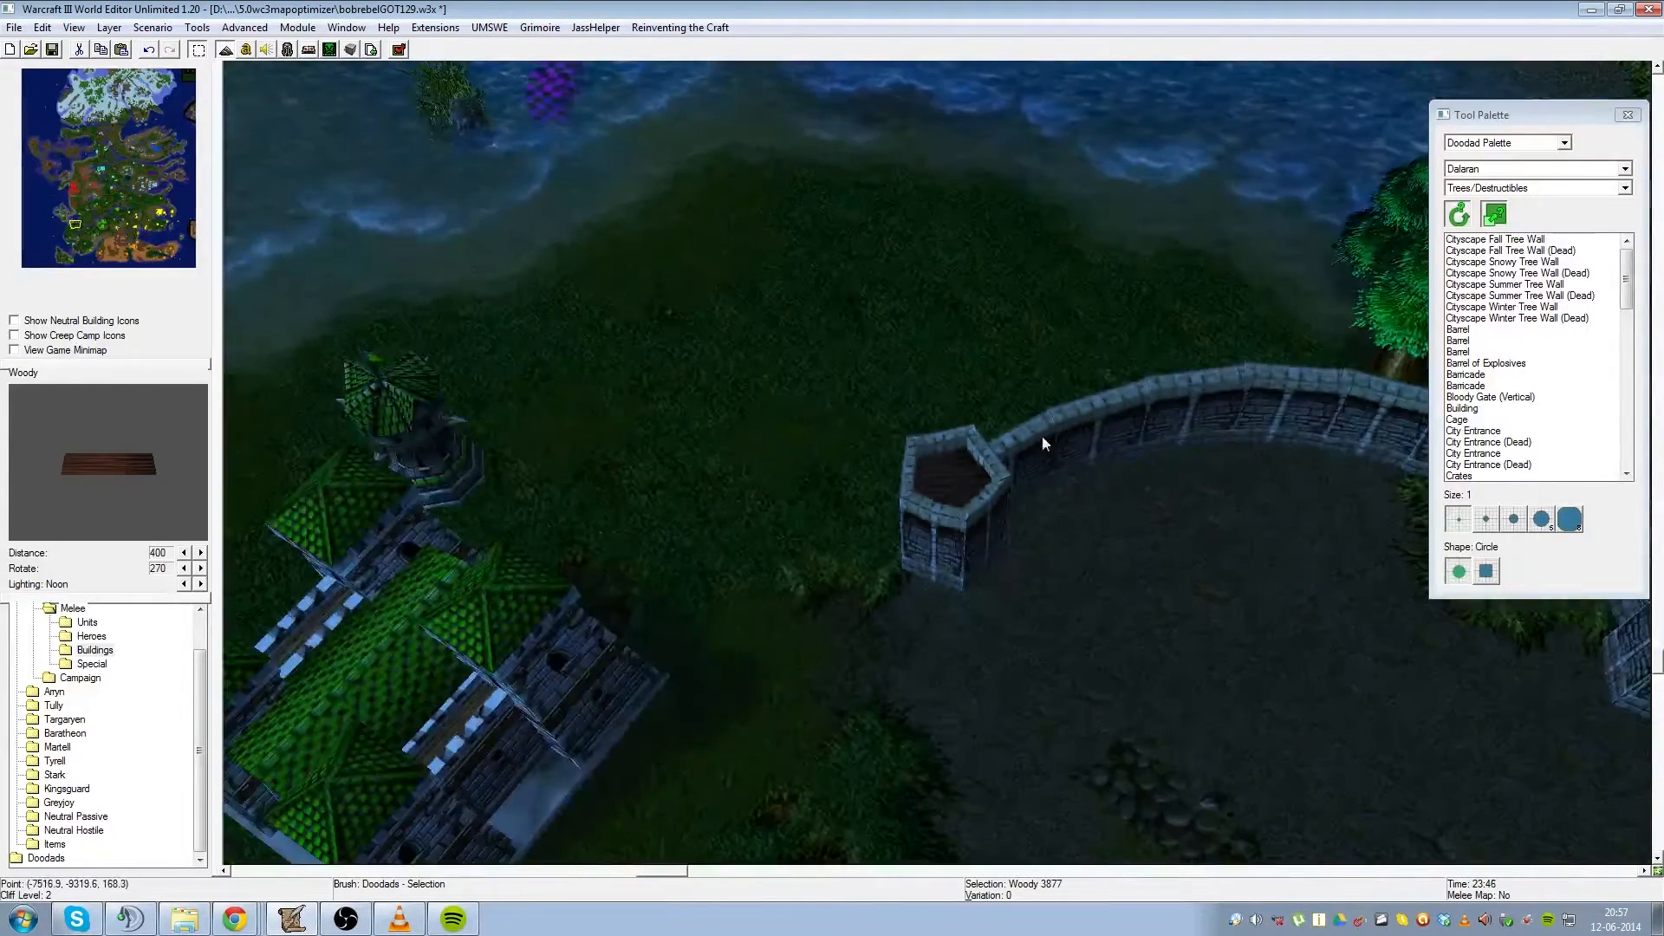
{"action": "scroll", "coordinate": [1042, 435], "scroll_direction": "up", "scroll_amount": 3}
{"action": "right_click_drag", "start_coordinate": [1374, 559], "coordinate": [1048, 652]}
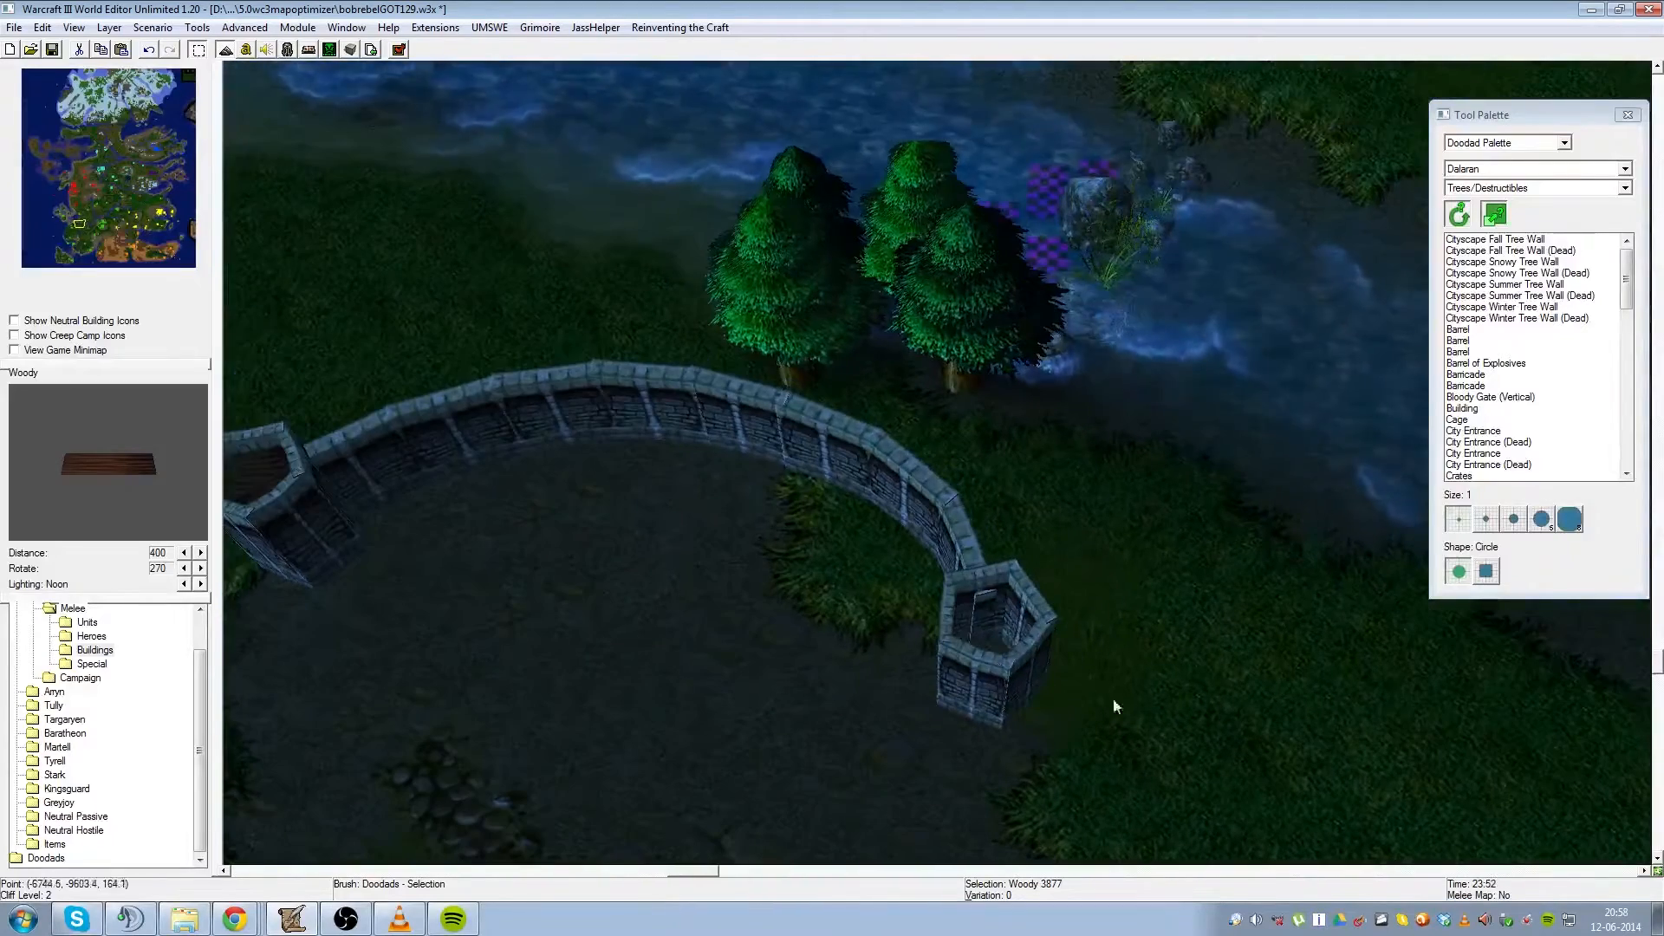
{"action": "right_click_drag", "start_coordinate": [1209, 631], "coordinate": [1179, 731], "text": "ctrl"}
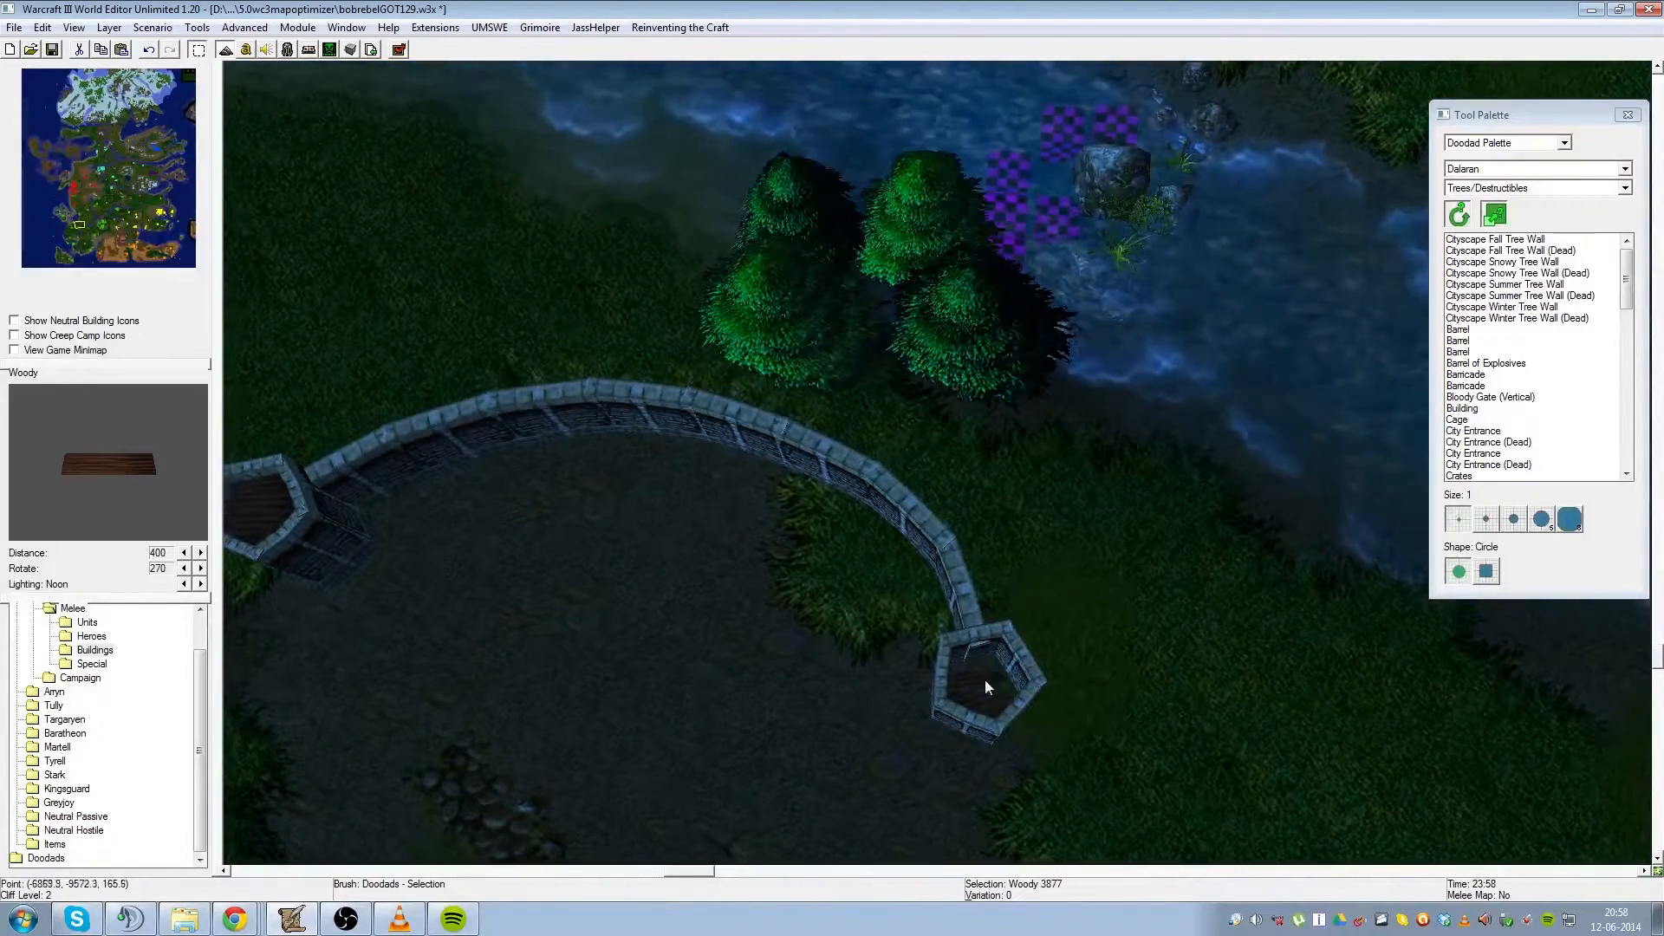
{"action": "right_click_drag", "start_coordinate": [985, 678], "coordinate": [1132, 772], "text": "ctrl"}
{"action": "mouse_move", "coordinate": [975, 685]}
{"action": "left_mouse_down"}
{"action": "mouse_move", "coordinate": [959, 679]}
{"action": "mouse_move", "coordinate": [963, 699]}
{"action": "left_mouse_up"}
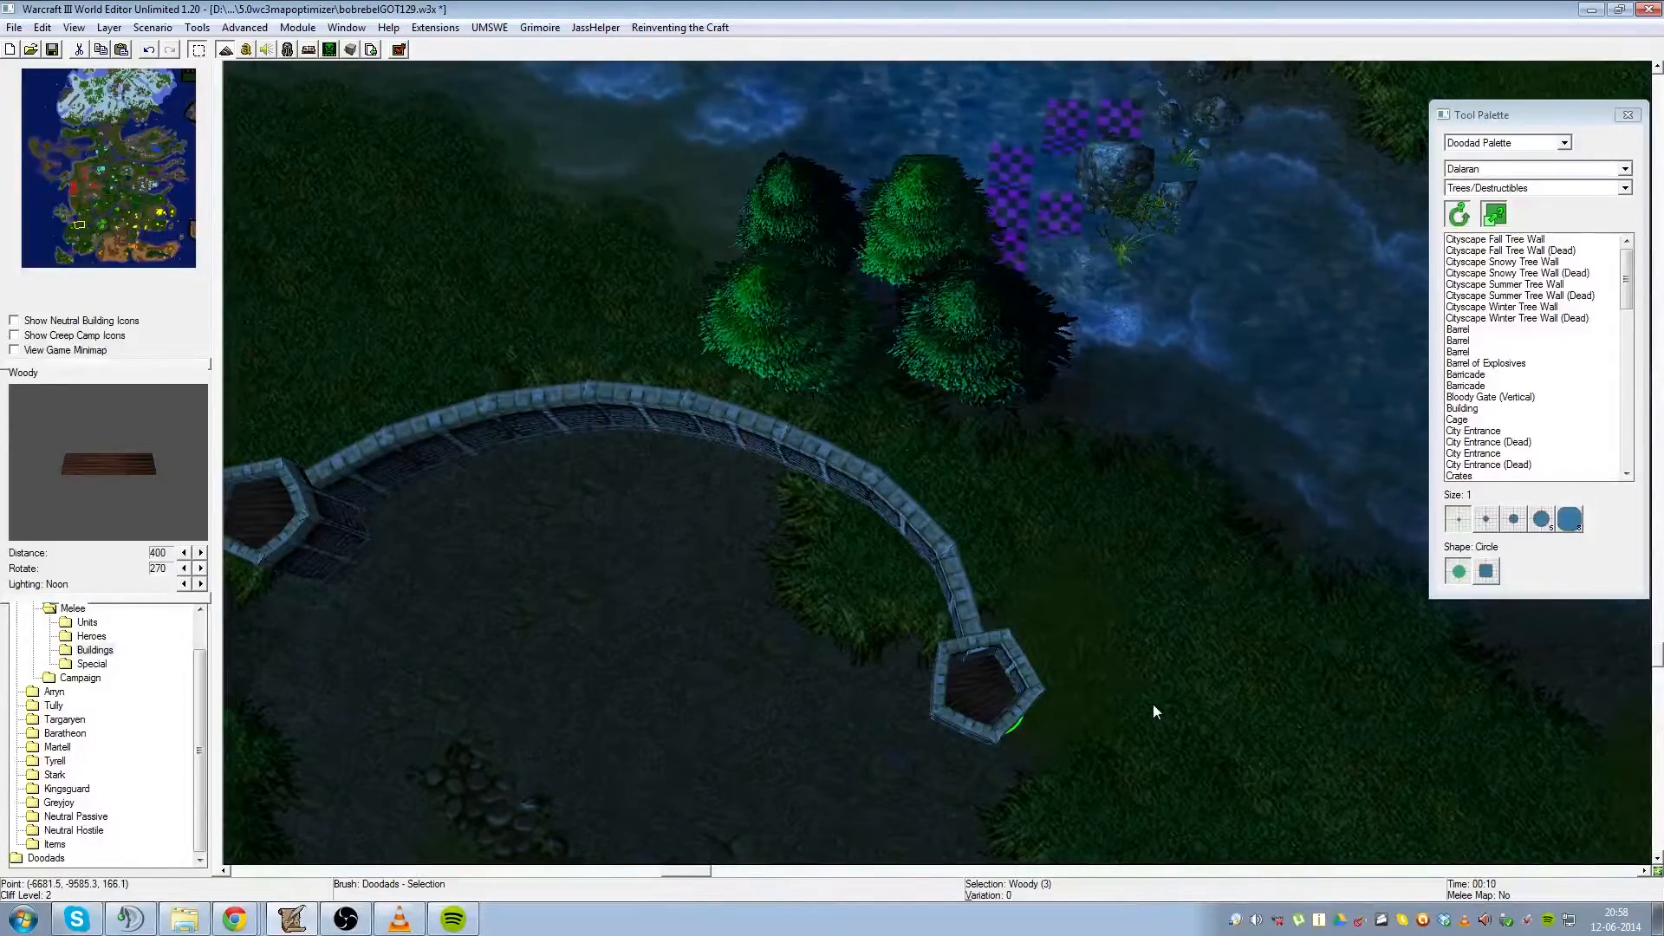
{"action": "right_click_drag", "start_coordinate": [1153, 704], "coordinate": [1042, 545], "text": "ctrl"}
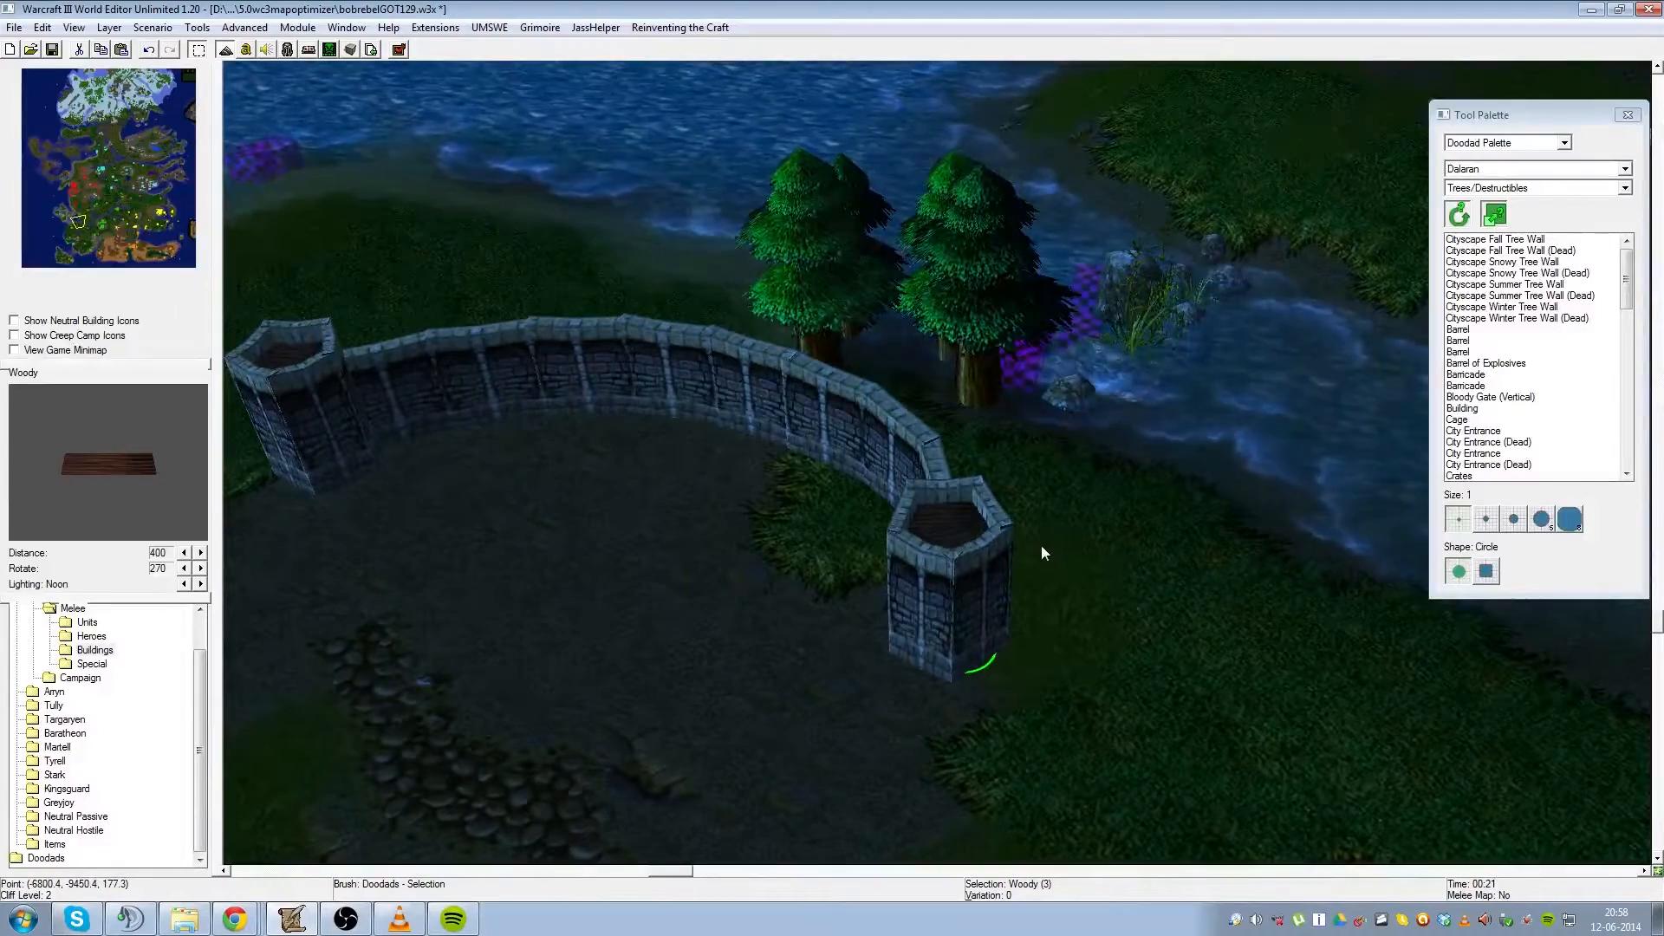
- Fine-tune the height of the eastern tower's rear wall segment next to the curved wall, and deselect it
{"action": "scroll", "coordinate": [1064, 560], "scroll_direction": "up", "scroll_amount": 5}
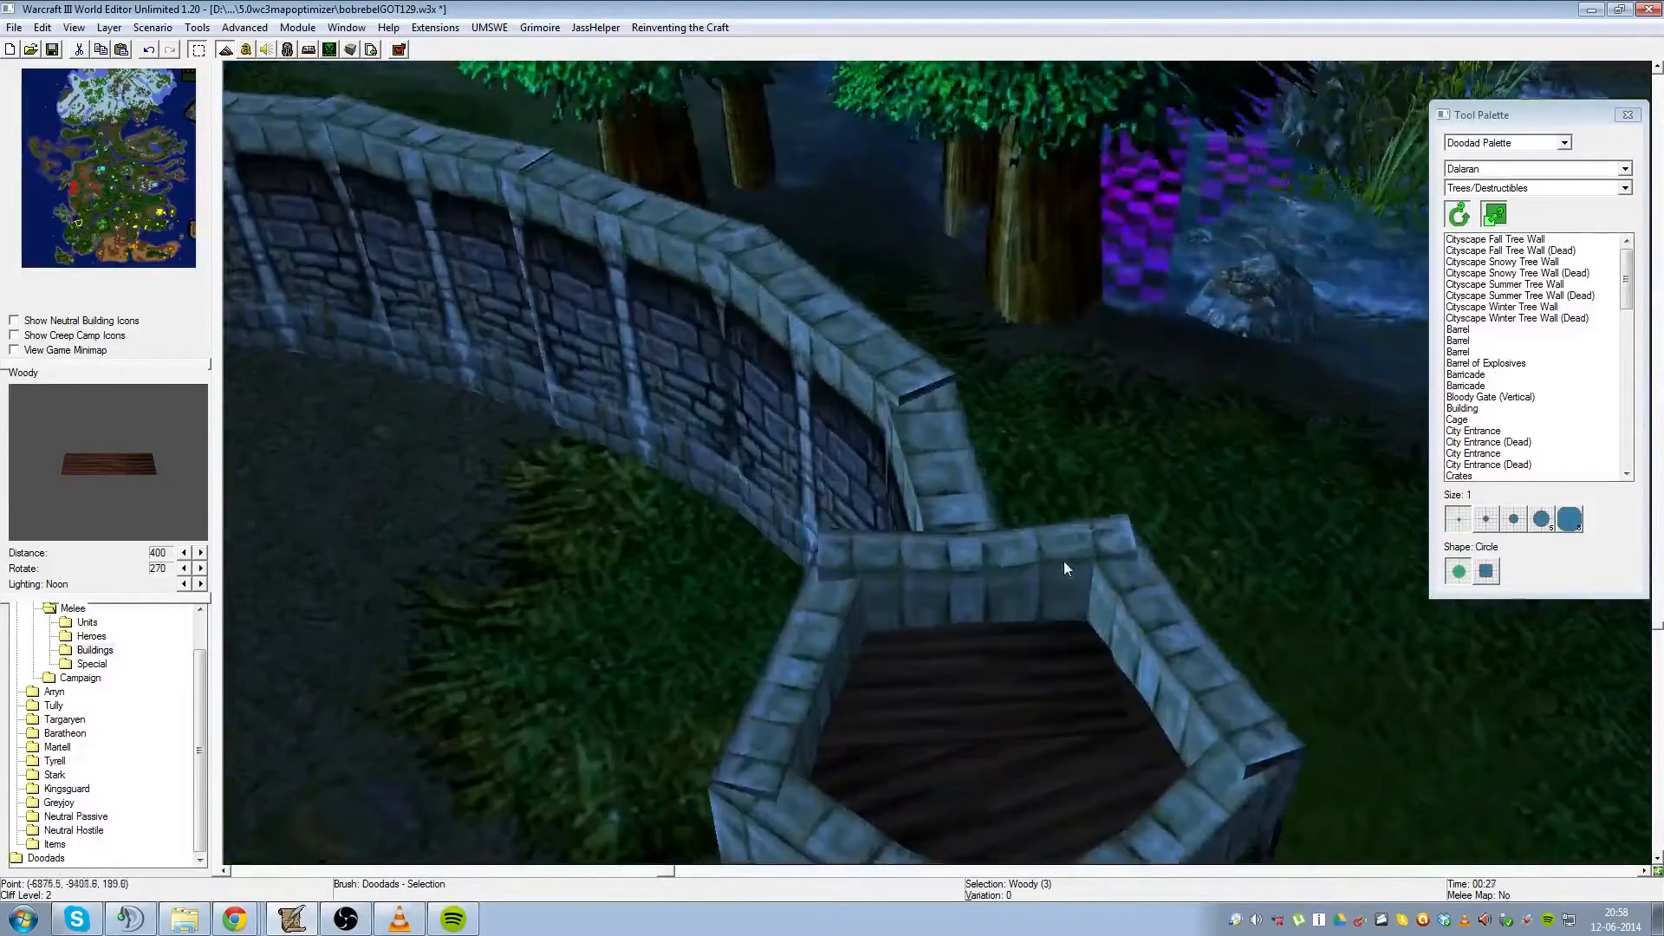
{"action": "scroll", "coordinate": [1068, 566], "scroll_direction": "down", "scroll_amount": 2}
{"action": "scroll", "coordinate": [1071, 568], "scroll_direction": "up", "scroll_amount": 1}
{"action": "key", "text": "Left"}
{"action": "key", "text": "Down"}
{"action": "key", "text": "Right"}
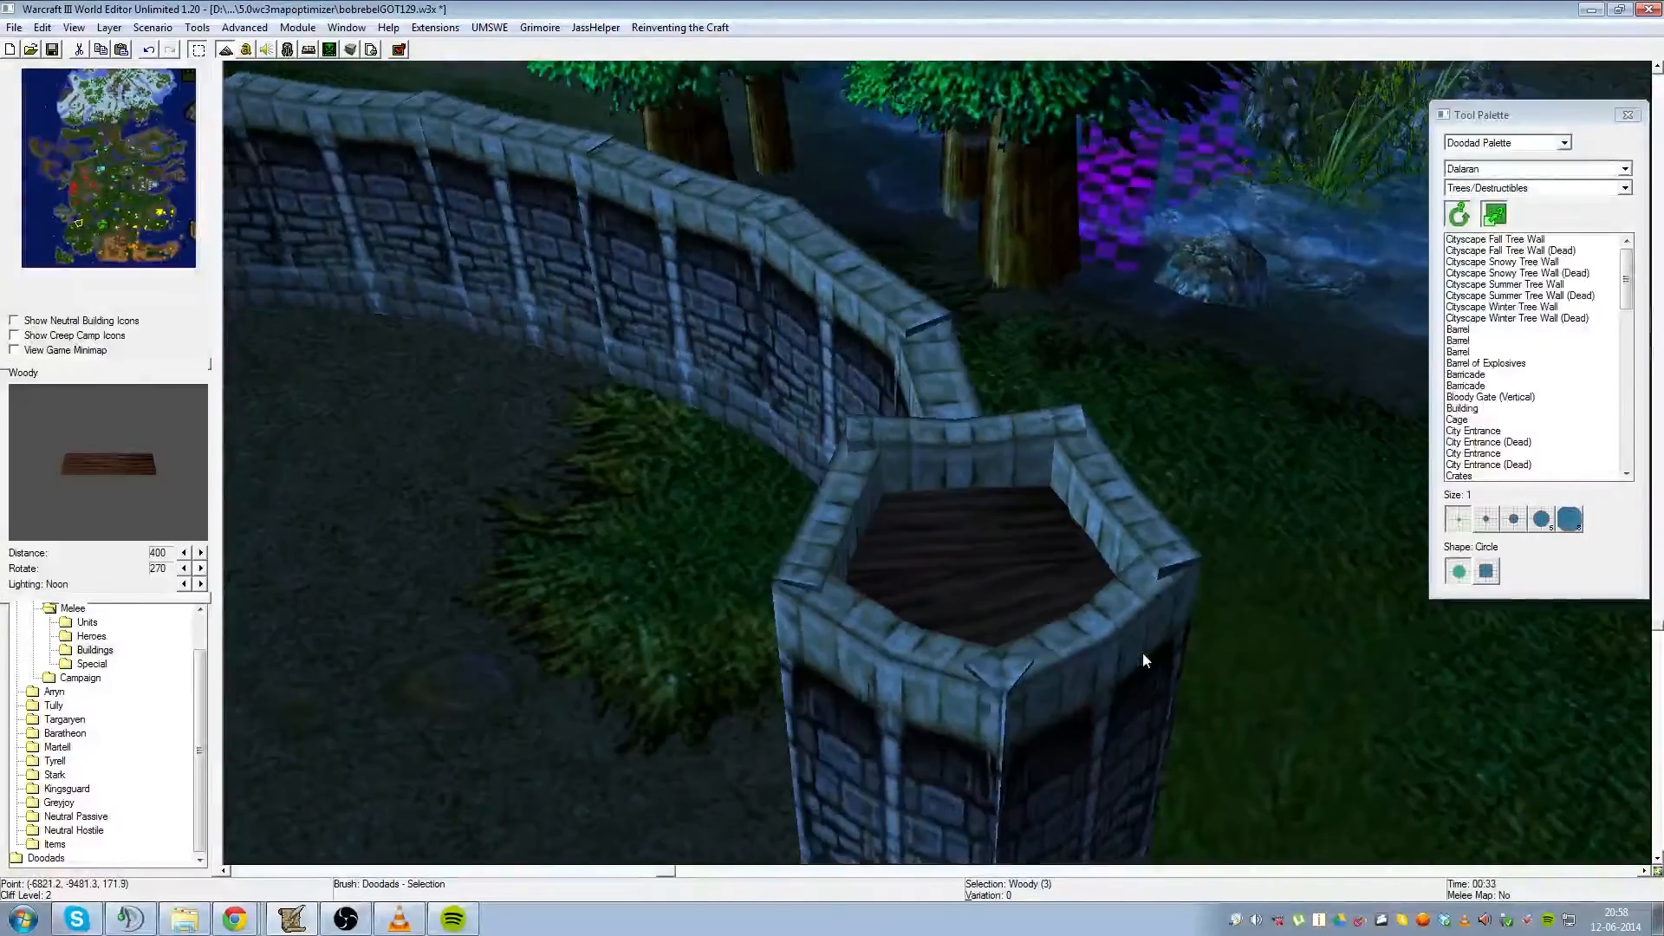
{"action": "key", "text": "Down"}
{"action": "left_click", "coordinate": [1064, 381]}
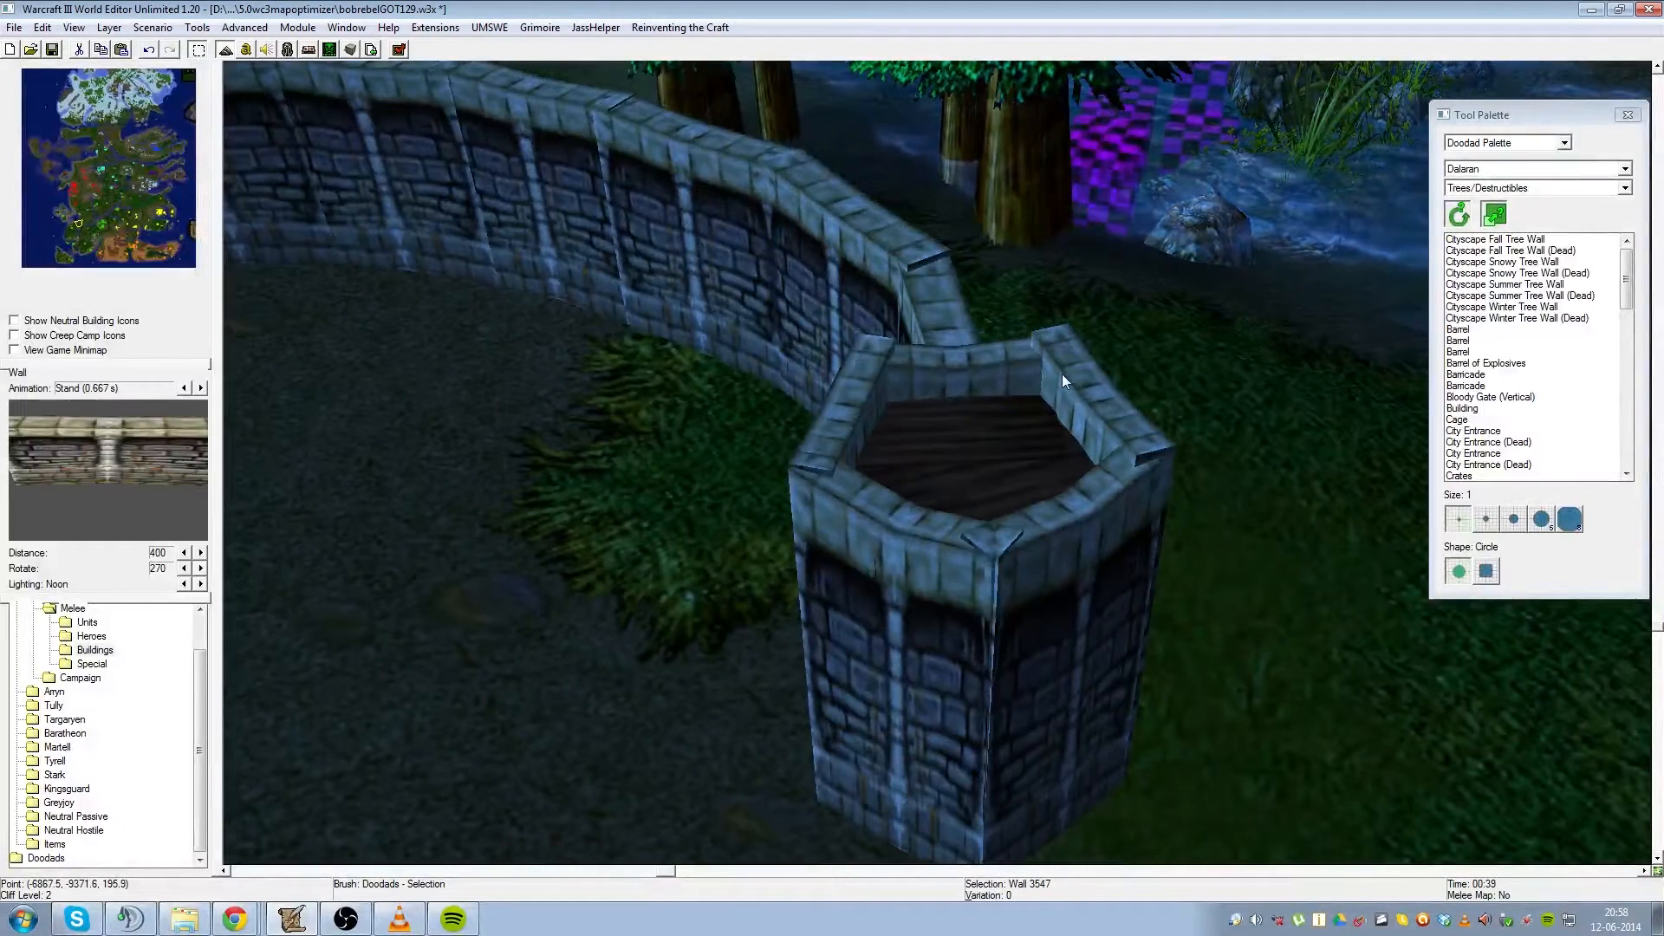
{"action": "key", "text": "ctrl+Page_Down"}
{"action": "key", "text": "ctrl+Page_Up"}
{"action": "key", "text": "ctrl+Page_Down"}
{"action": "key", "text": "ctrl+Page_Up"}
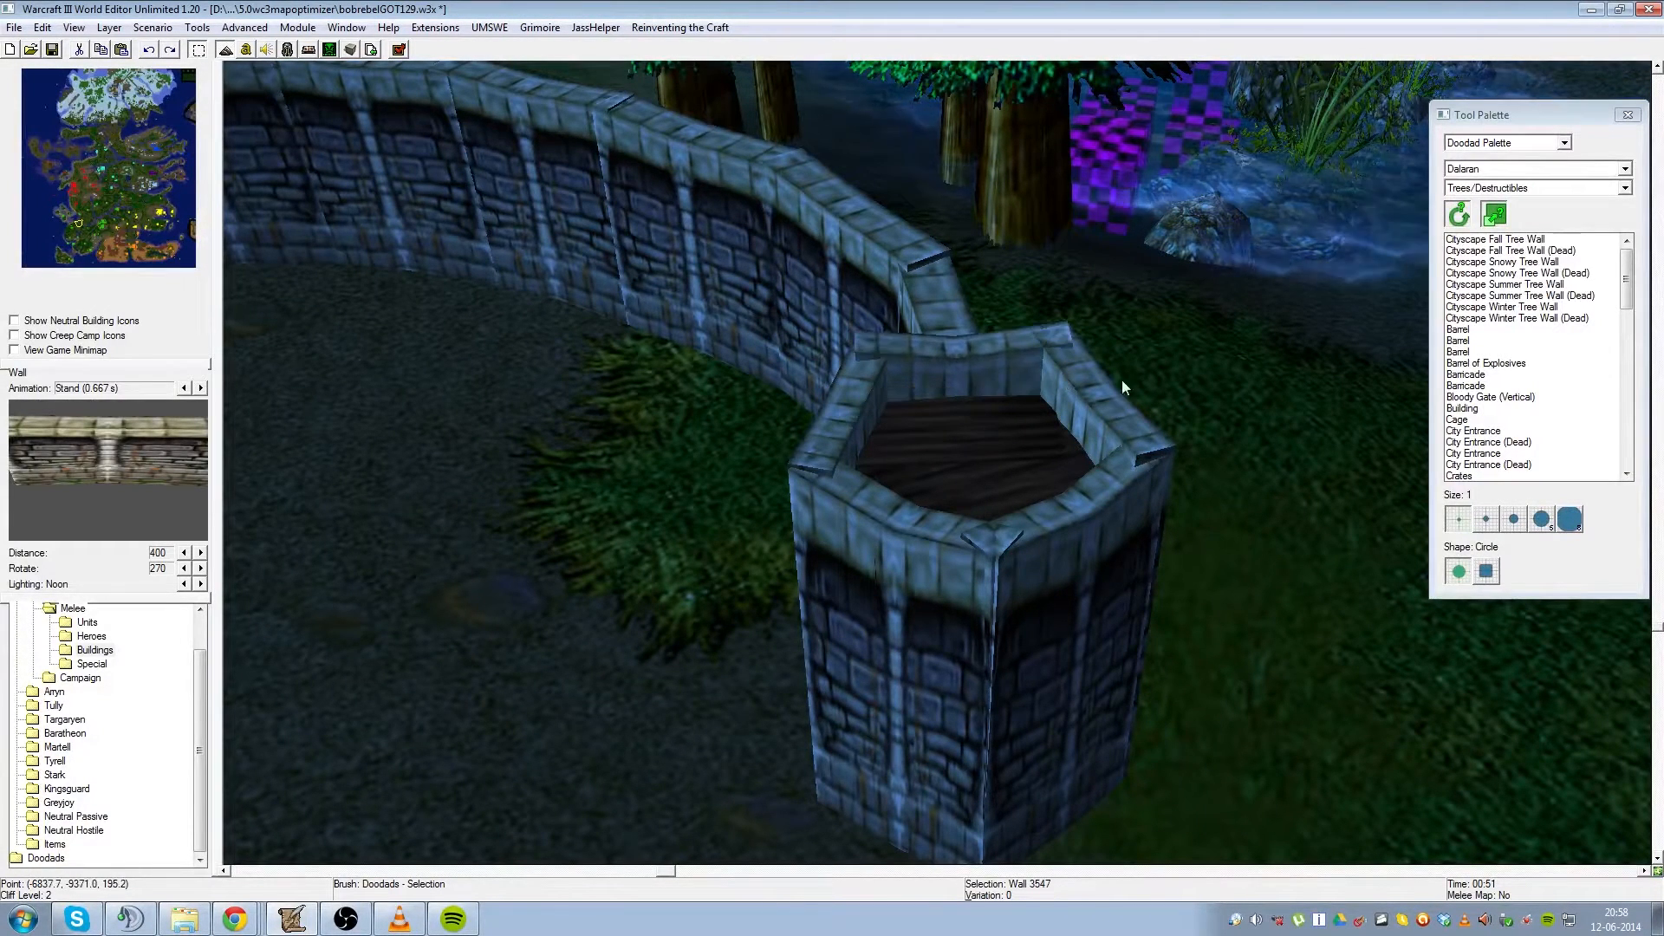
{"action": "left_click", "coordinate": [1227, 425]}
- Paste a copy of a single wall segment onto the open ground south of the curved wall
{"action": "scroll", "coordinate": [664, 414], "scroll_direction": "down", "scroll_amount": 10}
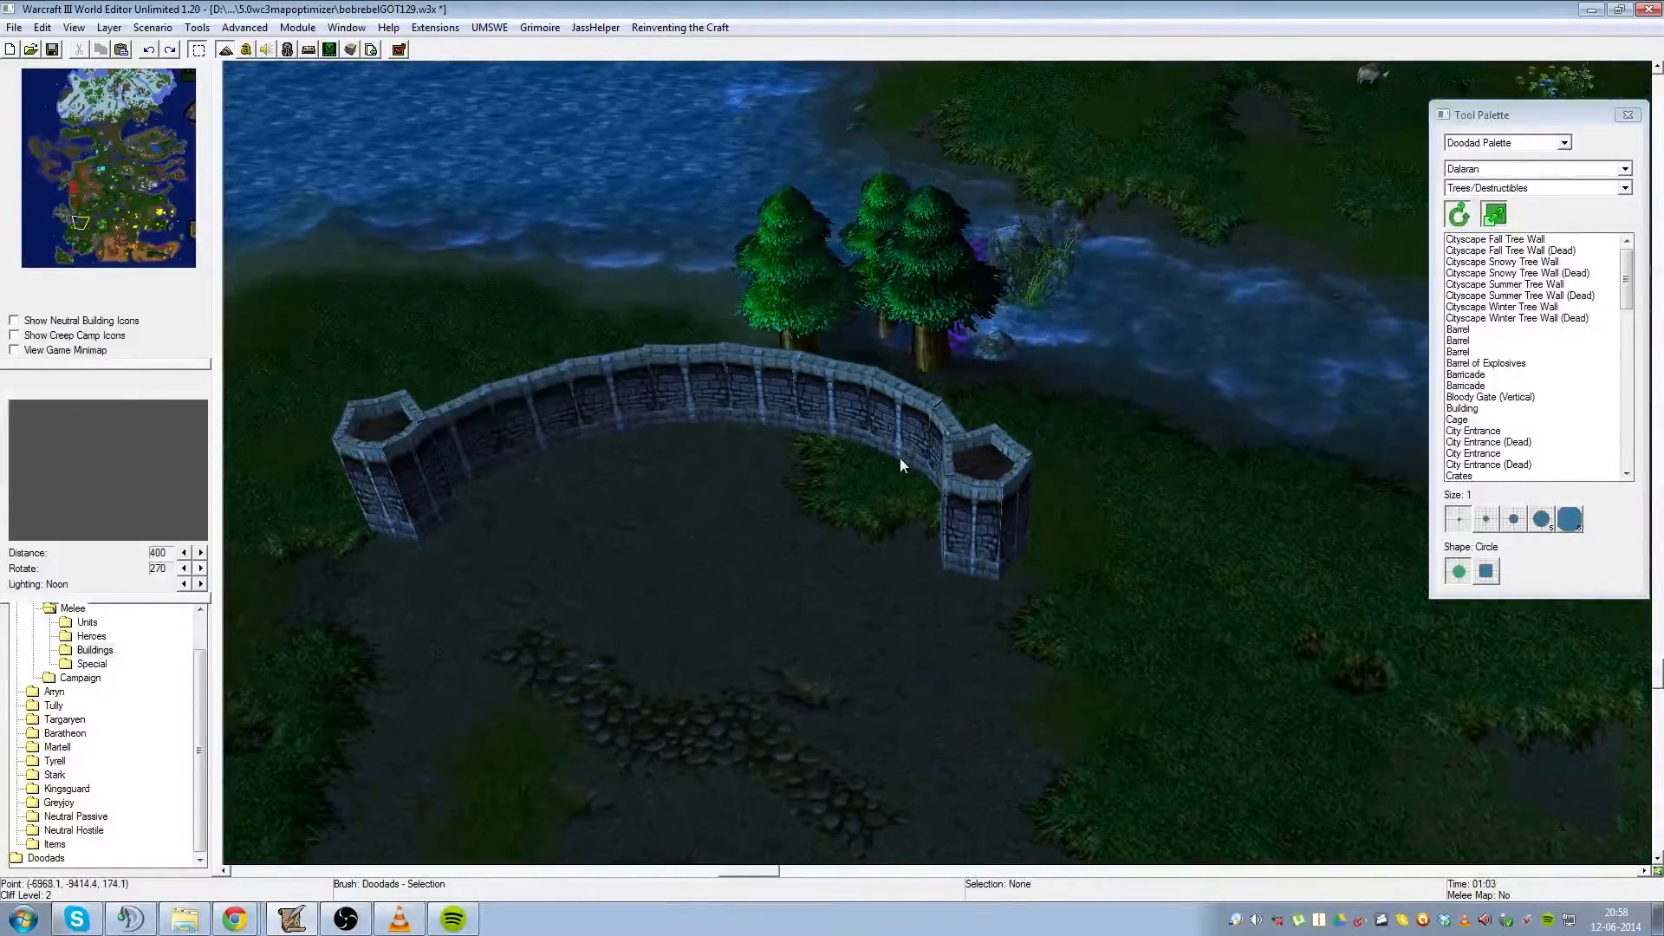
{"action": "left_click", "coordinate": [789, 470]}
{"action": "key", "text": "ctrl+v"}
{"action": "left_click", "coordinate": [777, 622]}
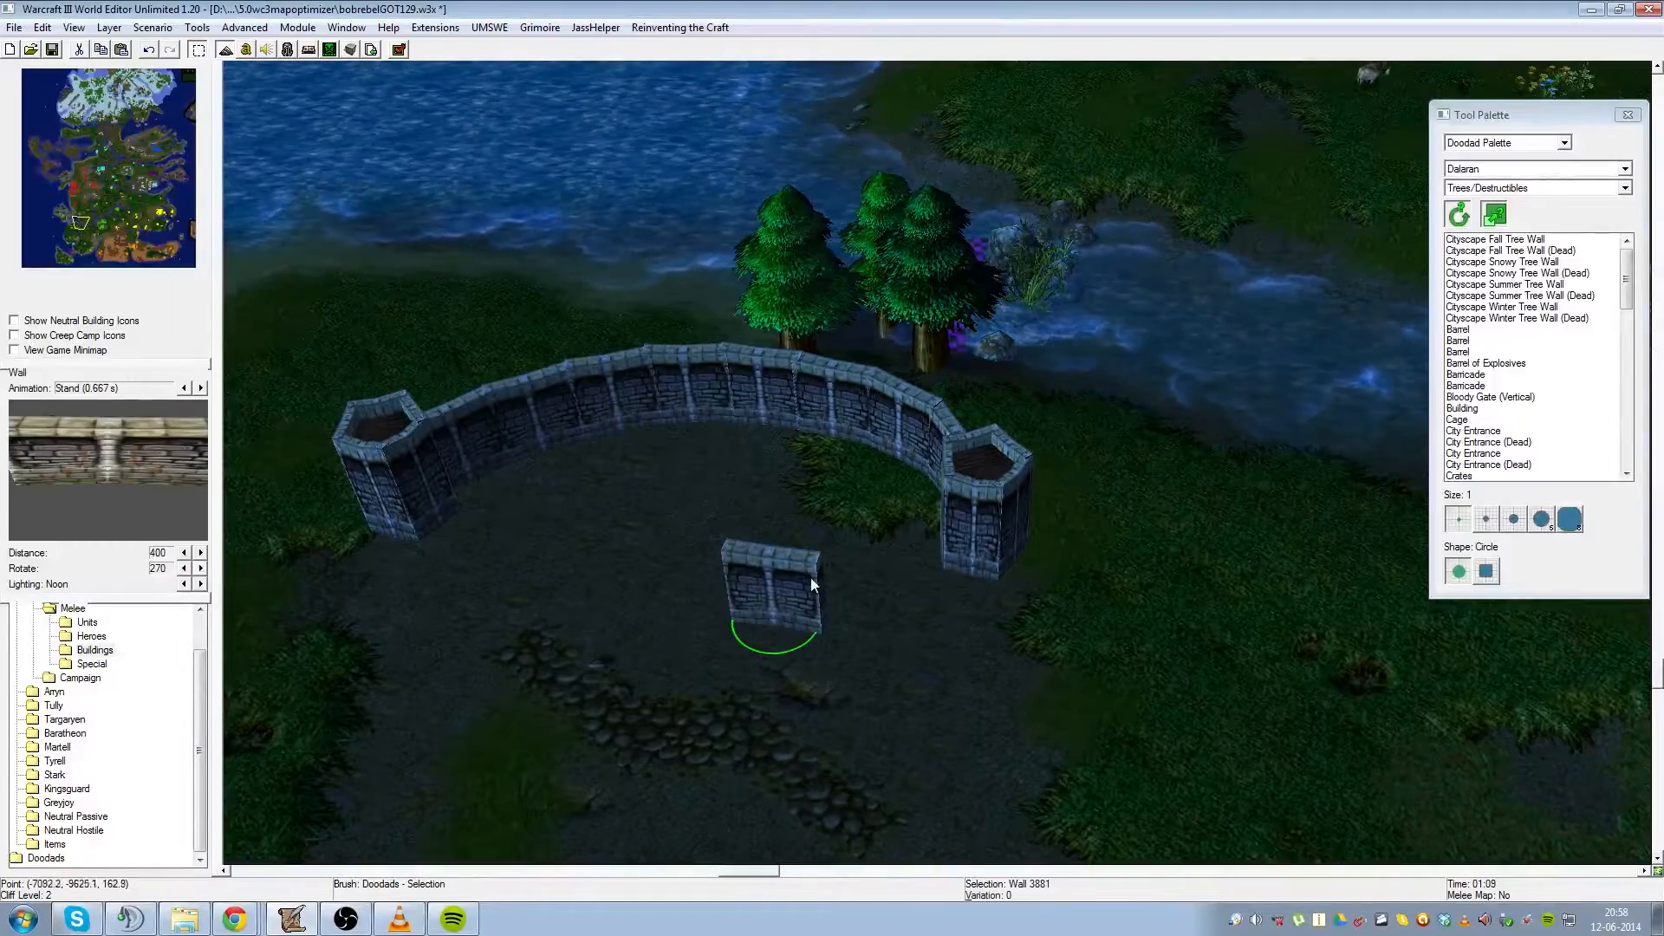
- Rotate the pasted wall segment through several directions, finishing with it running roughly east to west
{"action": "left_click", "coordinate": [664, 726], "text": "ctrl"}
{"action": "left_click", "coordinate": [956, 710], "text": "ctrl"}
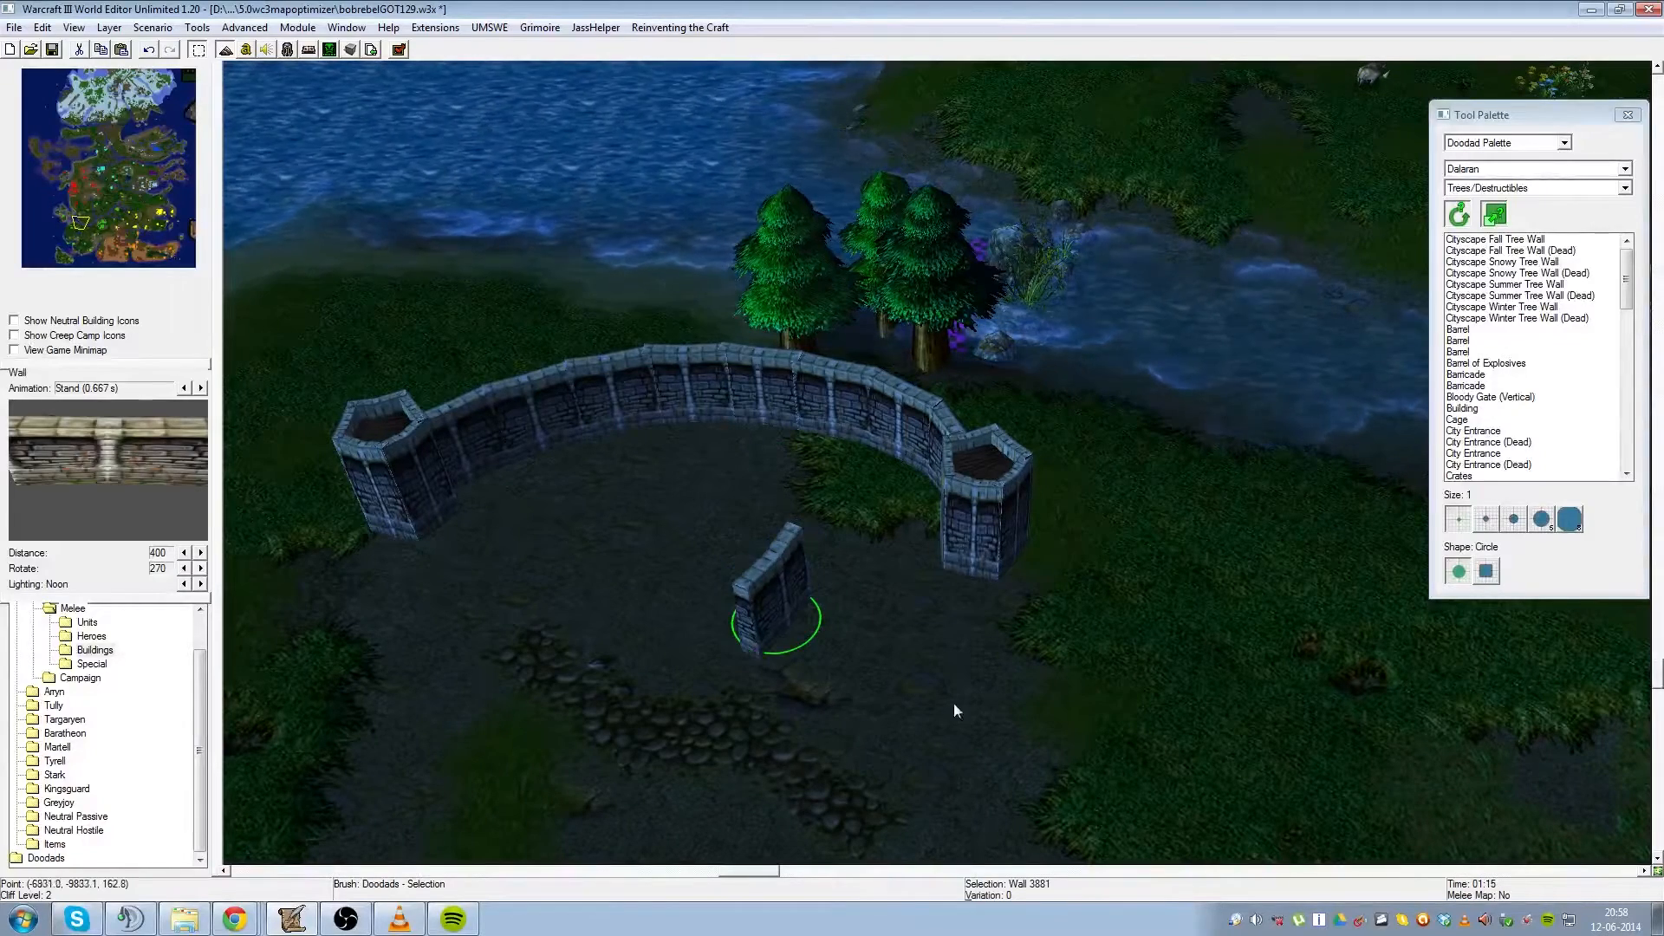
{"action": "left_click", "coordinate": [720, 771], "text": "ctrl"}
{"action": "left_click", "coordinate": [834, 490], "text": "ctrl"}
{"action": "left_click", "coordinate": [704, 768], "text": "ctrl"}
{"action": "left_click", "coordinate": [522, 540], "text": "ctrl"}
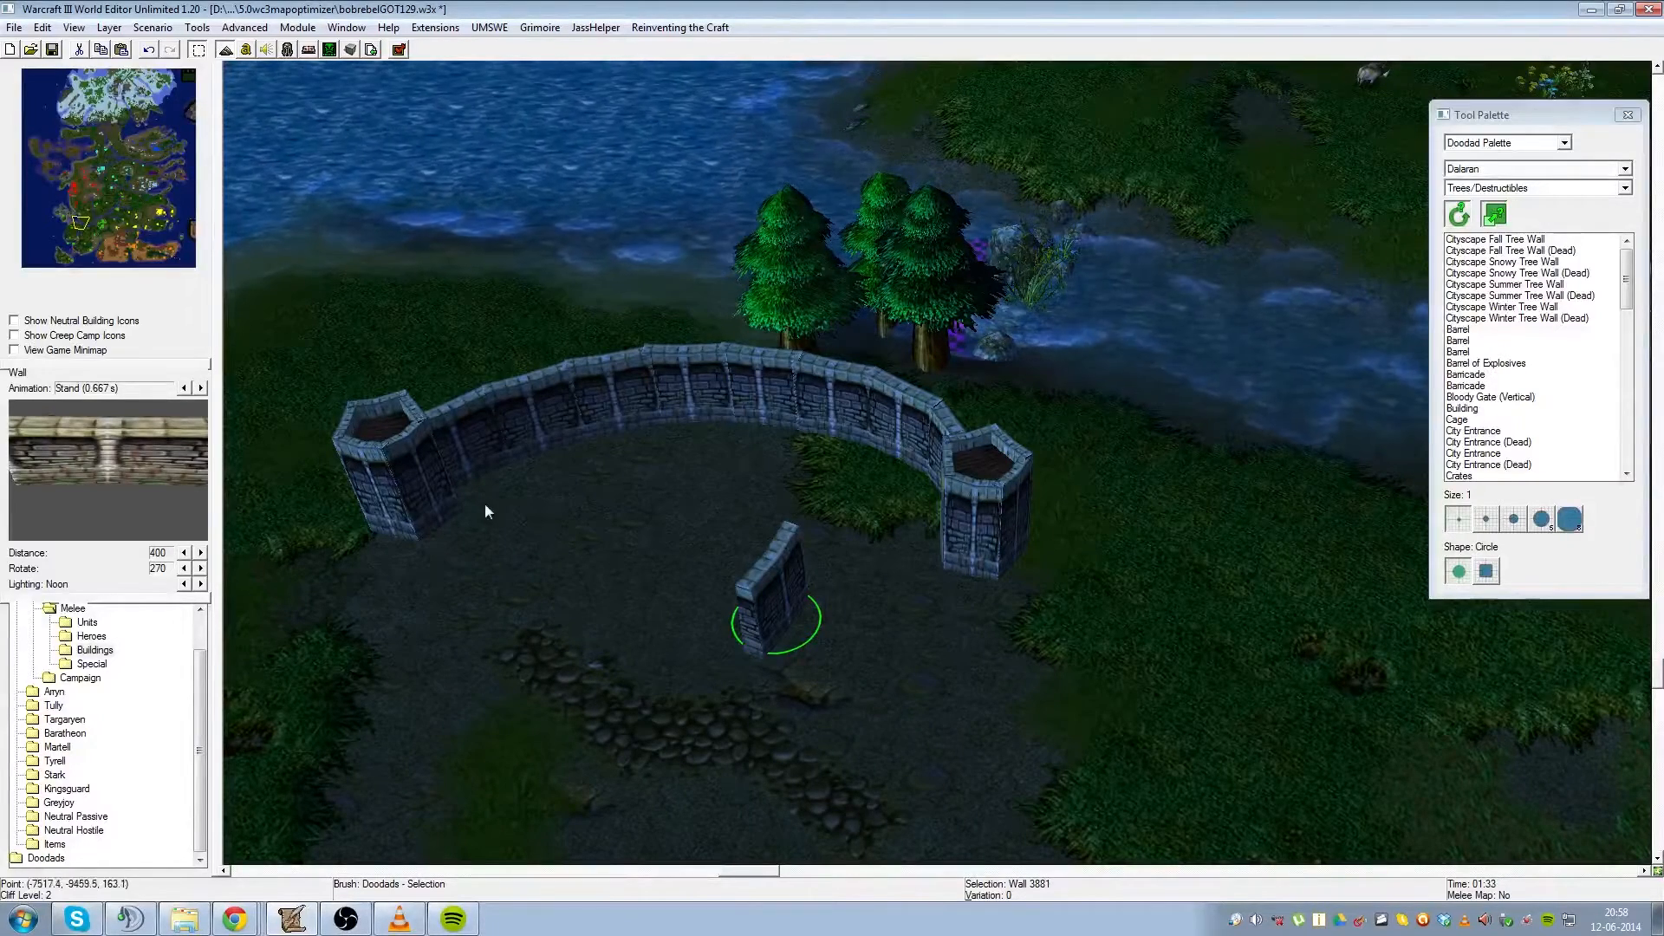
{"action": "left_click", "coordinate": [987, 714], "text": "ctrl"}
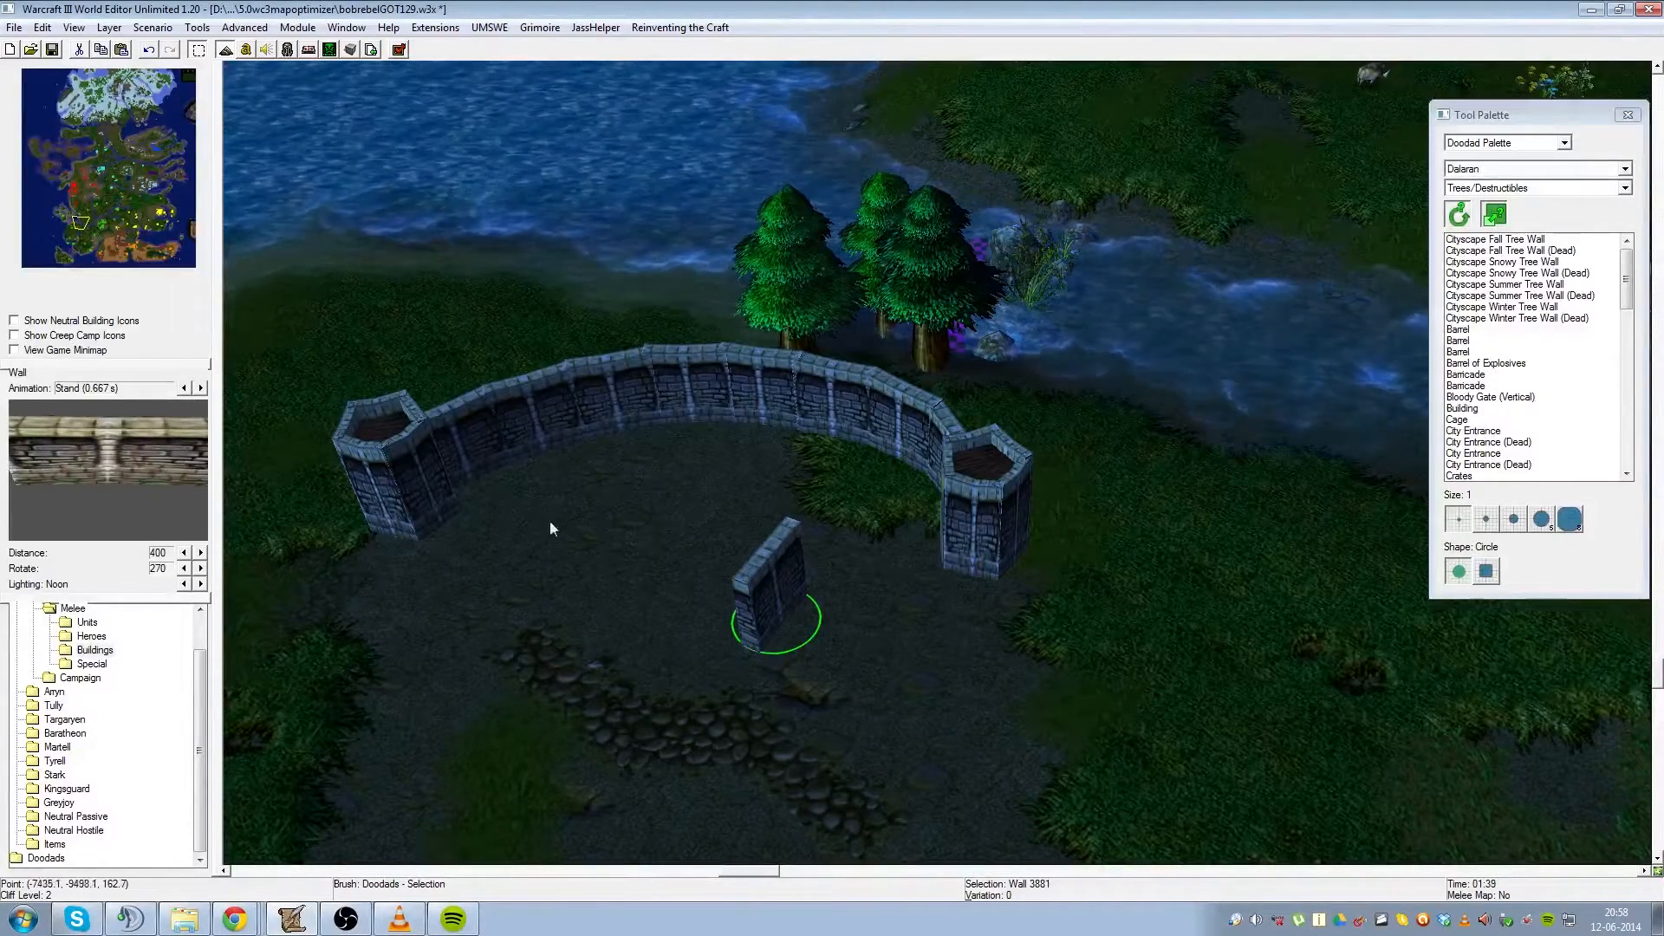
{"action": "left_click", "coordinate": [575, 511], "text": "ctrl"}
{"action": "left_click", "coordinate": [927, 684], "text": "ctrl"}
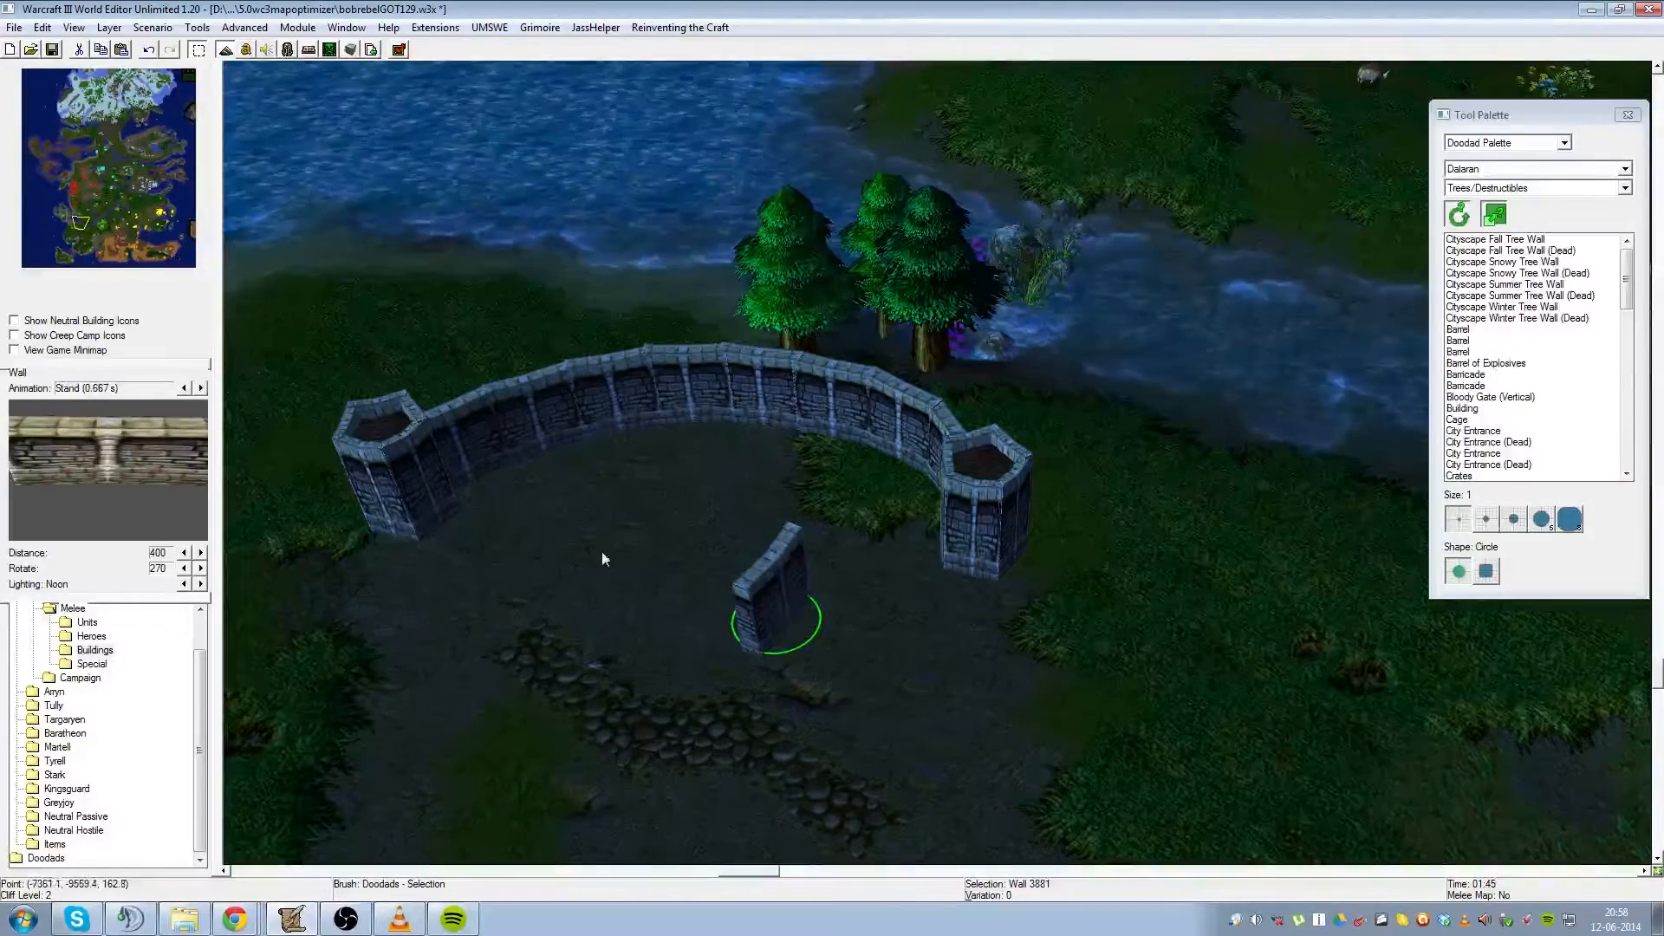
{"action": "left_click", "coordinate": [817, 520], "text": "ctrl"}
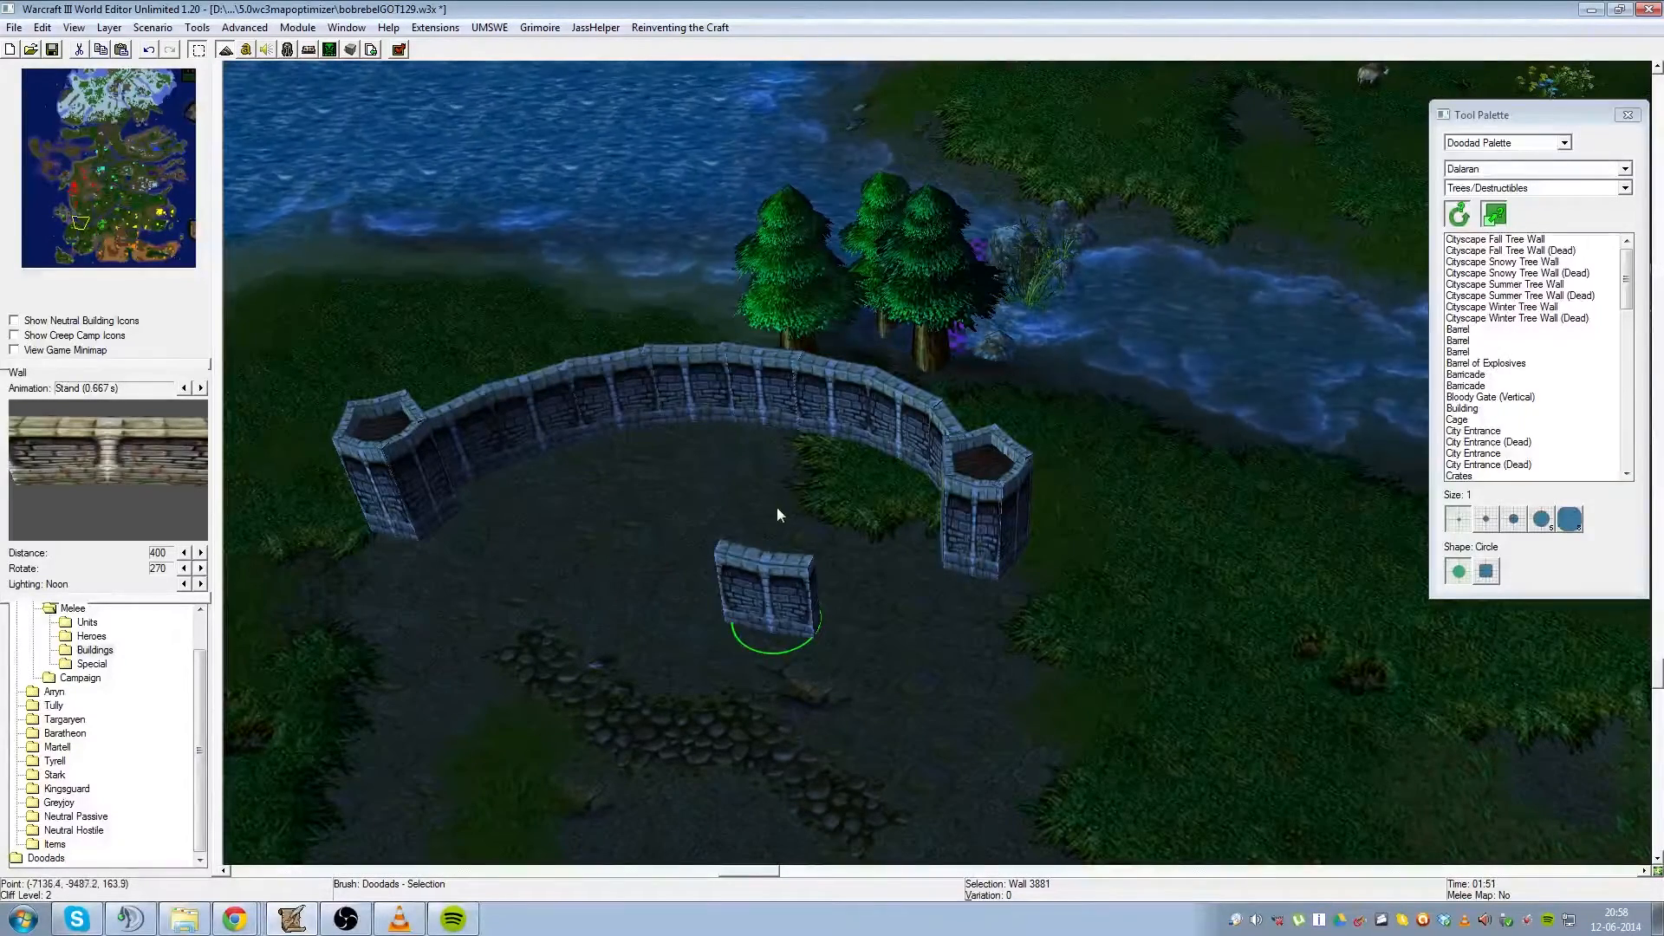
- Move the loose wall segment southwest, to the western side of the cobbled path
{"action": "scroll", "coordinate": [779, 632], "scroll_direction": "down", "scroll_amount": 3}
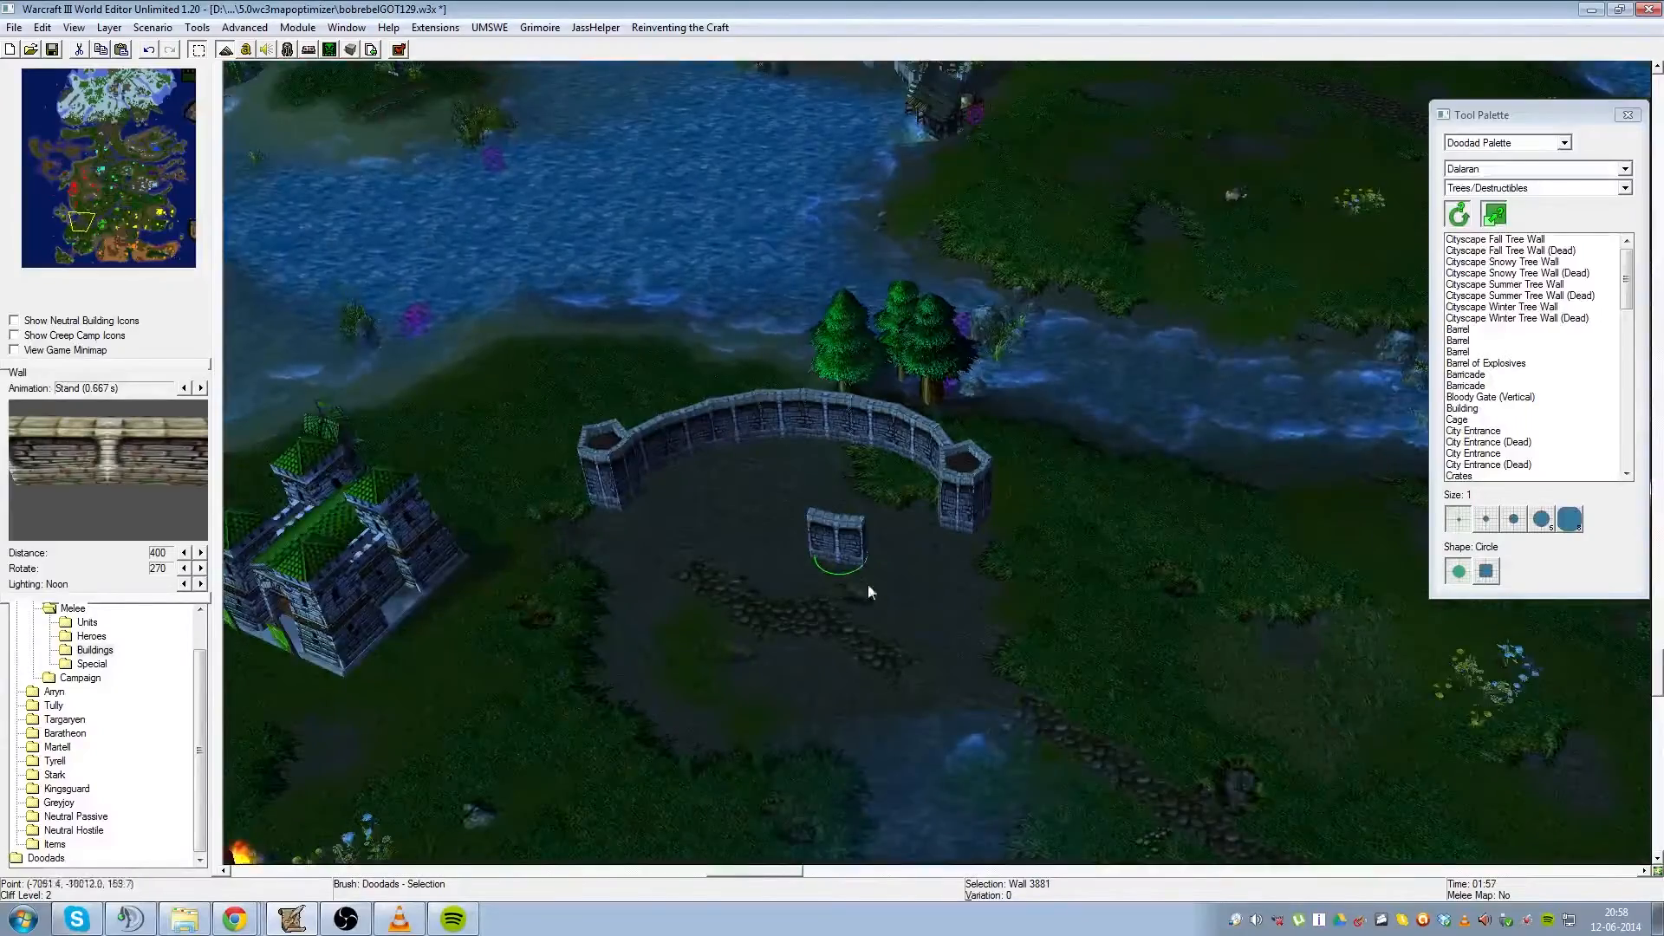
{"action": "scroll", "coordinate": [866, 584], "scroll_direction": "up", "scroll_amount": 4}
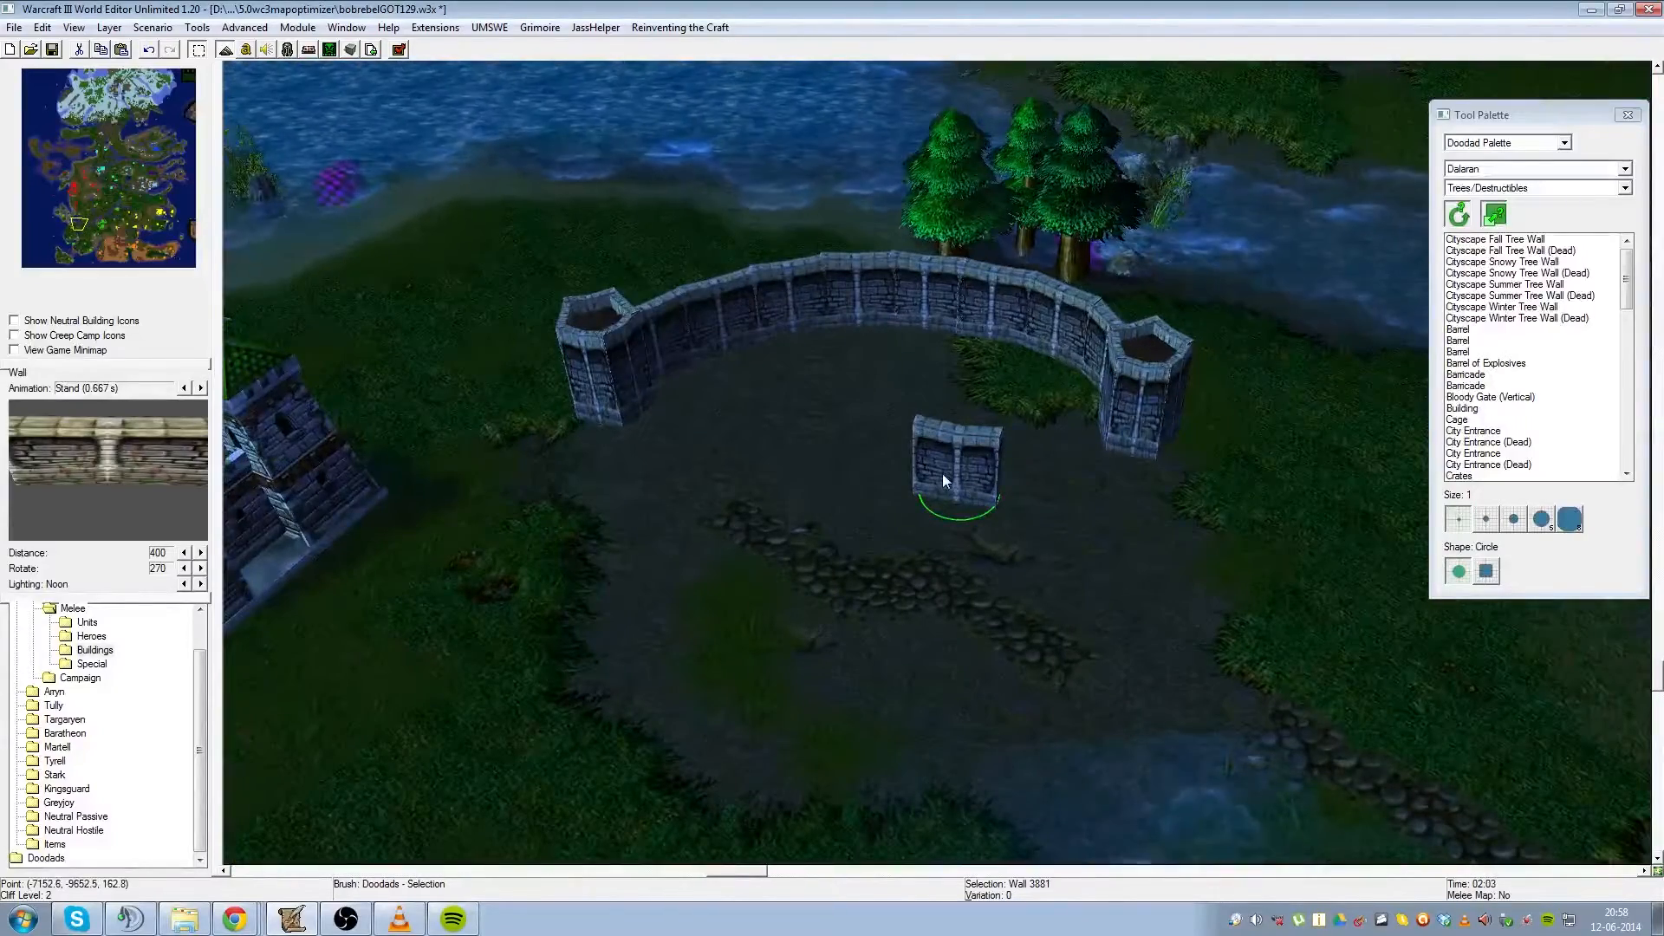
{"action": "left_click_drag", "start_coordinate": [945, 479], "coordinate": [749, 613]}
- Select the whole eastern tower and paste a copy of it on the riverbank to the south
{"action": "scroll", "coordinate": [1007, 534], "scroll_direction": "down", "scroll_amount": 3}
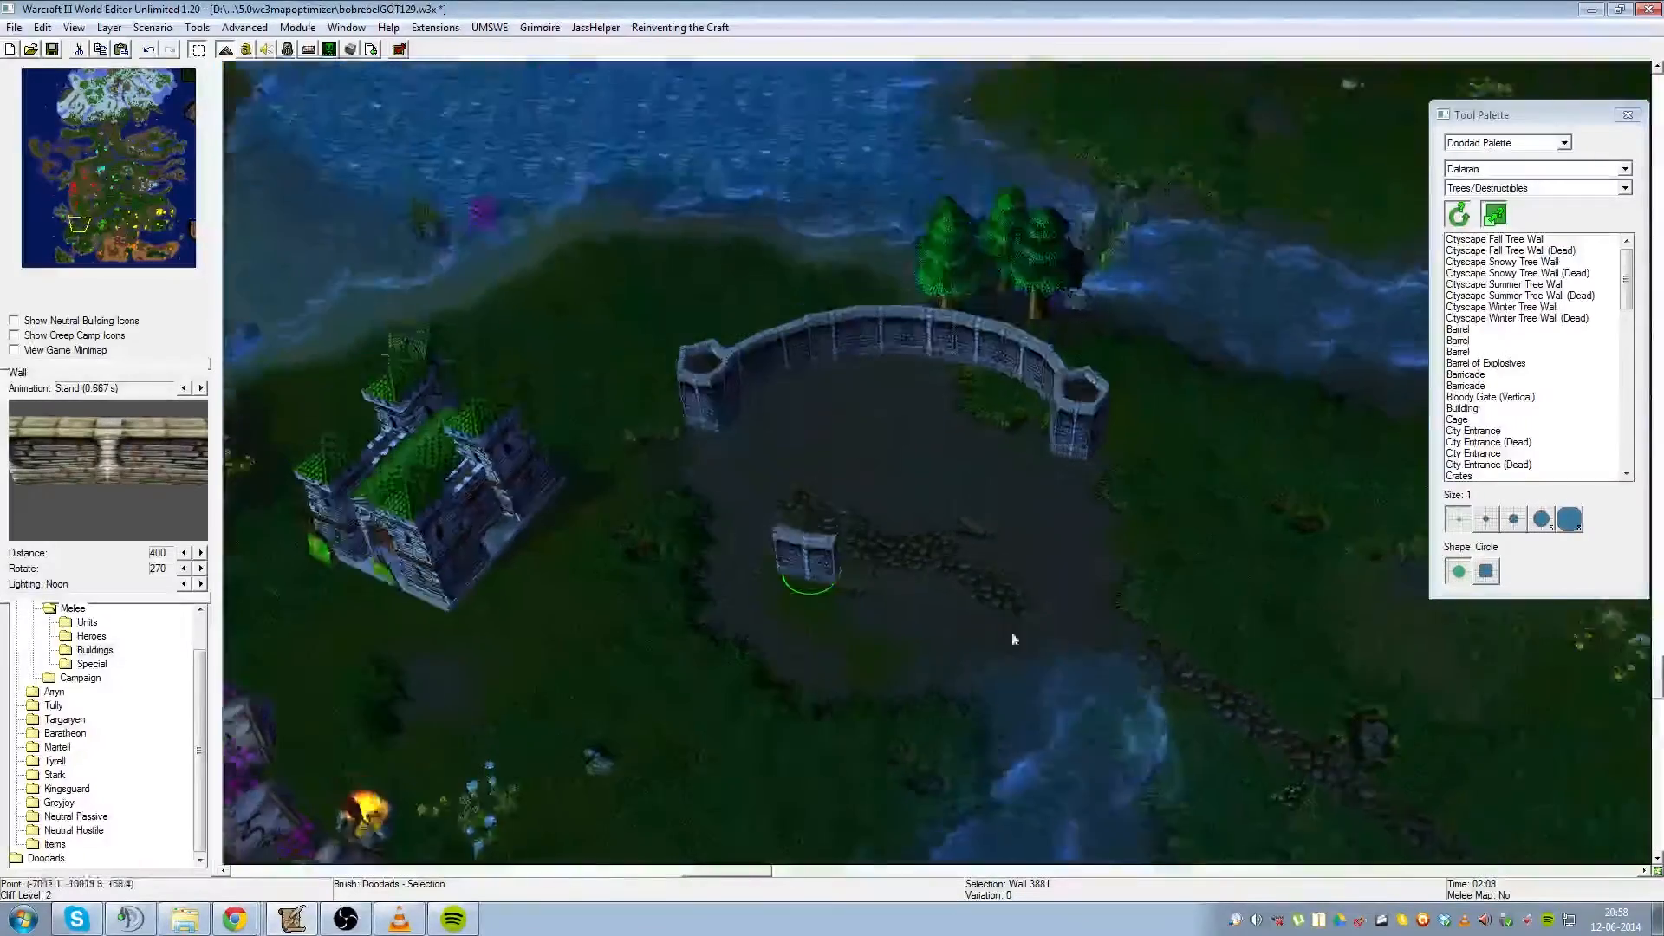
{"action": "left_click_drag", "start_coordinate": [1198, 566], "coordinate": [1010, 401]}
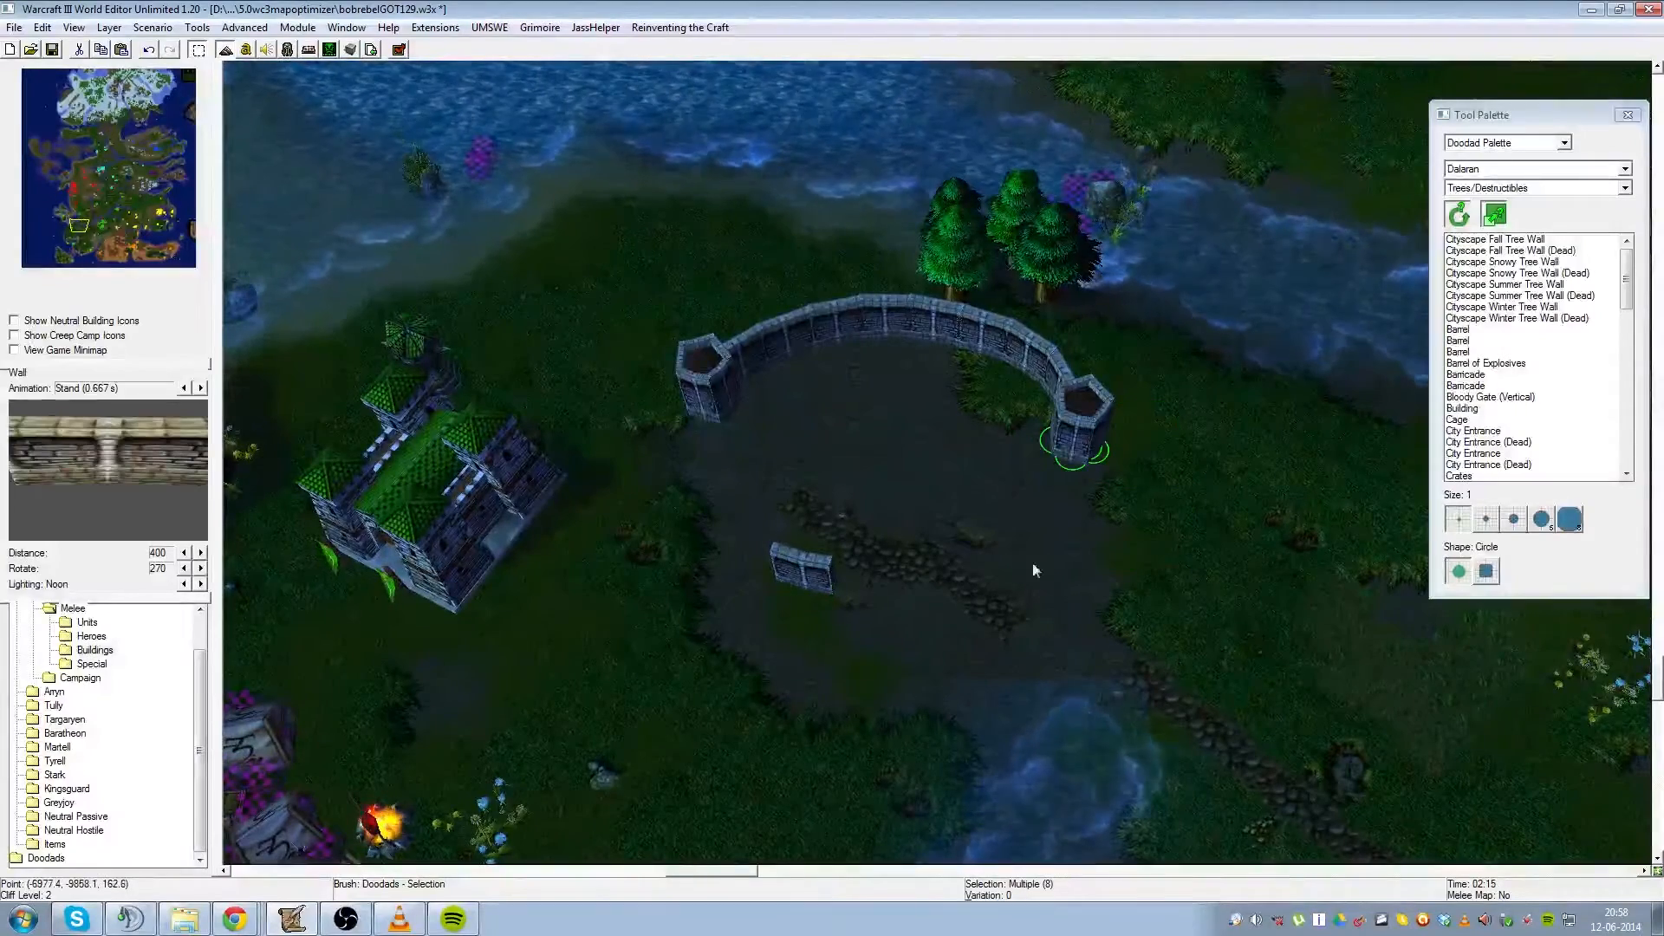
{"action": "key", "text": "ctrl+v"}
{"action": "left_click", "coordinate": [954, 784]}
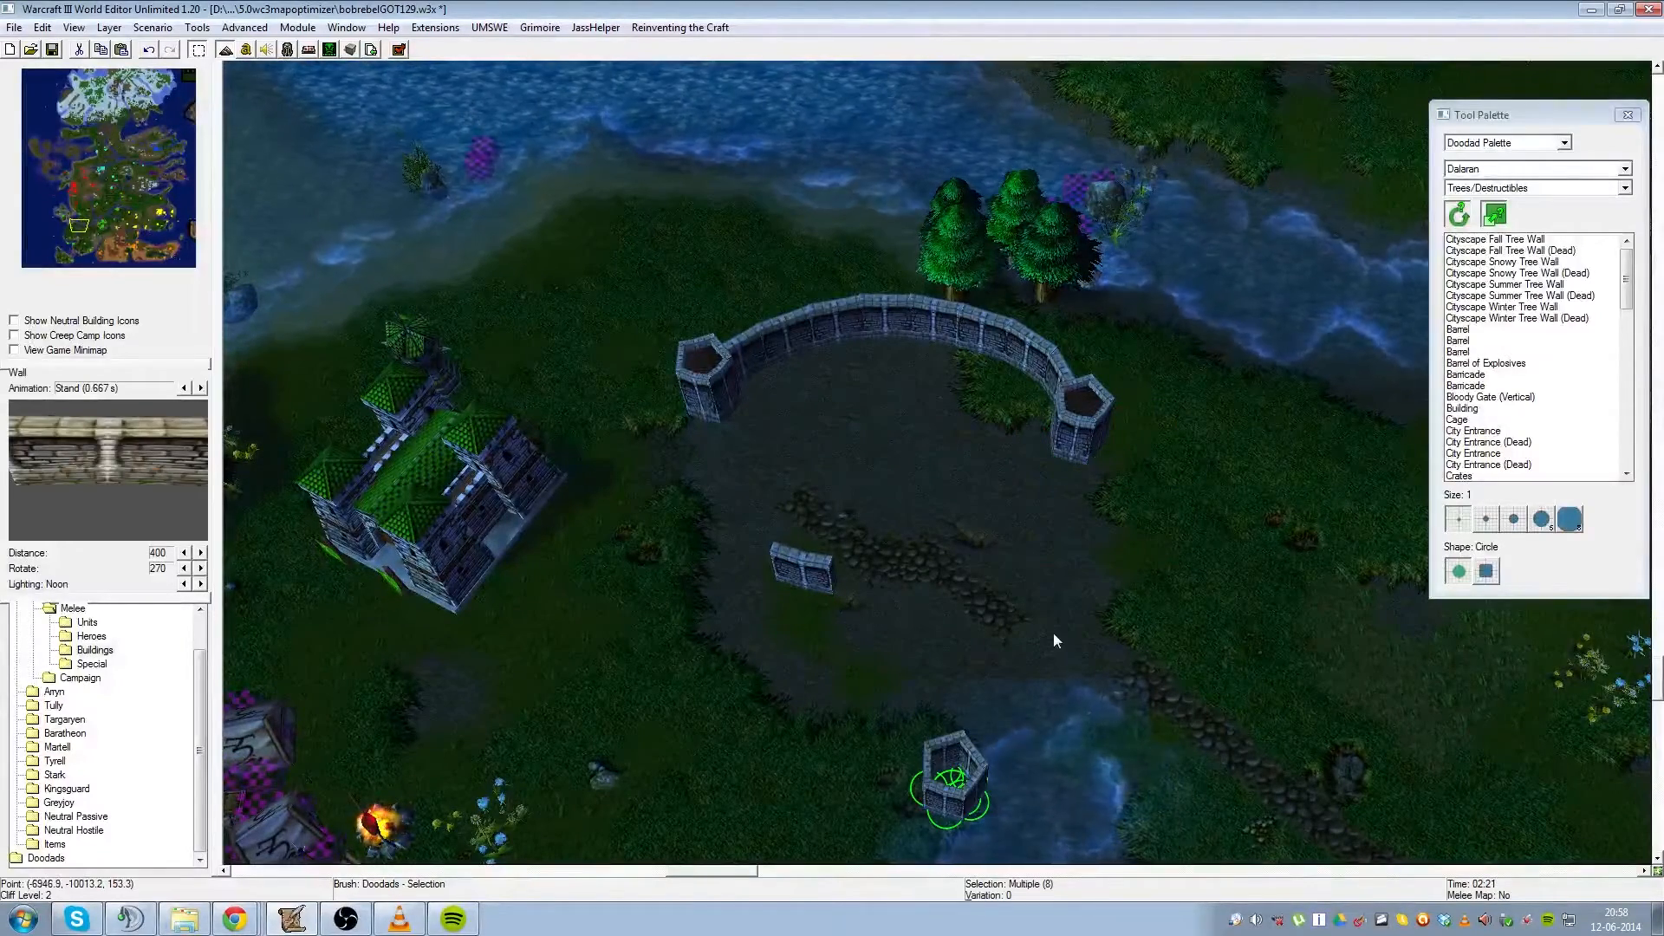
{"action": "scroll", "coordinate": [1053, 633], "scroll_direction": "up", "scroll_amount": 3}
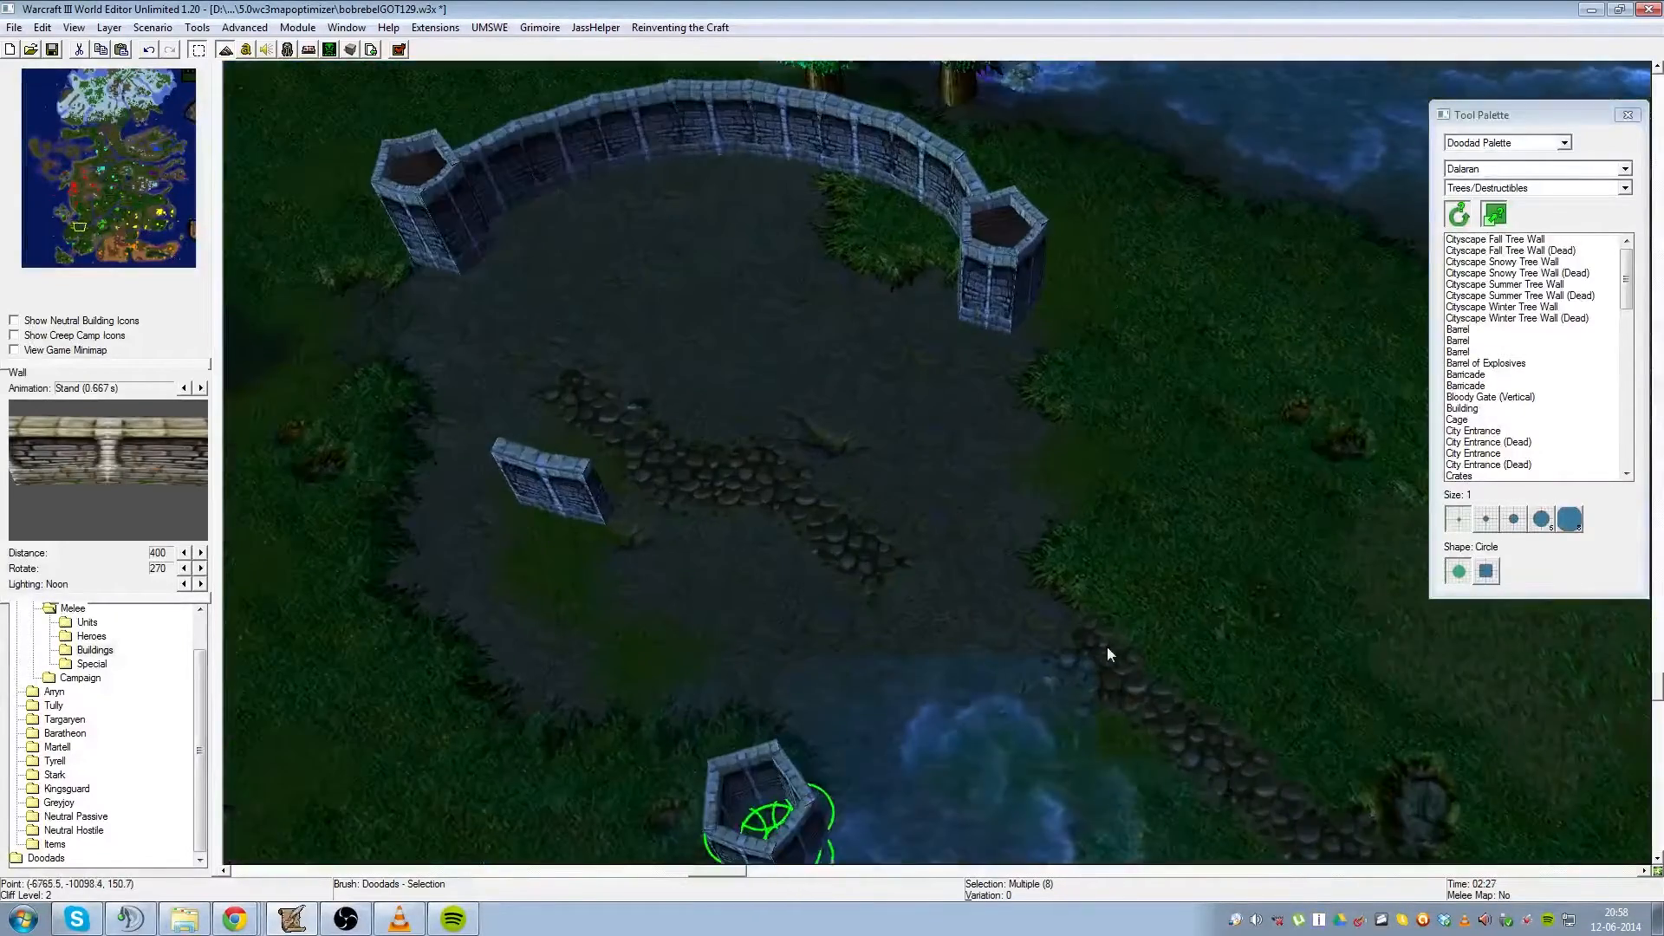
- Activate the size 1 Raise height brush for terrain, and return to doodad editing
{"action": "left_click", "coordinate": [1493, 143]}
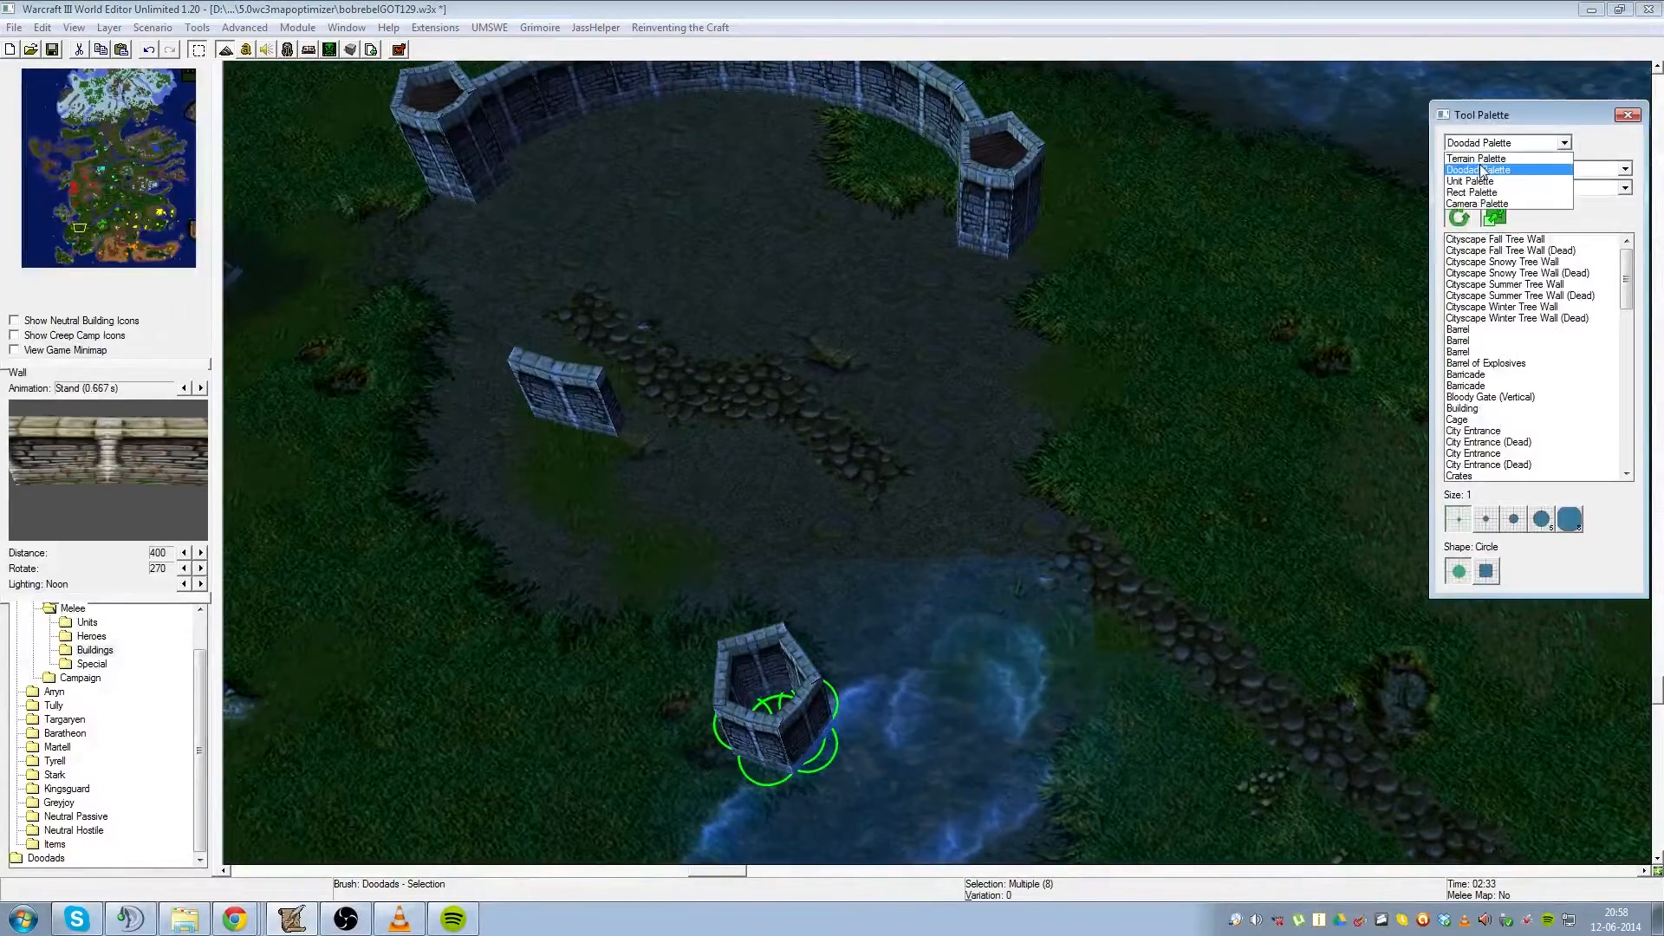
{"action": "left_click", "coordinate": [1478, 159]}
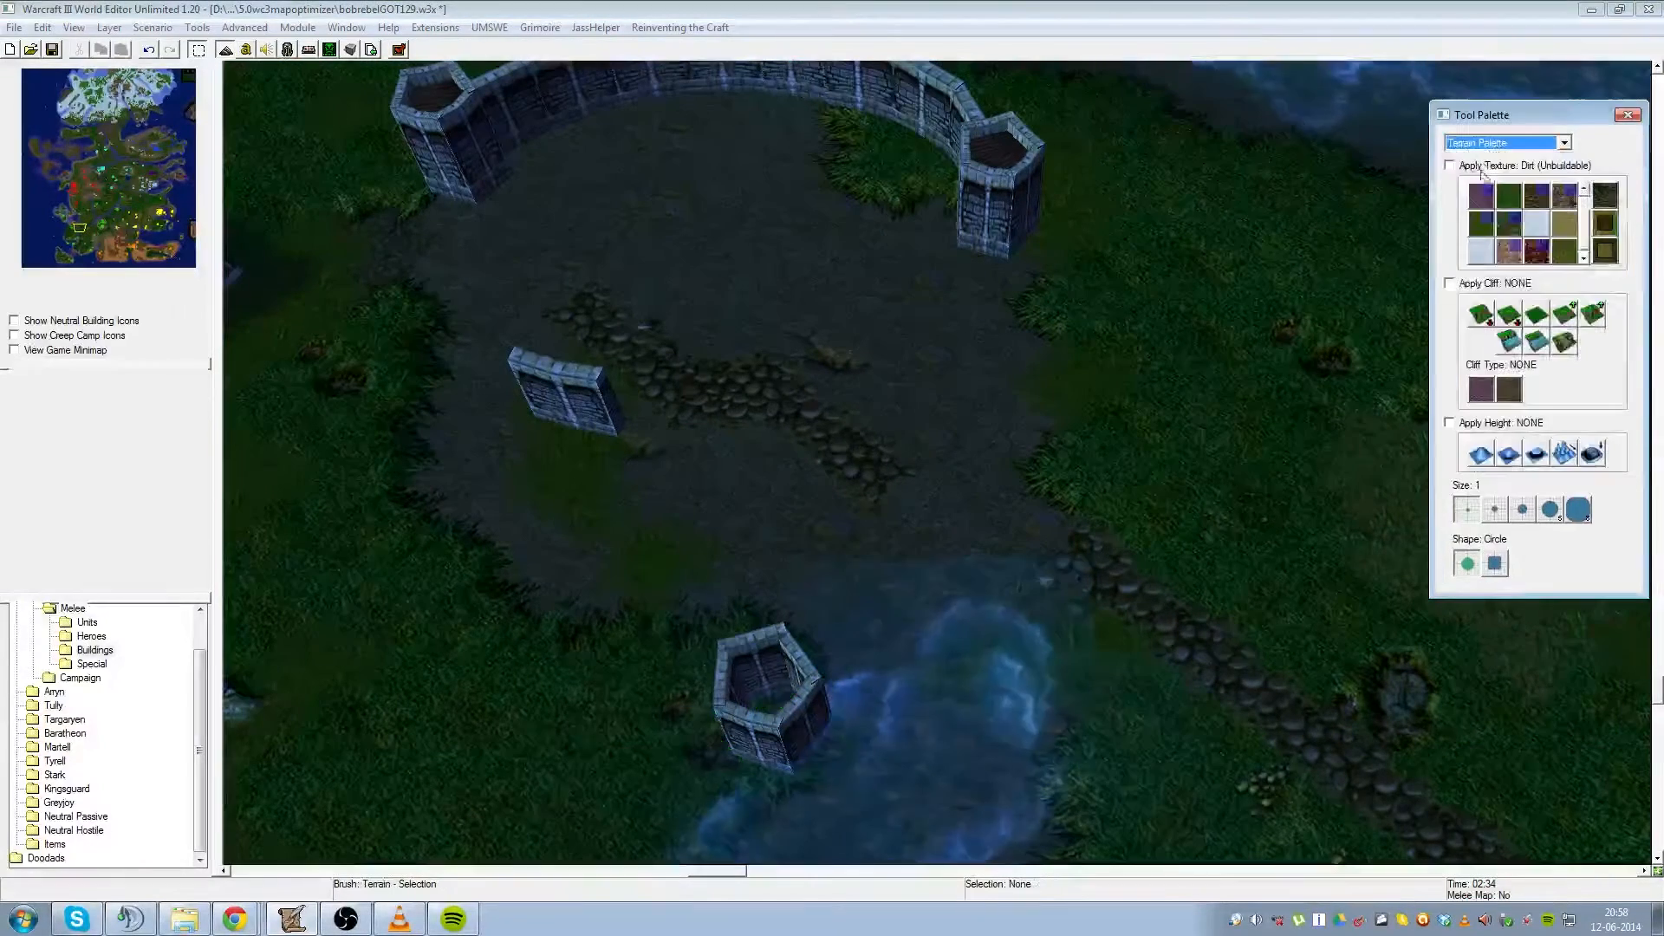
{"action": "left_click", "coordinate": [1479, 456]}
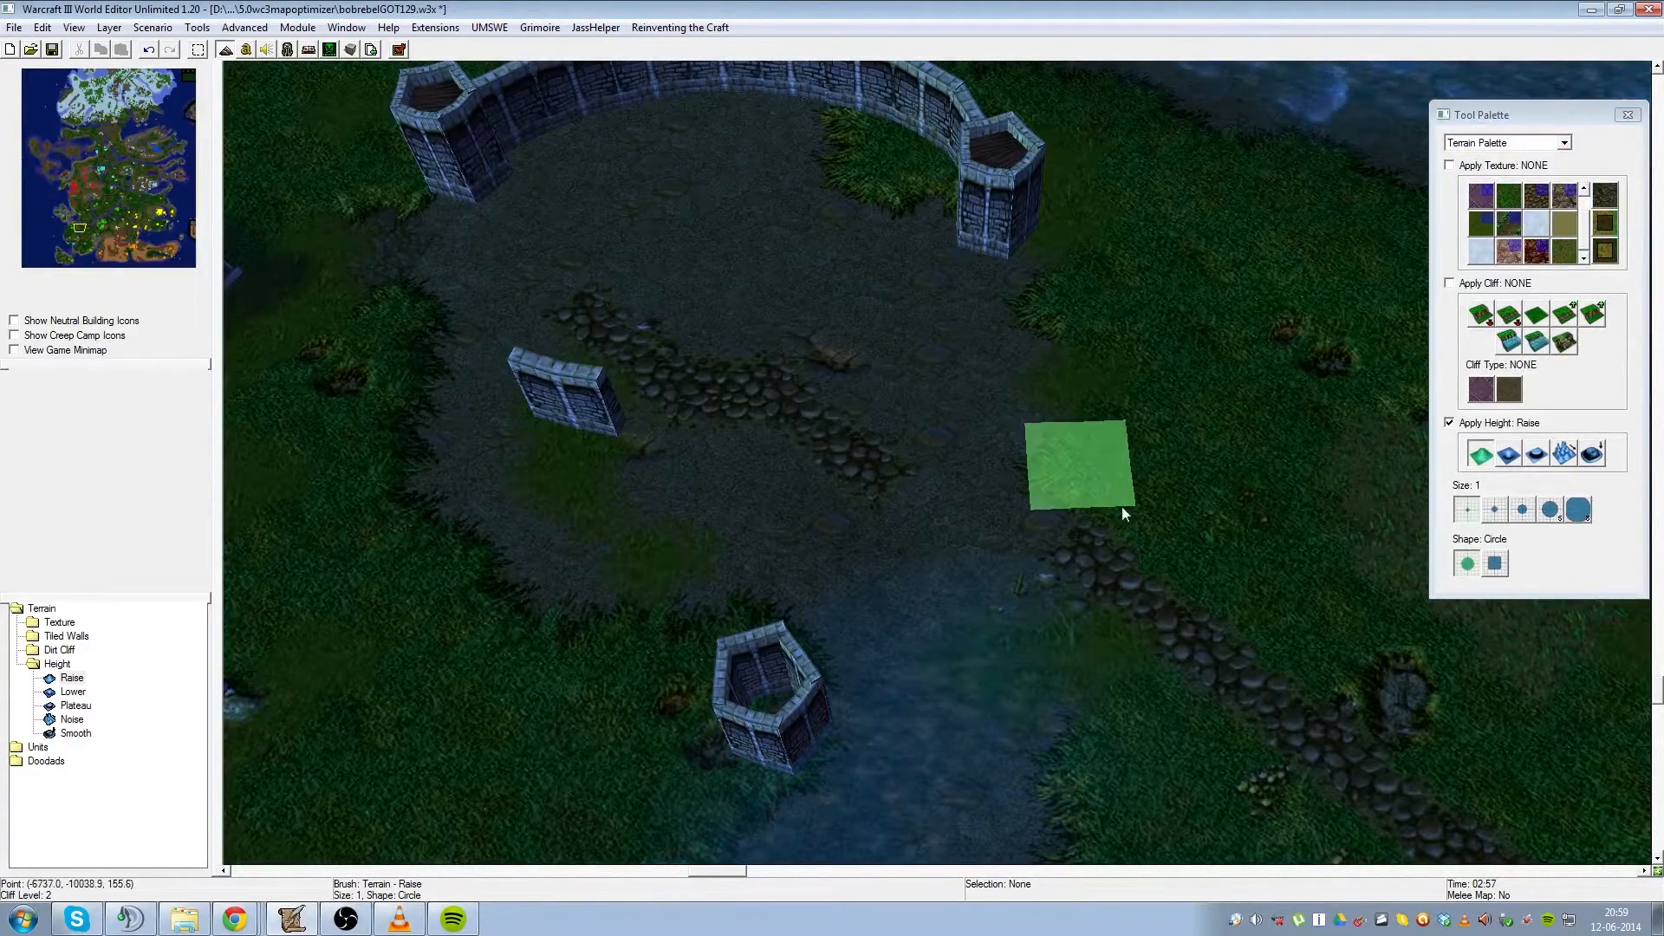
{"action": "scroll", "coordinate": [1201, 393], "scroll_direction": "down", "scroll_amount": 3}
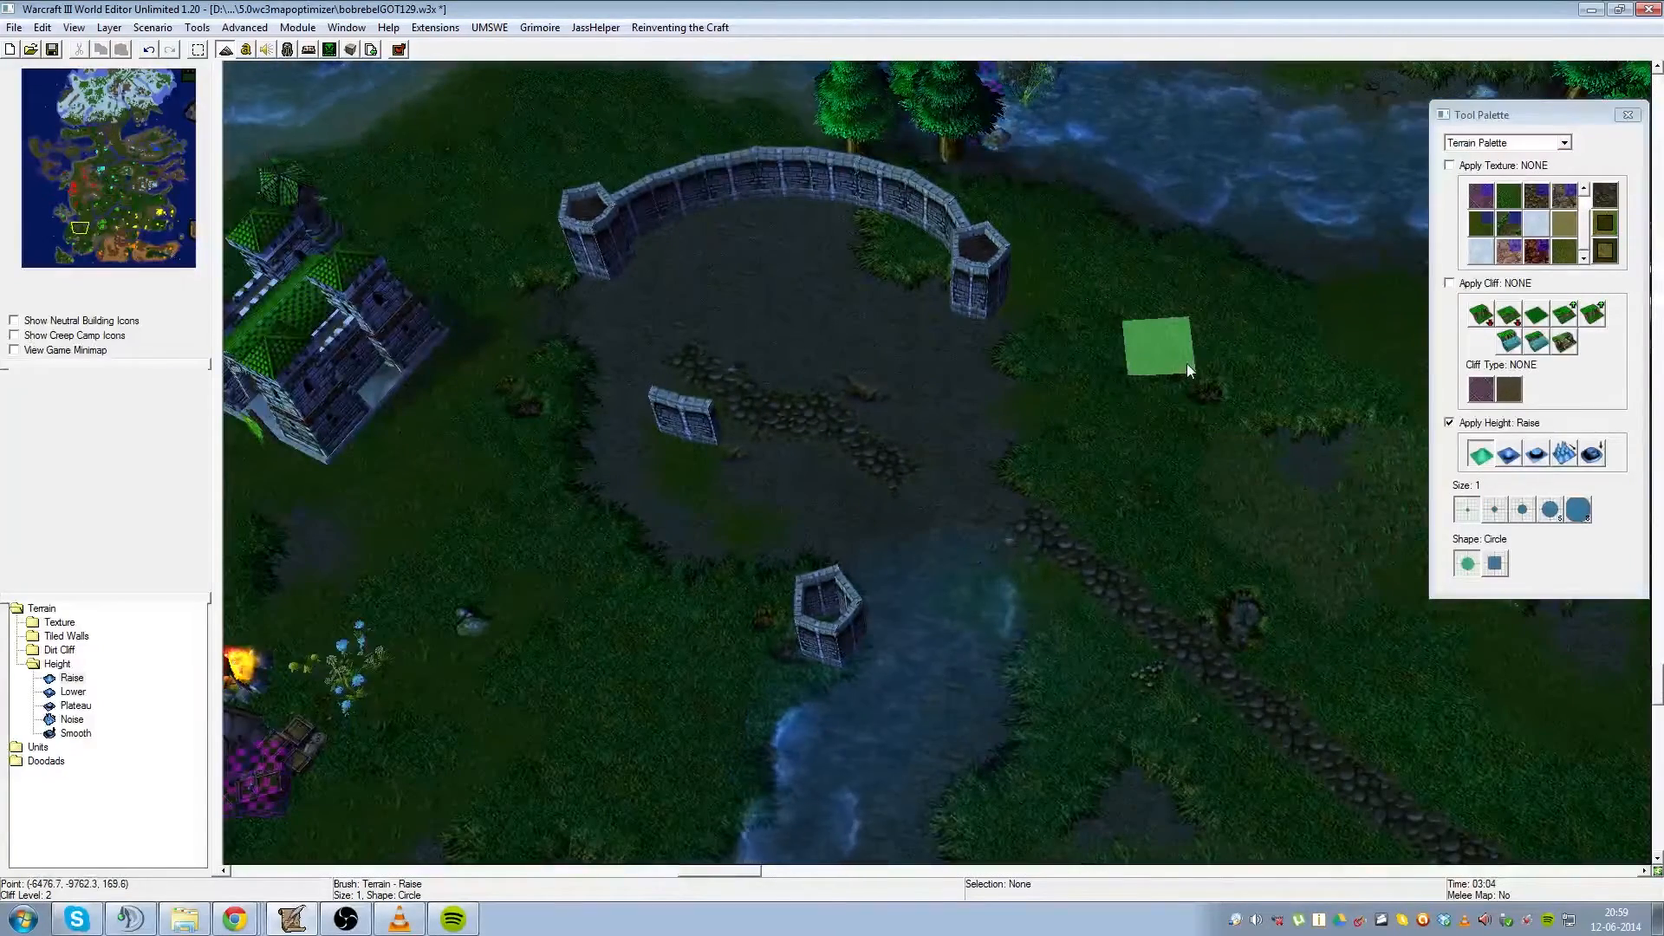
{"action": "left_click", "coordinate": [1516, 143]}
{"action": "left_click", "coordinate": [1513, 170]}
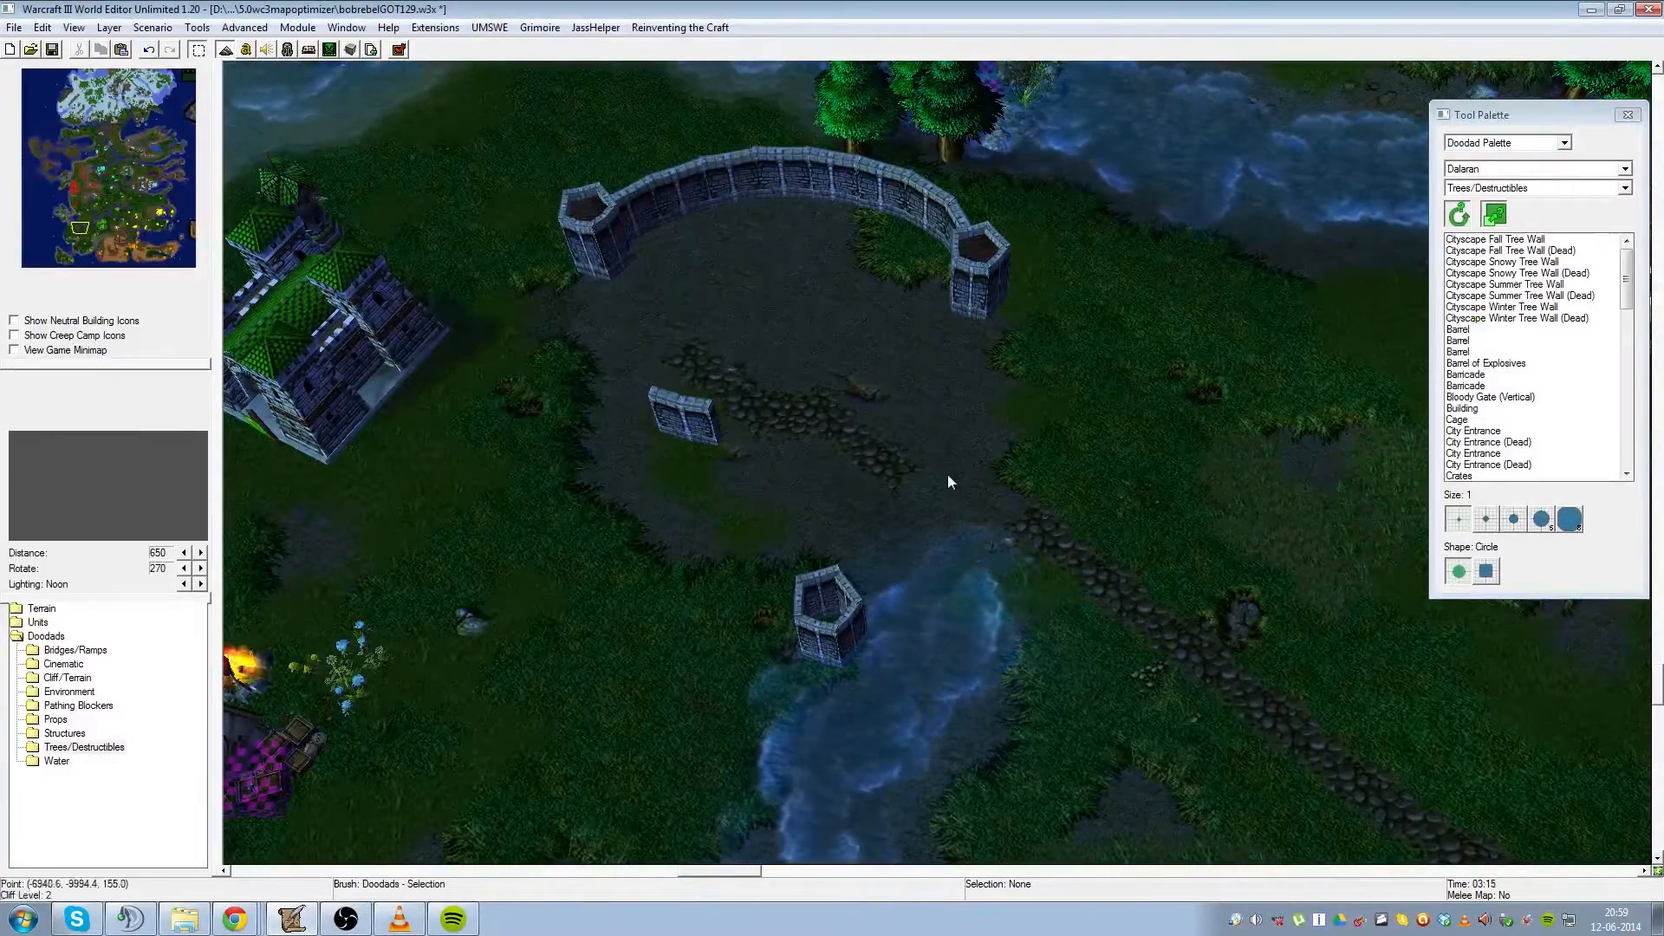
- Select the three floor planks inside the southern tower and raise them toward the tower's upper part
{"action": "scroll", "coordinate": [1080, 494], "scroll_direction": "up", "scroll_amount": 2}
{"action": "scroll", "coordinate": [1080, 491], "scroll_direction": "up", "scroll_amount": 3}
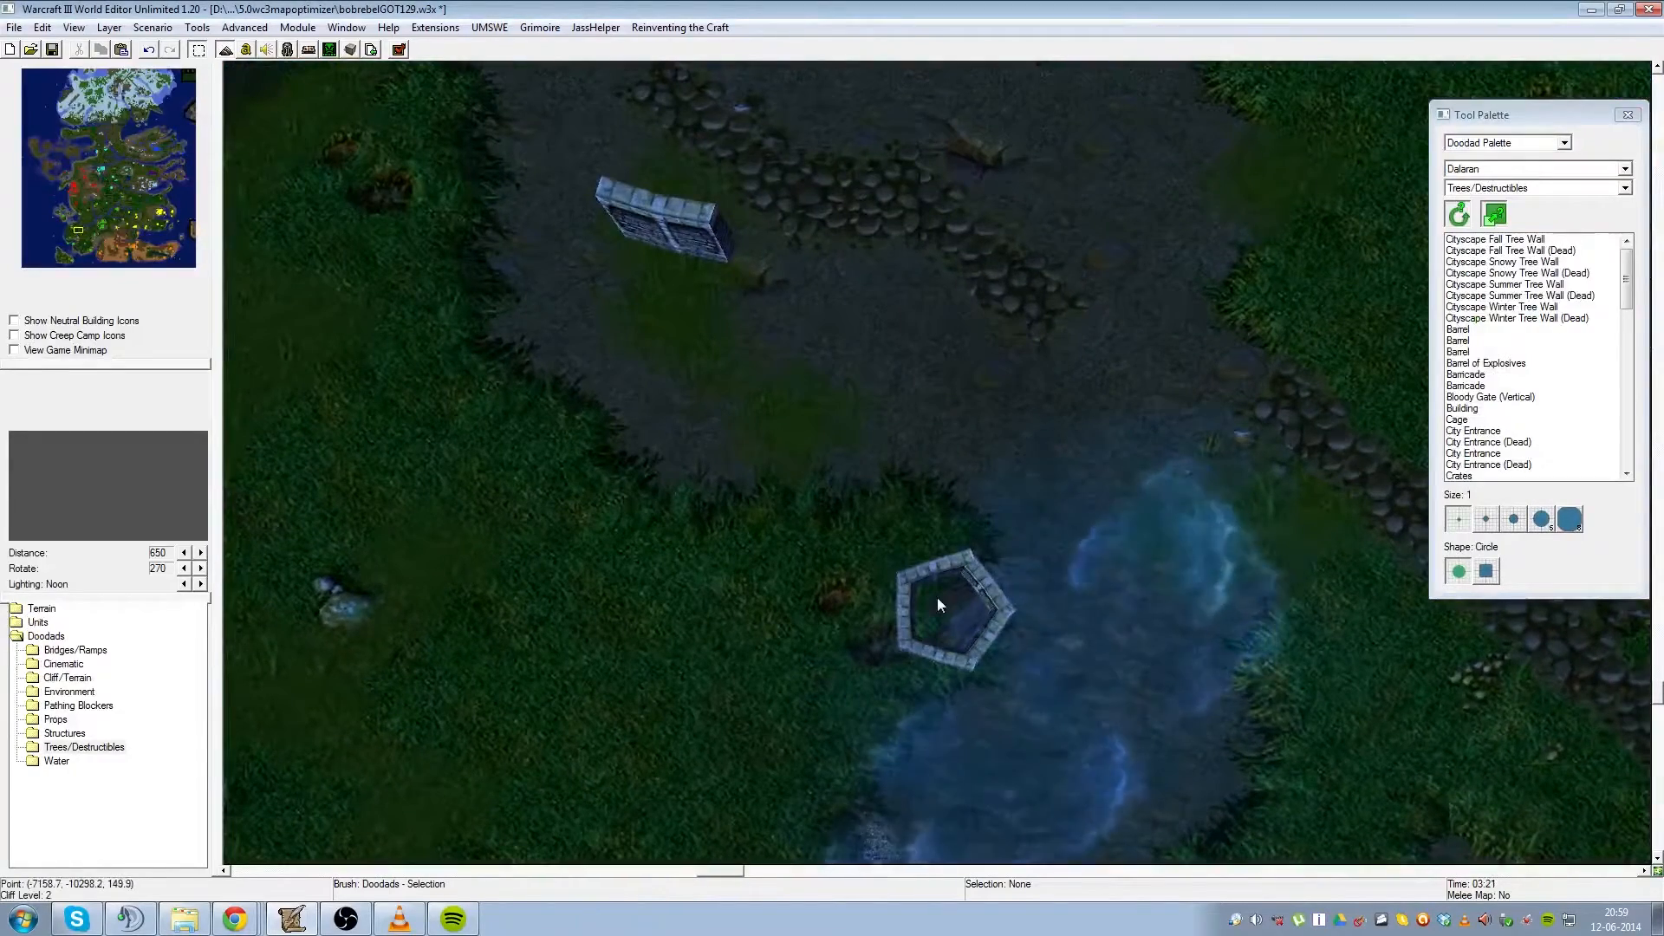
{"action": "left_click", "coordinate": [963, 623]}
{"action": "left_click", "coordinate": [965, 634], "text": "shift"}
{"action": "left_click", "coordinate": [964, 636], "text": "shift"}
{"action": "key", "text": "ctrl+Page_Up"}
{"action": "right_click_drag", "start_coordinate": [1142, 555], "coordinate": [1075, 221], "text": "ctrl"}
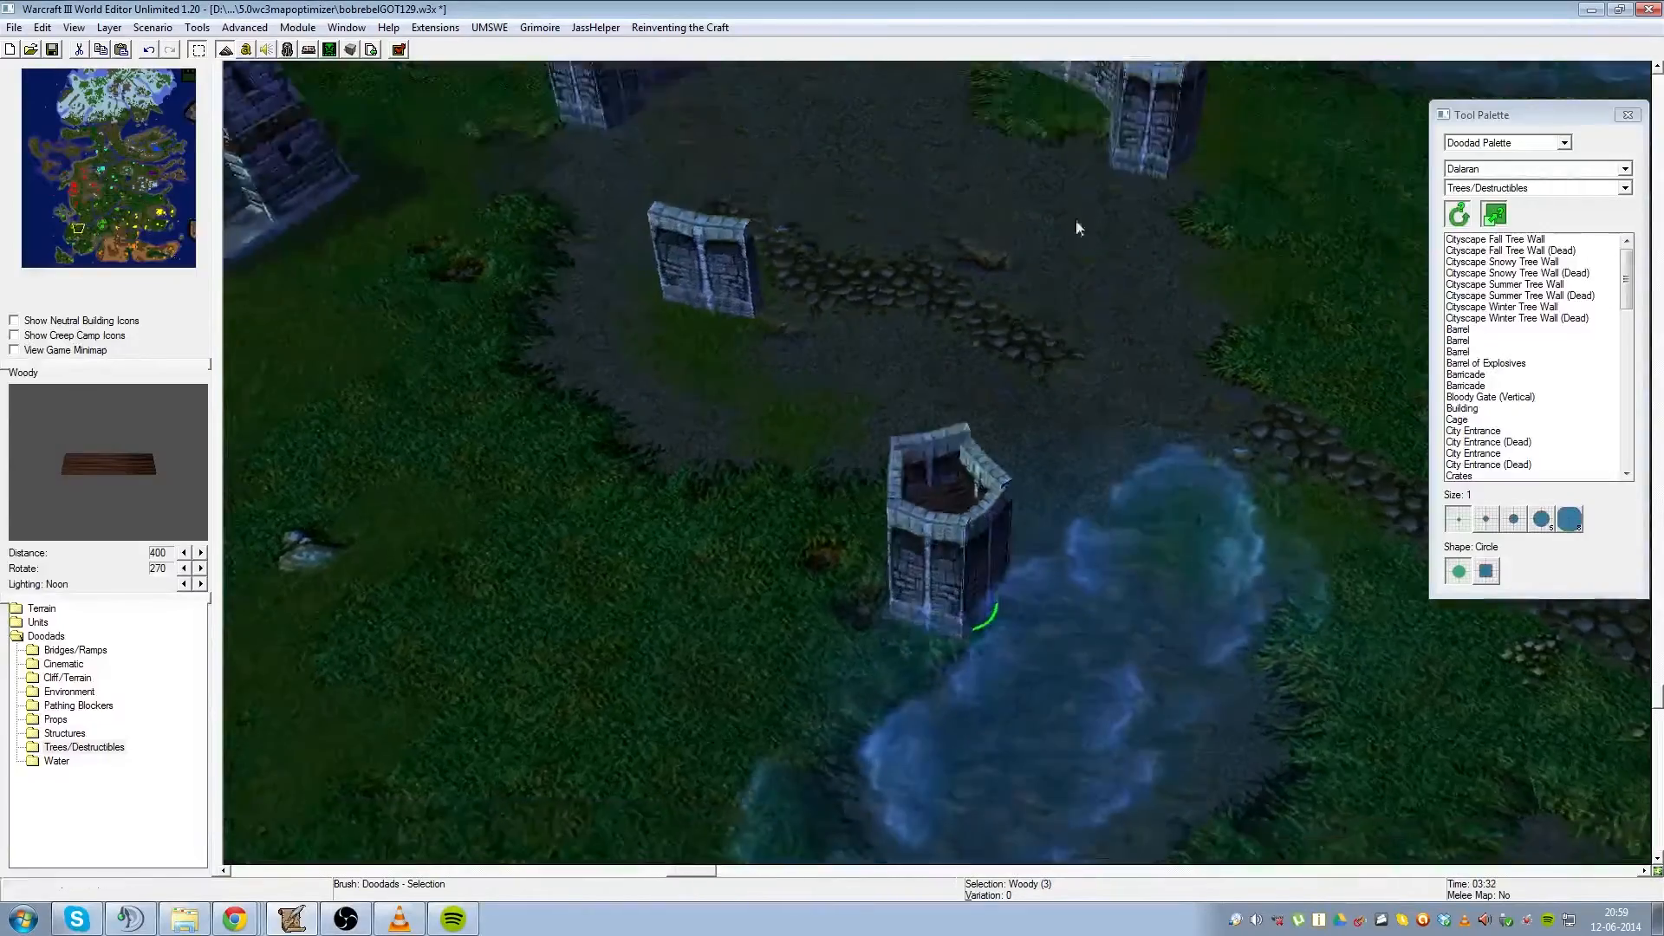
- Select all pieces of the southern tower and move it slightly north, away from the river
{"action": "scroll", "coordinate": [1106, 319], "scroll_direction": "down", "scroll_amount": 4}
{"action": "right_click_drag", "start_coordinate": [1106, 319], "coordinate": [1106, 538], "text": "ctrl"}
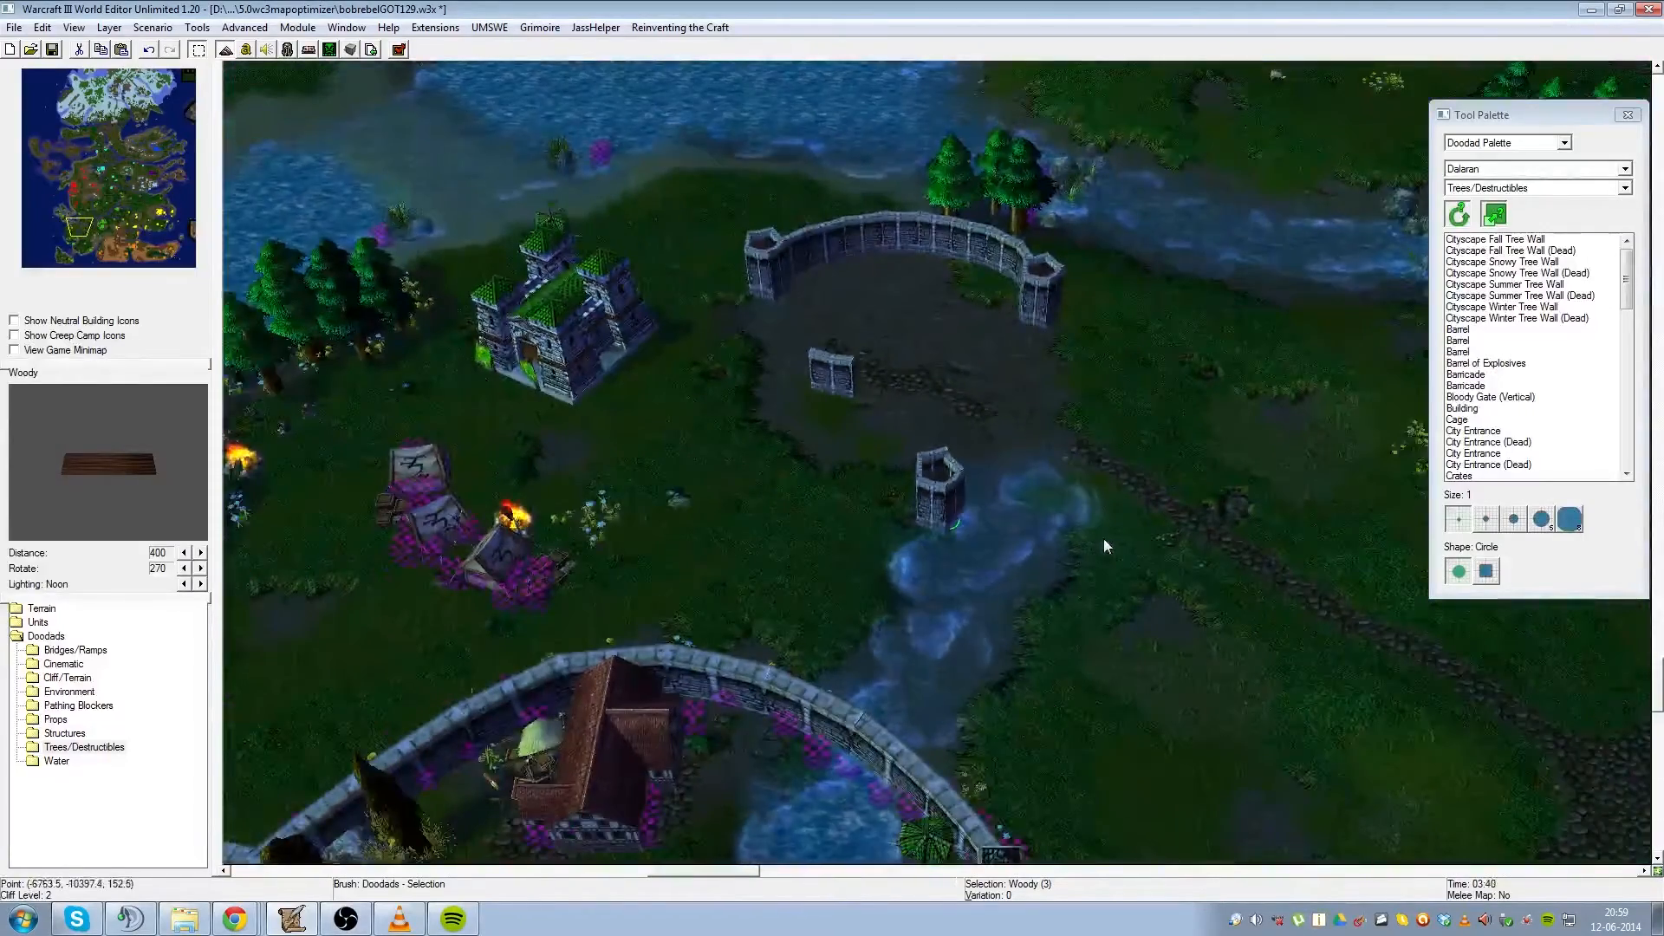
{"action": "scroll", "coordinate": [1077, 527], "scroll_direction": "up", "scroll_amount": 3}
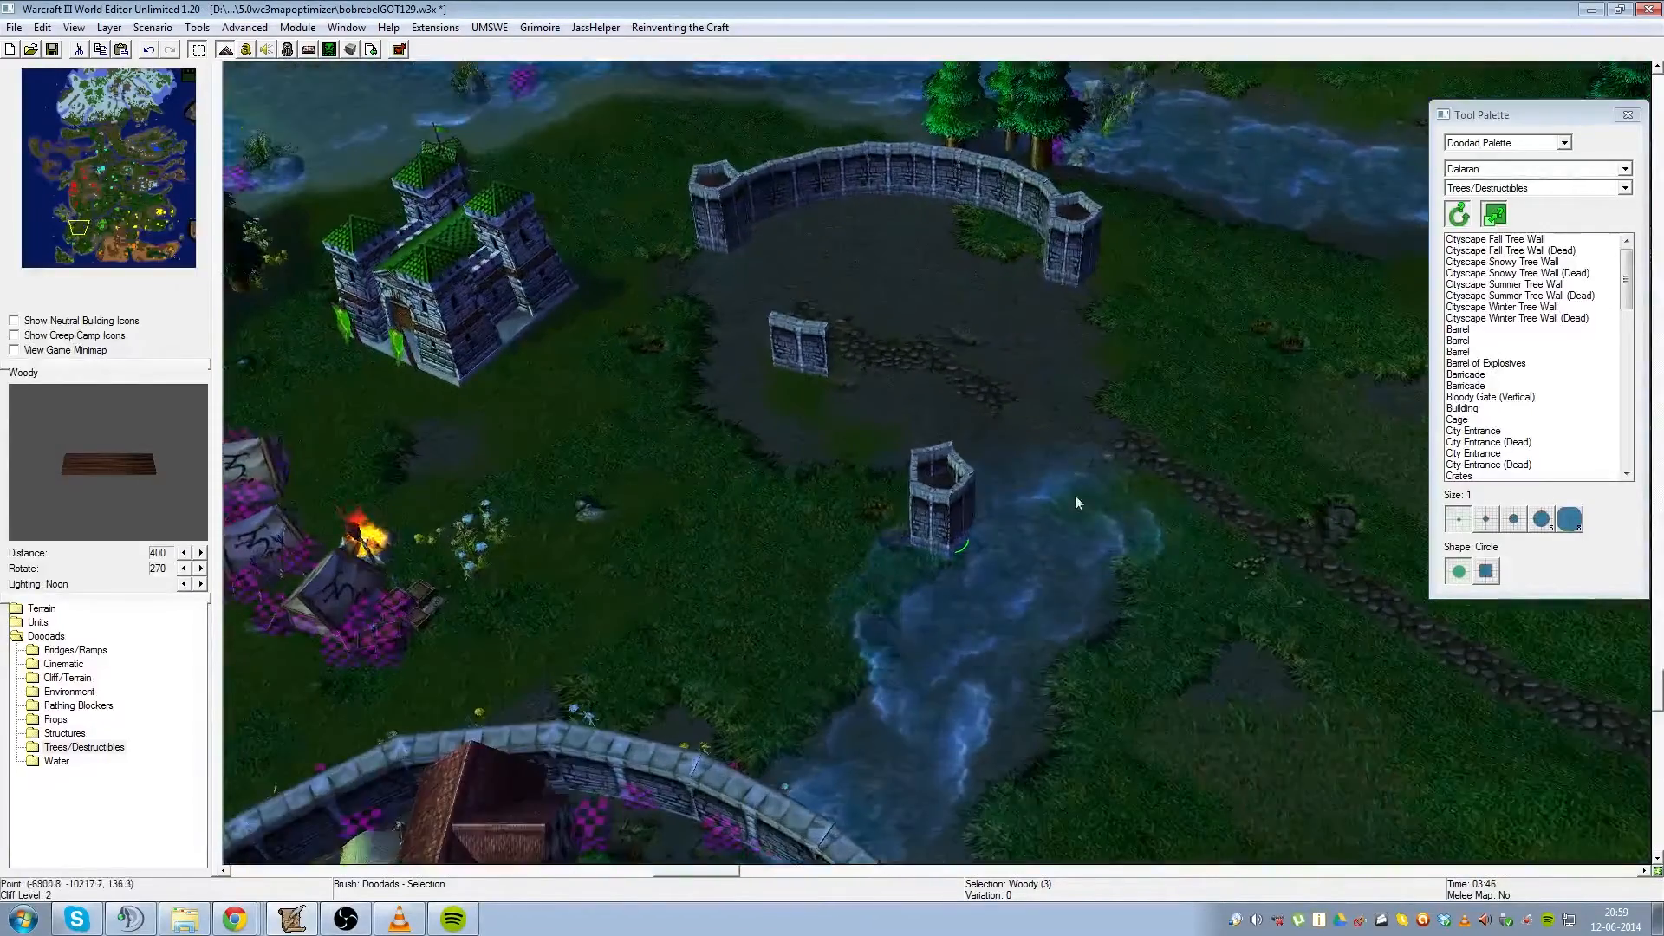
{"action": "right_click_drag", "start_coordinate": [1077, 499], "coordinate": [1077, 614]}
{"action": "left_click_drag", "start_coordinate": [1076, 613], "coordinate": [869, 841]}
{"action": "right_click_drag", "start_coordinate": [870, 840], "coordinate": [869, 737]}
{"action": "right_click_drag", "start_coordinate": [965, 603], "coordinate": [965, 669]}
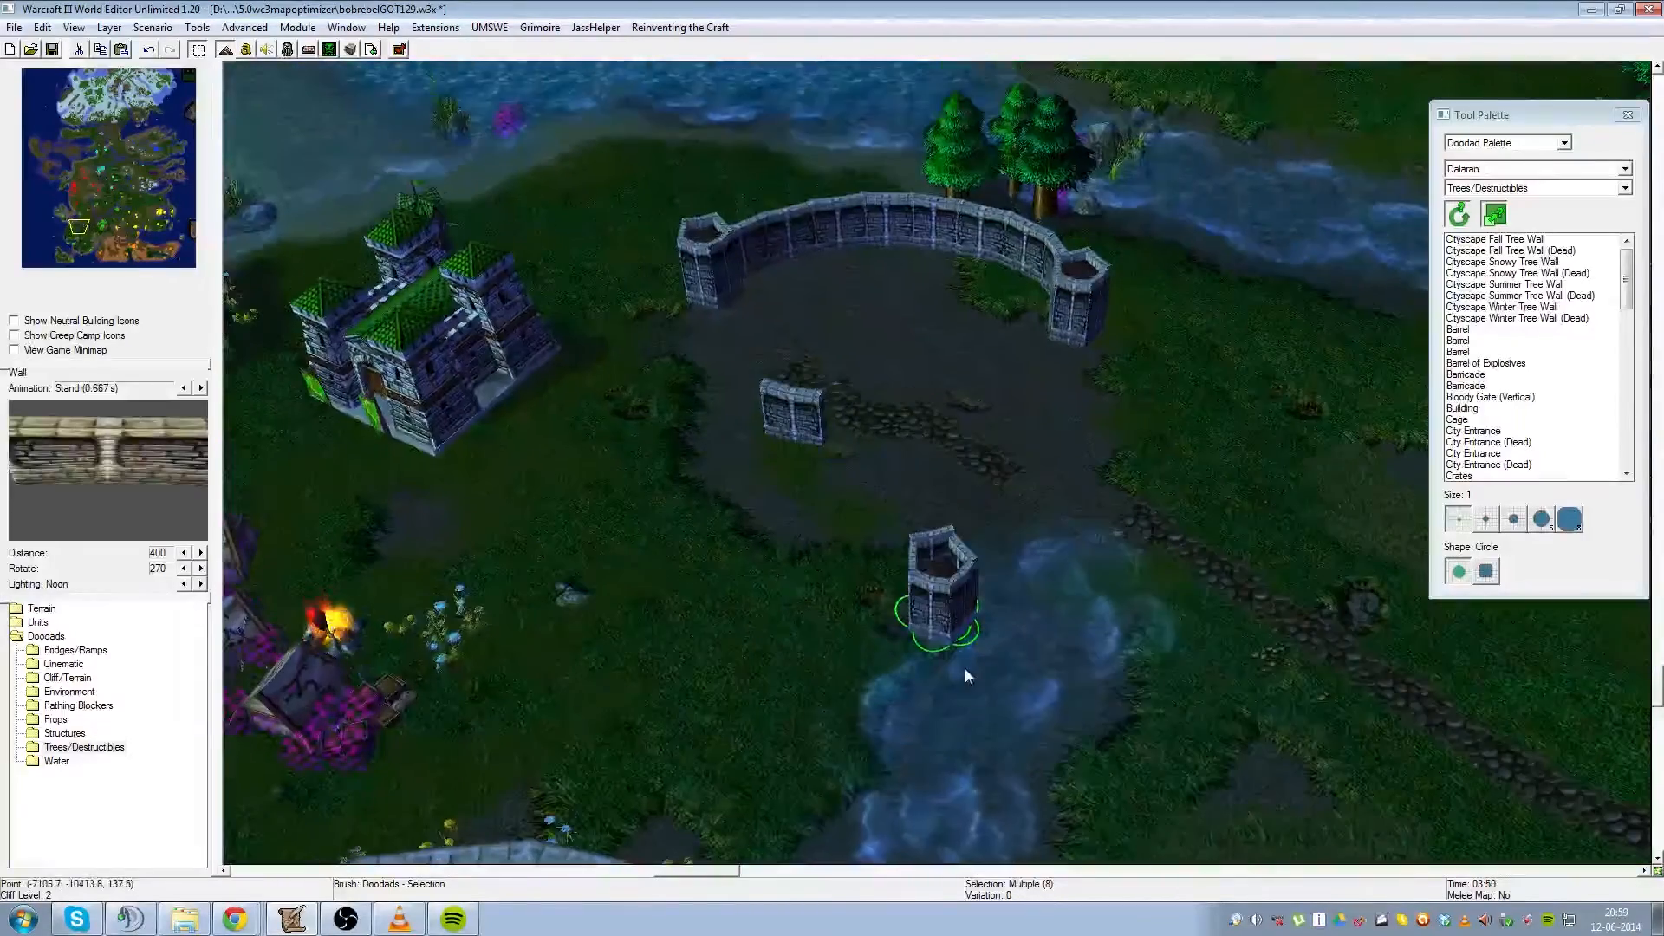
{"action": "left_click_drag", "start_coordinate": [943, 587], "coordinate": [957, 520]}
{"action": "scroll", "coordinate": [1062, 529], "scroll_direction": "up", "scroll_amount": 3}
{"action": "right_click_drag", "start_coordinate": [1071, 516], "coordinate": [1073, 609]}
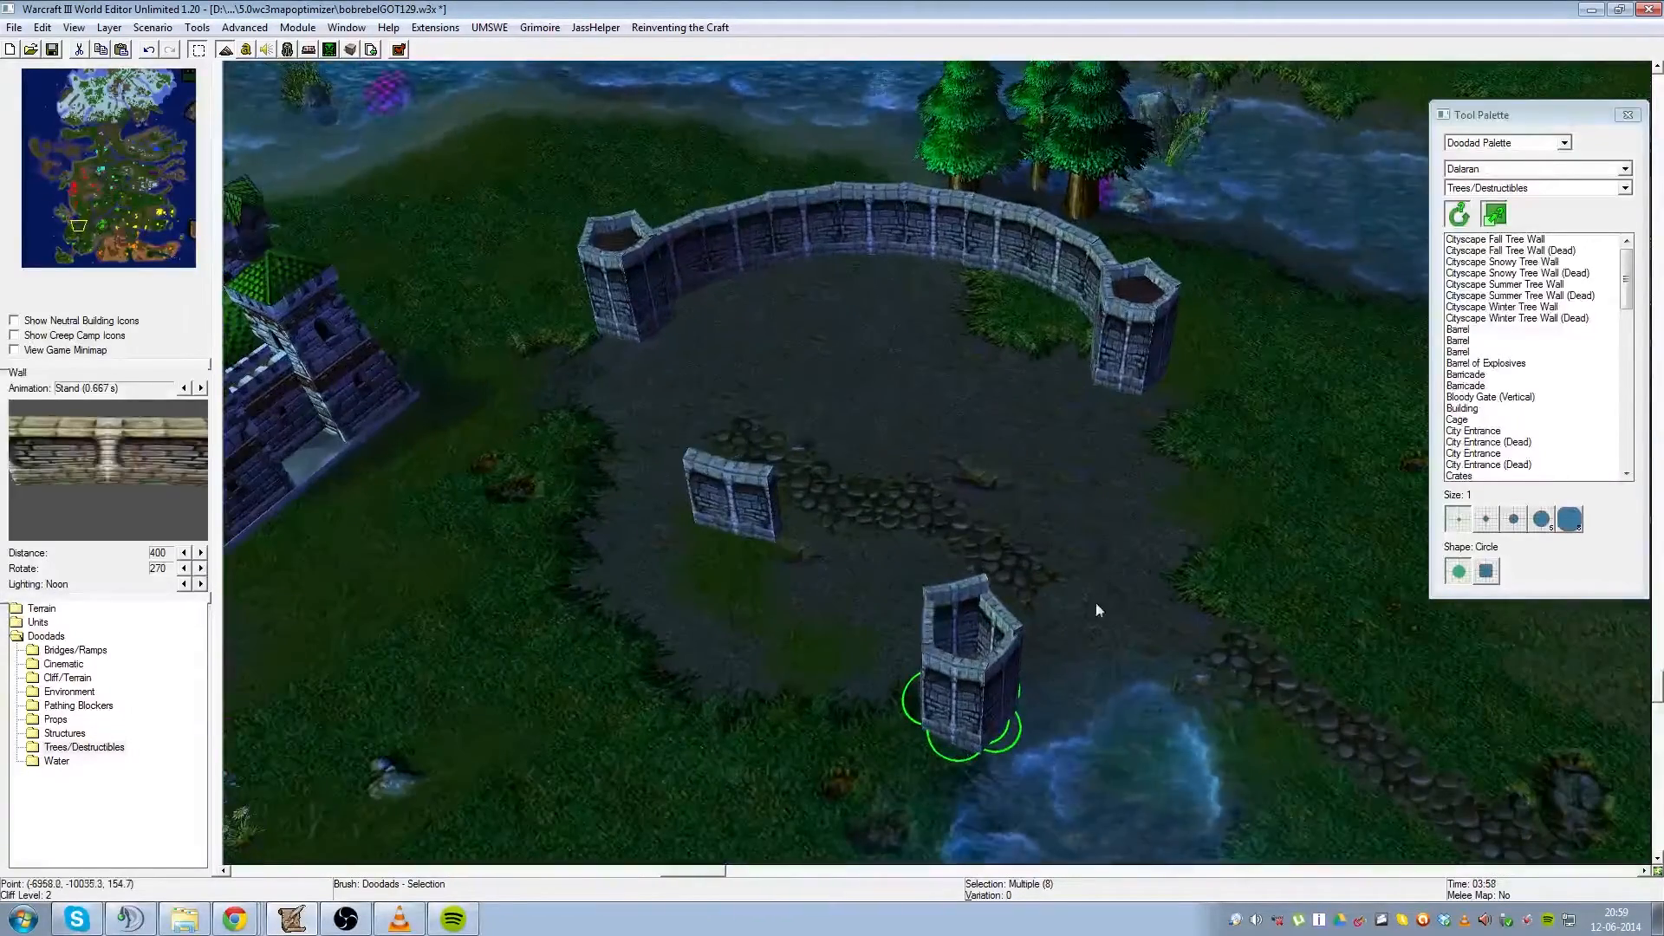
{"action": "right_click_drag", "start_coordinate": [1064, 525], "coordinate": [1127, 672], "text": "ctrl"}
{"action": "left_click", "coordinate": [1094, 691]}
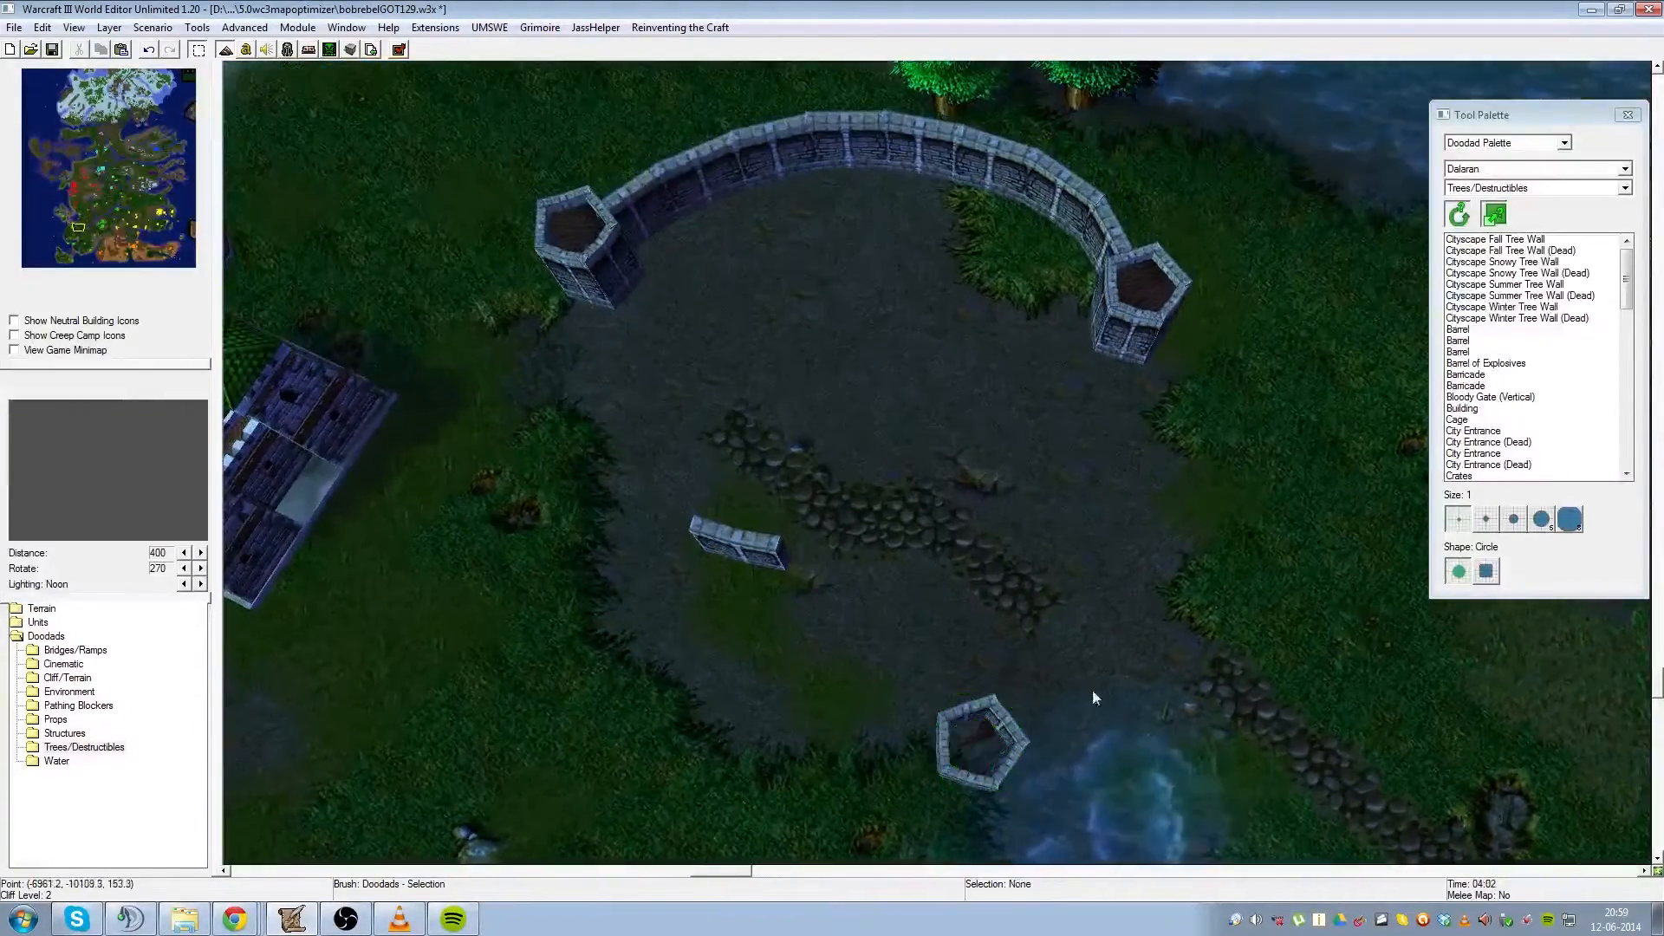
- Reselect the southern tower's three floor planks and raise them six more increments, close to the wall tops
{"action": "right_click_drag", "start_coordinate": [1123, 737], "coordinate": [1116, 626]}
{"action": "scroll", "coordinate": [1118, 628], "scroll_direction": "up", "scroll_amount": 3}
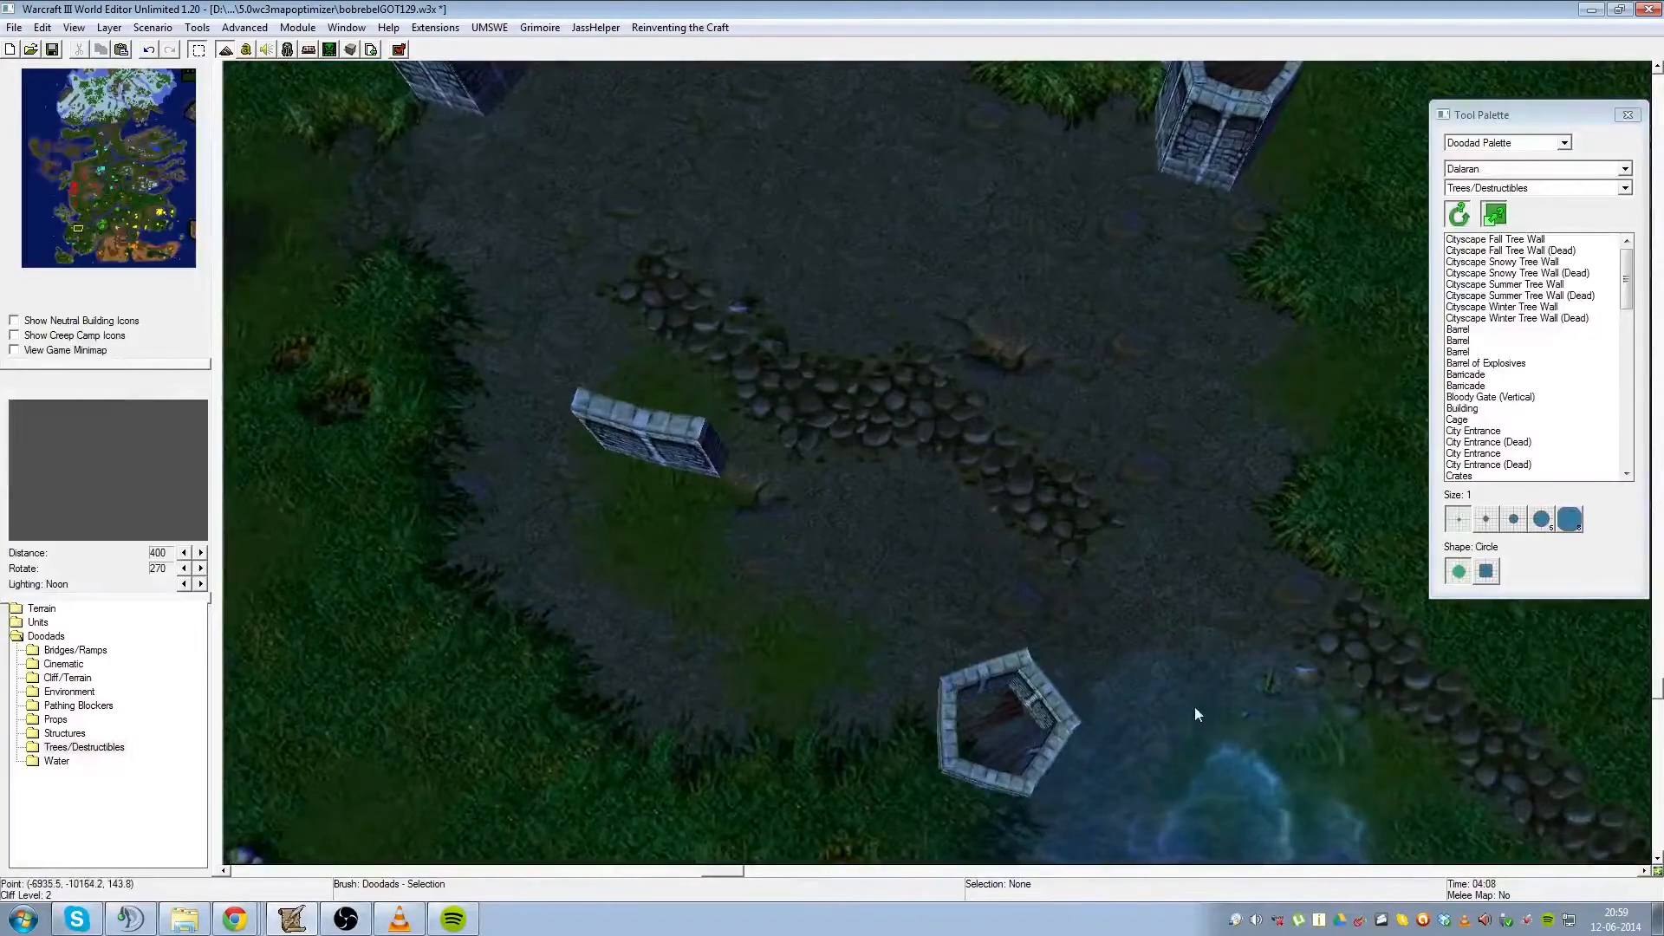
{"action": "left_click", "coordinate": [984, 700]}
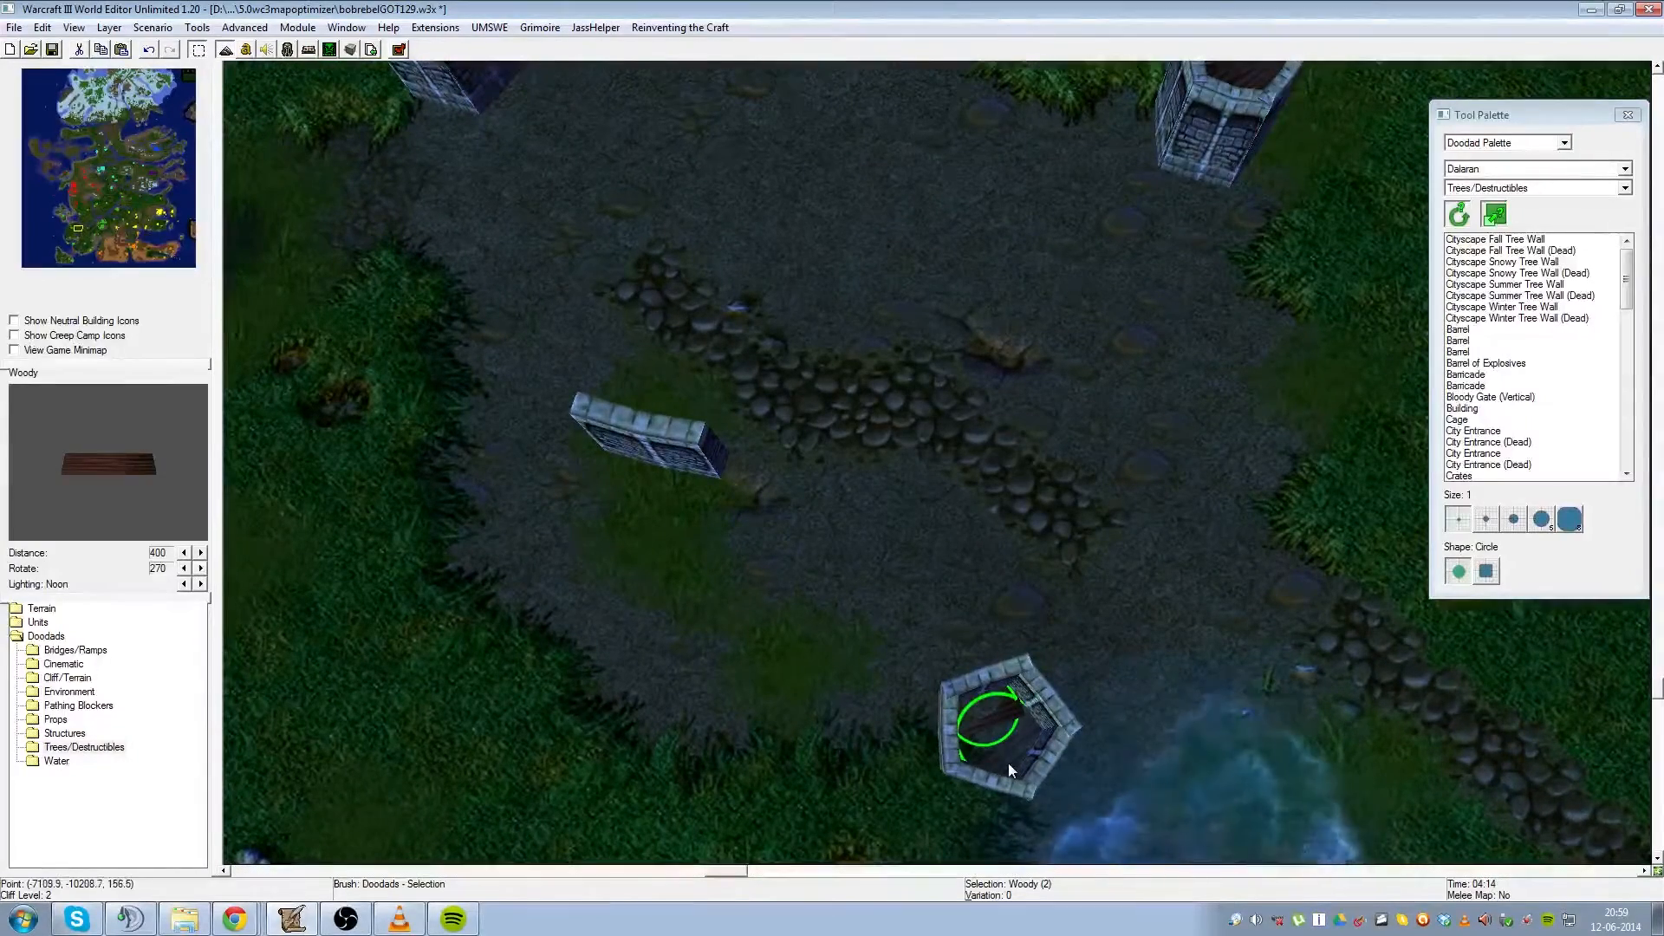
{"action": "left_click", "coordinate": [1007, 763], "text": "shift"}
{"action": "key", "text": "ctrl+Page_Up"}
{"action": "key", "text": "ctrl+Page_Up"}
{"action": "key", "text": "ctrl+Page_Up"}
{"action": "key", "text": "ctrl+Page_Up"}
{"action": "key", "text": "ctrl+Page_Up"}
{"action": "key", "text": "ctrl+Page_Up"}
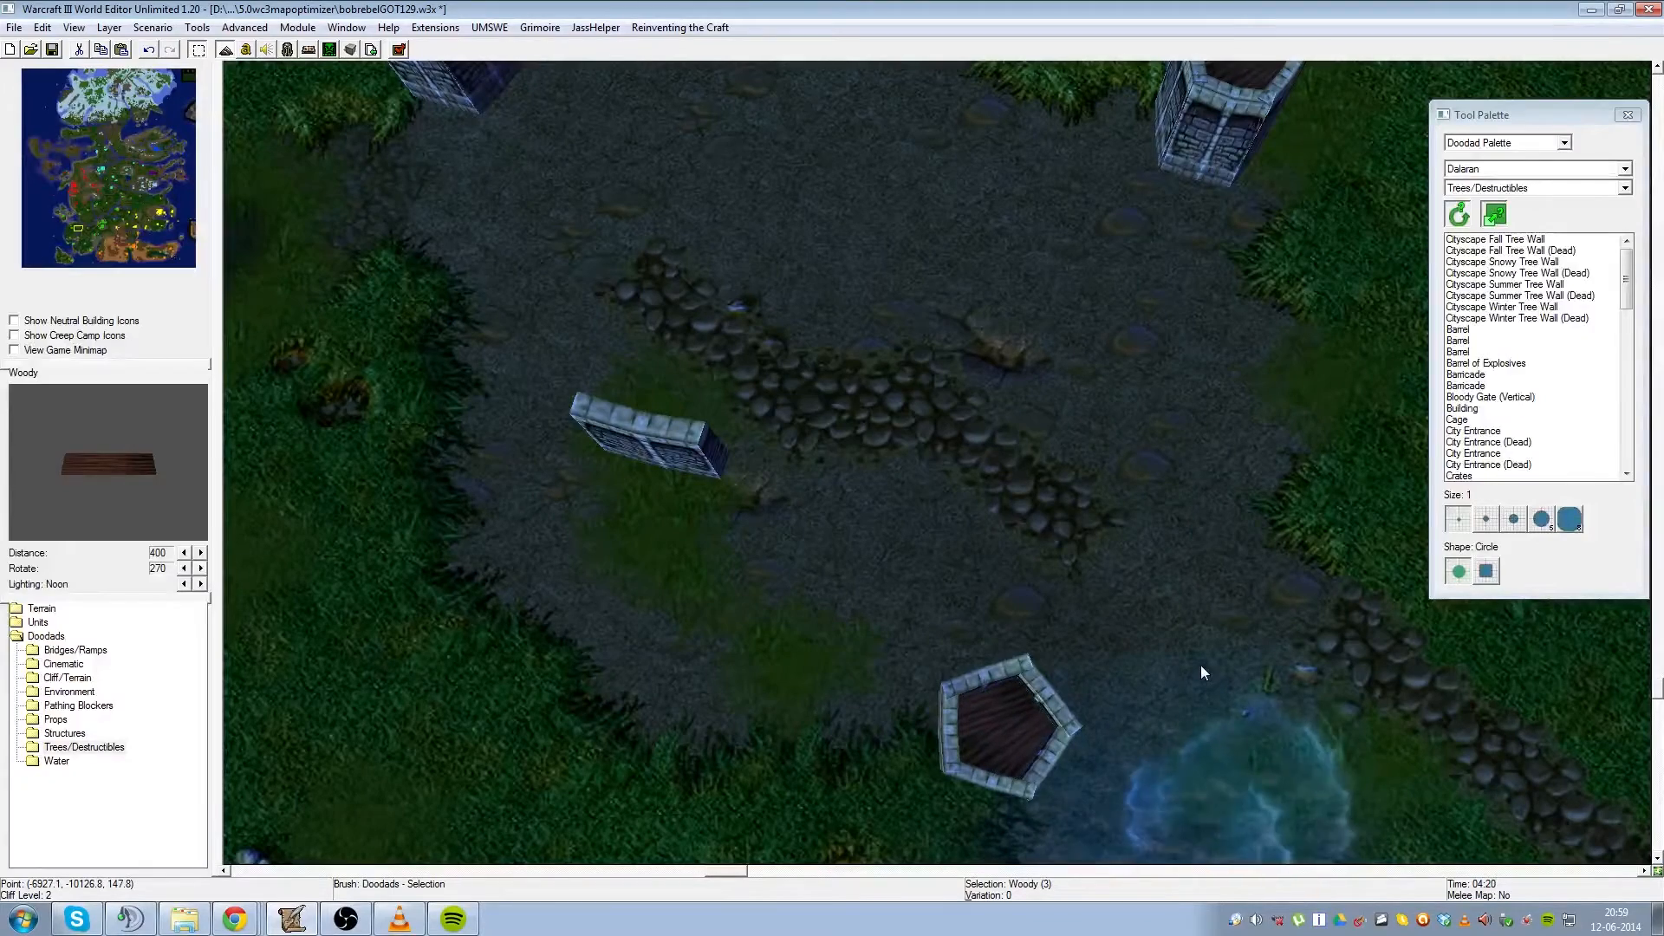
{"action": "right_click_drag", "start_coordinate": [1202, 666], "coordinate": [1121, 327], "text": "ctrl"}
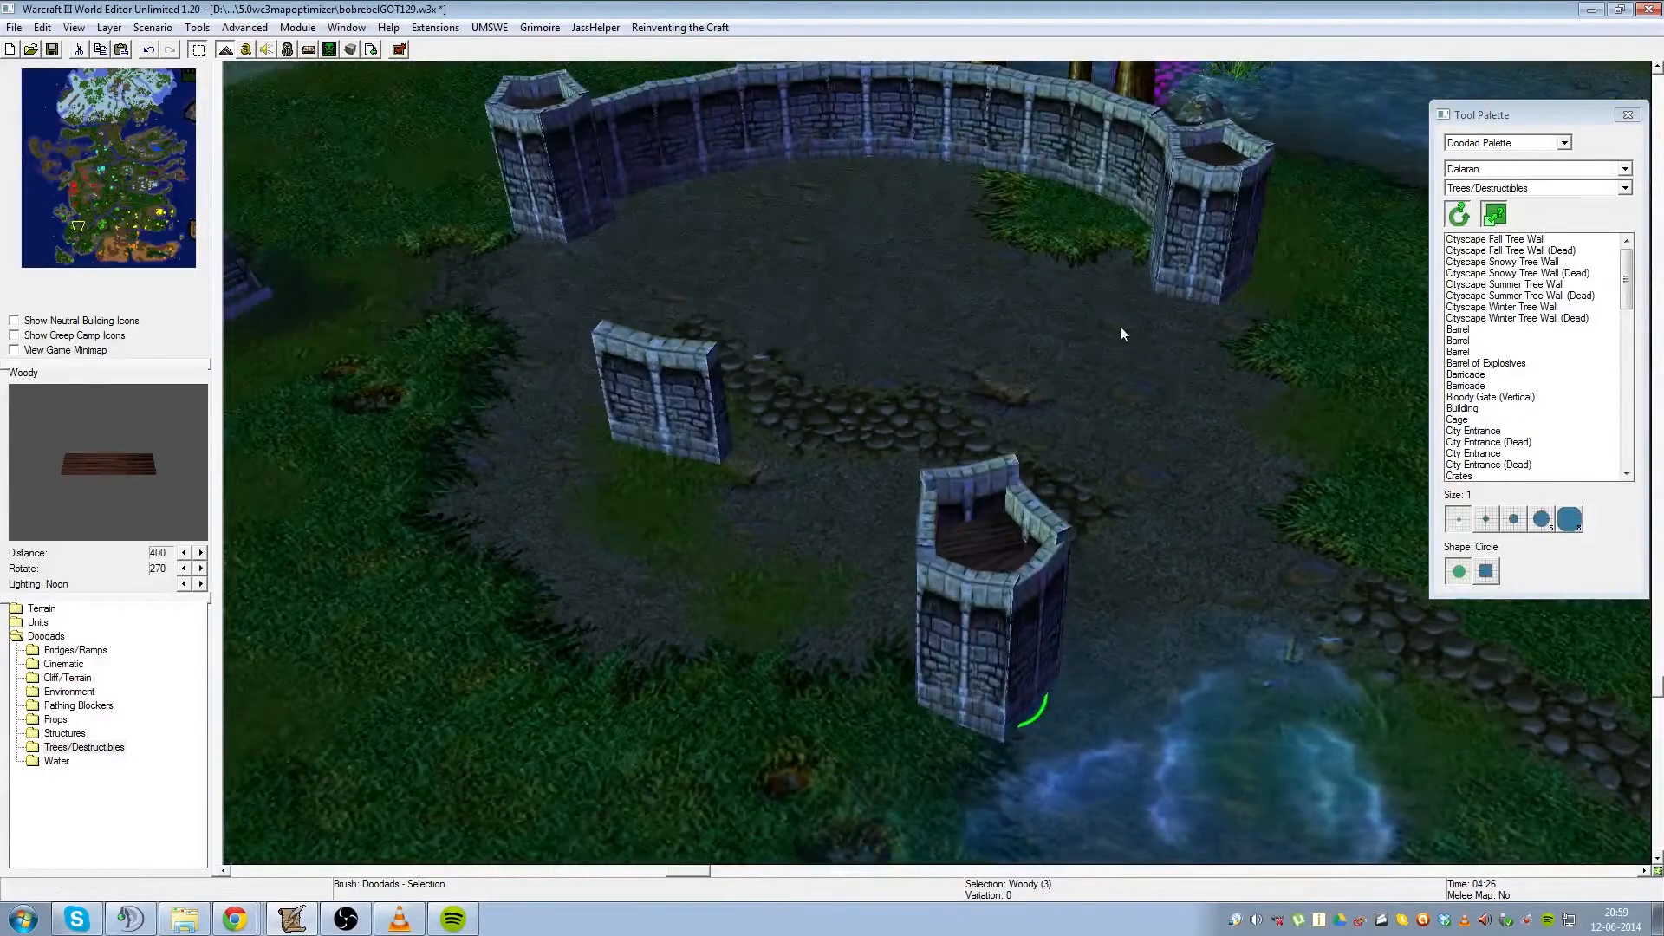
{"action": "left_click", "coordinate": [1123, 503]}
- Try to lower the northern and western wall segments of the southern tower toward the plank floor
{"action": "scroll", "coordinate": [1123, 505], "scroll_direction": "up", "scroll_amount": 3}
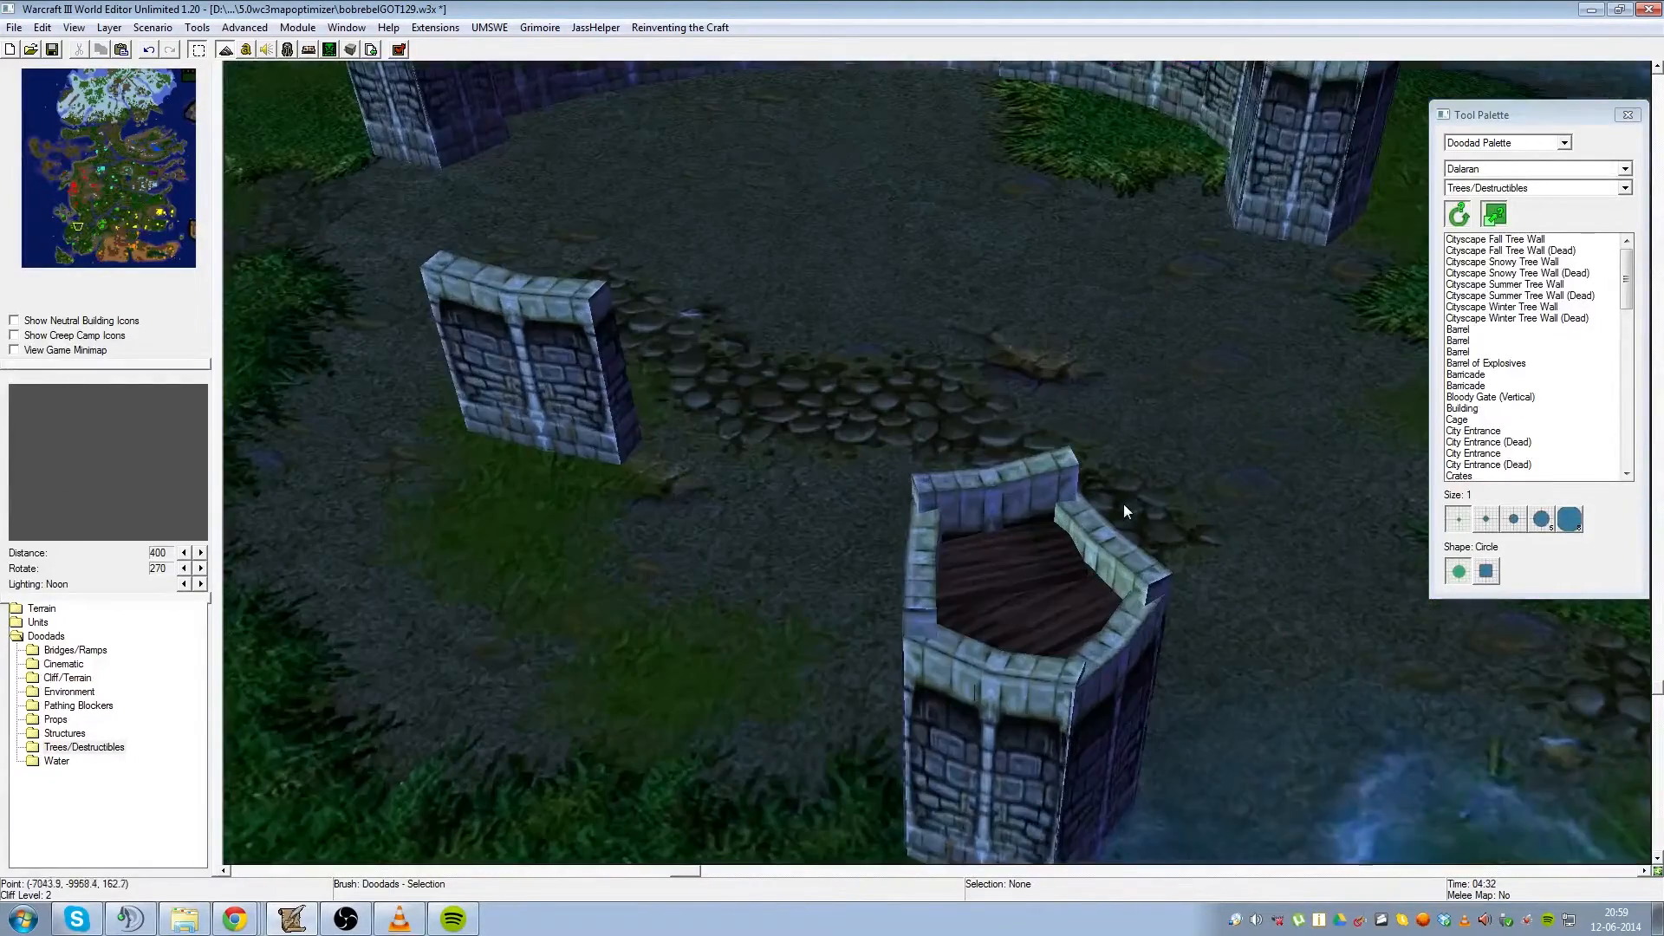
{"action": "left_click", "coordinate": [984, 485]}
{"action": "key", "text": "ctrl+Page_Down"}
{"action": "key", "text": "ctrl+Page_Down"}
{"action": "key", "text": "ctrl+Page_Down"}
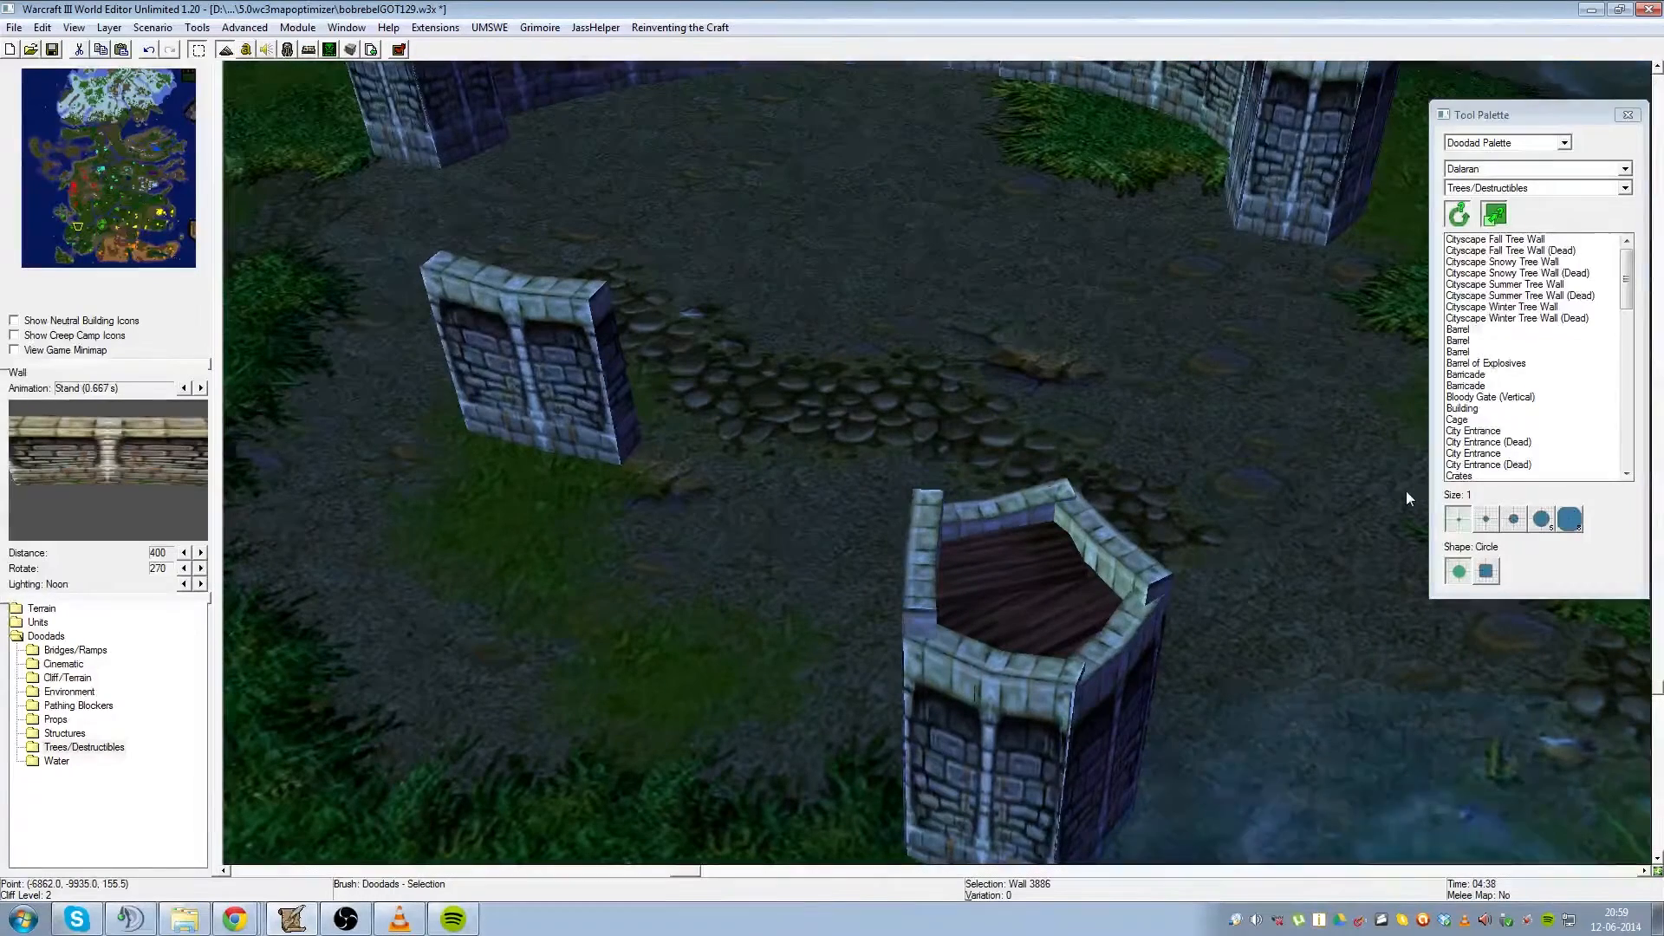
{"action": "left_click", "coordinate": [988, 565]}
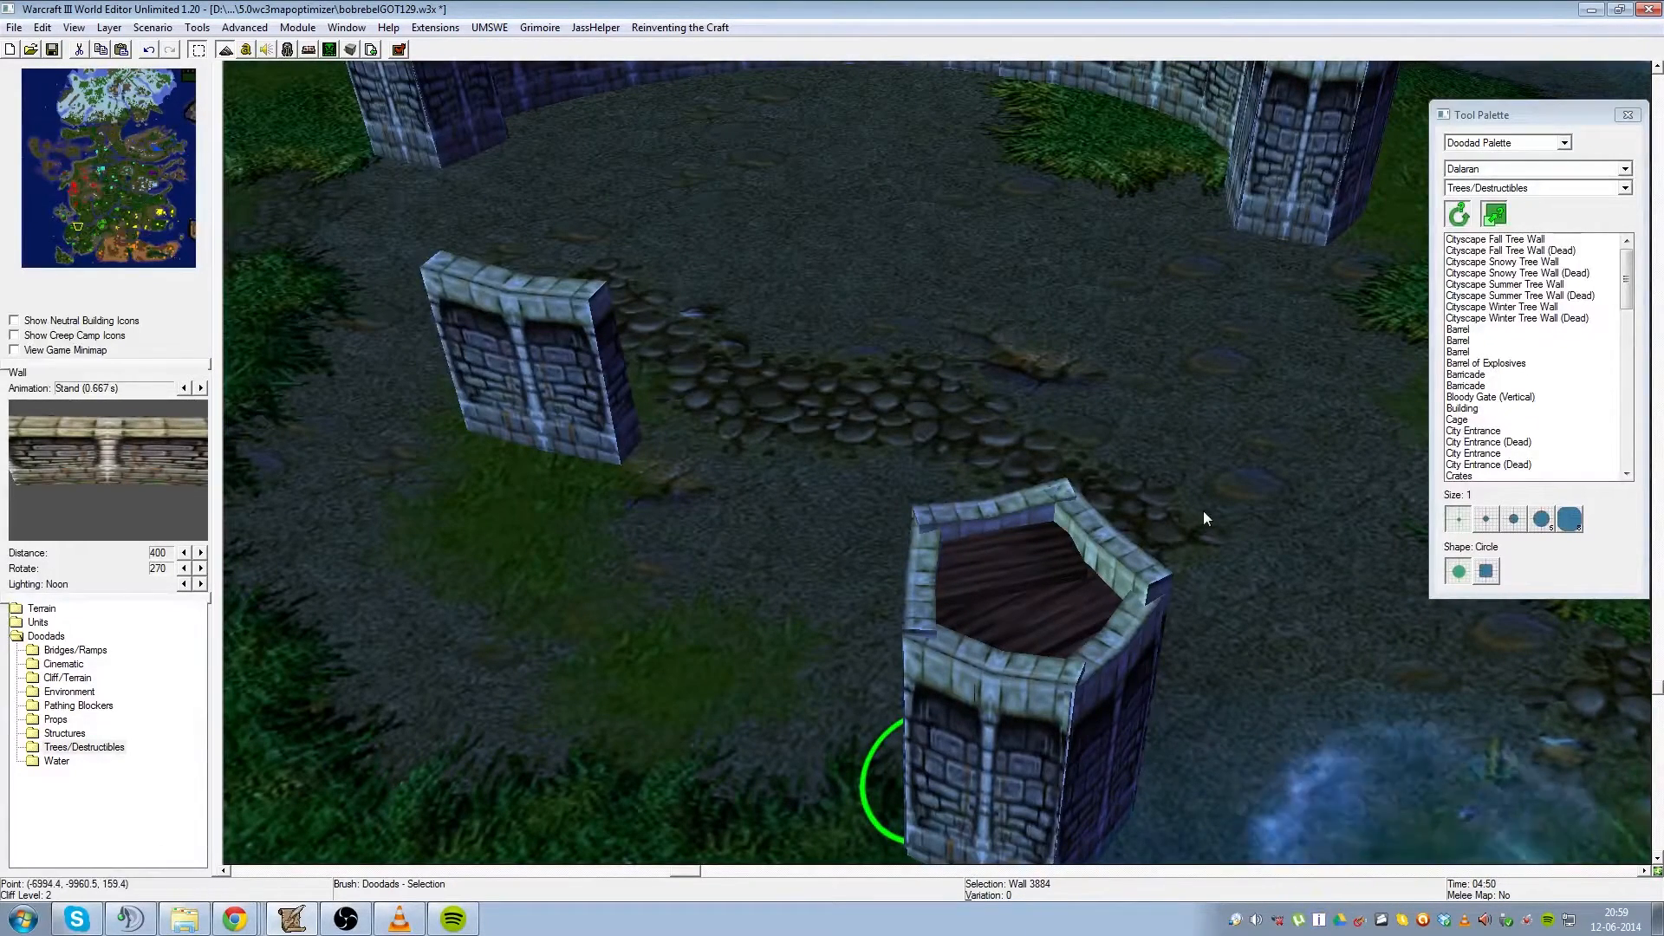
- Undo the height changes made to the southern tower's northern and western wall segments
{"action": "key", "text": "ctrl+z"}
{"action": "key", "text": "ctrl+z"}
{"action": "key", "text": "ctrl+z"}
{"action": "key", "text": "ctrl+z"}
{"action": "key", "text": "ctrl+z"}
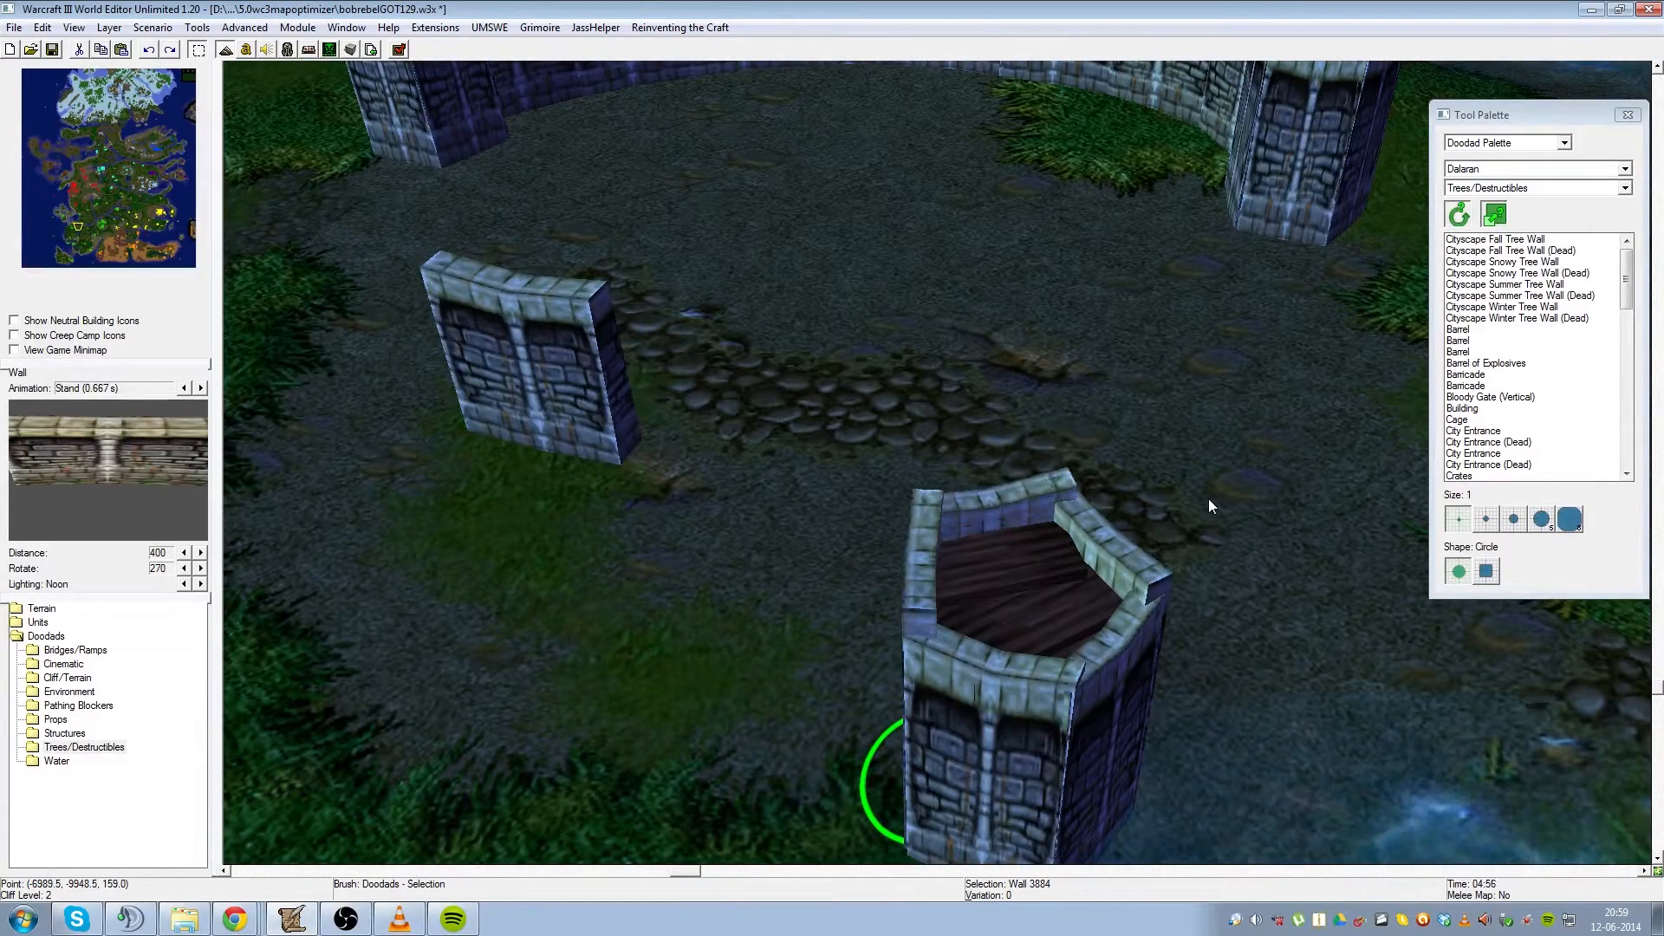
{"action": "key", "text": "ctrl+z"}
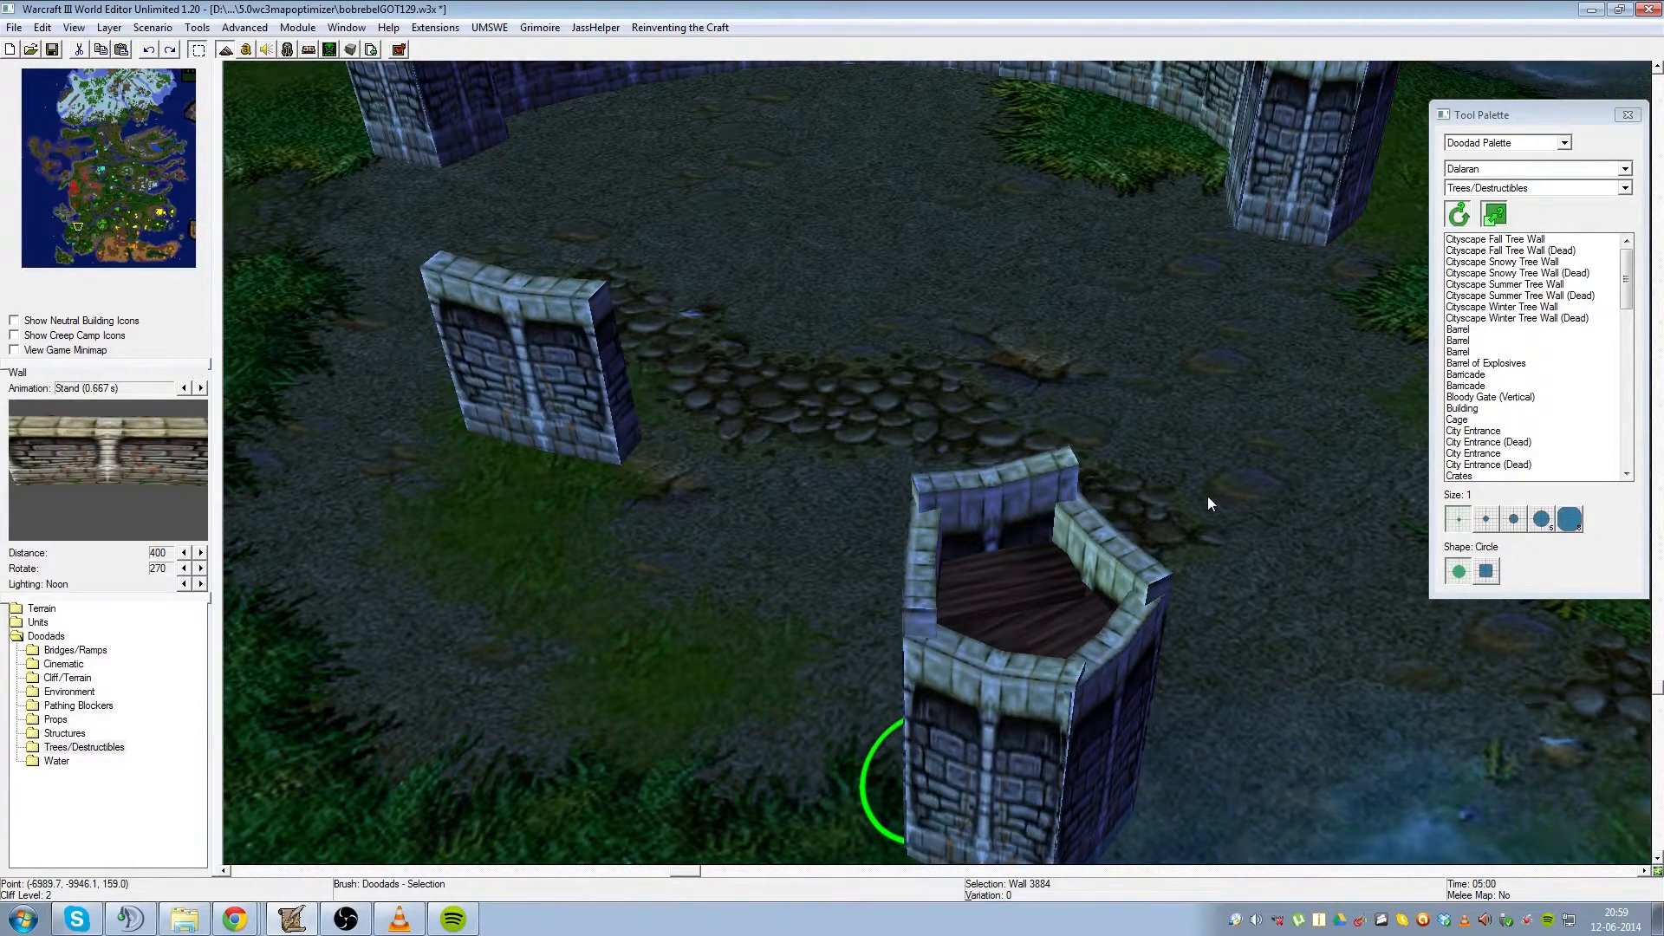
- Lower the southern tower's northern wall segment, and lower its western segment to match
{"action": "left_click", "coordinate": [1037, 508]}
{"action": "key", "text": "ctrl+Page_Down"}
{"action": "key", "text": "ctrl+Page_Down"}
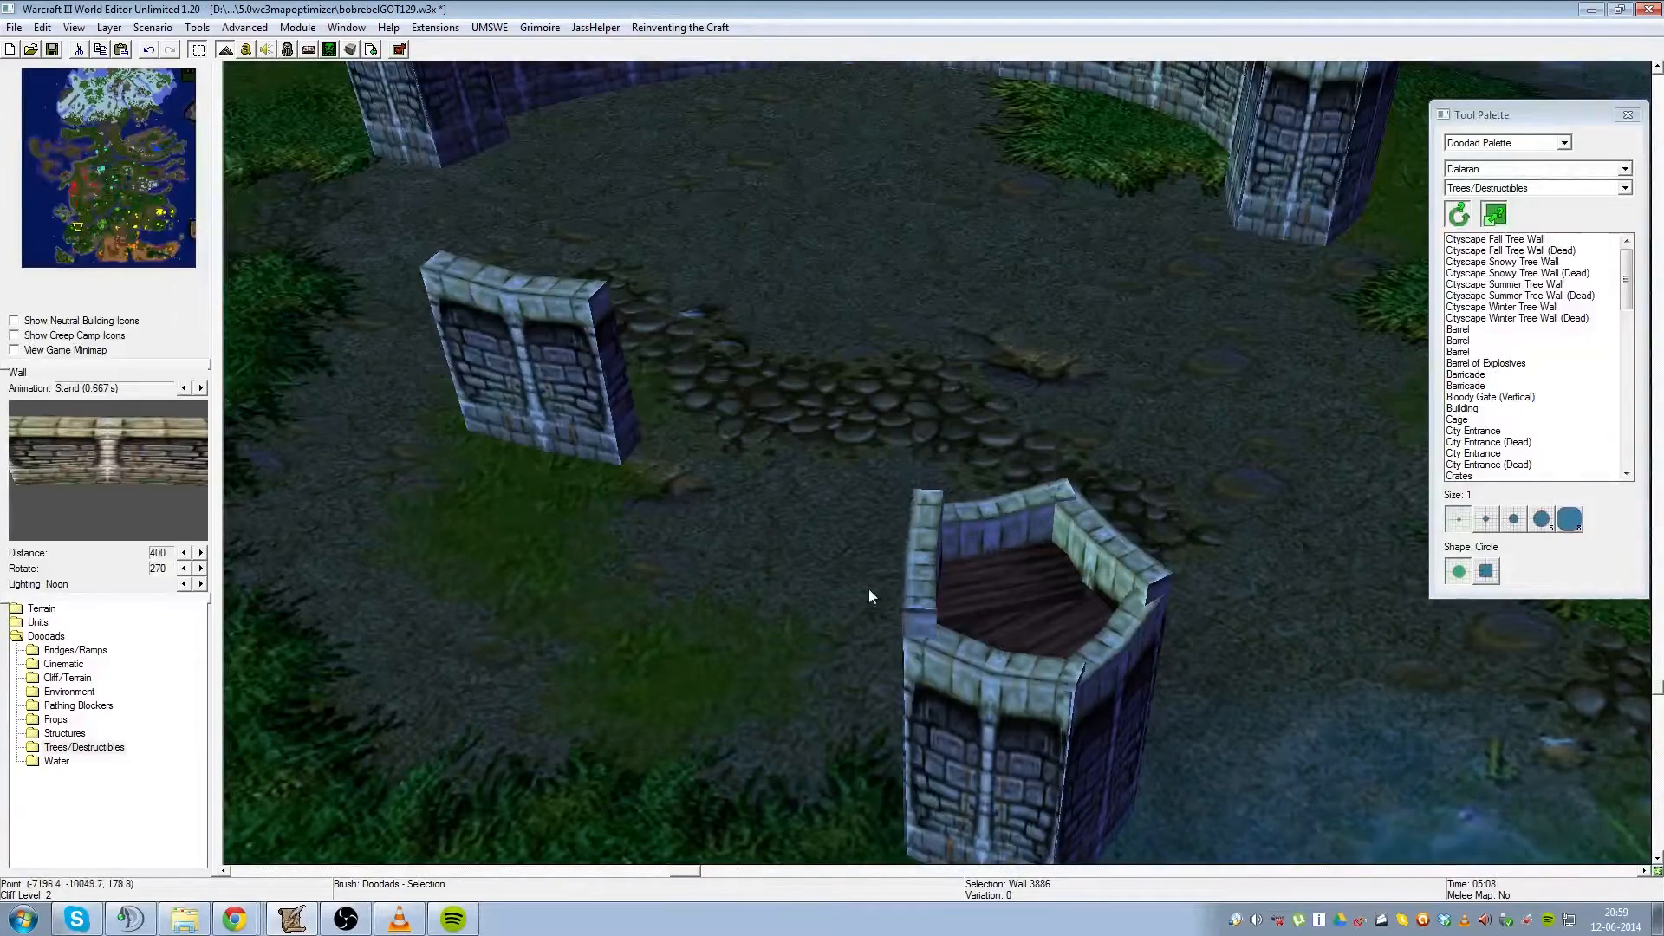
{"action": "left_click", "coordinate": [928, 593]}
{"action": "key", "text": "ctrl+Page_Down"}
{"action": "key", "text": "ctrl+Page_Down"}
{"action": "scroll", "coordinate": [944, 591], "scroll_direction": "up", "scroll_amount": 3}
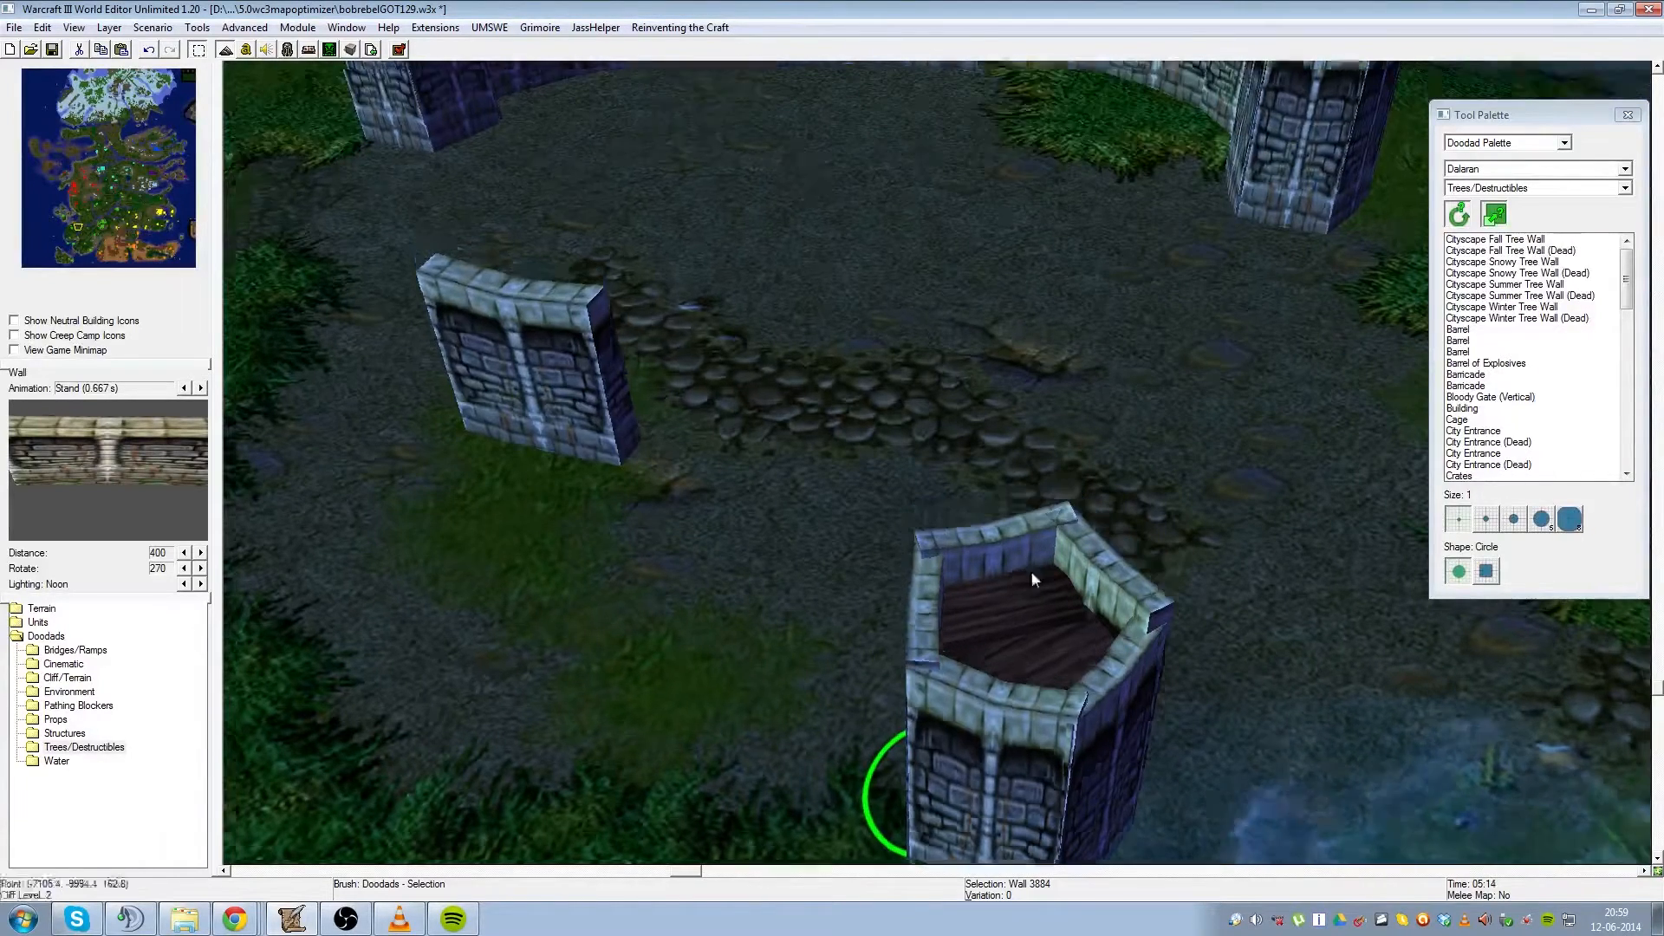
- Select individual floor planks in the southern tower and lower one of them by one increment
{"action": "left_click", "coordinate": [1014, 759]}
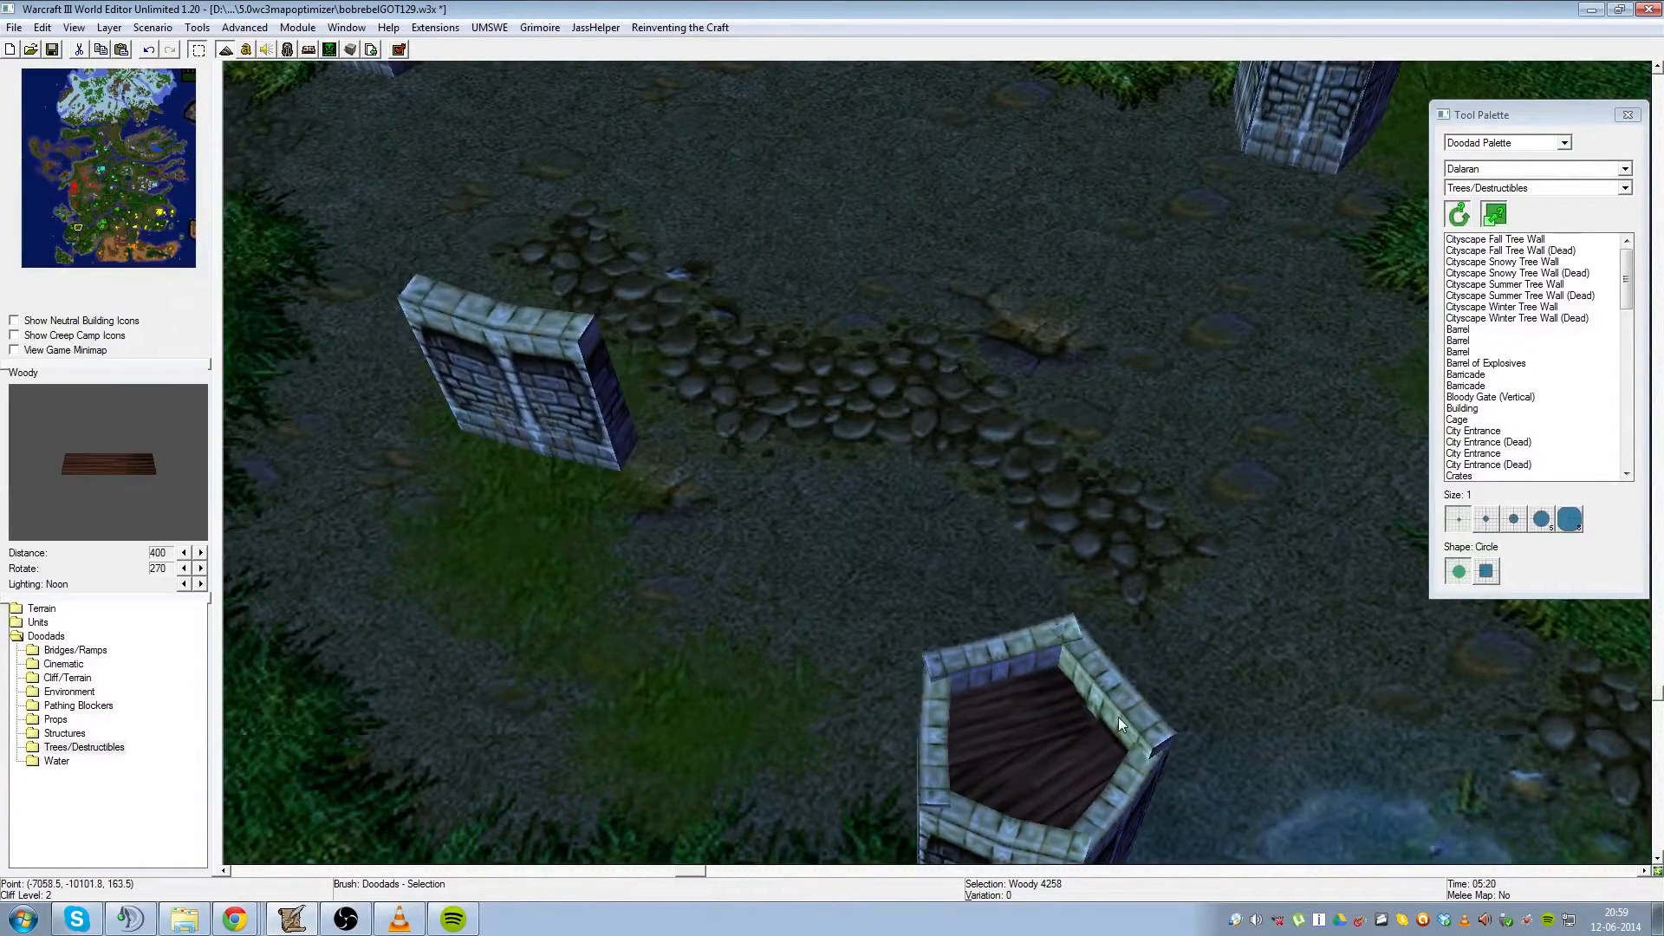
{"action": "left_click", "coordinate": [1064, 816]}
{"action": "key", "text": "ctrl+Page_Down"}
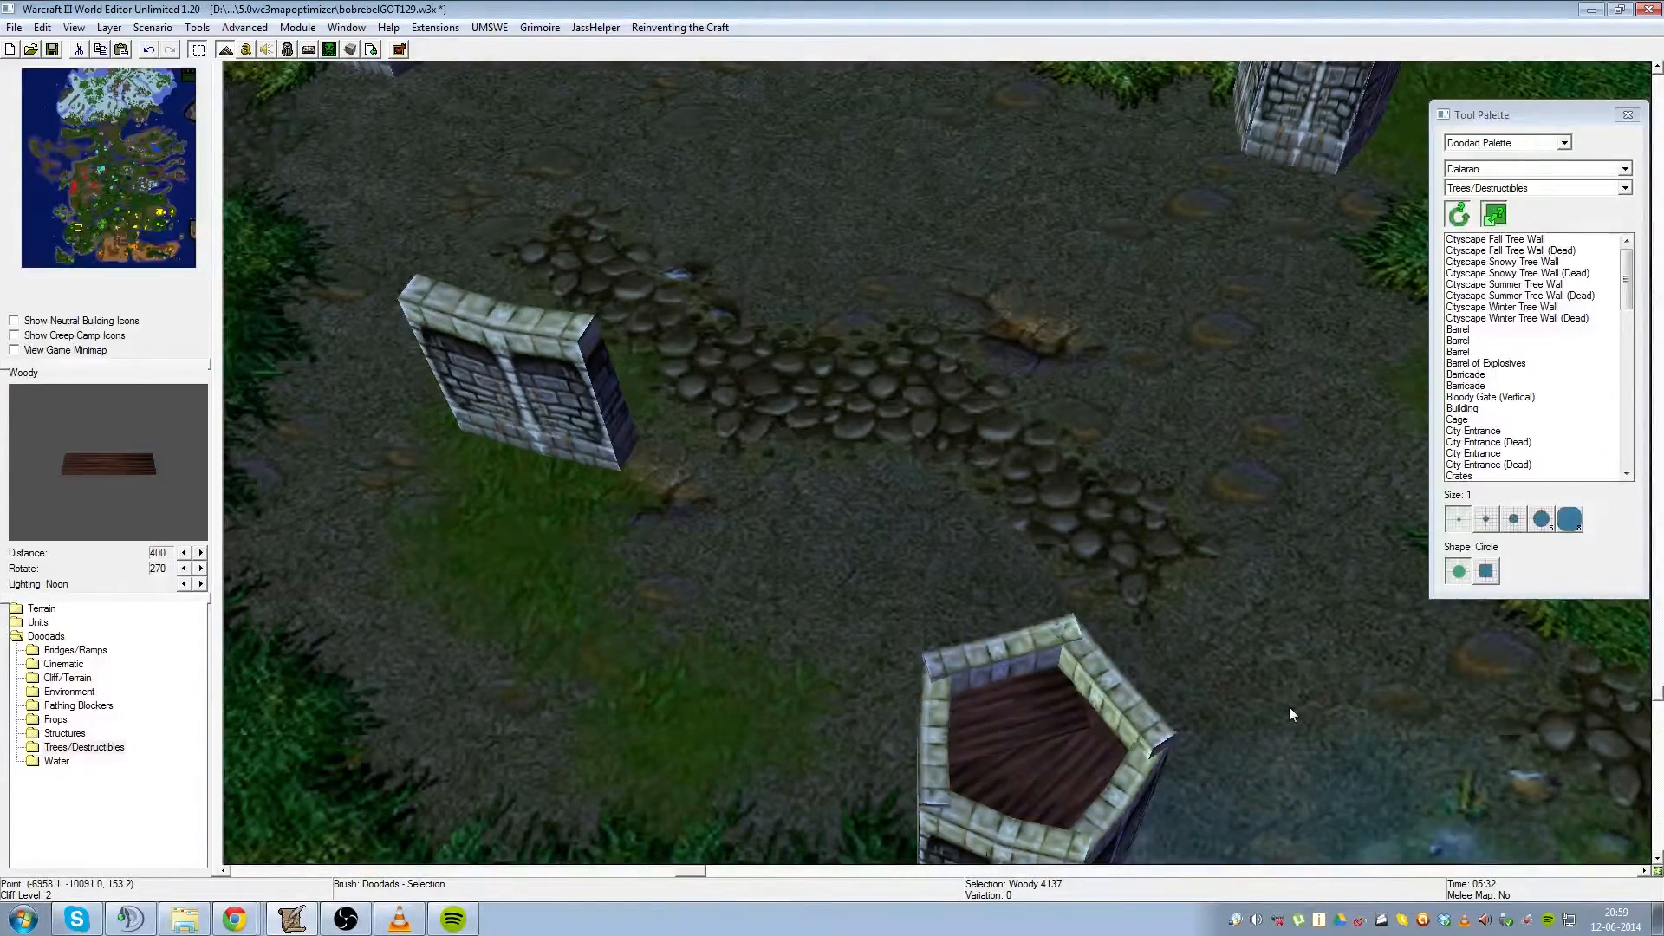
{"action": "left_click", "coordinate": [1063, 383]}
{"action": "right_click_drag", "start_coordinate": [1062, 384], "coordinate": [1024, 222], "text": "ctrl"}
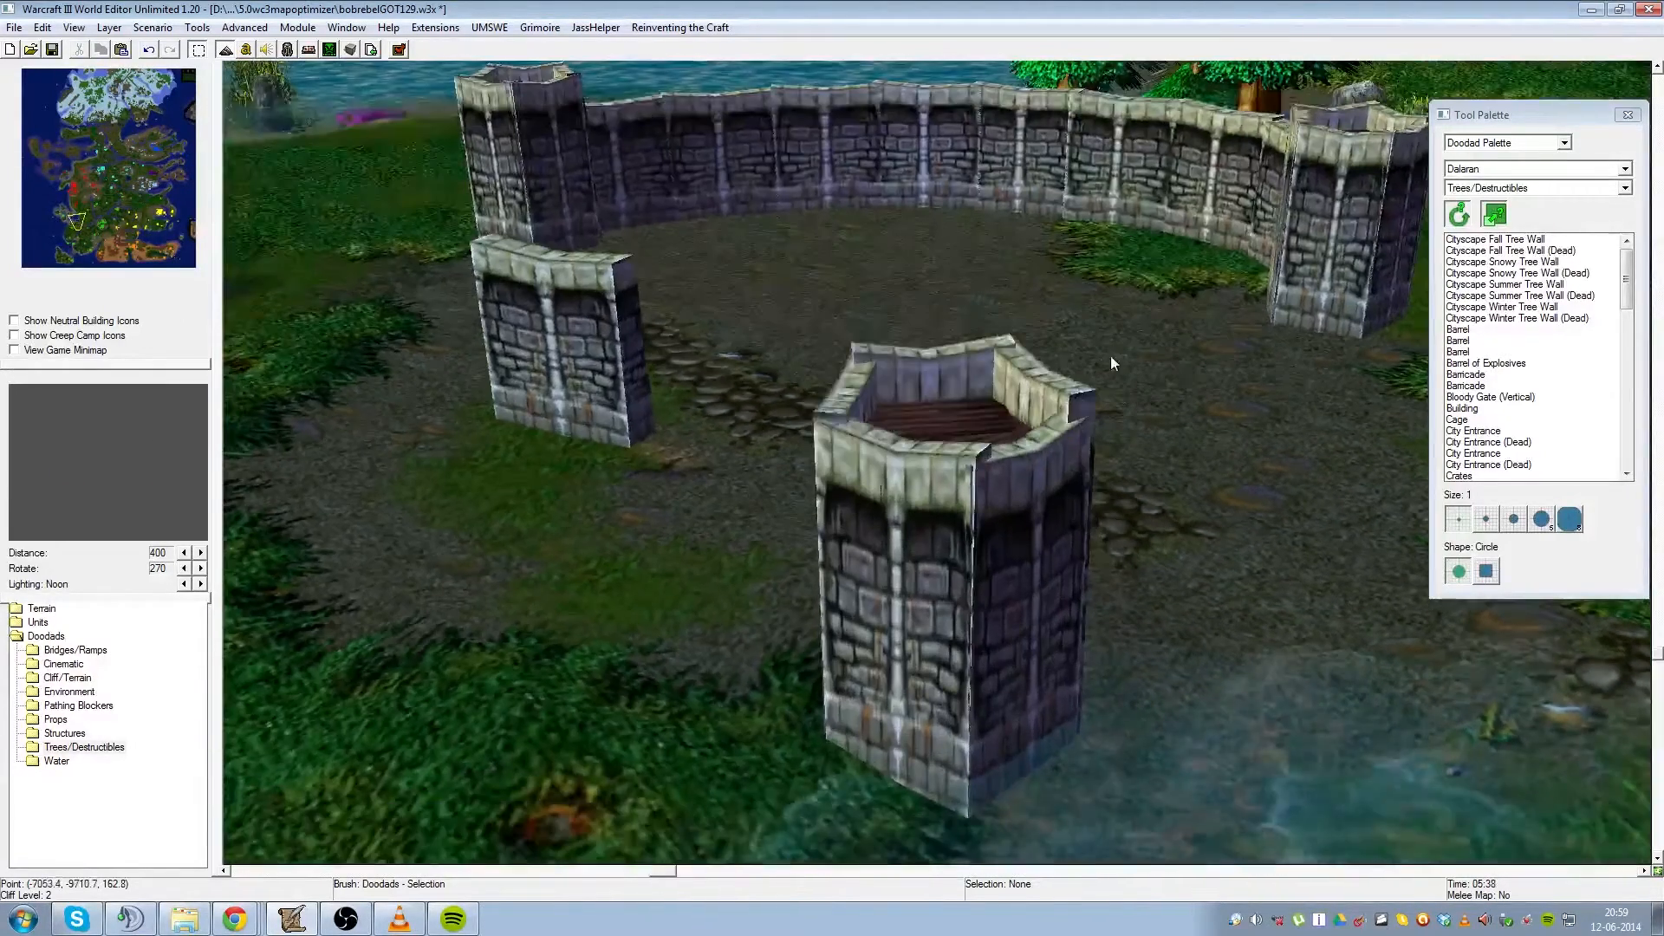
- Lower the southern tower's wall segments one at a time in single increments until their tops line up
{"action": "left_click", "coordinate": [933, 386]}
{"action": "key", "text": "ctrl+Page_Down"}
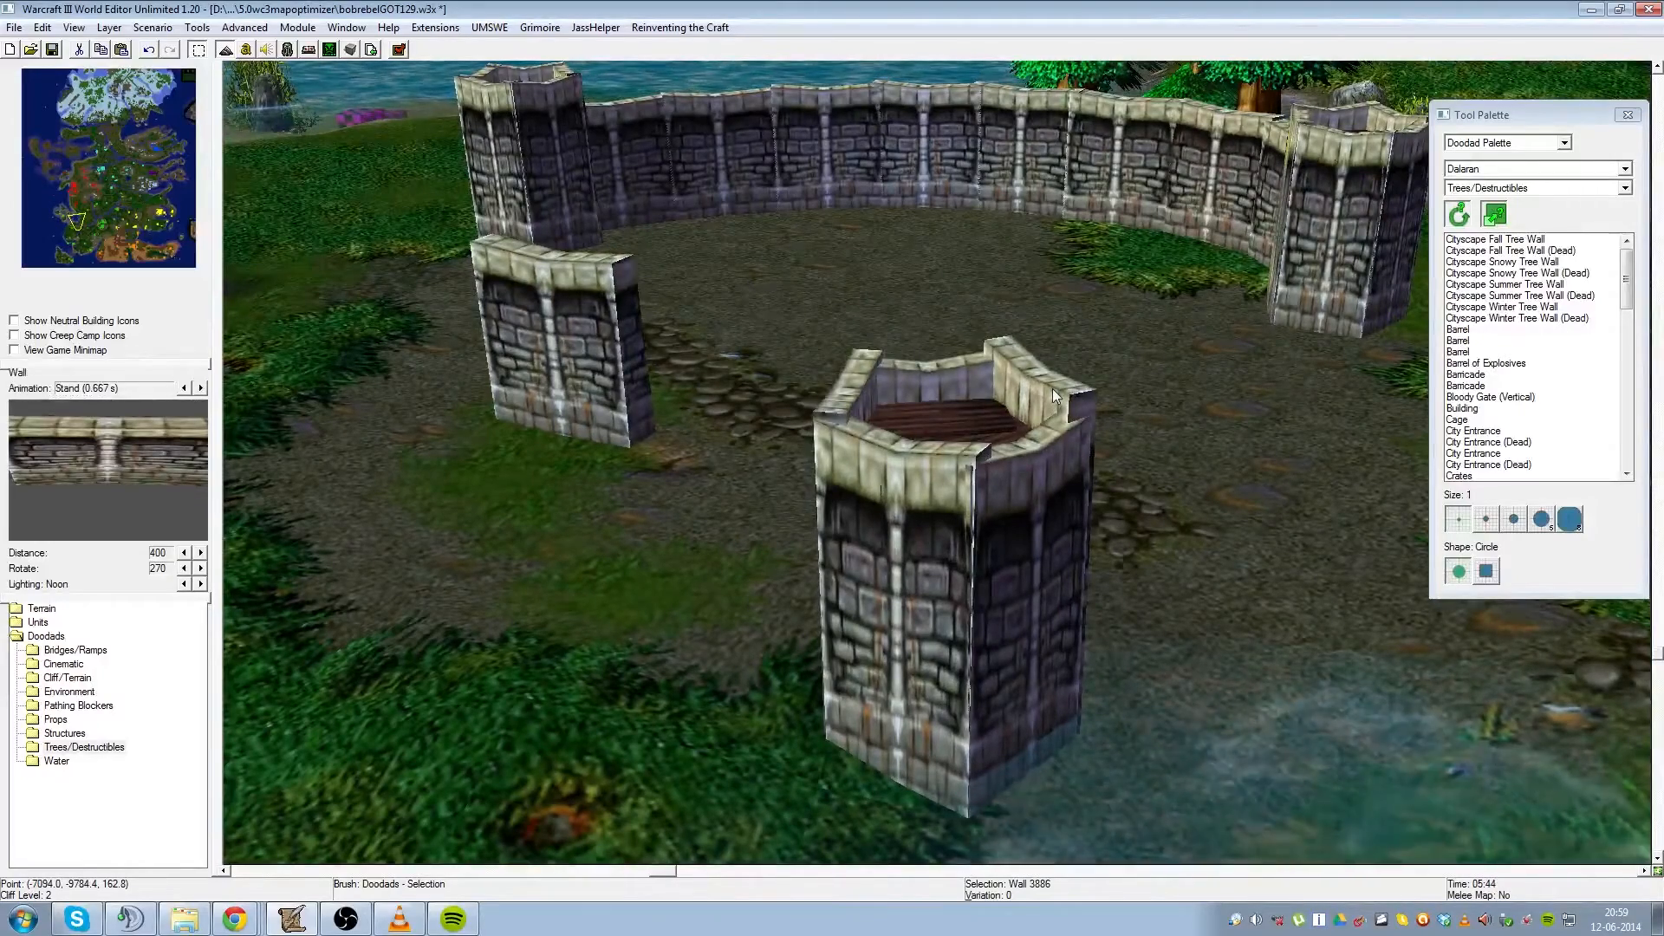
{"action": "key", "text": "ctrl+Page_Down"}
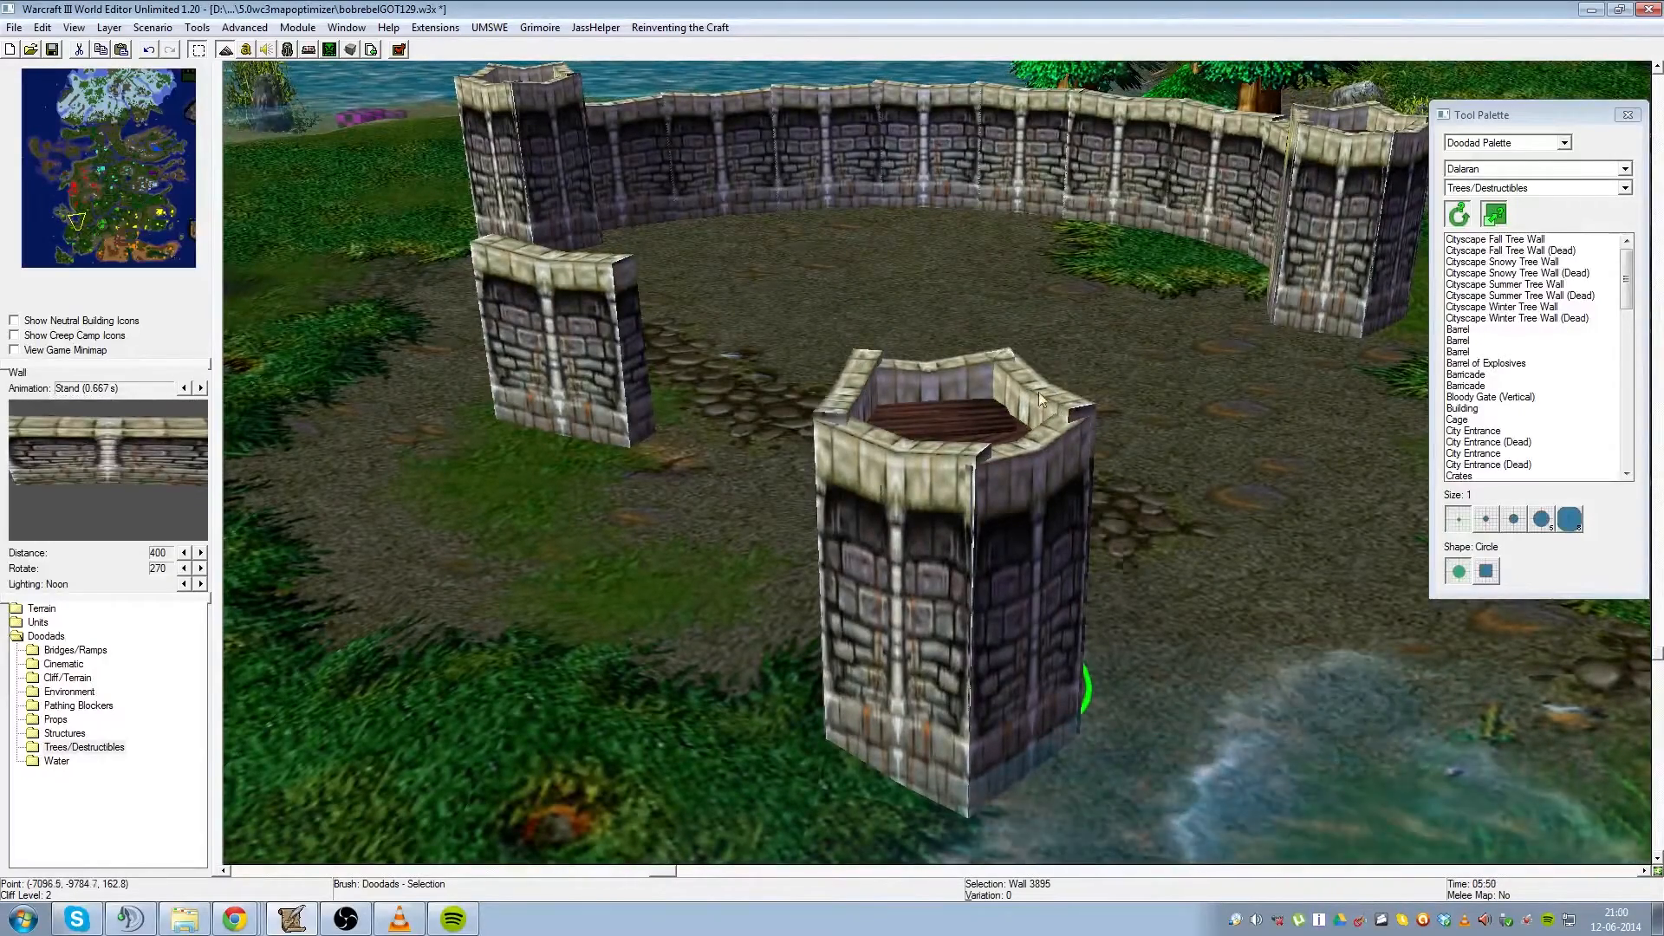
{"action": "left_click", "coordinate": [842, 401]}
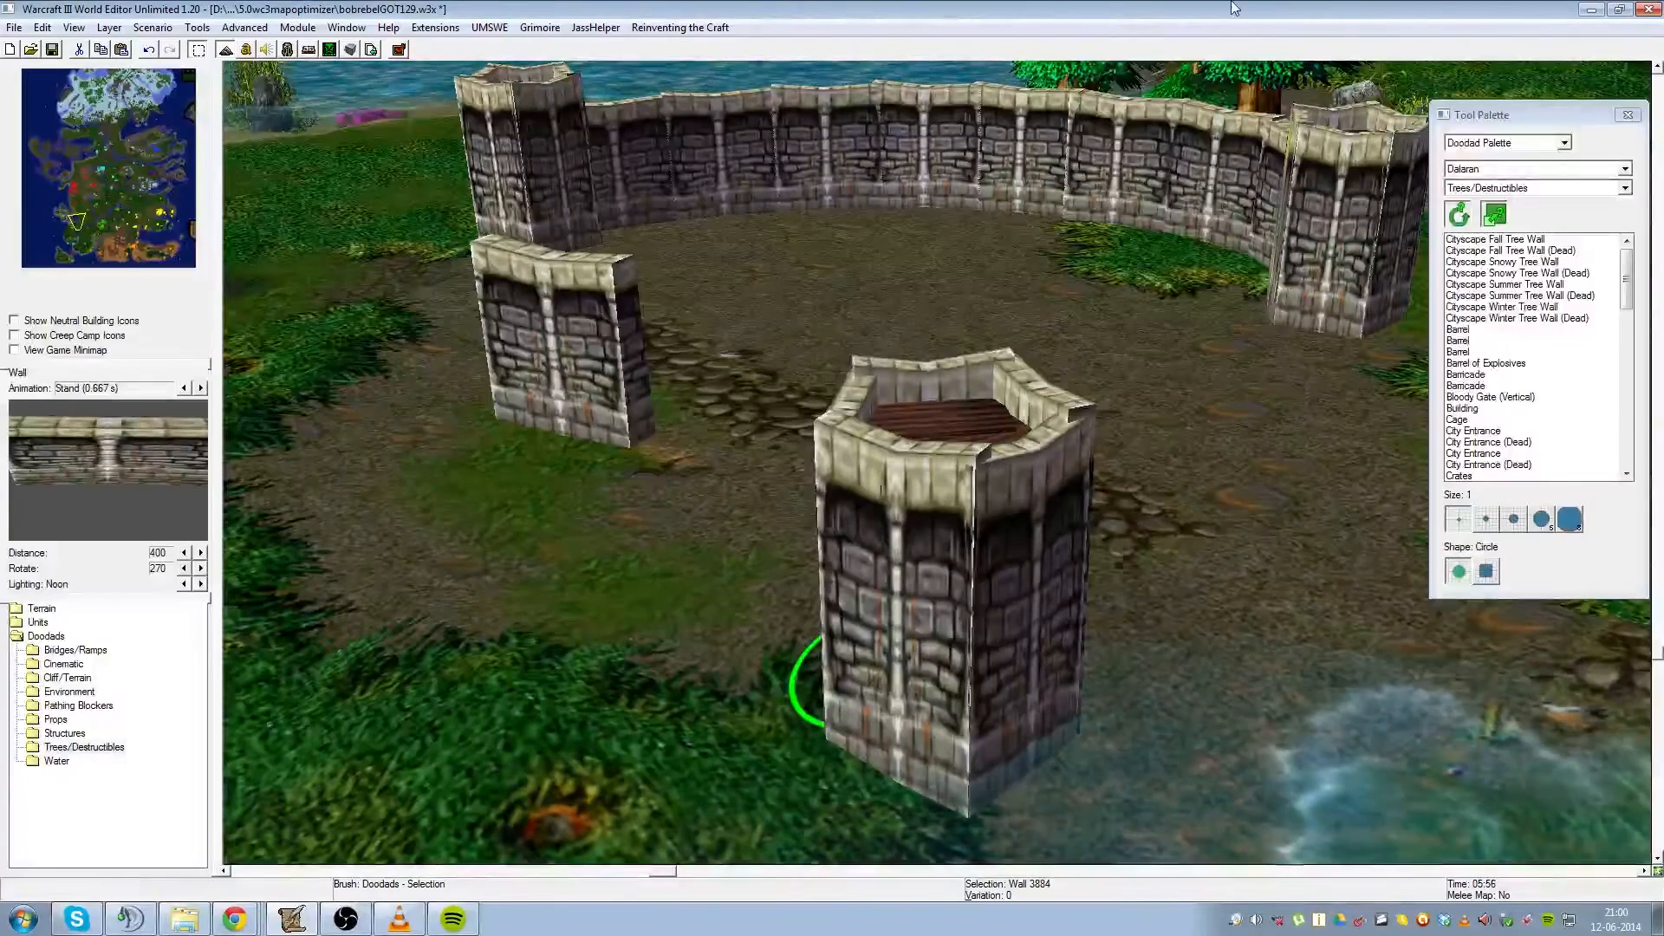
{"action": "left_click", "coordinate": [956, 539]}
{"action": "key", "text": "ctrl+Page_Down"}
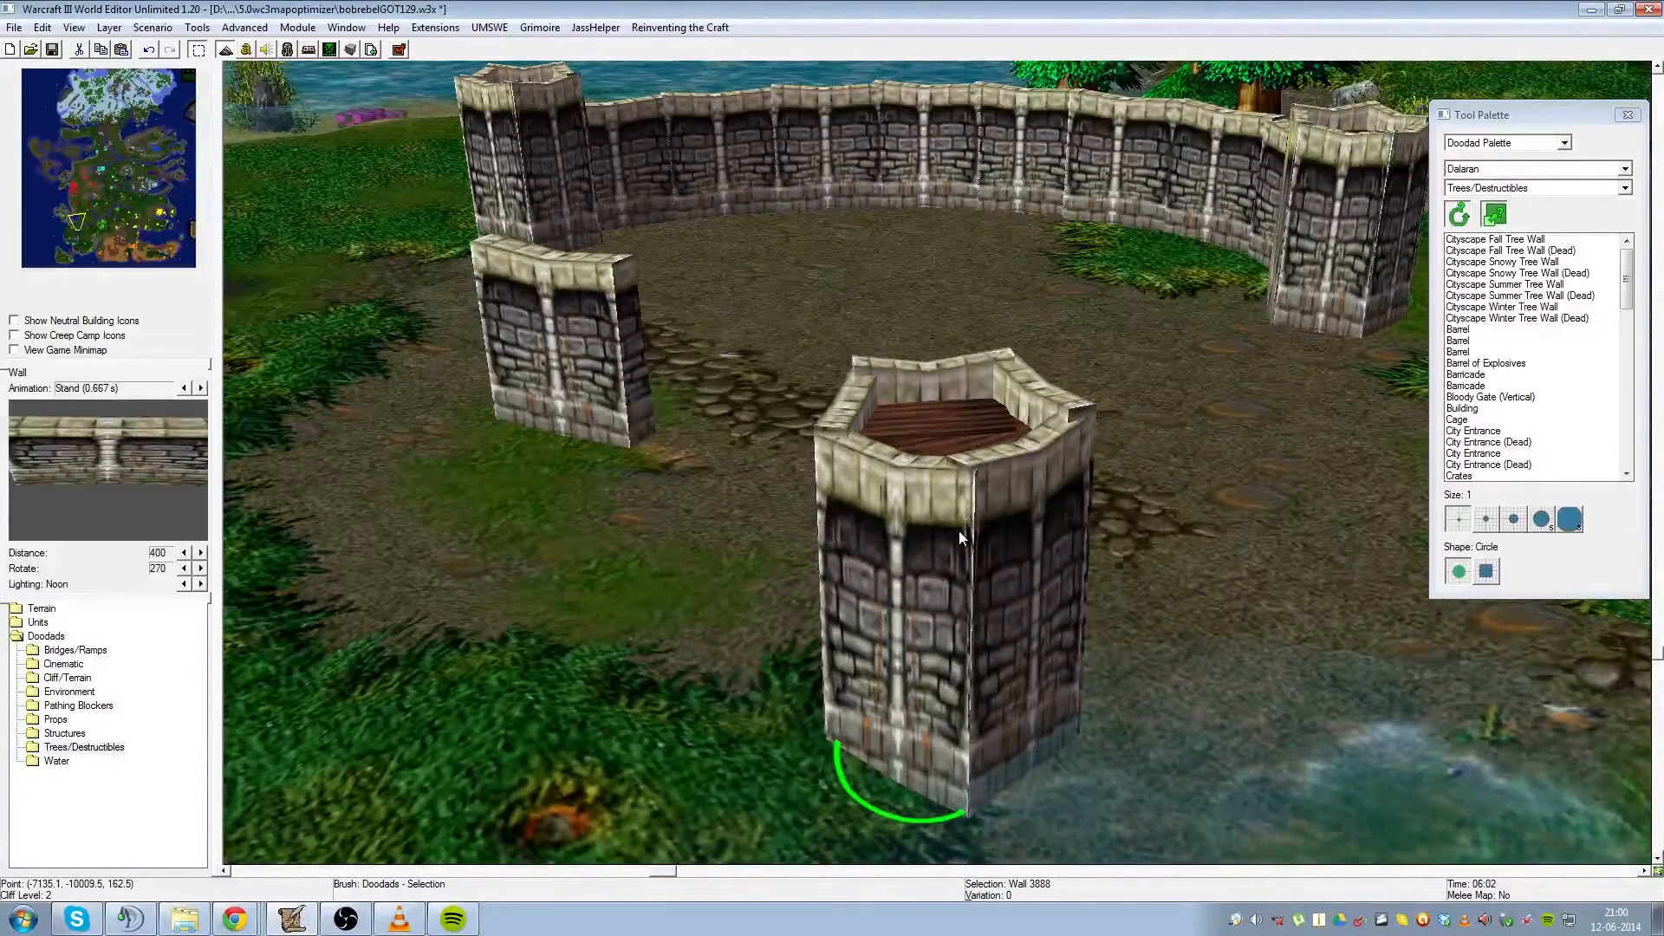
{"action": "left_click", "coordinate": [932, 376]}
{"action": "key", "text": "ctrl+Page_Down"}
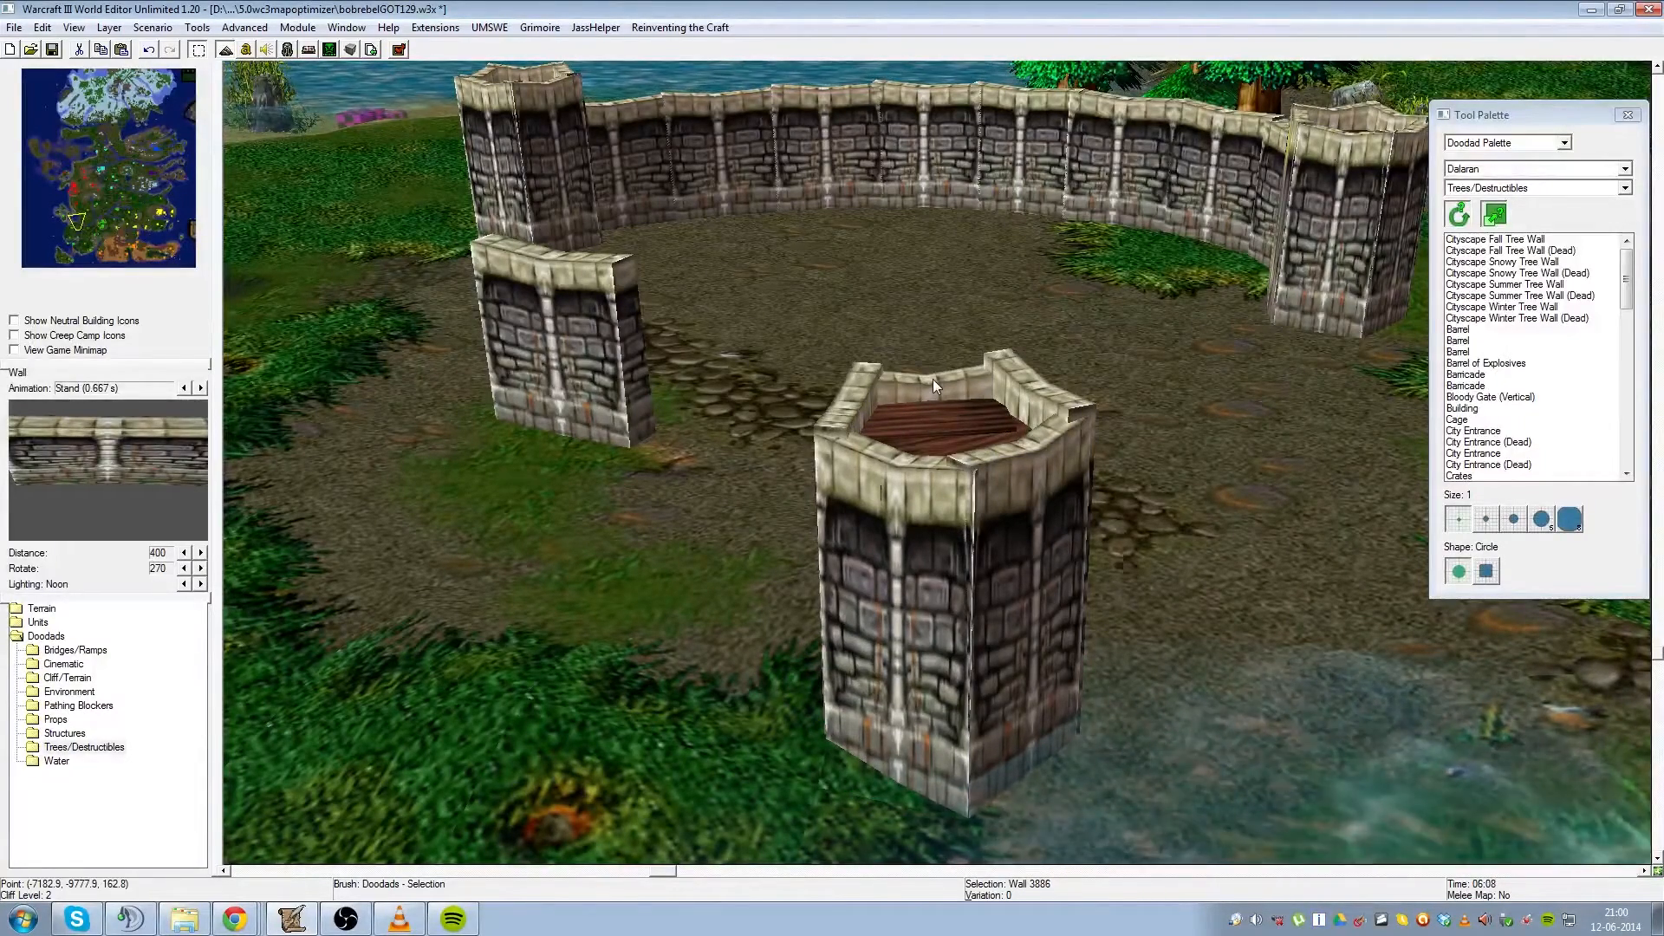
{"action": "left_click", "coordinate": [1064, 403]}
{"action": "key", "text": "ctrl+Page_Down"}
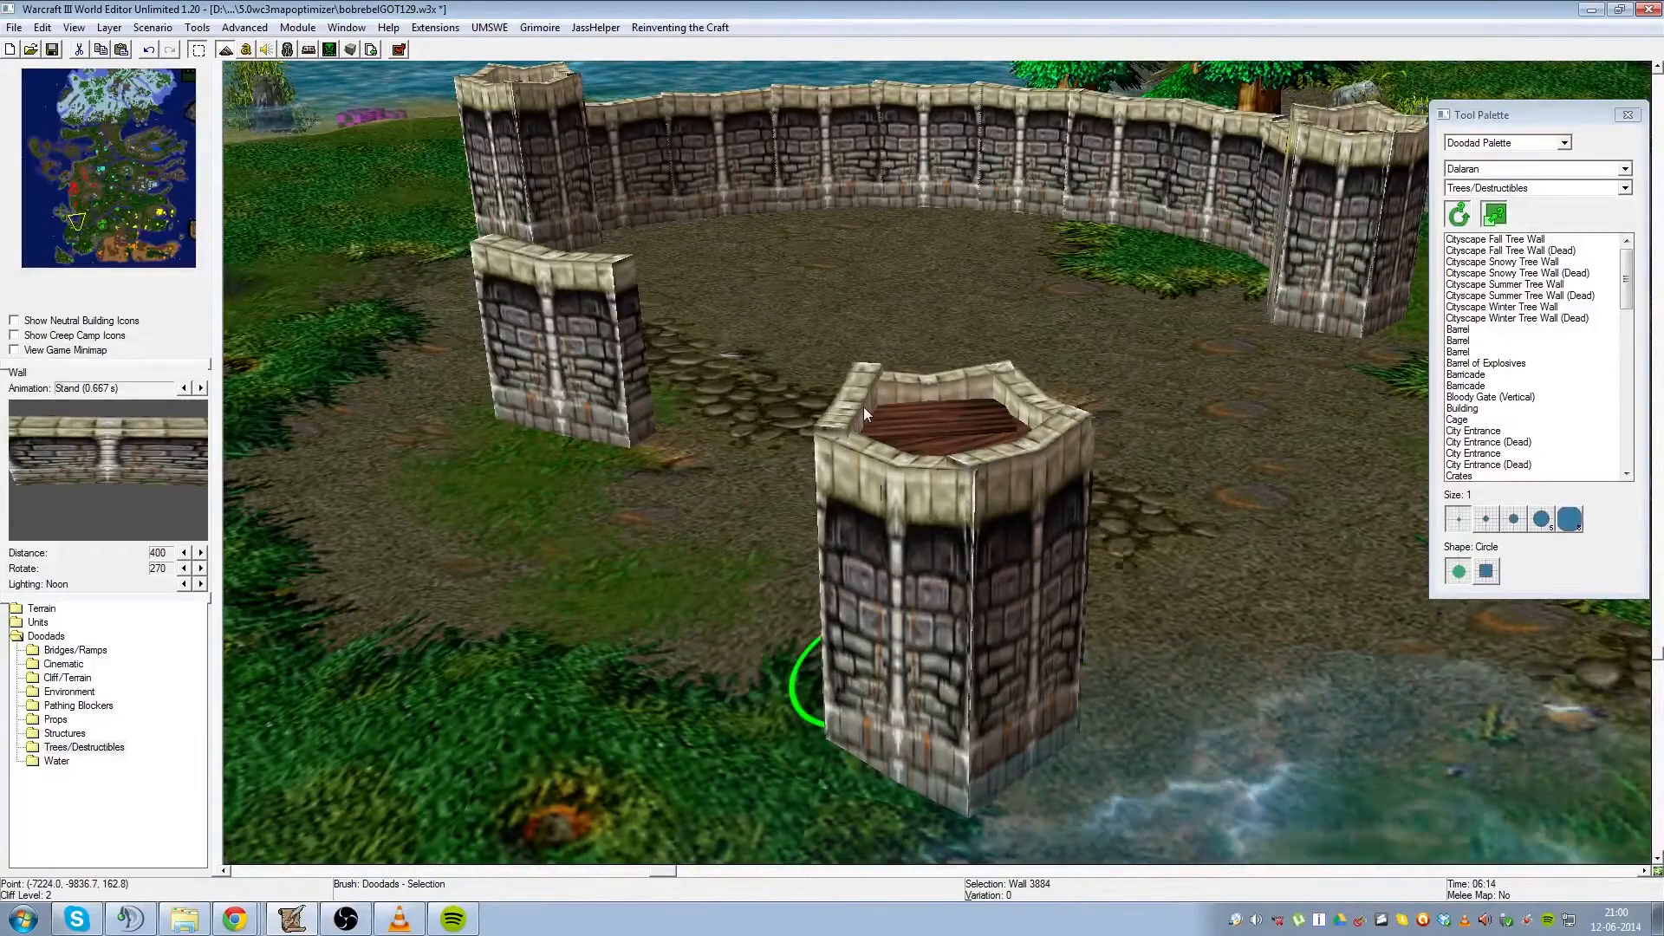
- Select the southern tower's three floor planks, lower them three increments and raise them back one
{"action": "left_click", "coordinate": [1262, 469]}
{"action": "right_click_drag", "start_coordinate": [1261, 469], "coordinate": [1277, 549], "text": "ctrl"}
{"action": "right_click_drag", "start_coordinate": [1021, 482], "coordinate": [1116, 632], "text": "ctrl"}
{"action": "left_click", "coordinate": [950, 763]}
{"action": "left_click", "coordinate": [1012, 823], "text": "shift"}
{"action": "key", "text": "ctrl+Page_Down"}
{"action": "key", "text": "ctrl+Page_Down"}
{"action": "key", "text": "ctrl+Page_Down"}
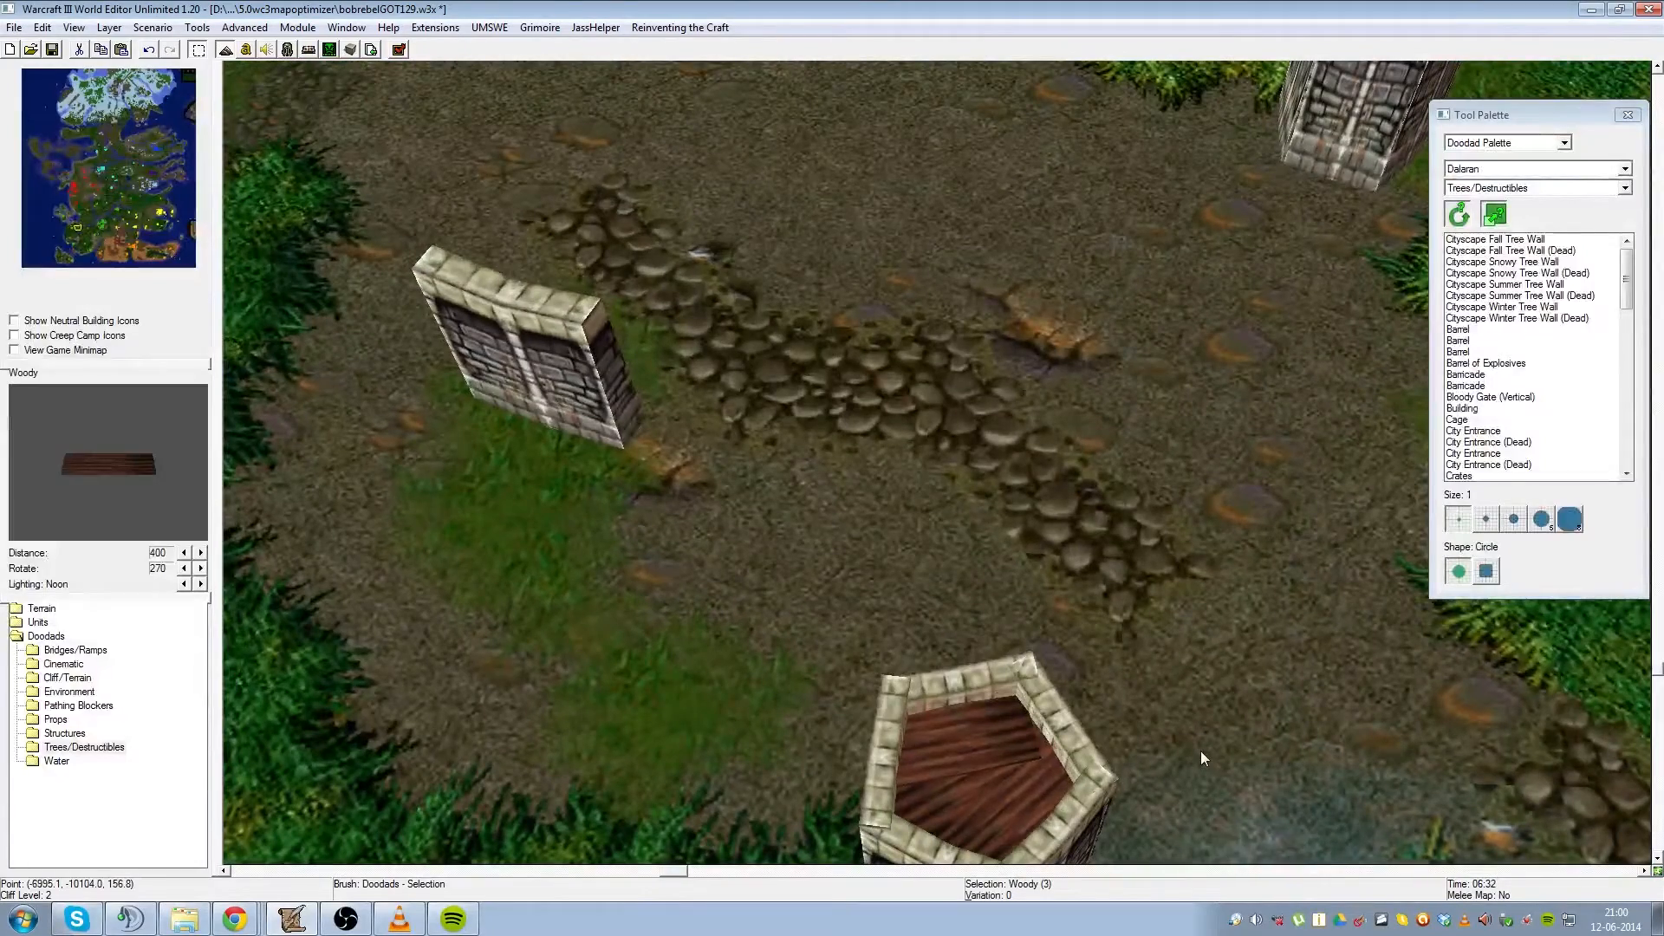
{"action": "key", "text": "ctrl+Page_Up"}
{"action": "left_click", "coordinate": [1200, 751]}
- Examine the southern tower and curved wall from several angles and distances, and snap the view to the game camera
{"action": "right_click_drag", "start_coordinate": [1203, 644], "coordinate": [1254, 532], "text": "ctrl"}
{"action": "scroll", "coordinate": [1252, 528], "scroll_direction": "down", "scroll_amount": 3}
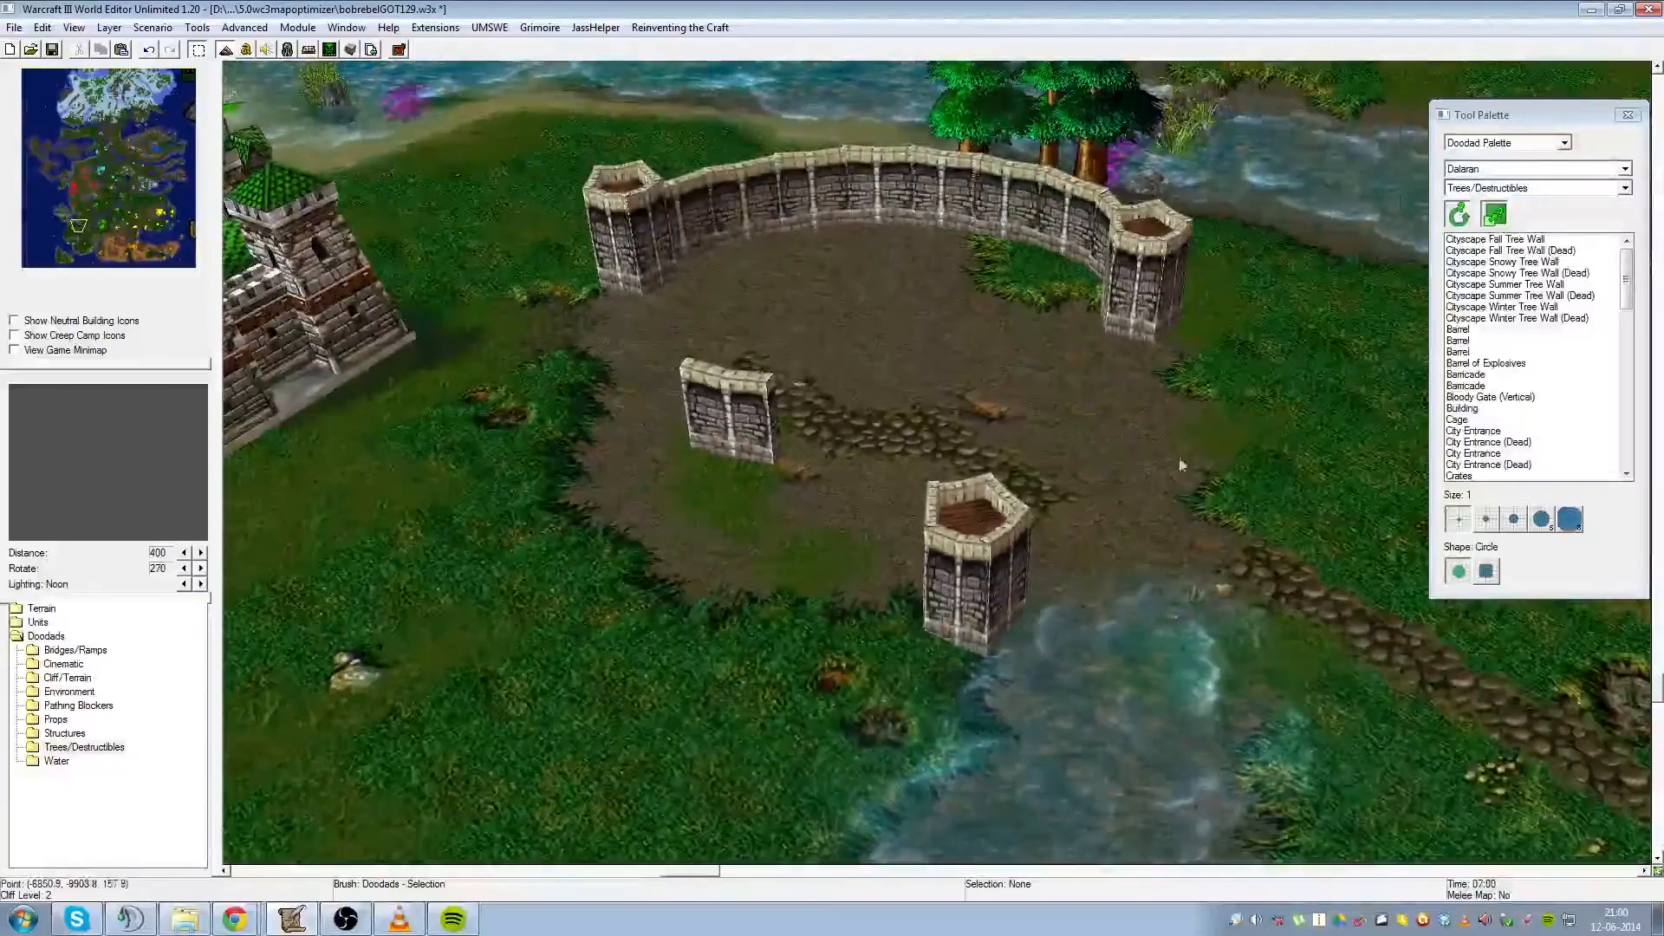
{"action": "right_click_drag", "start_coordinate": [1163, 456], "coordinate": [1155, 548], "text": "ctrl"}
{"action": "scroll", "coordinate": [1135, 460], "scroll_direction": "down", "scroll_amount": 1}
{"action": "scroll", "coordinate": [1155, 548], "scroll_direction": "up", "scroll_amount": 3}
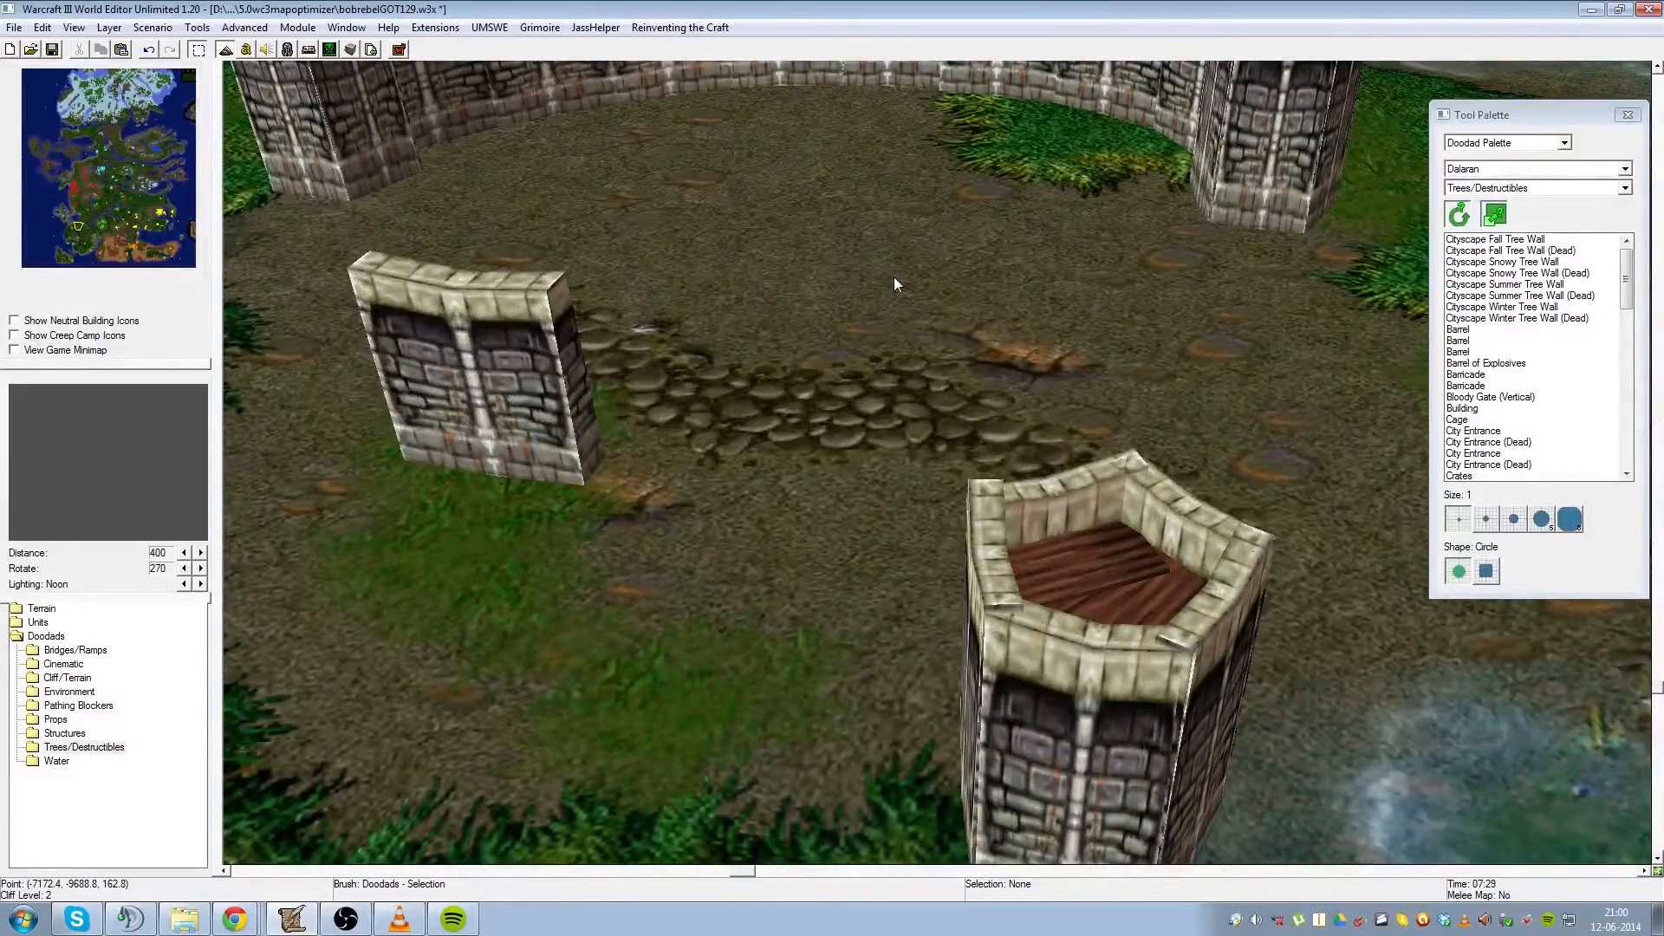
{"action": "scroll", "coordinate": [893, 284], "scroll_direction": "down", "scroll_amount": 3}
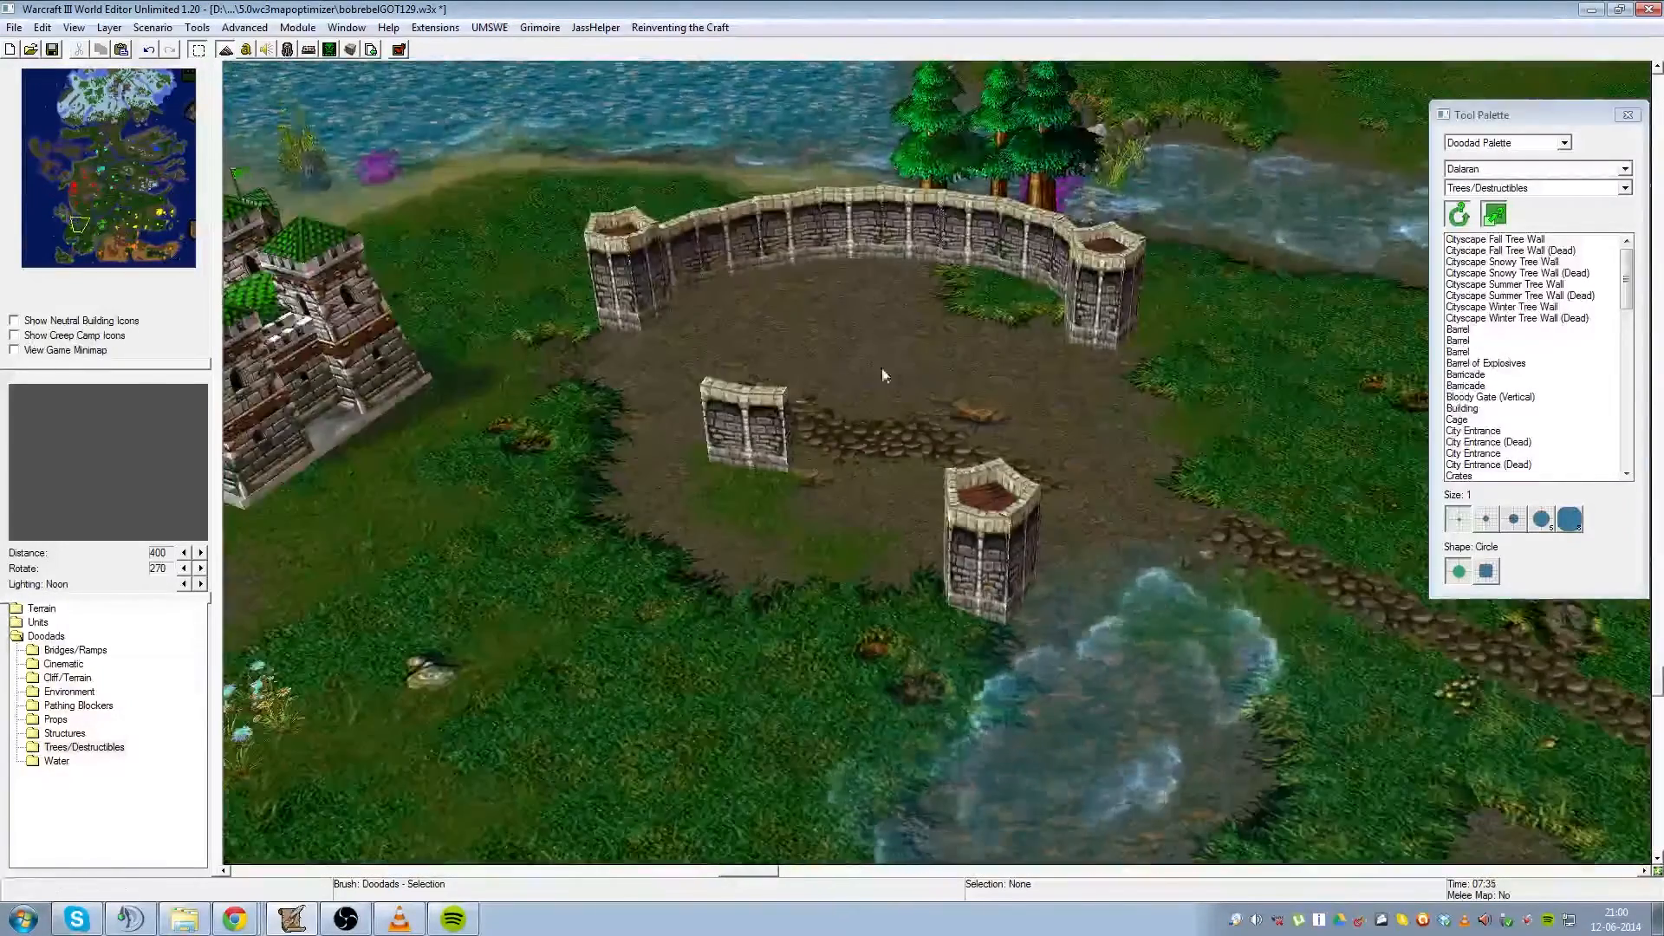
{"action": "right_click_drag", "start_coordinate": [882, 356], "coordinate": [906, 493], "text": "ctrl"}
{"action": "left_click", "coordinate": [75, 28]}
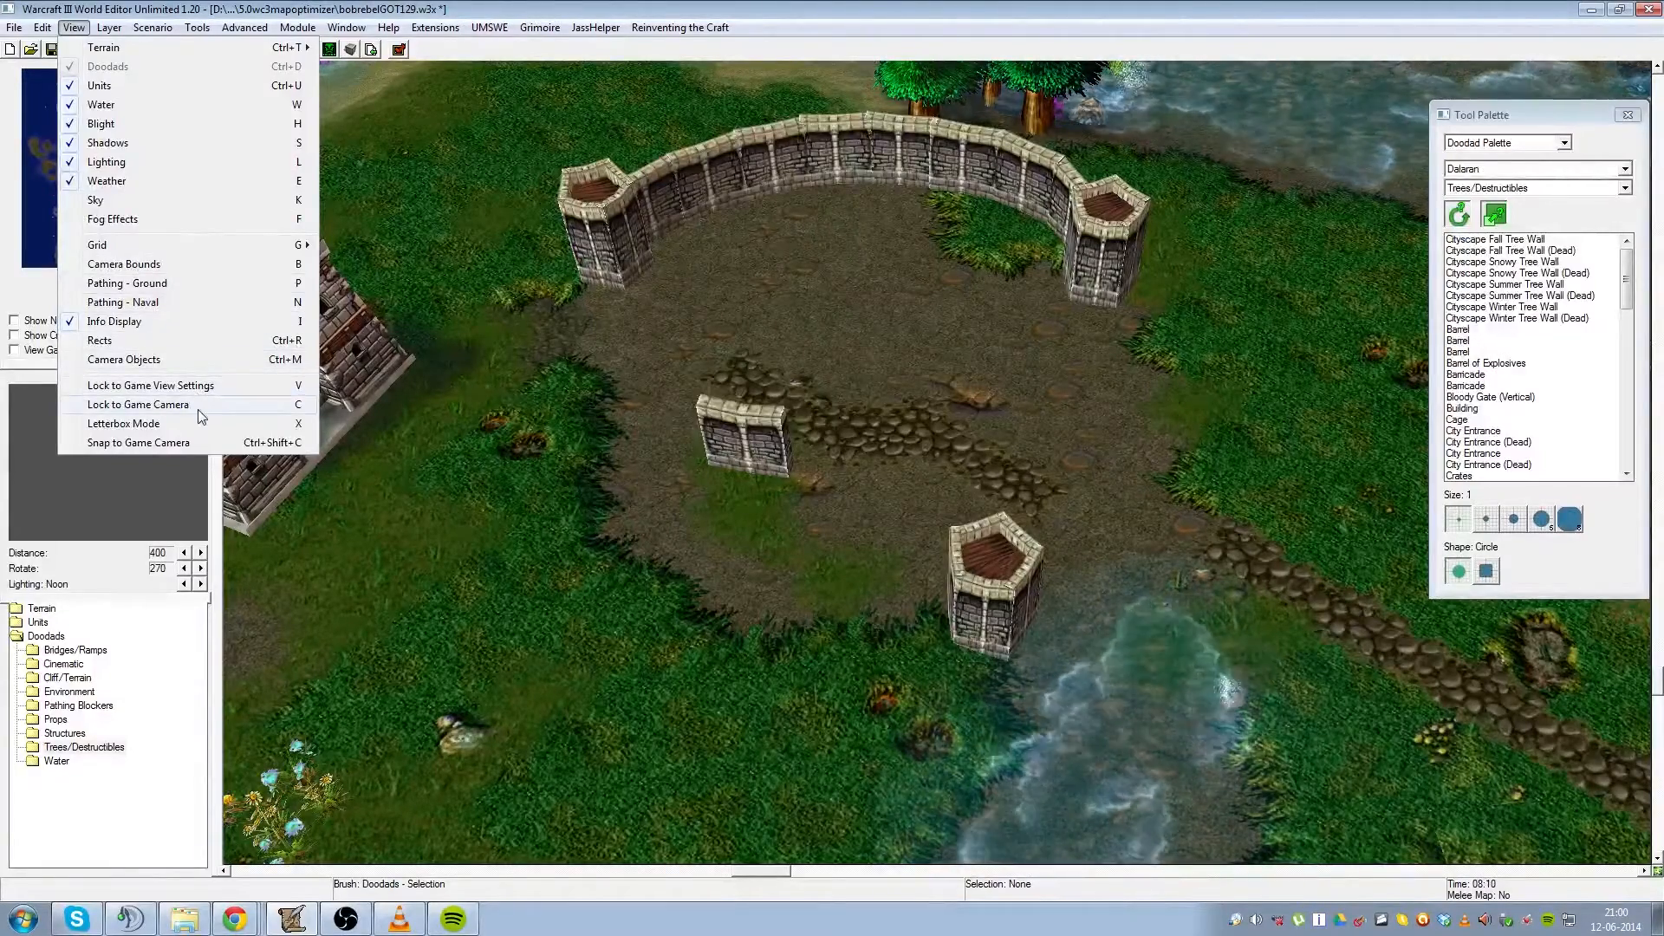
{"action": "left_click", "coordinate": [196, 440]}
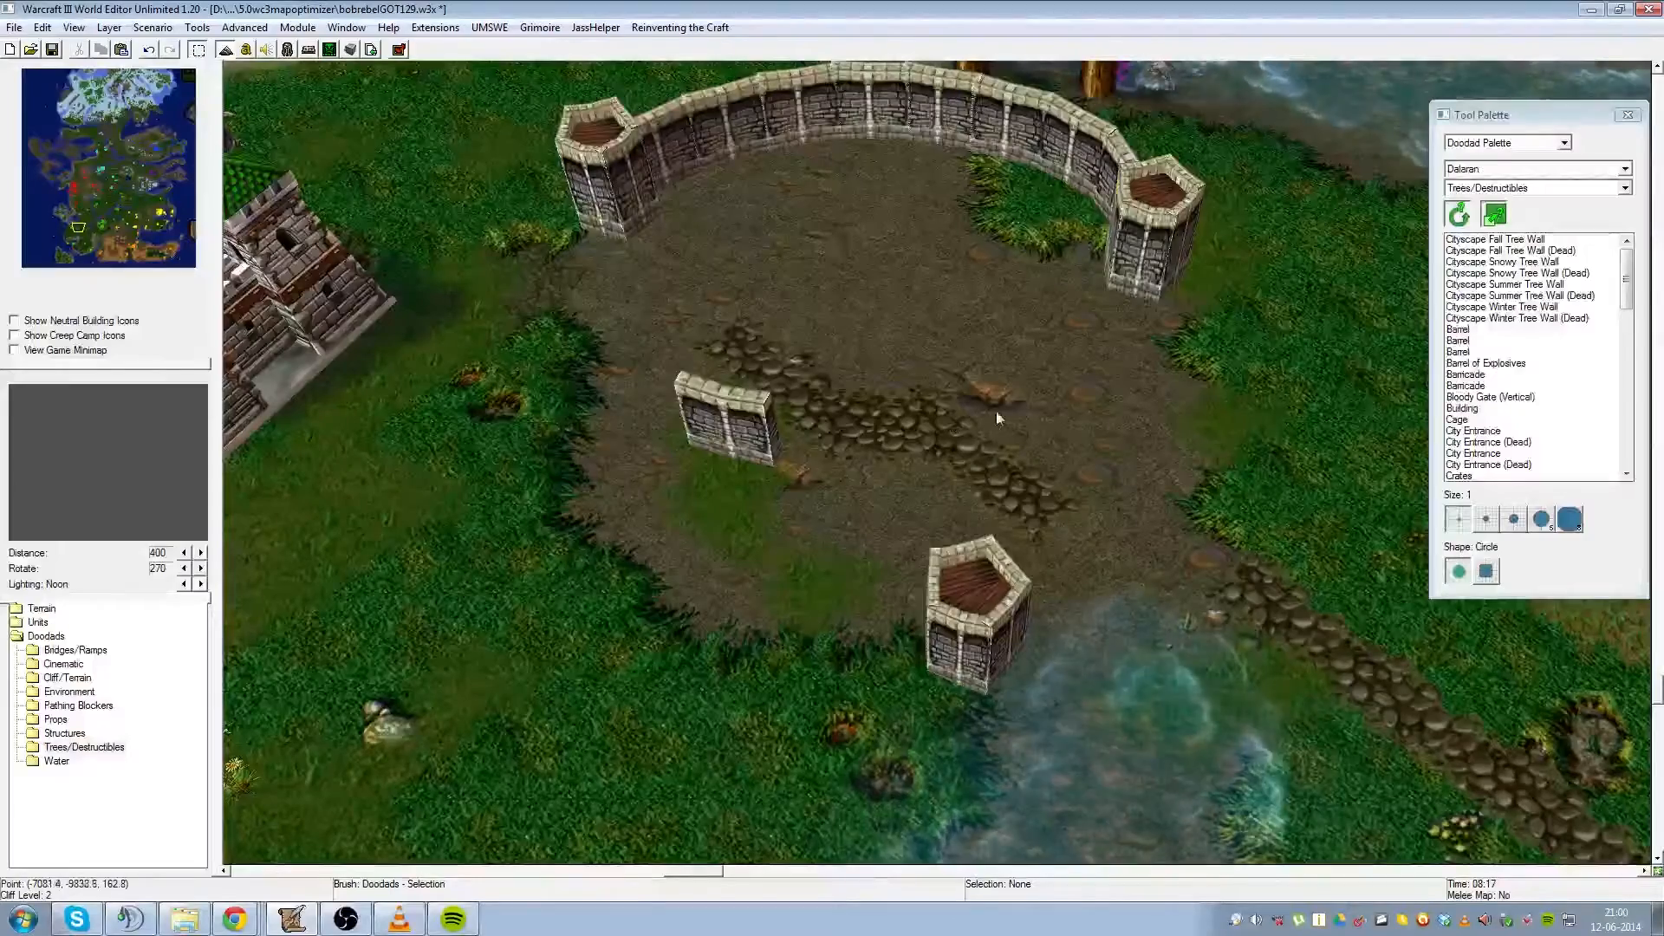
- Move the loose wall segment to the southern tower's western side and turn it to run southwest to northeast
{"action": "left_click", "coordinate": [737, 431]}
{"action": "left_click_drag", "start_coordinate": [737, 432], "coordinate": [702, 448]}
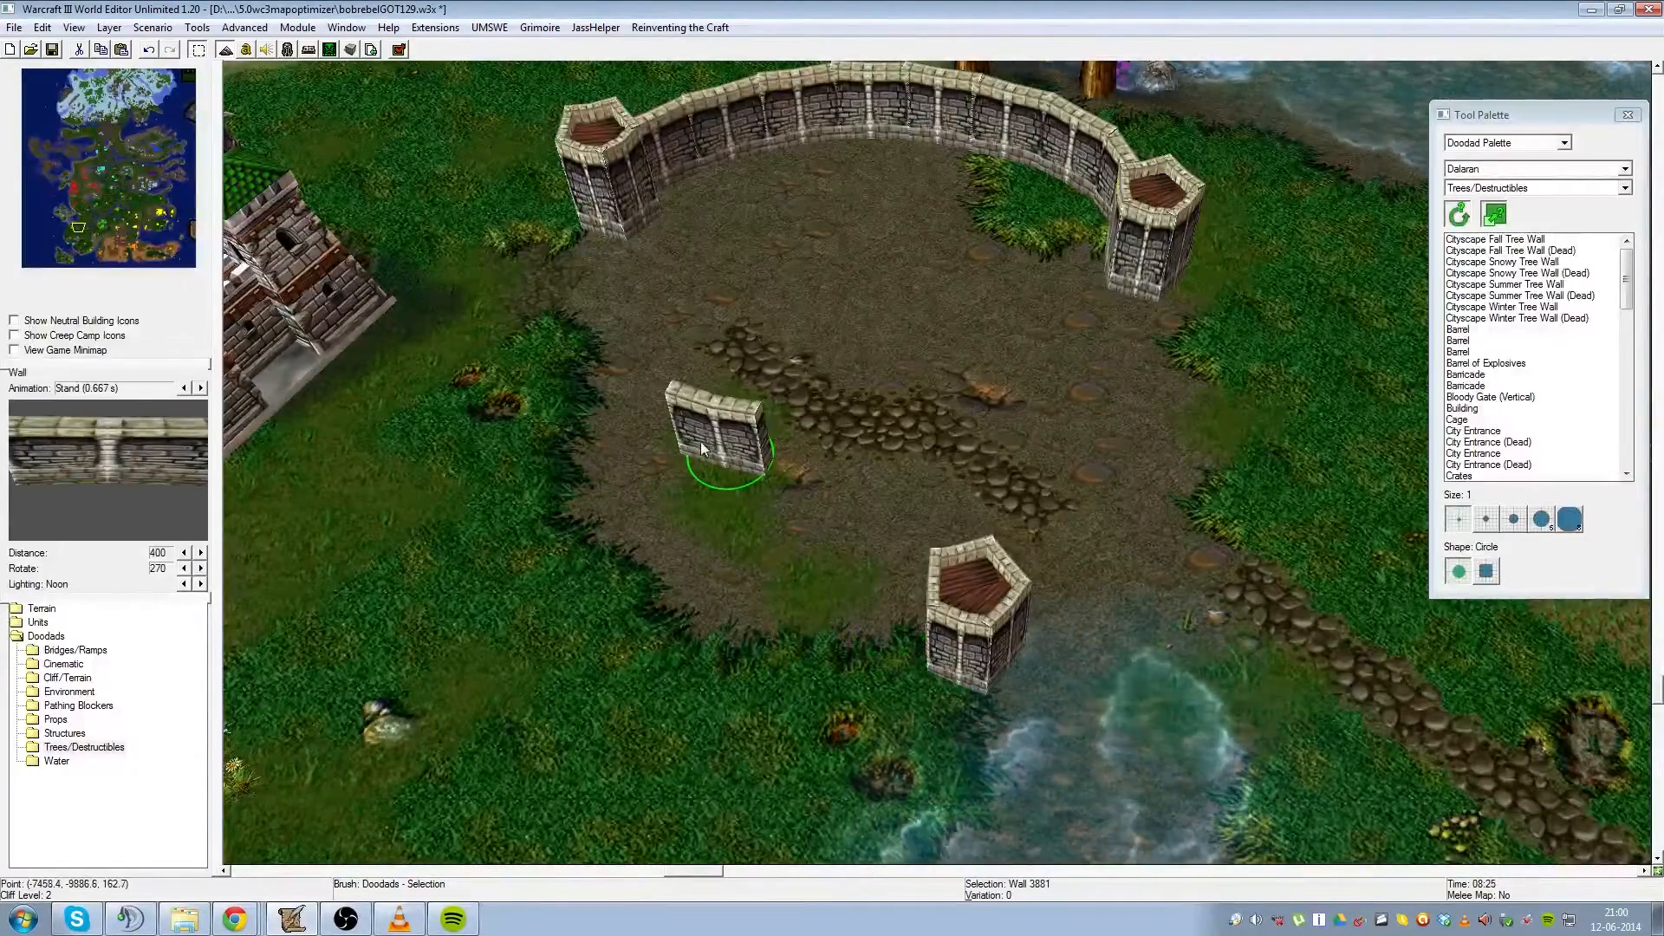
{"action": "key", "text": "Delete"}
{"action": "left_click", "coordinate": [697, 165]}
{"action": "key", "text": "ctrl+z"}
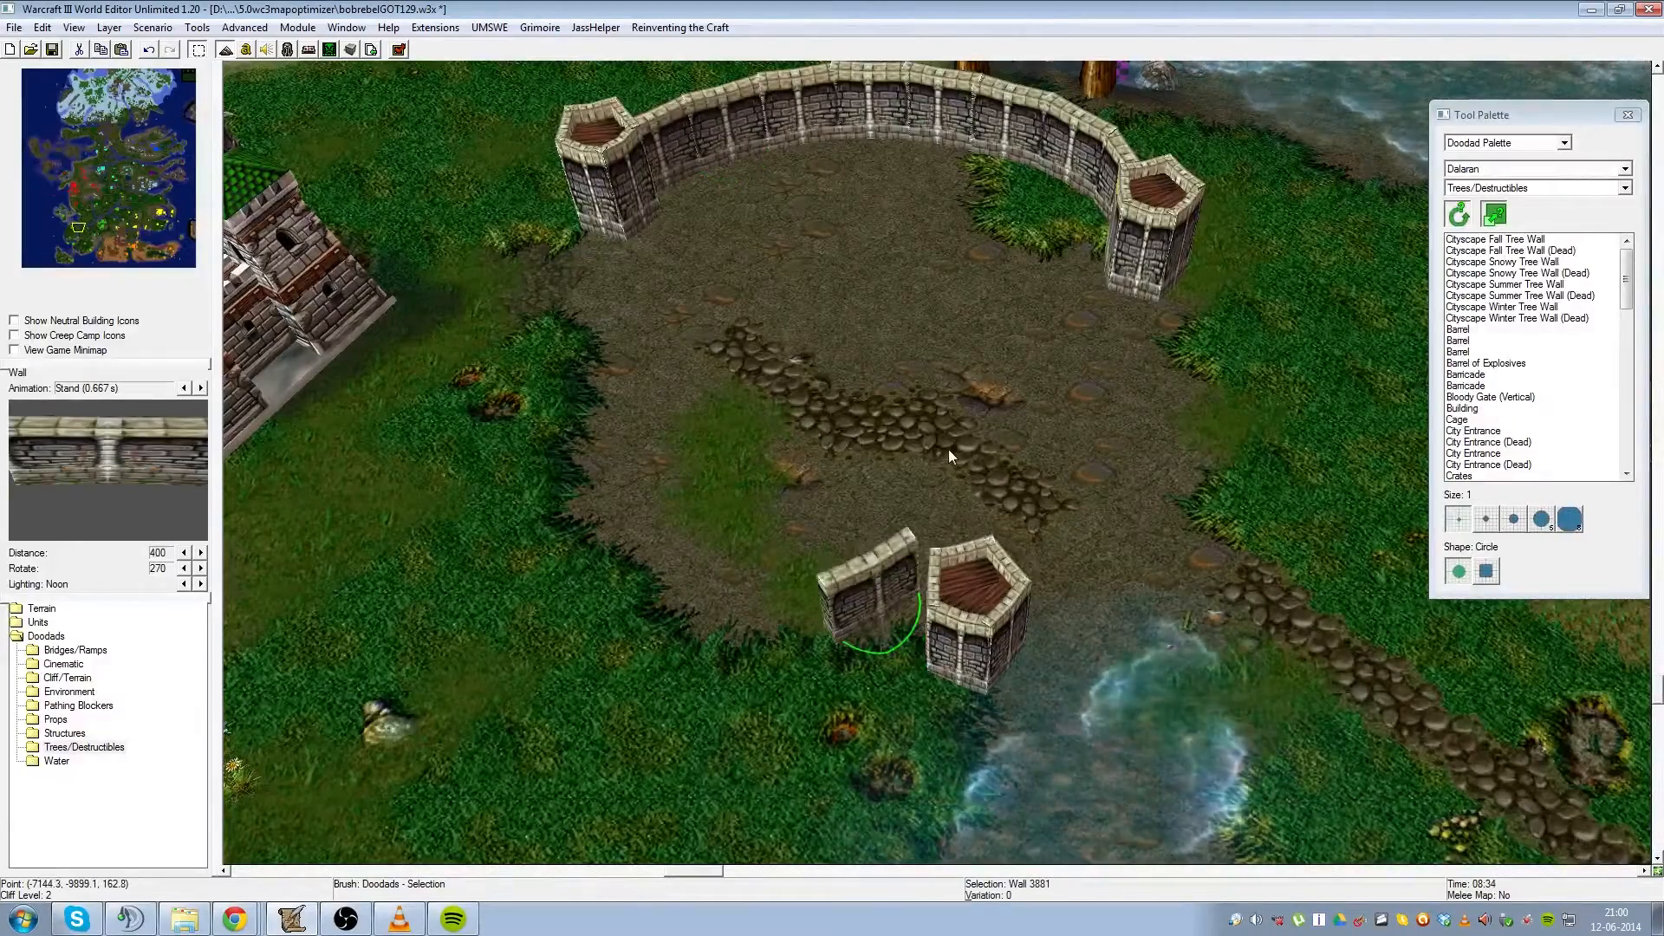
- Rotate and nudge the loose wall segment until it joins the southern tower's western side
{"action": "left_click_drag", "start_coordinate": [907, 642], "coordinate": [898, 615]}
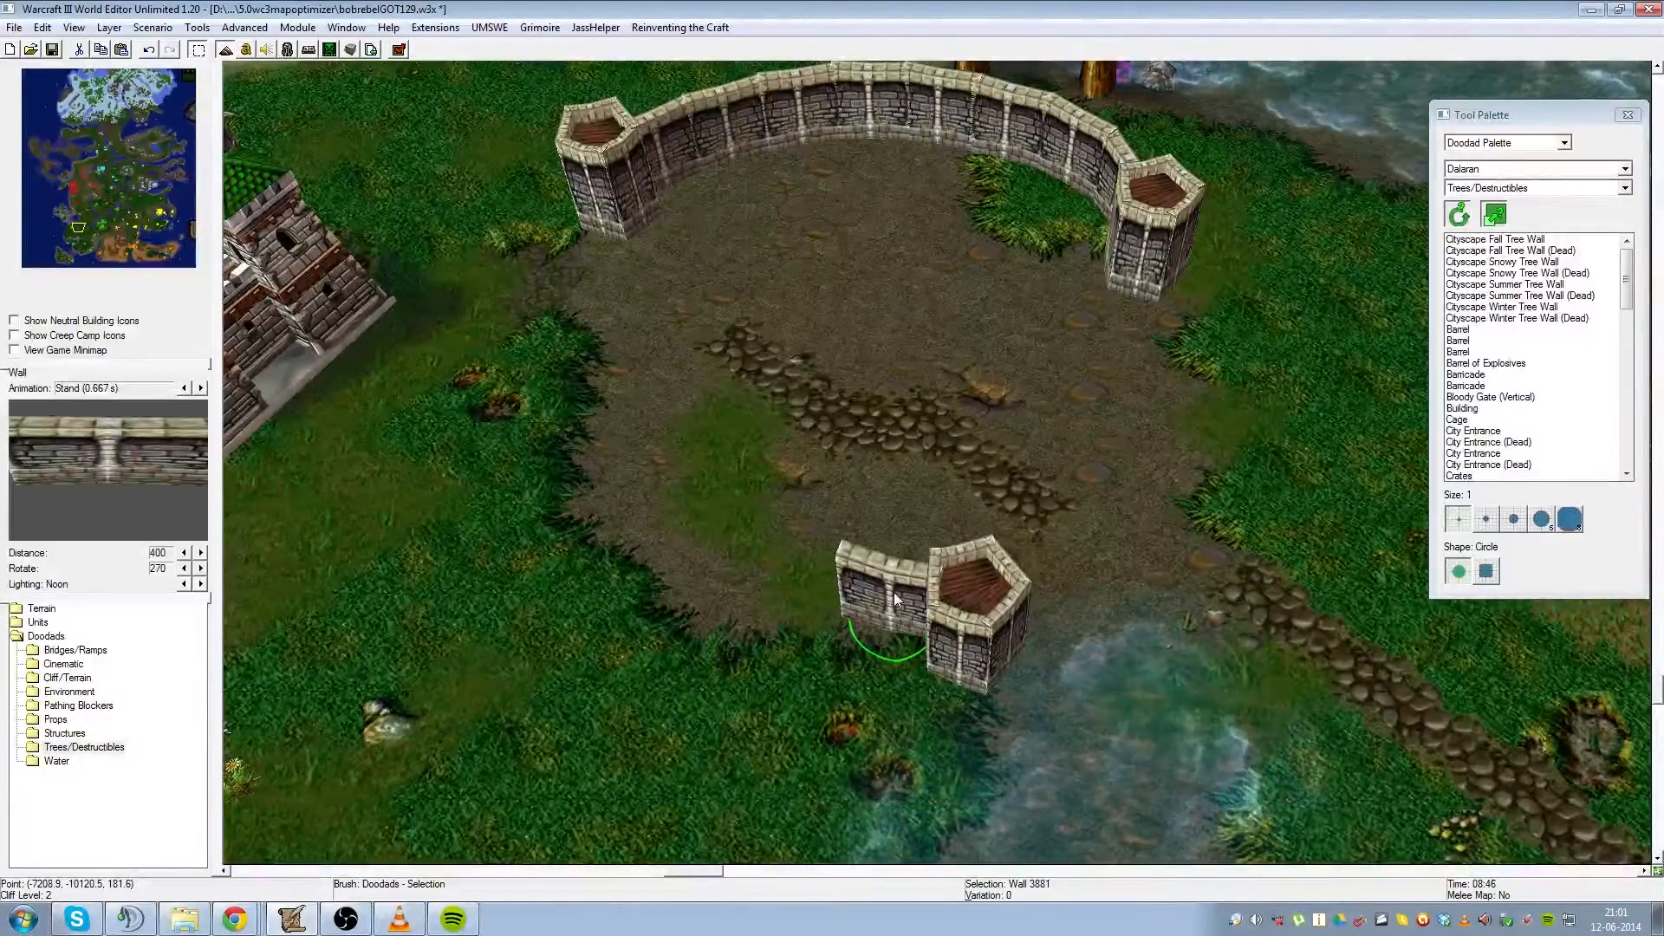
{"action": "right_click_drag", "start_coordinate": [892, 591], "coordinate": [935, 651], "text": "ctrl"}
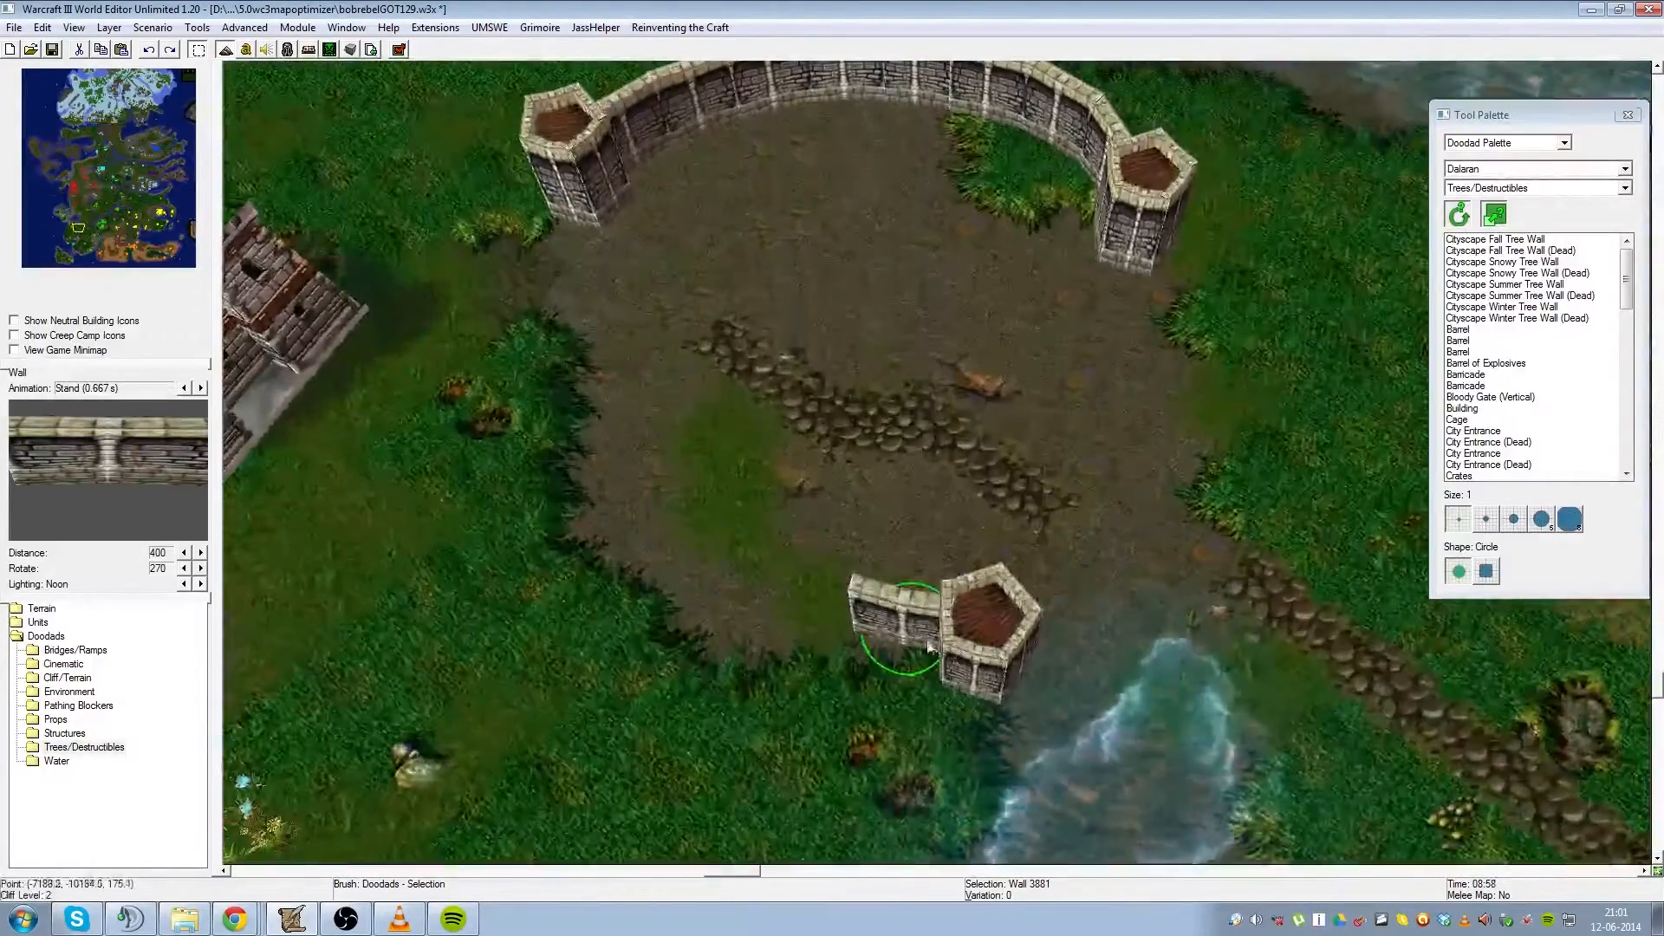
{"action": "left_click_drag", "start_coordinate": [914, 619], "coordinate": [908, 609]}
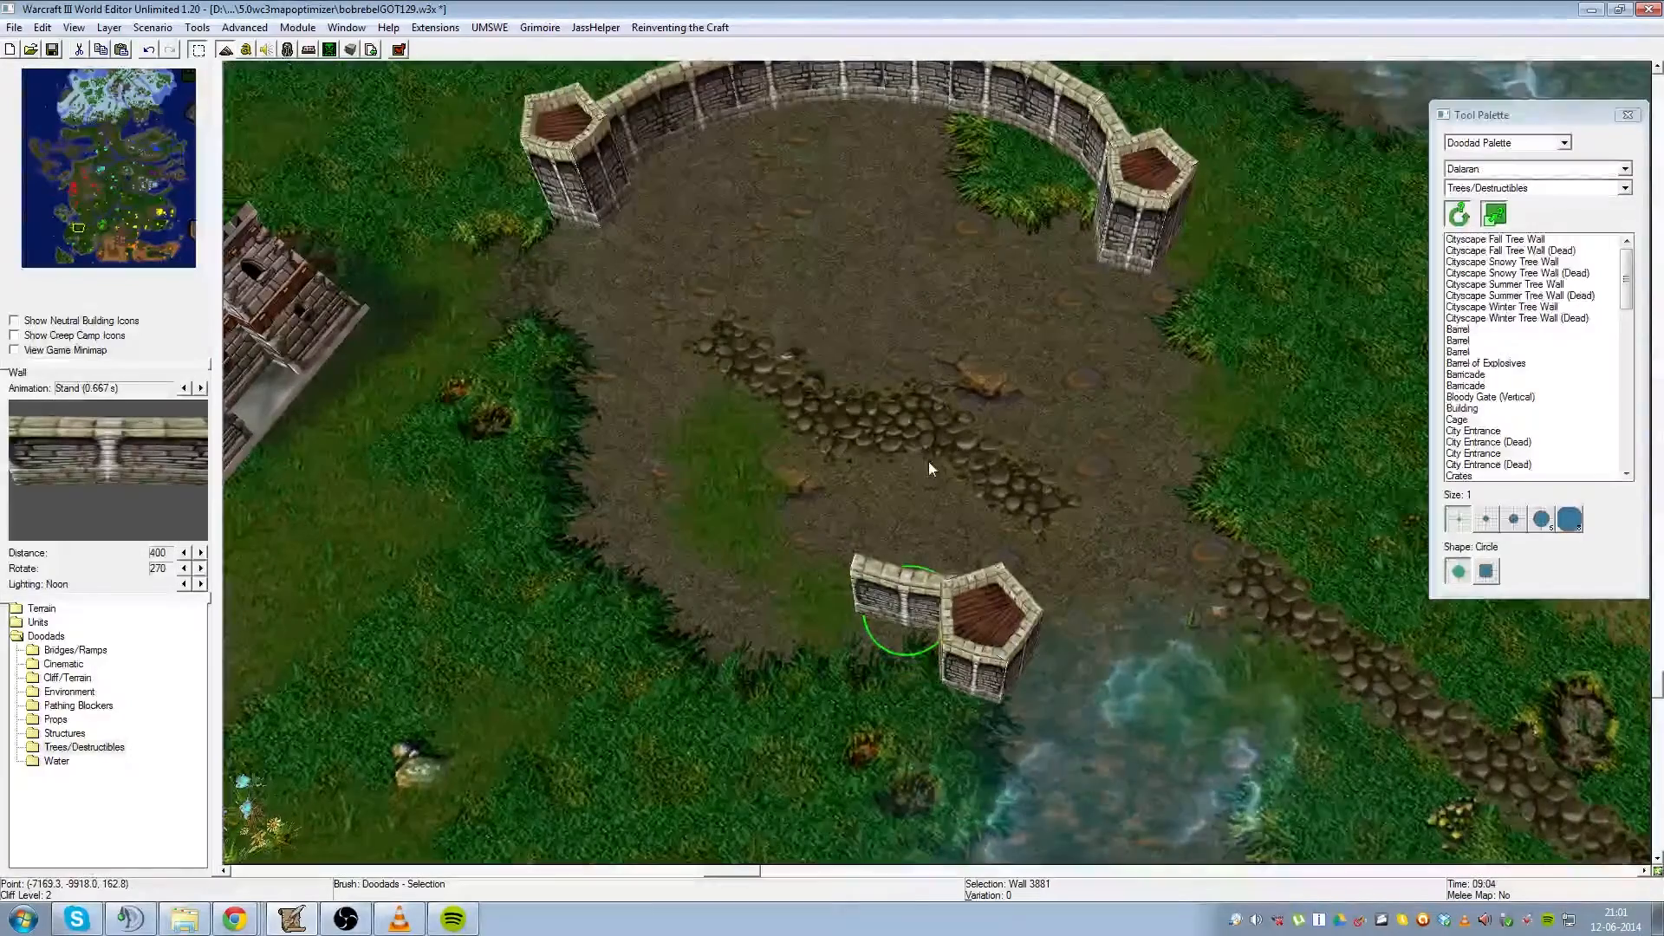
{"action": "left_click_drag", "start_coordinate": [926, 438], "coordinate": [881, 482]}
{"action": "scroll", "coordinate": [889, 452], "scroll_direction": "down", "scroll_amount": 5}
{"action": "scroll", "coordinate": [888, 460], "scroll_direction": "up", "scroll_amount": 5}
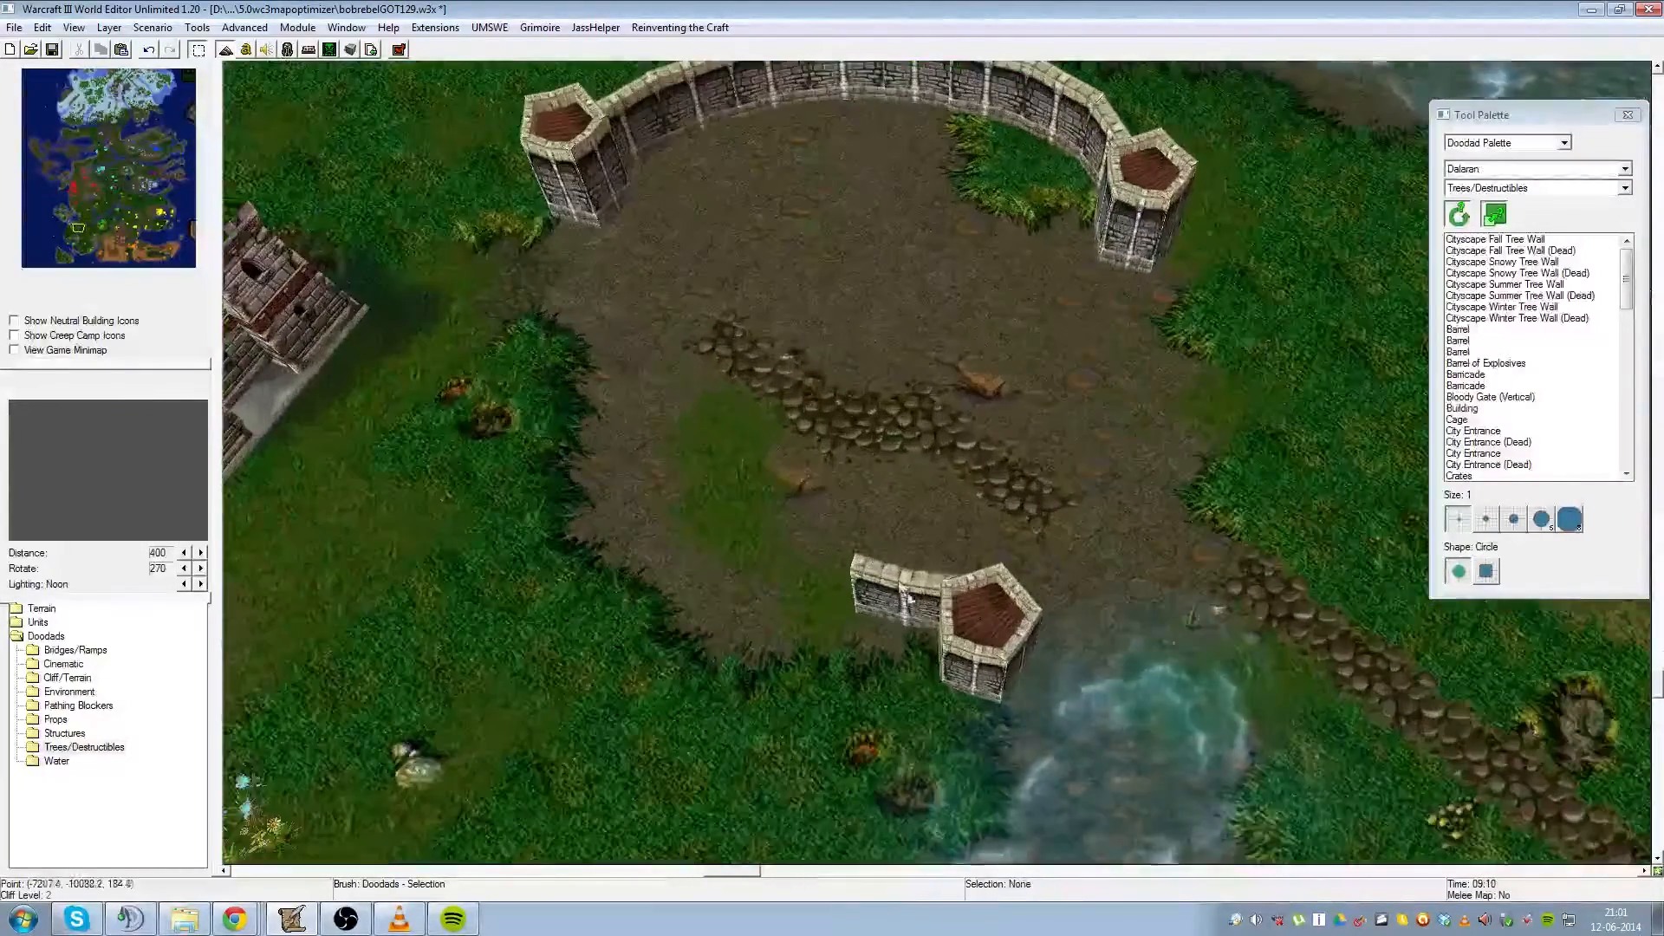
- Copy the wall segment beside the southern tower and paste it end to end to extend the wall westward
{"action": "left_click", "coordinate": [907, 589]}
{"action": "left_click_drag", "start_coordinate": [916, 635], "coordinate": [909, 631]}
{"action": "key", "text": "ctrl+v"}
{"action": "left_click", "coordinate": [819, 600]}
{"action": "left_click_drag", "start_coordinate": [820, 601], "coordinate": [826, 605]}
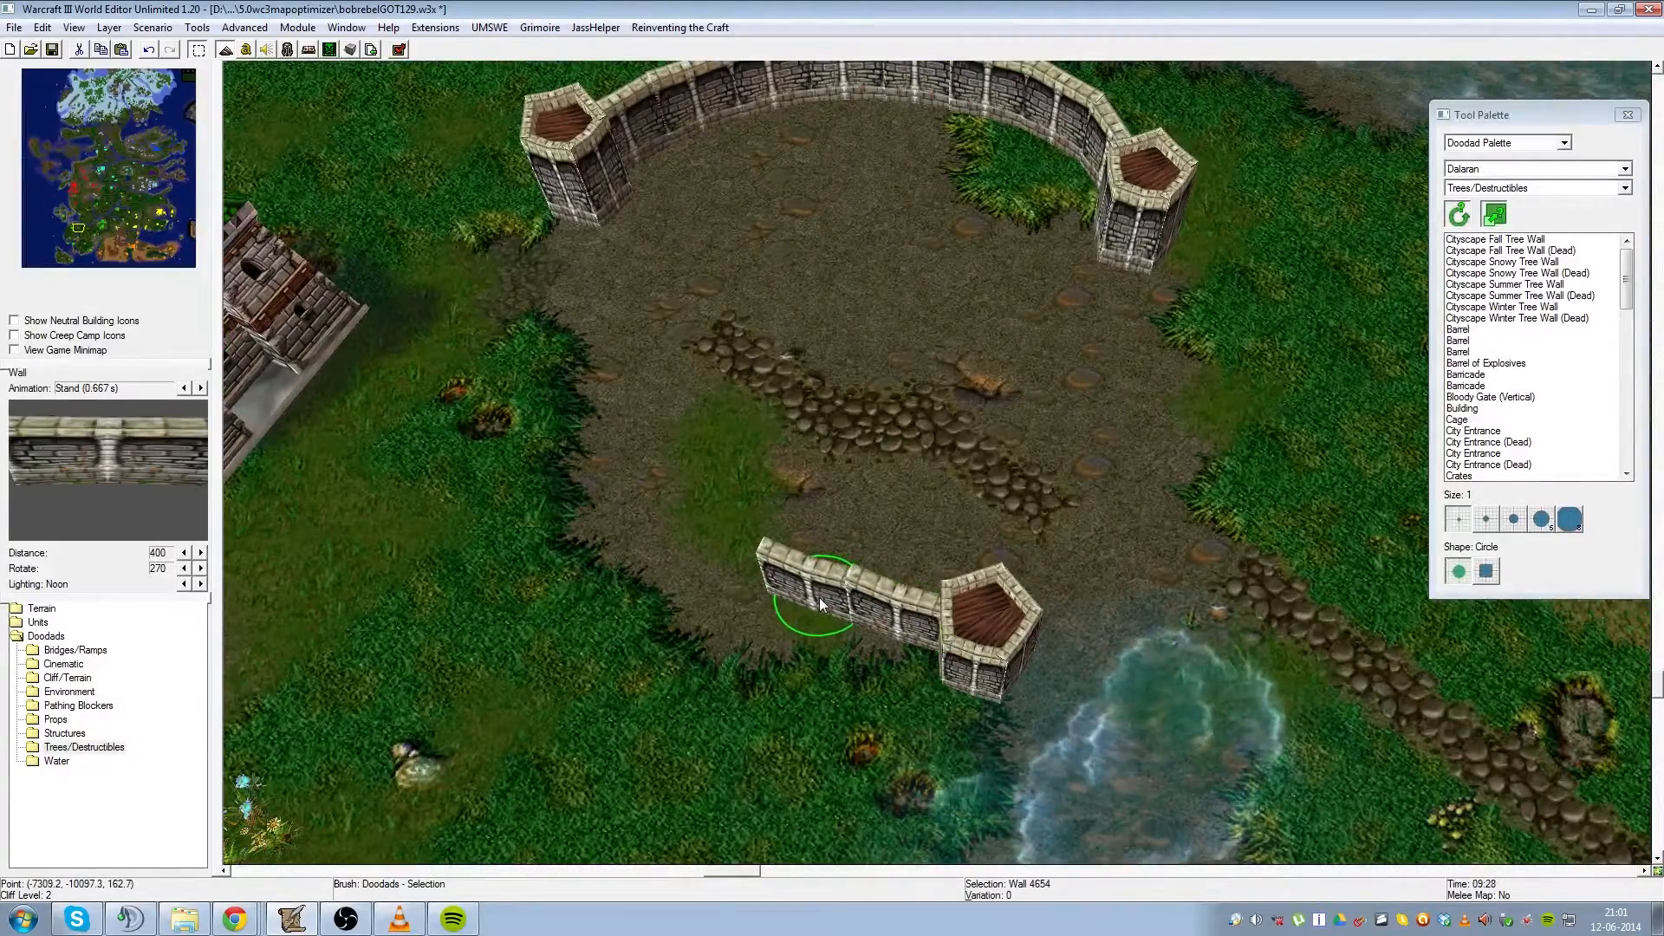
- Examine the joint between the two wall segments and the overall wall layout from several angles and distances
{"action": "left_click", "coordinate": [765, 555]}
{"action": "scroll", "coordinate": [764, 555], "scroll_direction": "up", "scroll_amount": 3}
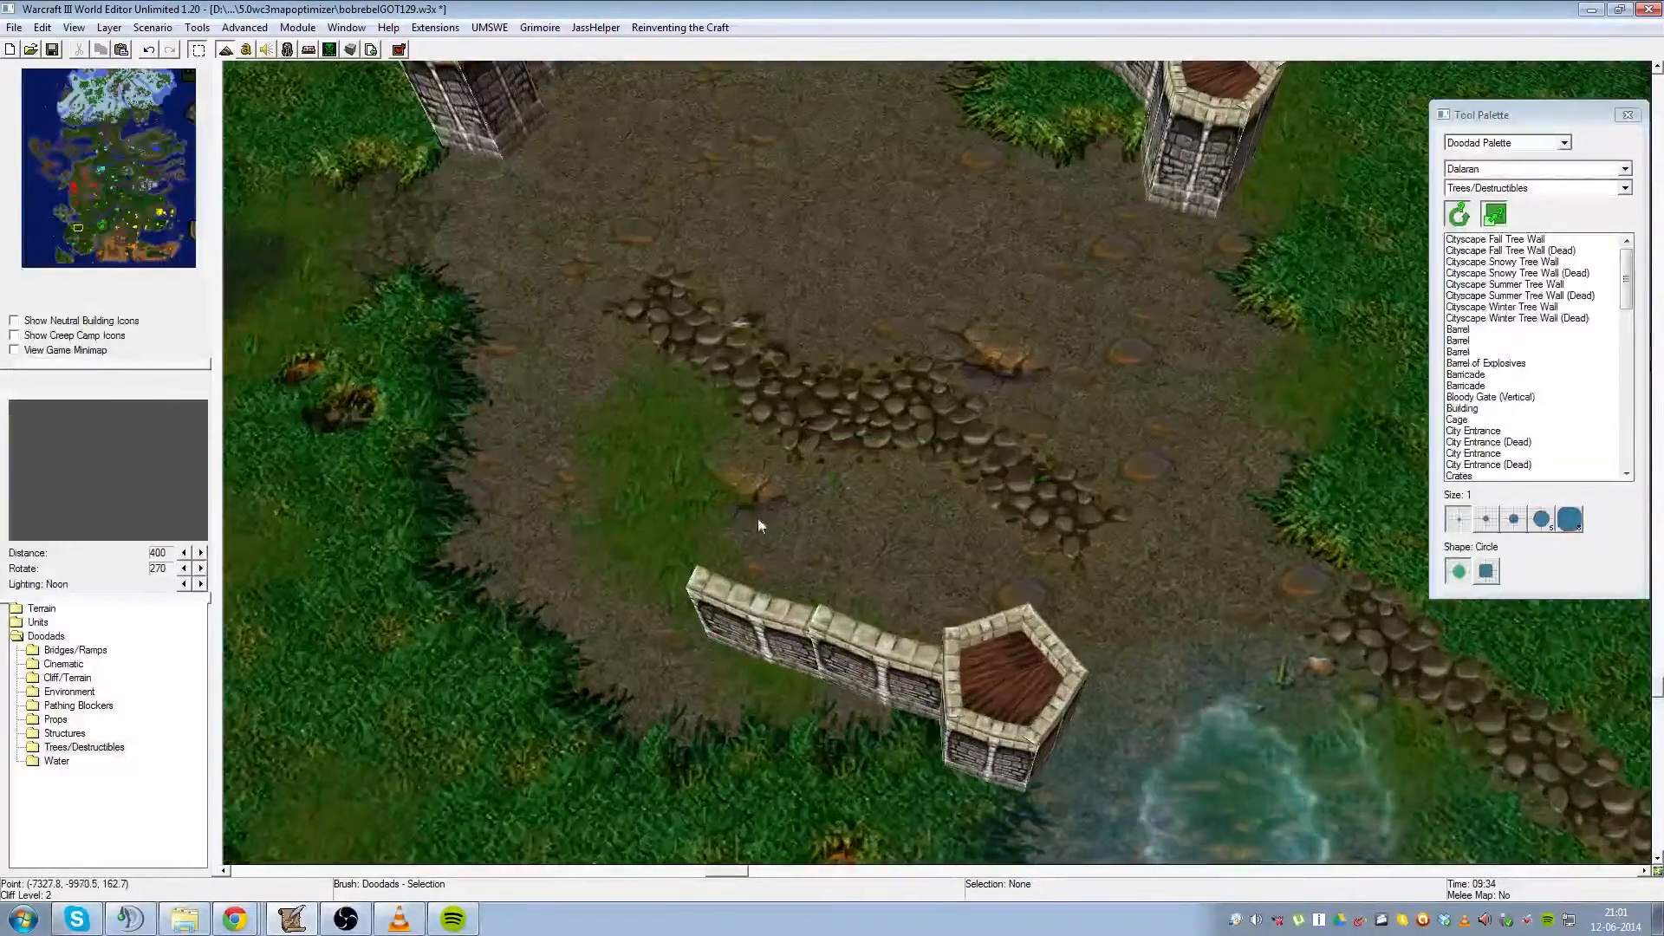
{"action": "scroll", "coordinate": [794, 610], "scroll_direction": "up", "scroll_amount": 6}
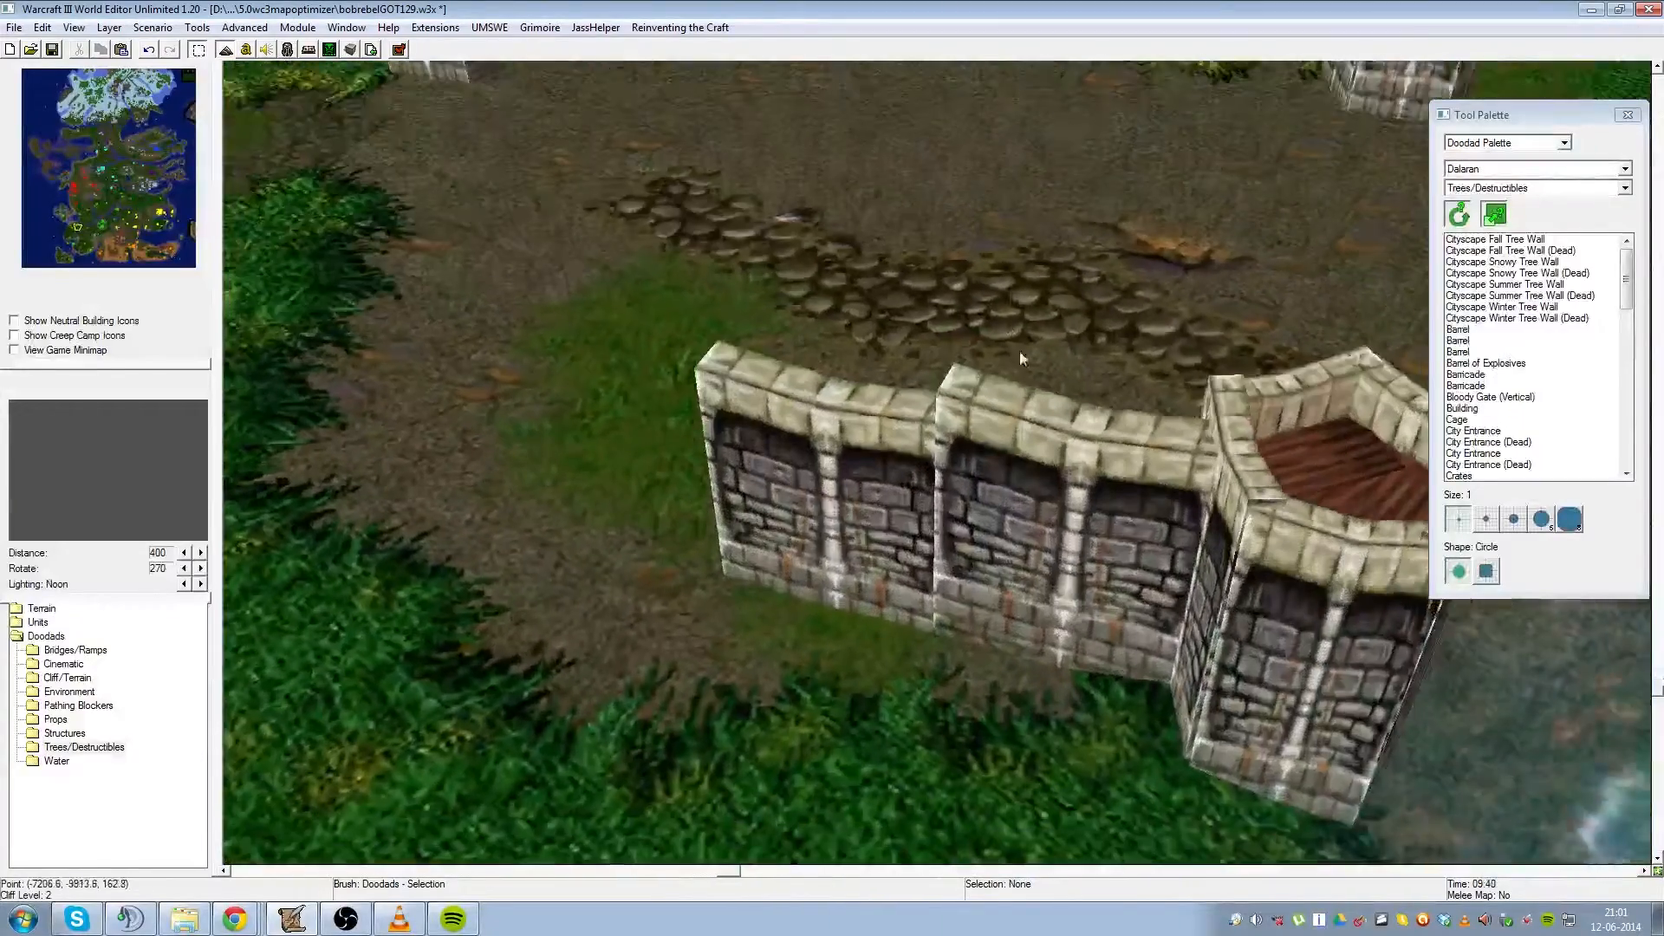
{"action": "scroll", "coordinate": [1010, 236], "scroll_direction": "down", "scroll_amount": 5}
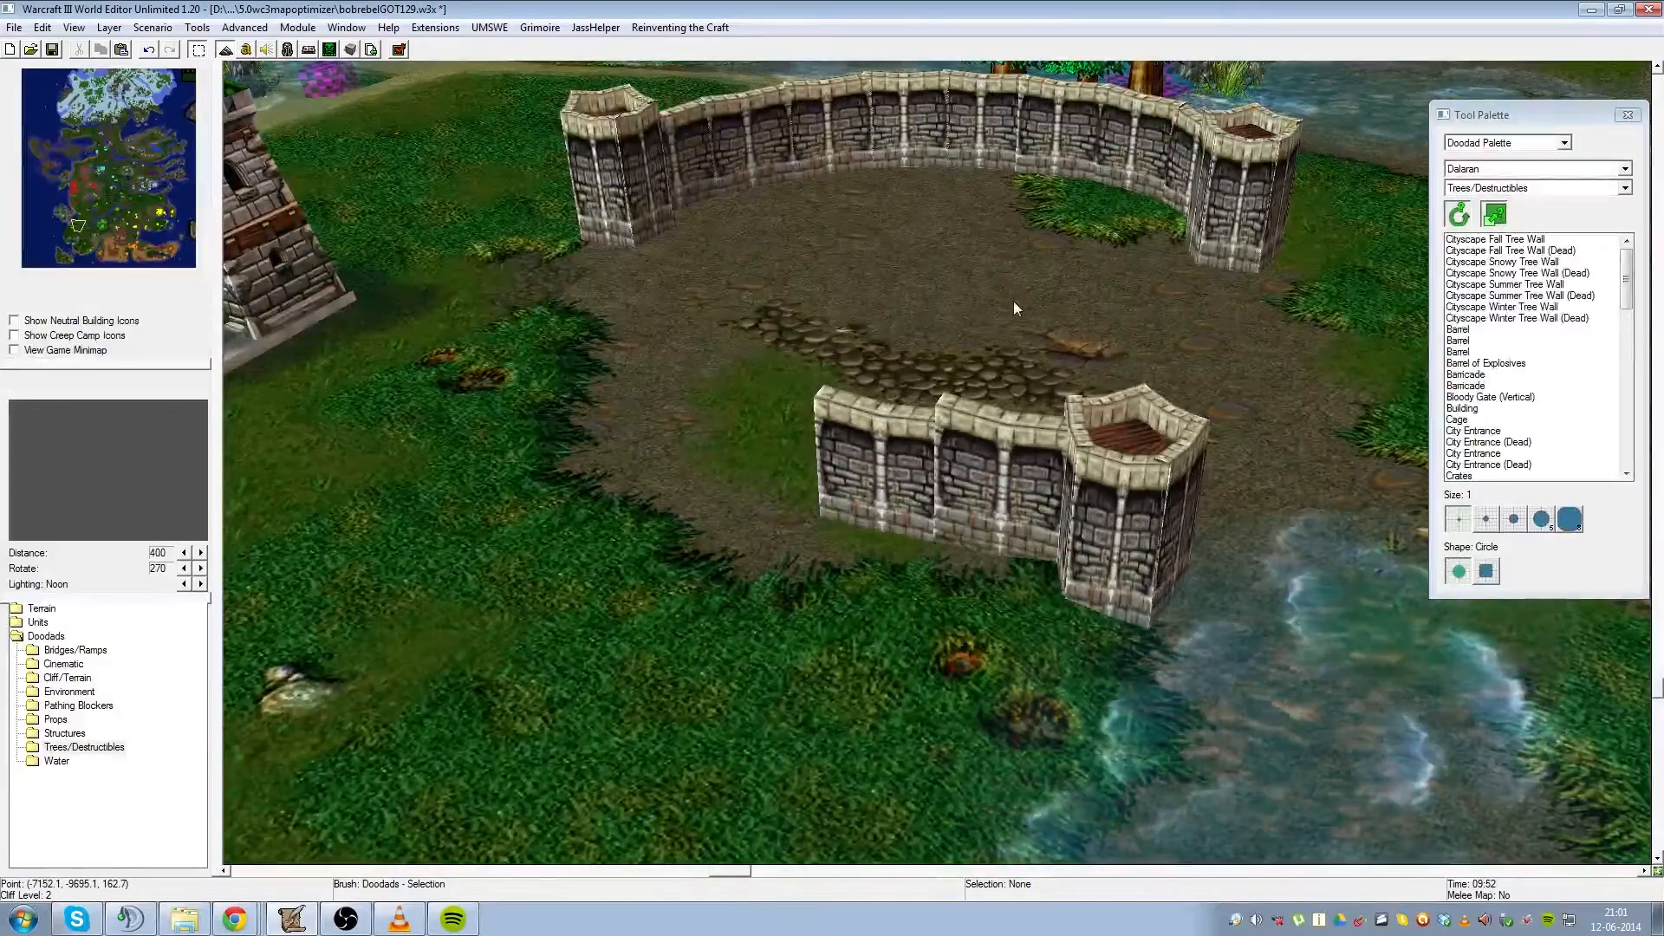
{"action": "right_click_drag", "start_coordinate": [1012, 302], "coordinate": [976, 457], "text": "ctrl"}
{"action": "scroll", "coordinate": [988, 399], "scroll_direction": "down", "scroll_amount": 5}
{"action": "left_click_drag", "start_coordinate": [1116, 376], "coordinate": [964, 278]}
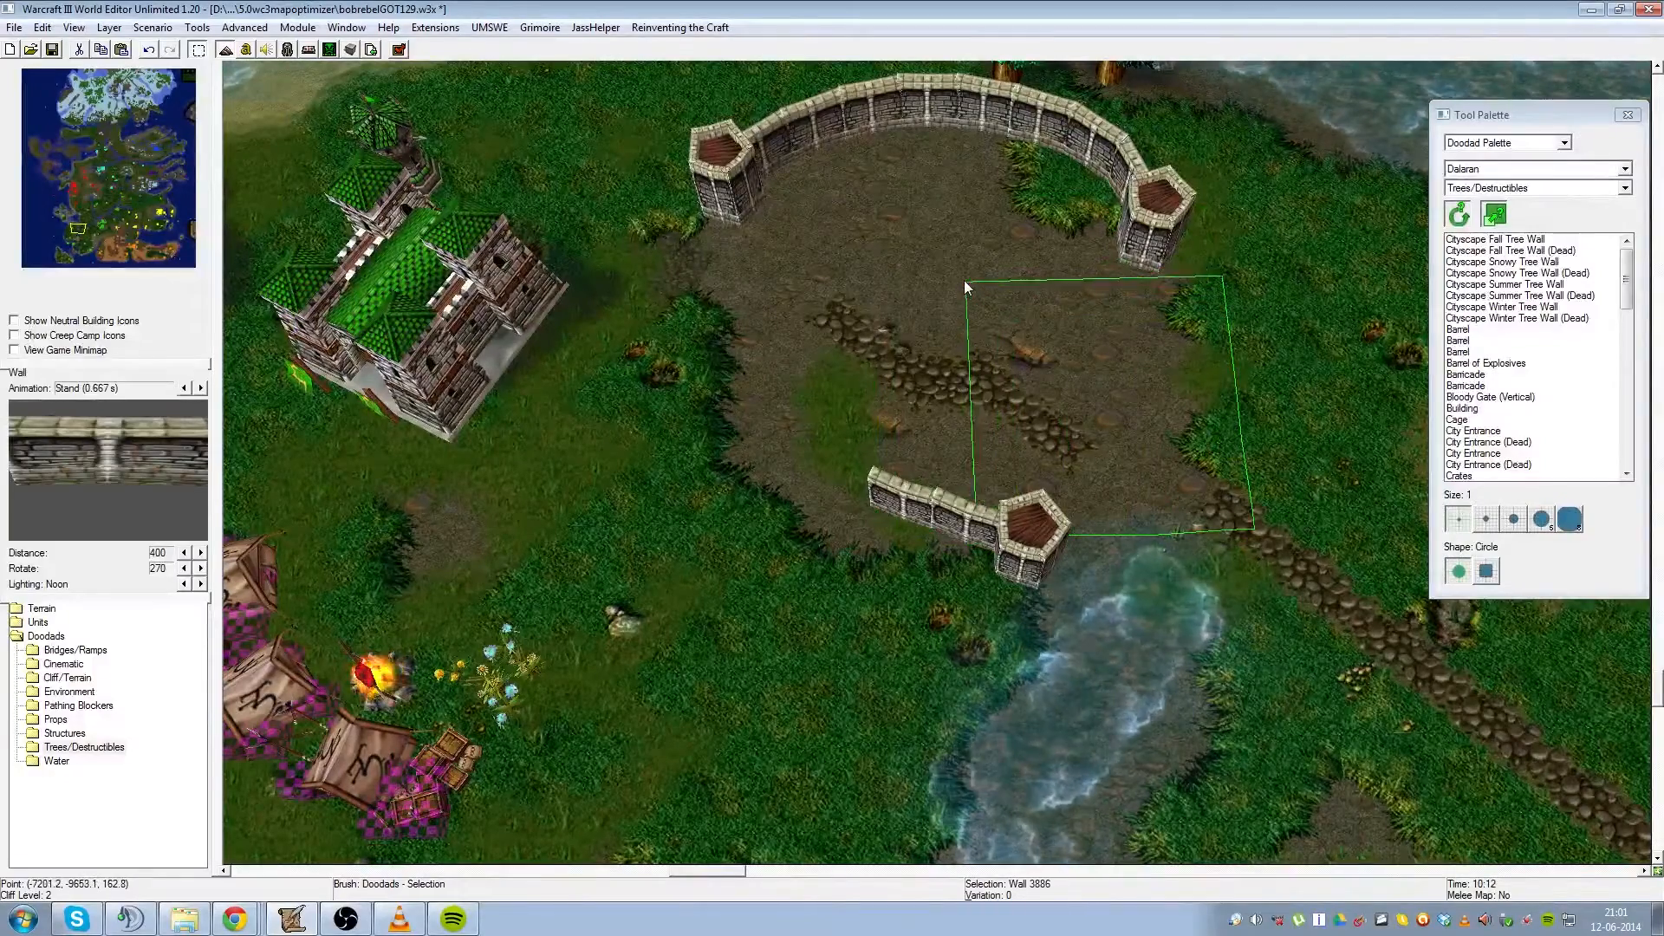
{"action": "scroll", "coordinate": [1167, 378], "scroll_direction": "down", "scroll_amount": 5}
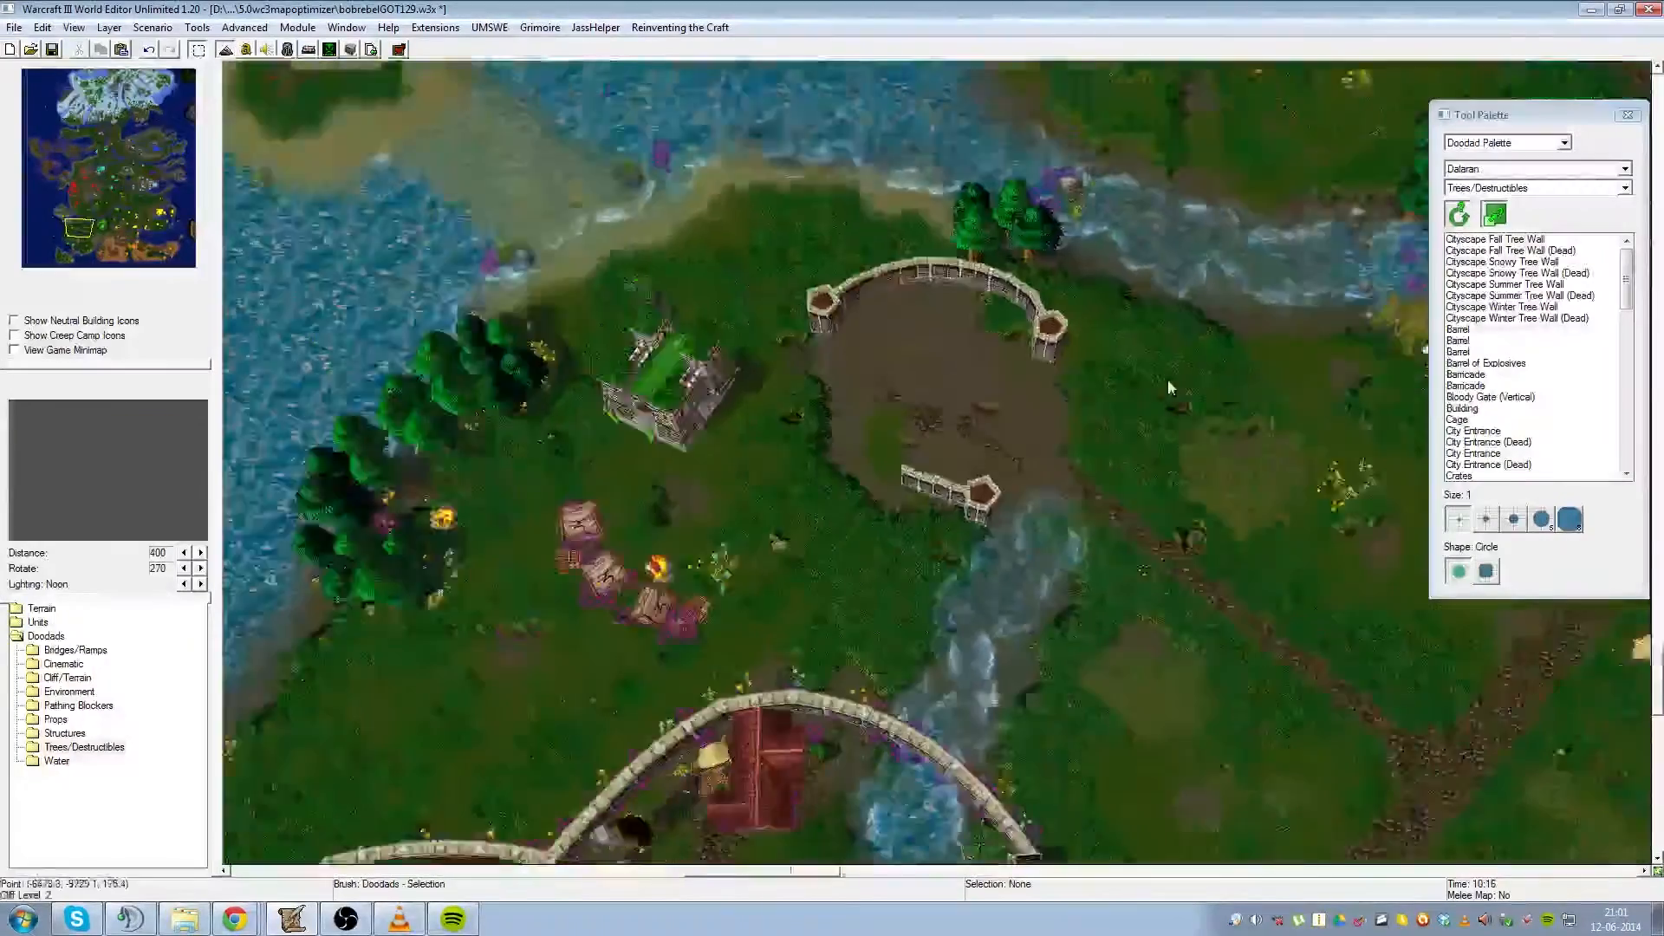
{"action": "scroll", "coordinate": [1187, 517], "scroll_direction": "up", "scroll_amount": 5}
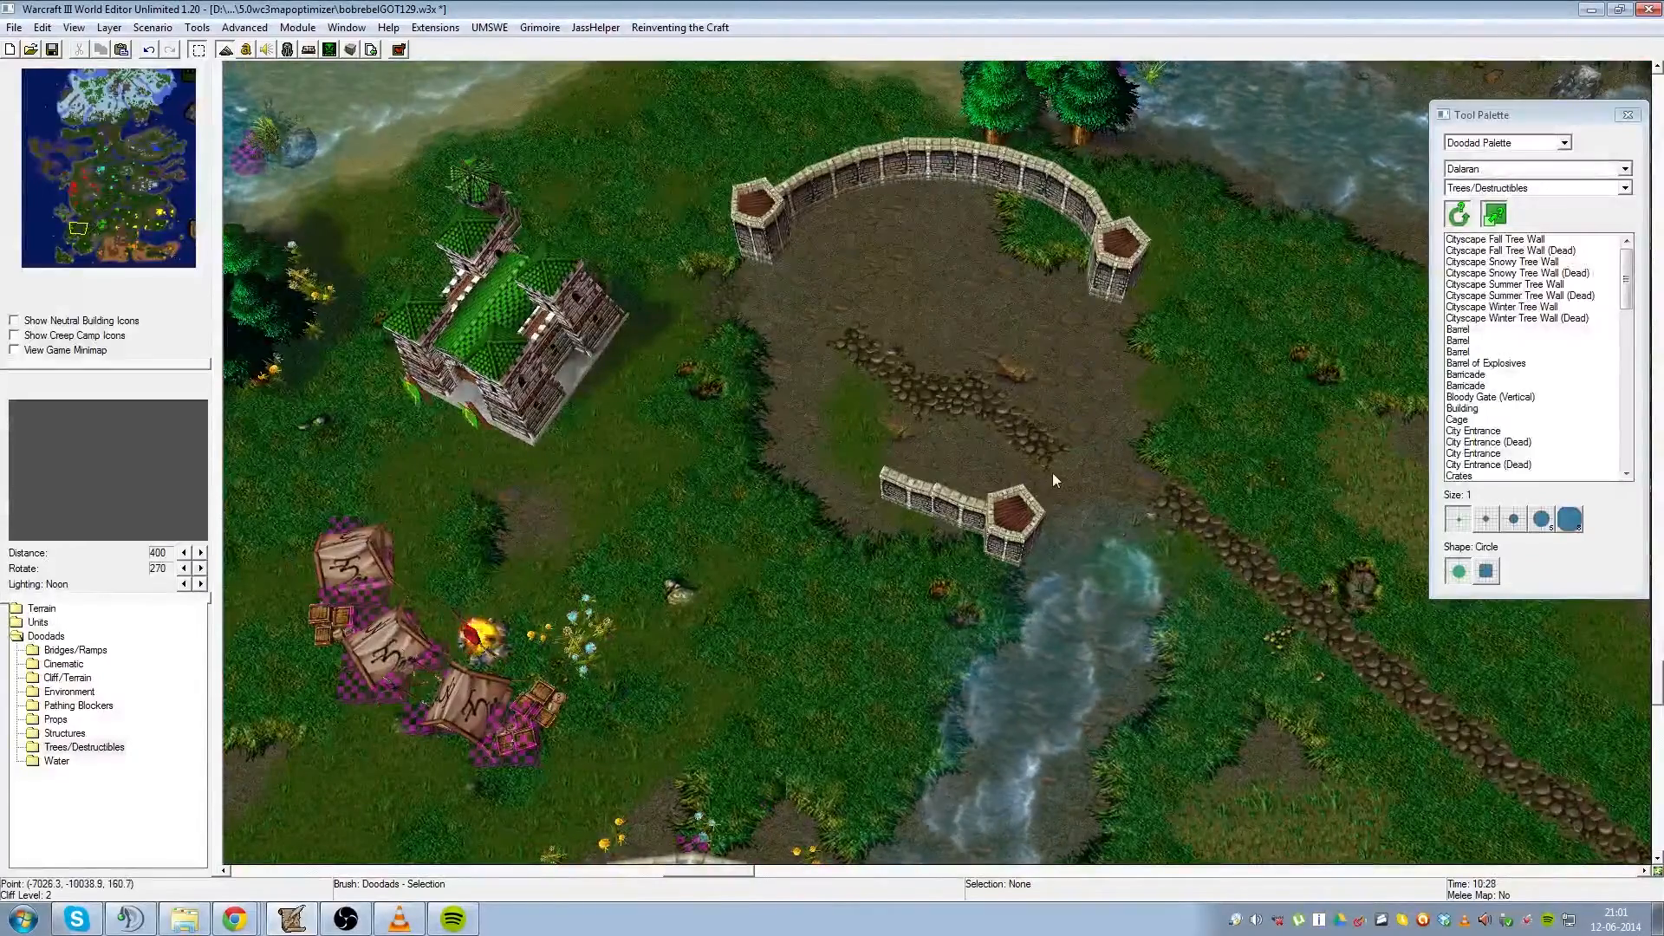
- Copy the southern tower with its floor planks and paste it west of the new wall segments
{"action": "scroll", "coordinate": [939, 586], "scroll_direction": "up", "scroll_amount": 5}
{"action": "left_click_drag", "start_coordinate": [1274, 407], "coordinate": [1042, 710]}
{"action": "key", "text": "ctrl+c"}
{"action": "key", "text": "ctrl+v"}
{"action": "left_click", "coordinate": [675, 468]}
{"action": "scroll", "coordinate": [807, 428], "scroll_direction": "down", "scroll_amount": 3}
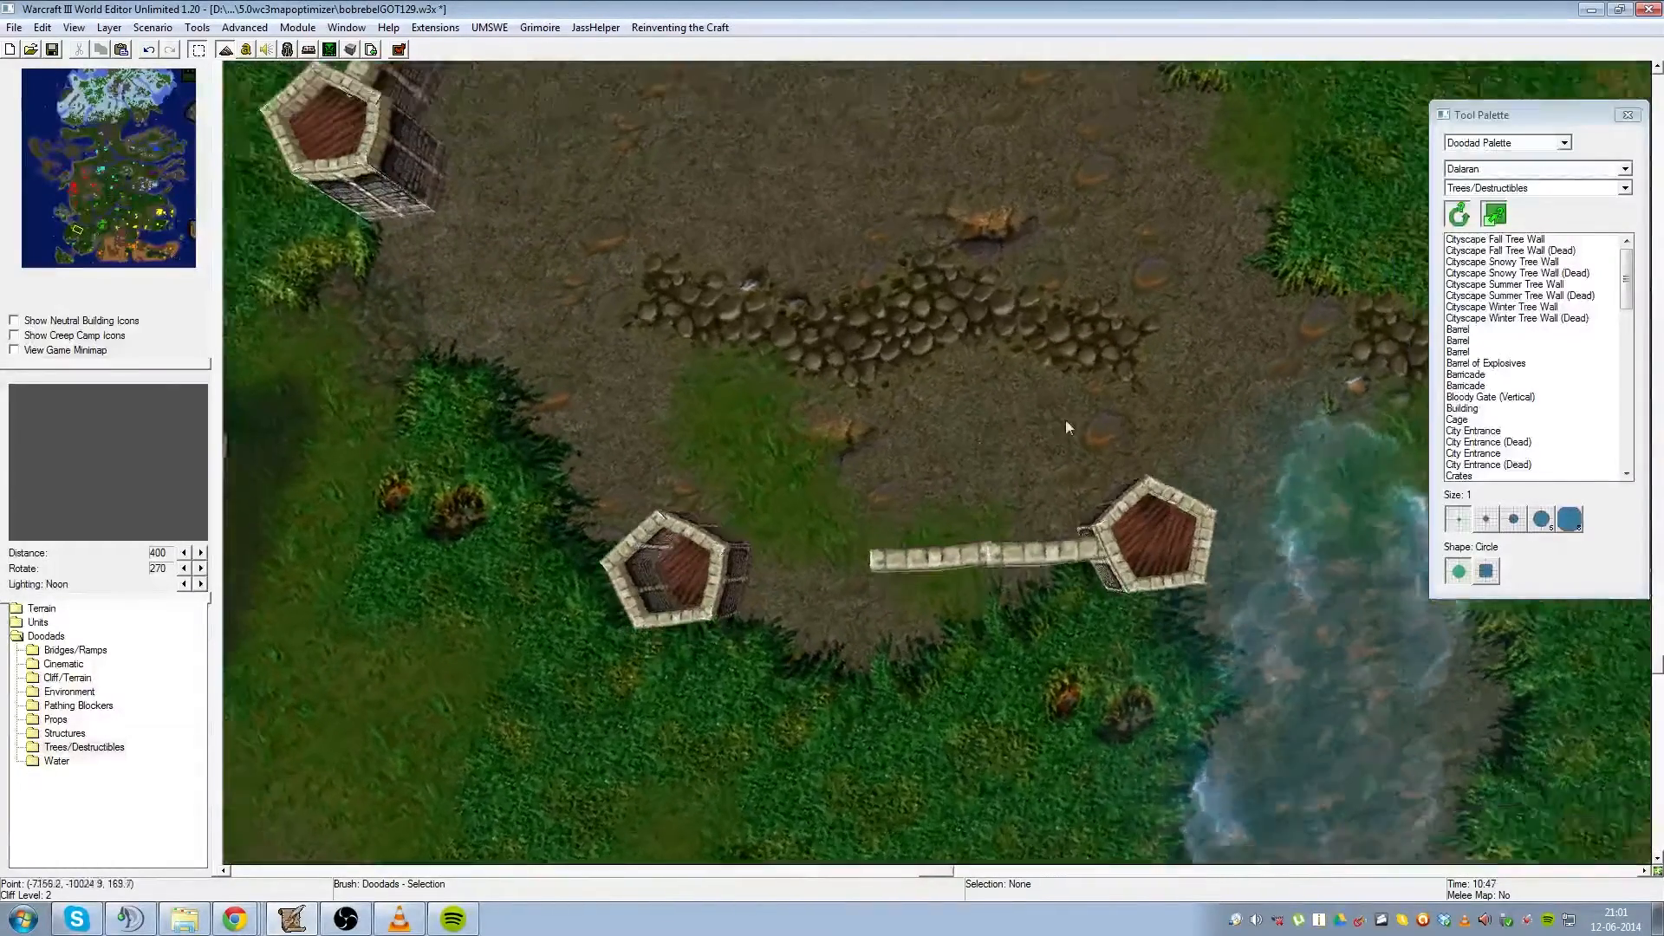
- Select the three floor planks of the new western tower and raise them six increments
{"action": "right_click_drag", "start_coordinate": [888, 450], "coordinate": [977, 588]}
{"action": "scroll", "coordinate": [978, 589], "scroll_direction": "up", "scroll_amount": 1}
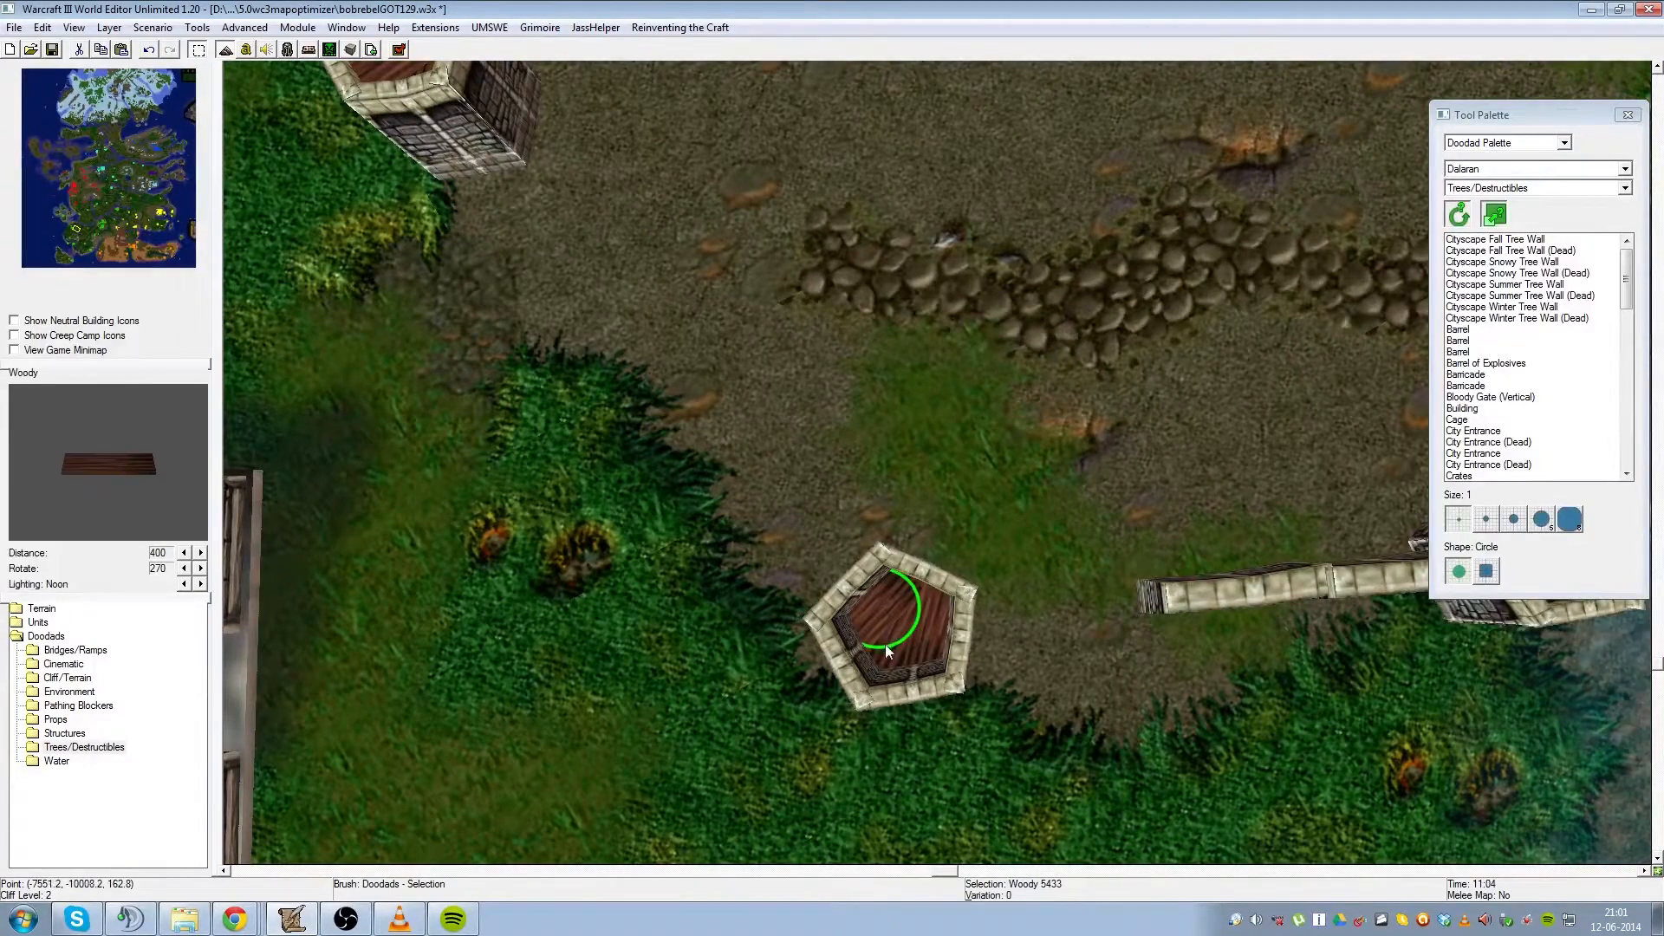
{"action": "key", "text": "ctrl+Page_Up"}
{"action": "key", "text": "ctrl+Page_Up"}
{"action": "key", "text": "ctrl+Page_Up"}
{"action": "key", "text": "ctrl+Page_Up"}
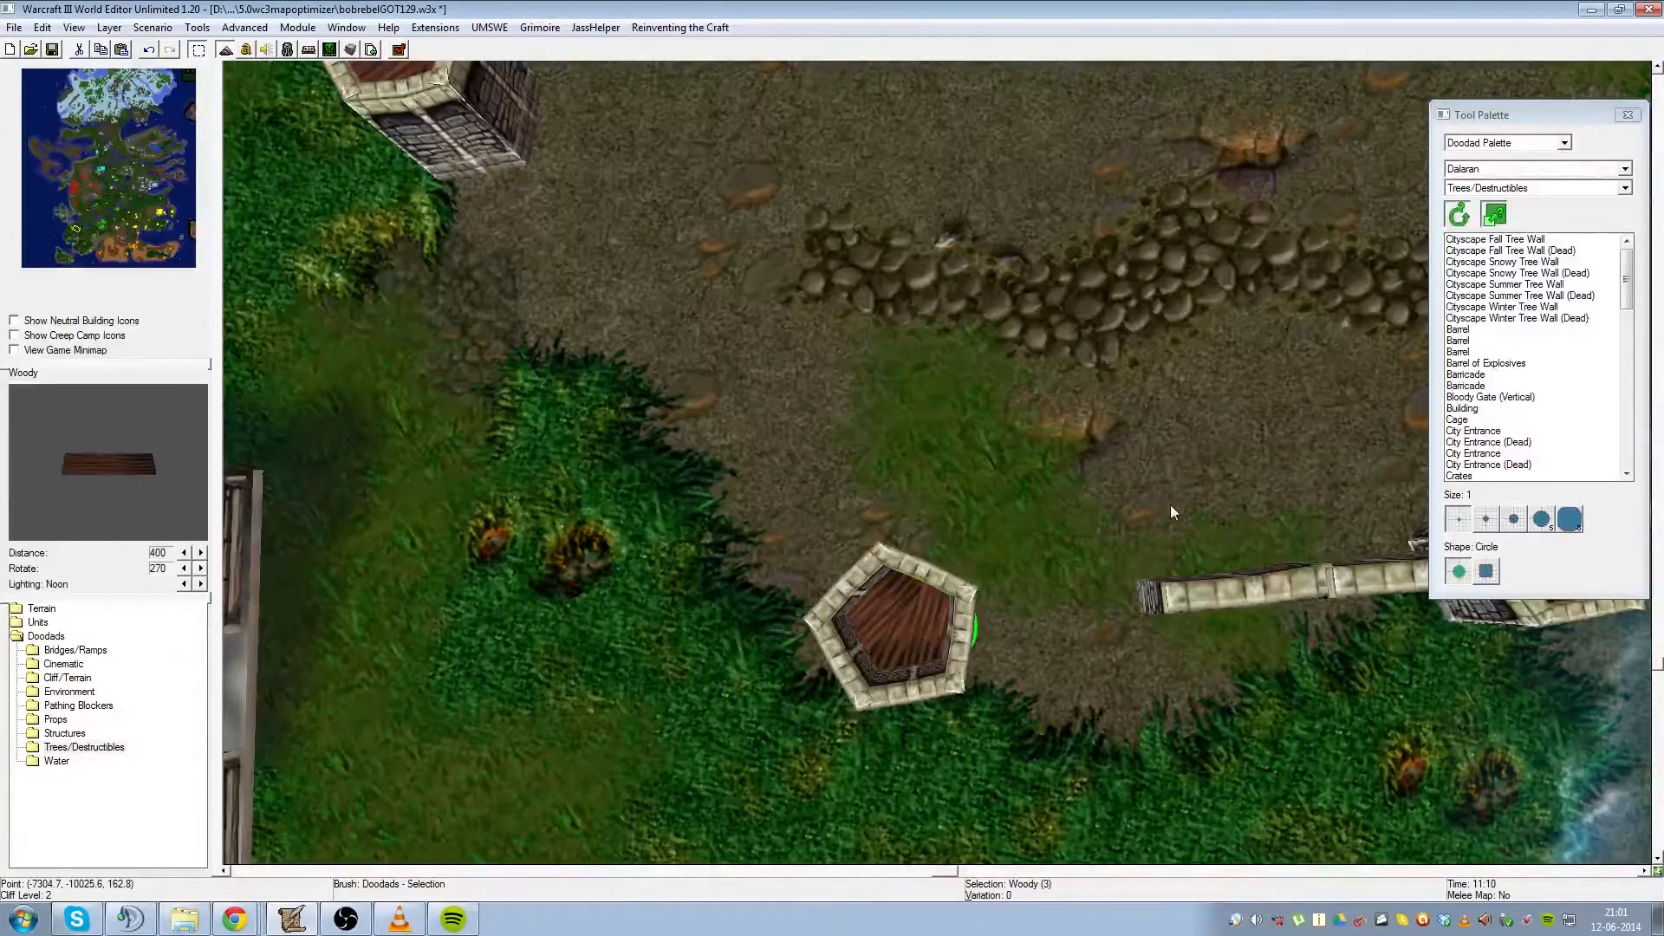
{"action": "right_click_drag", "start_coordinate": [1171, 504], "coordinate": [884, 249], "text": "ctrl"}
{"action": "key", "text": "ctrl+Page_Up"}
{"action": "key", "text": "ctrl+Page_Up"}
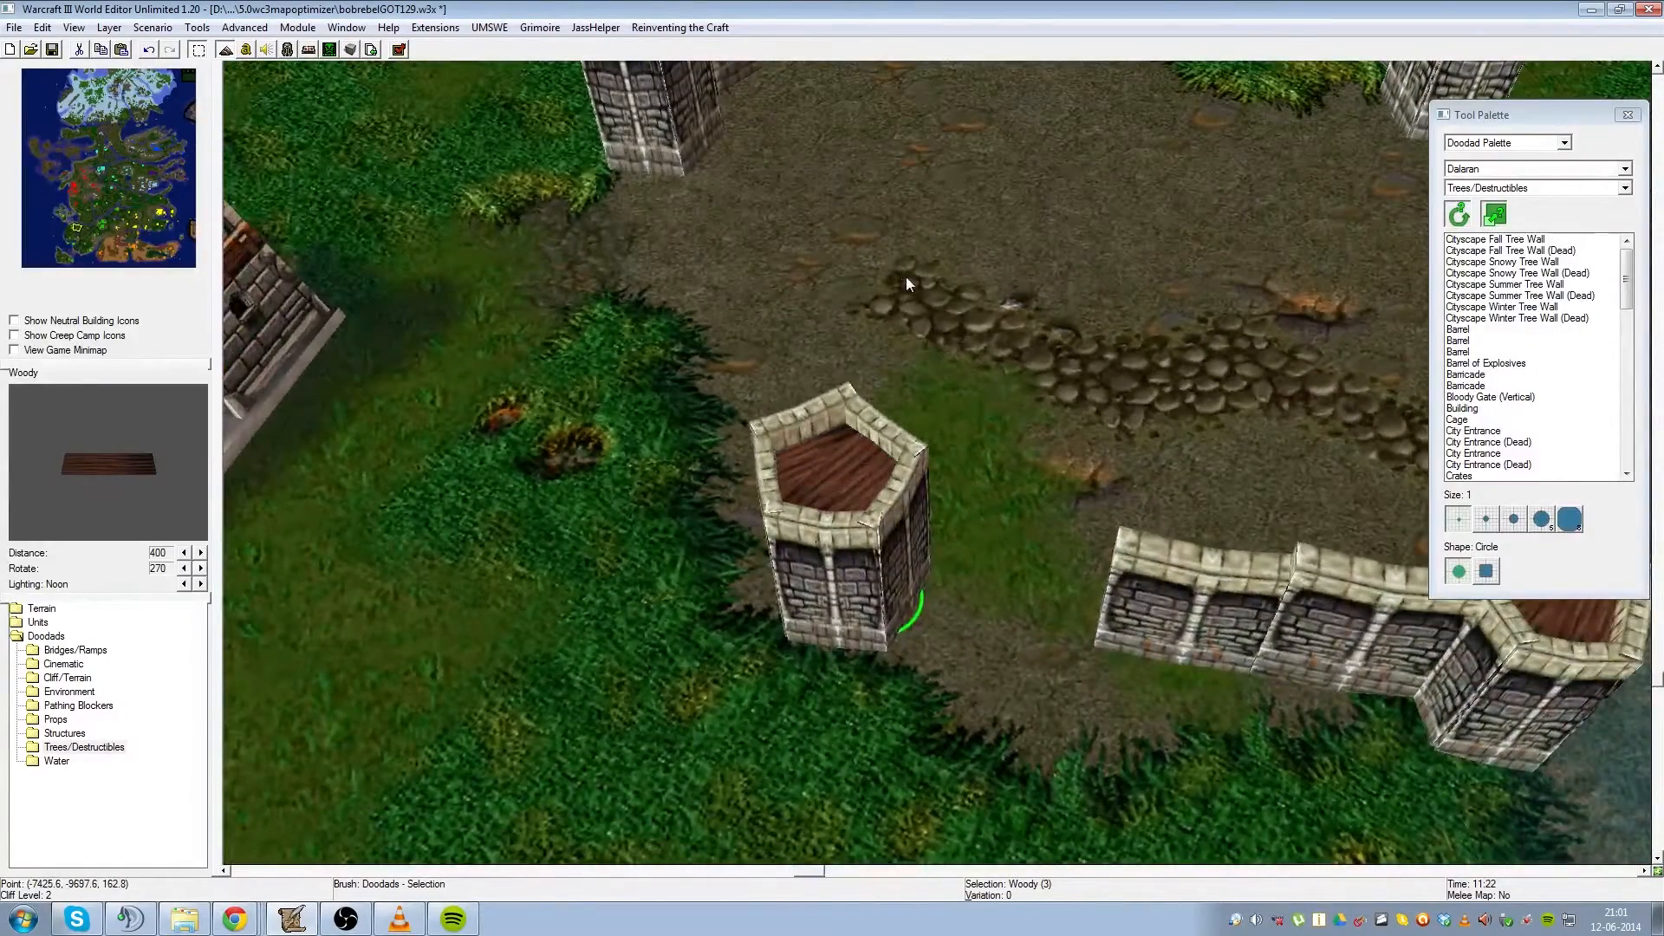
- Examine how the new western tower sits relative to the curved wall and the other towers
{"action": "left_click", "coordinate": [829, 419]}
{"action": "right_click_drag", "start_coordinate": [945, 417], "coordinate": [936, 618], "text": "ctrl"}
{"action": "scroll", "coordinate": [1049, 484], "scroll_direction": "down", "scroll_amount": 5}
{"action": "scroll", "coordinate": [1048, 484], "scroll_direction": "down", "scroll_amount": 1}
{"action": "scroll", "coordinate": [1006, 461], "scroll_direction": "down", "scroll_amount": 4}
{"action": "scroll", "coordinate": [936, 618], "scroll_direction": "up", "scroll_amount": 5}
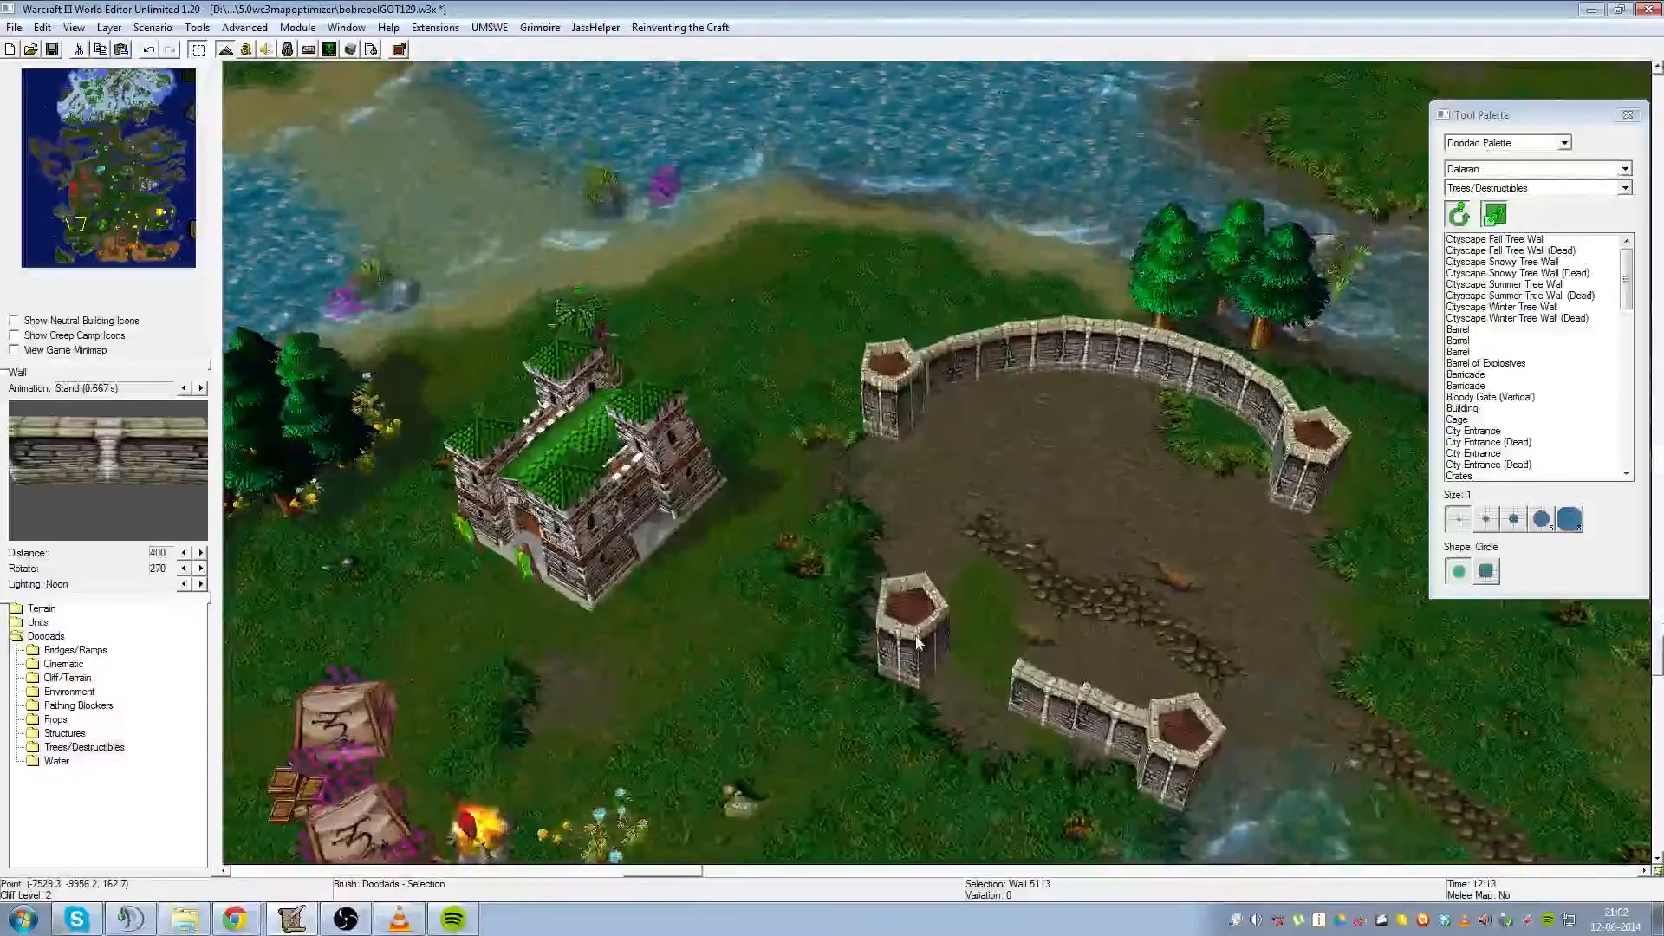
{"action": "key", "text": "Right"}
{"action": "key", "text": "Right"}
{"action": "key", "text": "Right"}
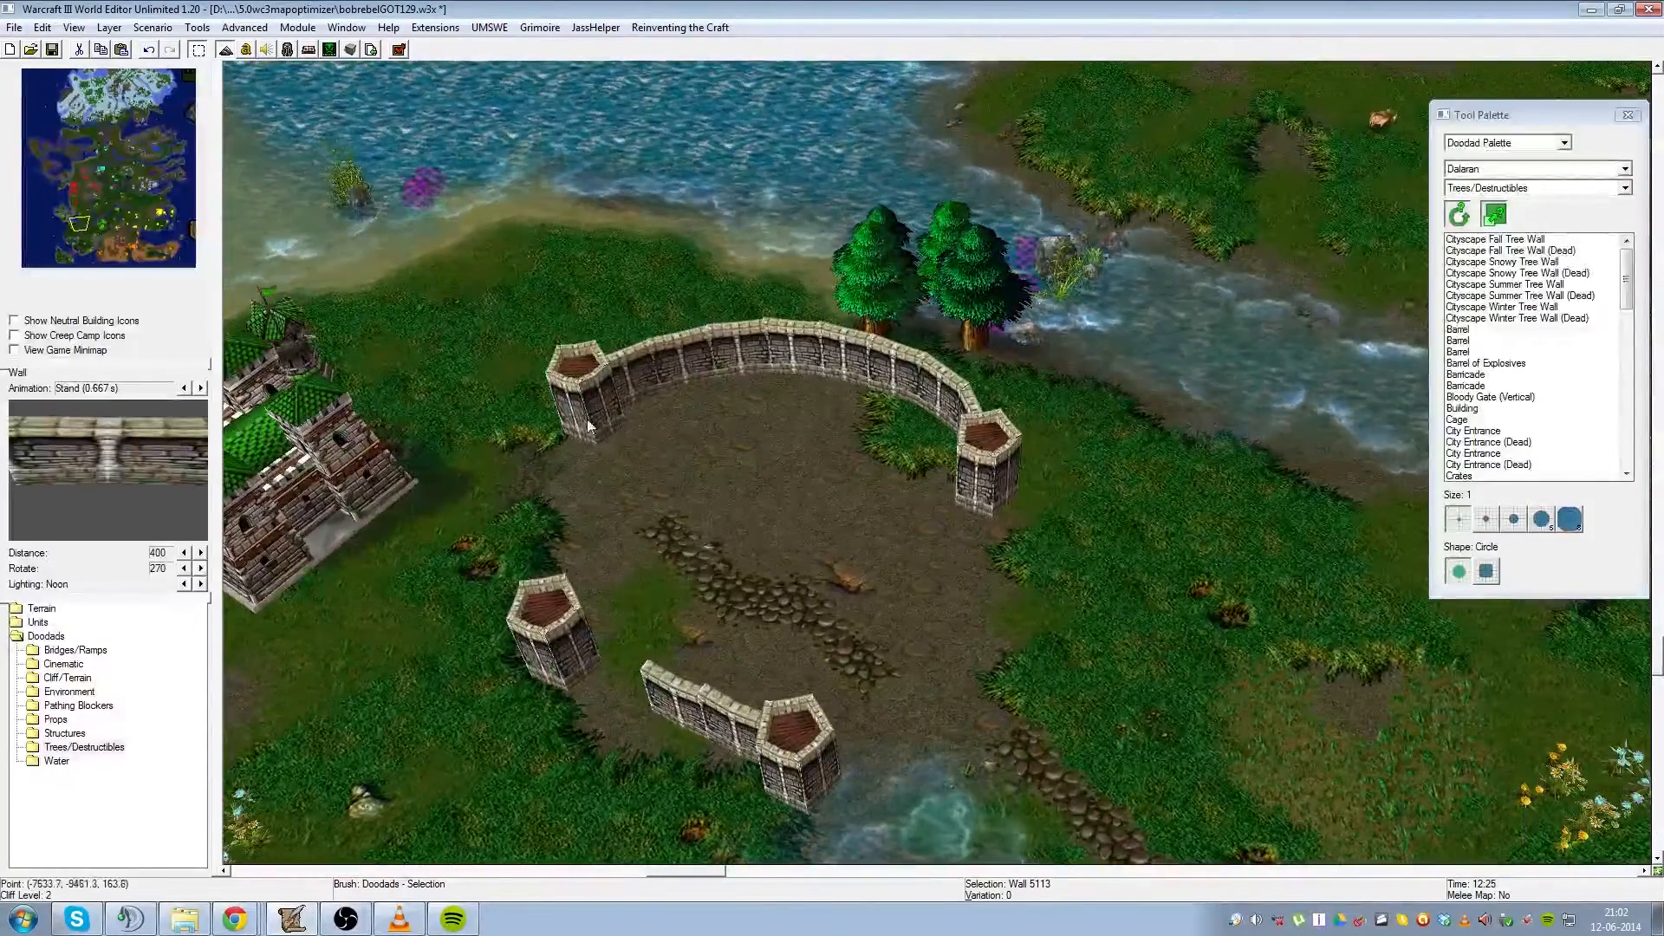
{"action": "left_click_drag", "start_coordinate": [450, 629], "coordinate": [447, 633]}
{"action": "left_click", "coordinate": [750, 498]}
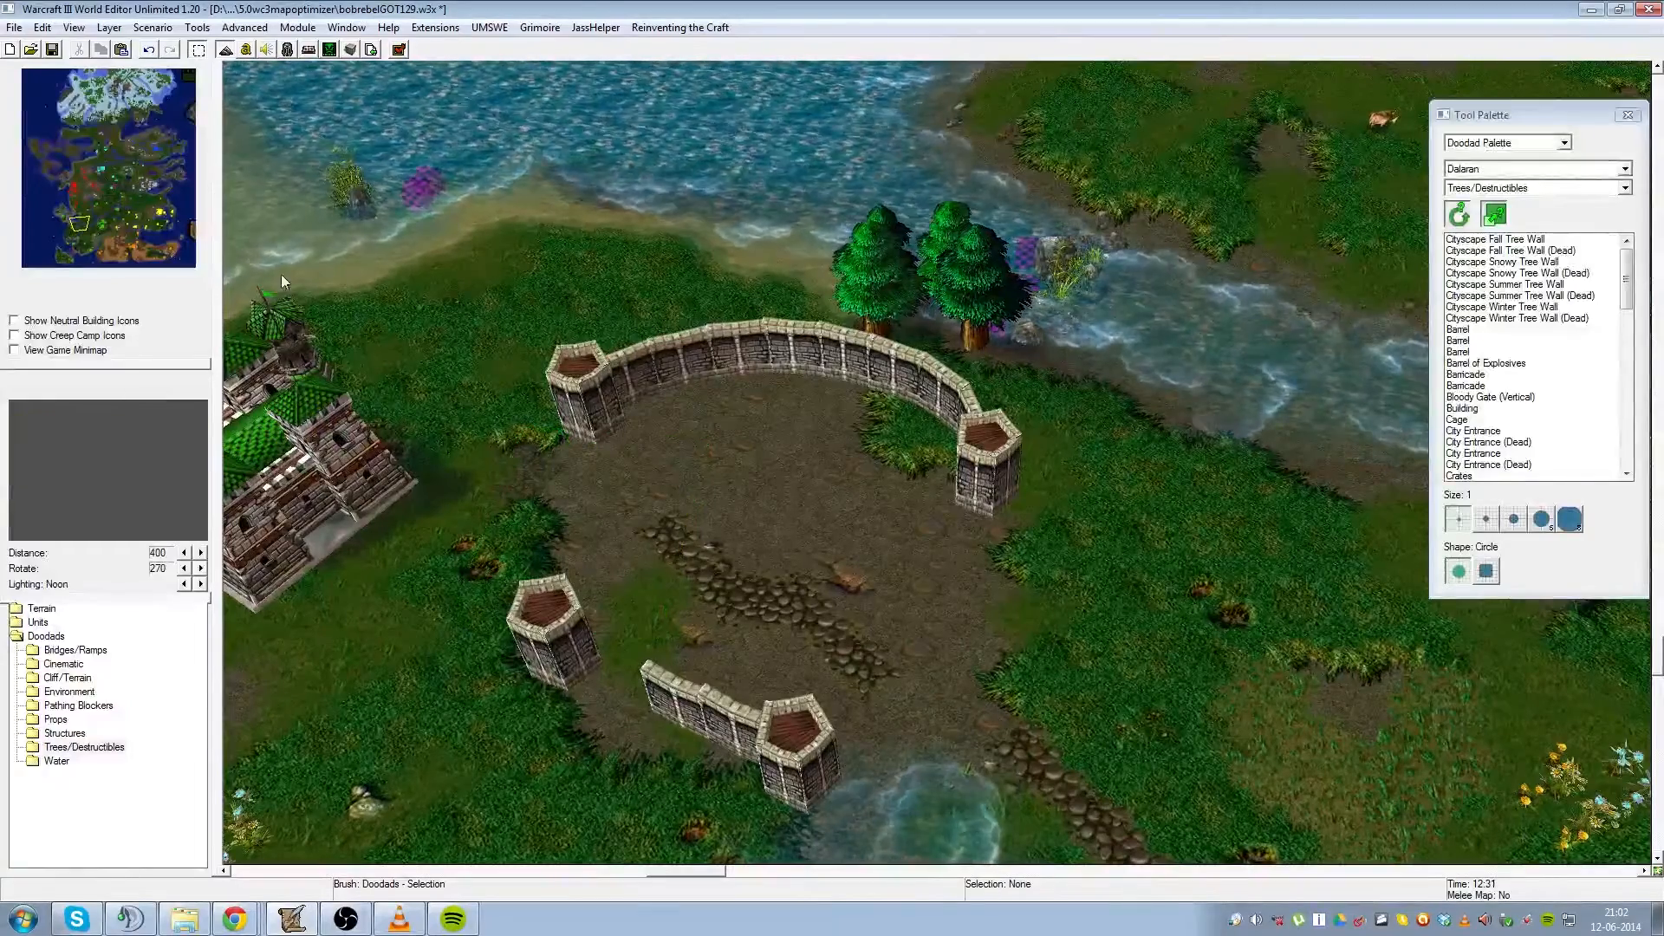
- Delete the northwestern tower and put a pasted tower copy in its place at the curved wall's western end
{"action": "left_click_drag", "start_coordinate": [726, 458], "coordinate": [439, 610]}
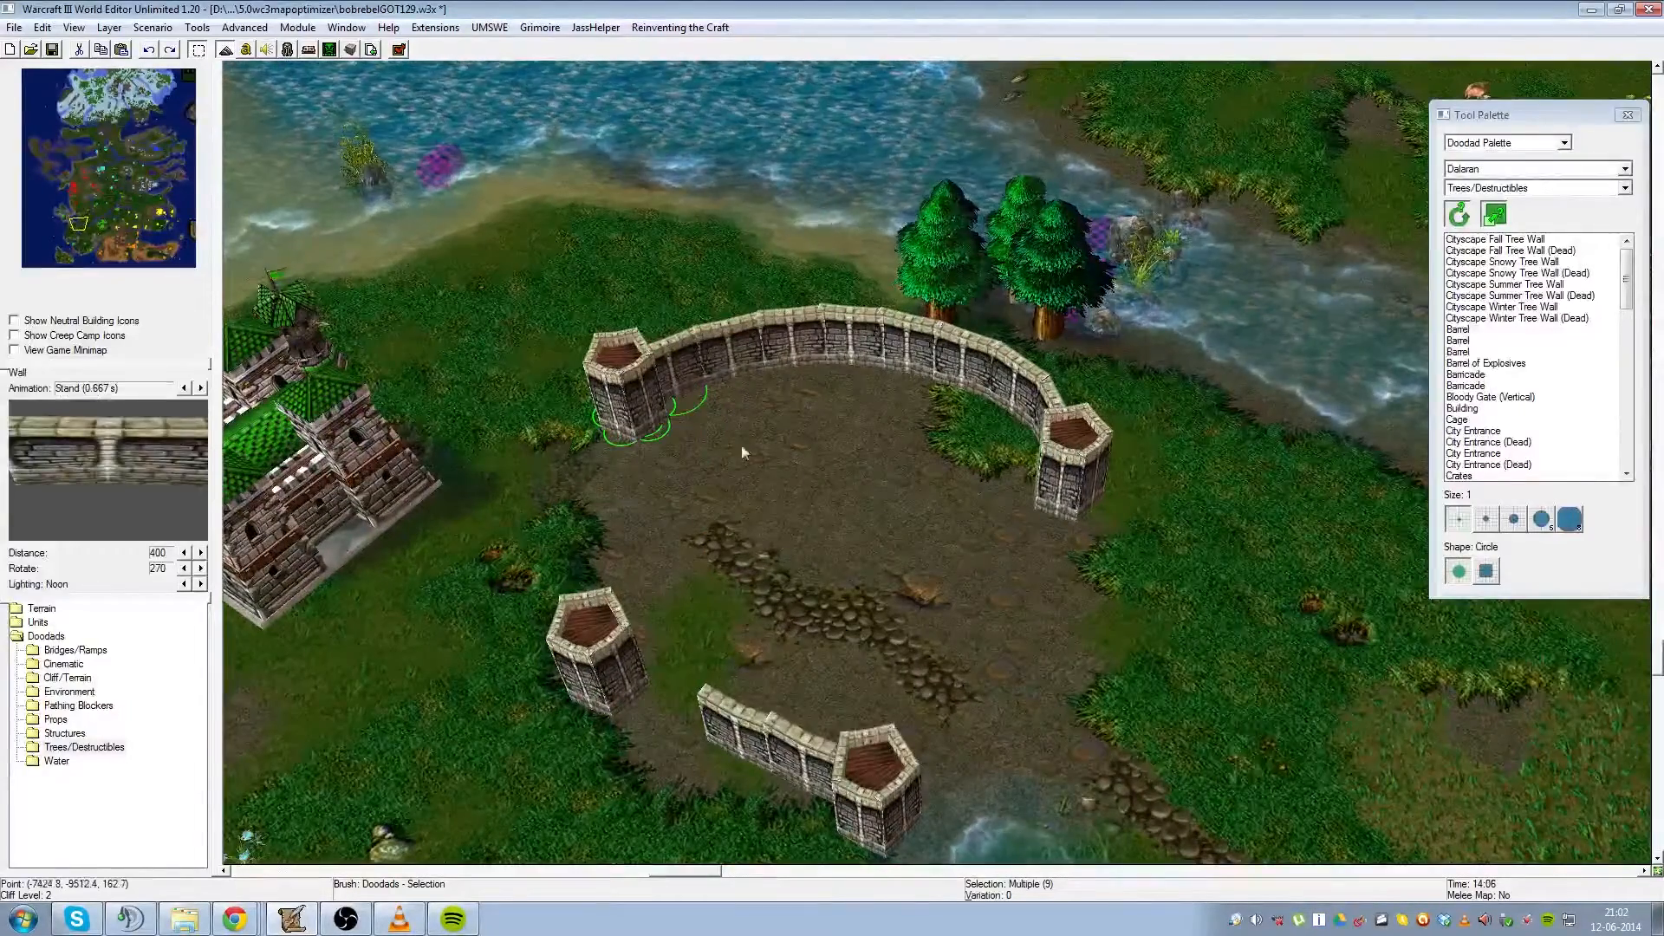
{"action": "left_click", "coordinate": [762, 451]}
{"action": "left_click_drag", "start_coordinate": [683, 390], "coordinate": [554, 361]}
{"action": "key", "text": "Delete"}
{"action": "right_click_drag", "start_coordinate": [740, 548], "coordinate": [840, 637]}
{"action": "left_click_drag", "start_coordinate": [734, 558], "coordinate": [622, 396]}
{"action": "left_click_drag", "start_coordinate": [744, 511], "coordinate": [799, 478]}
{"action": "left_click", "coordinate": [777, 494]}
{"action": "right_click_drag", "start_coordinate": [775, 494], "coordinate": [872, 768]}
{"action": "right_click_drag", "start_coordinate": [956, 520], "coordinate": [899, 539], "text": "ctrl"}
{"action": "scroll", "coordinate": [820, 669], "scroll_direction": "up", "scroll_amount": 5}
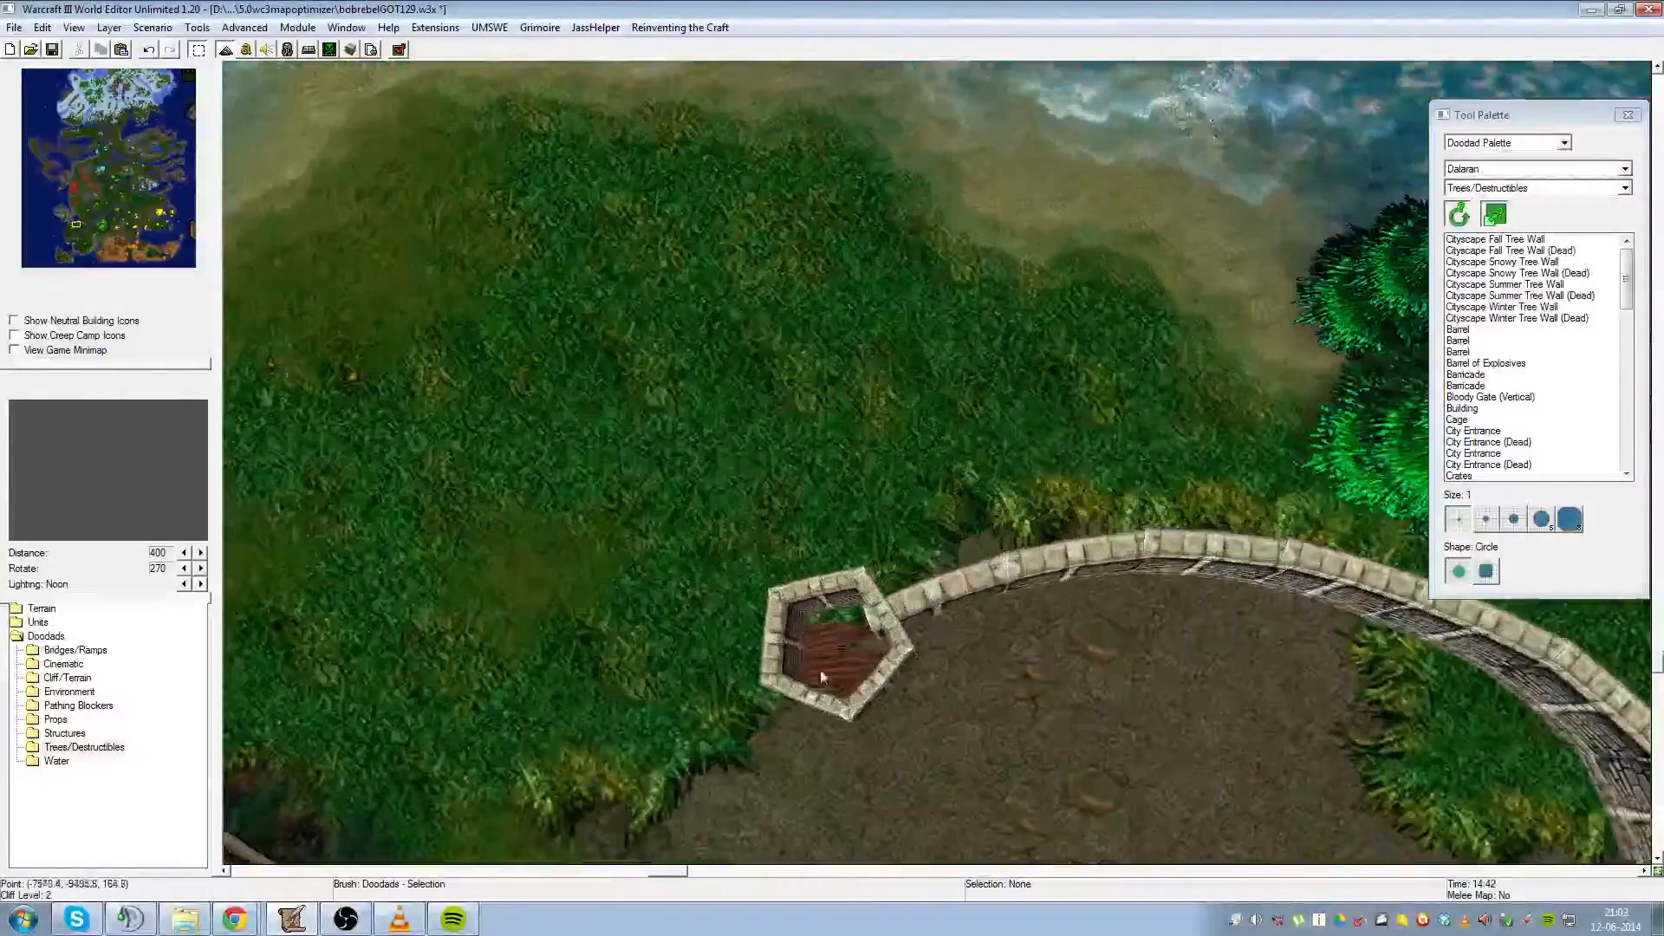
- Select the replaced northwestern tower's three floor planks and raise them six increments
{"action": "left_click", "coordinate": [819, 650]}
{"action": "left_click", "coordinate": [843, 686], "text": "shift"}
{"action": "left_click", "coordinate": [869, 674], "text": "shift"}
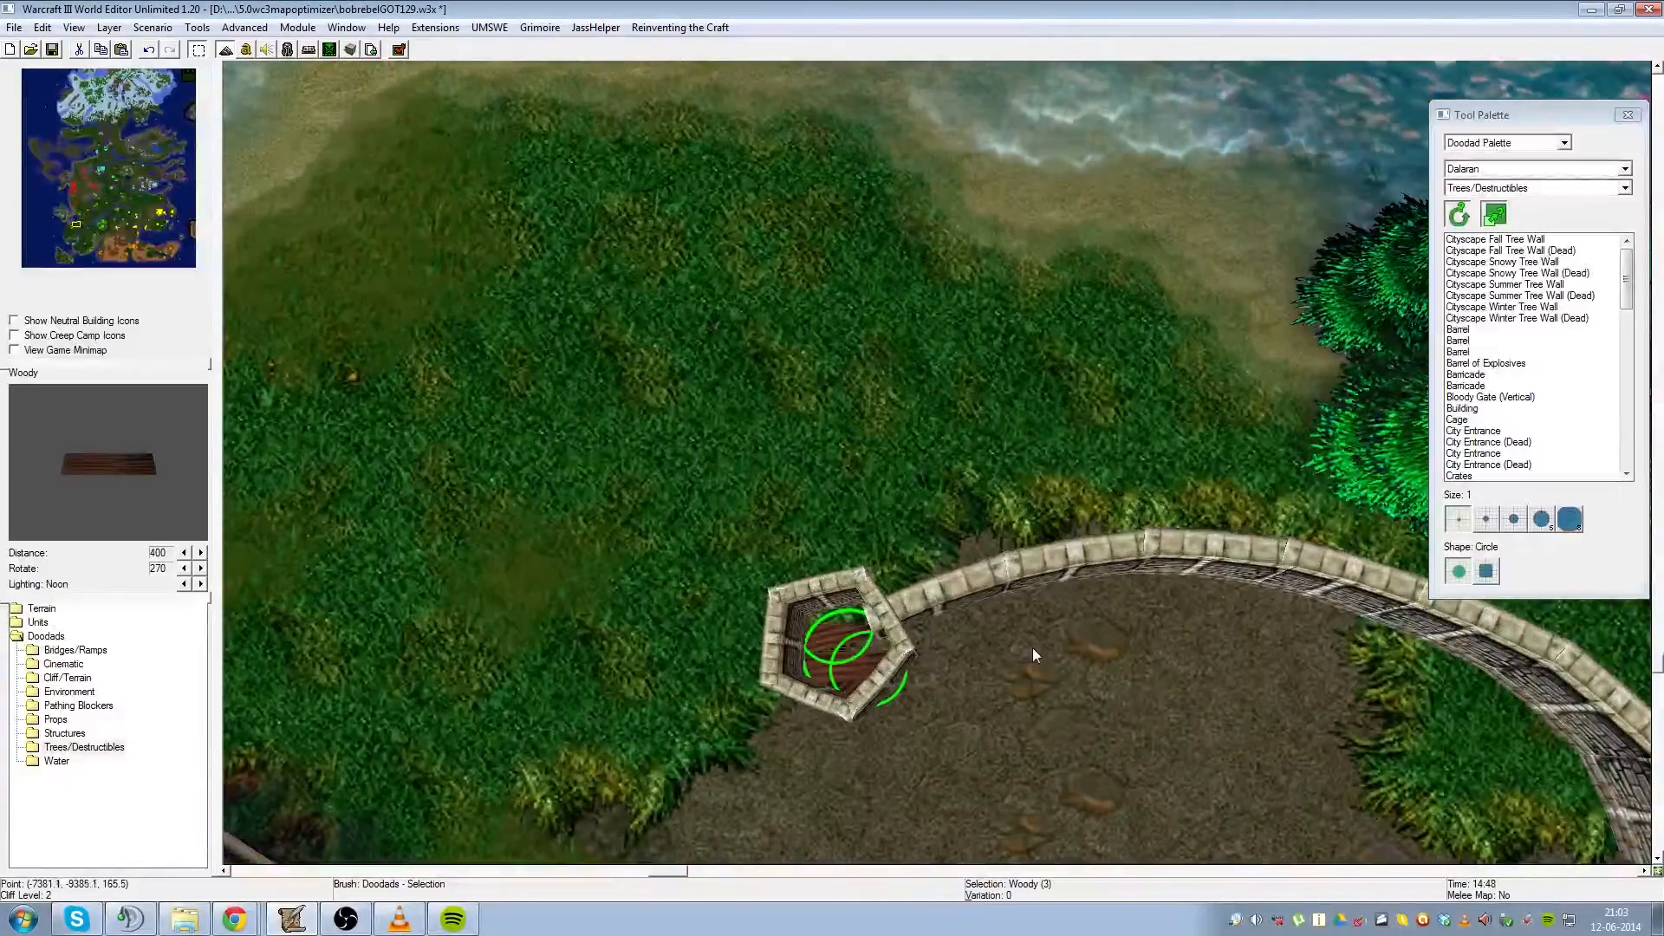
{"action": "key", "text": "ctrl+Page_Up"}
{"action": "key", "text": "ctrl+Page_Up"}
{"action": "key", "text": "ctrl+Page_Up"}
{"action": "key", "text": "ctrl+Page_Up"}
{"action": "key", "text": "ctrl+Page_Up"}
{"action": "key", "text": "ctrl+Page_Up"}
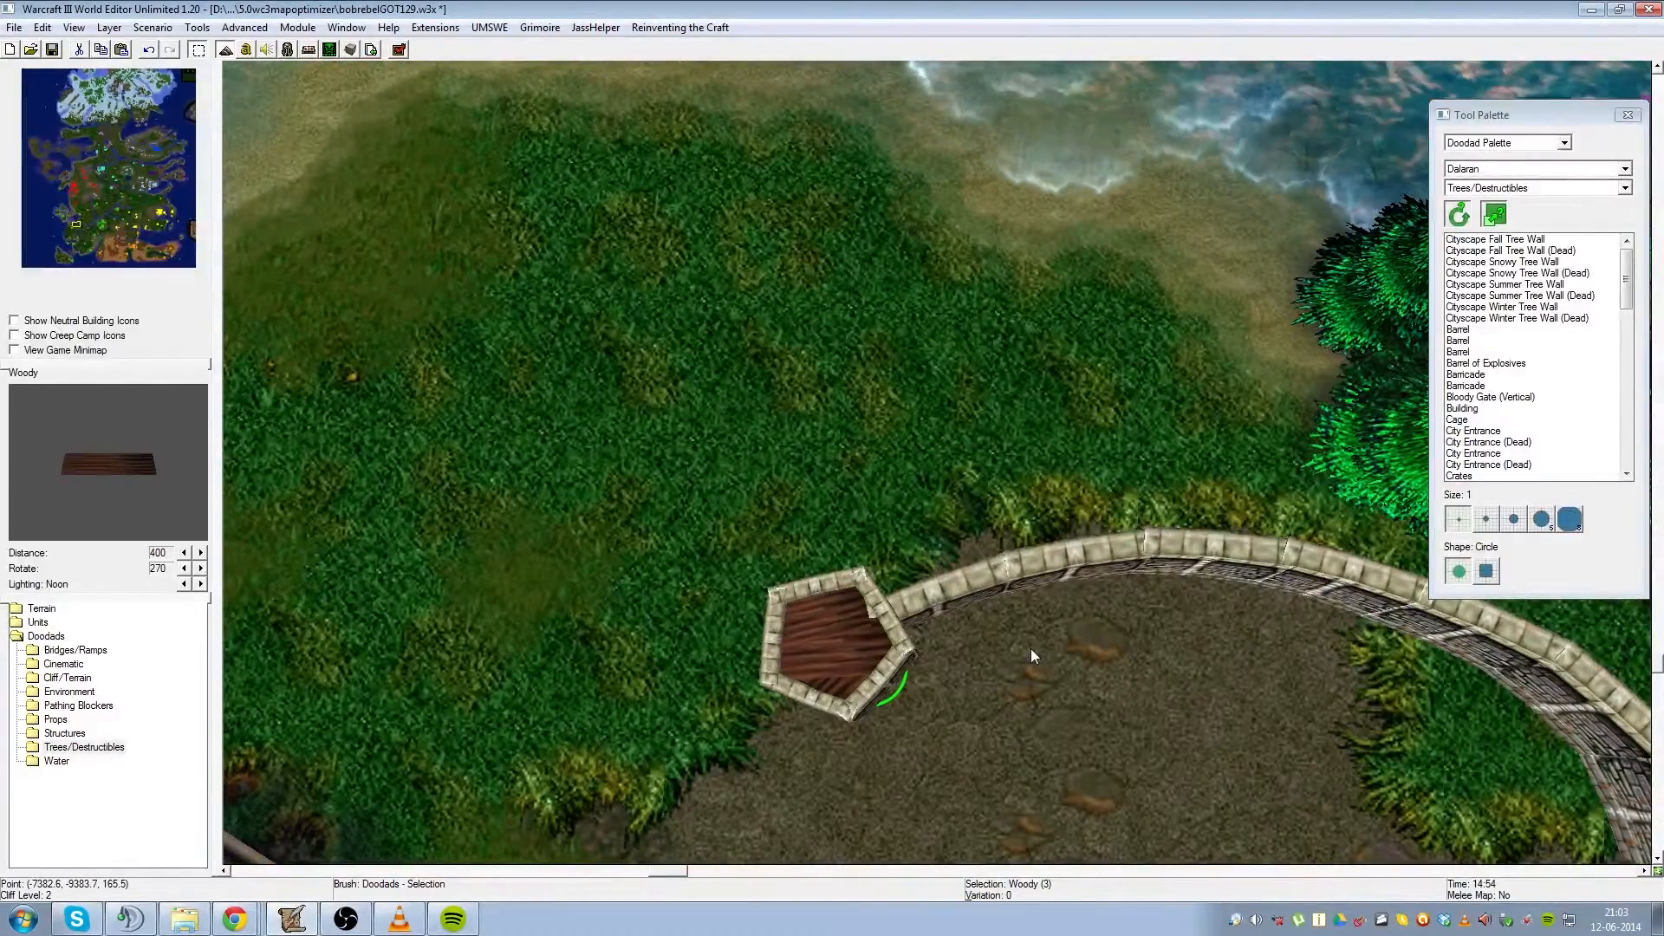
{"action": "right_click_drag", "start_coordinate": [1035, 643], "coordinate": [948, 260], "text": "ctrl"}
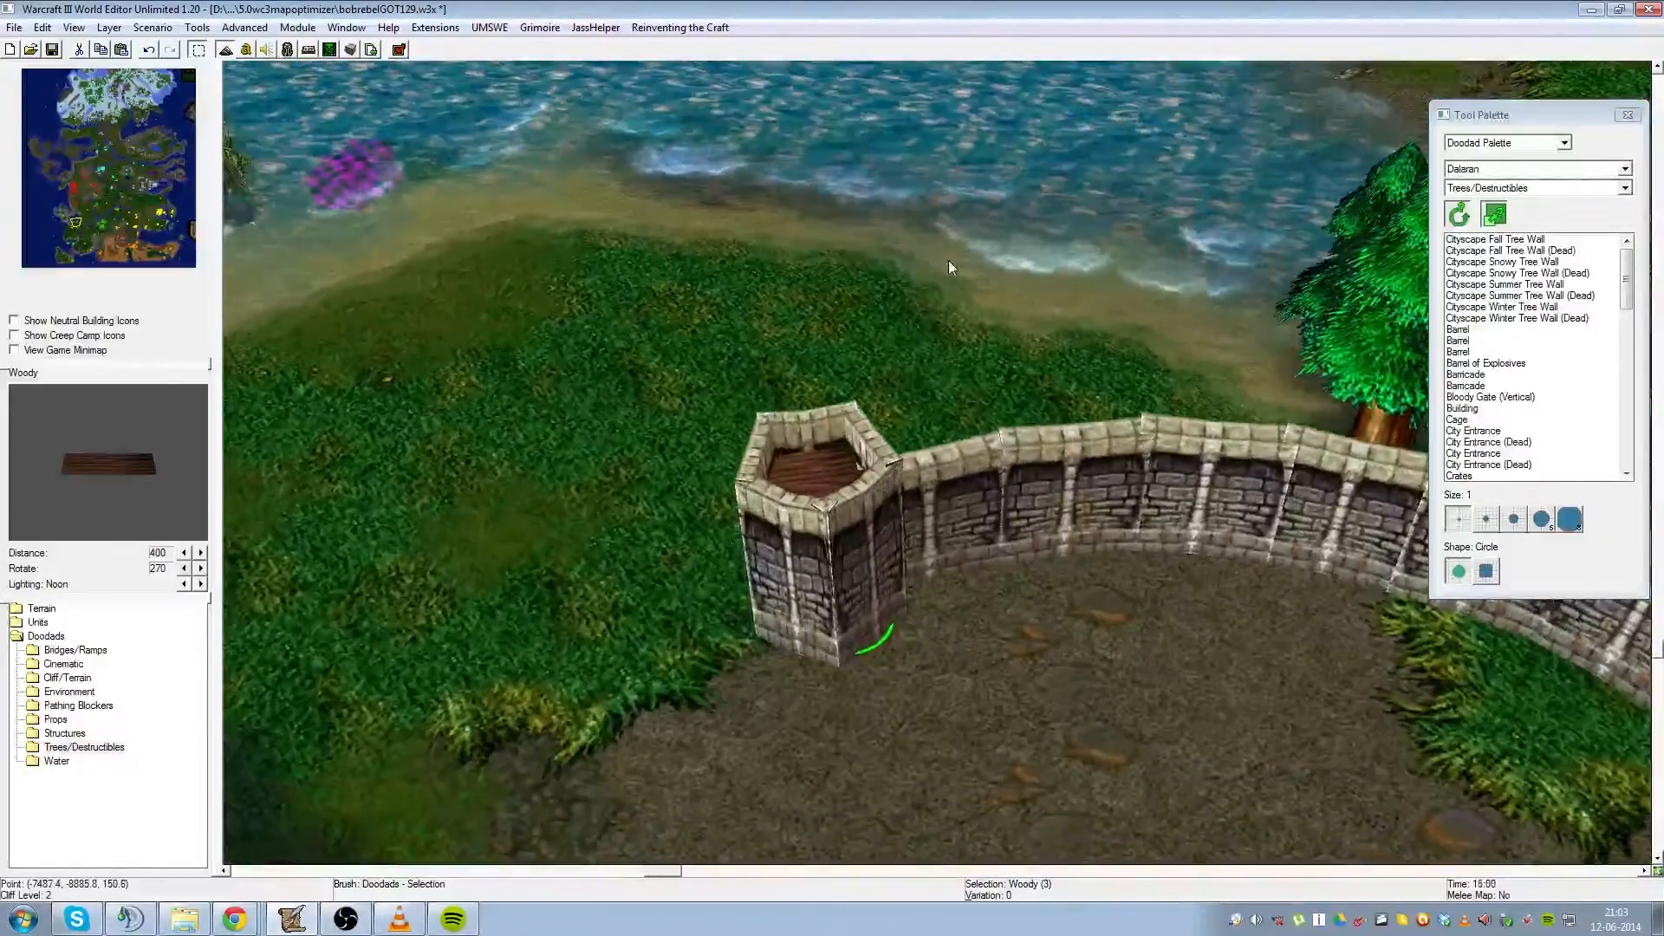
- Examine the four towers and the gap beside the western tower from different distances and angles
{"action": "left_click", "coordinate": [985, 270]}
{"action": "scroll", "coordinate": [1073, 392], "scroll_direction": "down", "scroll_amount": 5}
{"action": "right_click_drag", "start_coordinate": [1181, 503], "coordinate": [962, 295]}
{"action": "scroll", "coordinate": [983, 604], "scroll_direction": "up", "scroll_amount": 2}
{"action": "scroll", "coordinate": [983, 605], "scroll_direction": "down", "scroll_amount": 5}
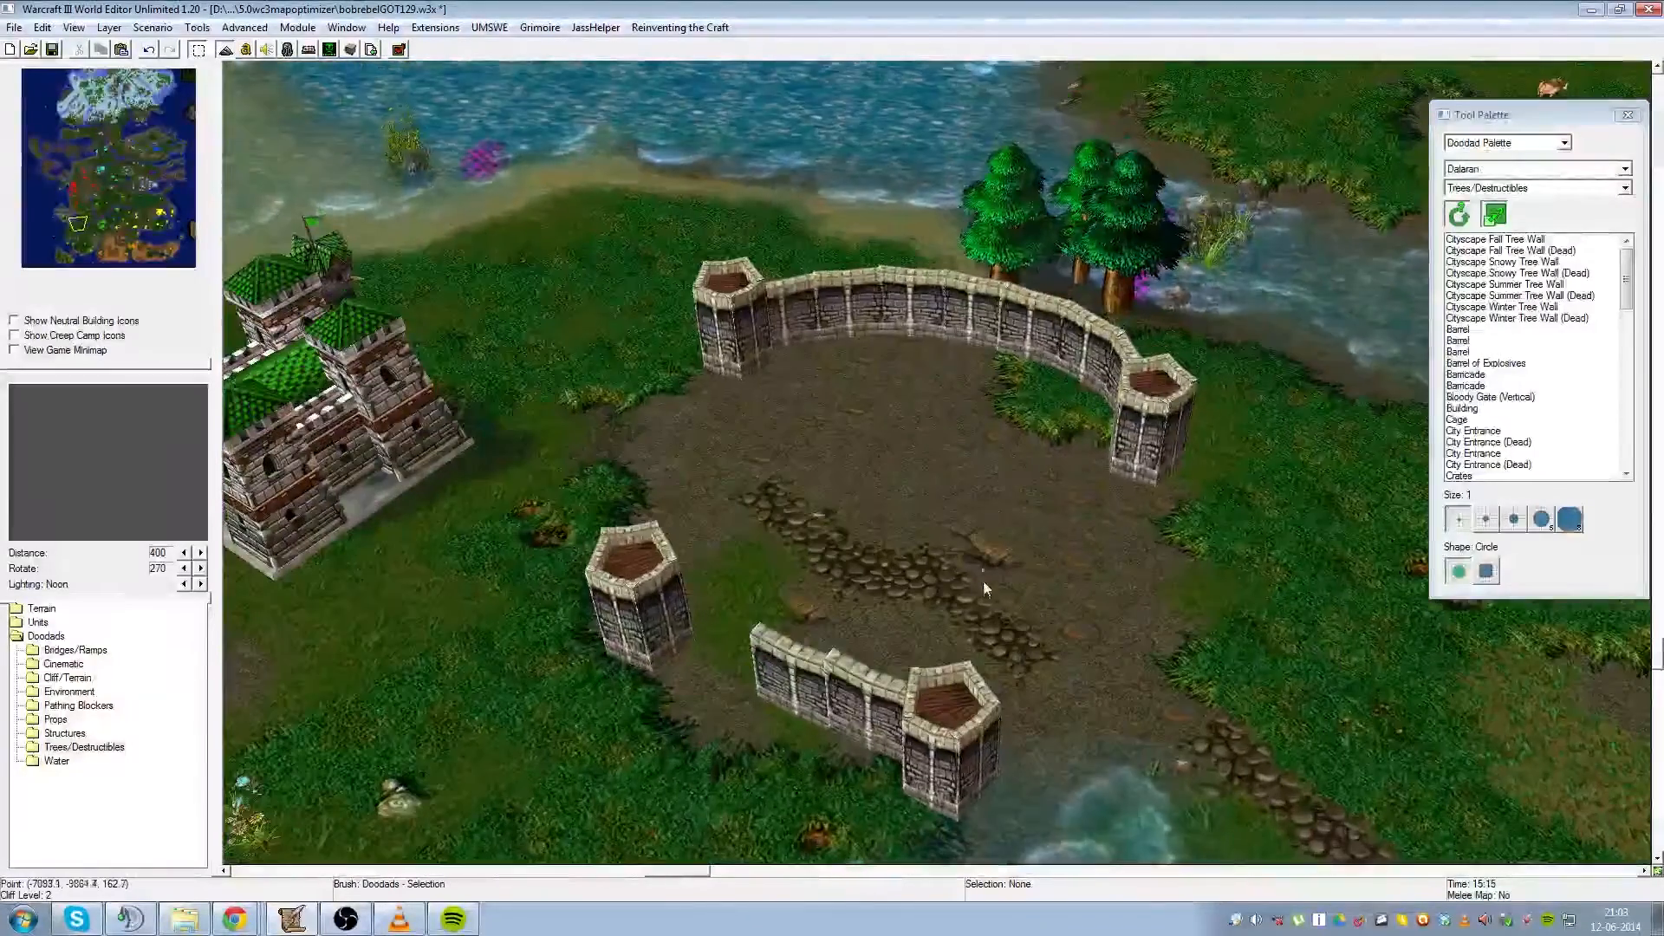
{"action": "right_click_drag", "start_coordinate": [991, 497], "coordinate": [995, 650], "text": "ctrl"}
{"action": "scroll", "coordinate": [1012, 589], "scroll_direction": "down", "scroll_amount": 3}
{"action": "scroll", "coordinate": [1012, 590], "scroll_direction": "down", "scroll_amount": 3}
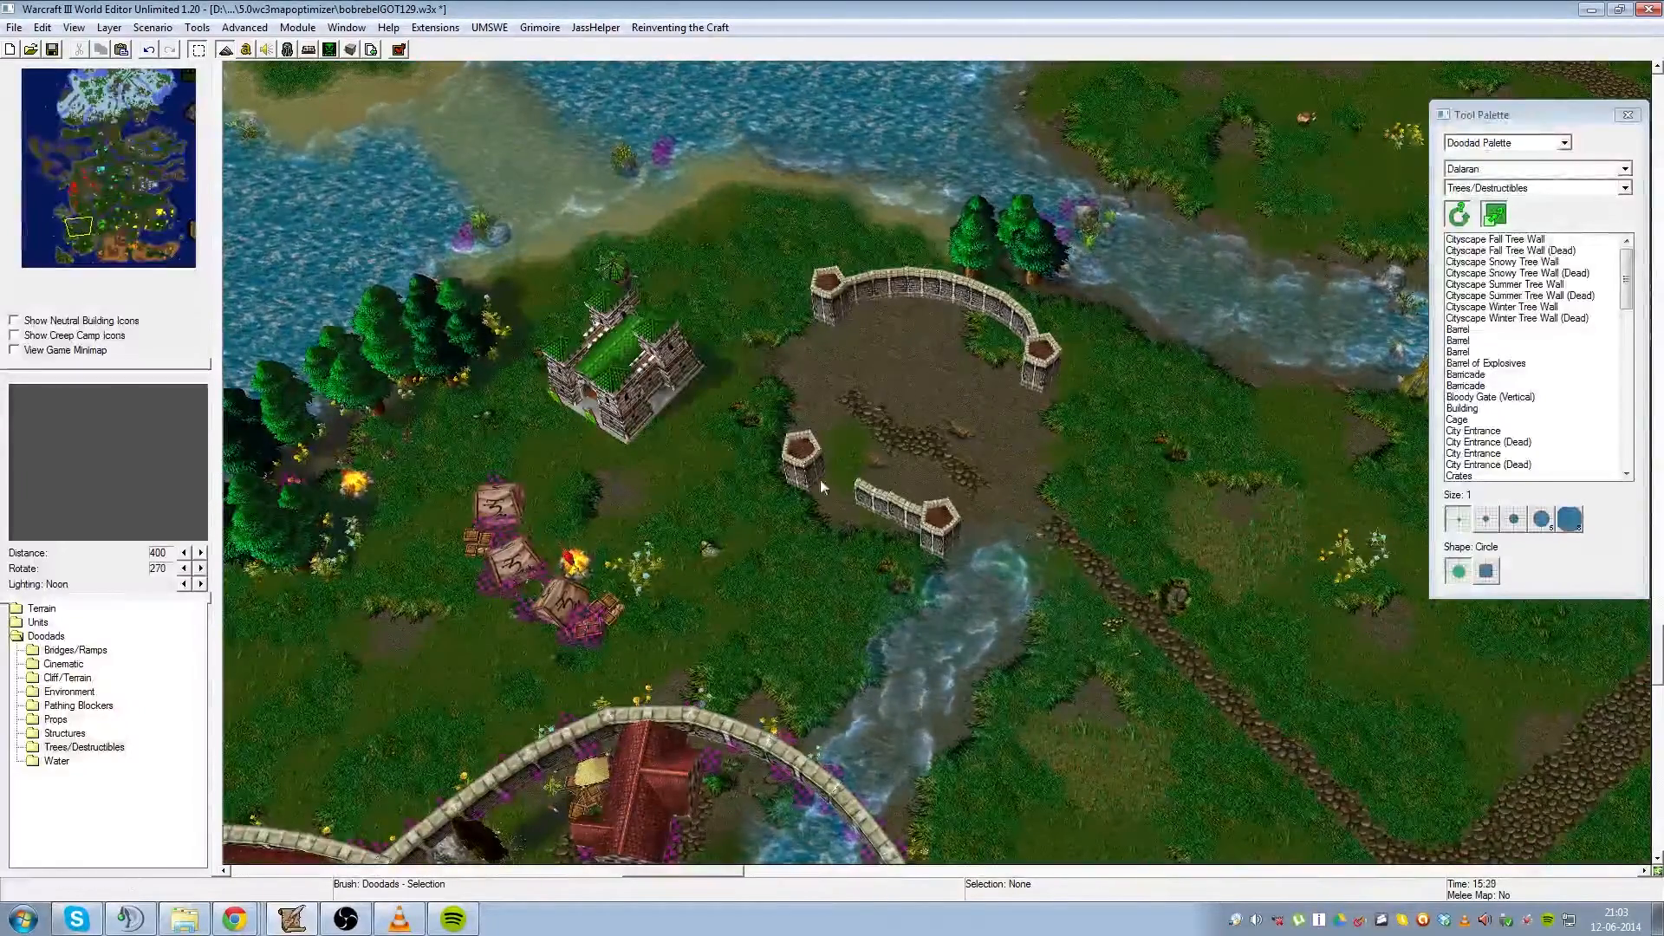
- Paste another copy of the wall segment into the gap between the western tower and the southern wall
{"action": "left_click", "coordinate": [866, 501]}
{"action": "scroll", "coordinate": [888, 663], "scroll_direction": "up", "scroll_amount": 4}
{"action": "key", "text": "ctrl+v"}
{"action": "left_click", "coordinate": [850, 644]}
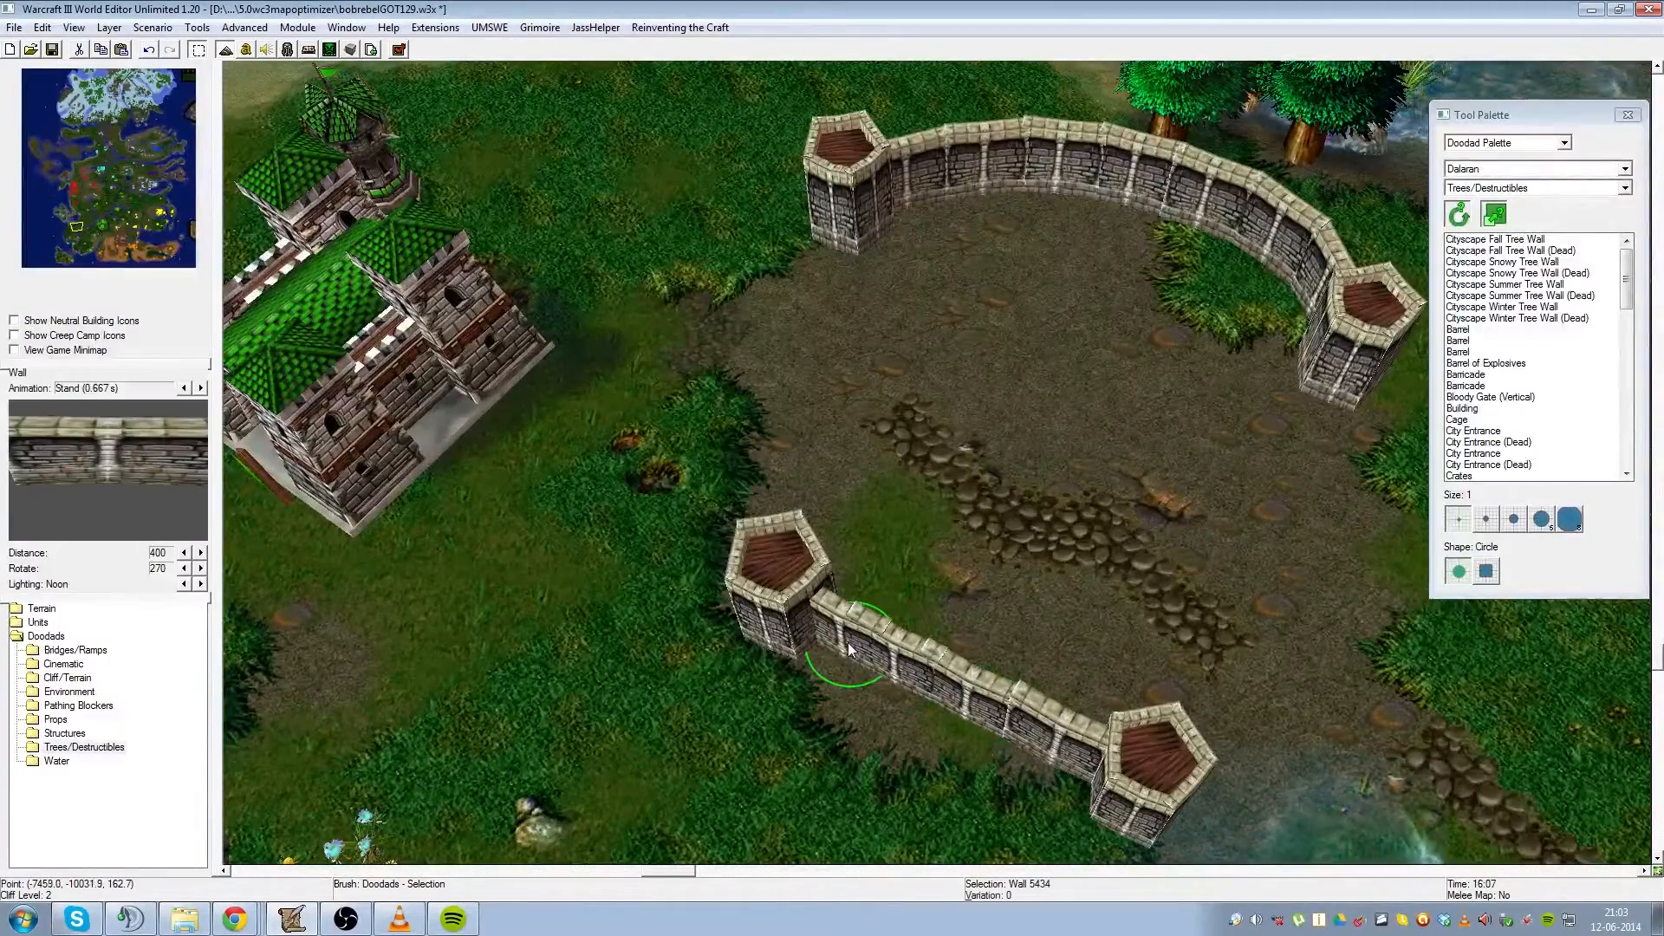
- Examine the completed southern wall and its two towers from low angles to compare their heights
{"action": "left_click", "coordinate": [1068, 754]}
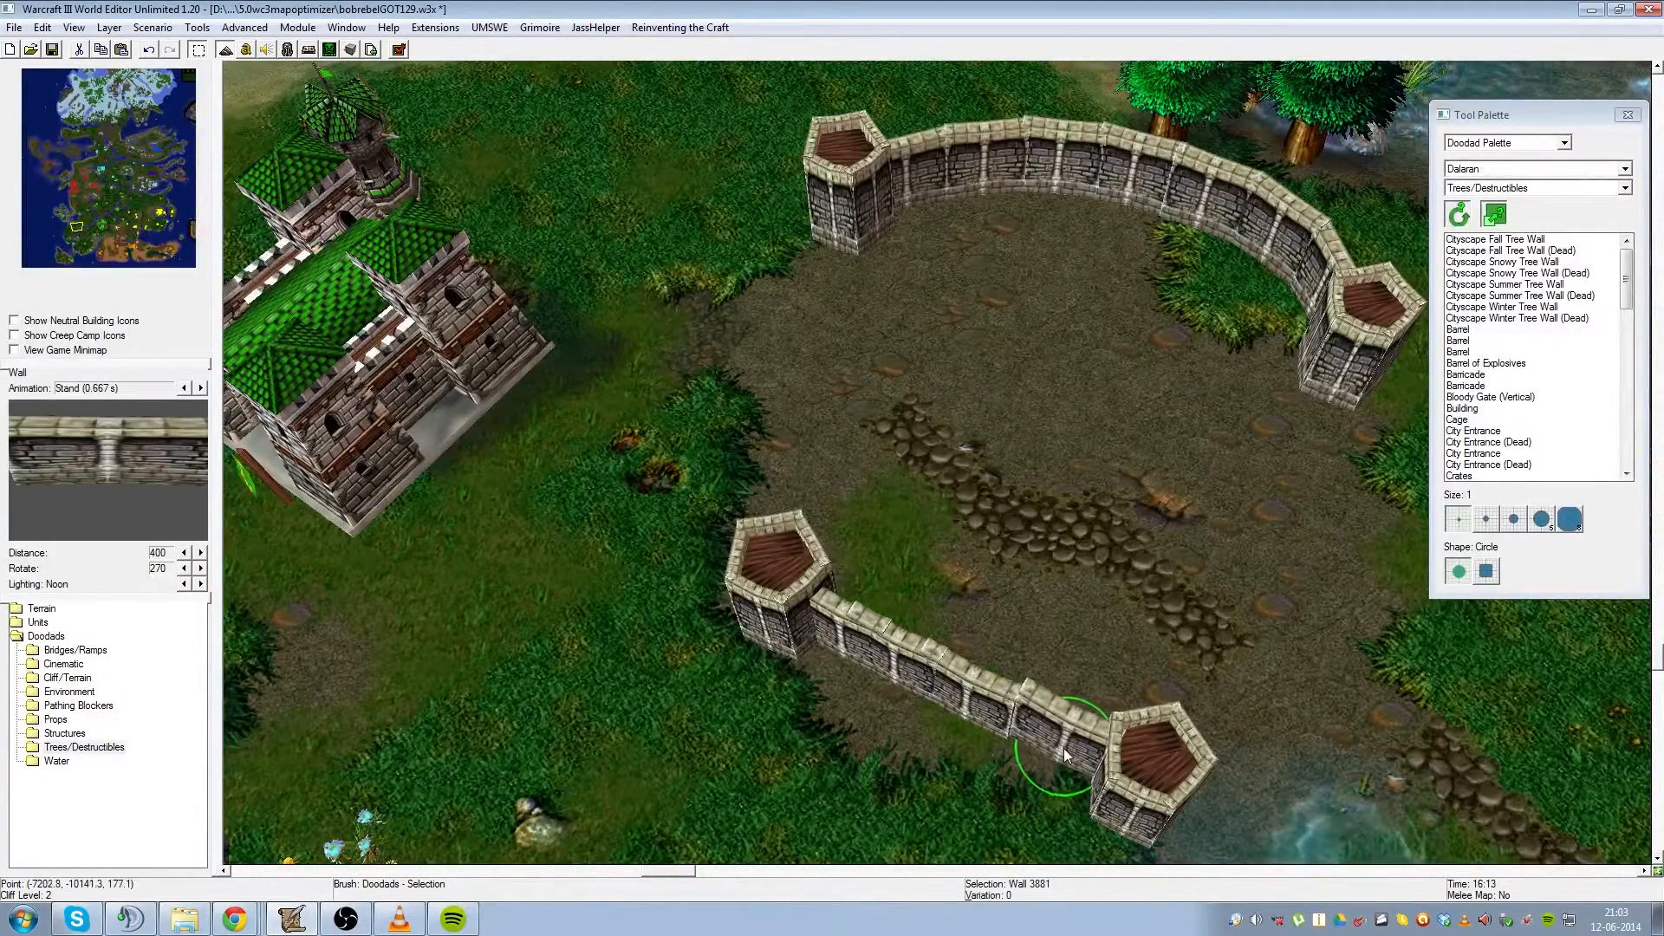
{"action": "right_click_drag", "start_coordinate": [1065, 757], "coordinate": [1196, 218], "text": "ctrl"}
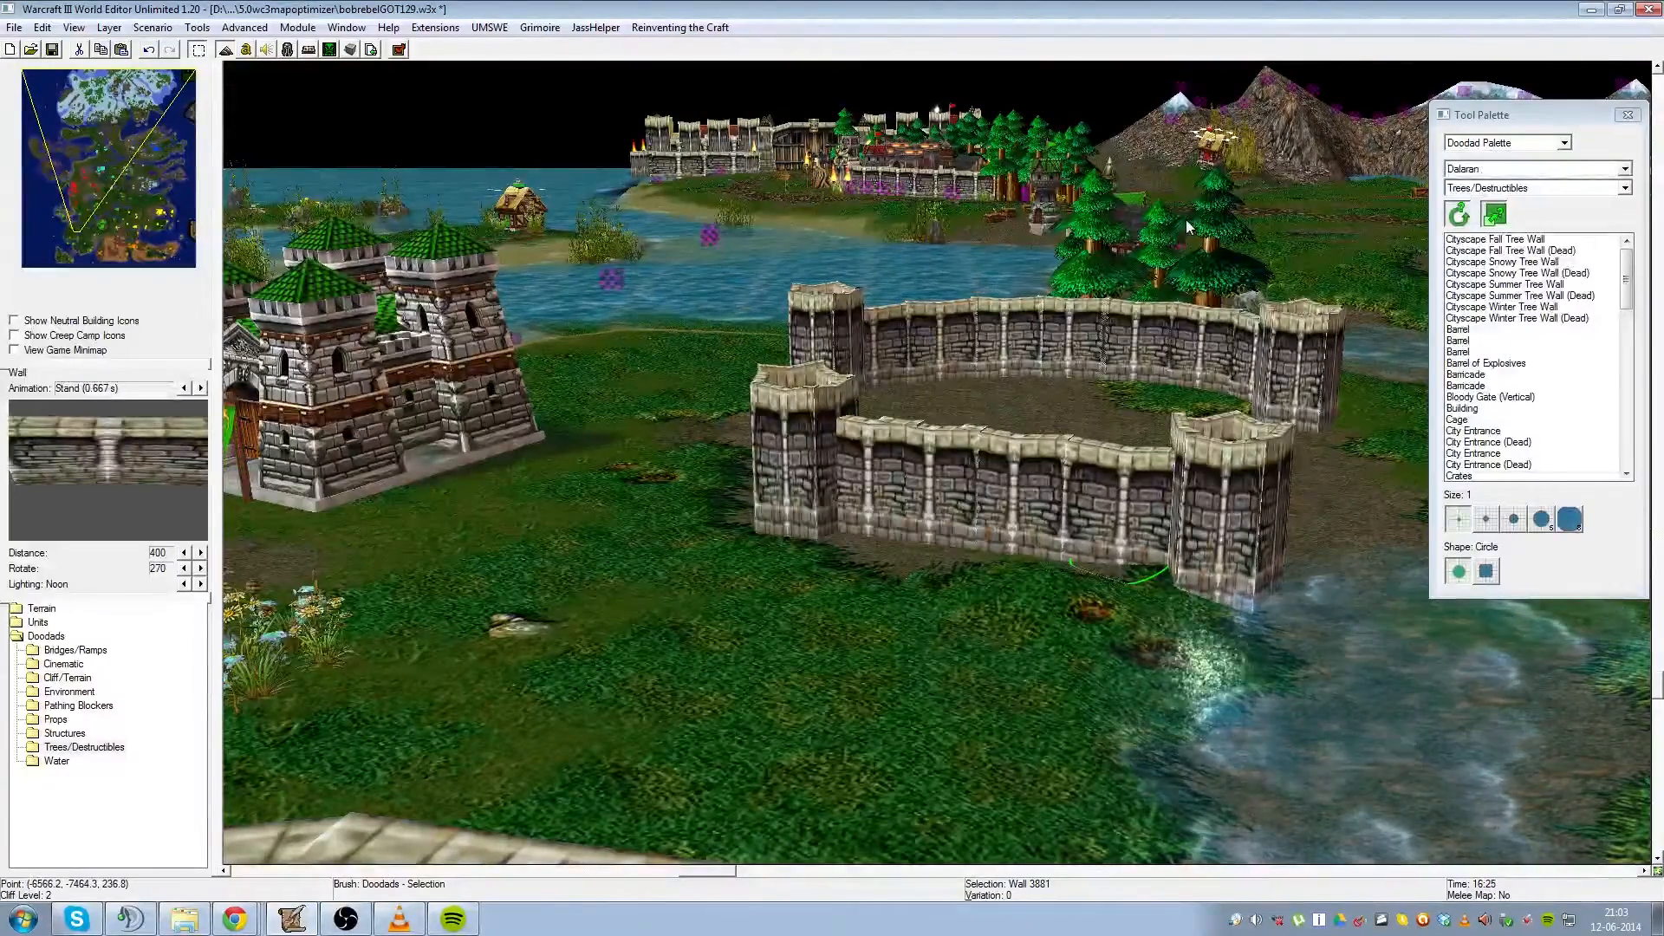
{"action": "scroll", "coordinate": [1131, 414], "scroll_direction": "down", "scroll_amount": 2}
{"action": "right_click_drag", "start_coordinate": [1134, 413], "coordinate": [1210, 444], "text": "ctrl"}
{"action": "scroll", "coordinate": [1210, 444], "scroll_direction": "up", "scroll_amount": 3}
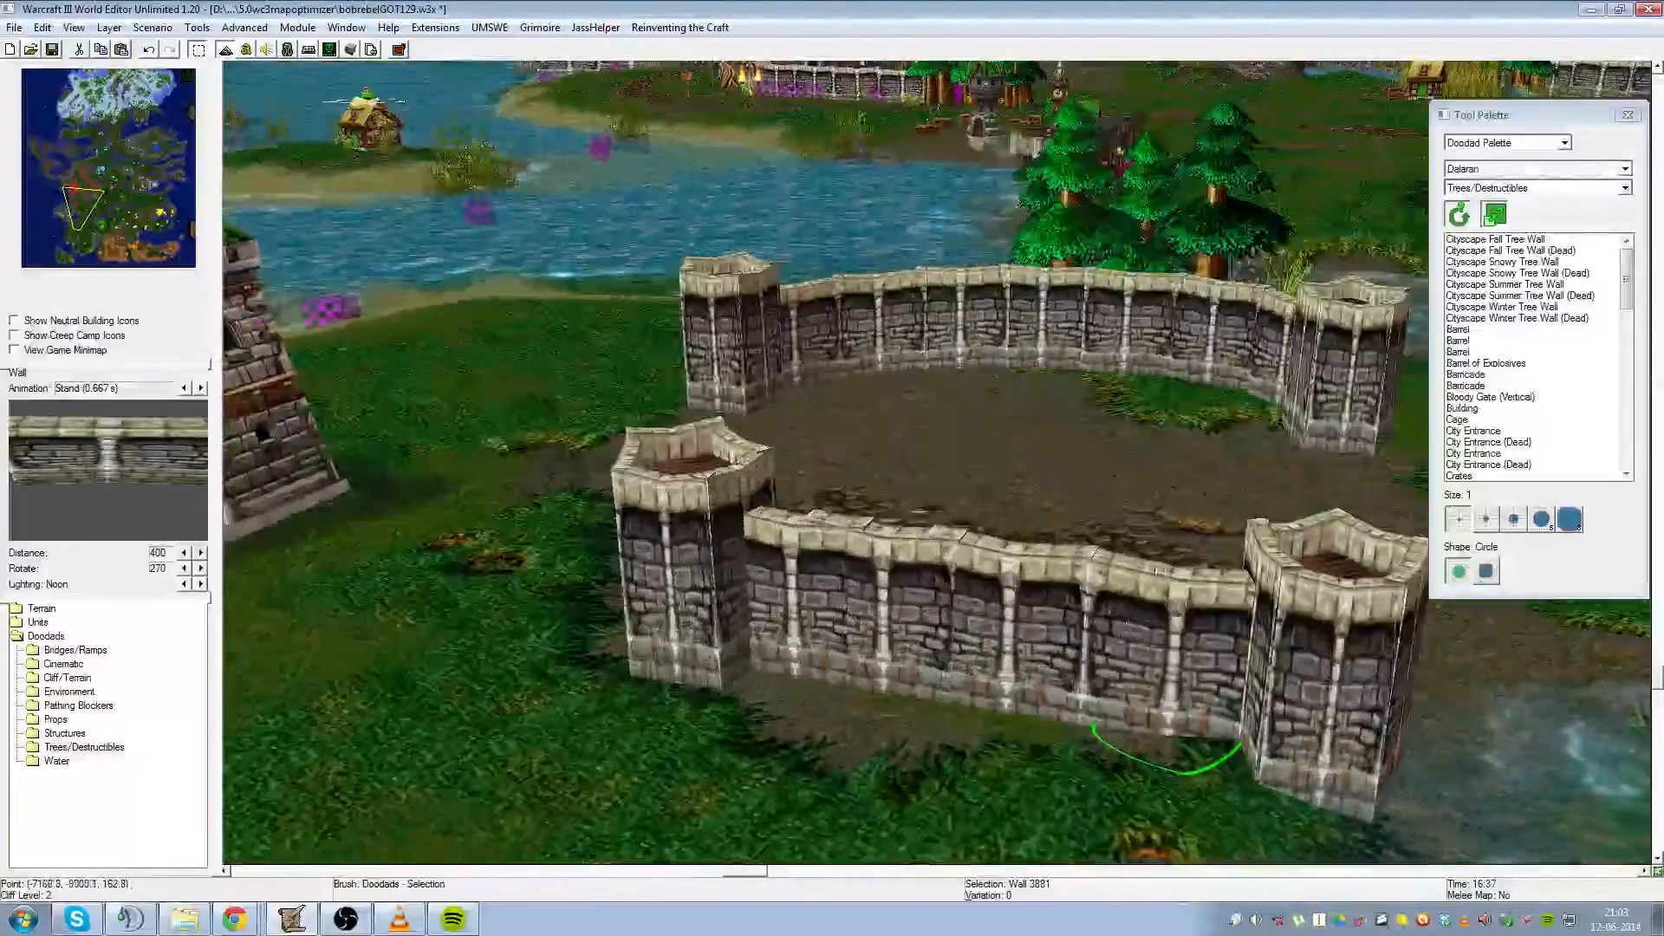
{"action": "left_click_drag", "start_coordinate": [1161, 571], "coordinate": [774, 832]}
{"action": "scroll", "coordinate": [774, 832], "scroll_direction": "down", "scroll_amount": 3}
{"action": "left_click", "coordinate": [774, 832]}
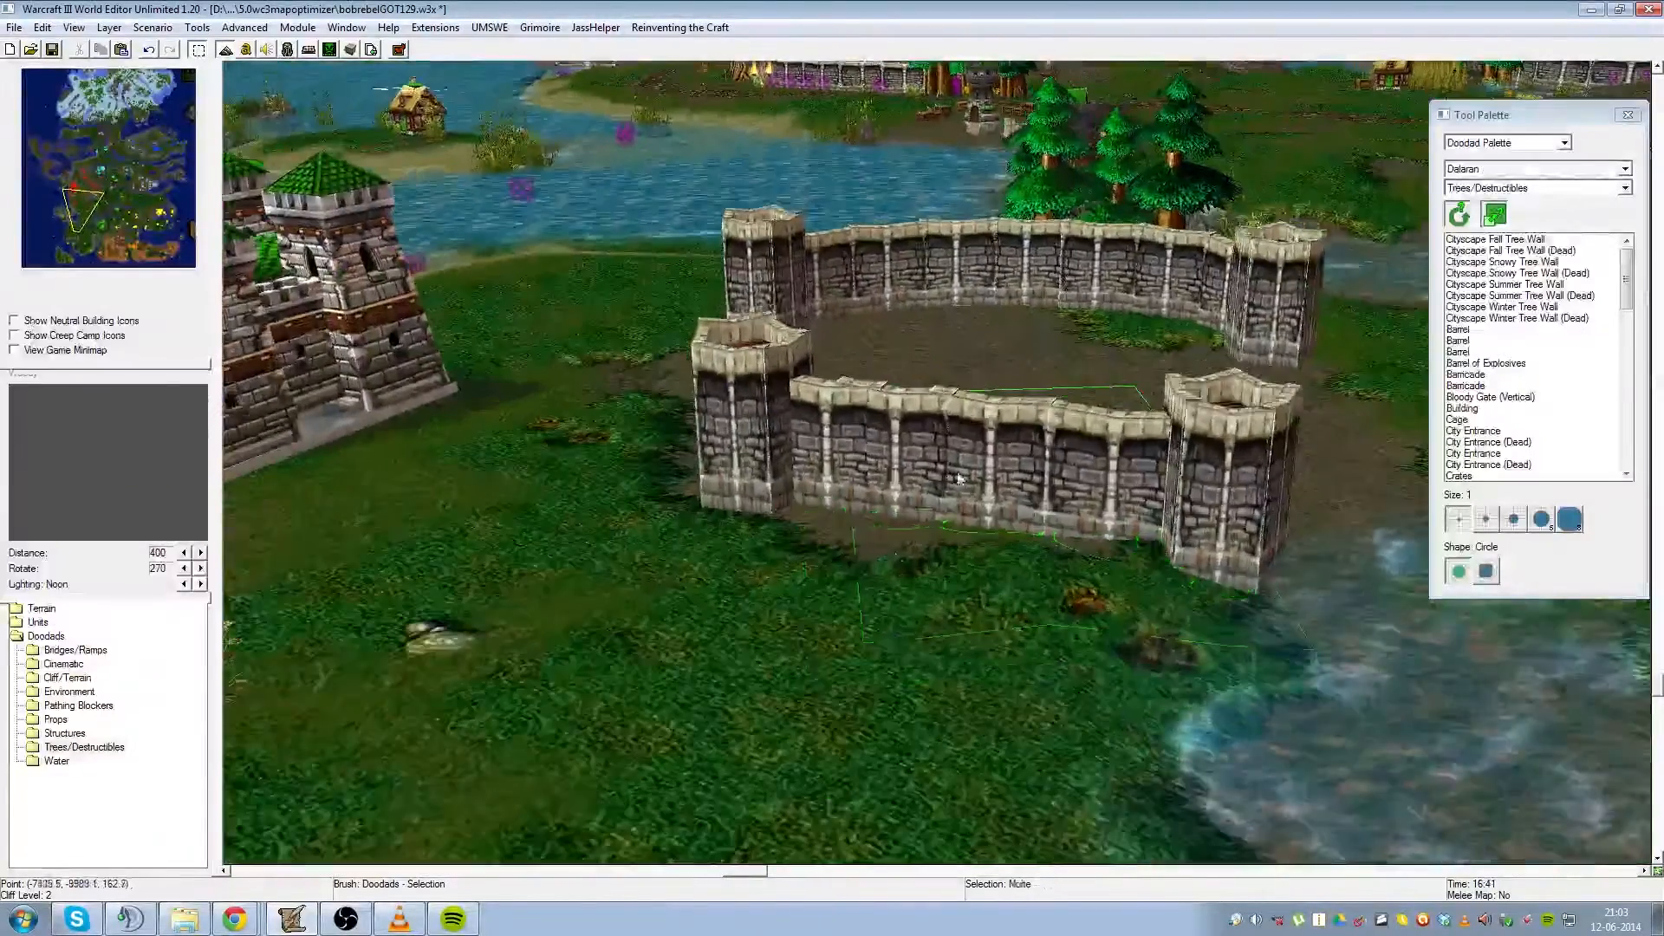
- Select the southern tower's wall segments and floor planks together and raise them one increment
{"action": "scroll", "coordinate": [1152, 429], "scroll_direction": "up", "scroll_amount": 3}
{"action": "left_click_drag", "start_coordinate": [1153, 428], "coordinate": [1073, 459]}
{"action": "left_click_drag", "start_coordinate": [1149, 628], "coordinate": [924, 747]}
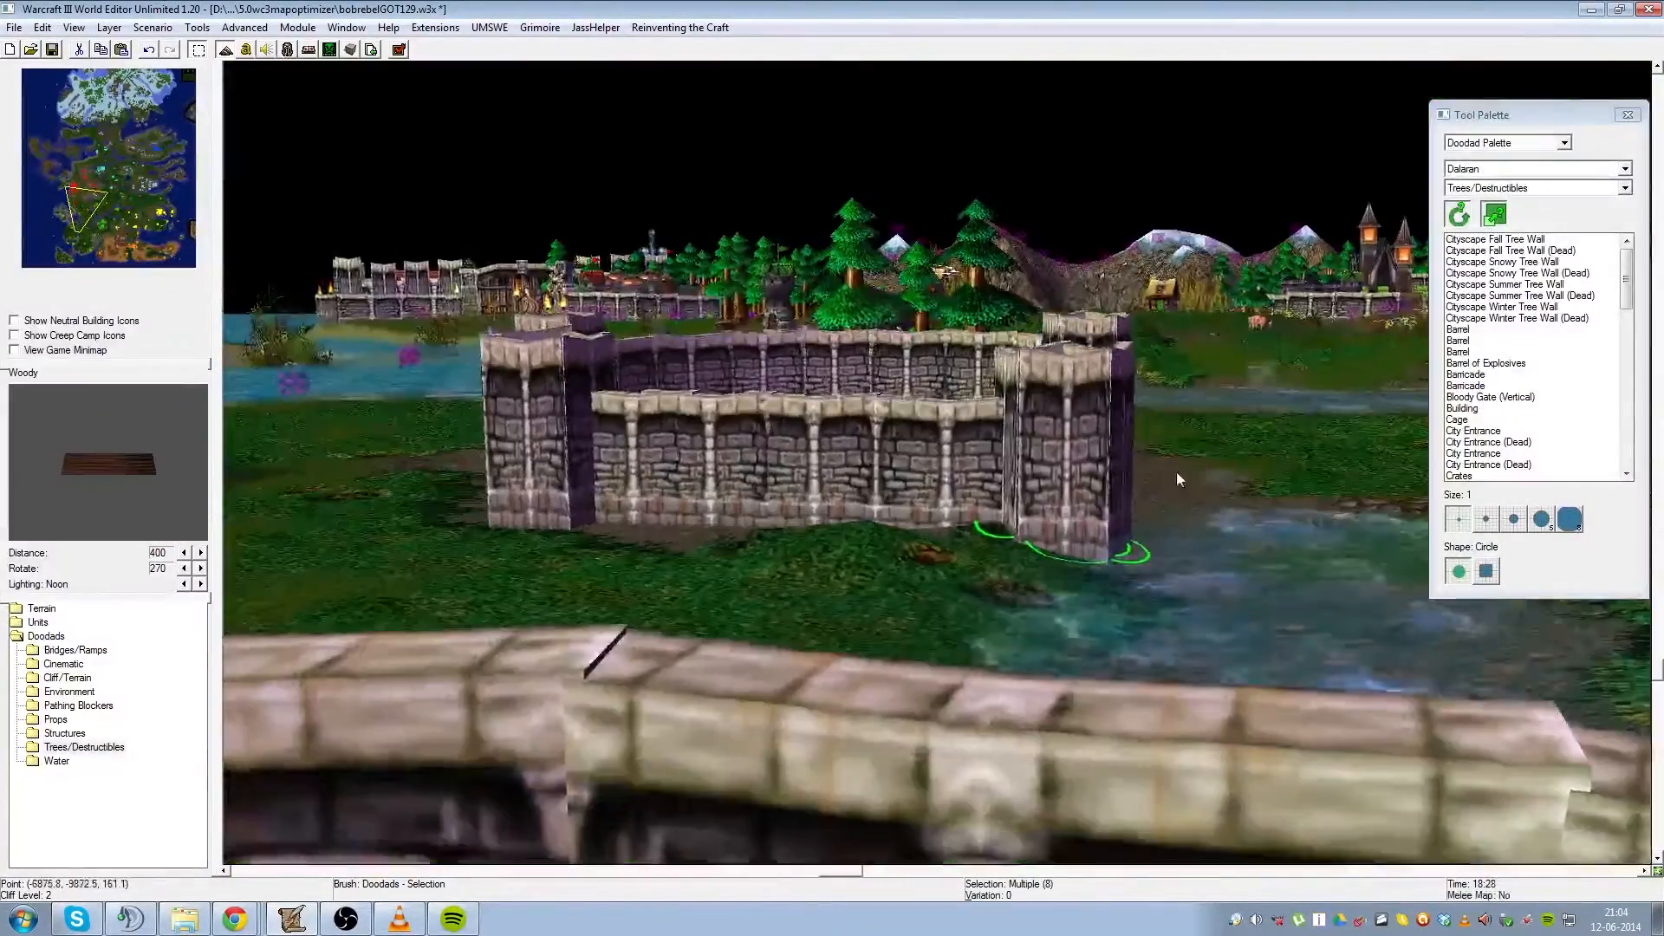
{"action": "right_click_drag", "start_coordinate": [1177, 472], "coordinate": [1160, 619], "text": "ctrl"}
{"action": "key", "text": "ctrl+Page_Up"}
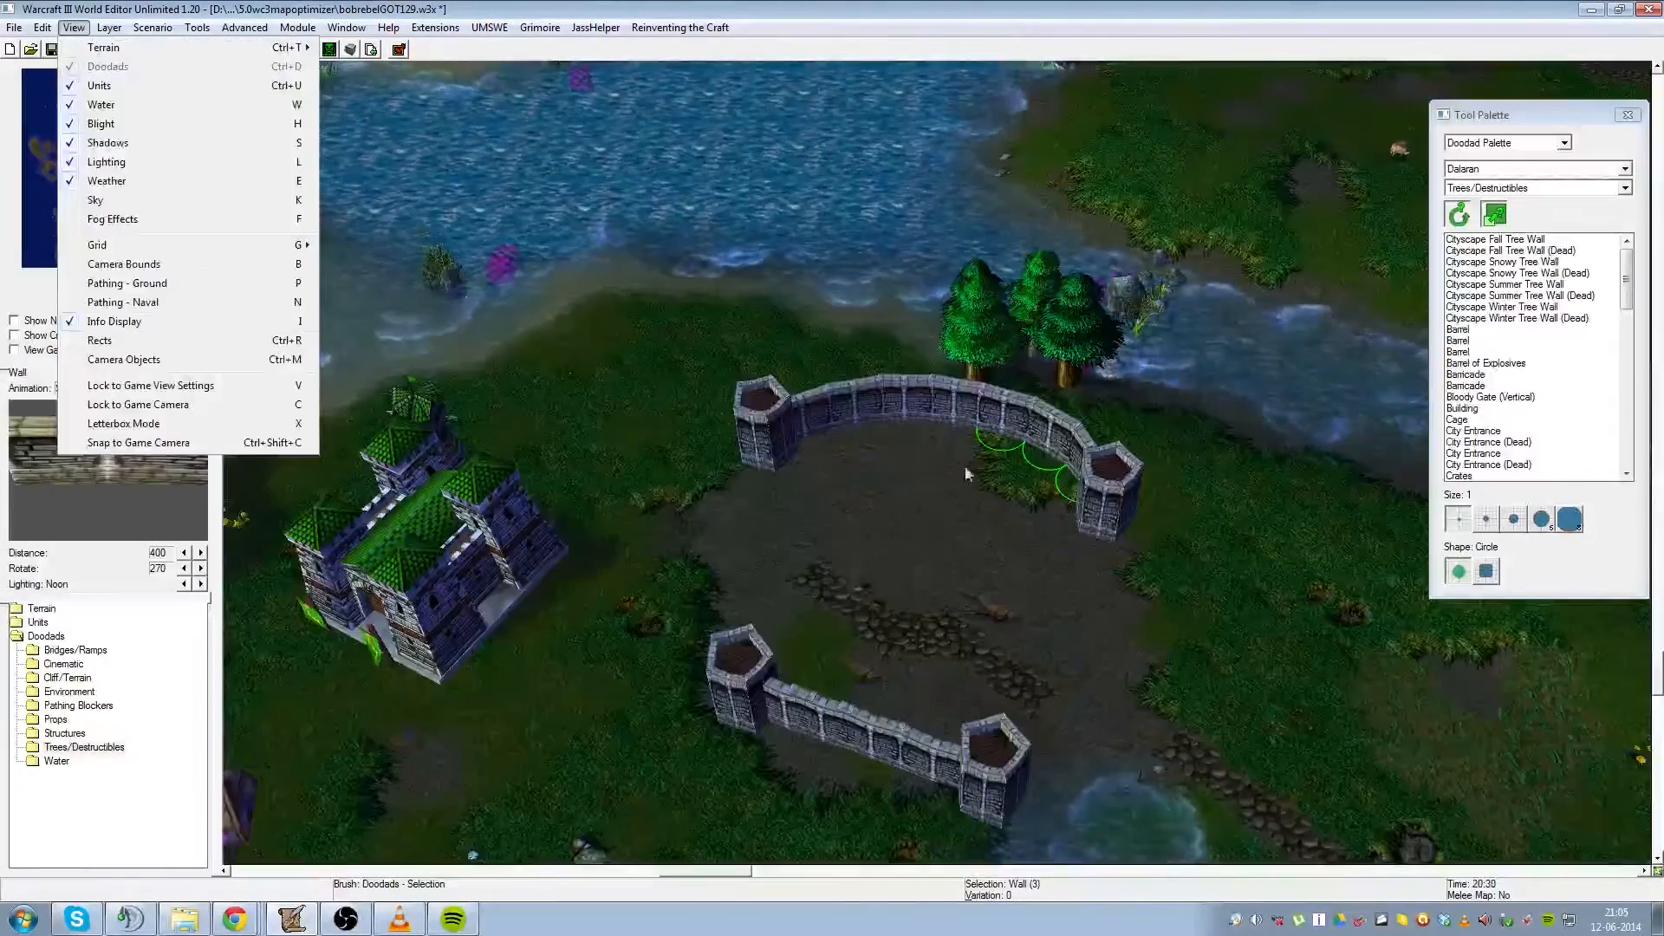
- Clear the wall selection, snap the view to the game camera and switch the tool palette to the Unit Palette
{"action": "left_click", "coordinate": [969, 508]}
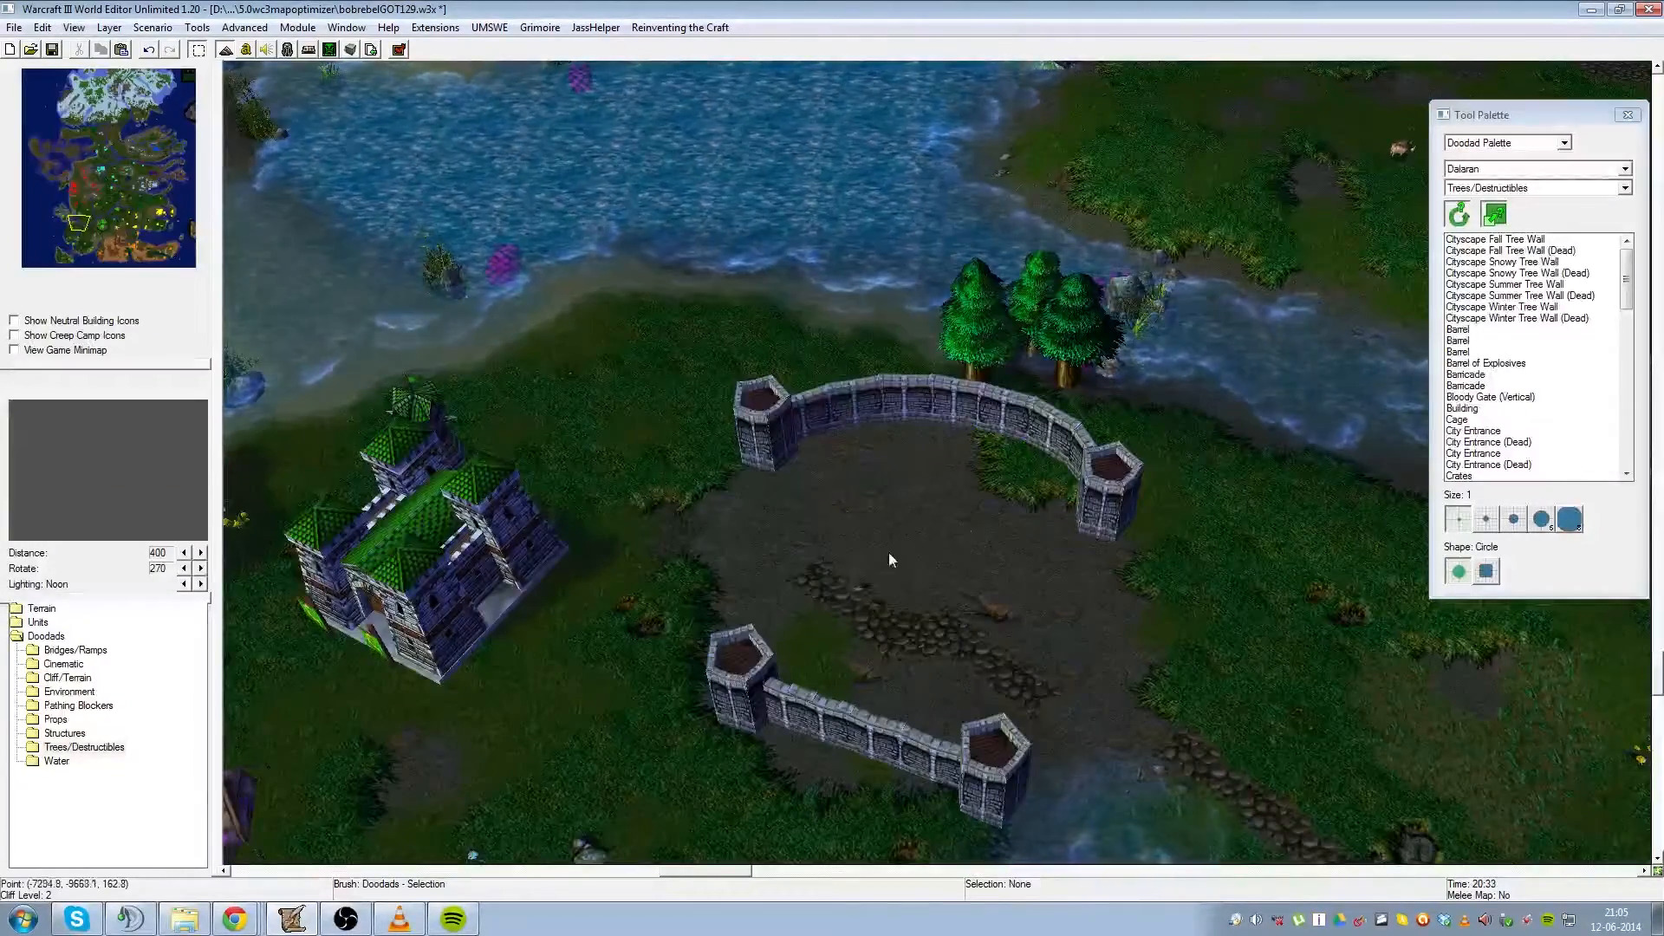
{"action": "left_click", "coordinate": [72, 27]}
{"action": "left_click", "coordinate": [230, 444]}
{"action": "scroll", "coordinate": [936, 565], "scroll_direction": "down", "scroll_amount": 3}
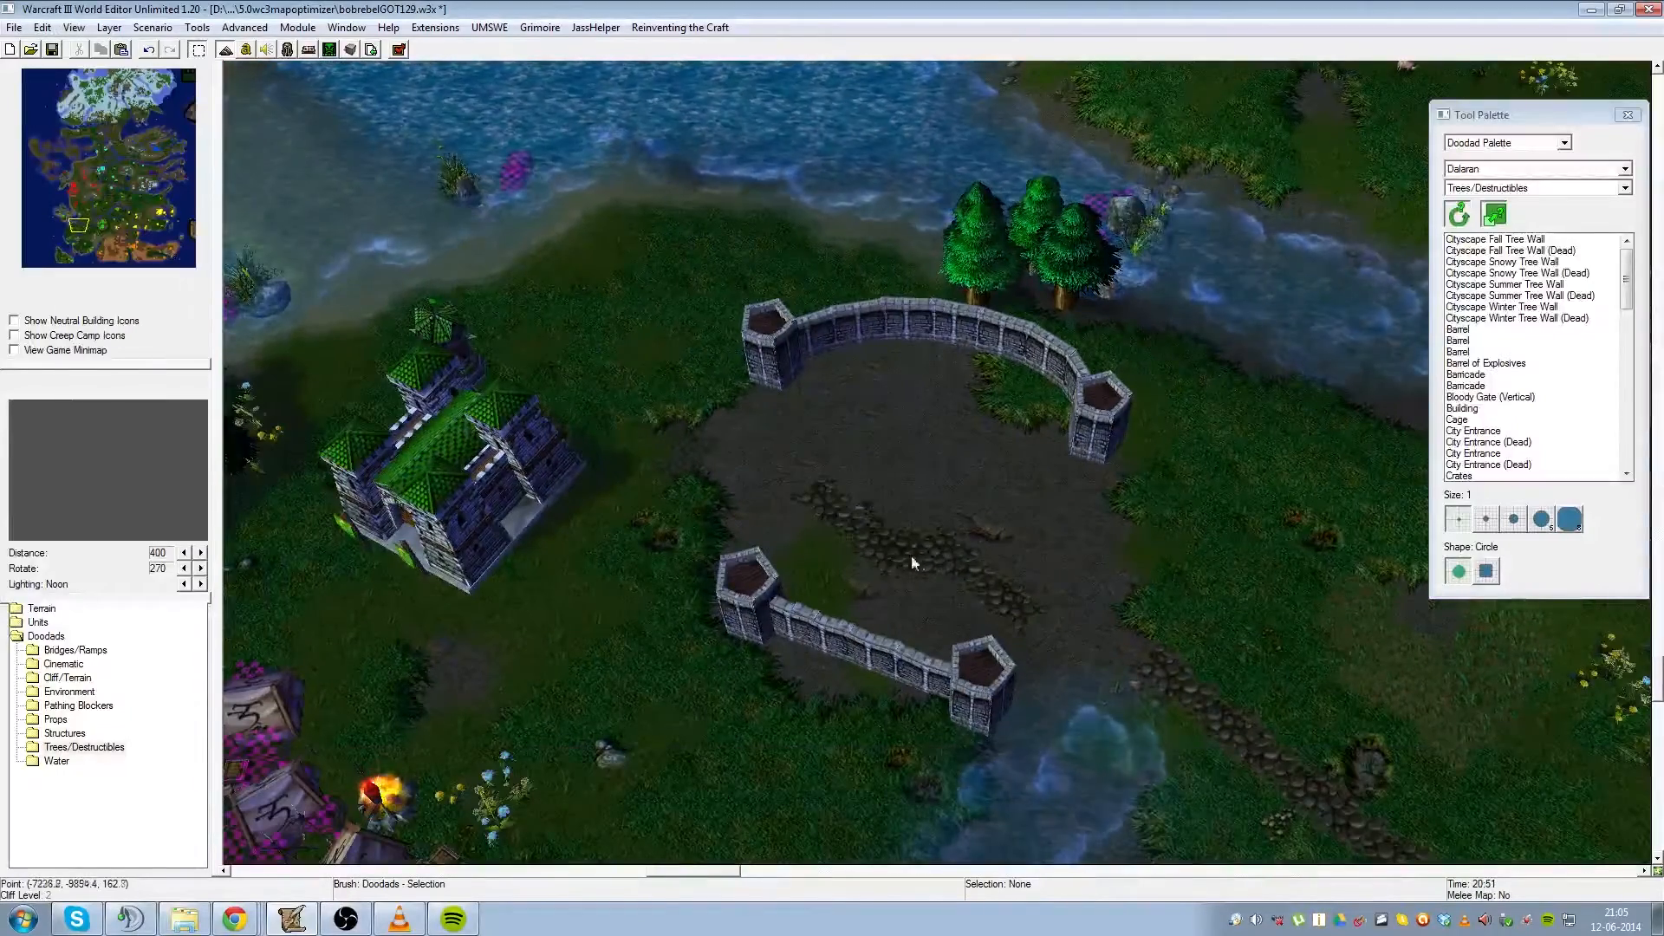
{"action": "left_click", "coordinate": [1468, 143]}
{"action": "left_click", "coordinate": [1483, 179]}
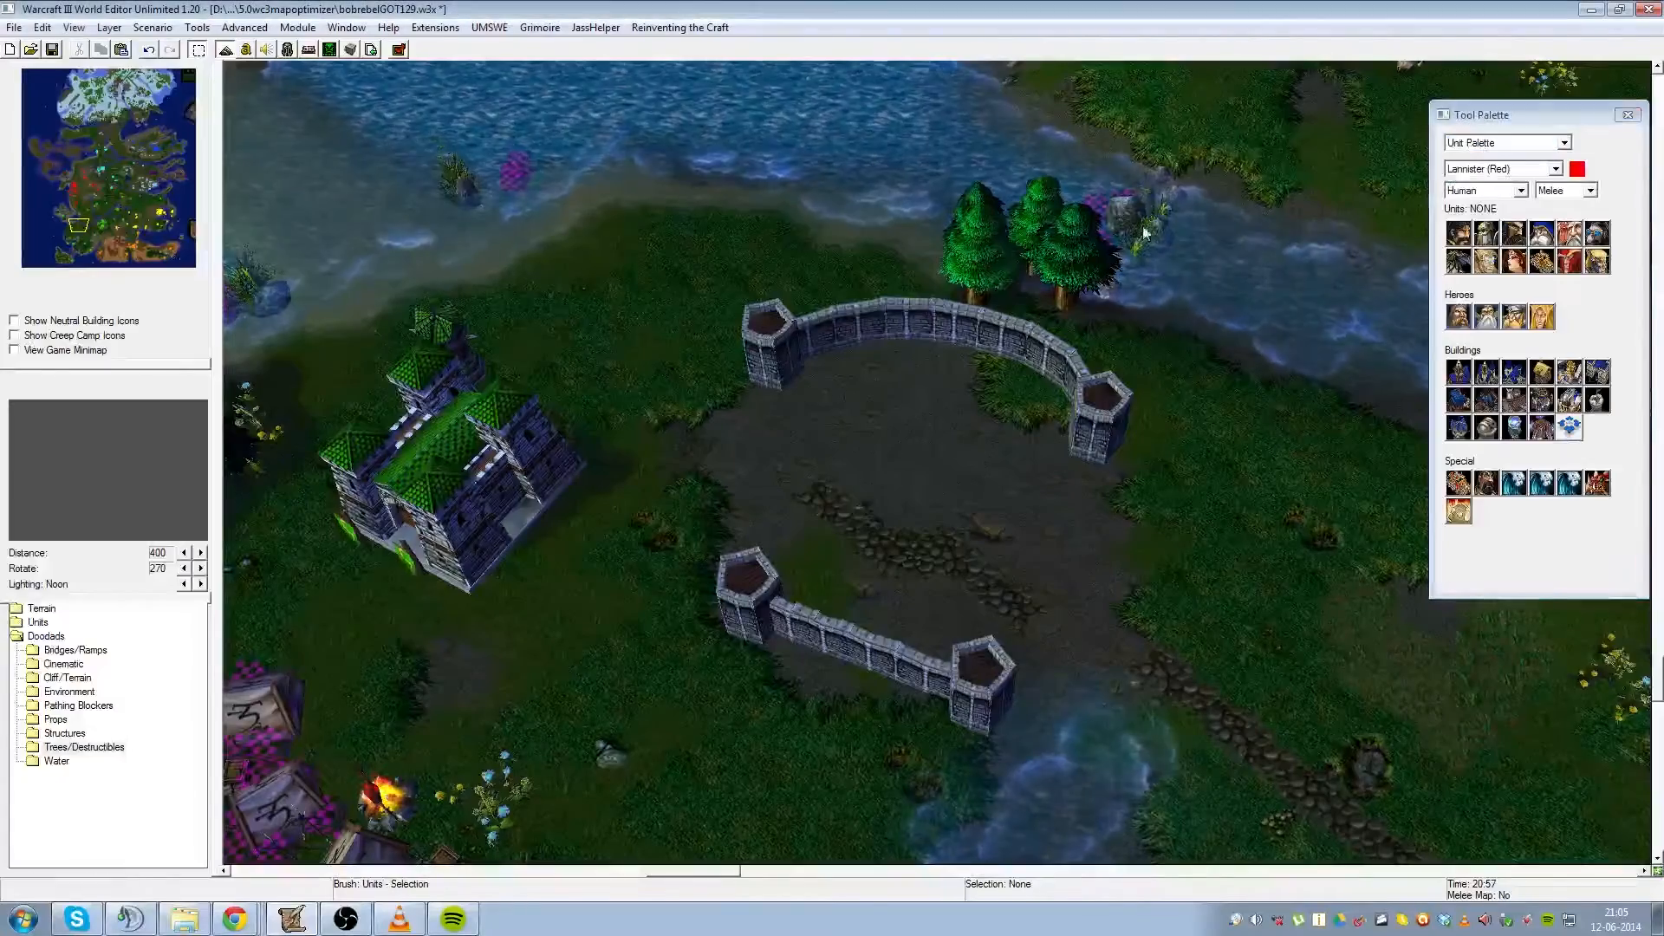
- Move the green-roofed Brightwater Keep into the castle ring, in front of the northern curved wall
{"action": "left_click_drag", "start_coordinate": [492, 482], "coordinate": [956, 416]}
{"action": "left_click", "coordinate": [952, 605]}
{"action": "scroll", "coordinate": [1012, 558], "scroll_direction": "down", "scroll_amount": 3}
{"action": "scroll", "coordinate": [1011, 558], "scroll_direction": "up", "scroll_amount": 3}
- Move the green Guard Tower inside the castle, beside the eastern tower of the southern wall
{"action": "left_click", "coordinate": [74, 156]}
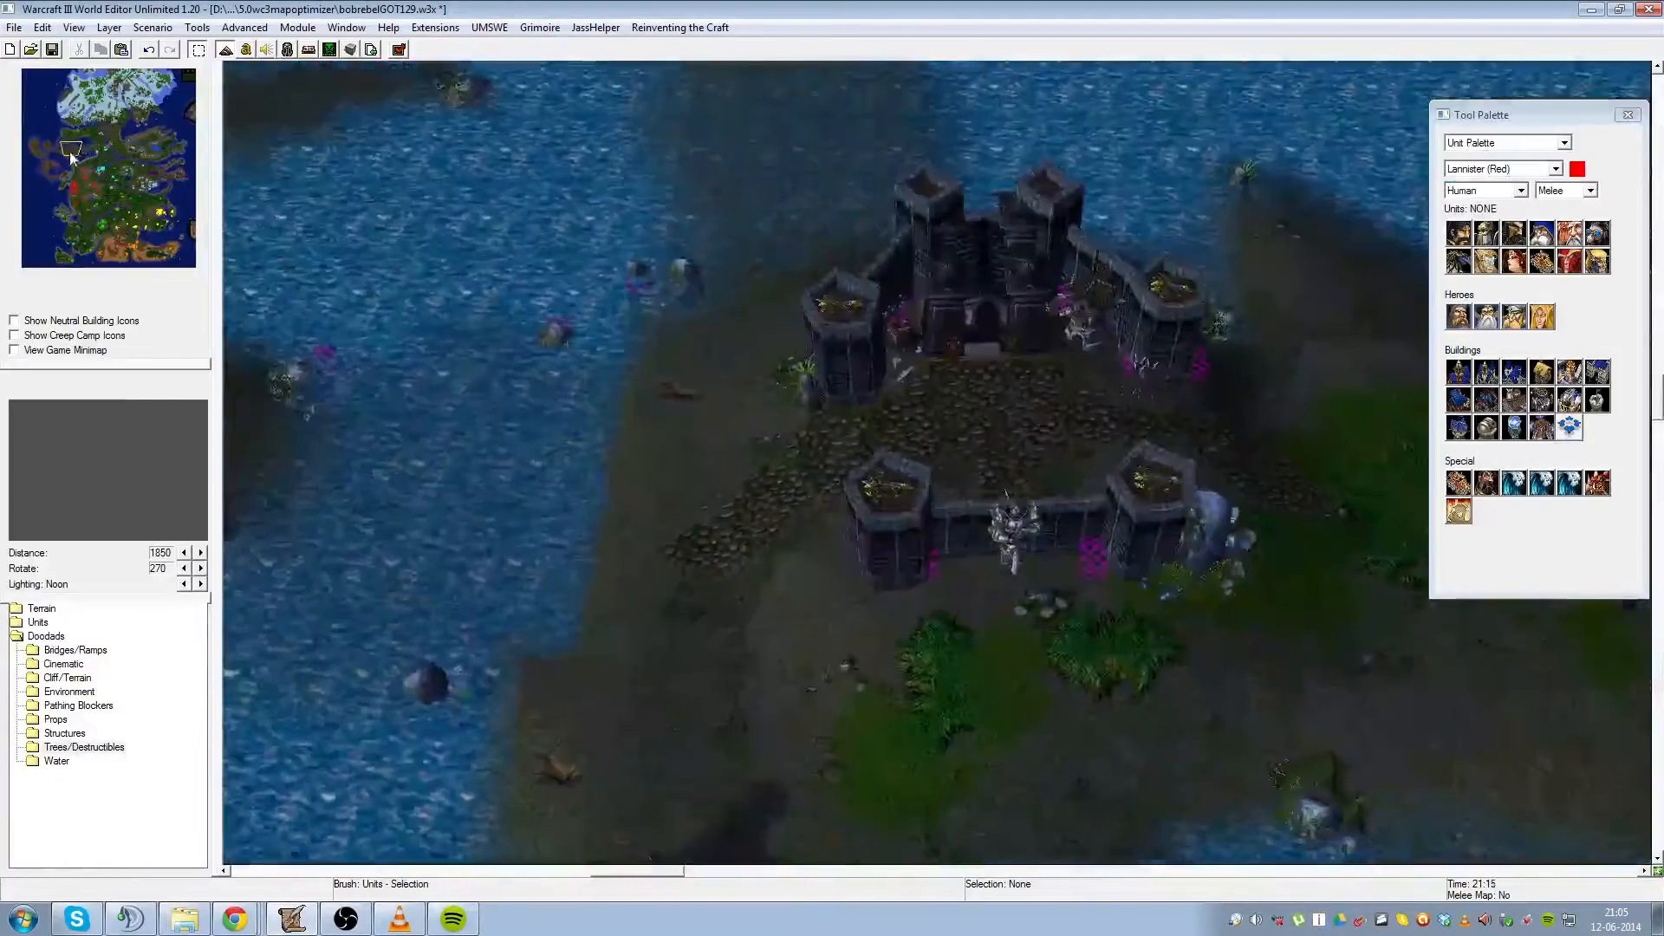
{"action": "left_click_drag", "start_coordinate": [74, 156], "coordinate": [79, 233]}
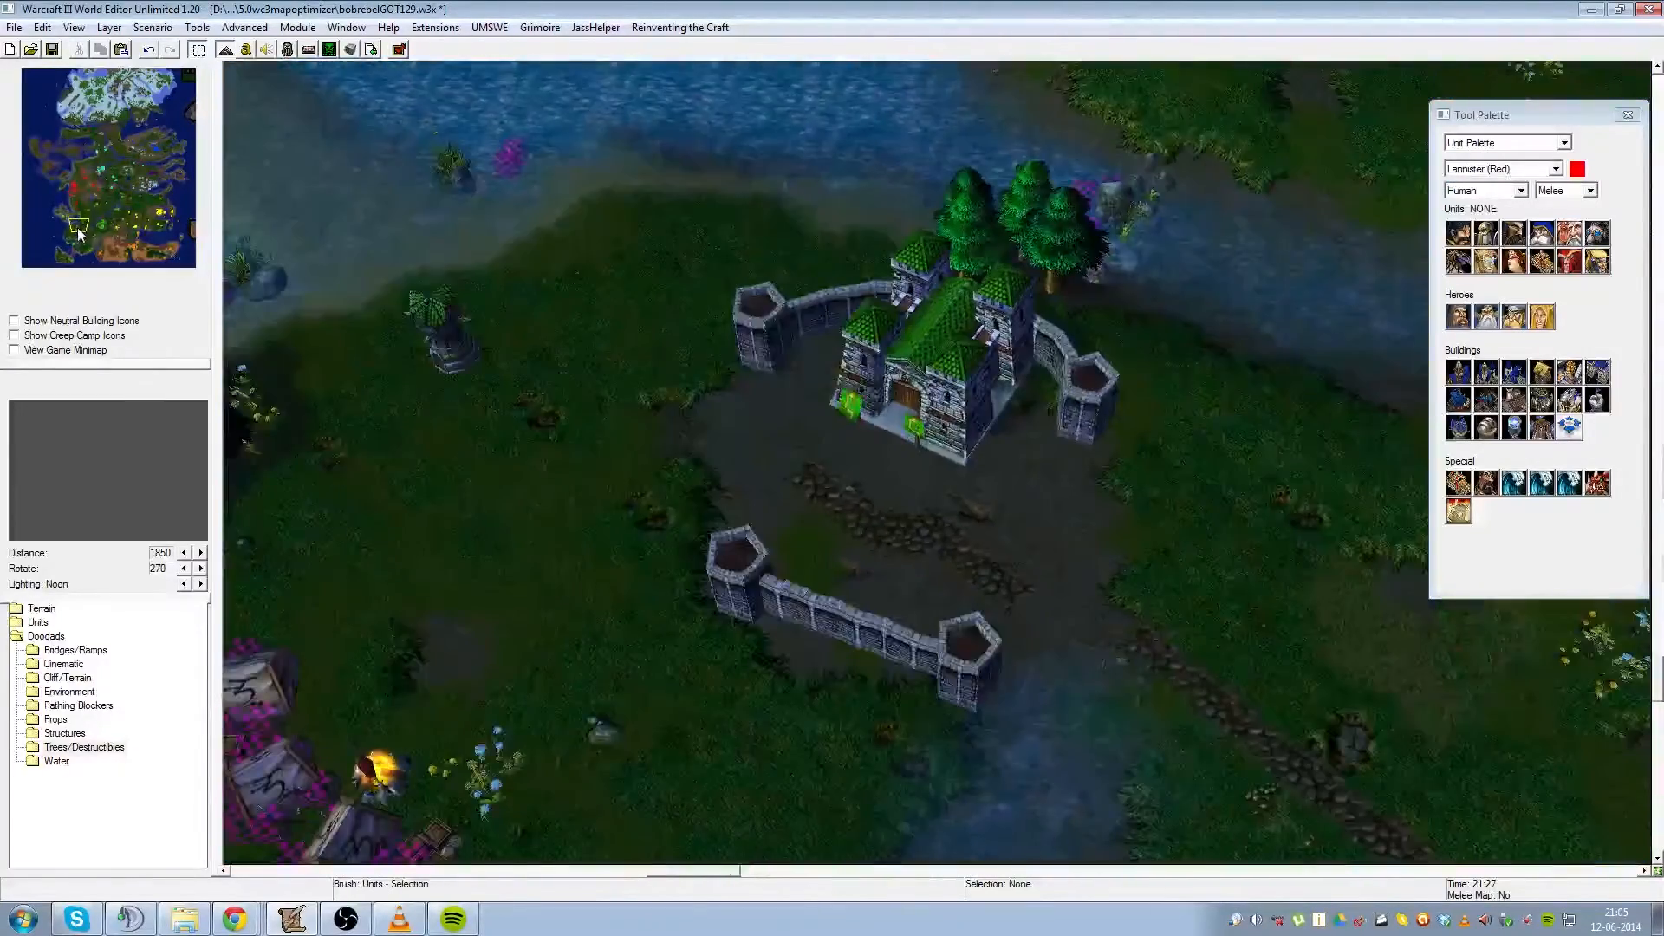
{"action": "scroll", "coordinate": [1011, 535], "scroll_direction": "up", "scroll_amount": 3}
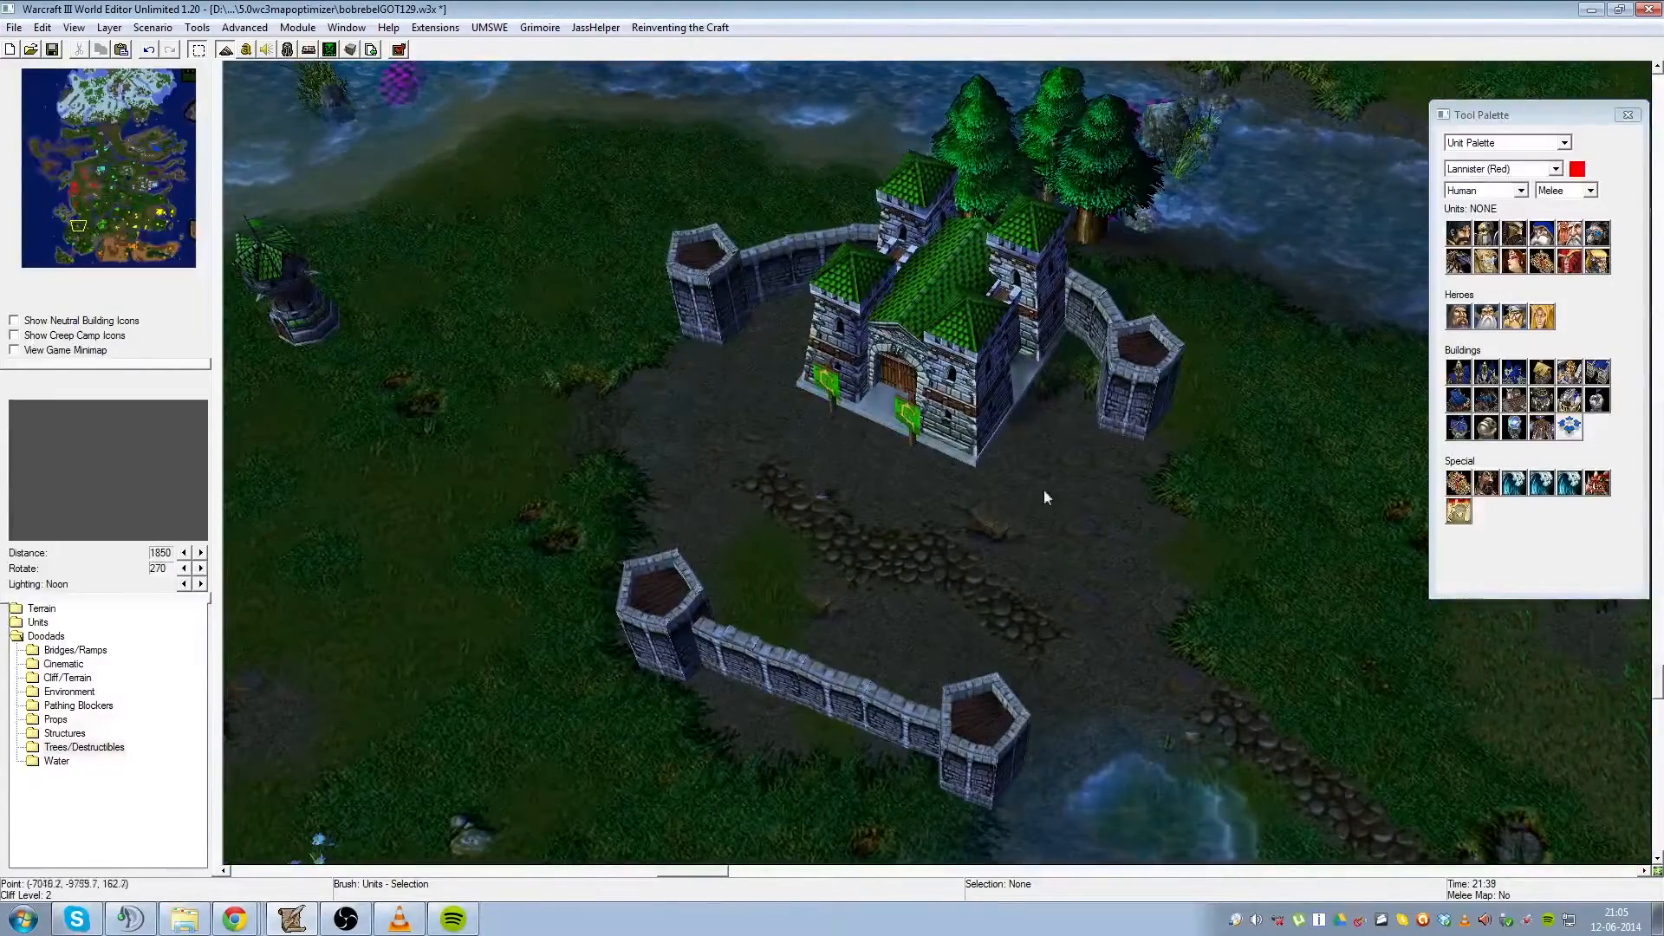
{"action": "key", "text": "Left"}
{"action": "left_click", "coordinate": [479, 322]}
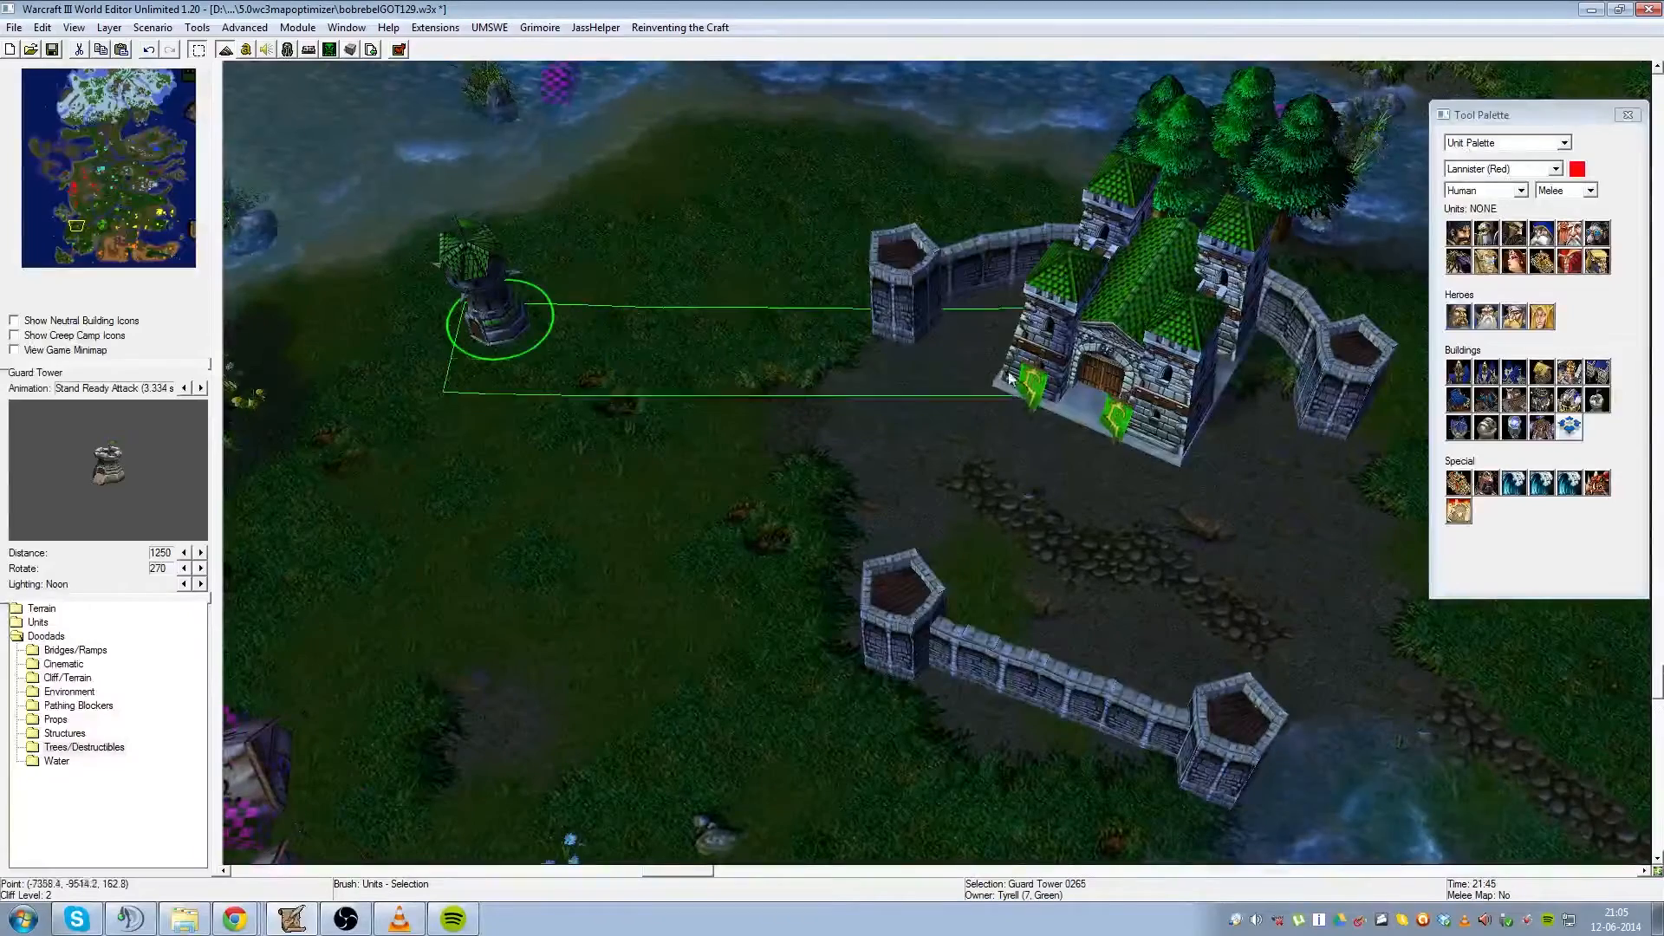
{"action": "left_click_drag", "start_coordinate": [482, 329], "coordinate": [1172, 685]}
{"action": "scroll", "coordinate": [1224, 517], "scroll_direction": "down", "scroll_amount": 6}
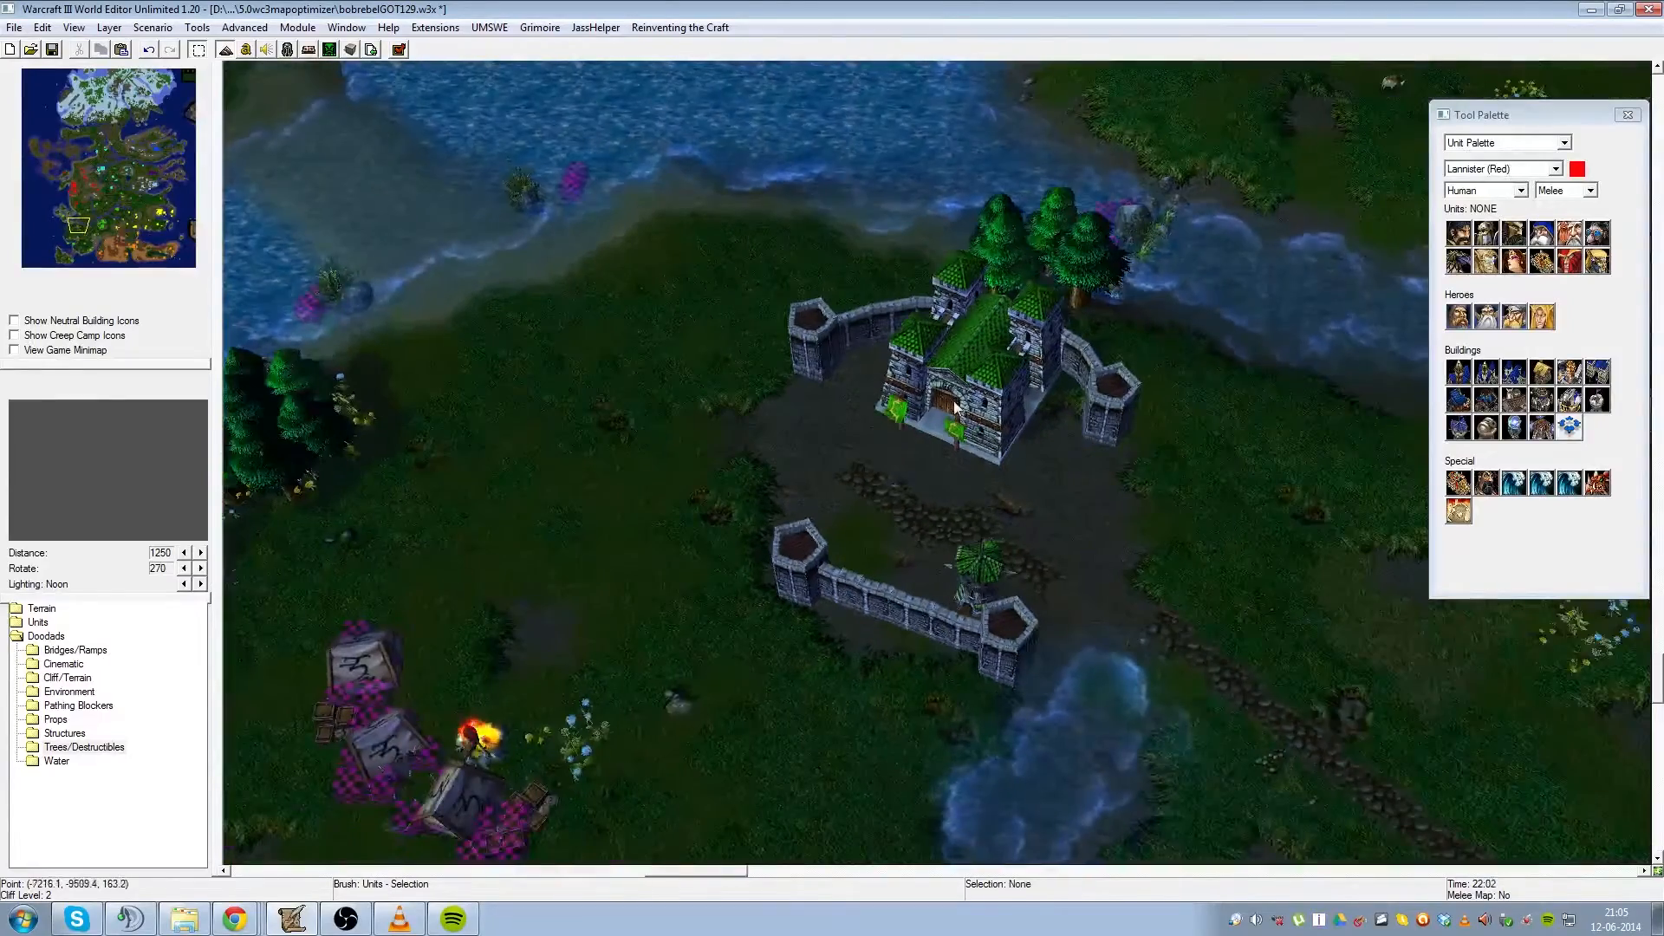
- Set Brightwater Keep's Art - Scaling Value to 1.20 in the Object Editor and return to the map
{"action": "left_click", "coordinate": [957, 405]}
{"action": "key", "text": "Down"}
{"action": "scroll", "coordinate": [955, 408], "scroll_direction": "down", "scroll_amount": 4}
{"action": "key", "text": "Up"}
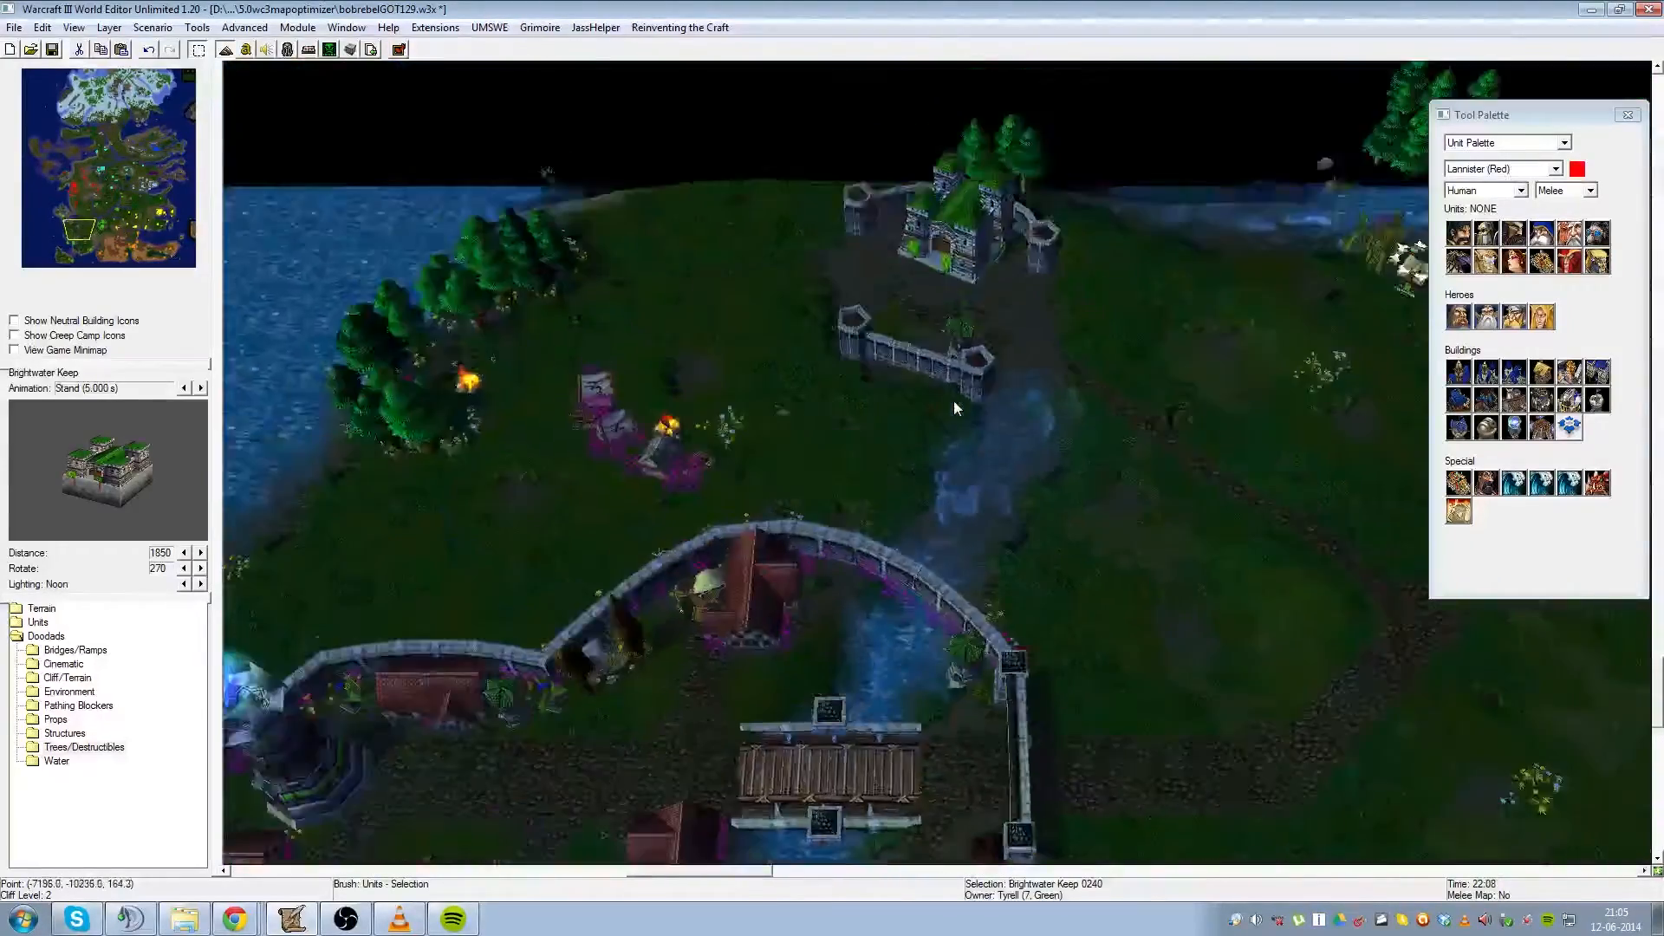
{"action": "scroll", "coordinate": [954, 407], "scroll_direction": "up", "scroll_amount": 3}
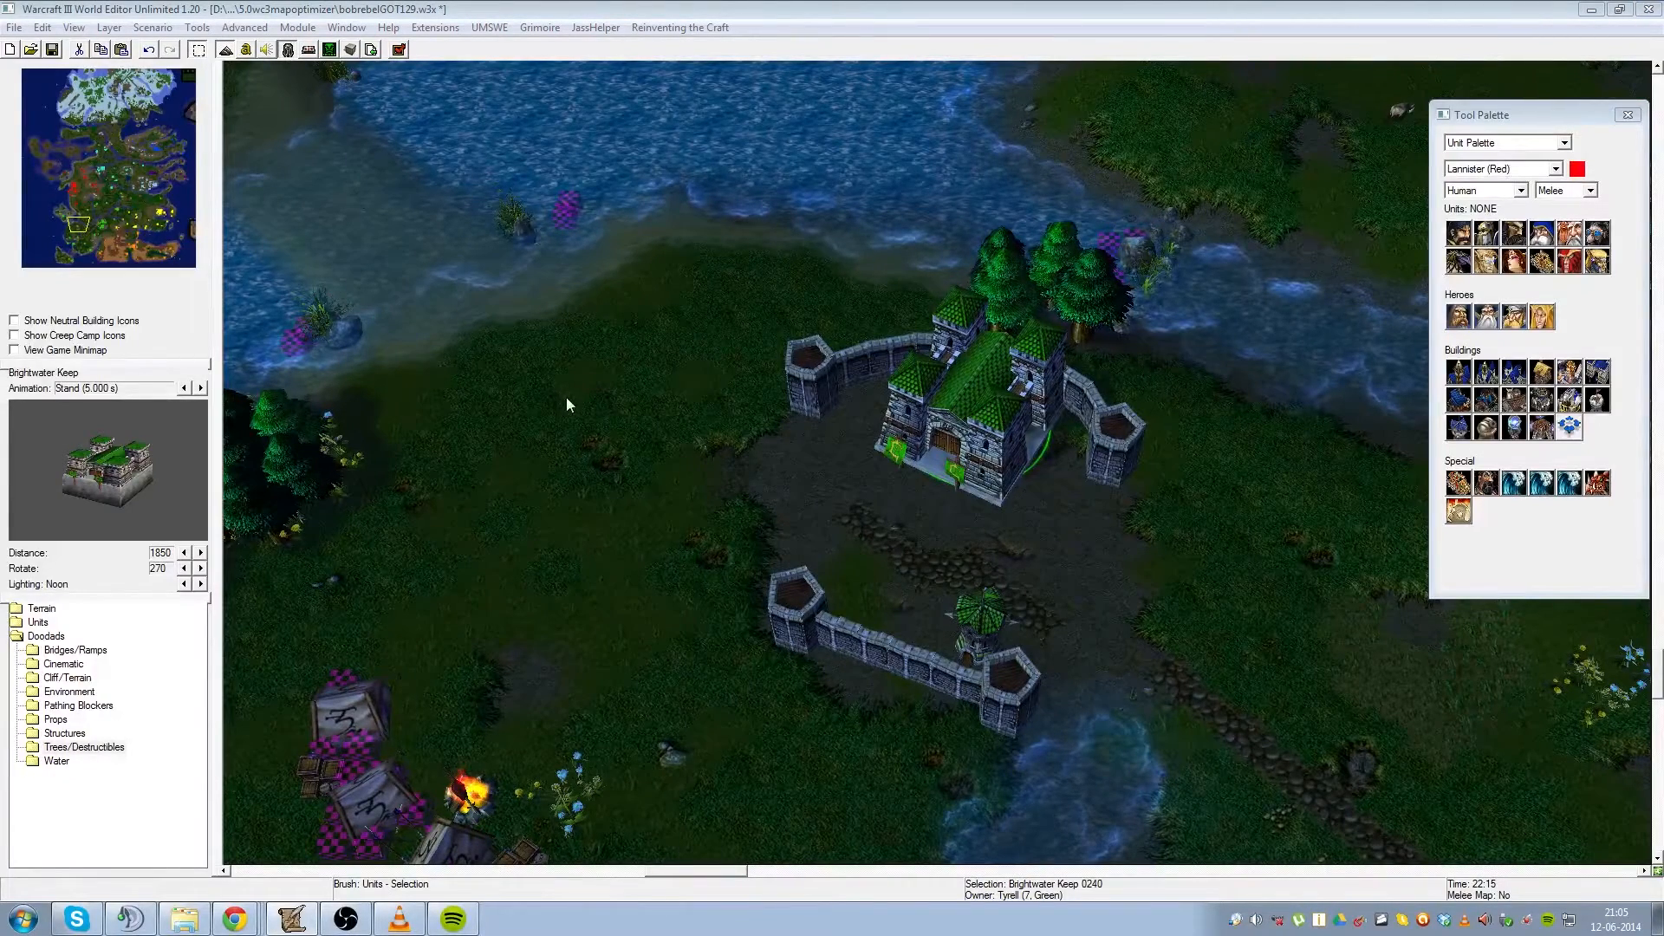
{"action": "key", "text": "F6"}
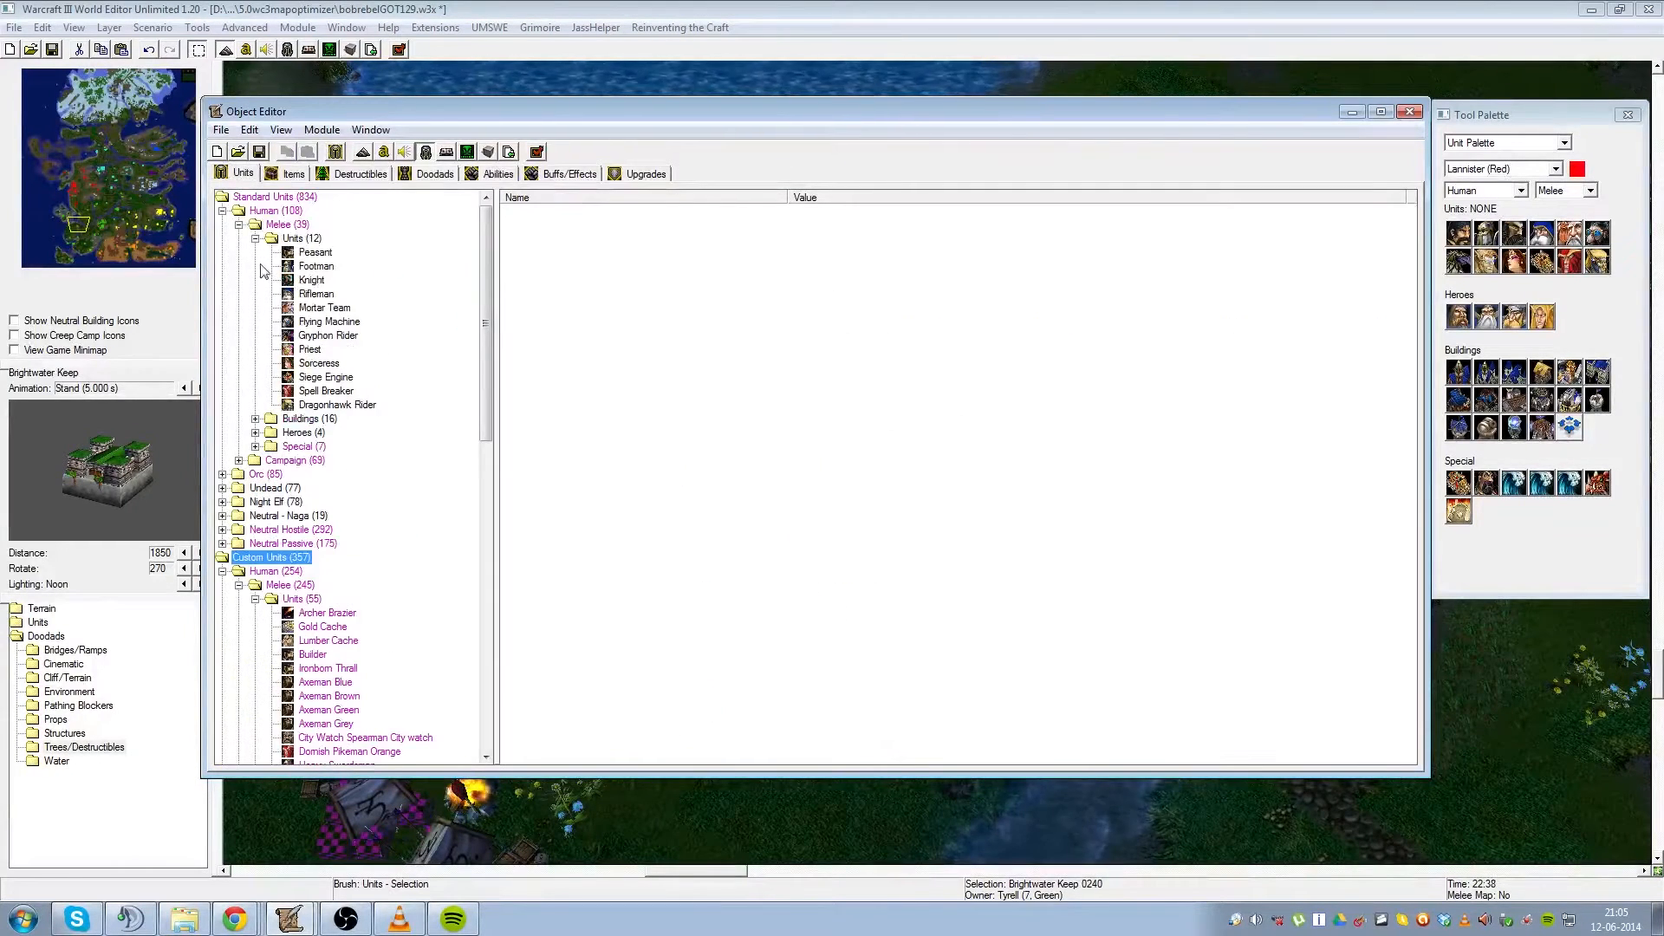
{"action": "left_click", "coordinate": [222, 212]}
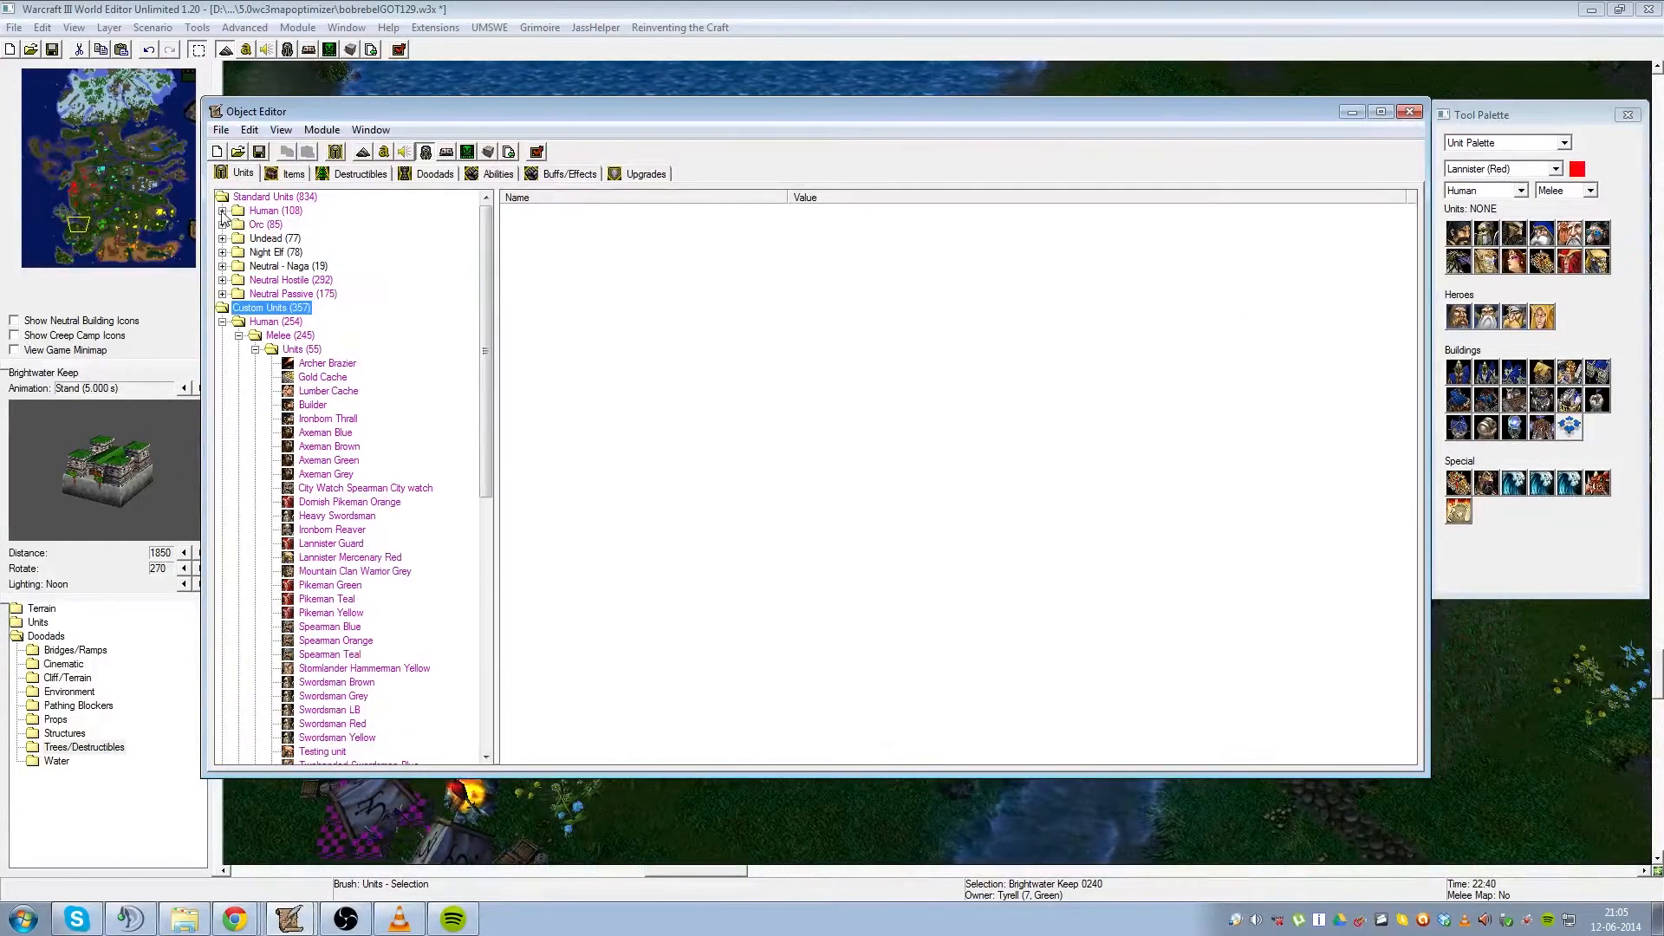
{"action": "left_click", "coordinate": [254, 349]}
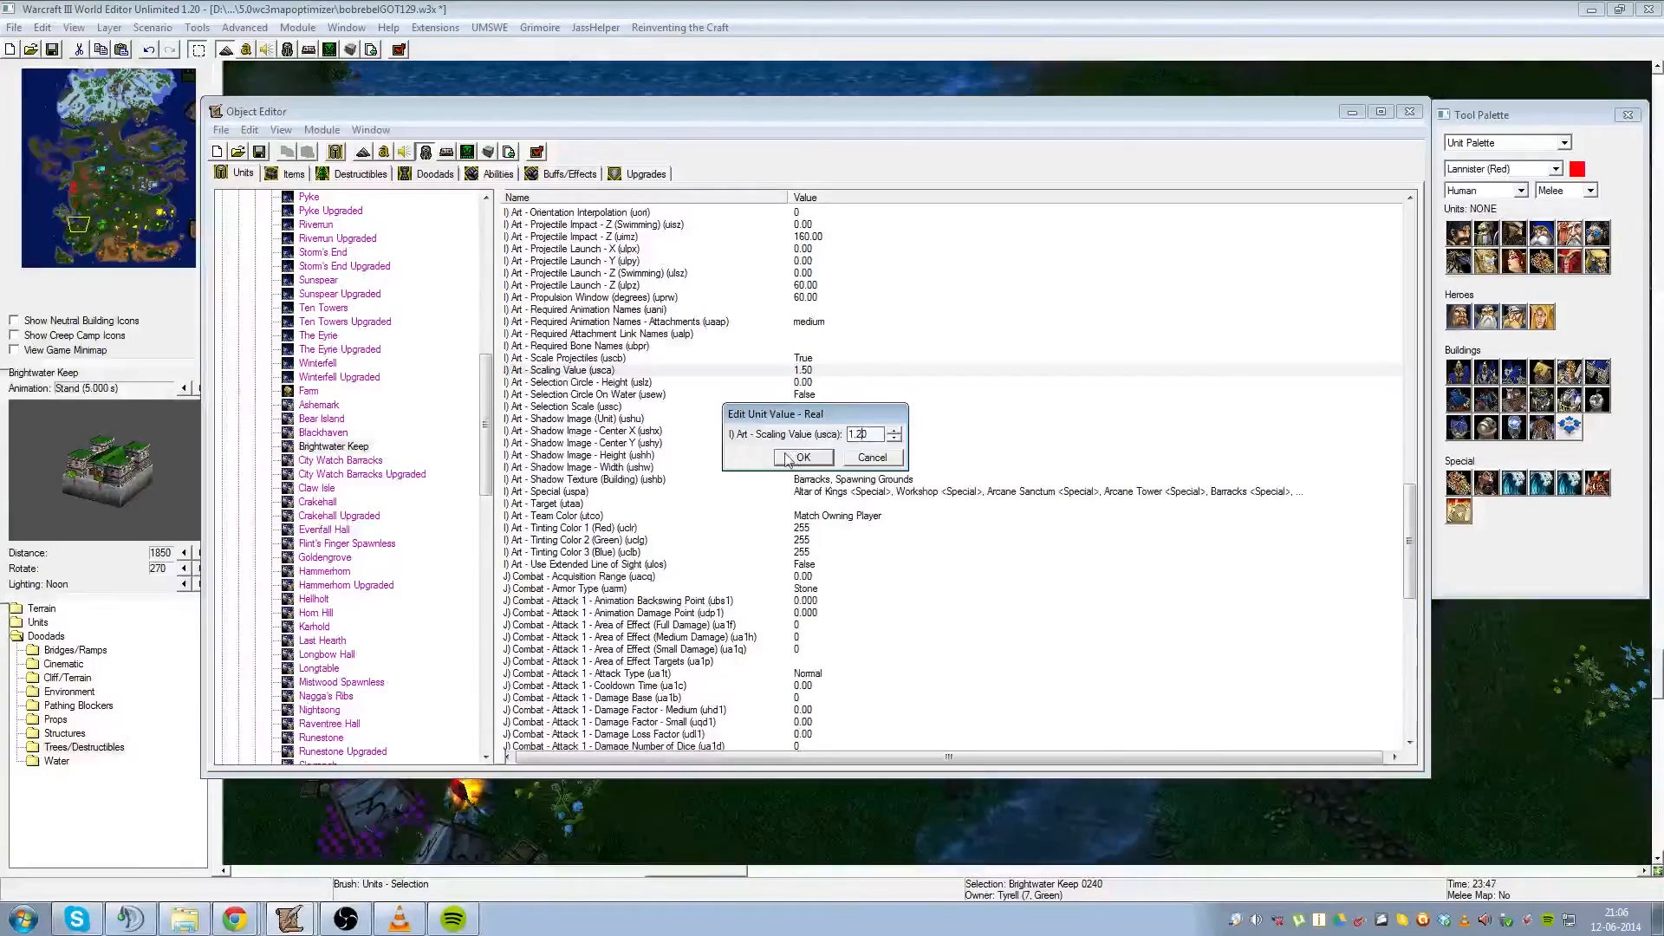
{"action": "left_click", "coordinate": [786, 455]}
{"action": "left_click", "coordinate": [867, 70]}
{"action": "left_click", "coordinate": [787, 542]}
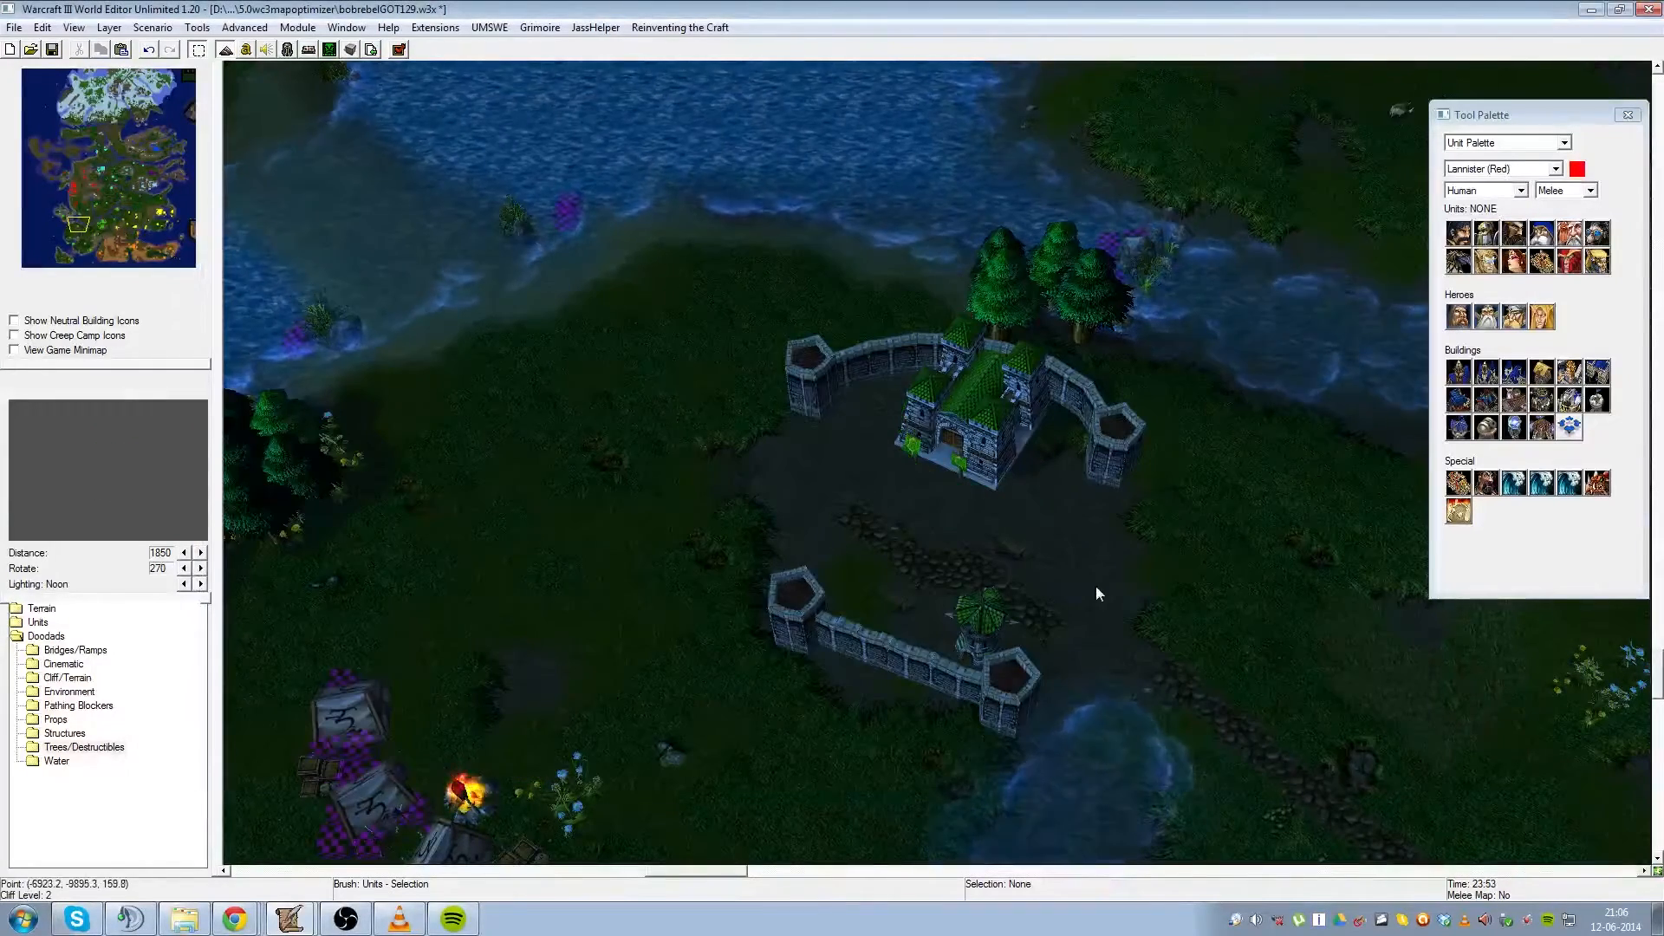
- Examine the resized keep between the walls and check its Pathing Map field in the Object Editor
{"action": "scroll", "coordinate": [1100, 586], "scroll_direction": "up", "scroll_amount": 1}
{"action": "right_click_drag", "start_coordinate": [1122, 570], "coordinate": [1007, 485]}
{"action": "left_click", "coordinate": [878, 373]}
{"action": "left_click_drag", "start_coordinate": [1013, 489], "coordinate": [790, 357]}
{"action": "double_click", "coordinate": [860, 286]}
{"action": "left_click", "coordinate": [946, 574]}
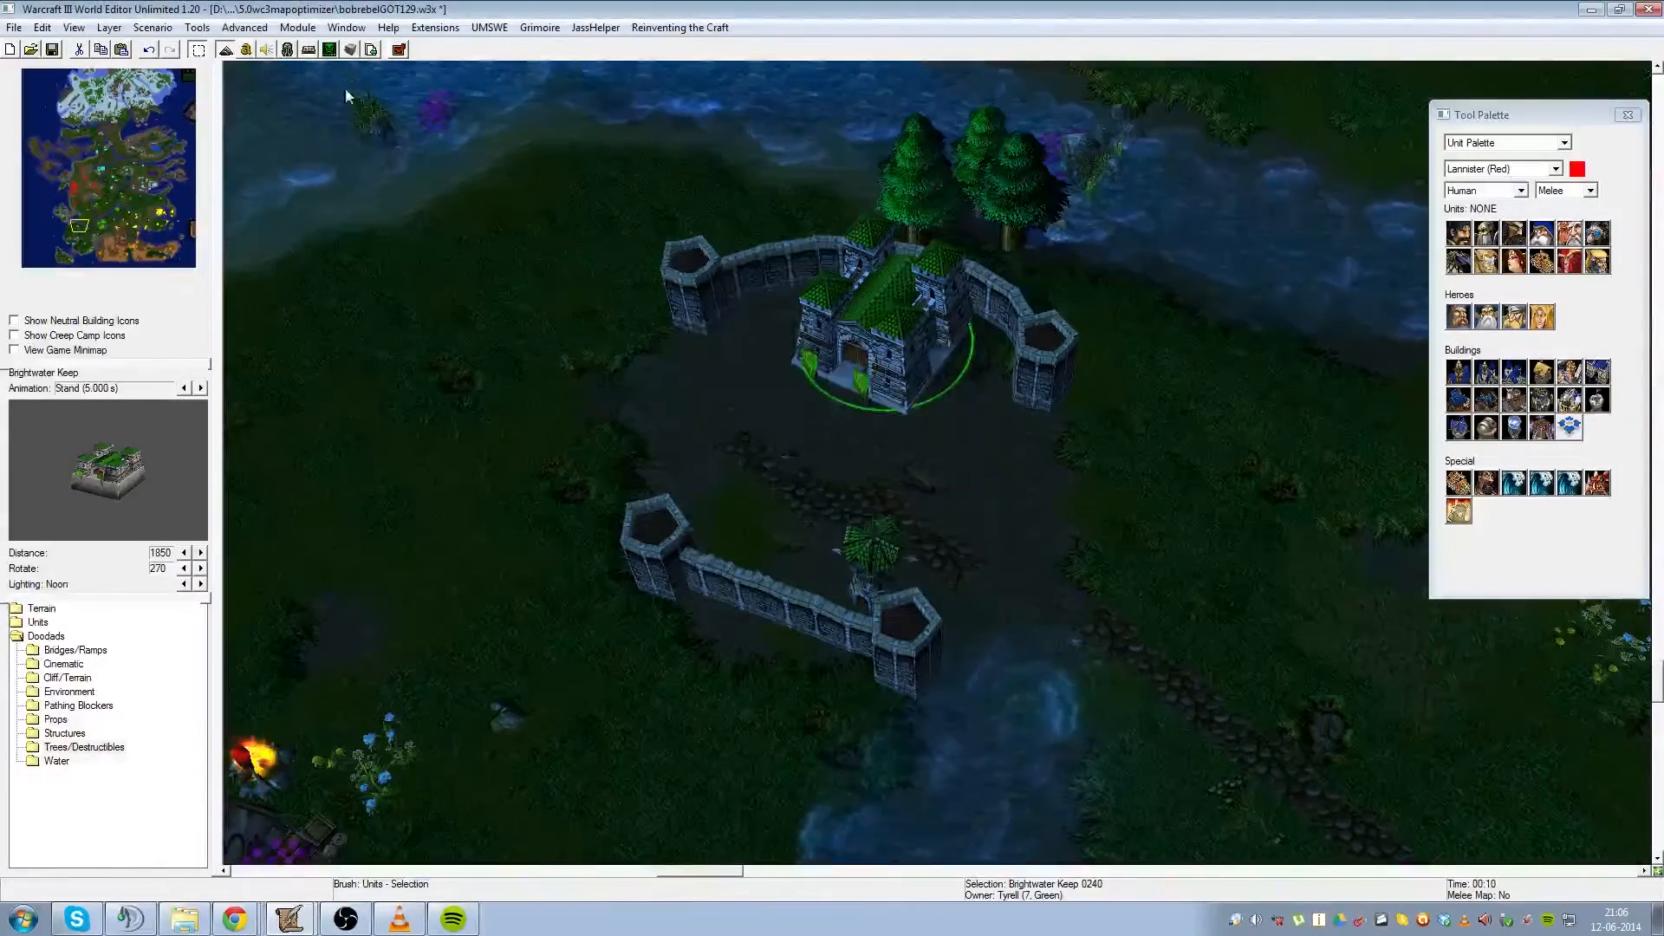
{"action": "left_click", "coordinate": [287, 50]}
{"action": "left_click_drag", "start_coordinate": [1417, 538], "coordinate": [1364, 202]}
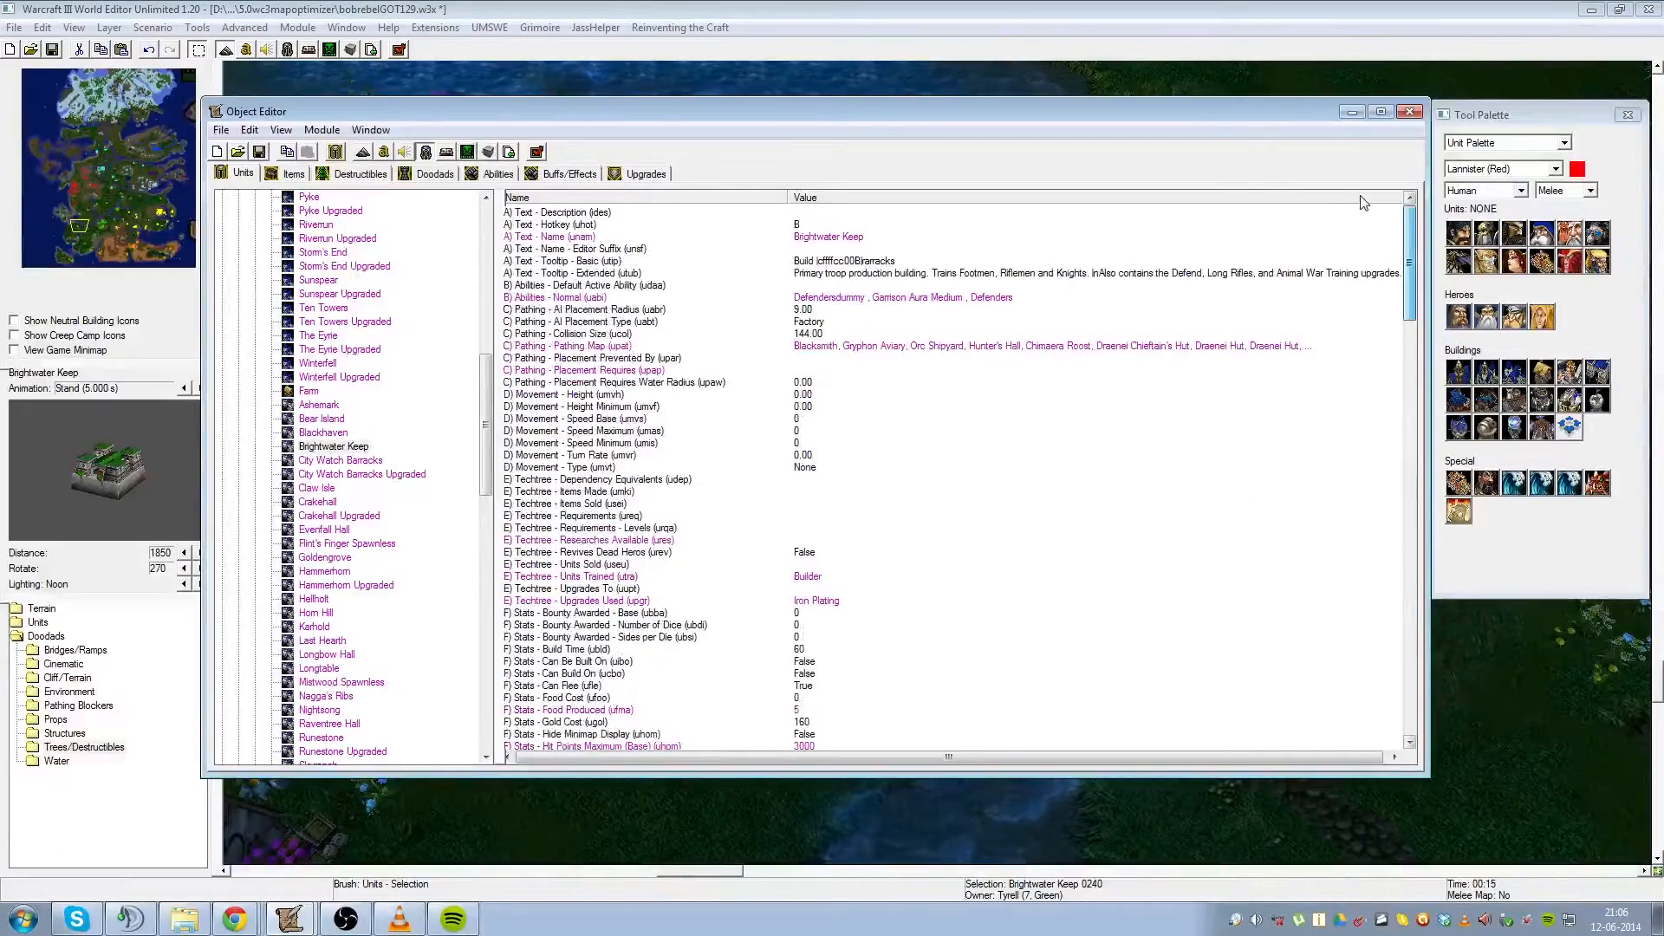
{"action": "left_click", "coordinate": [885, 347]}
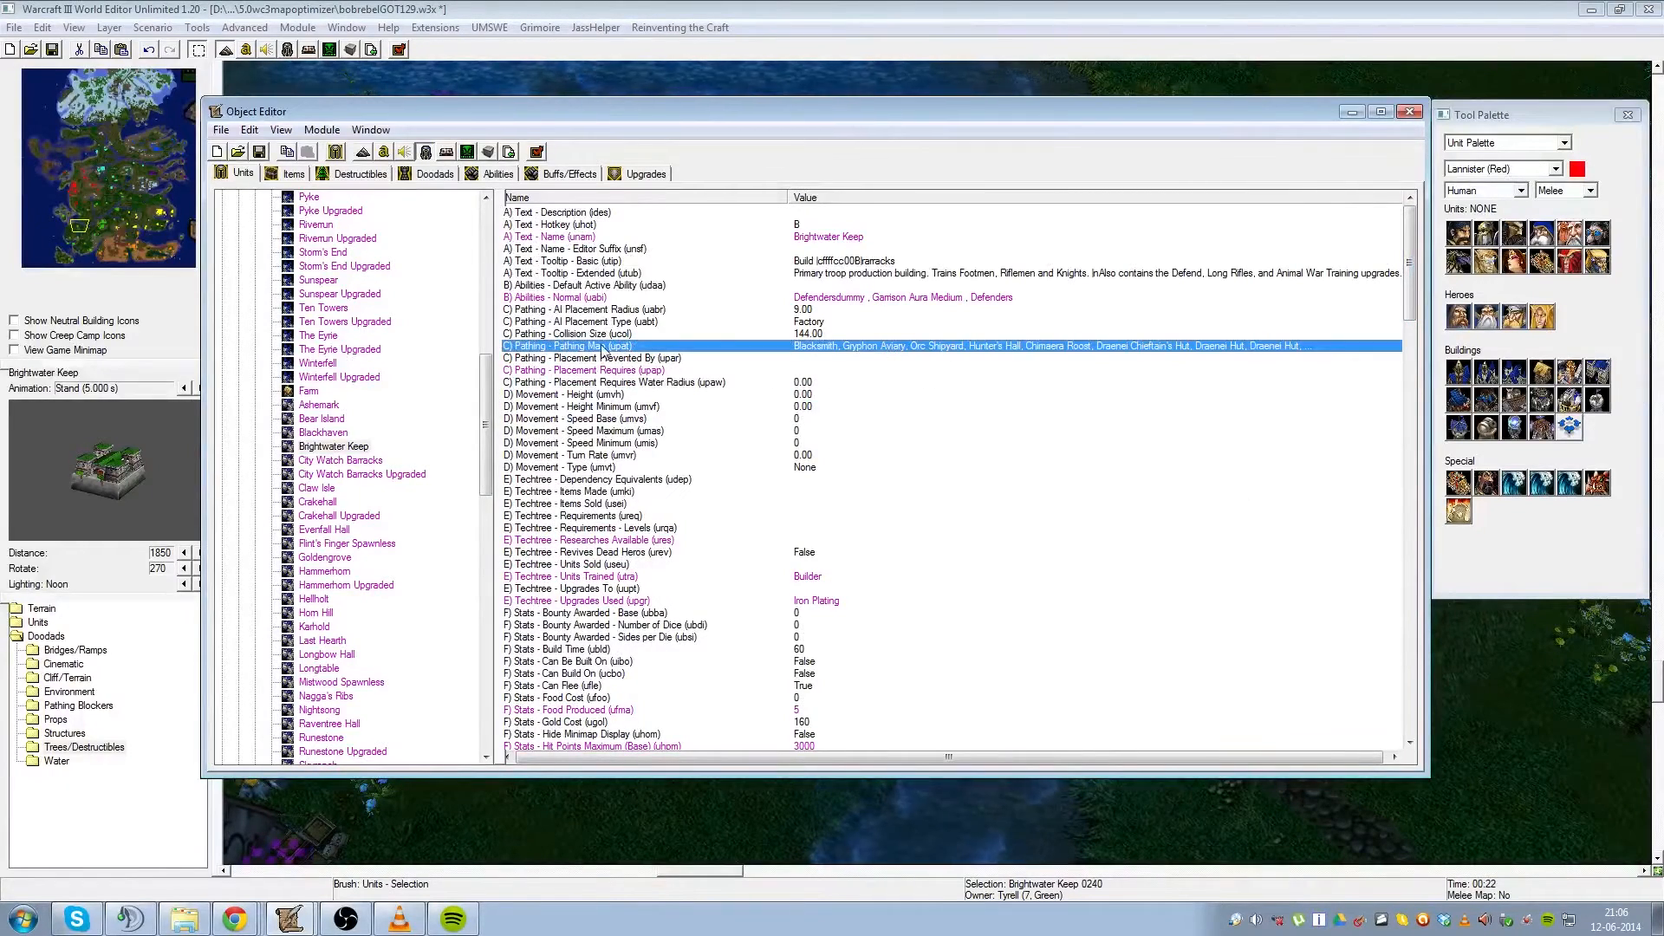
{"action": "left_click", "coordinate": [1410, 112]}
- Switch to the Doodad Palette, select the whole campsite southwest of the castle and move it toward the southern wall
{"action": "left_click", "coordinate": [950, 551]}
{"action": "right_click_drag", "start_coordinate": [950, 551], "coordinate": [1106, 509]}
{"action": "scroll", "coordinate": [1117, 523], "scroll_direction": "down", "scroll_amount": 2}
{"action": "left_click", "coordinate": [1508, 142]}
{"action": "left_click", "coordinate": [1491, 167]}
{"action": "left_click_drag", "start_coordinate": [825, 468], "coordinate": [486, 719]}
{"action": "left_click_drag", "start_coordinate": [818, 479], "coordinate": [886, 555]}
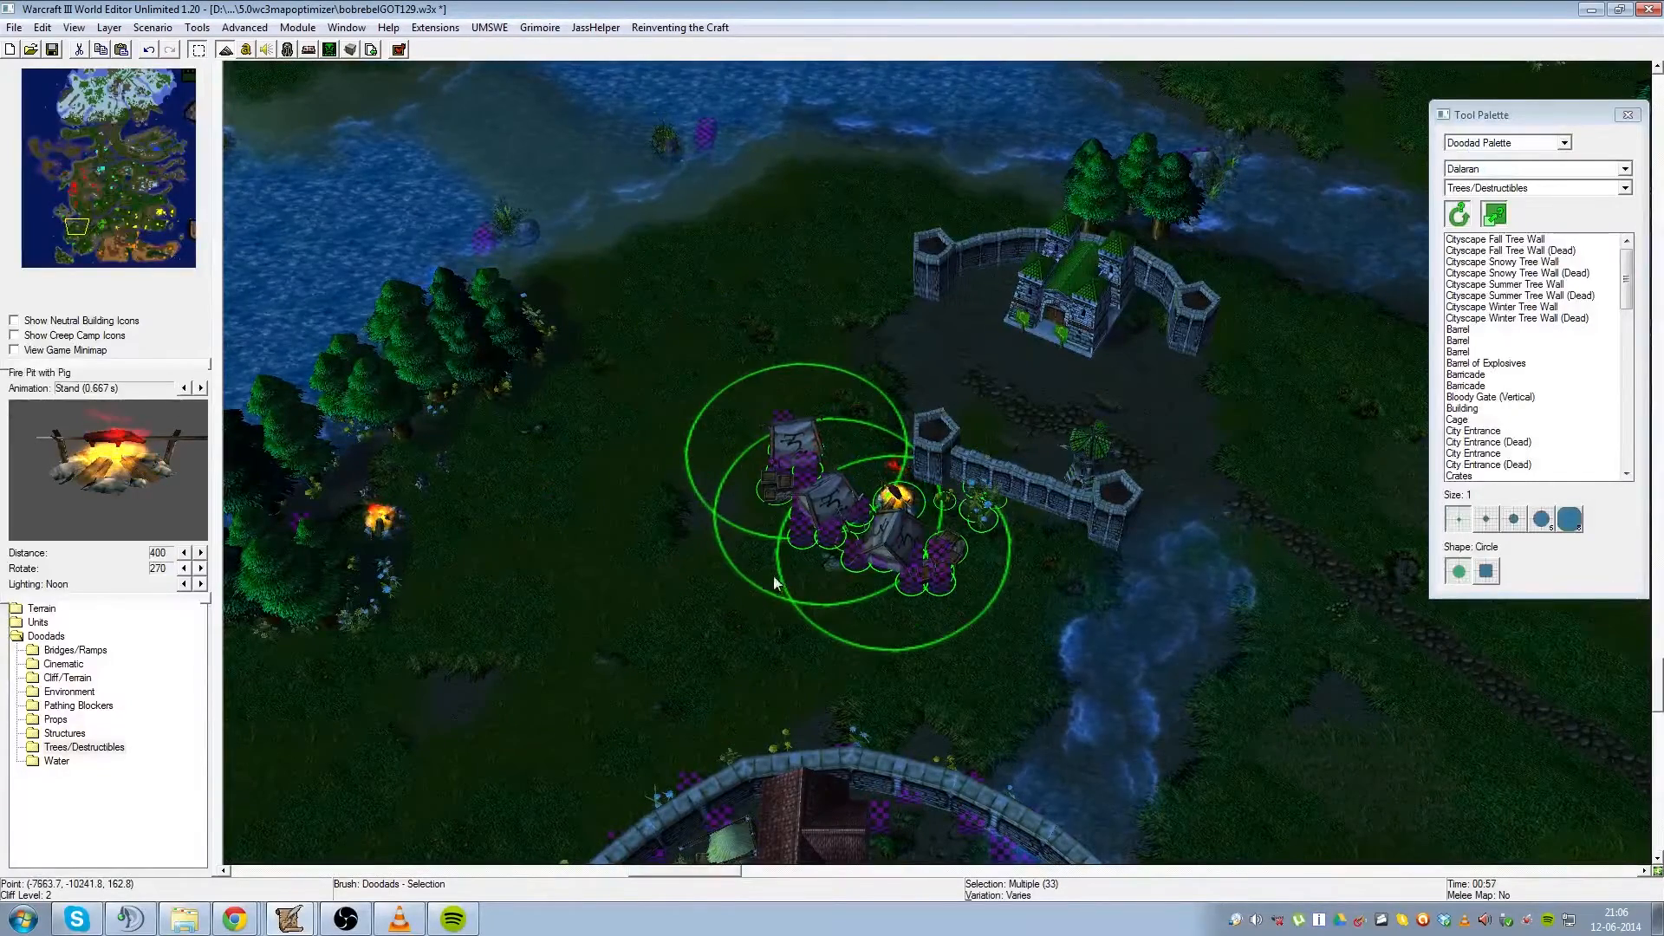
- Reposition the campsite's tents and fire pit separately from the flowers, placing them outside the southern wall's western tower
{"action": "left_click_drag", "start_coordinate": [776, 583], "coordinate": [769, 597]}
{"action": "left_click", "coordinate": [852, 530]}
{"action": "left_click_drag", "start_coordinate": [792, 574], "coordinate": [789, 574]}
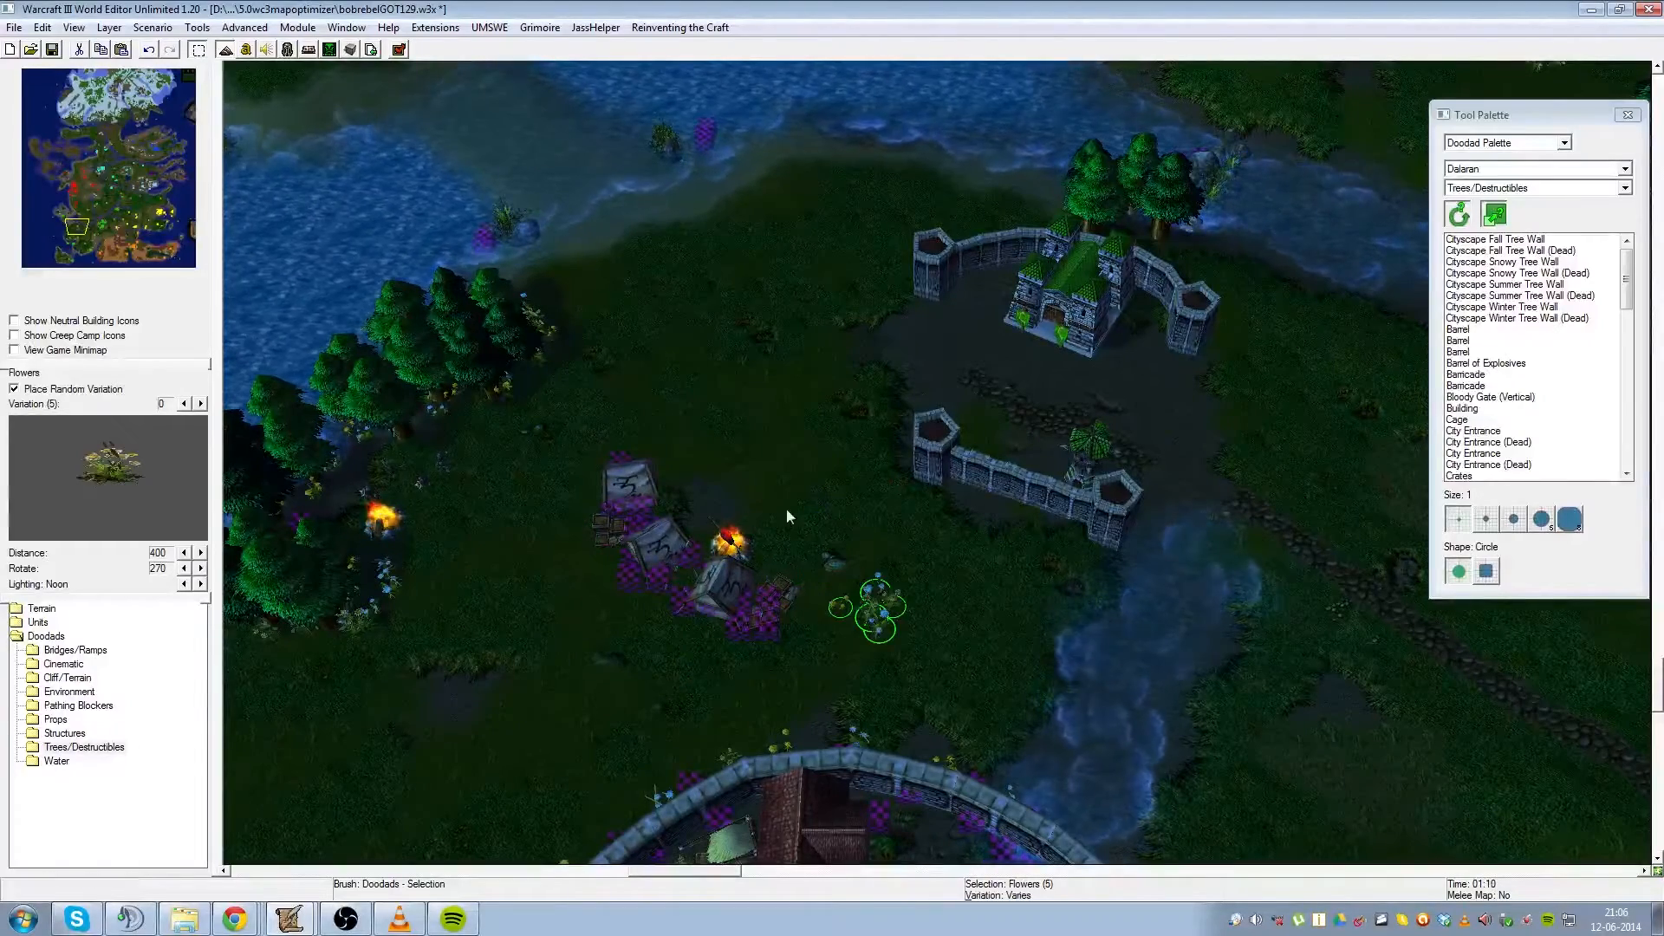
{"action": "left_click_drag", "start_coordinate": [783, 447], "coordinate": [531, 667]}
{"action": "left_click", "coordinate": [1064, 518]}
{"action": "key", "text": "Right"}
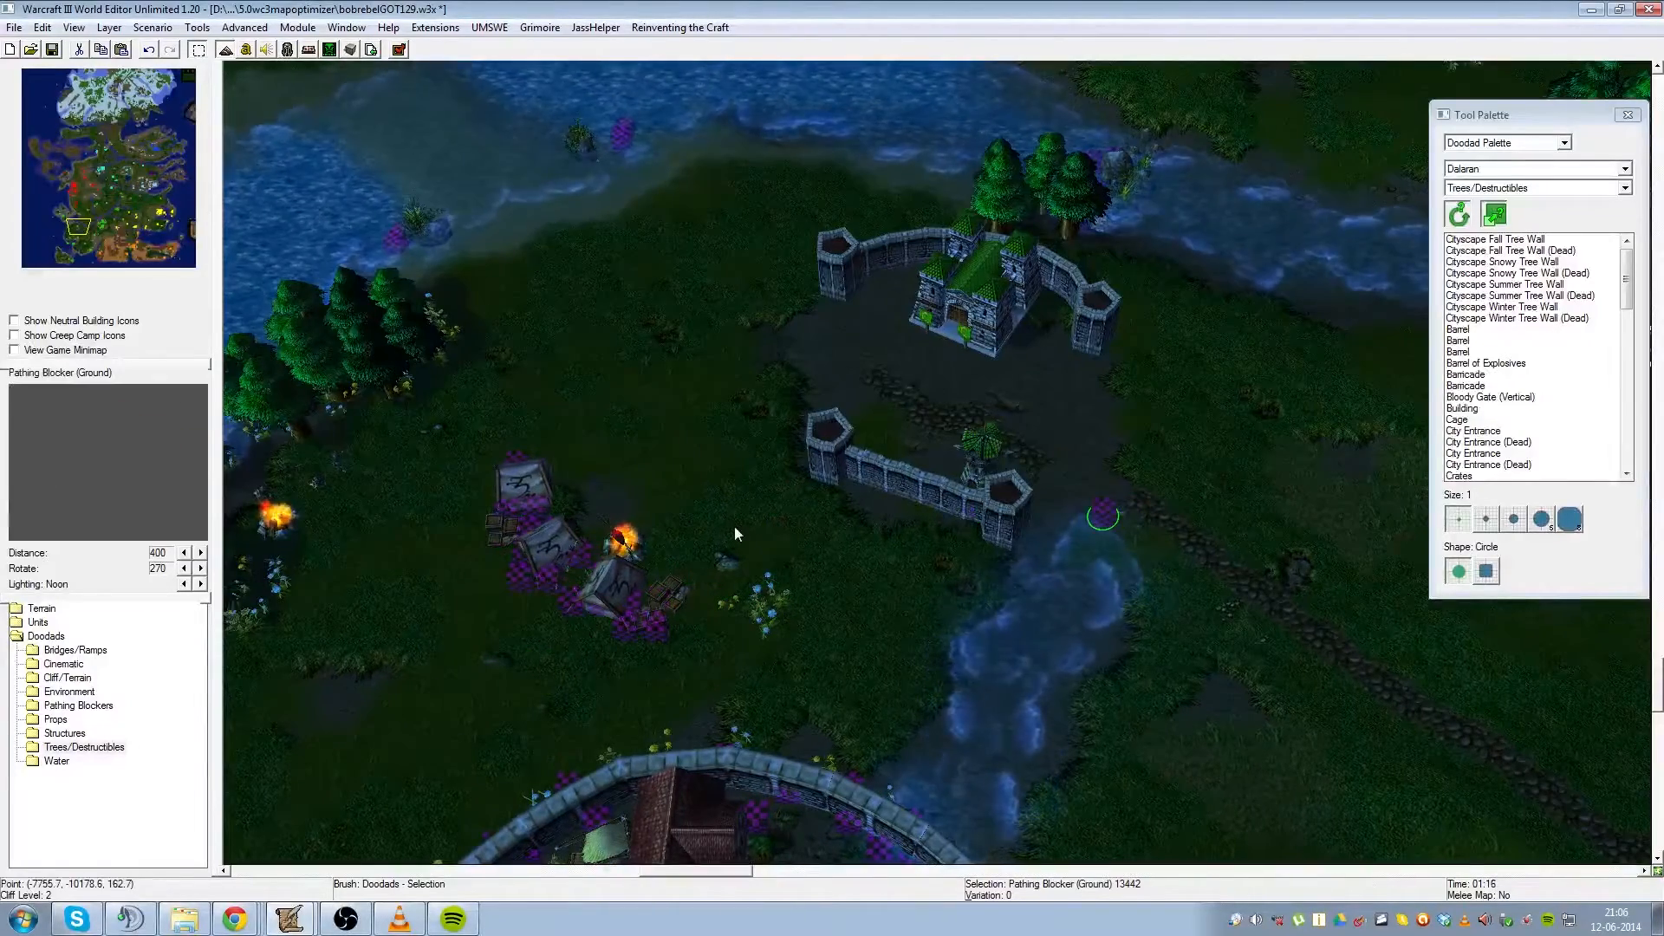
{"action": "scroll", "coordinate": [1172, 585], "scroll_direction": "up", "scroll_amount": 5}
{"action": "left_click", "coordinate": [1526, 143]}
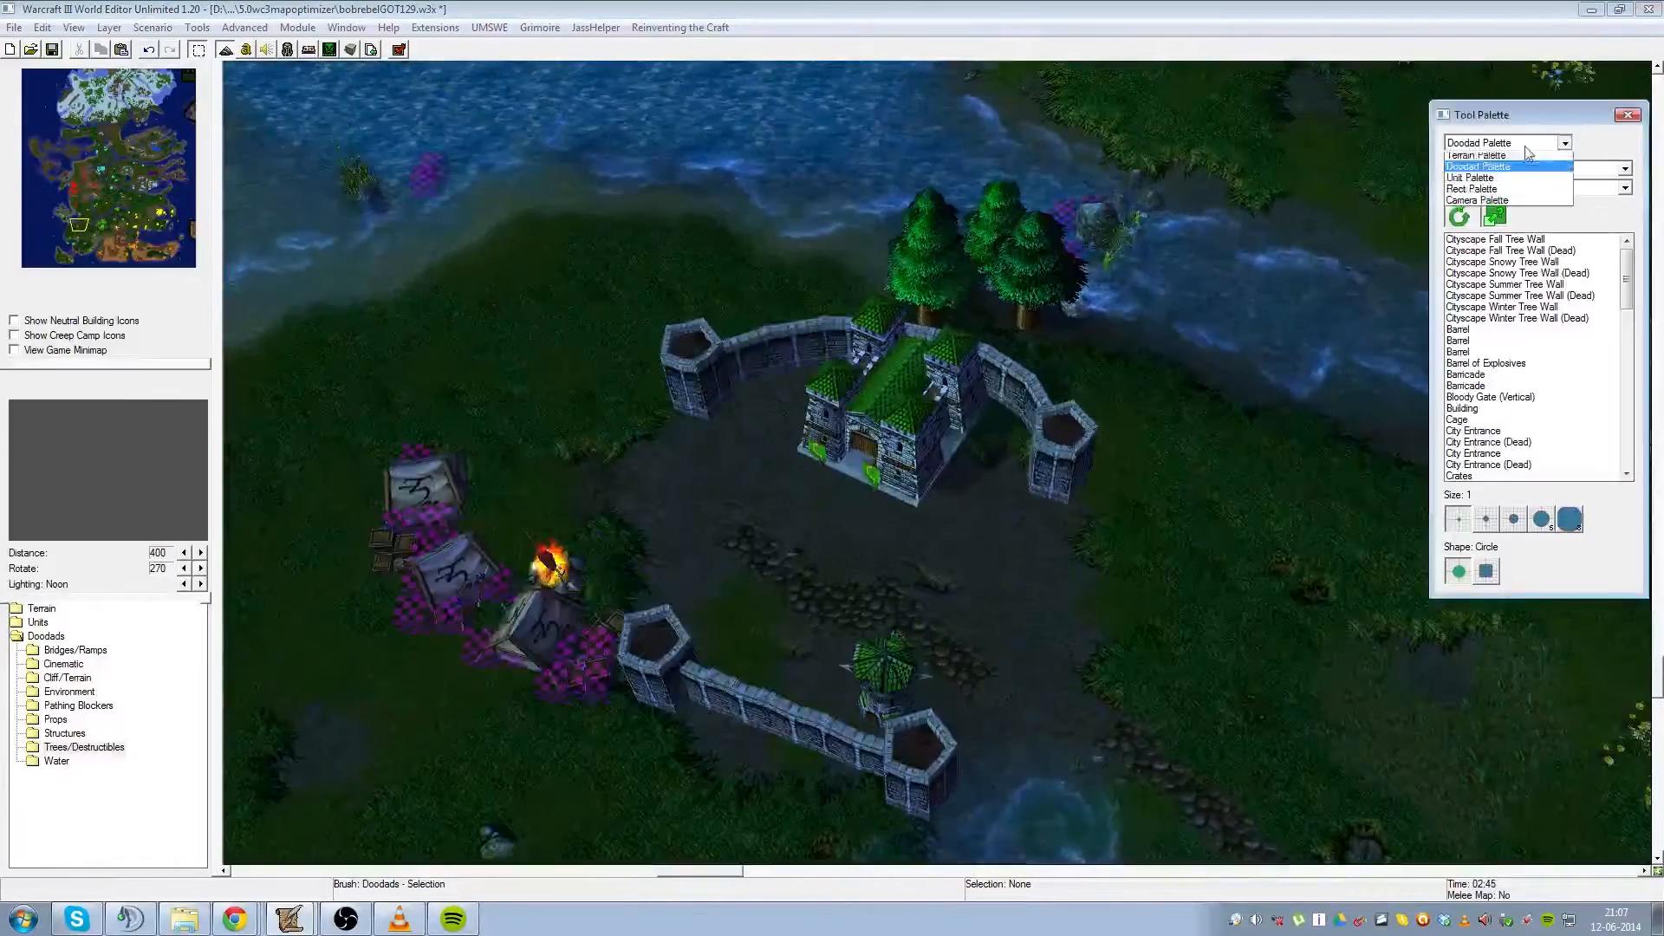
{"action": "left_click", "coordinate": [1526, 156]}
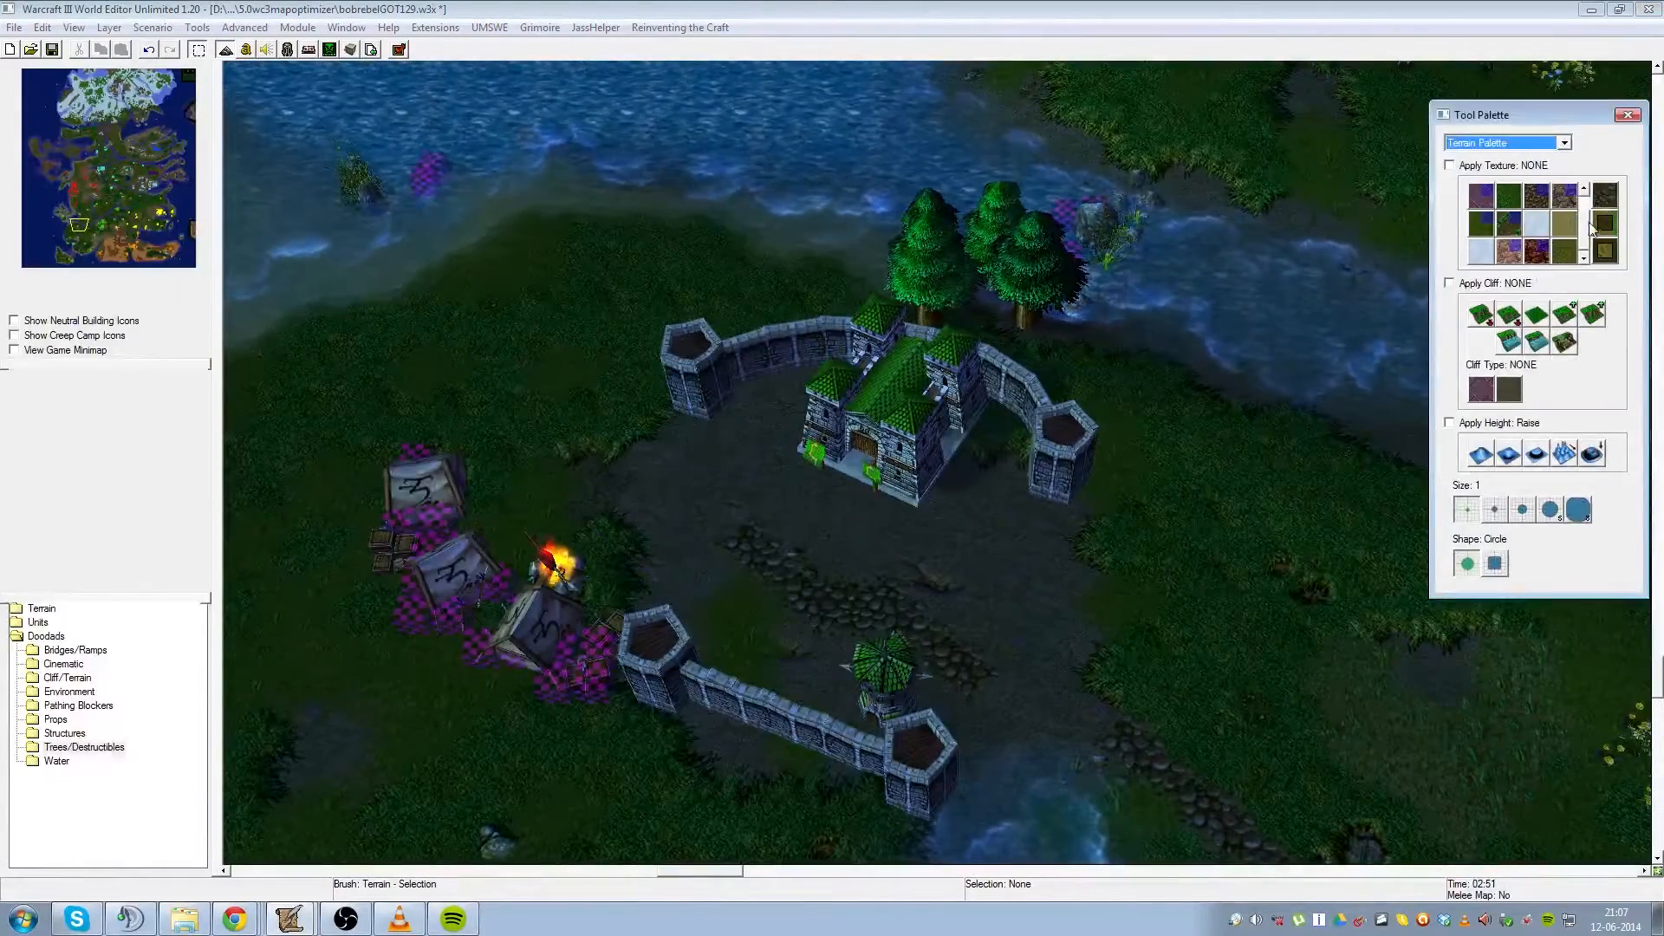
{"action": "left_click", "coordinate": [1564, 201]}
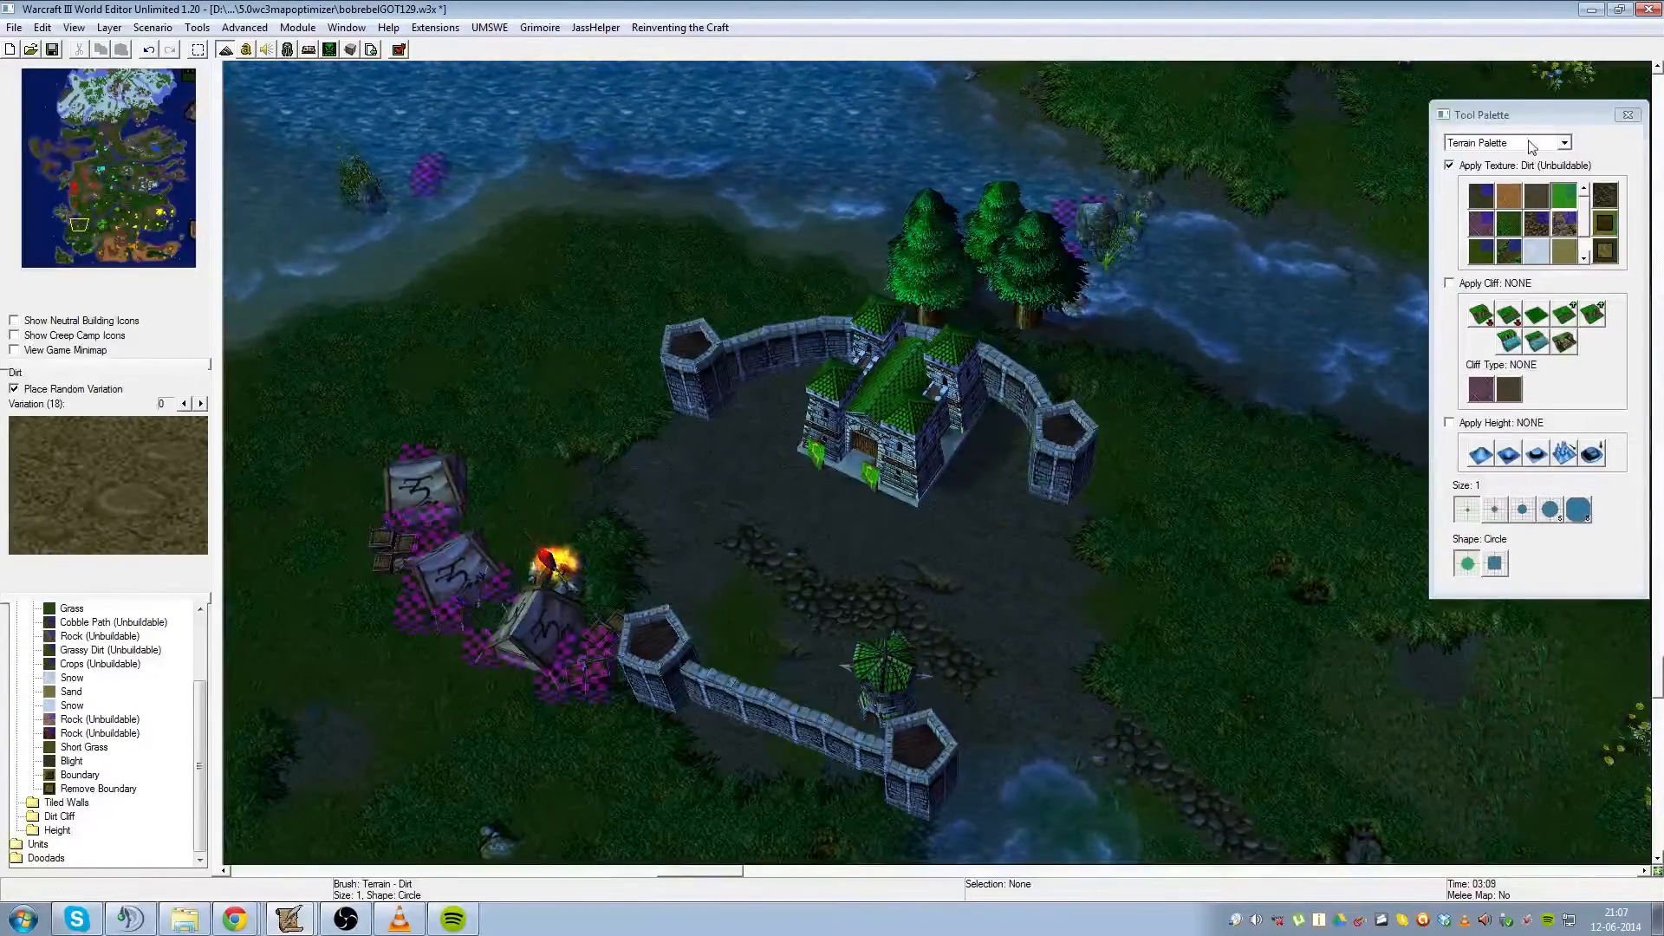
{"action": "left_click", "coordinate": [1564, 142]}
{"action": "left_click", "coordinate": [1487, 175]}
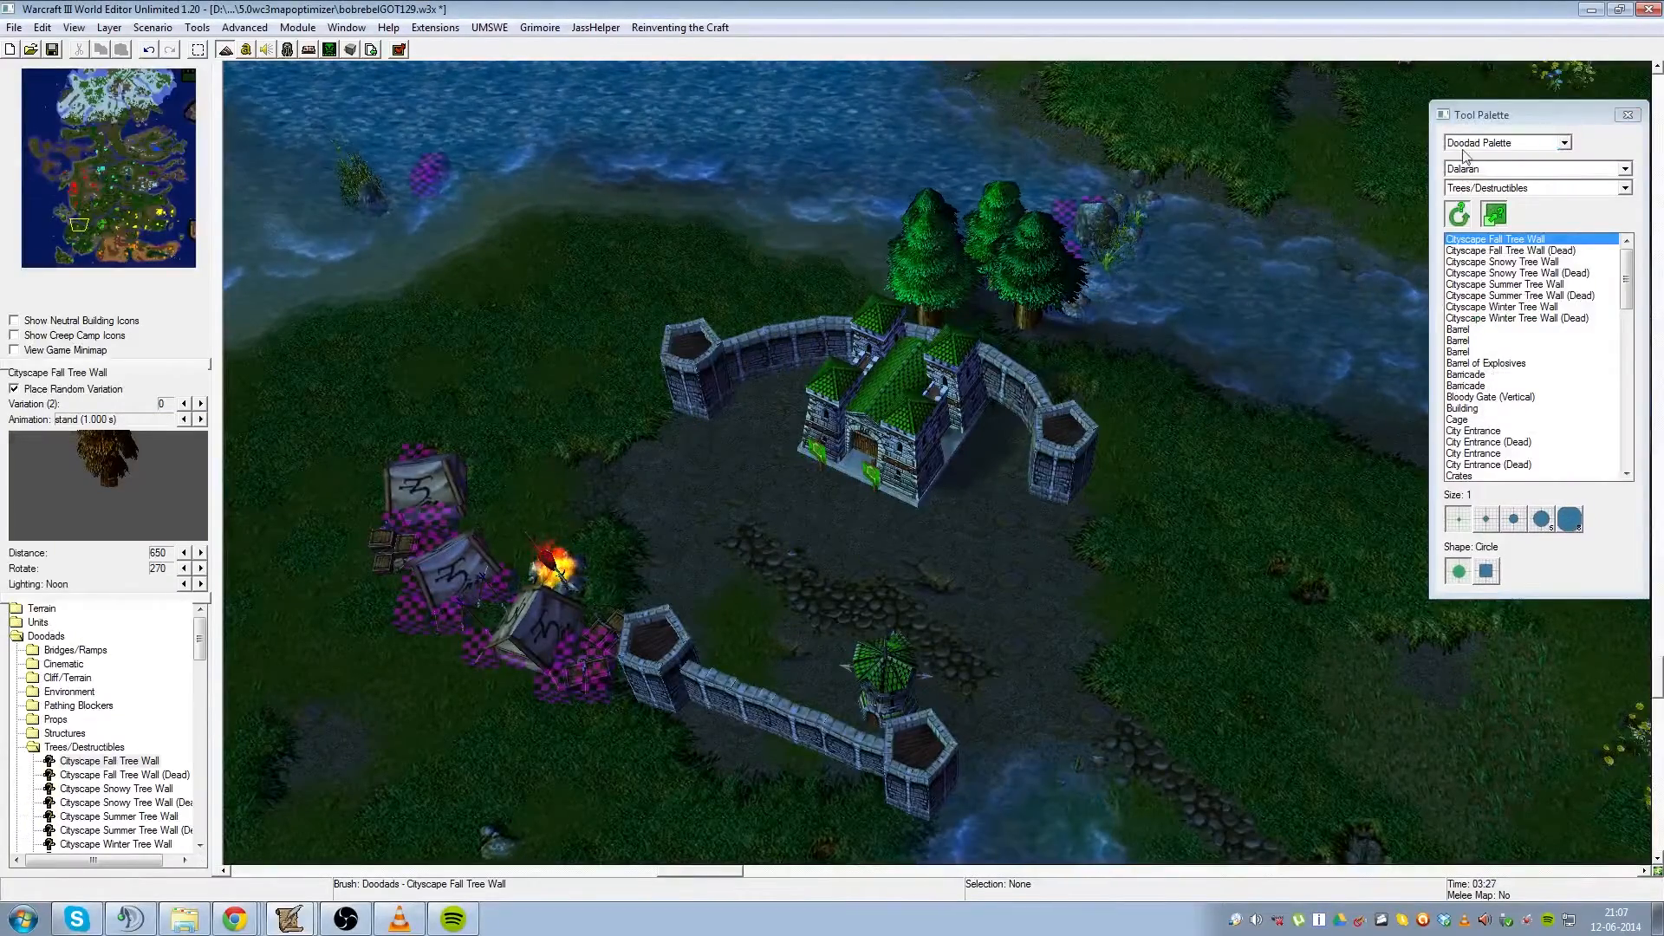
{"action": "left_click", "coordinate": [200, 51]}
- Copy the Gilneashouse from the red keep's village to the north and paste it in the ring, west of Brightwater Keep
{"action": "left_click_drag", "start_coordinate": [78, 192], "coordinate": [78, 232]}
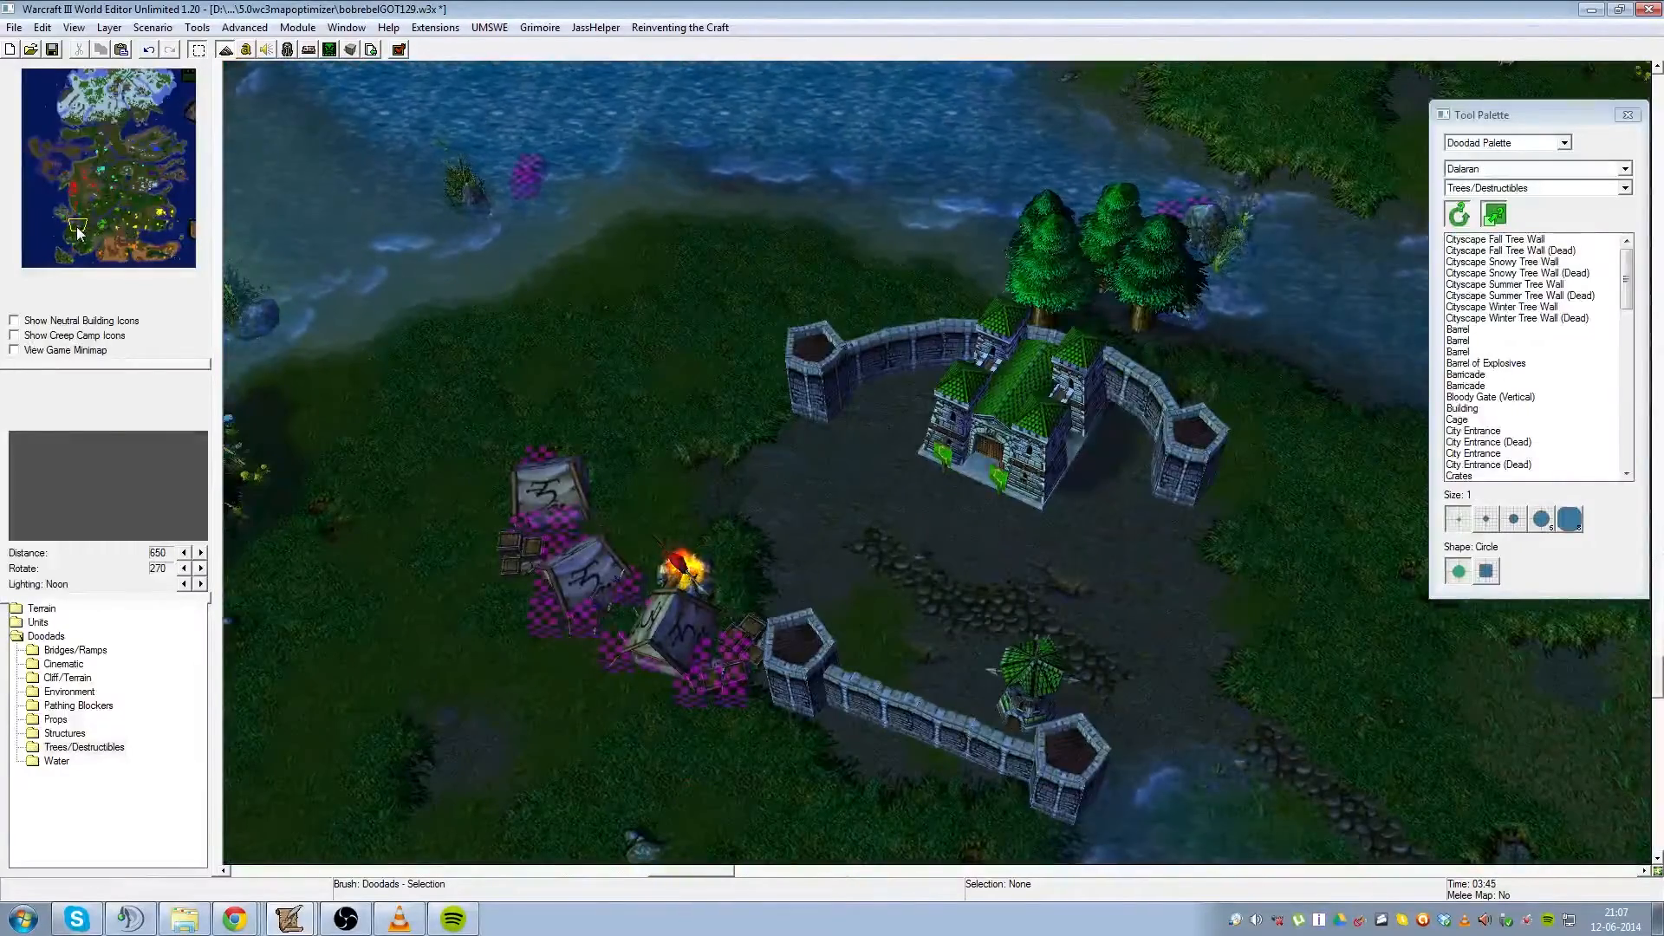
{"action": "left_click_drag", "start_coordinate": [78, 232], "coordinate": [79, 213]}
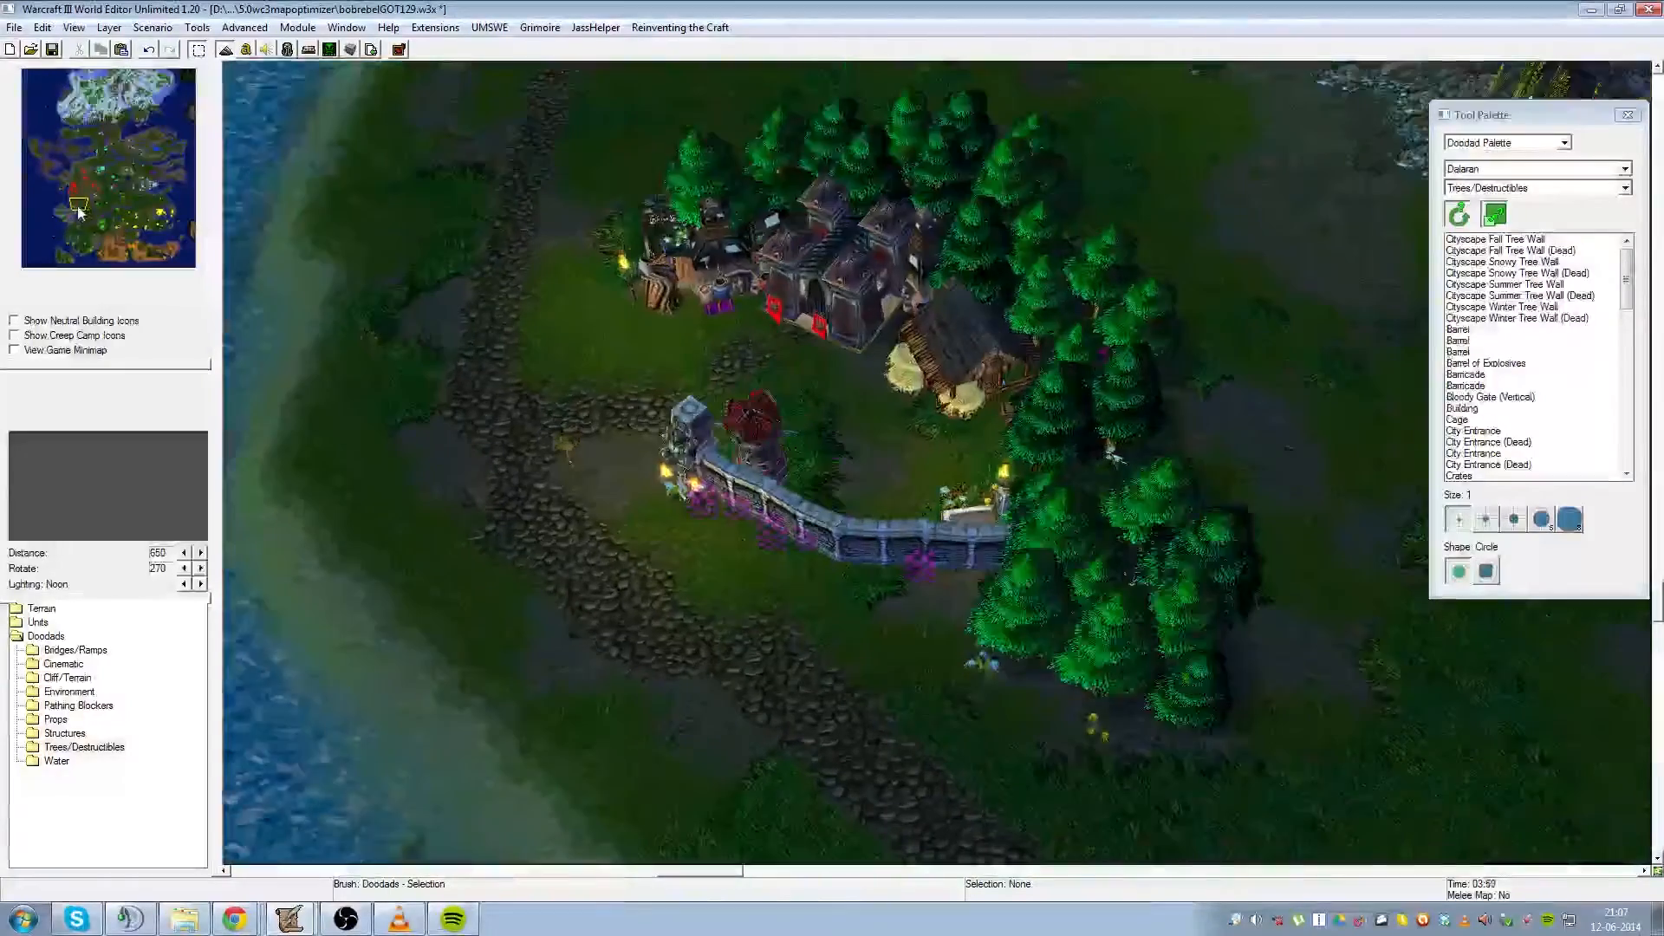
{"action": "left_click", "coordinate": [919, 403]}
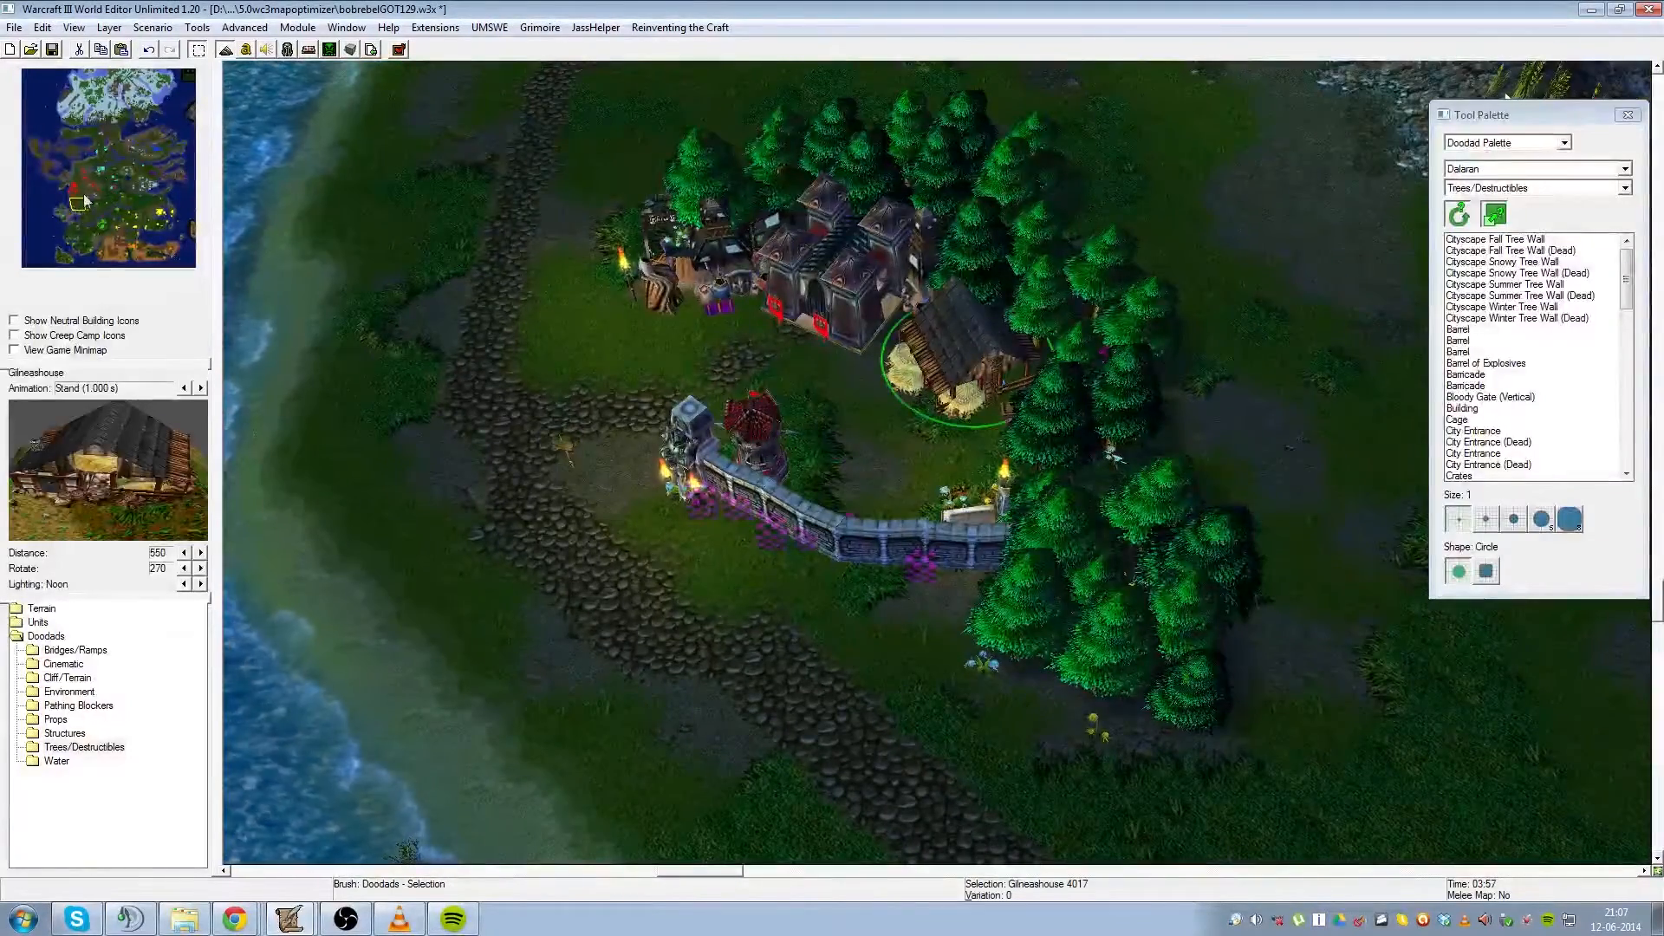
{"action": "scroll", "coordinate": [913, 417], "scroll_direction": "up", "scroll_amount": 1}
{"action": "left_click", "coordinate": [79, 229]}
{"action": "left_click_drag", "start_coordinate": [79, 226], "coordinate": [78, 228]}
{"action": "key", "text": "ctrl+v"}
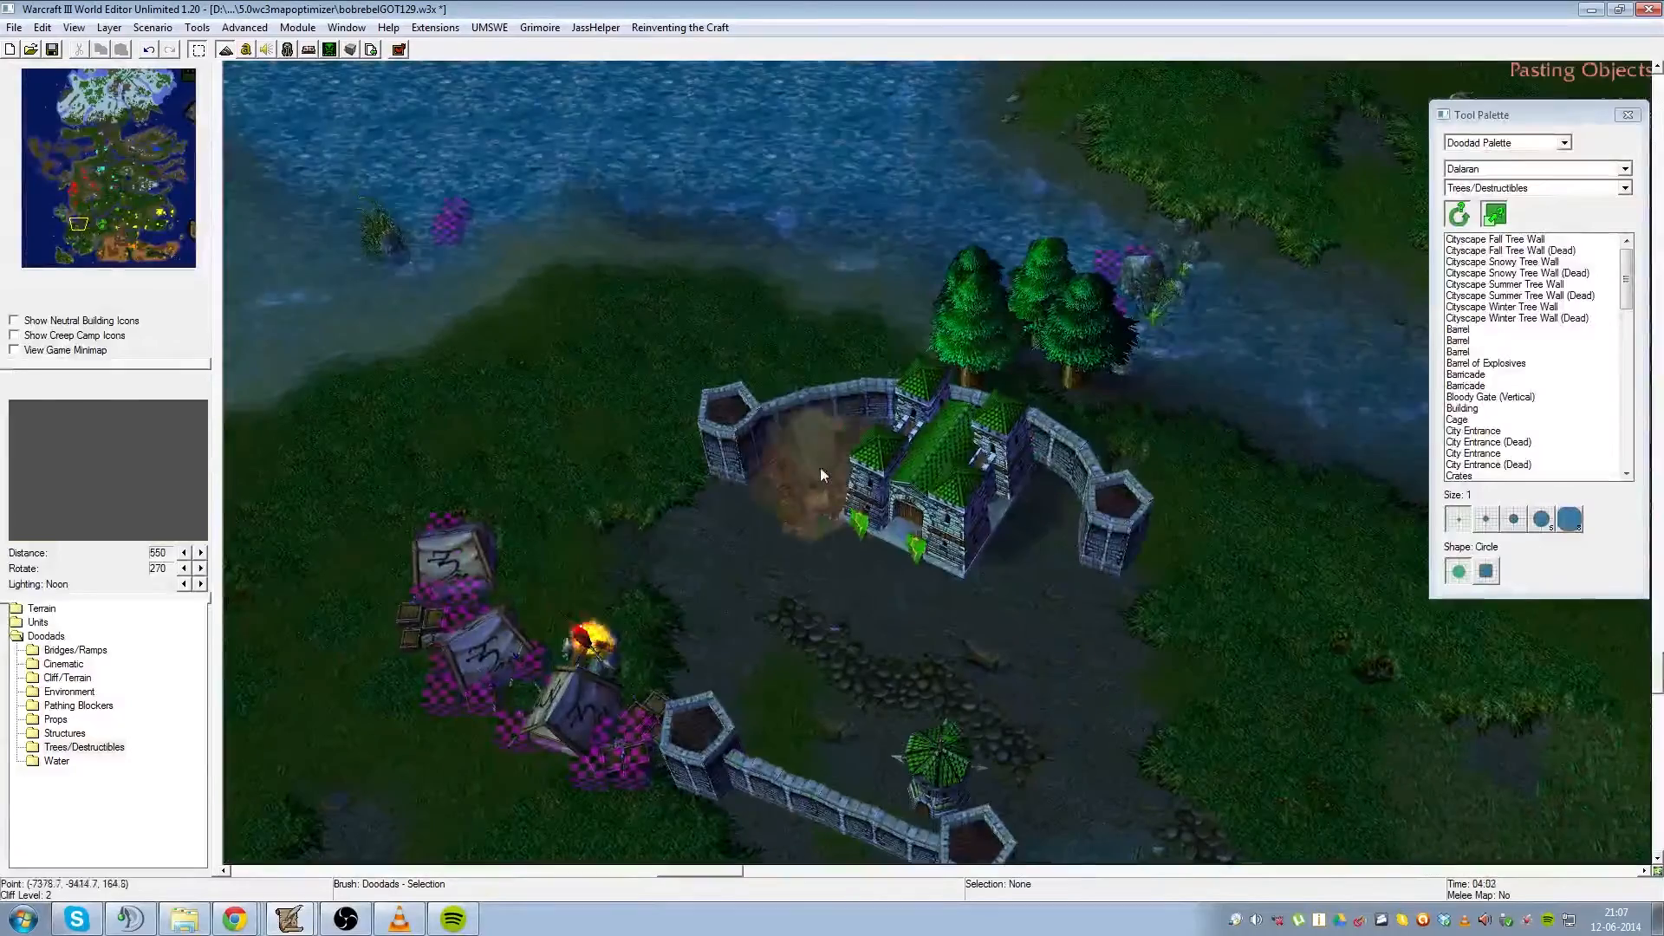
{"action": "left_click", "coordinate": [818, 469]}
- Move the pasted Gilneashouse to the eastern side of the keep and shrink it by six increments
{"action": "left_click_drag", "start_coordinate": [902, 604], "coordinate": [1037, 528], "text": "ctrl"}
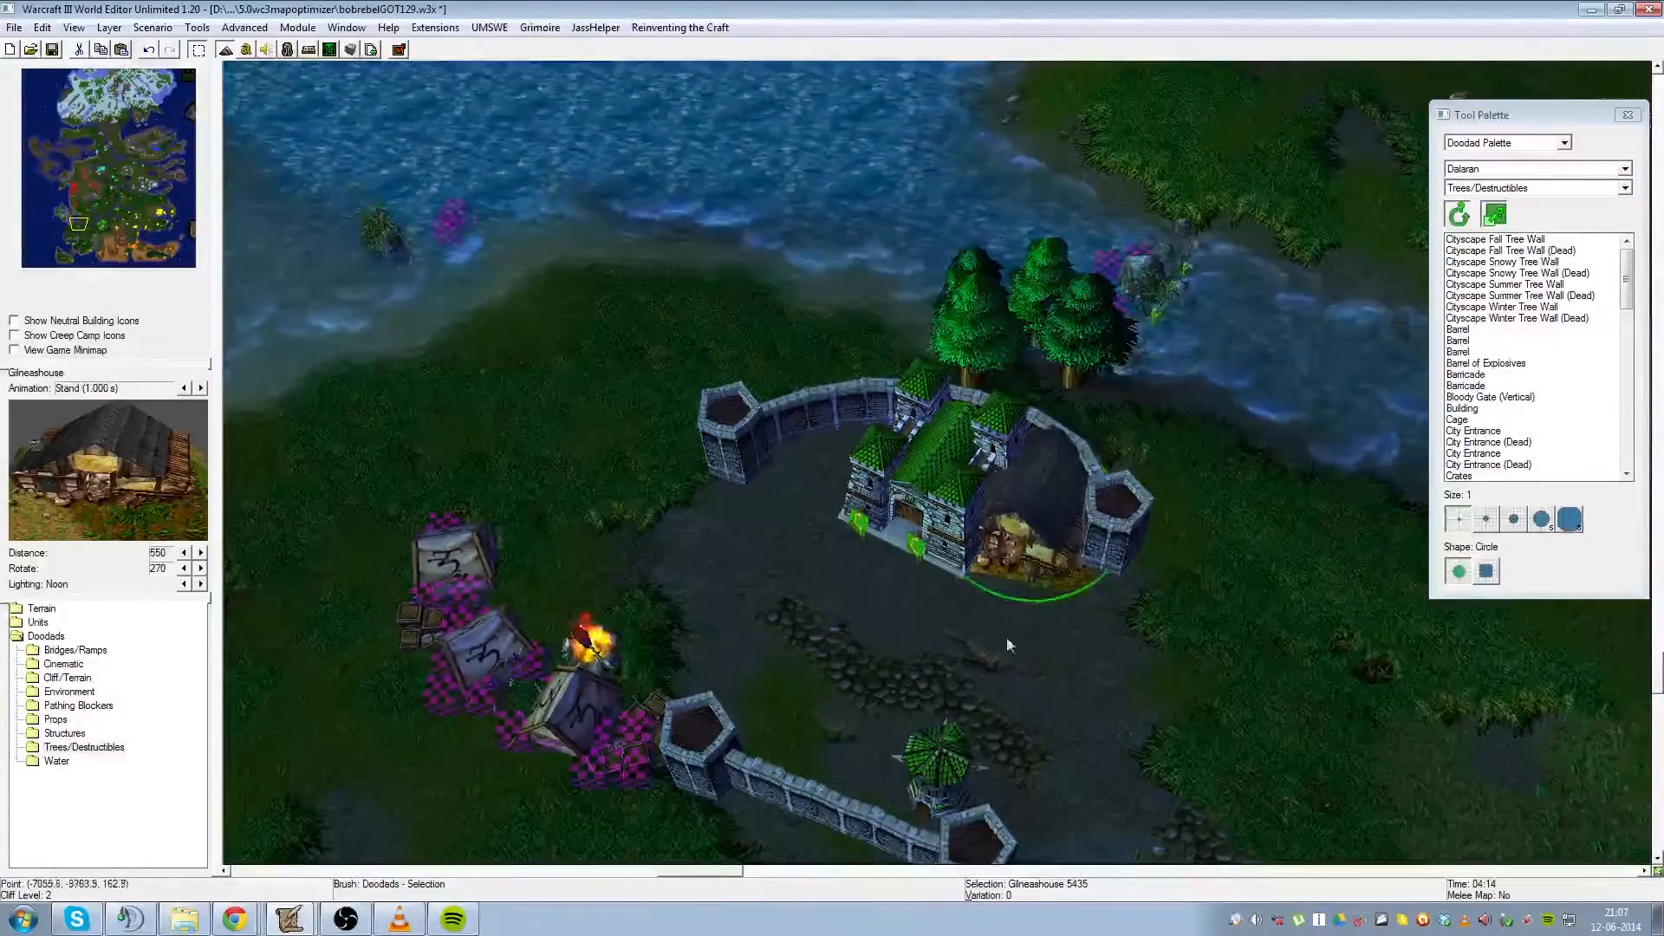
{"action": "key", "text": "ctrl+z"}
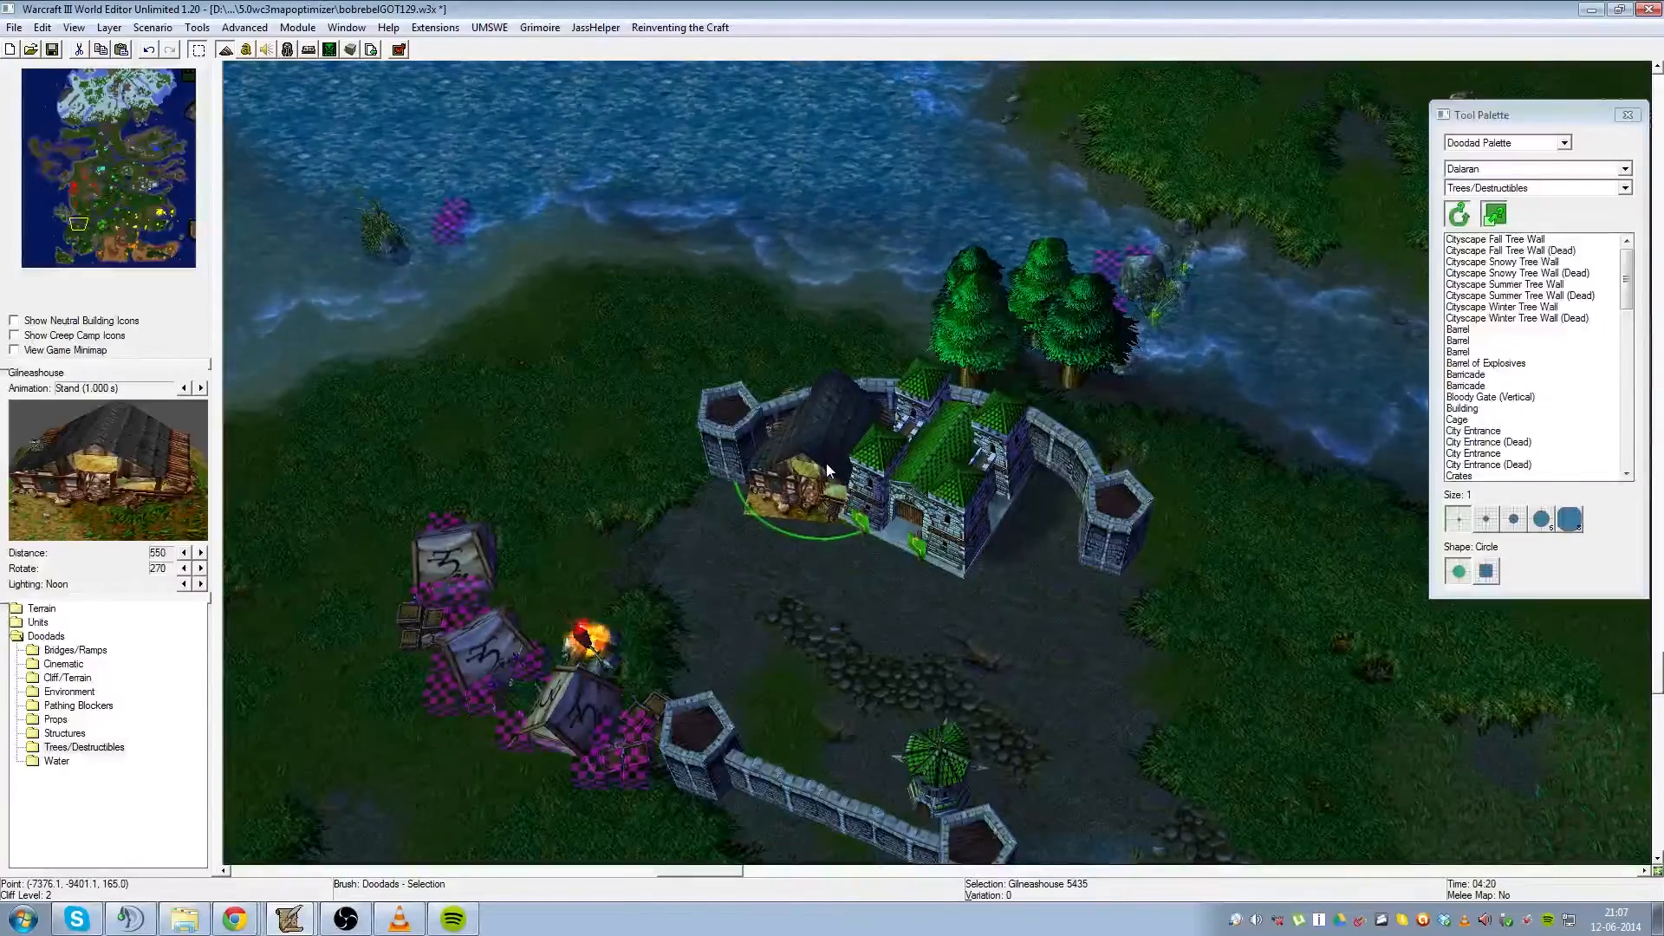
{"action": "left_click_drag", "start_coordinate": [825, 463], "coordinate": [1017, 537]}
{"action": "key", "text": "KP_Subtract"}
{"action": "key", "text": "KP_Subtract"}
{"action": "key", "text": "KP_Subtract"}
{"action": "key", "text": "KP_Subtract"}
{"action": "key", "text": "KP_Subtract"}
{"action": "key", "text": "KP_Subtract"}
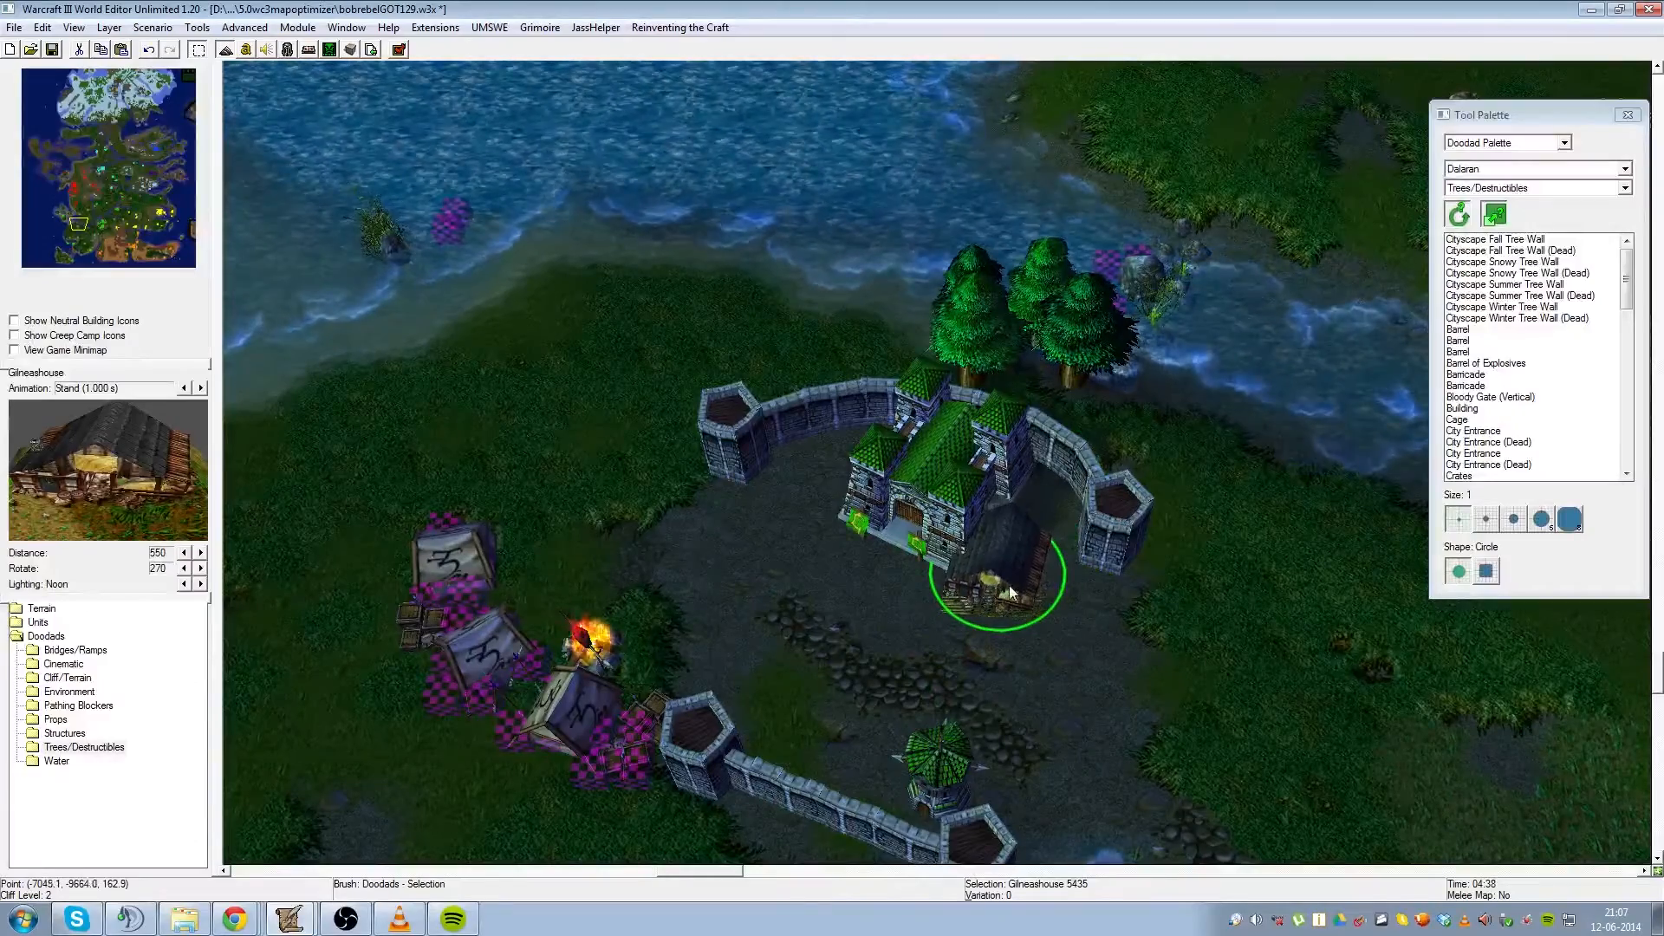
- Fit the Gilneashouse between the keep and the eastern tower, and lower it two increments into the ground
{"action": "scroll", "coordinate": [1099, 569], "scroll_direction": "up", "scroll_amount": 5}
{"action": "scroll", "coordinate": [1099, 568], "scroll_direction": "up", "scroll_amount": 1}
{"action": "left_click_drag", "start_coordinate": [1097, 571], "coordinate": [1063, 565]}
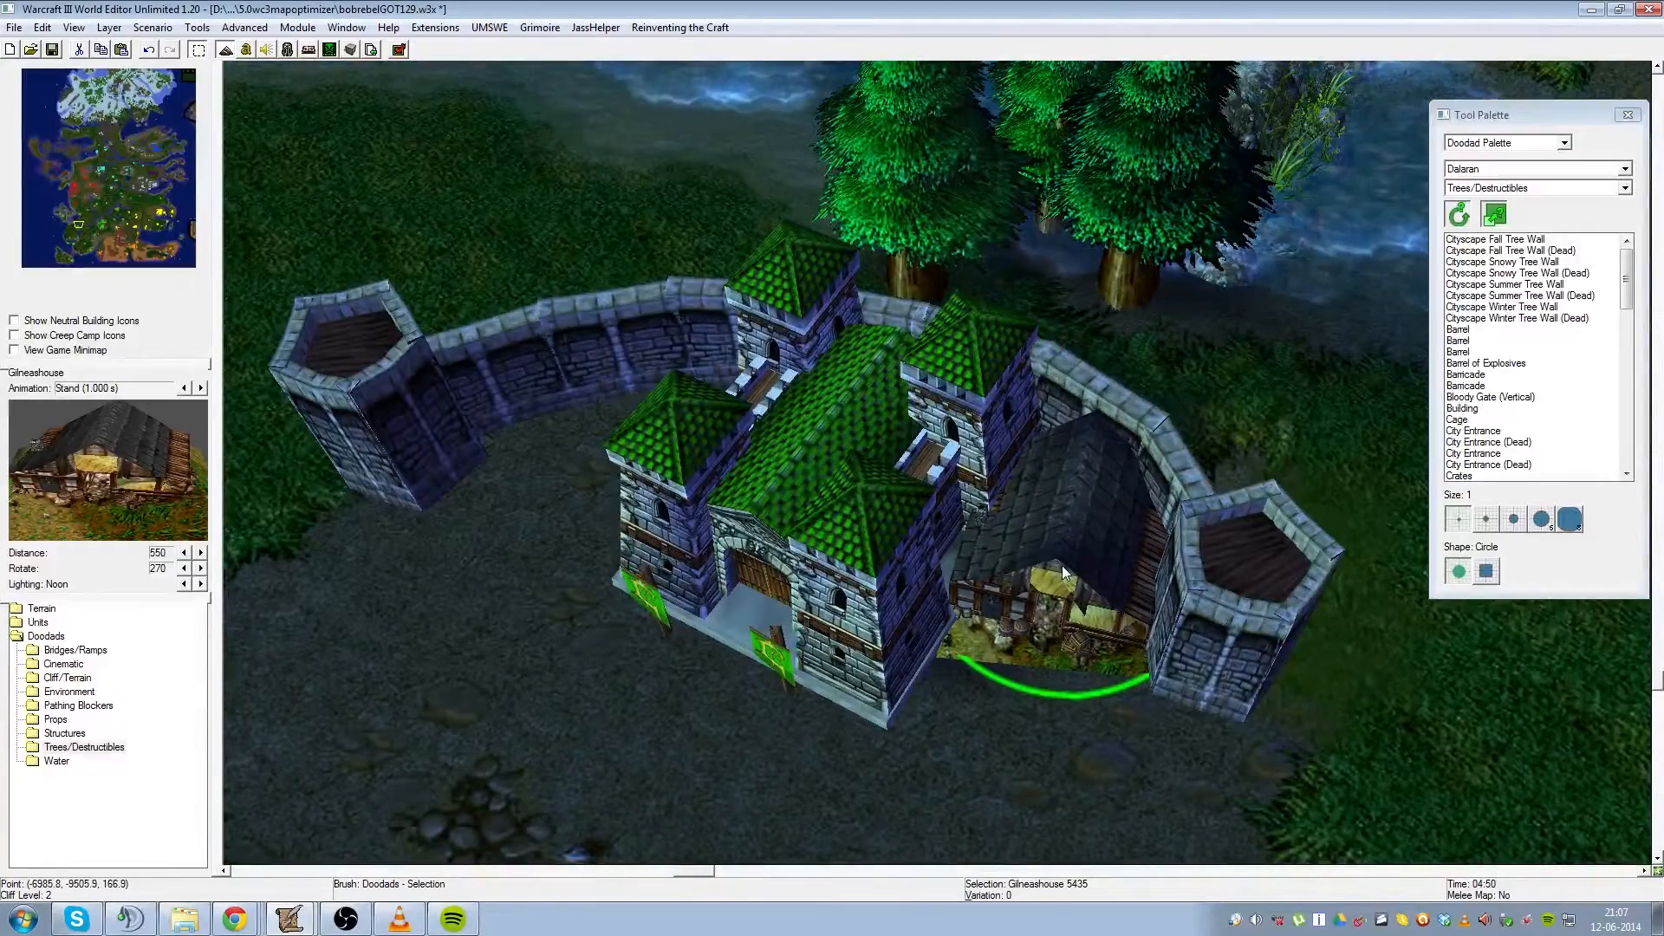
{"action": "left_click", "coordinate": [1051, 634]}
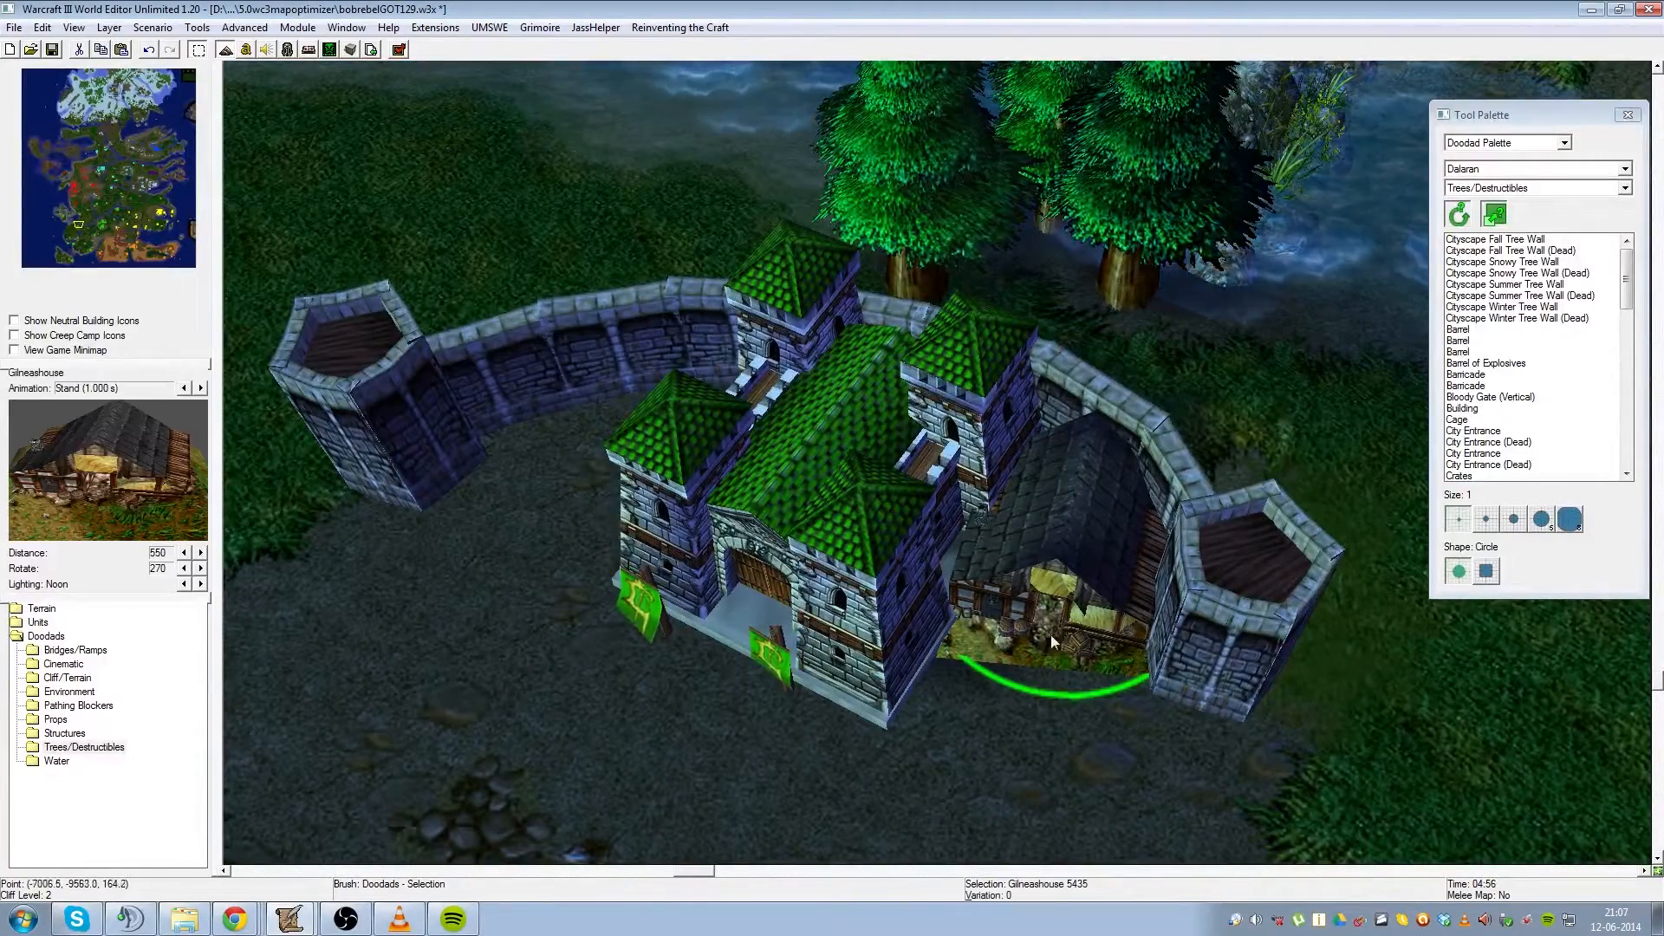
{"action": "key", "text": "ctrl+Page_Down"}
{"action": "key", "text": "ctrl+Page_Down"}
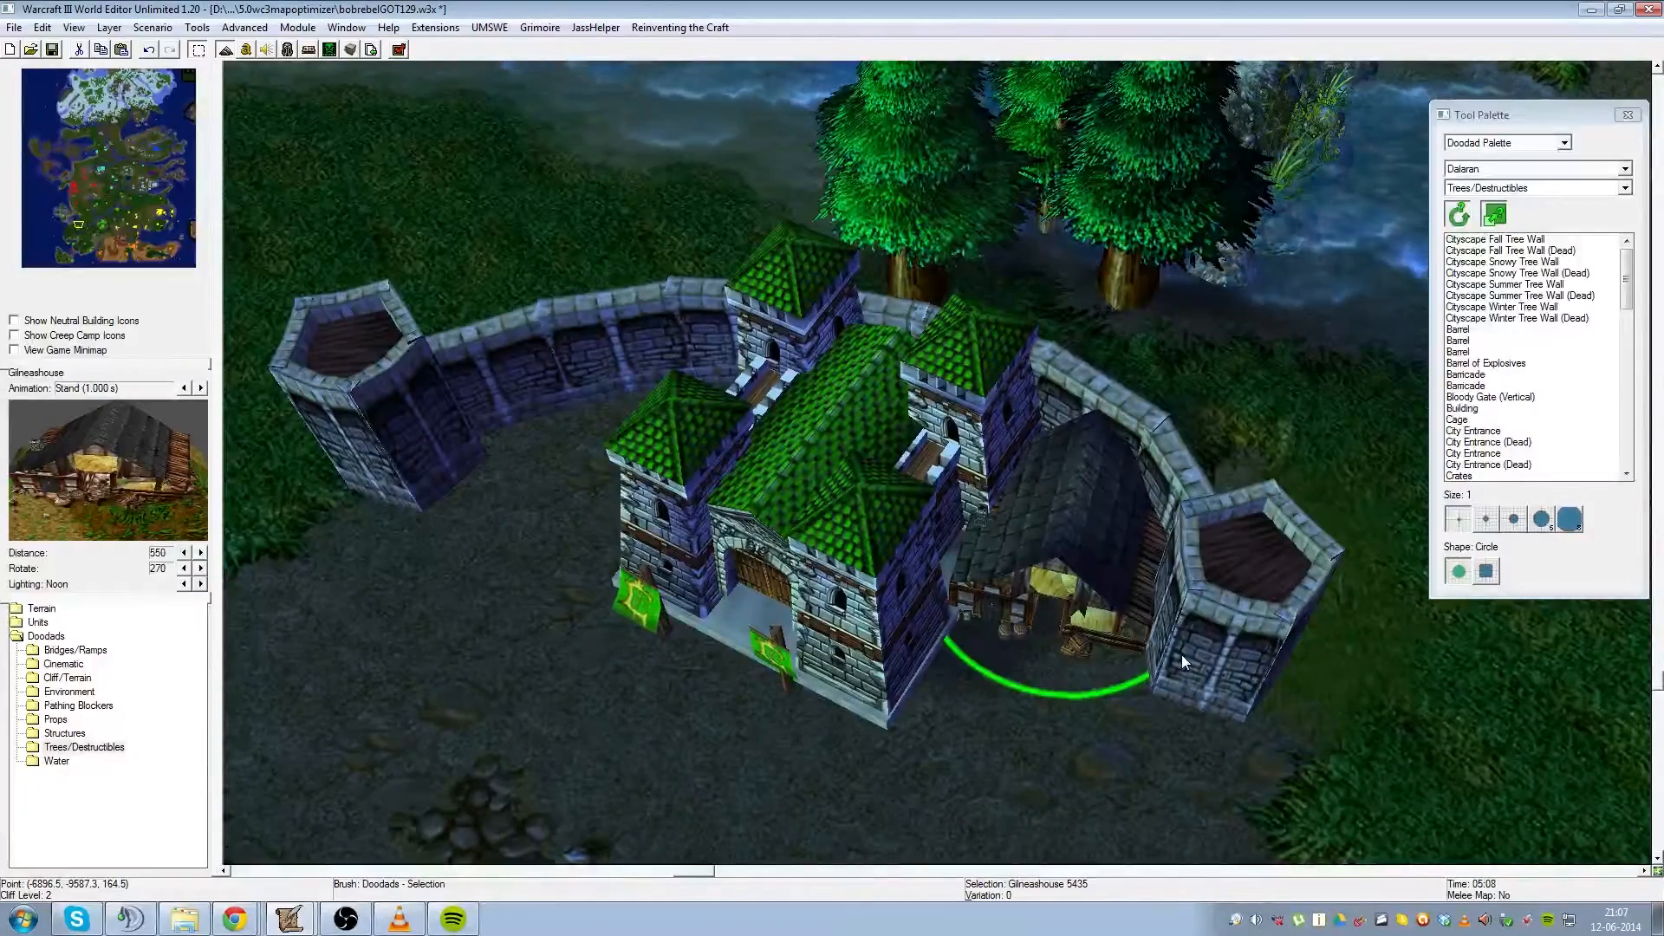
{"action": "left_click", "coordinate": [1236, 409]}
- Copy a Hay Clump from the haystacks beside the small stone tower in the cobbled town to the north
{"action": "right_click_drag", "start_coordinate": [1236, 409], "coordinate": [1206, 437]}
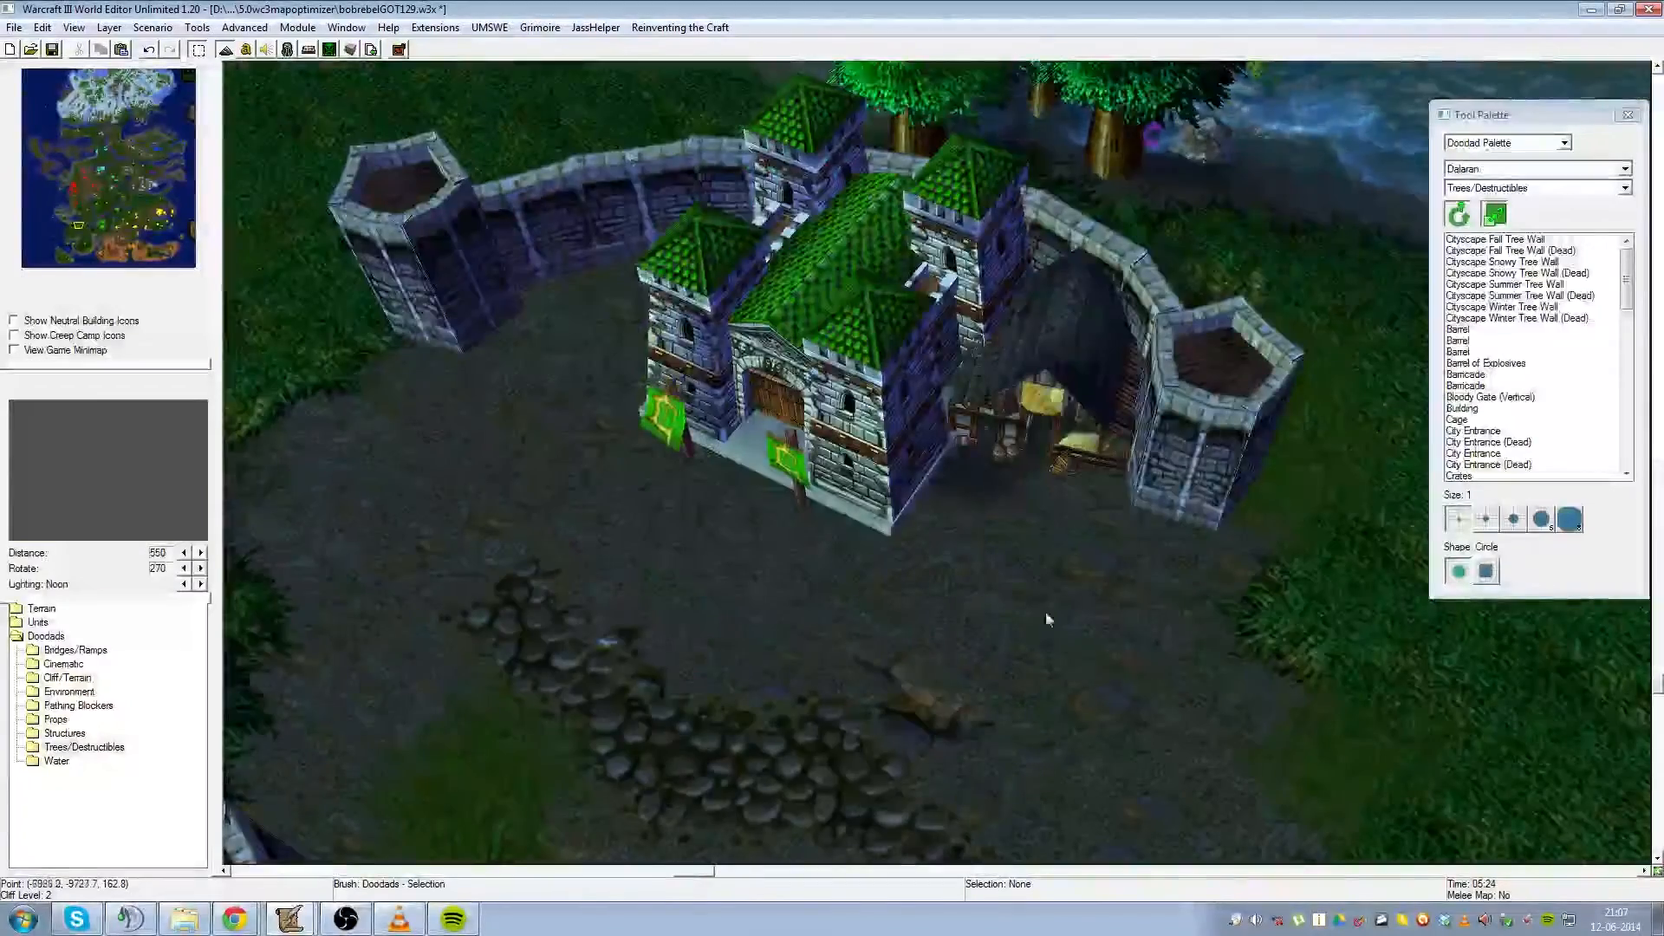
{"action": "scroll", "coordinate": [1047, 607], "scroll_direction": "down", "scroll_amount": 3}
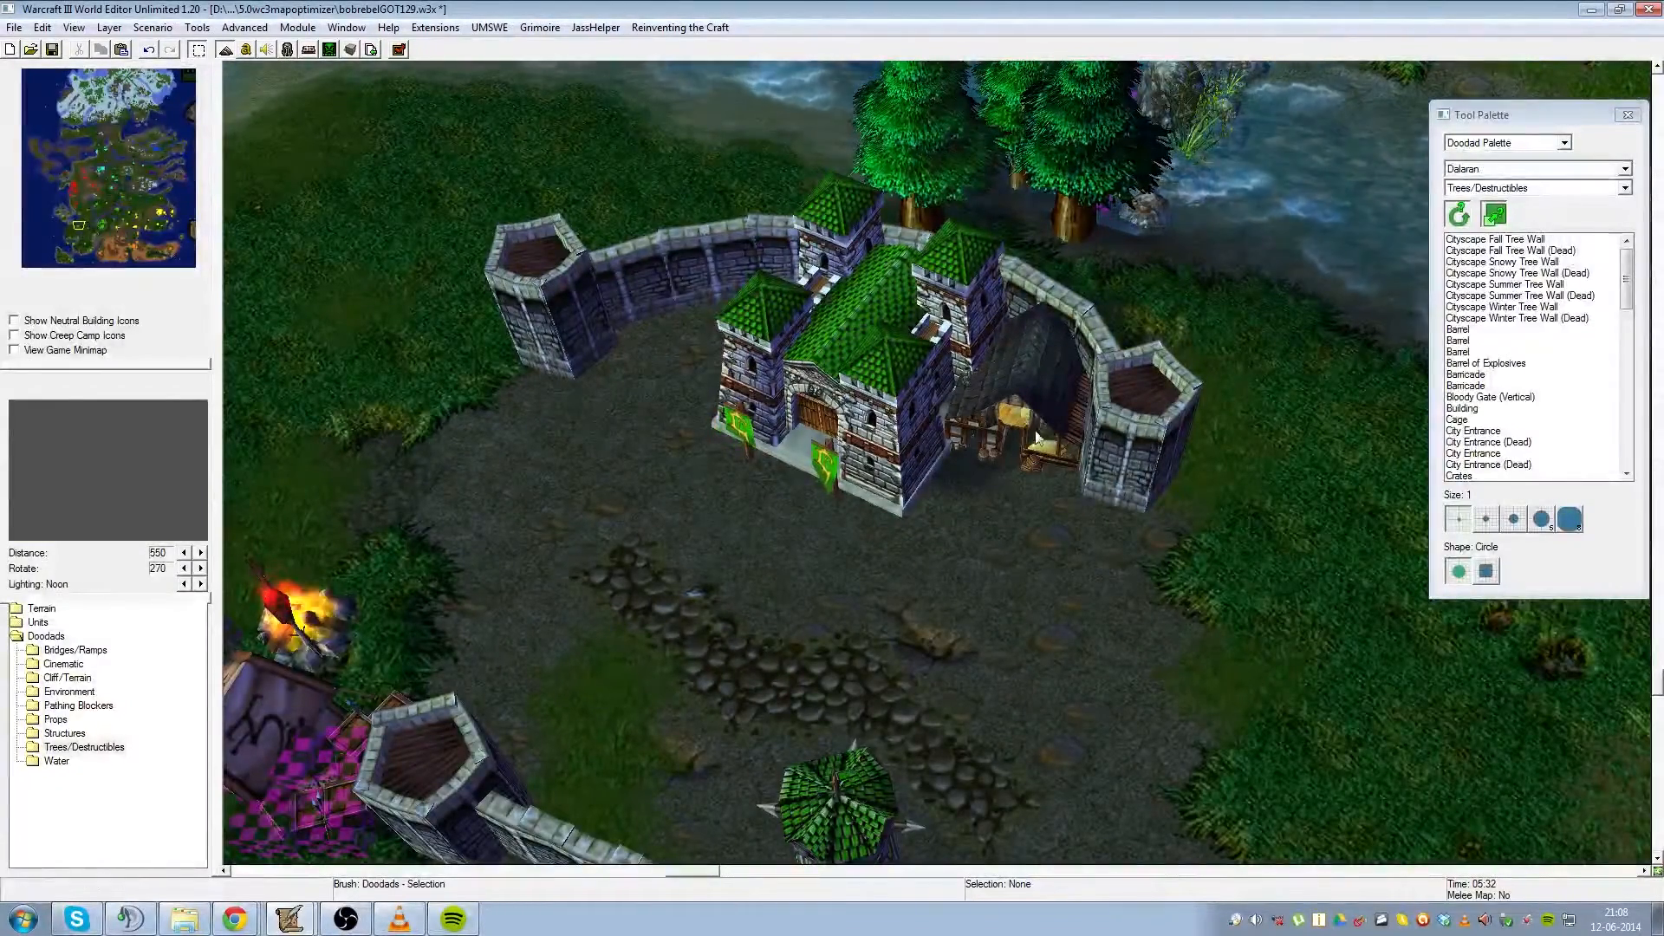
{"action": "left_click_drag", "start_coordinate": [103, 177], "coordinate": [116, 94]}
{"action": "left_click", "coordinate": [586, 250]}
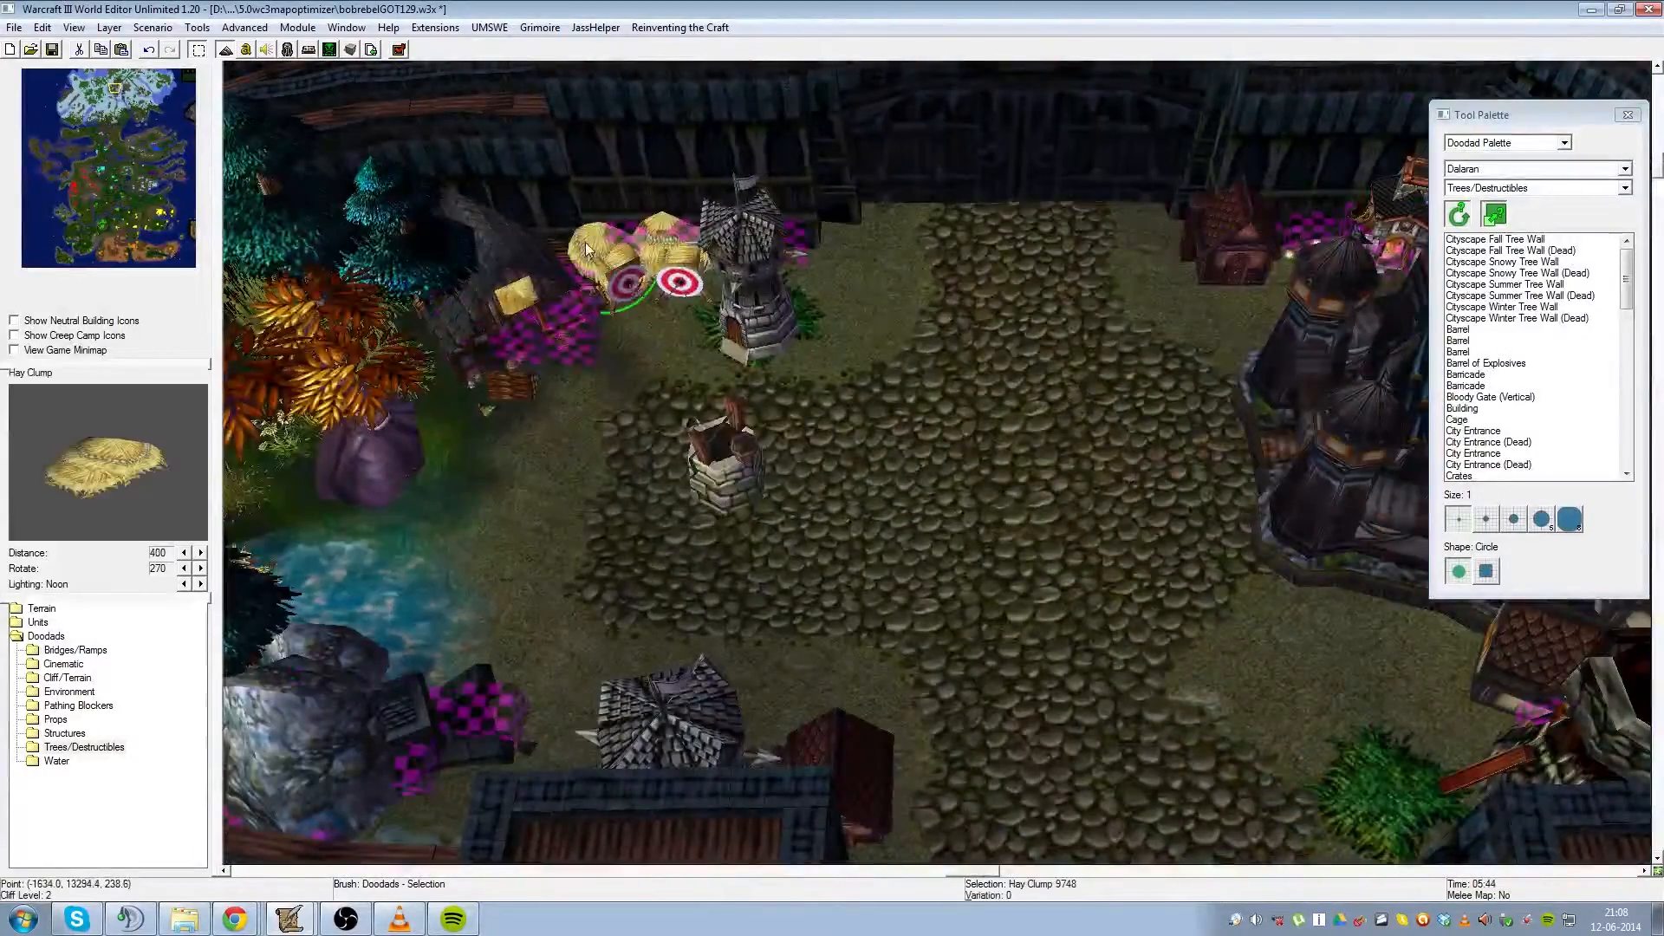
{"action": "left_click_drag", "start_coordinate": [87, 244], "coordinate": [84, 229]}
{"action": "right_click_drag", "start_coordinate": [286, 356], "coordinate": [575, 364]}
{"action": "right_click_drag", "start_coordinate": [910, 381], "coordinate": [1010, 481]}
- Paste two hay clumps in front of the Gilneashouse, between Brightwater Keep and the eastern ring tower
{"action": "key", "text": "ctrl+v"}
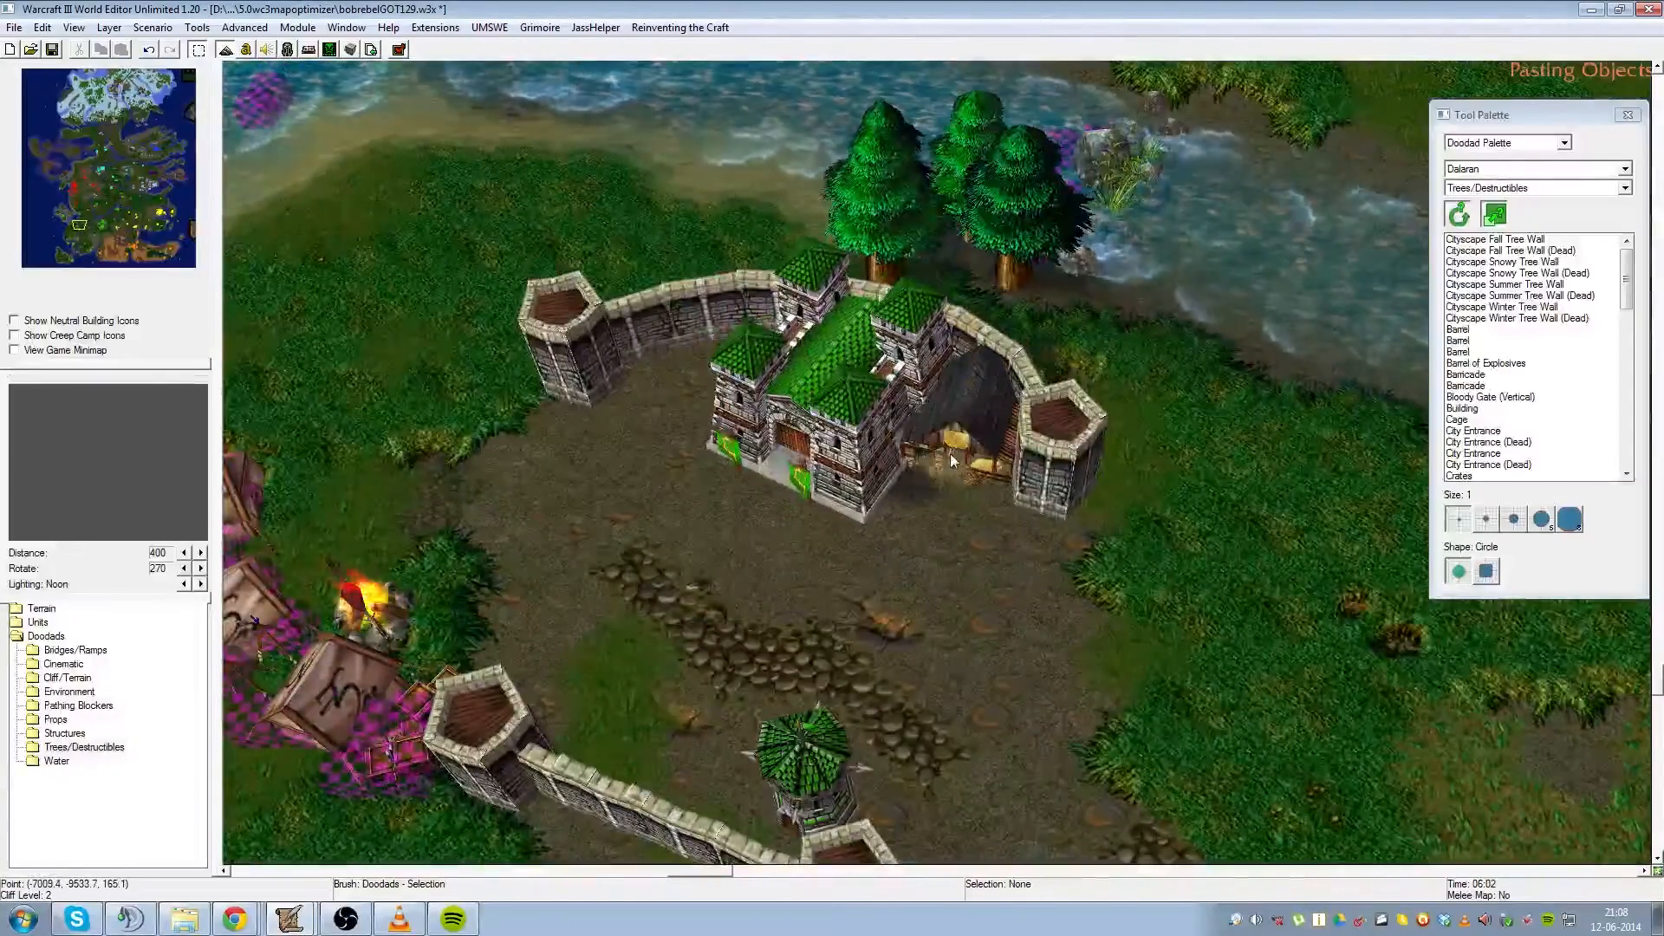
{"action": "left_click", "coordinate": [960, 461]}
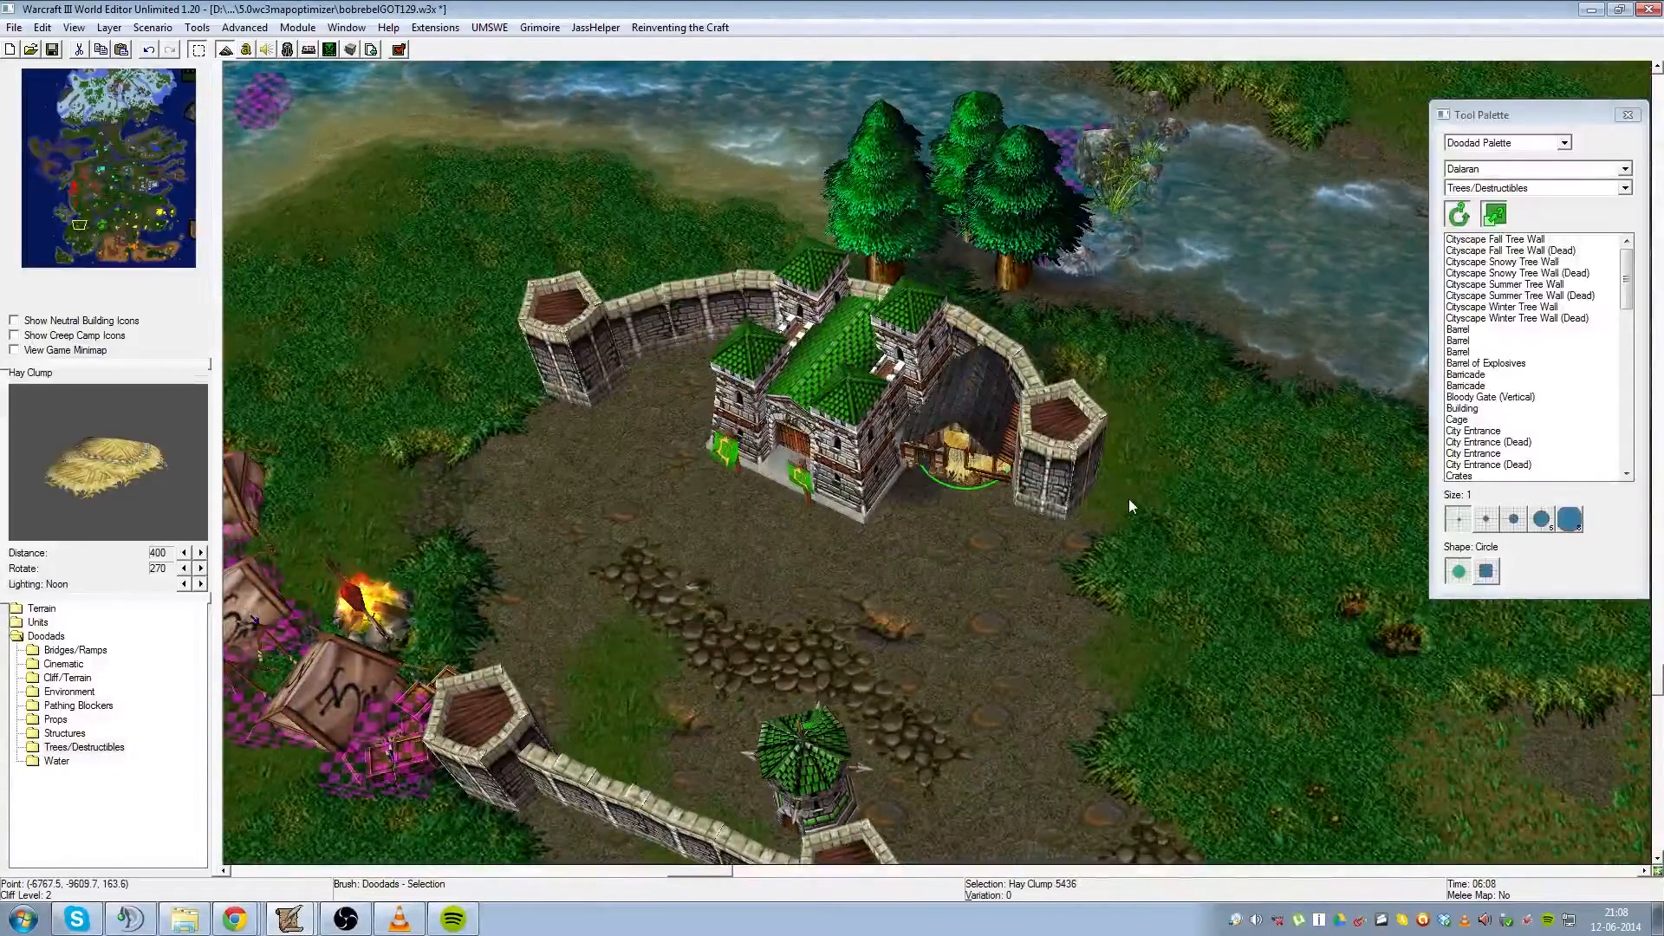
{"action": "key", "text": "ctrl+v"}
{"action": "left_click", "coordinate": [1060, 496]}
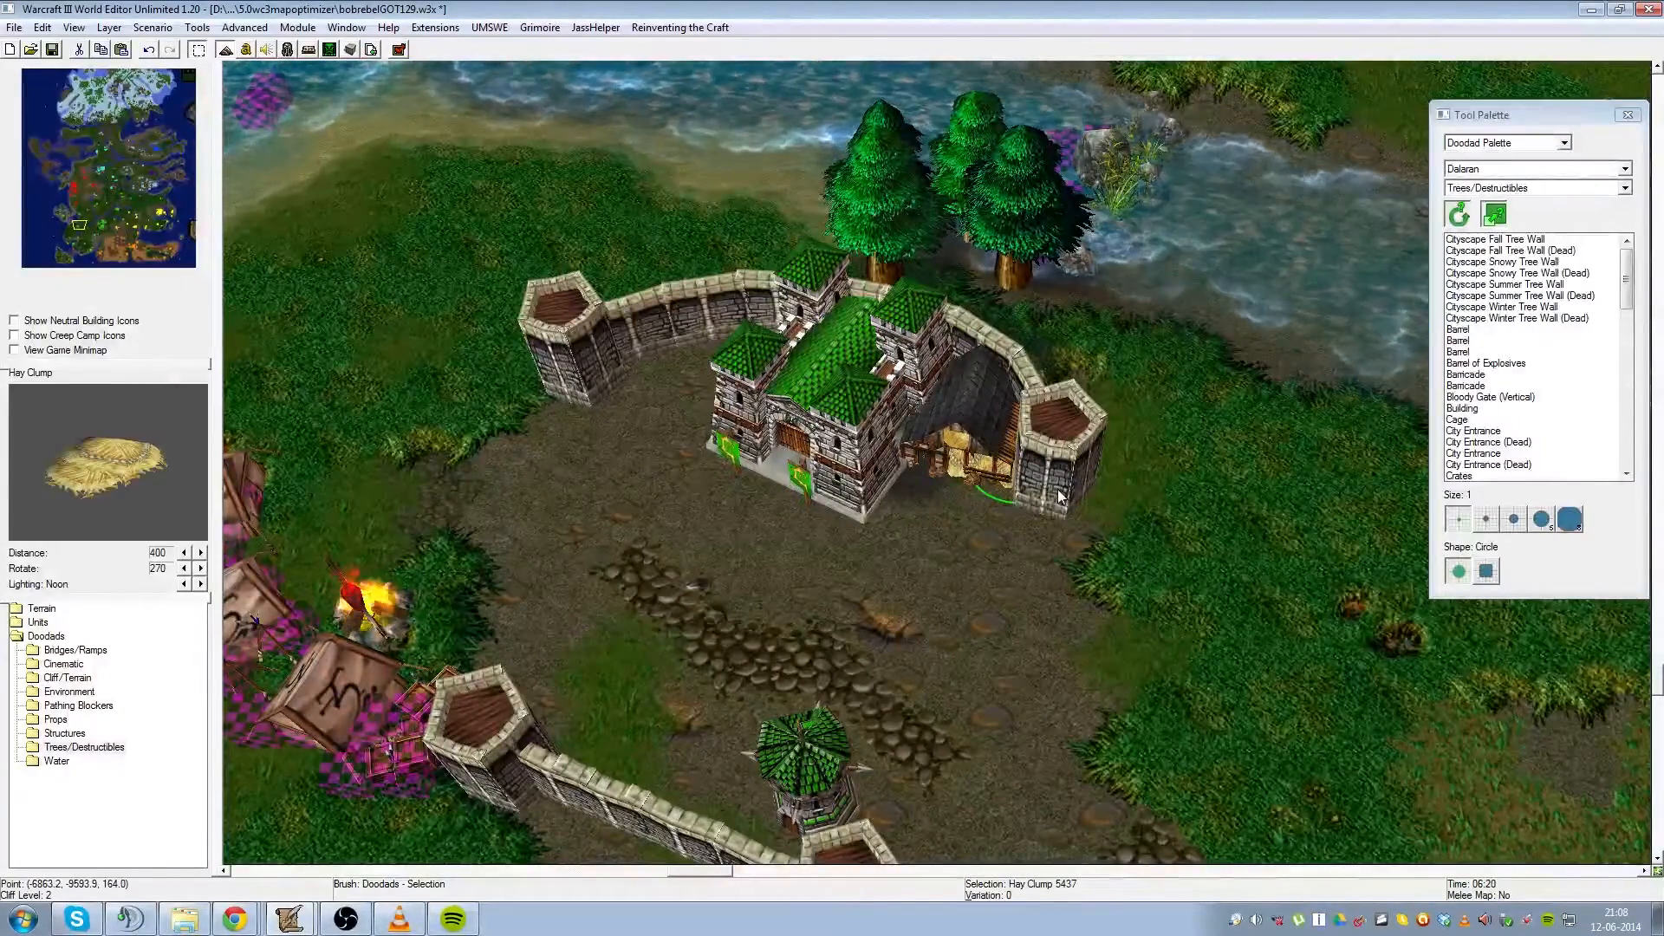
{"action": "left_click", "coordinate": [1259, 528]}
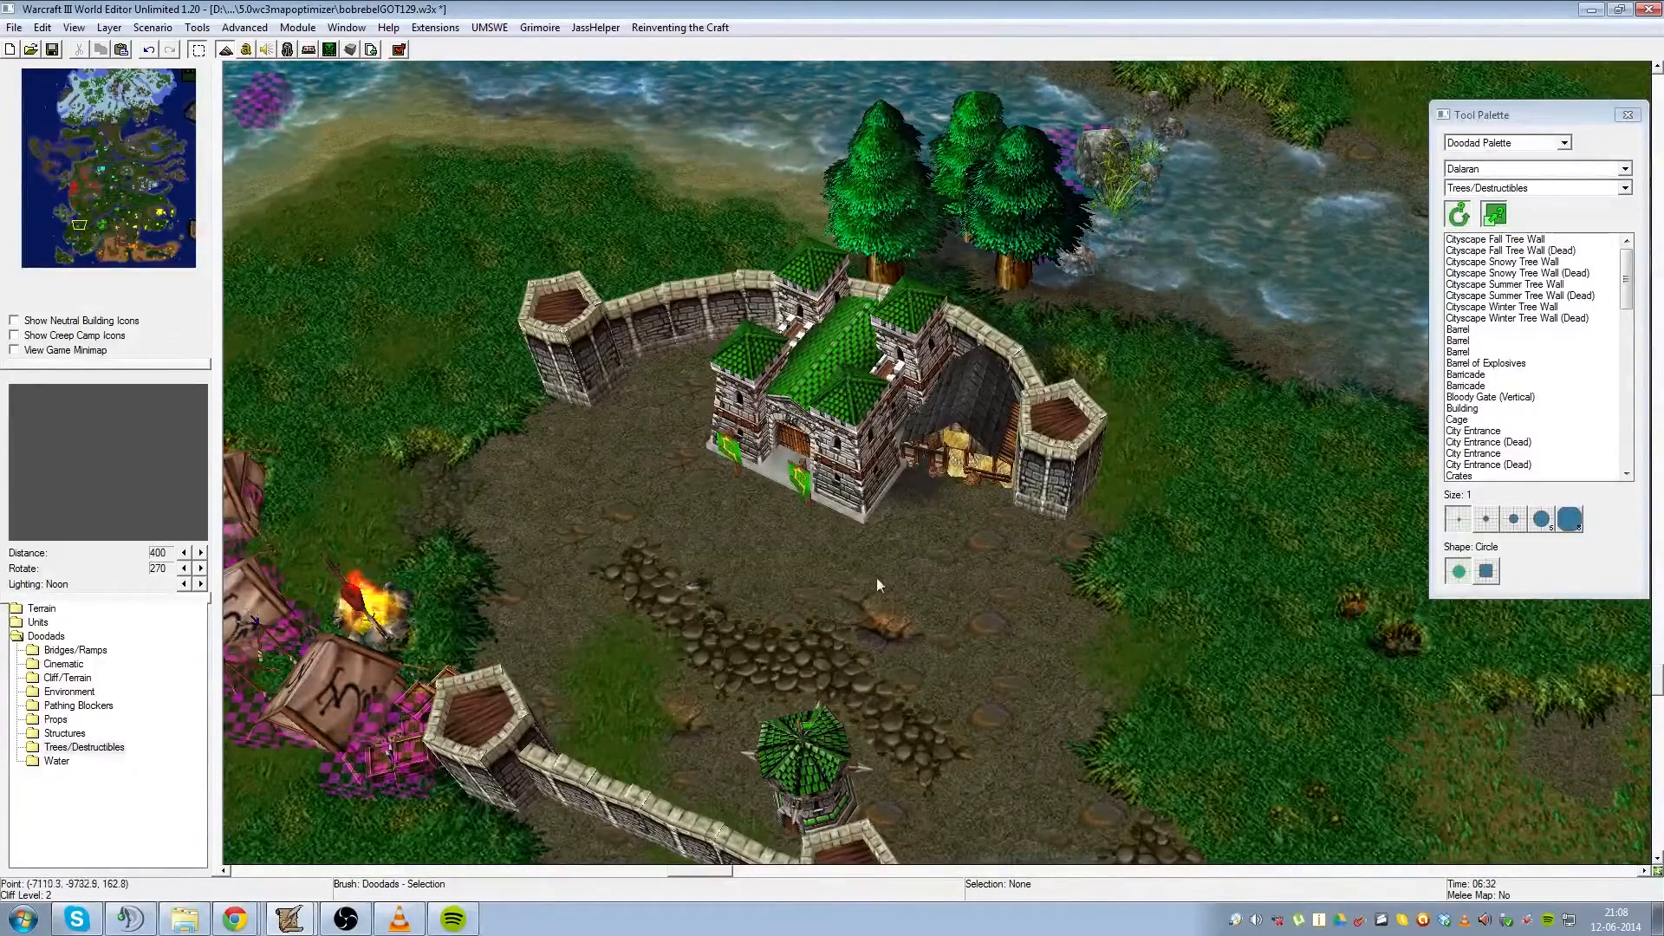
- Pick a Flowers doodad to copy from the flower patch on the grass southwest of the southern wall
{"action": "key", "text": "Left"}
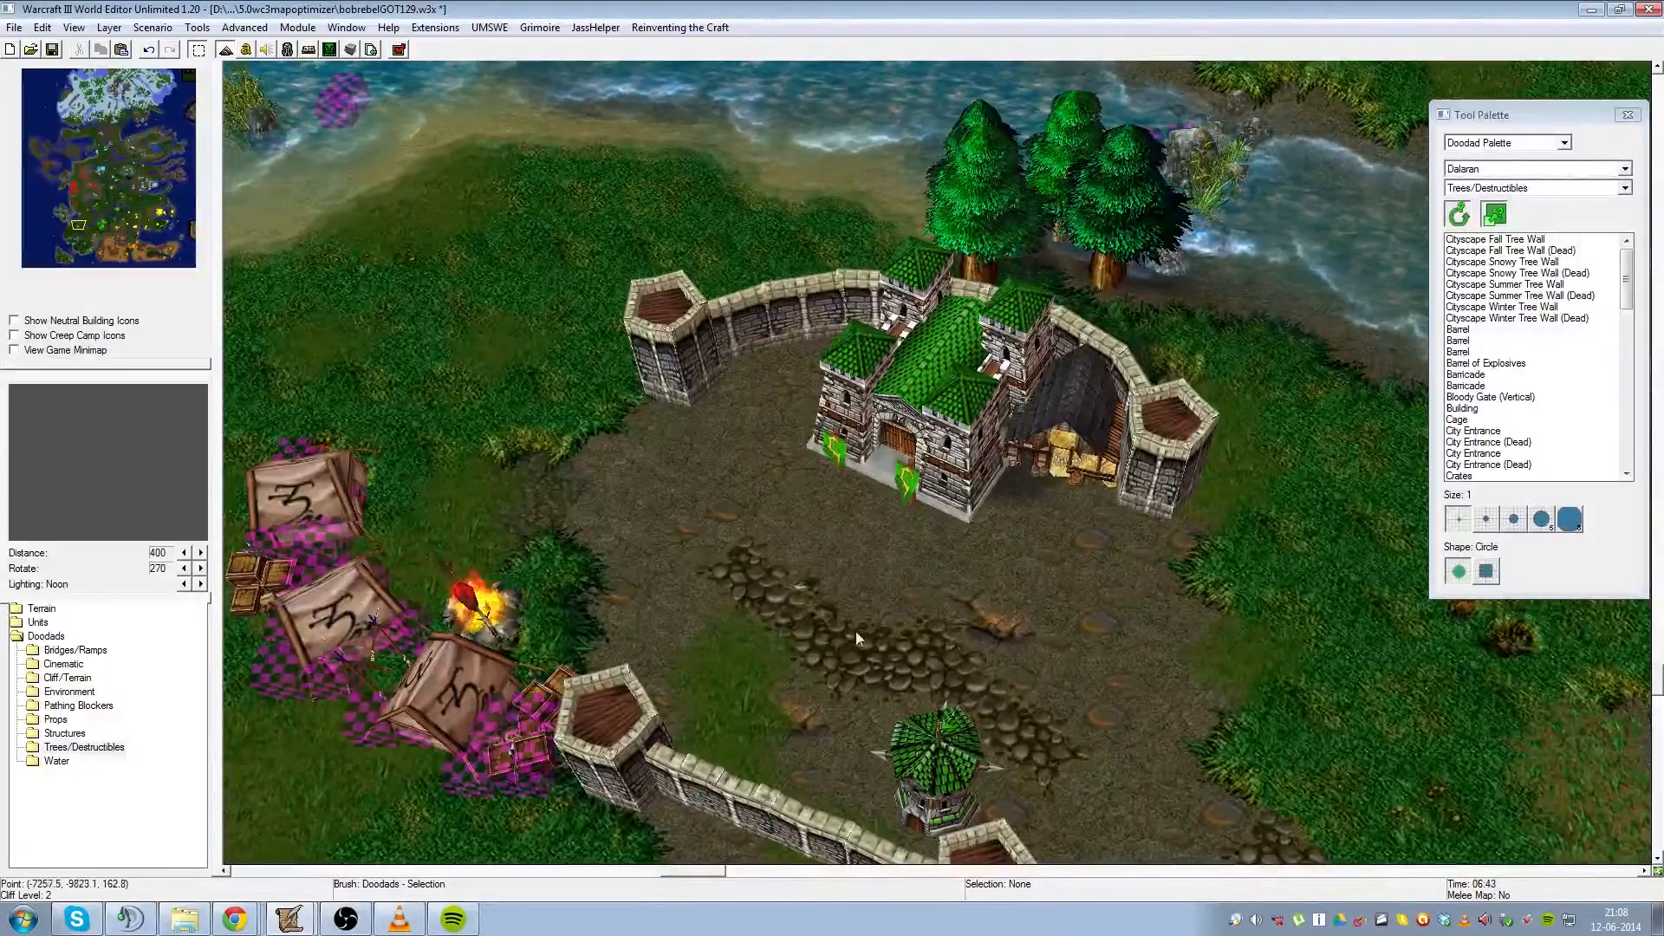
{"action": "key", "text": "Right"}
{"action": "key", "text": "Right"}
{"action": "key", "text": "Down"}
{"action": "key", "text": "Up"}
{"action": "key", "text": "Left"}
{"action": "key", "text": "Left"}
{"action": "key", "text": "Left"}
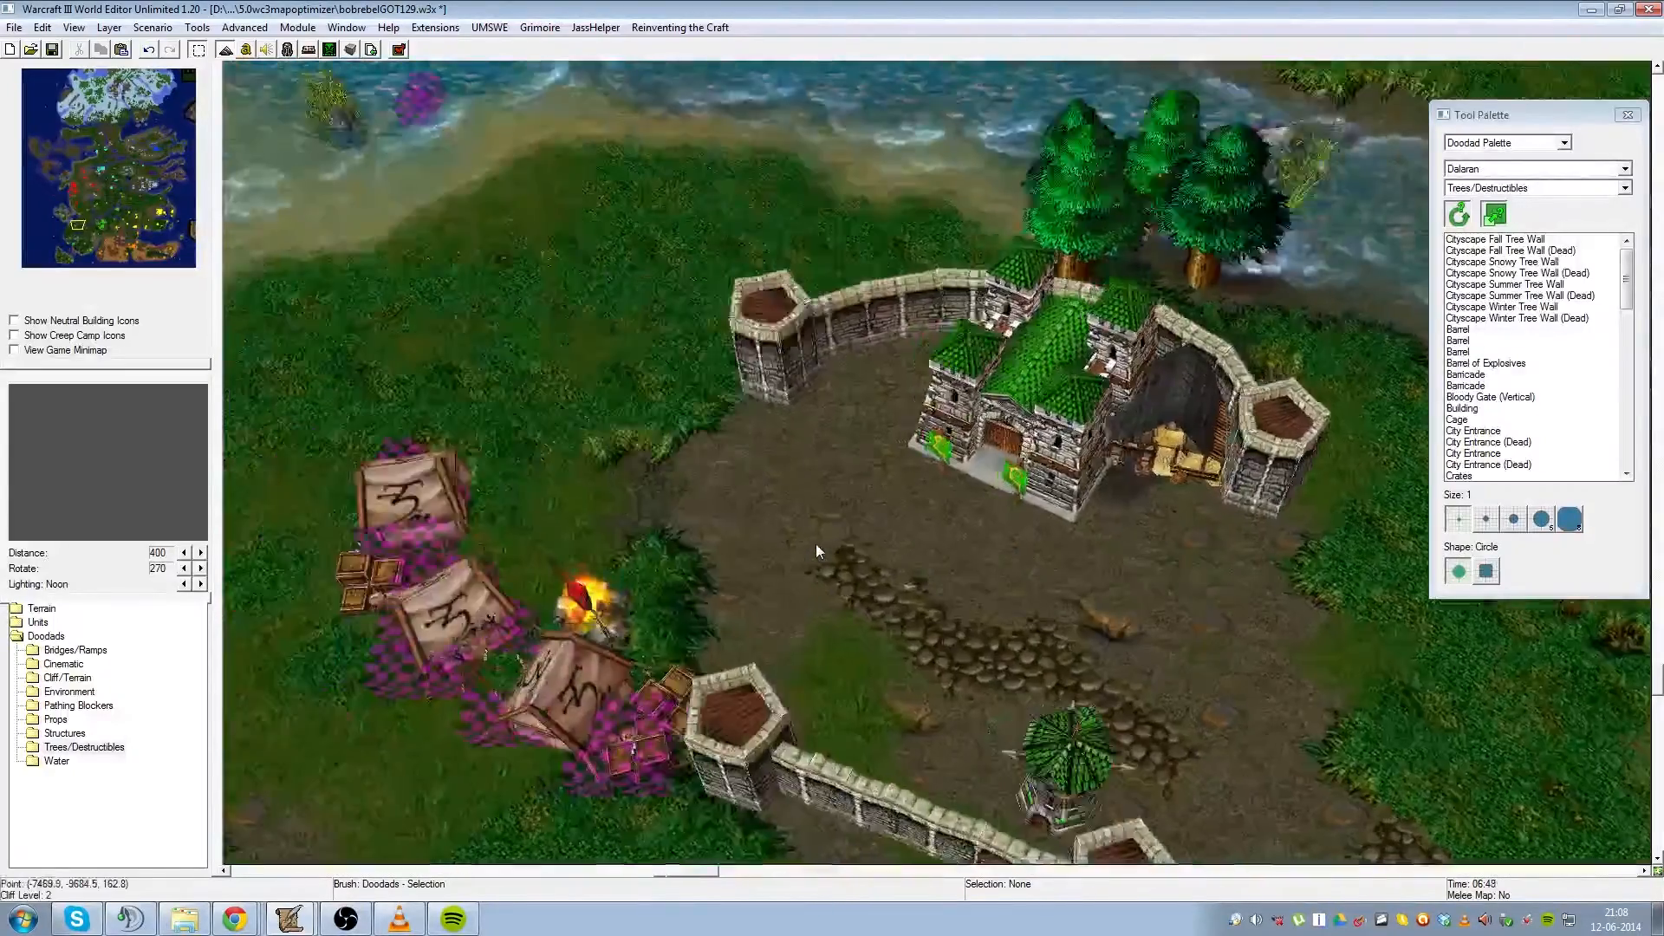
{"action": "key", "text": "Left"}
{"action": "key", "text": "Down"}
{"action": "key", "text": "Down"}
{"action": "key", "text": "Down"}
{"action": "key", "text": "Down"}
{"action": "key", "text": "Down"}
{"action": "left_click", "coordinate": [818, 539]}
- Paste two copies of the flowers around the base of the ring's eastern tower
{"action": "key", "text": "Up"}
{"action": "key", "text": "Right"}
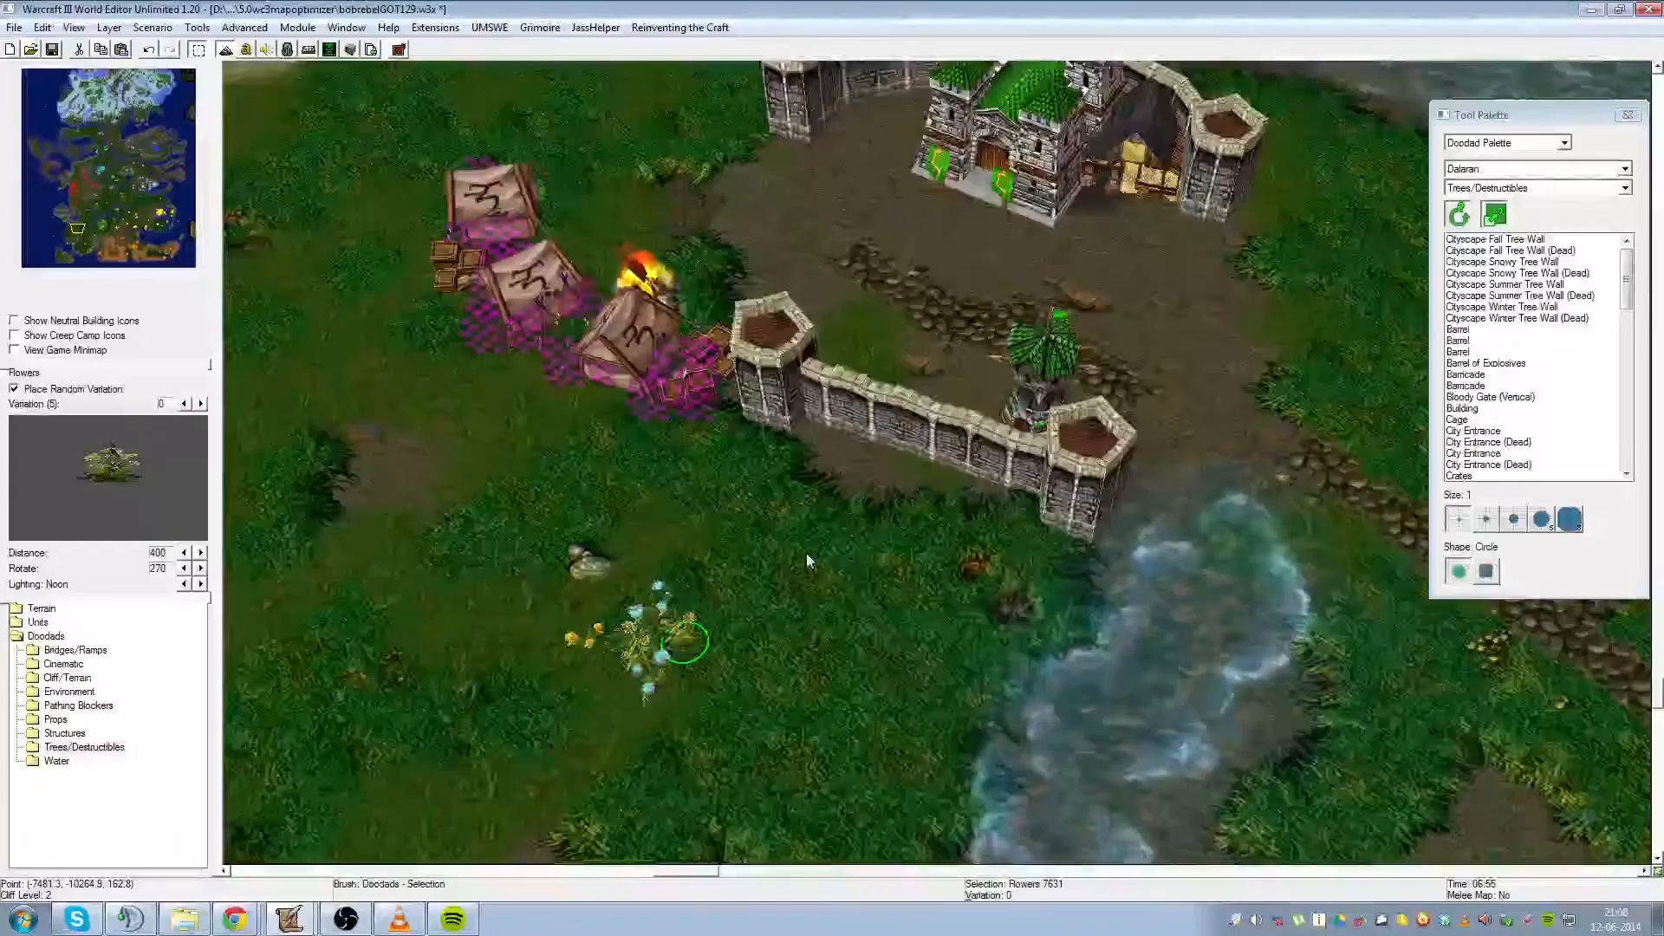
{"action": "key", "text": "Right"}
{"action": "key", "text": "Right"}
{"action": "key", "text": "Up"}
{"action": "key", "text": "Up"}
{"action": "key", "text": "Up"}
{"action": "key", "text": "Up"}
{"action": "key", "text": "Up"}
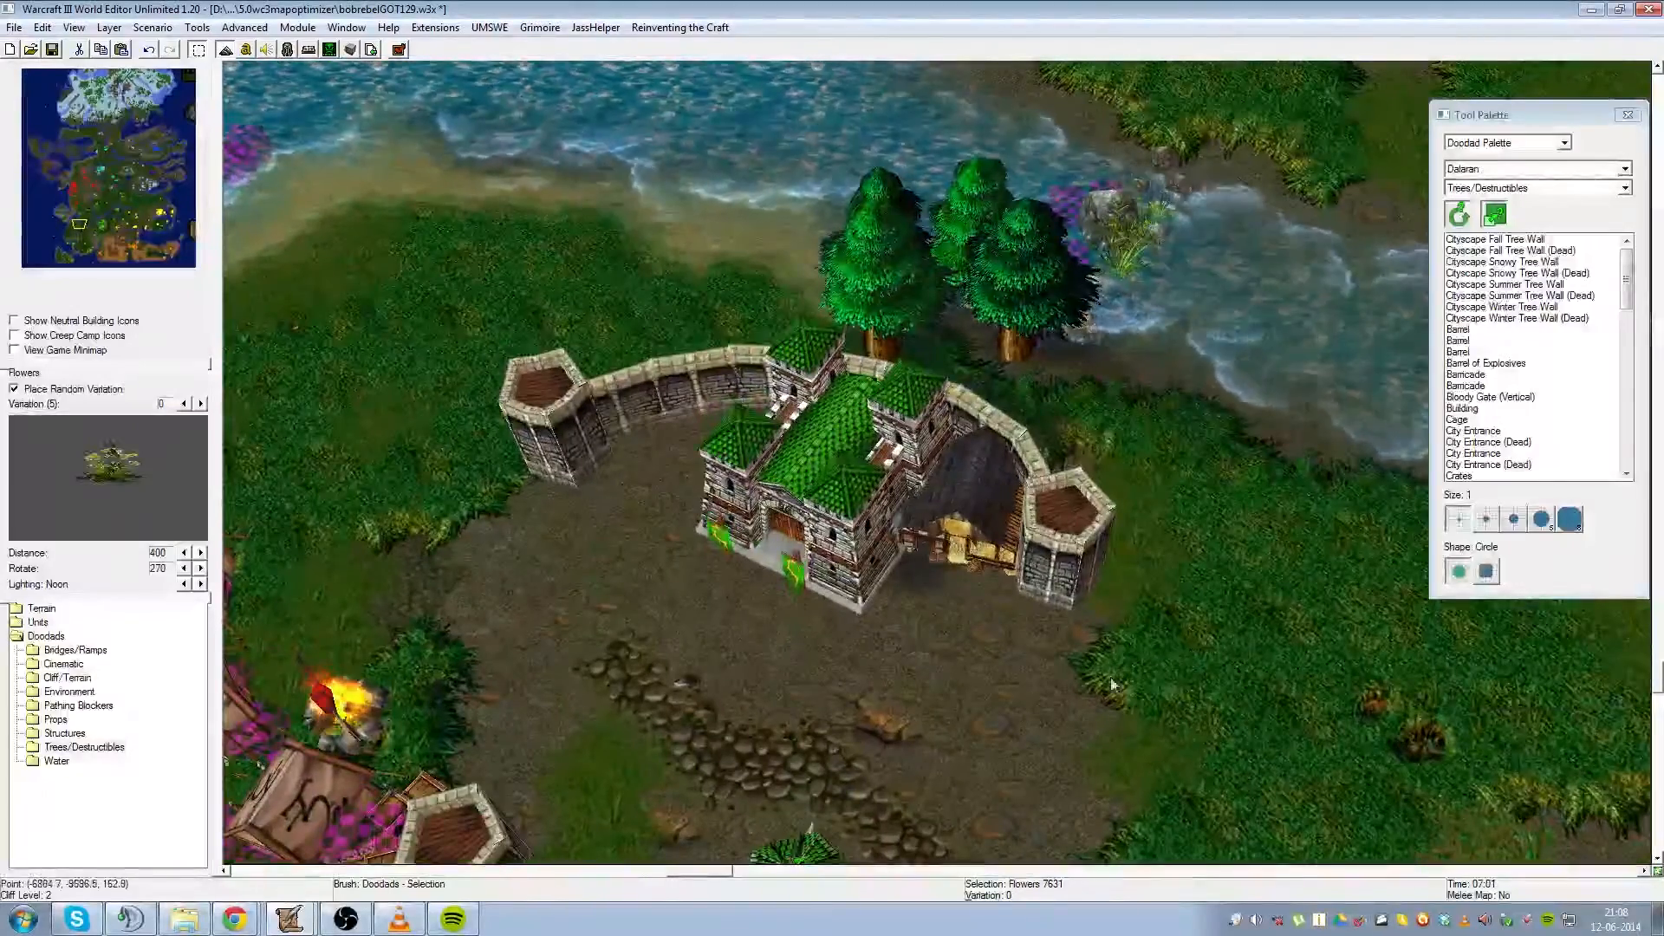
{"action": "left_click", "coordinate": [1044, 612]}
{"action": "key", "text": "ctrl+v"}
{"action": "left_click", "coordinate": [1095, 592]}
- Paste more flowers around the base of the ring's western tower, one on each side
{"action": "key", "text": "ctrl+v"}
{"action": "left_click", "coordinate": [621, 564]}
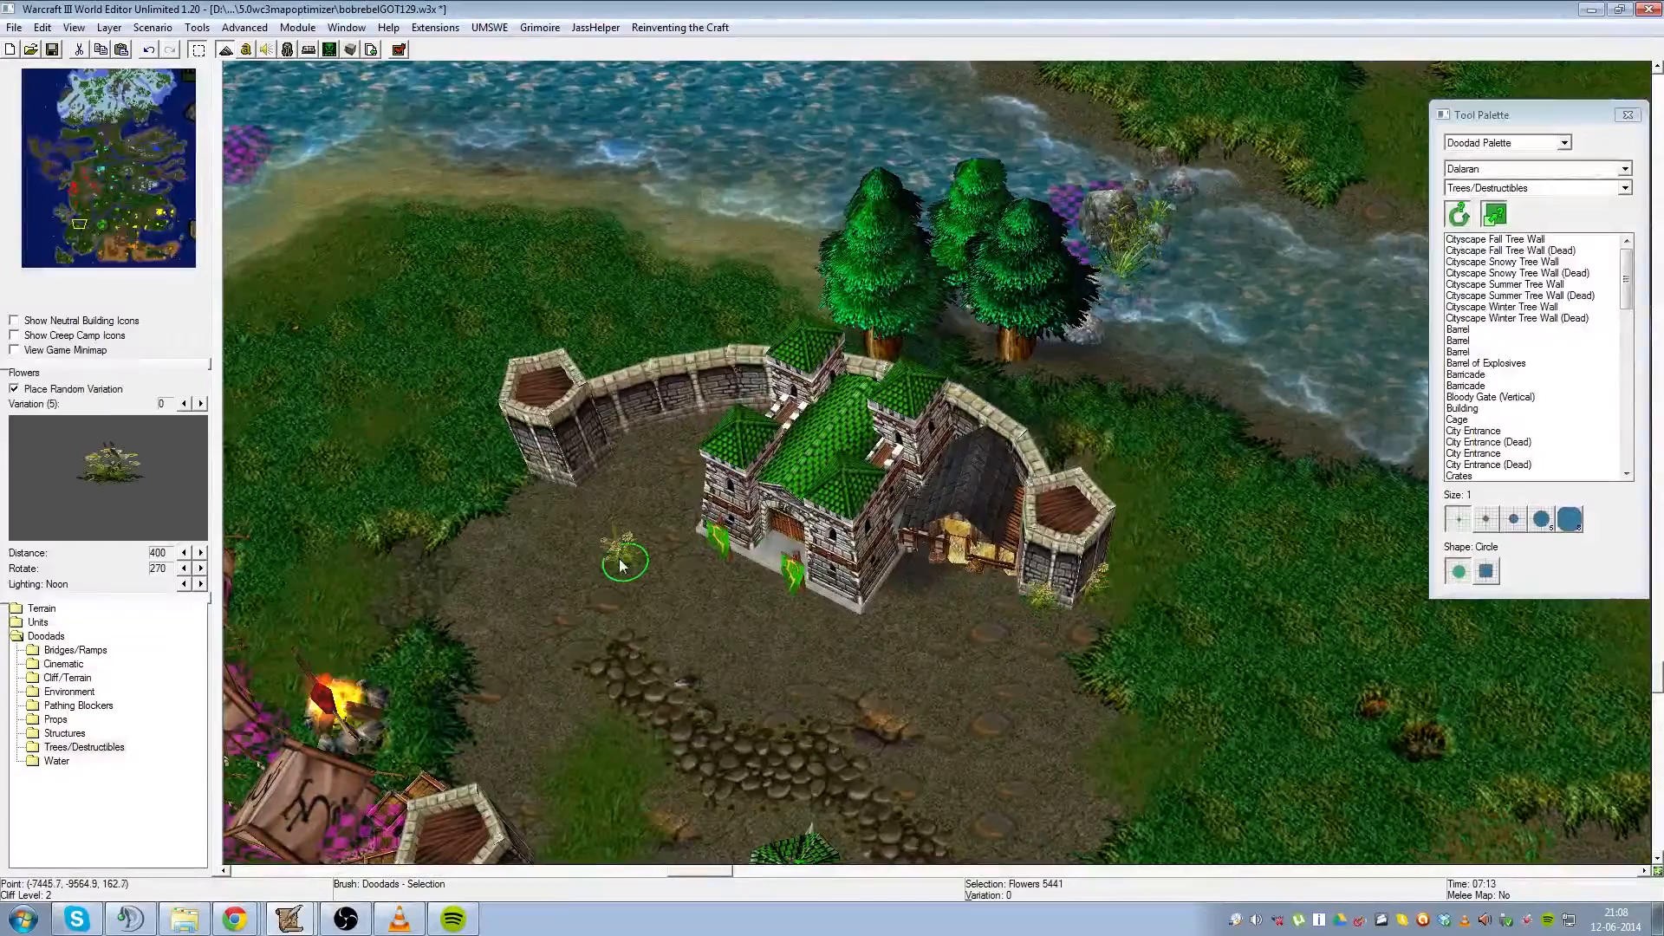
{"action": "left_click_drag", "start_coordinate": [552, 475], "coordinate": [544, 480]}
{"action": "key", "text": "ctrl+v"}
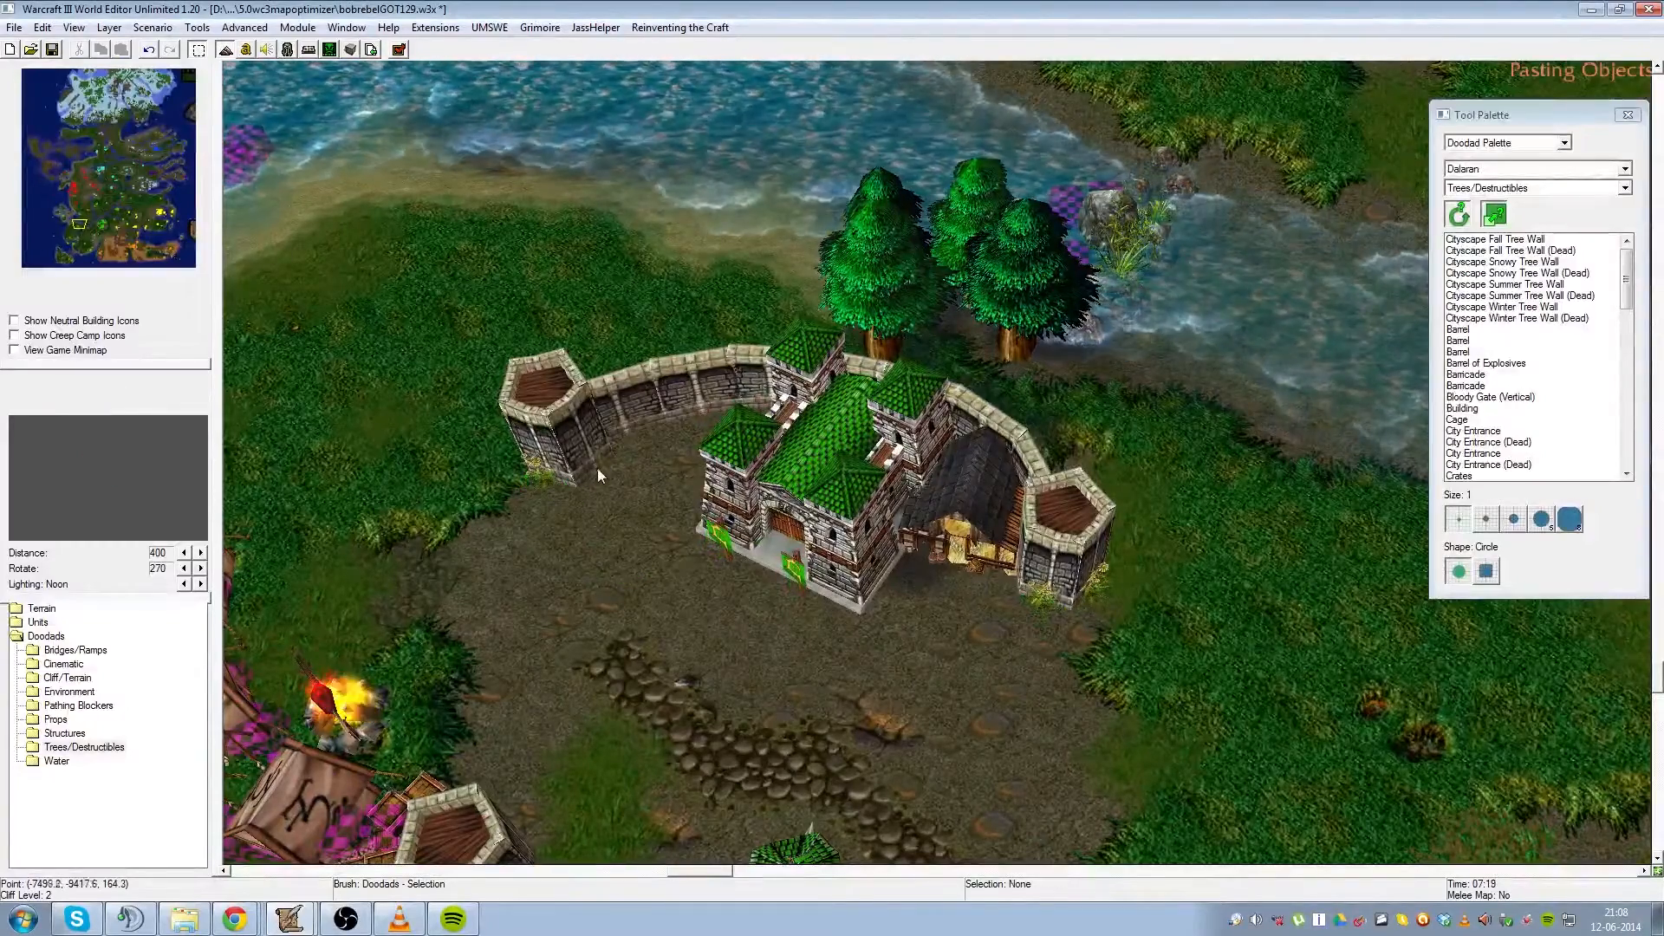
{"action": "left_click", "coordinate": [599, 469]}
{"action": "left_click", "coordinate": [646, 603]}
- Paste flowers at the bases of the southern wall's western and eastern towers
{"action": "right_click_drag", "start_coordinate": [662, 704], "coordinate": [808, 520]}
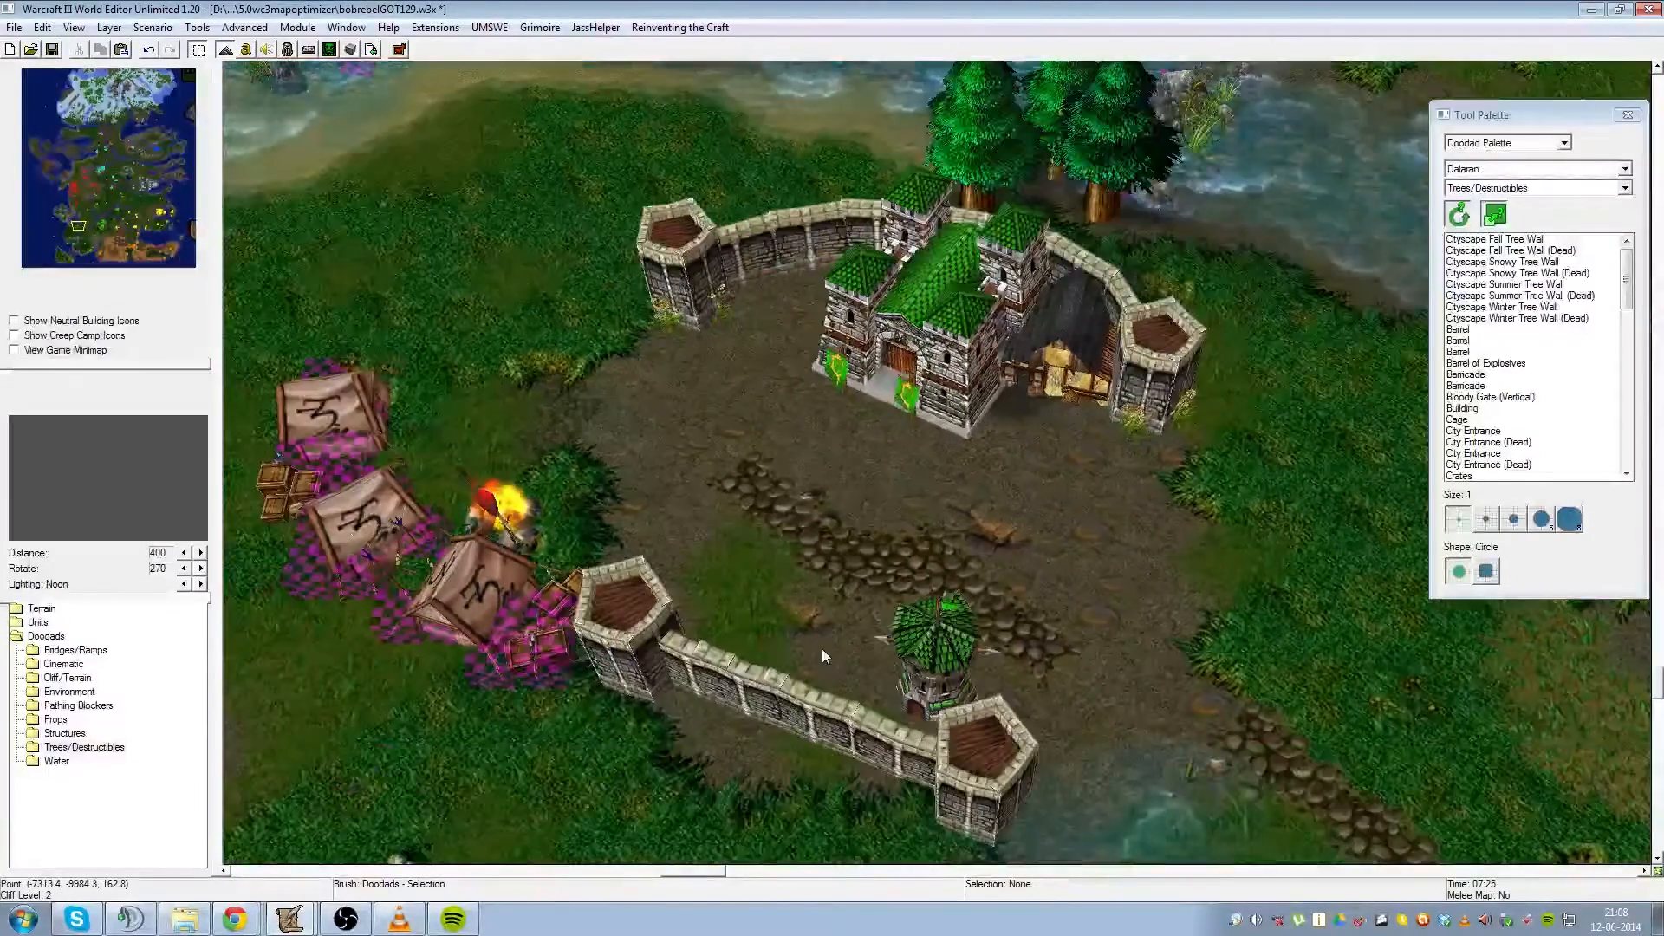
{"action": "key", "text": "ctrl+v"}
{"action": "left_click", "coordinate": [806, 796]}
{"action": "right_click_drag", "start_coordinate": [808, 787], "coordinate": [1038, 576]}
{"action": "key", "text": "Delete"}
{"action": "key", "text": "ctrl+v"}
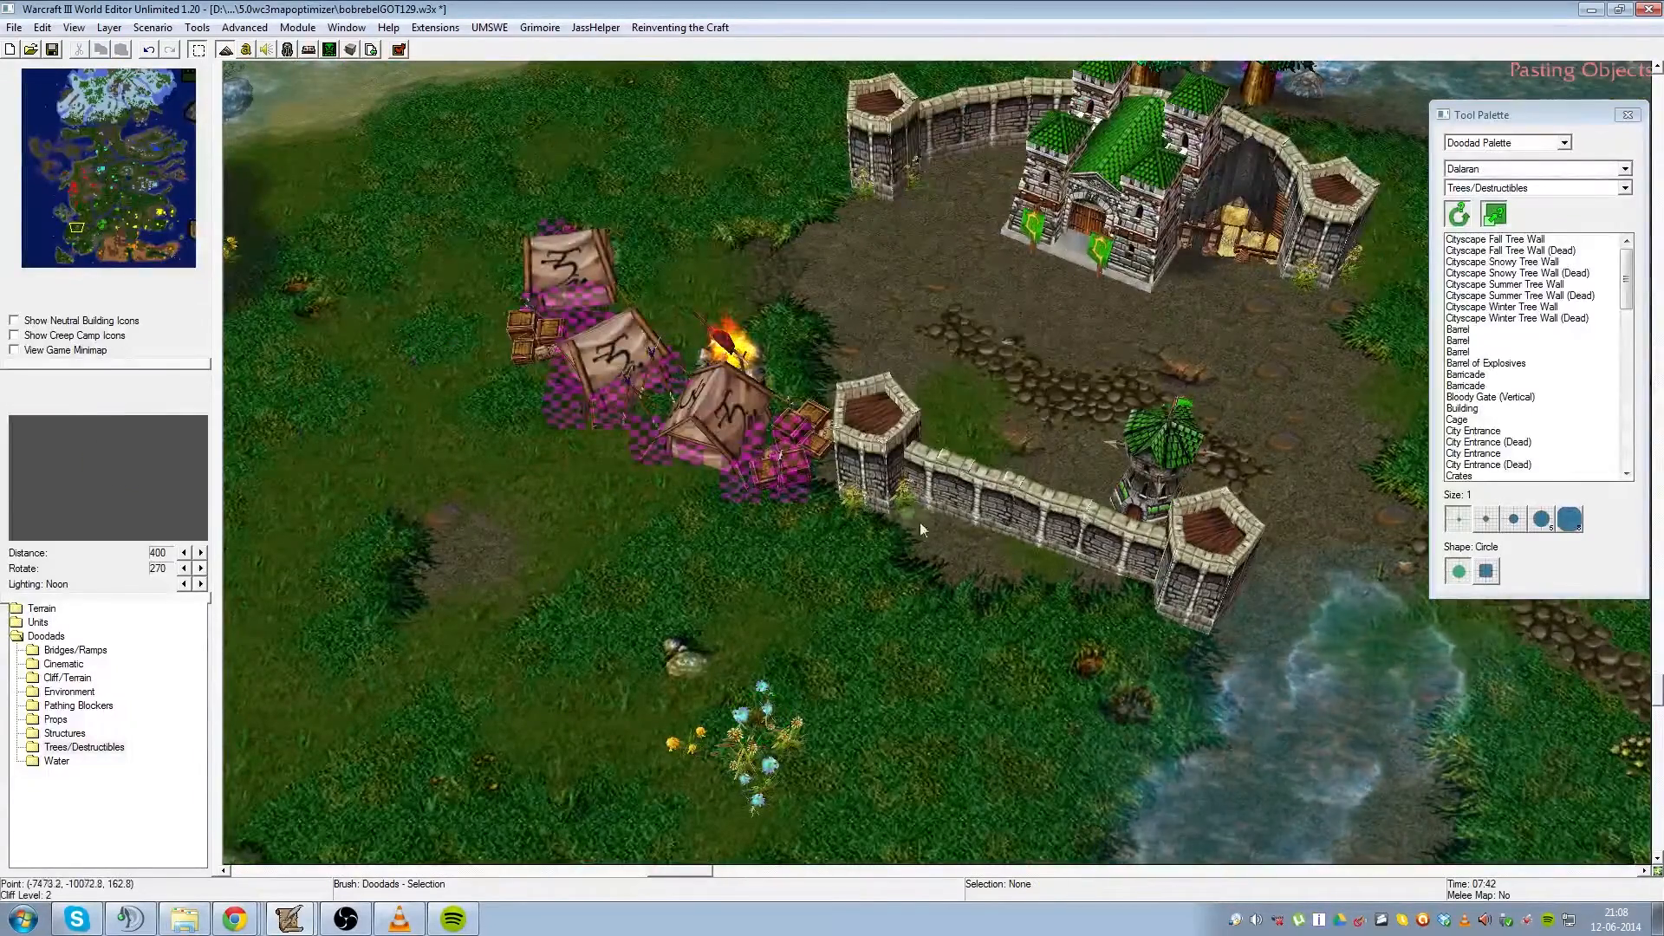
{"action": "left_click_drag", "start_coordinate": [905, 501], "coordinate": [852, 657]}
{"action": "left_click_drag", "start_coordinate": [845, 597], "coordinate": [910, 504]}
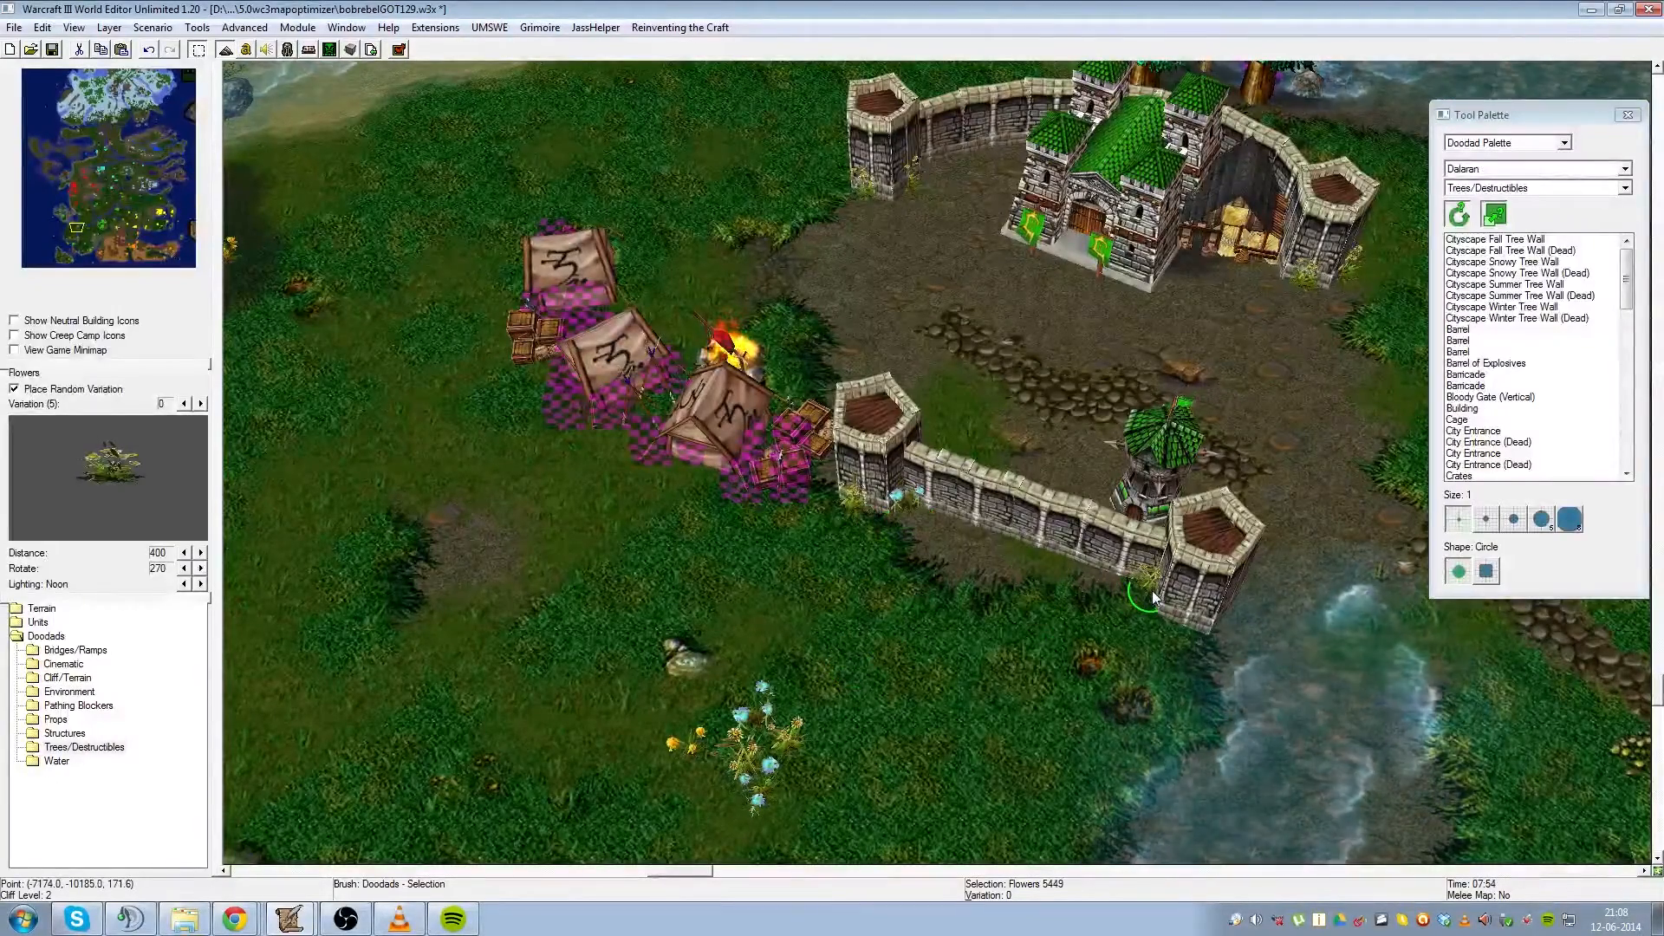
{"action": "key", "text": "ctrl+v"}
{"action": "left_click", "coordinate": [1176, 621]}
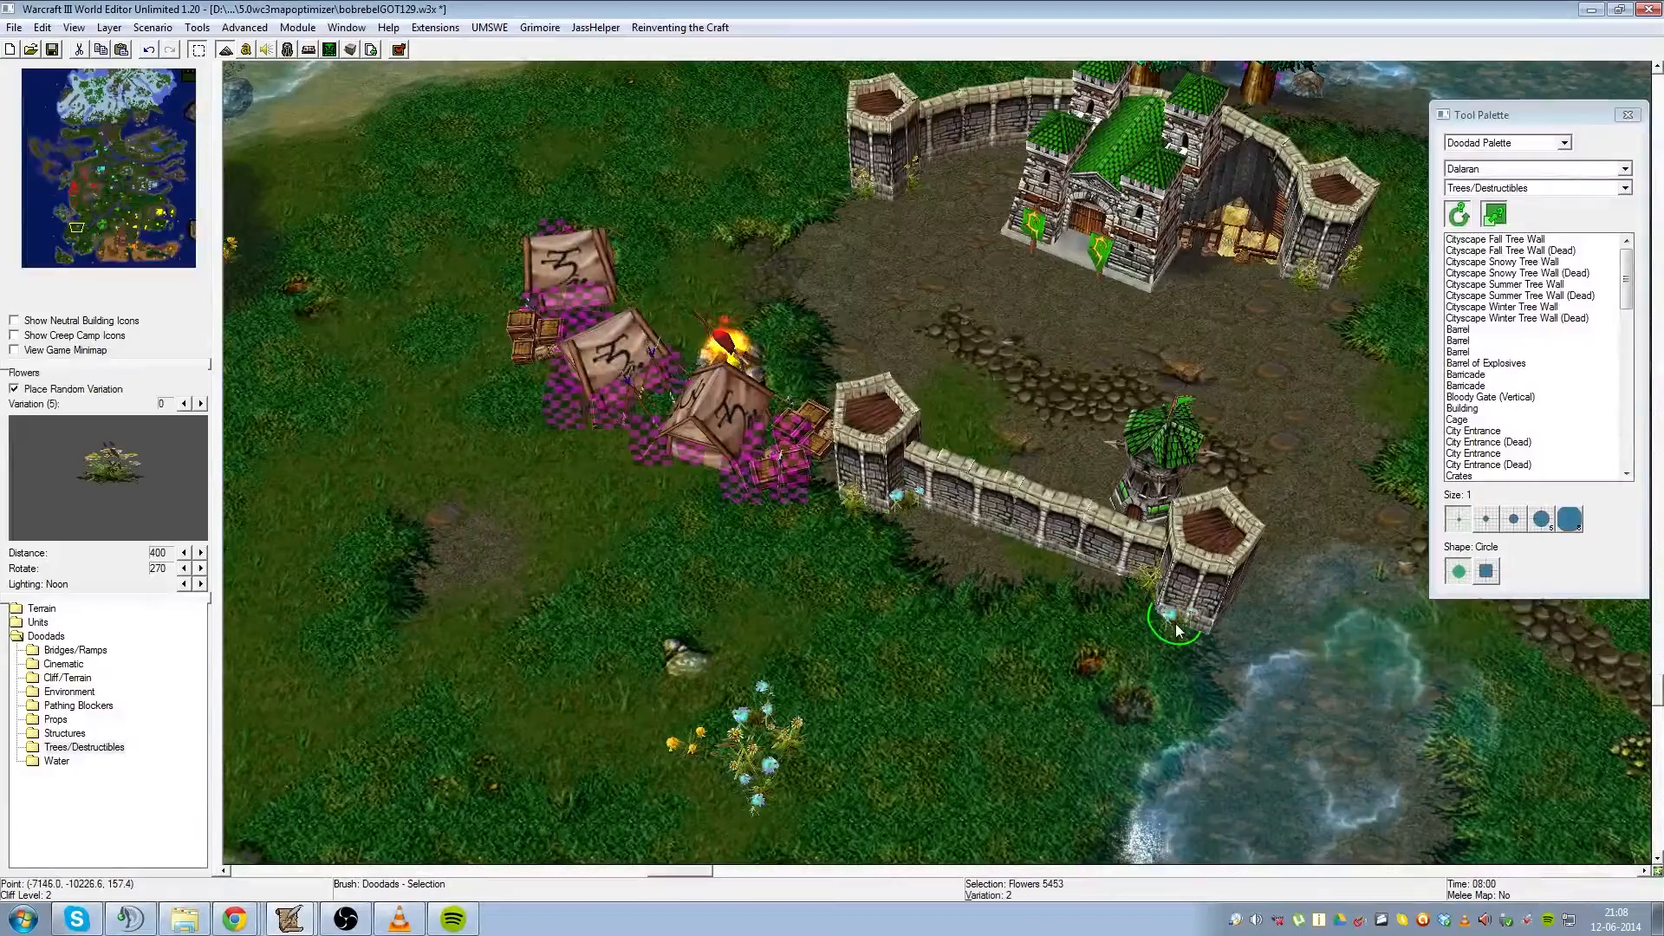
- Copy yellow and other flower variations from the southern patch and add them beside the castle towers
{"action": "left_click", "coordinate": [743, 762]}
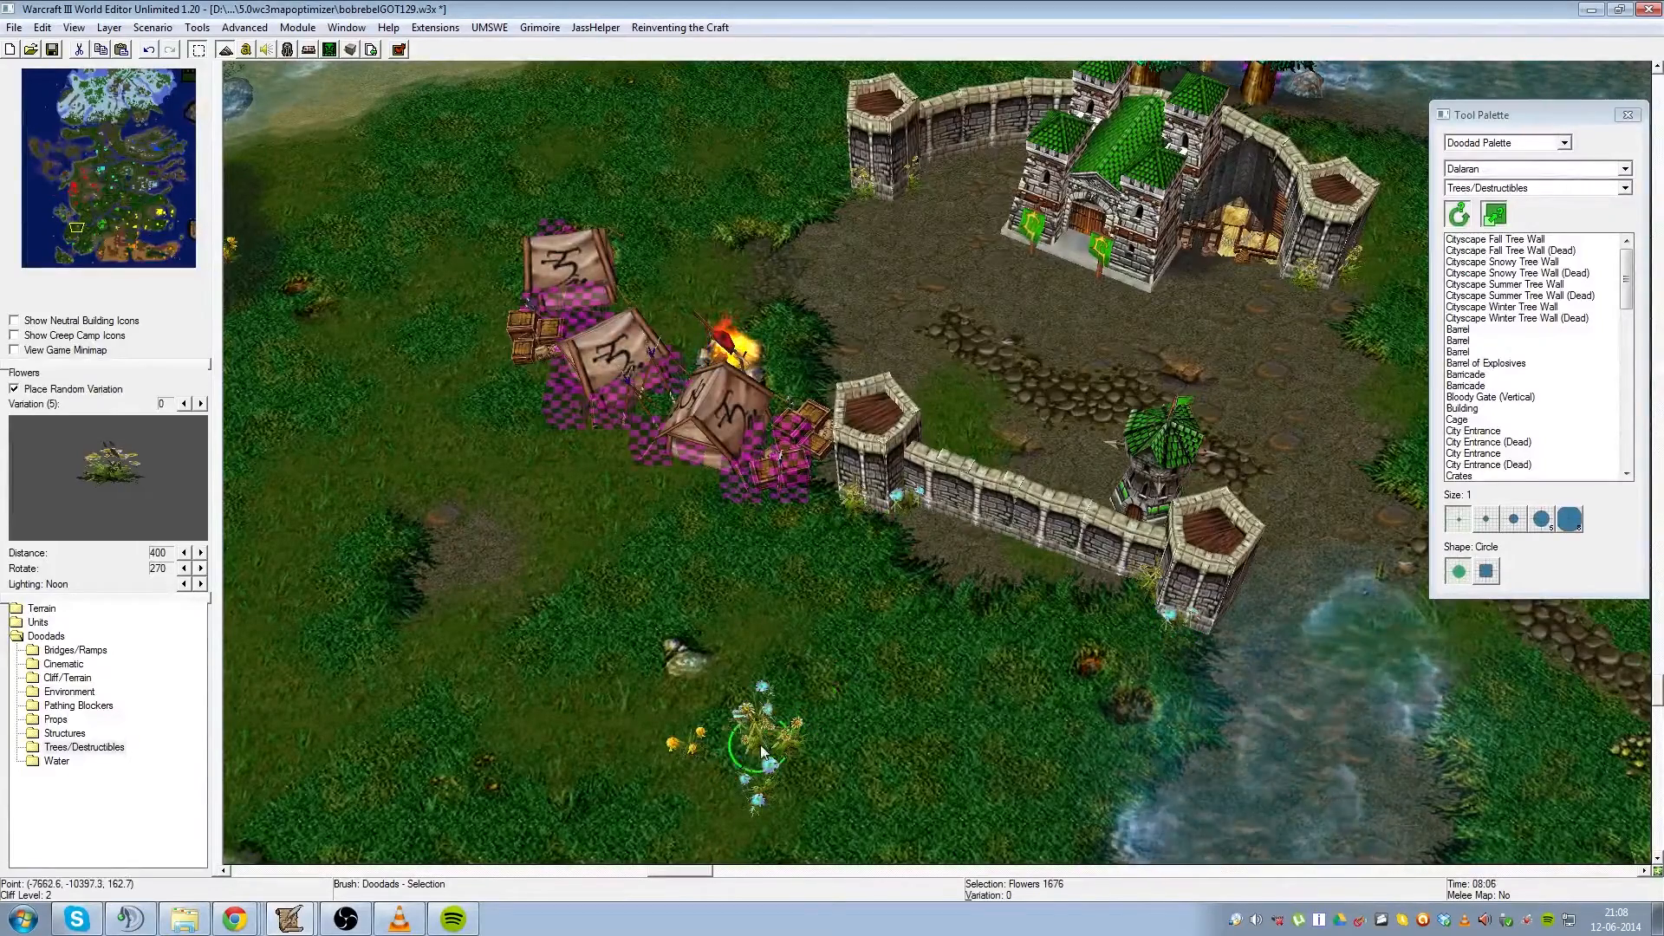
{"action": "left_click", "coordinate": [735, 759]}
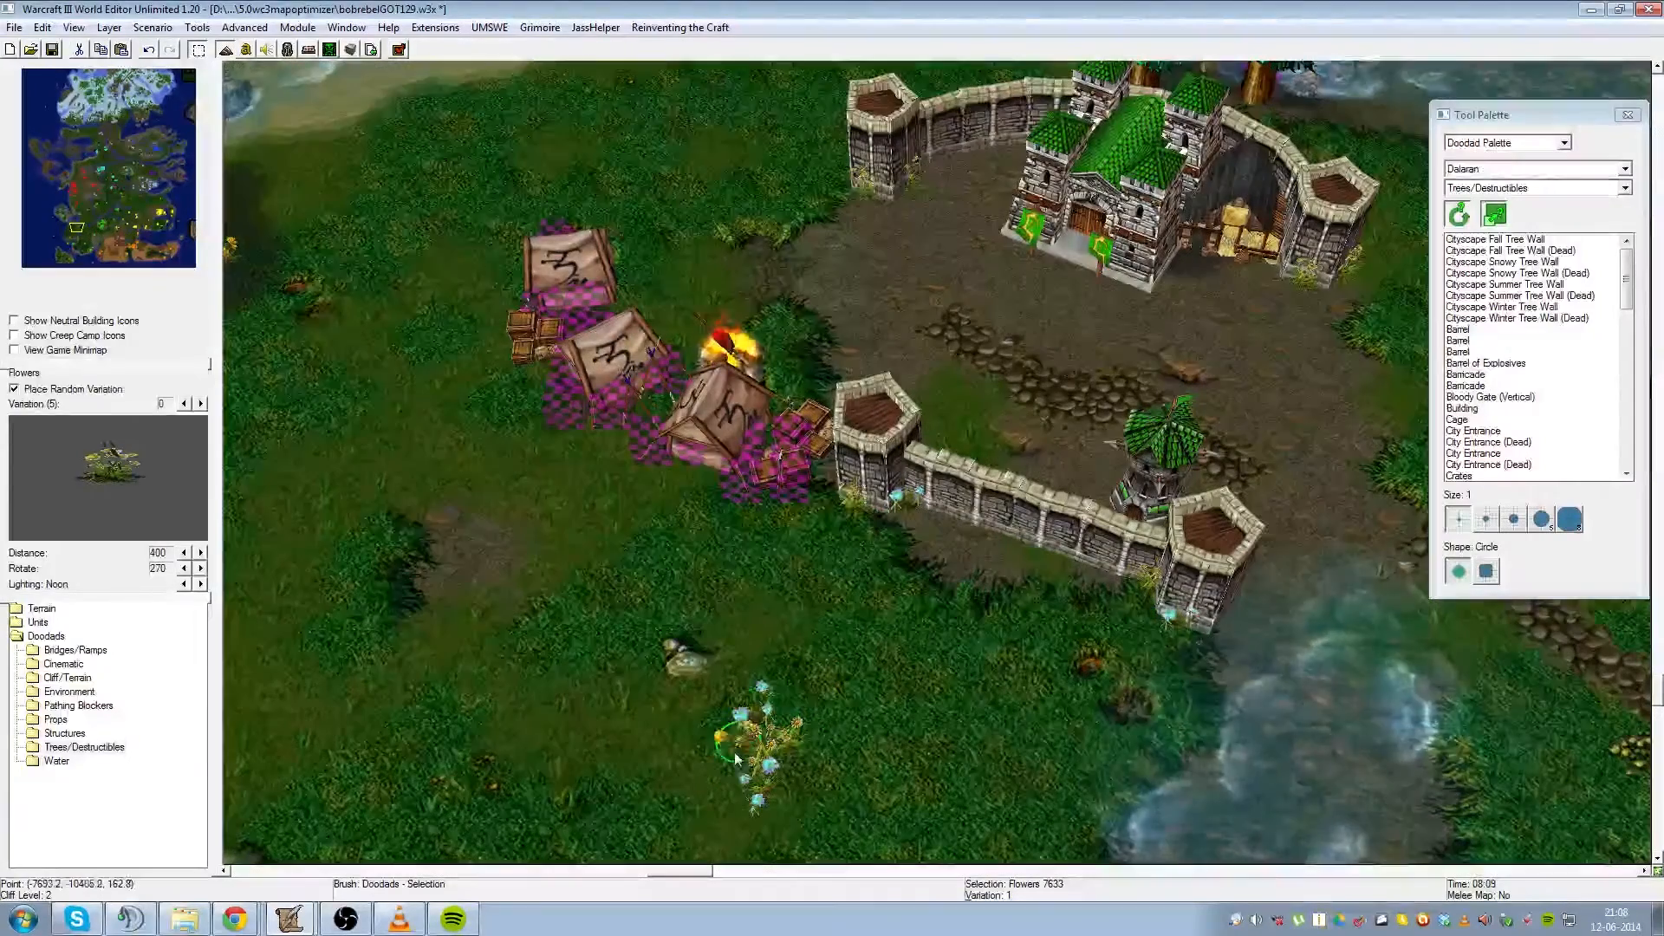
{"action": "left_click", "coordinate": [798, 738]}
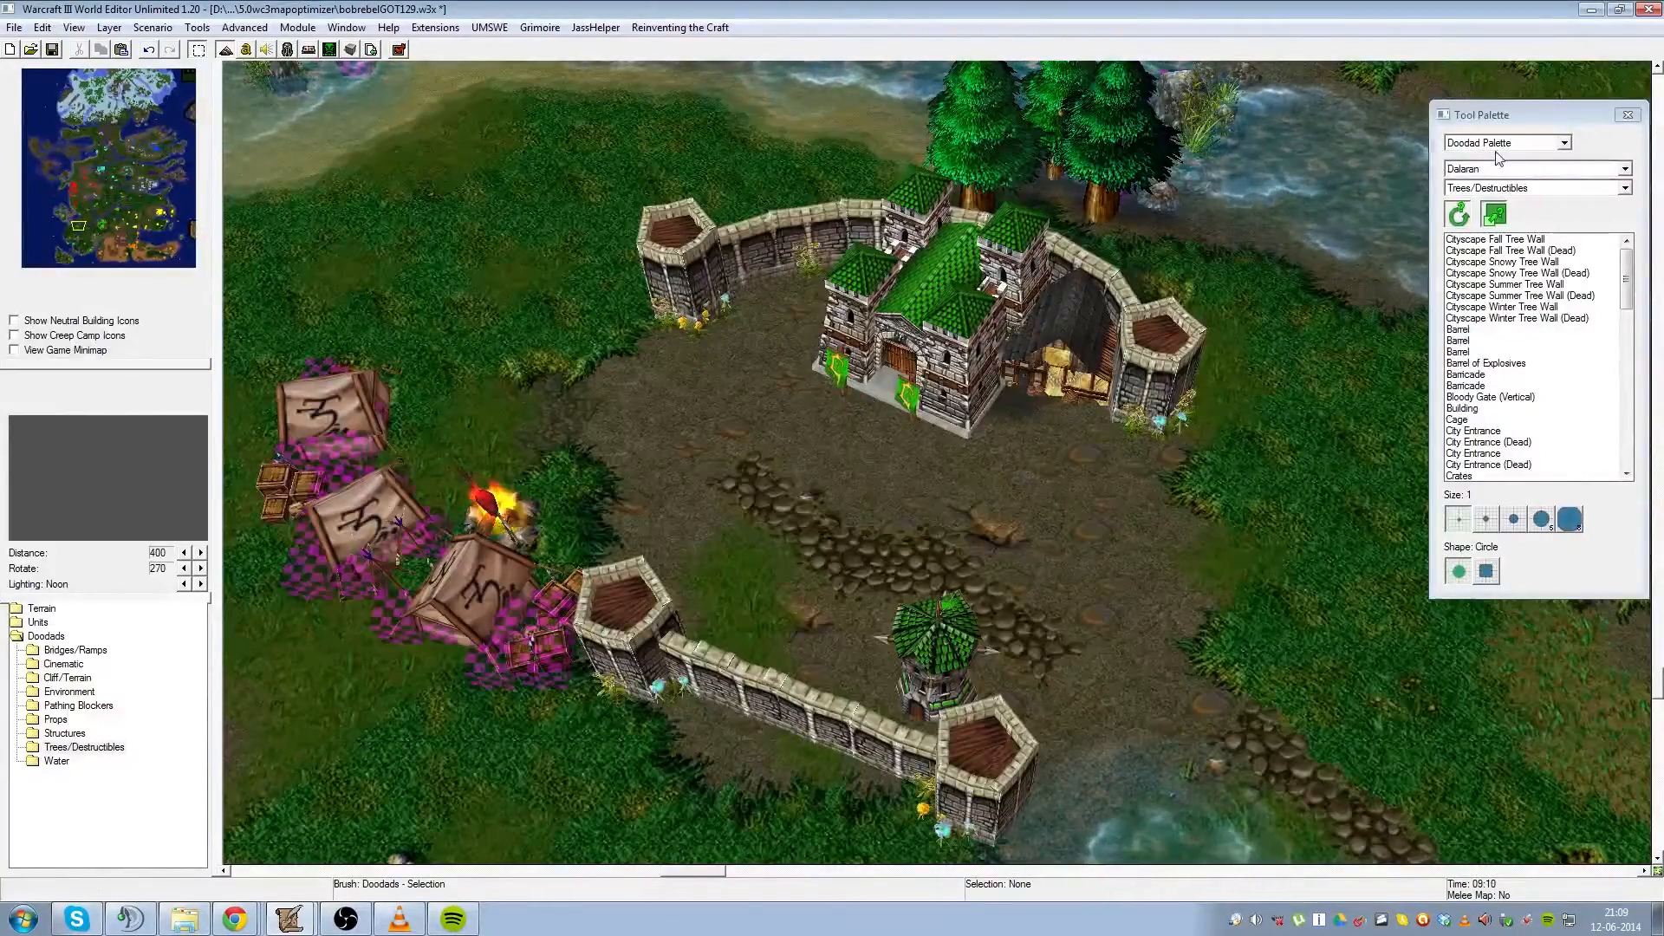
- Paint small patches of Grassy Dirt terrain inside the castle courtyard, in front of and beside the keep
{"action": "left_click", "coordinate": [1497, 143]}
{"action": "left_click", "coordinate": [1491, 155]}
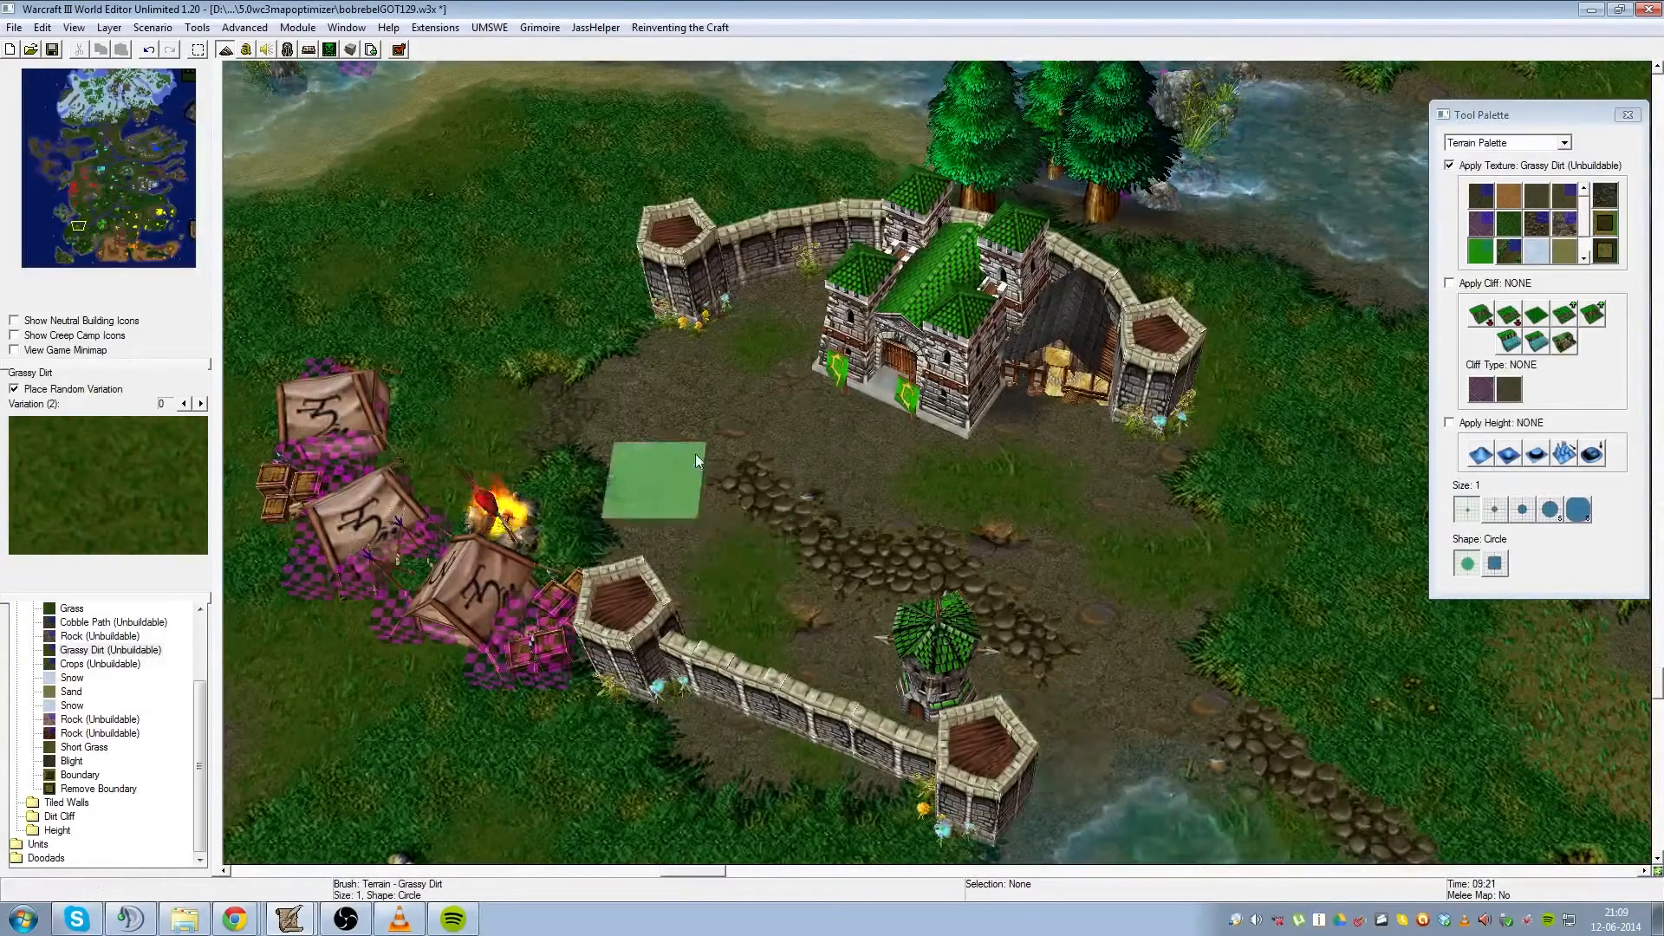
{"action": "scroll", "coordinate": [867, 472], "scroll_direction": "down", "scroll_amount": 6}
{"action": "scroll", "coordinate": [973, 518], "scroll_direction": "up", "scroll_amount": 3}
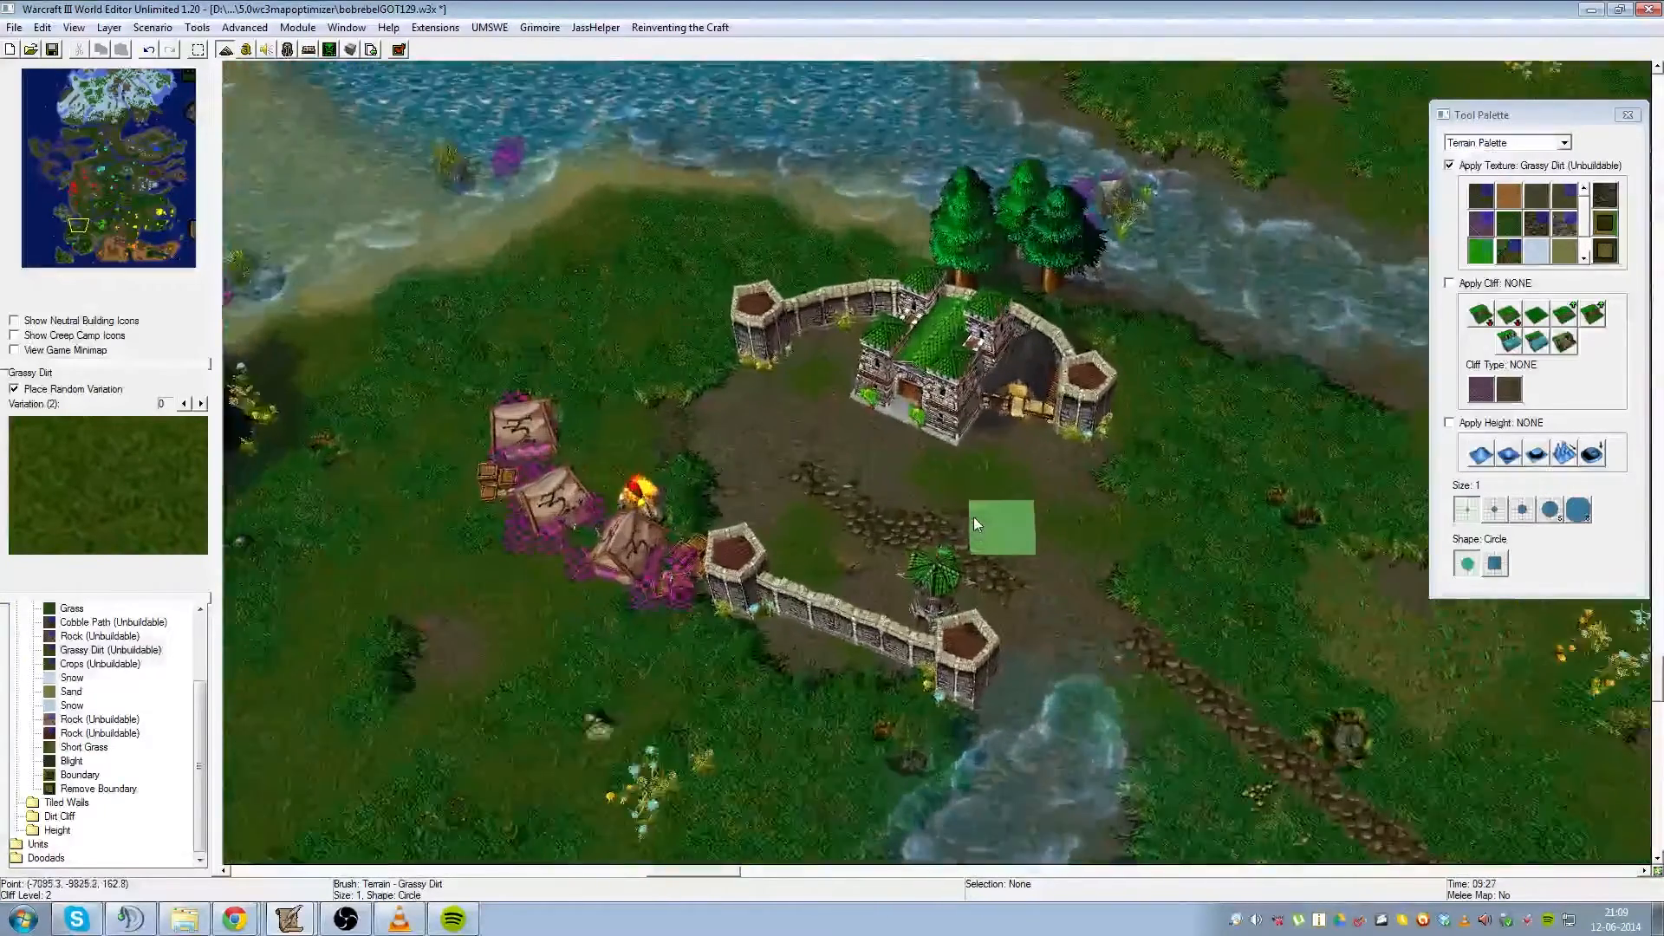
{"action": "scroll", "coordinate": [975, 516], "scroll_direction": "up", "scroll_amount": 2}
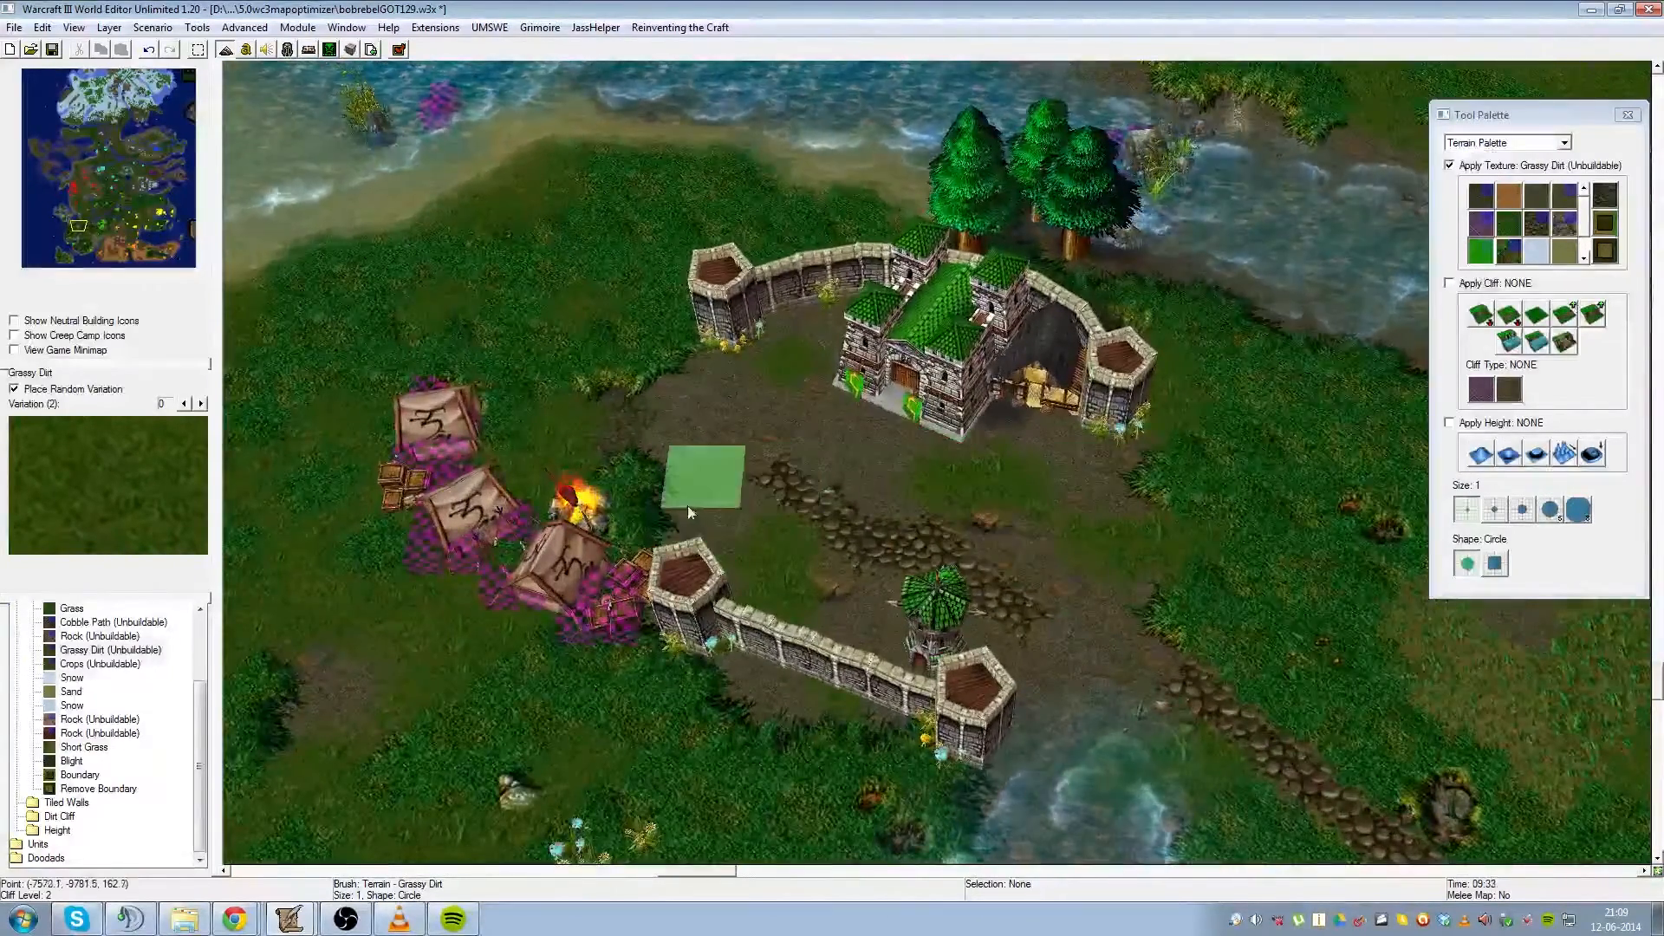
- Paint Dirt from the courtyard toward the campfire, and extend the Cobble Path northwest and up to the keep's gate
{"action": "left_click", "coordinate": [1536, 196]}
{"action": "mouse_move", "coordinate": [703, 485]}
{"action": "left_mouse_down"}
{"action": "mouse_move", "coordinate": [624, 535]}
{"action": "mouse_move", "coordinate": [555, 477]}
{"action": "left_mouse_up"}
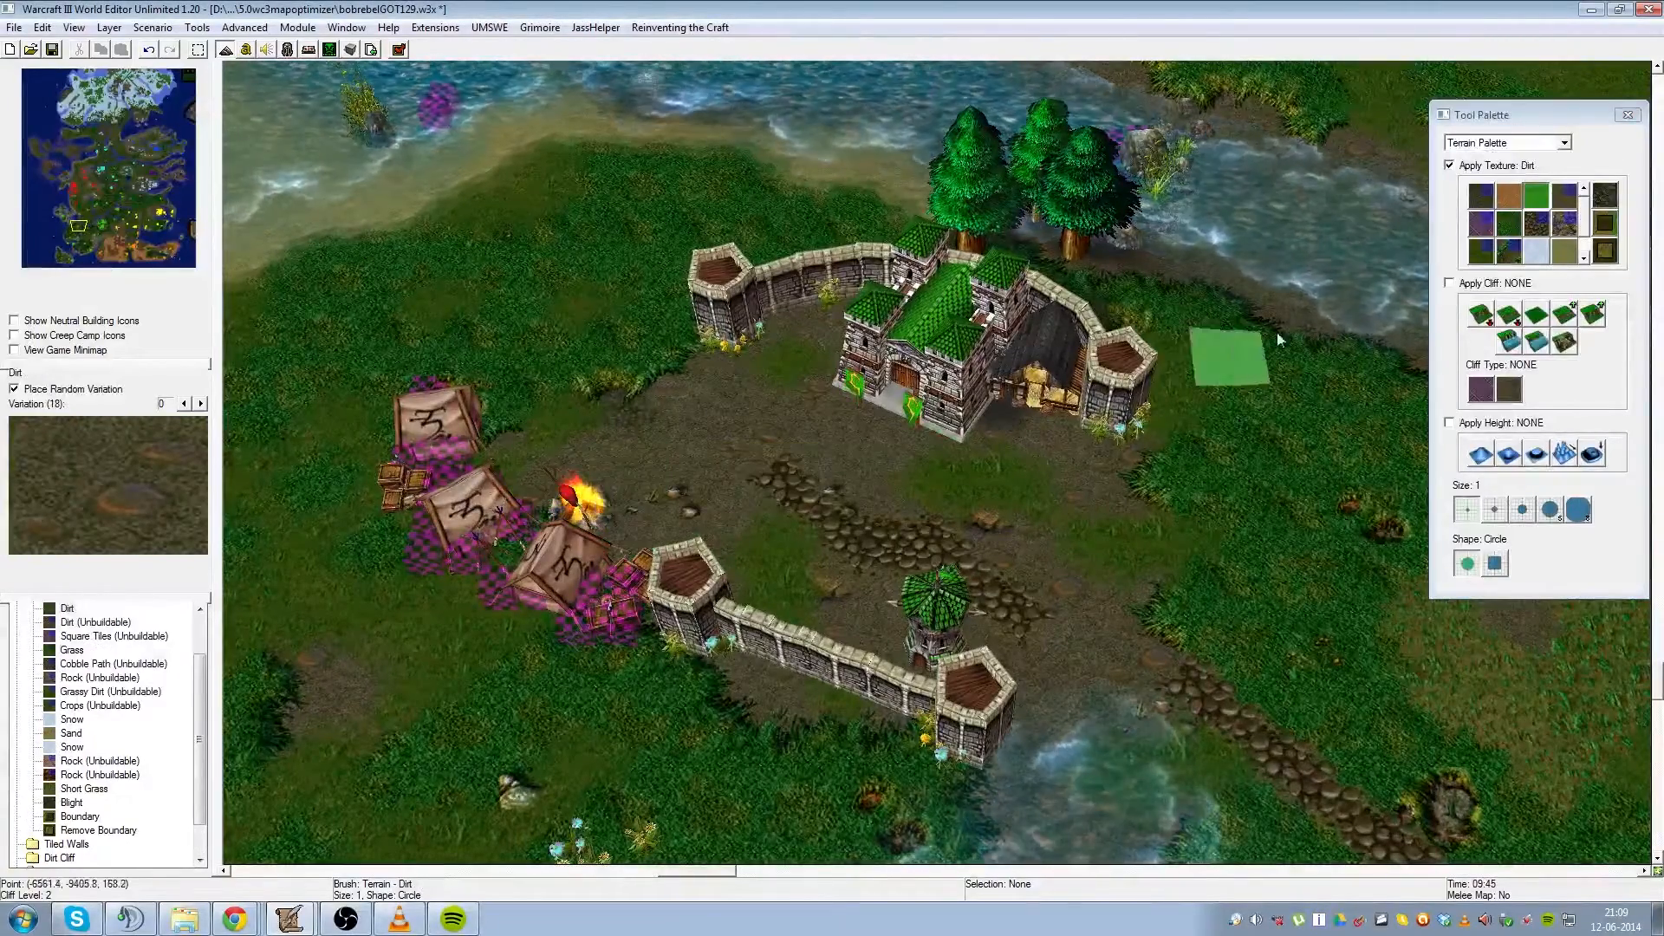
{"action": "left_click", "coordinate": [1536, 224]}
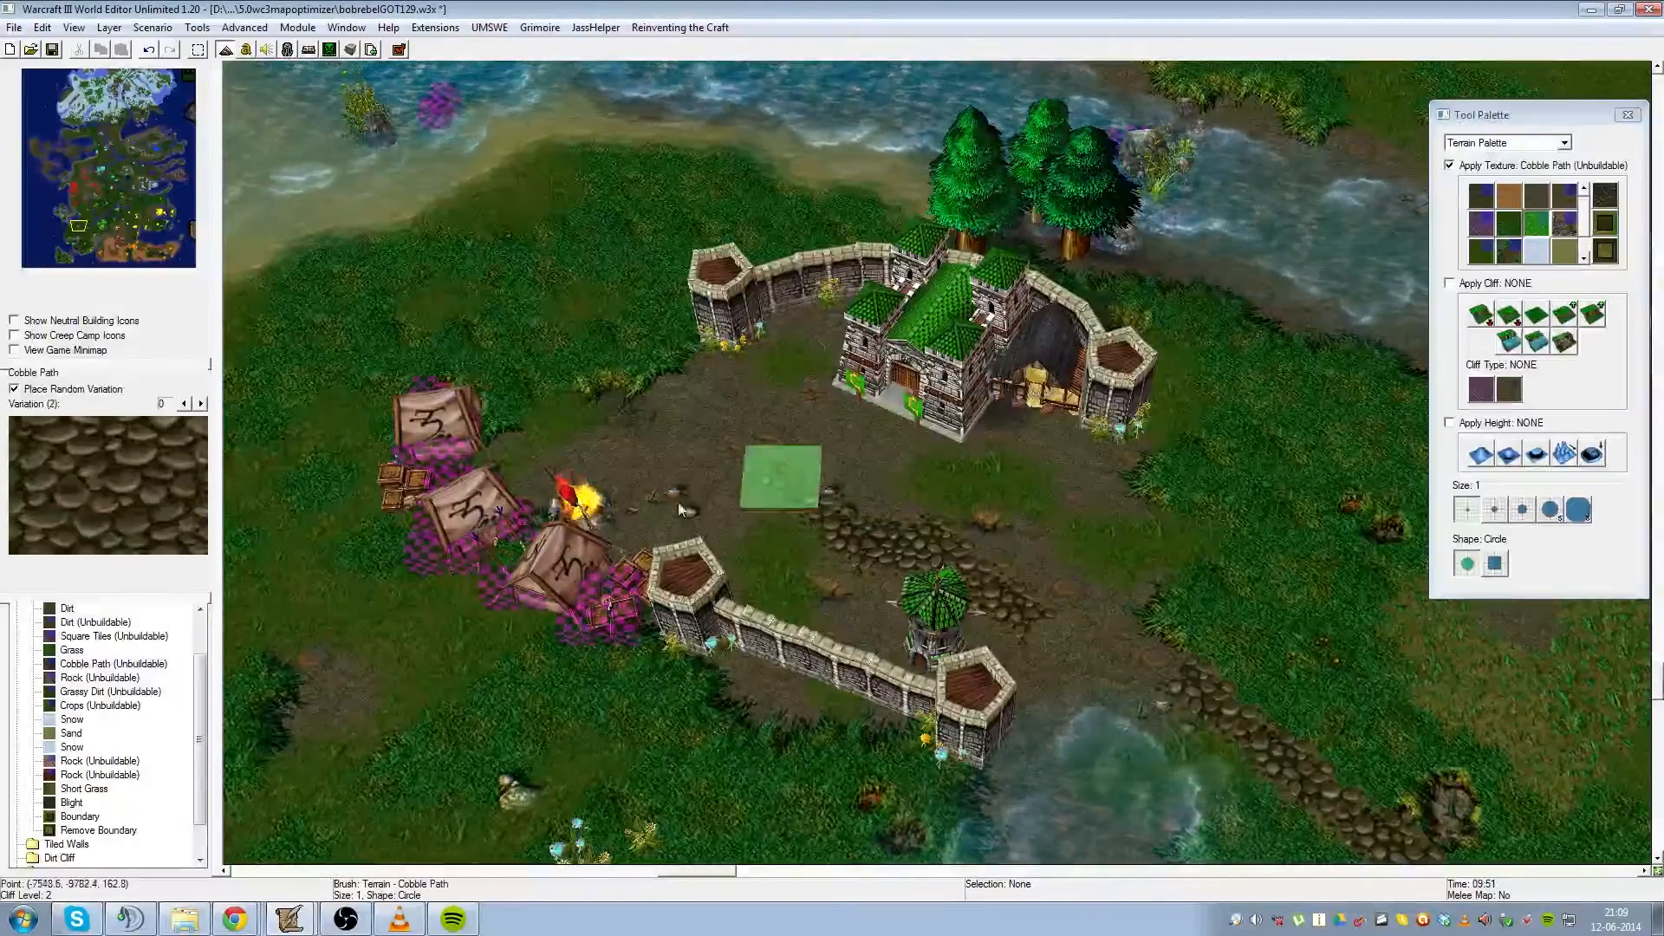
{"action": "left_click", "coordinate": [720, 449]}
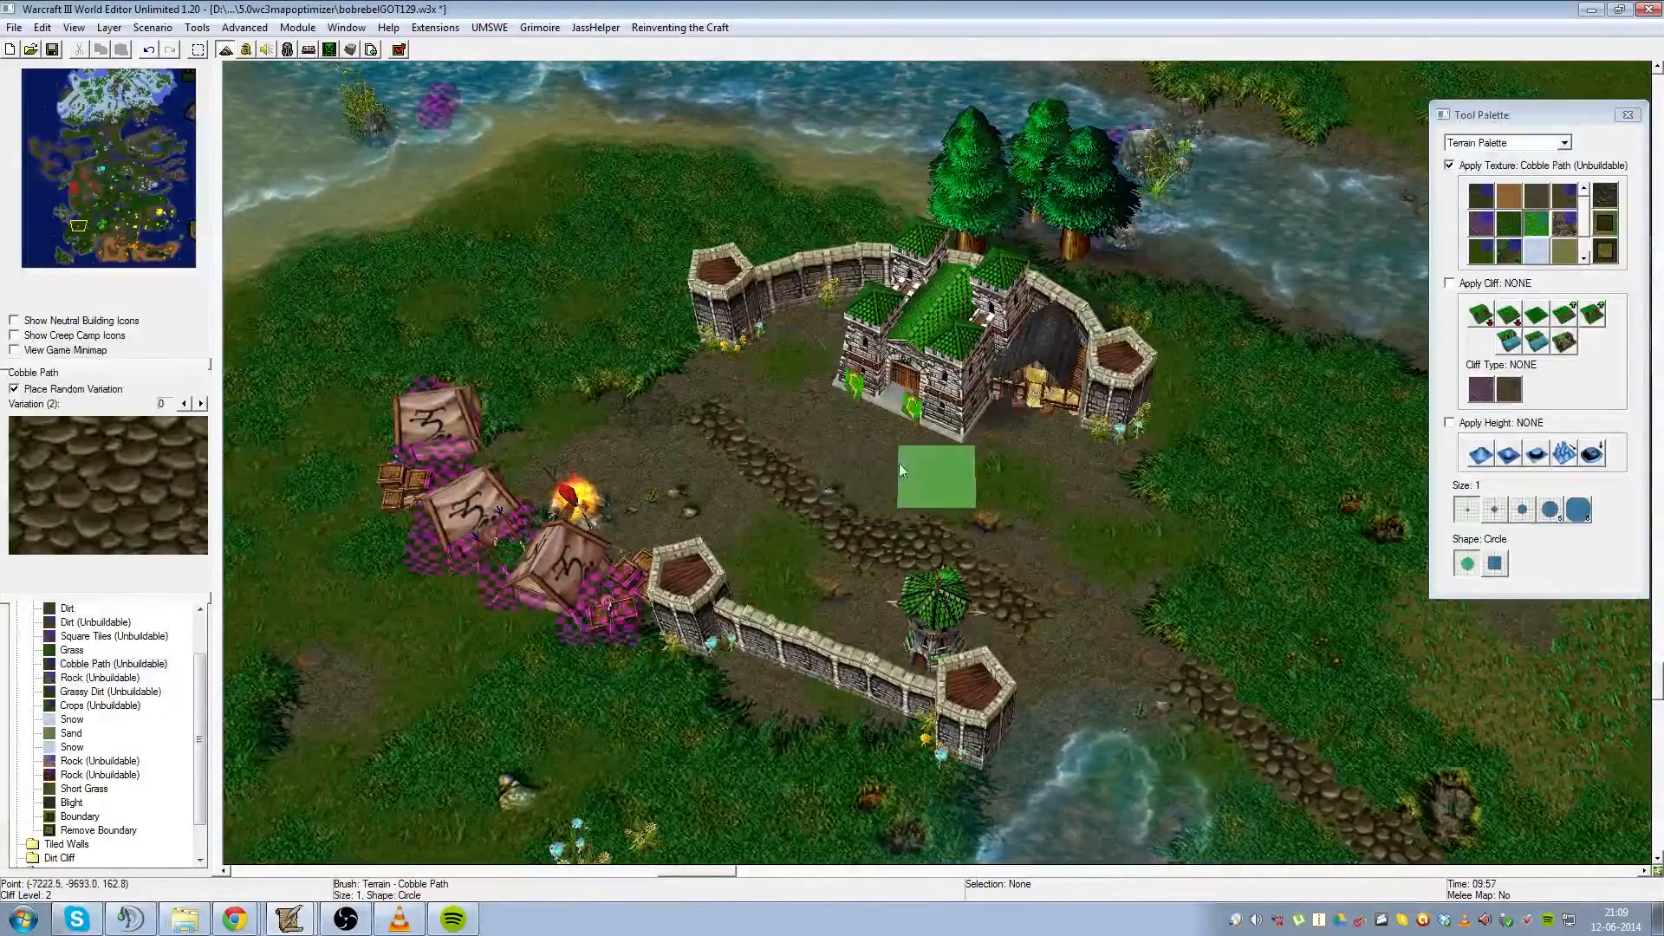
{"action": "left_click_drag", "start_coordinate": [884, 479], "coordinate": [872, 434]}
{"action": "scroll", "coordinate": [1166, 449], "scroll_direction": "down", "scroll_amount": 1}
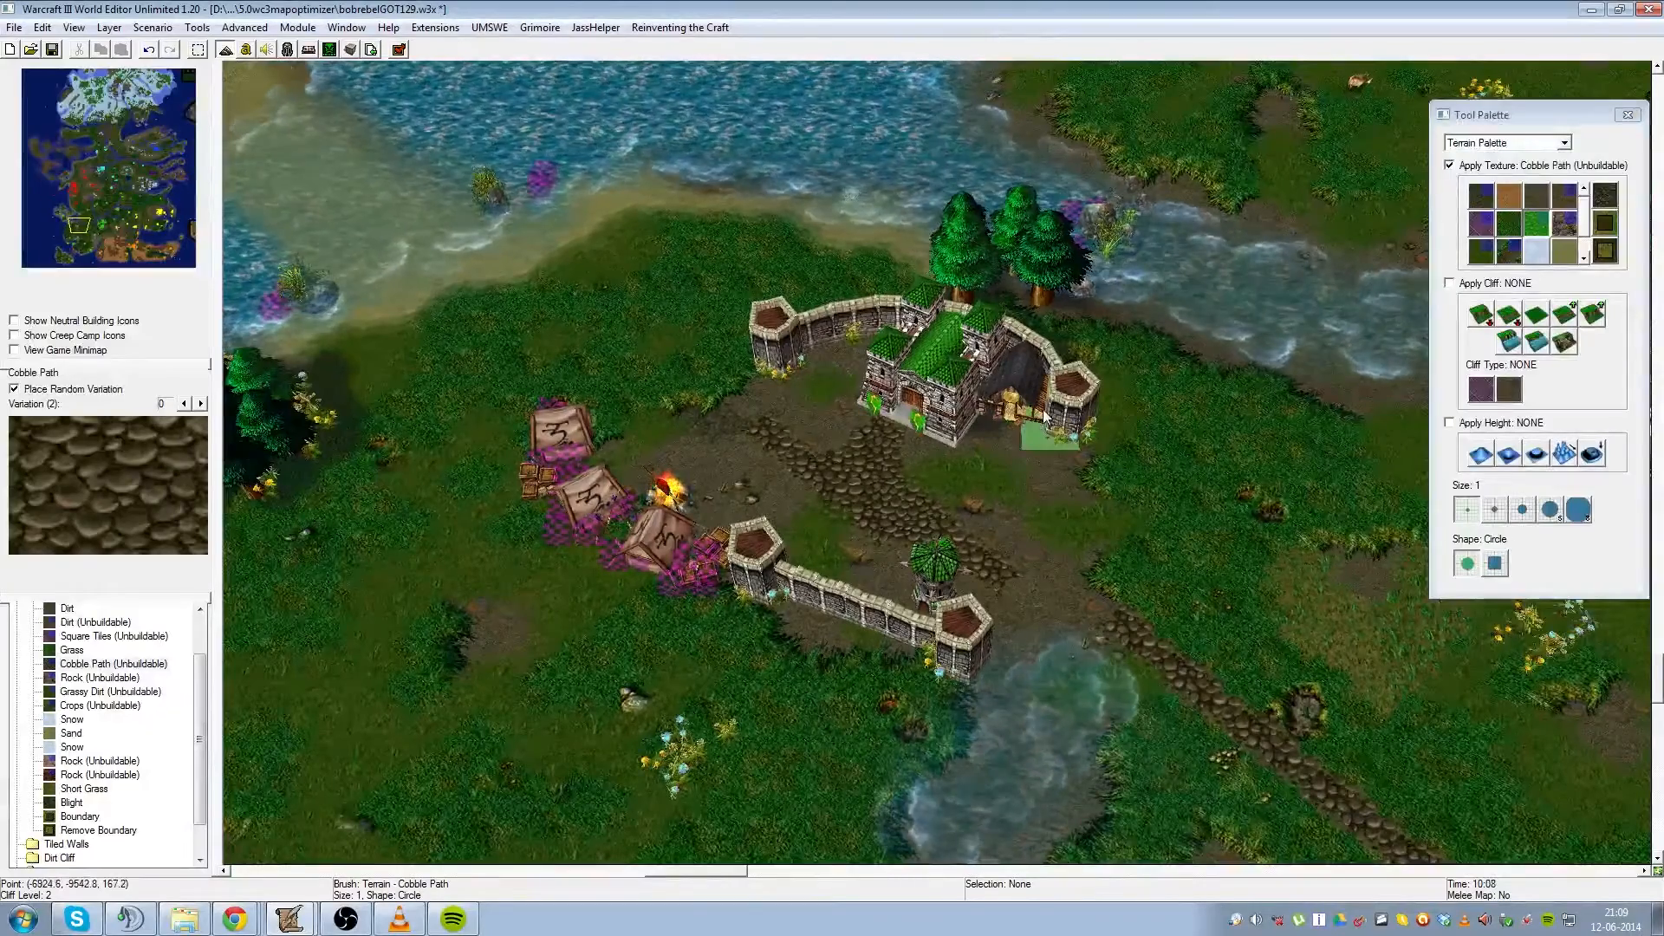
{"action": "scroll", "coordinate": [1042, 409], "scroll_direction": "up", "scroll_amount": 1}
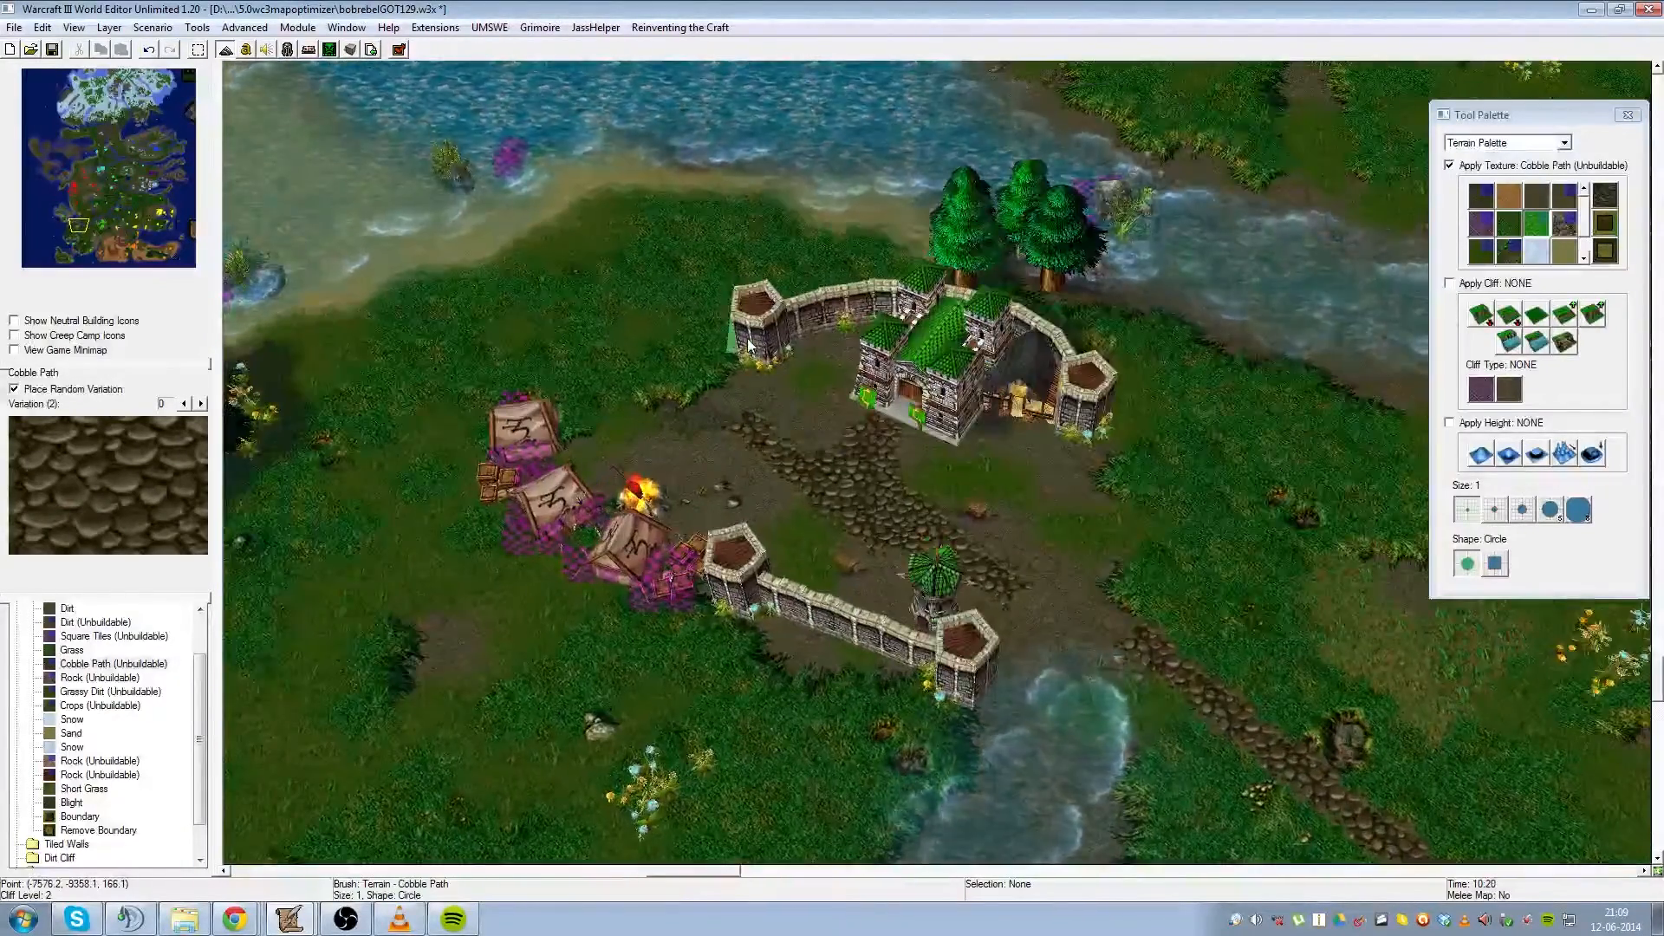
- Return to the Doodad Palette in selection mode and box-select the empty grass northwest of the castle
{"action": "right_click_drag", "start_coordinate": [1266, 304], "coordinate": [1229, 283]}
{"action": "scroll", "coordinate": [1239, 294], "scroll_direction": "down", "scroll_amount": 3}
{"action": "scroll", "coordinate": [1236, 290], "scroll_direction": "up", "scroll_amount": 2}
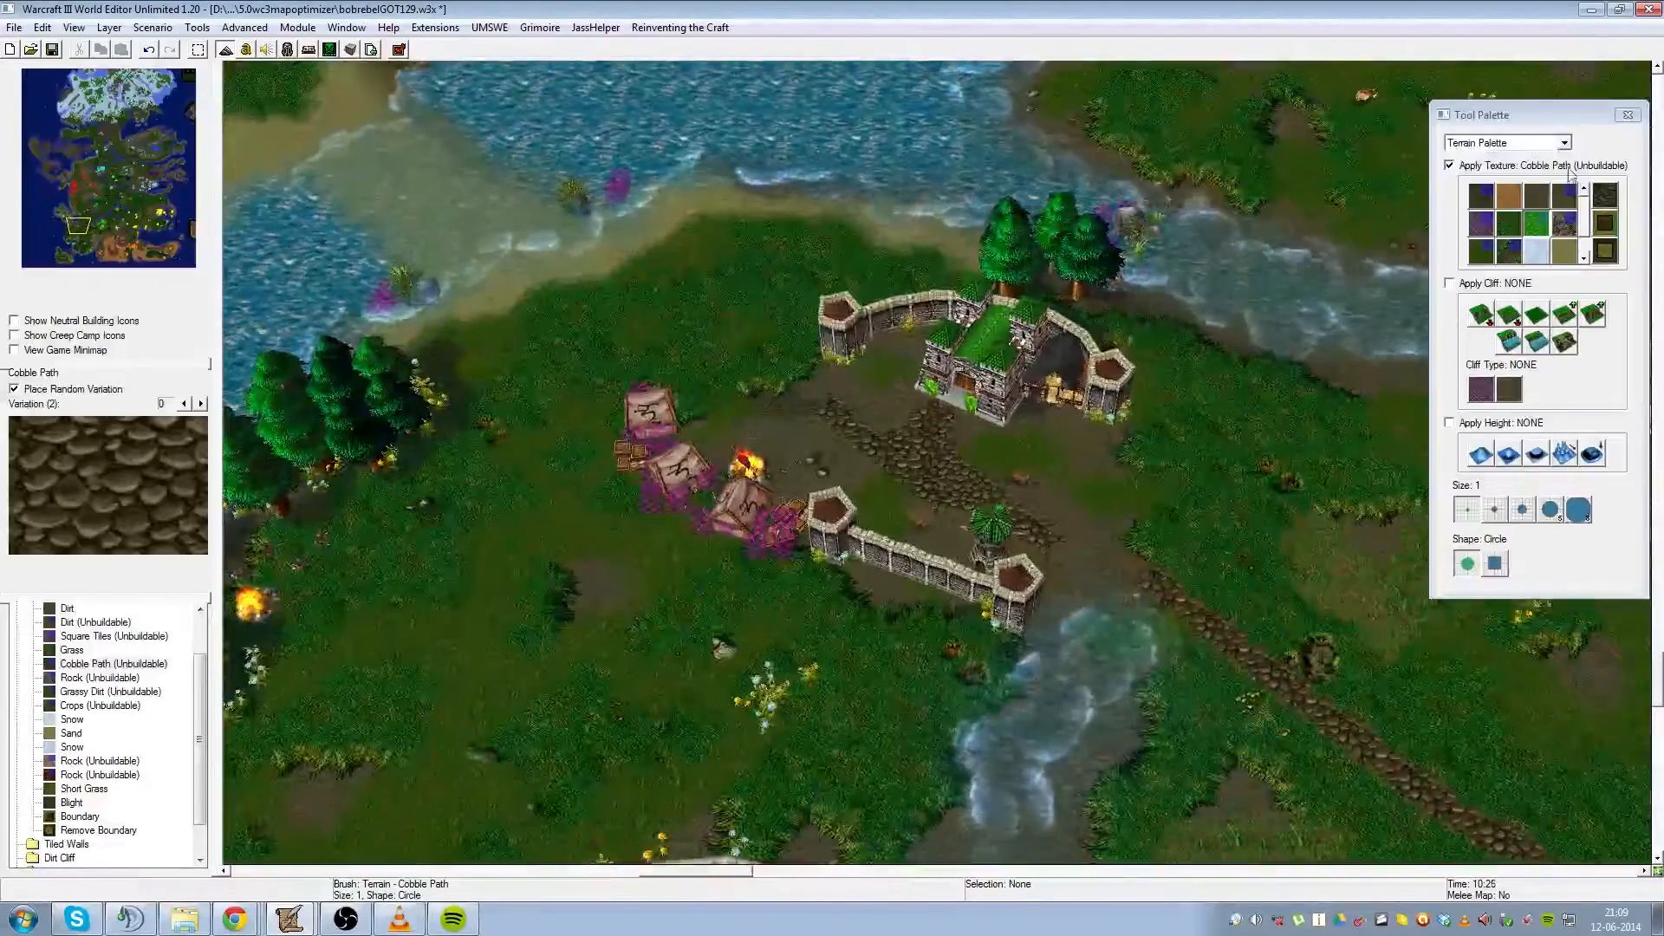
{"action": "left_click", "coordinate": [1563, 143]}
{"action": "left_click", "coordinate": [1524, 169]}
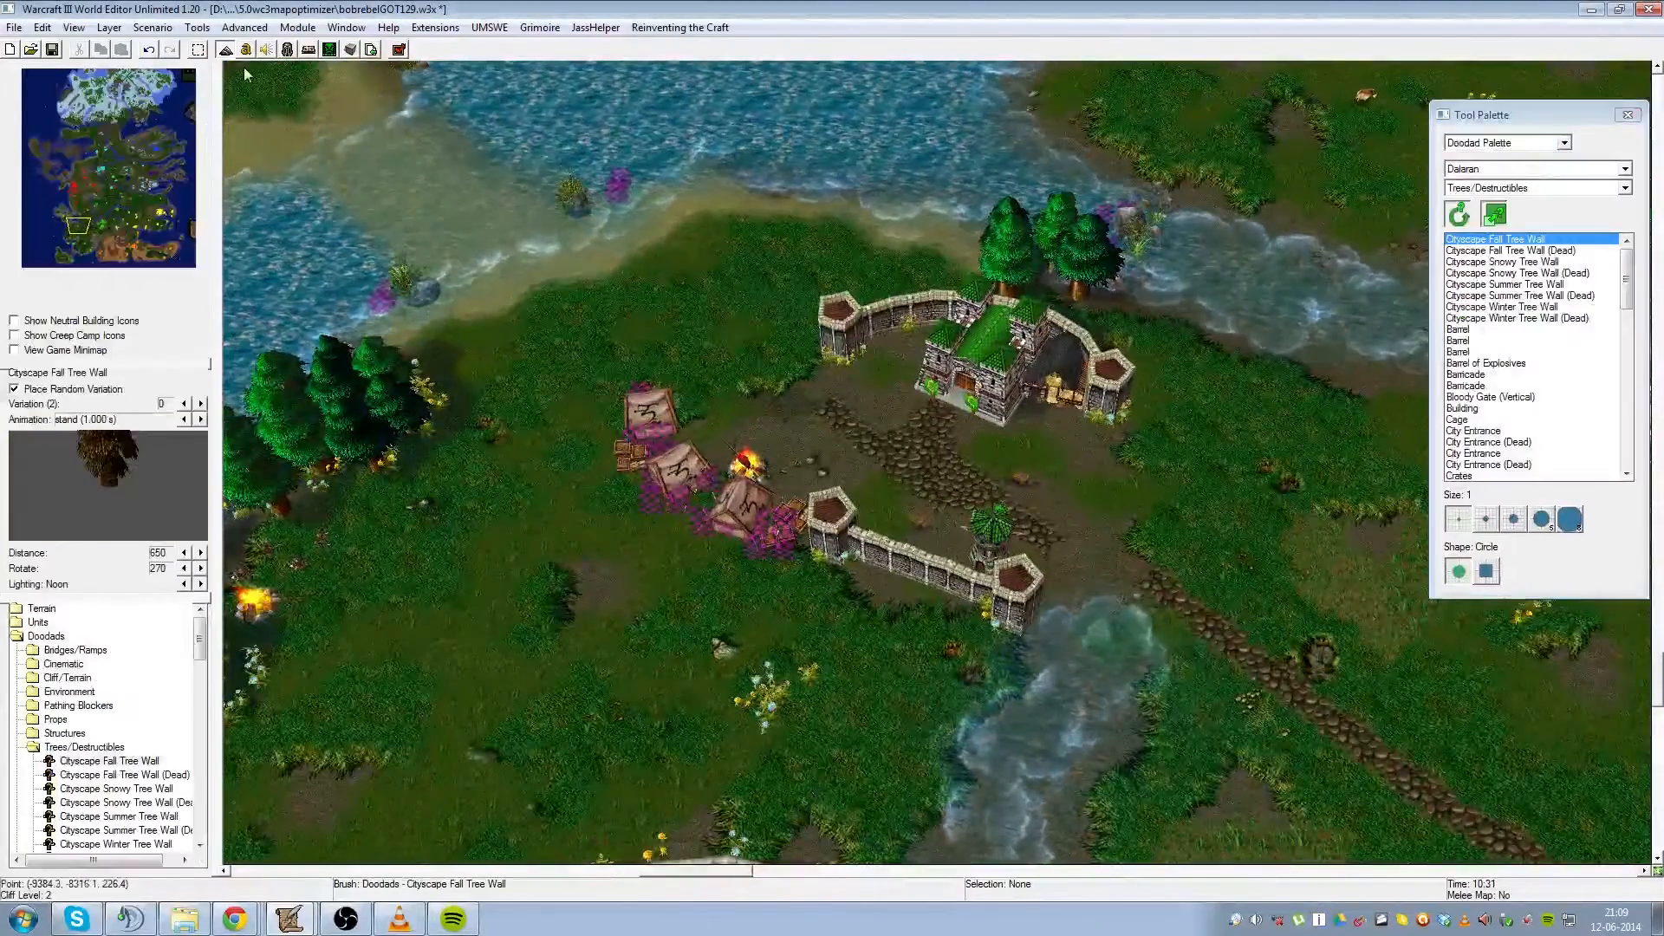
{"action": "left_click", "coordinate": [198, 50]}
{"action": "left_click_drag", "start_coordinate": [629, 246], "coordinate": [714, 319]}
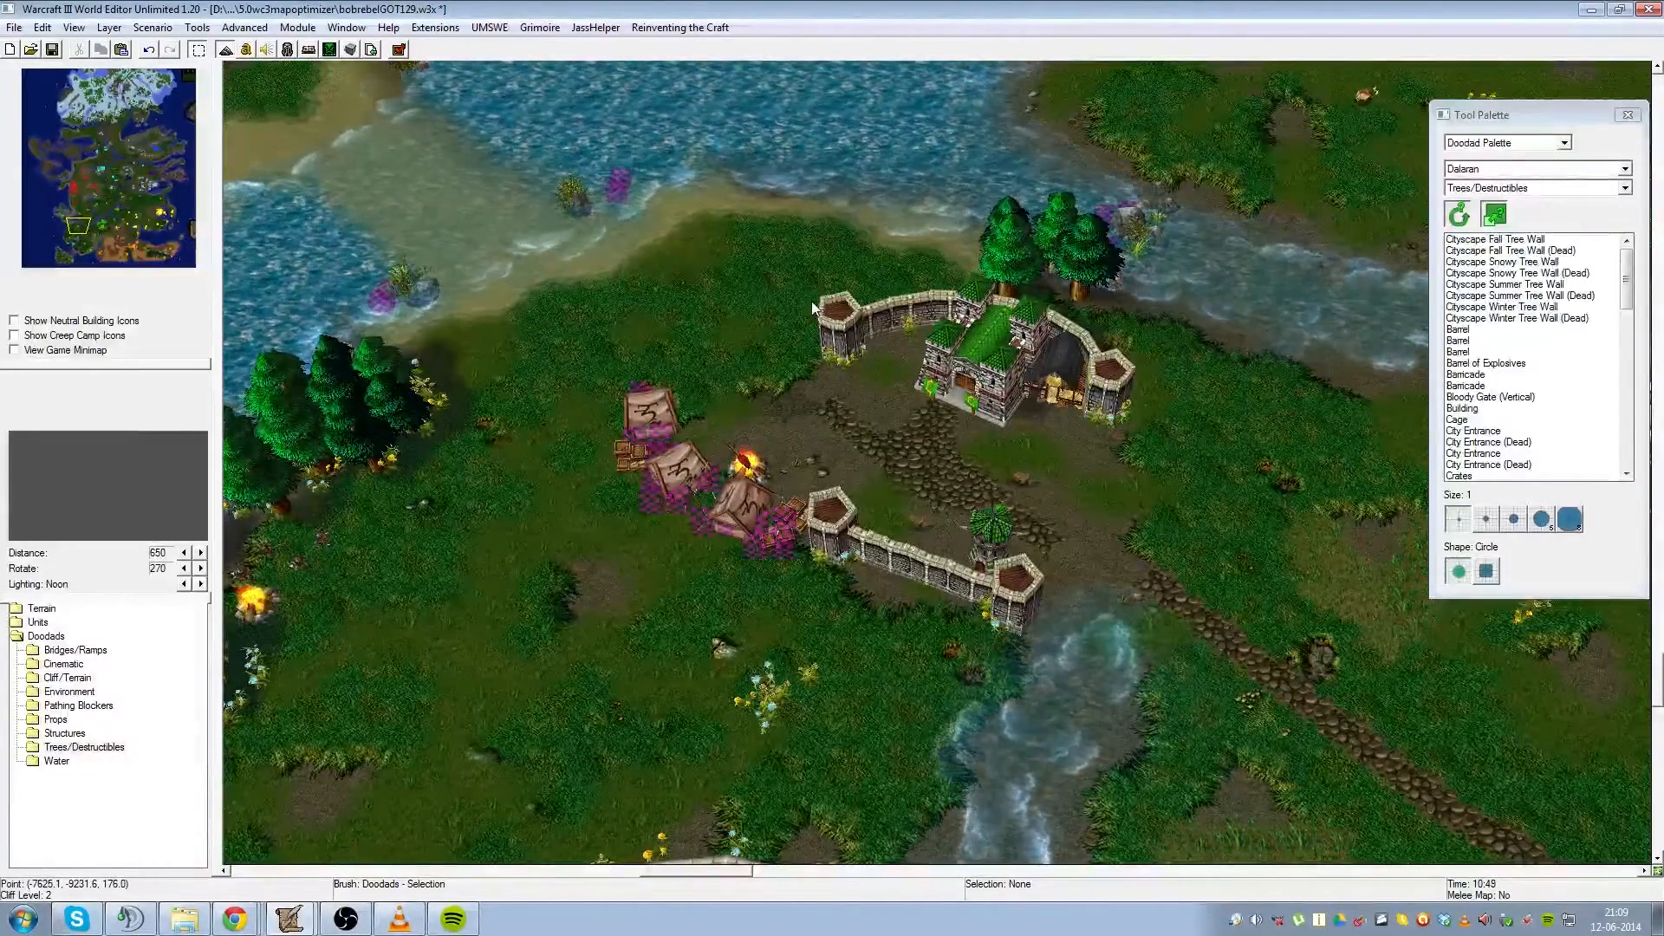
{"action": "key", "text": "Up"}
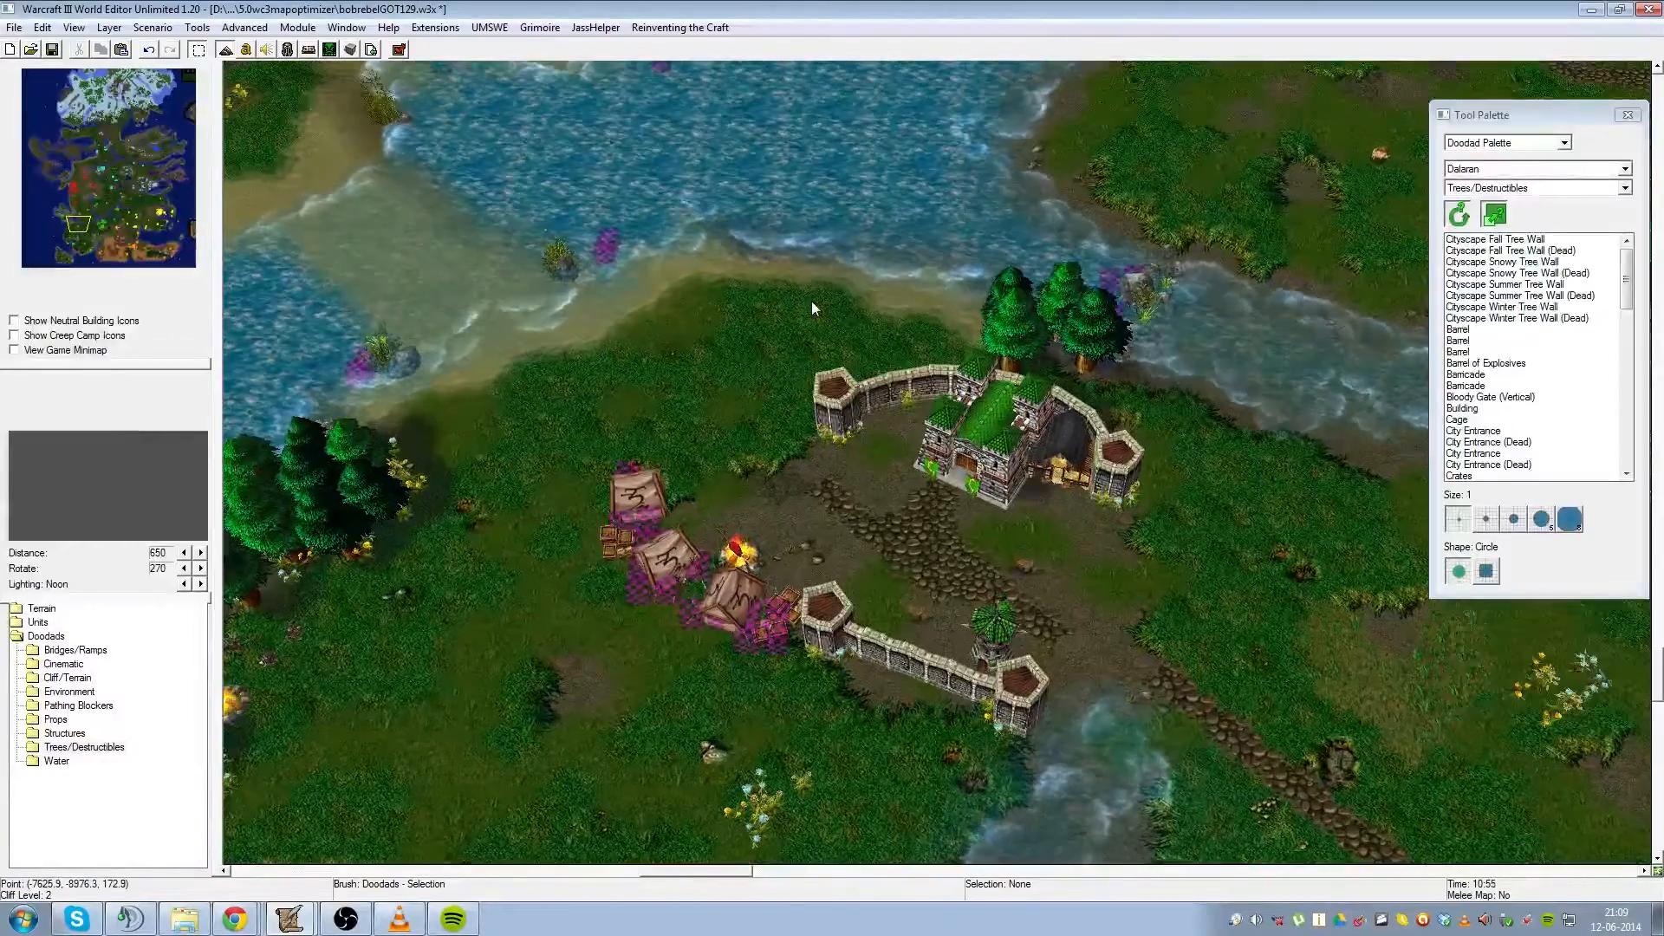
{"action": "key", "text": "Right"}
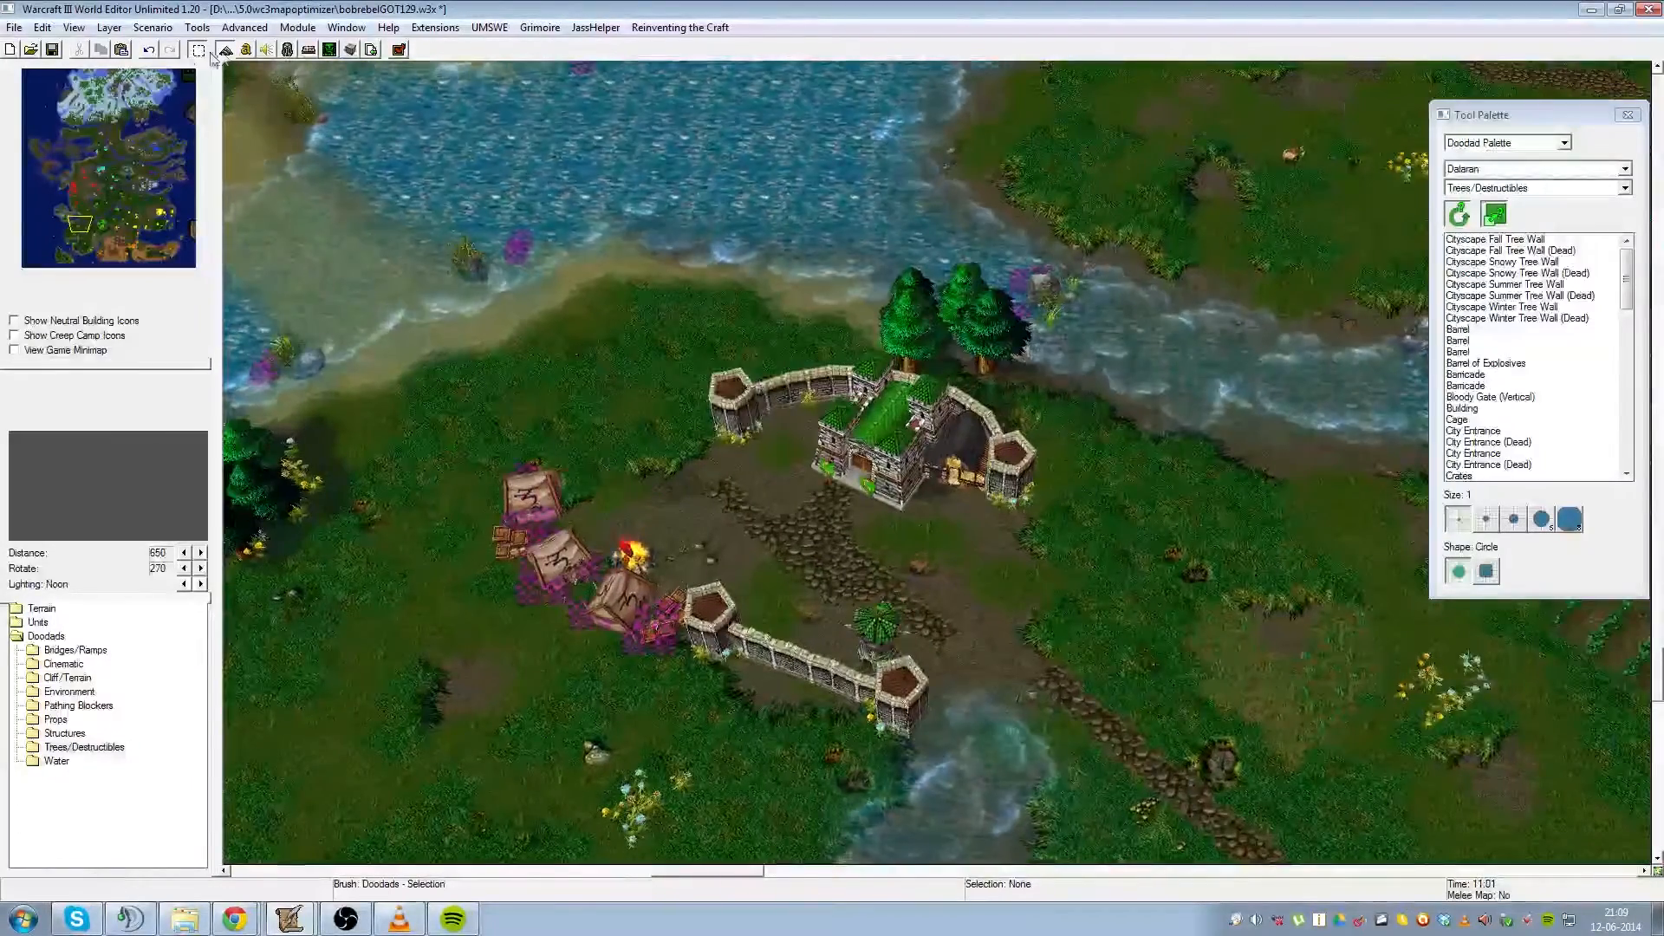
- View Brightwater Keep's unit data in the Object Editor, move that window down, and return to the map
{"action": "left_click", "coordinate": [287, 49]}
{"action": "key", "text": "Up"}
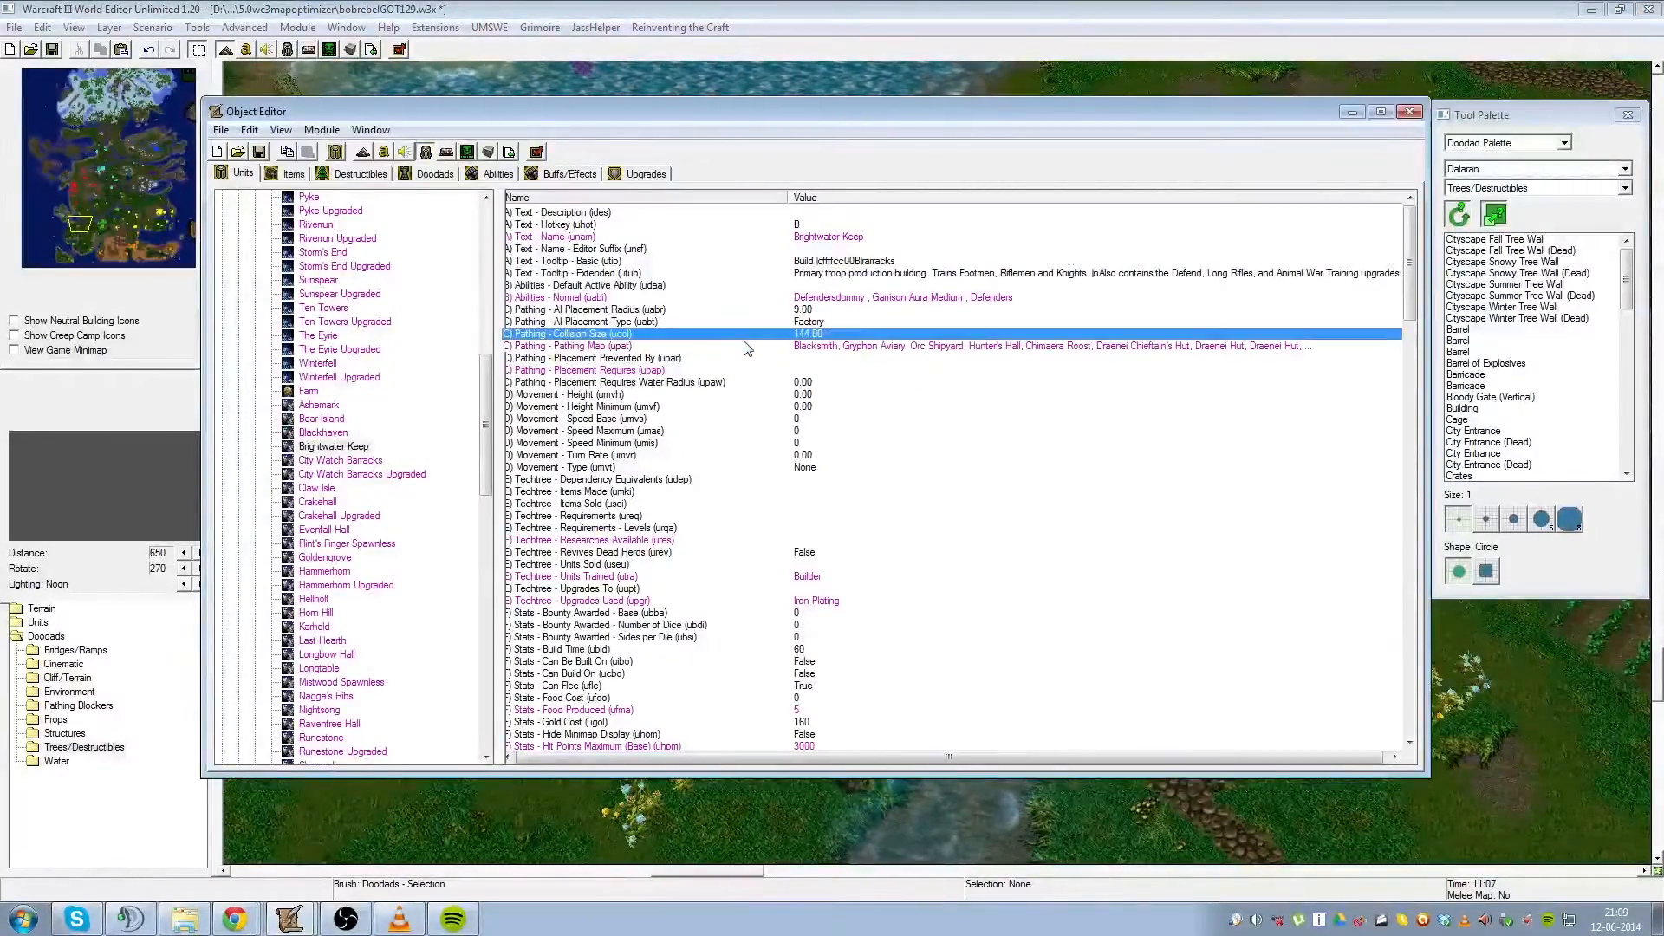
{"action": "left_click_drag", "start_coordinate": [781, 111], "coordinate": [757, 174]}
{"action": "left_click", "coordinate": [814, 24]}
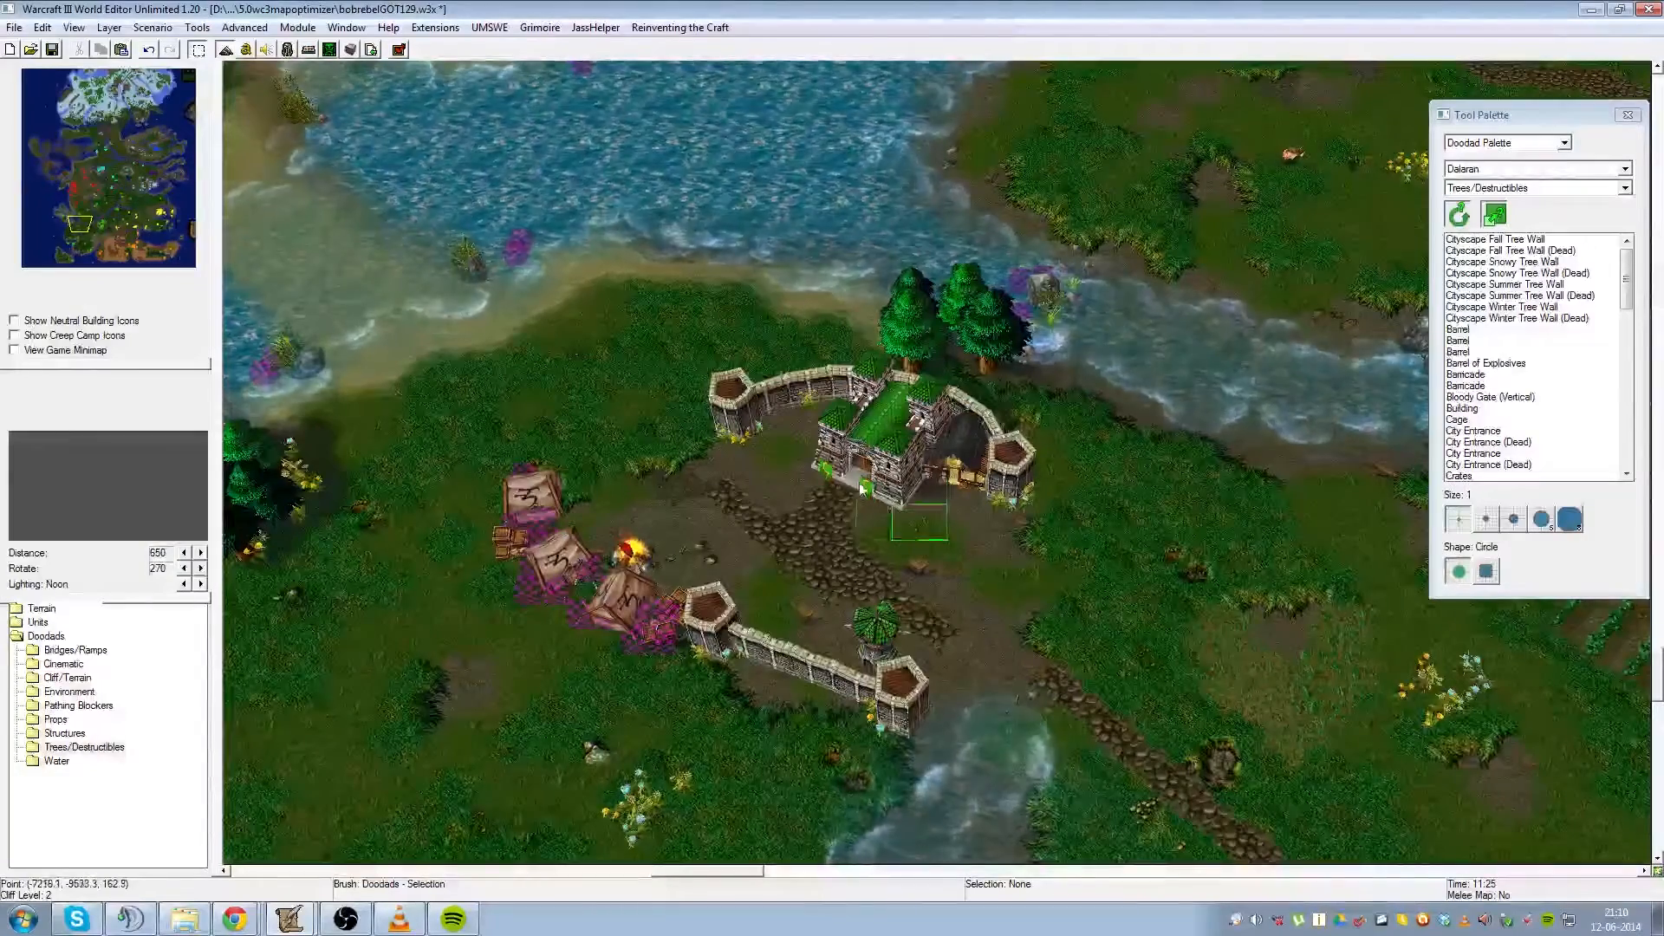
- Switch to the Unit Palette, select Brightwater Keep, and select the red-roofed Ashemark castle farther north
{"action": "left_click", "coordinate": [1504, 142]}
{"action": "left_click", "coordinate": [1497, 181]}
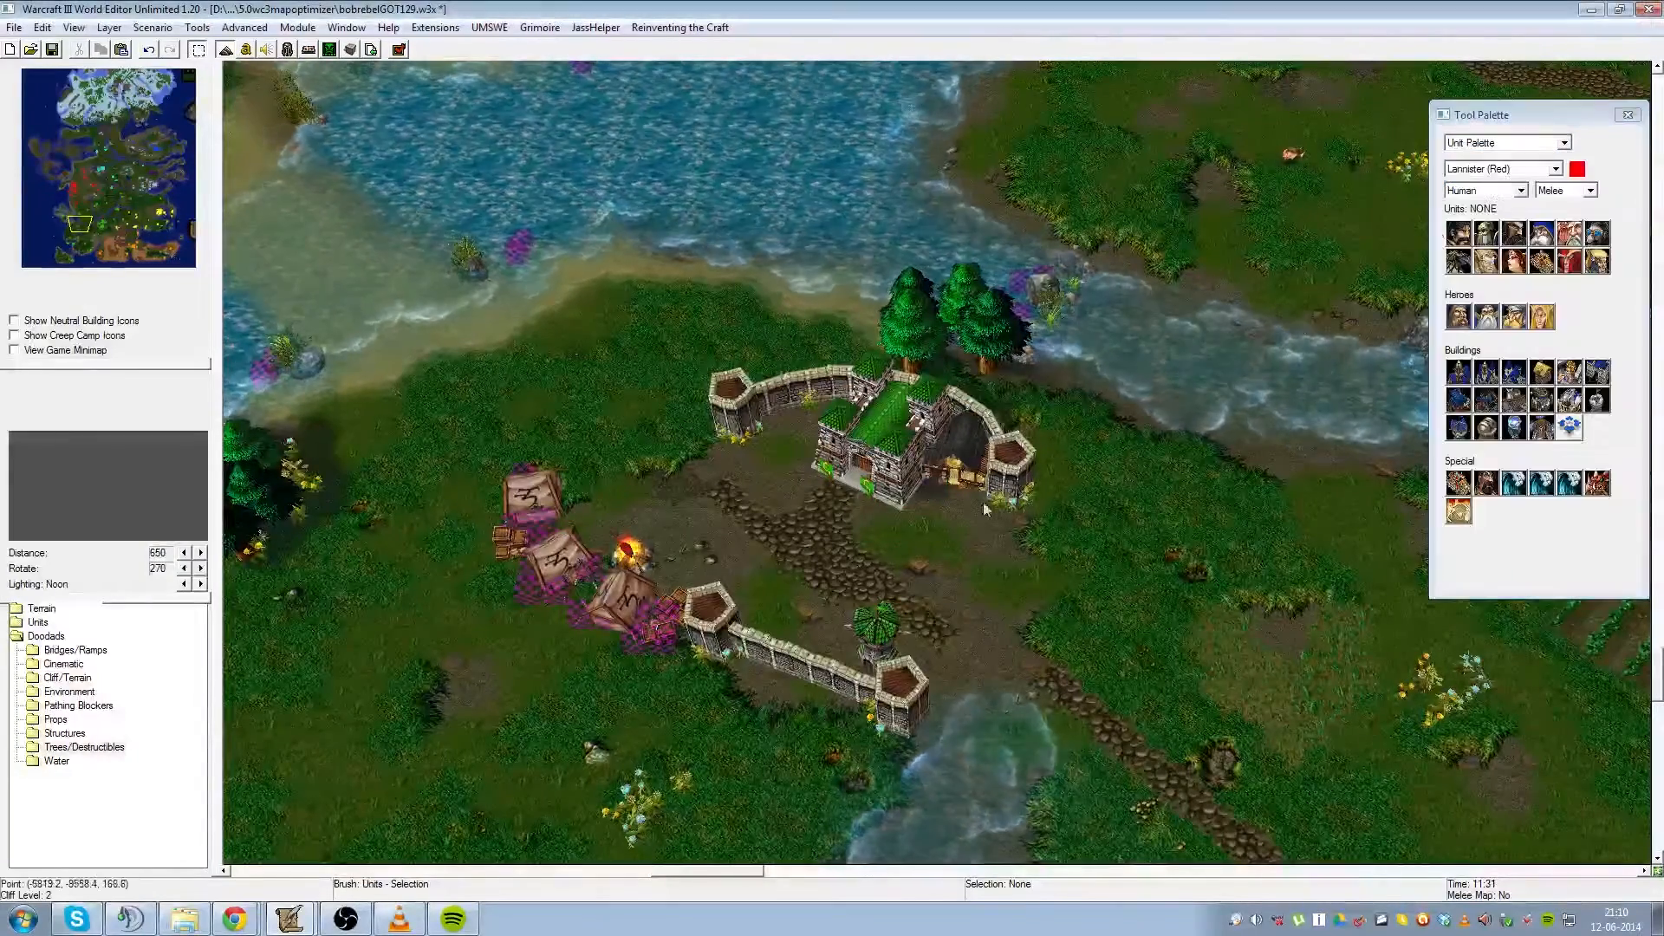
{"action": "left_click", "coordinate": [876, 462]}
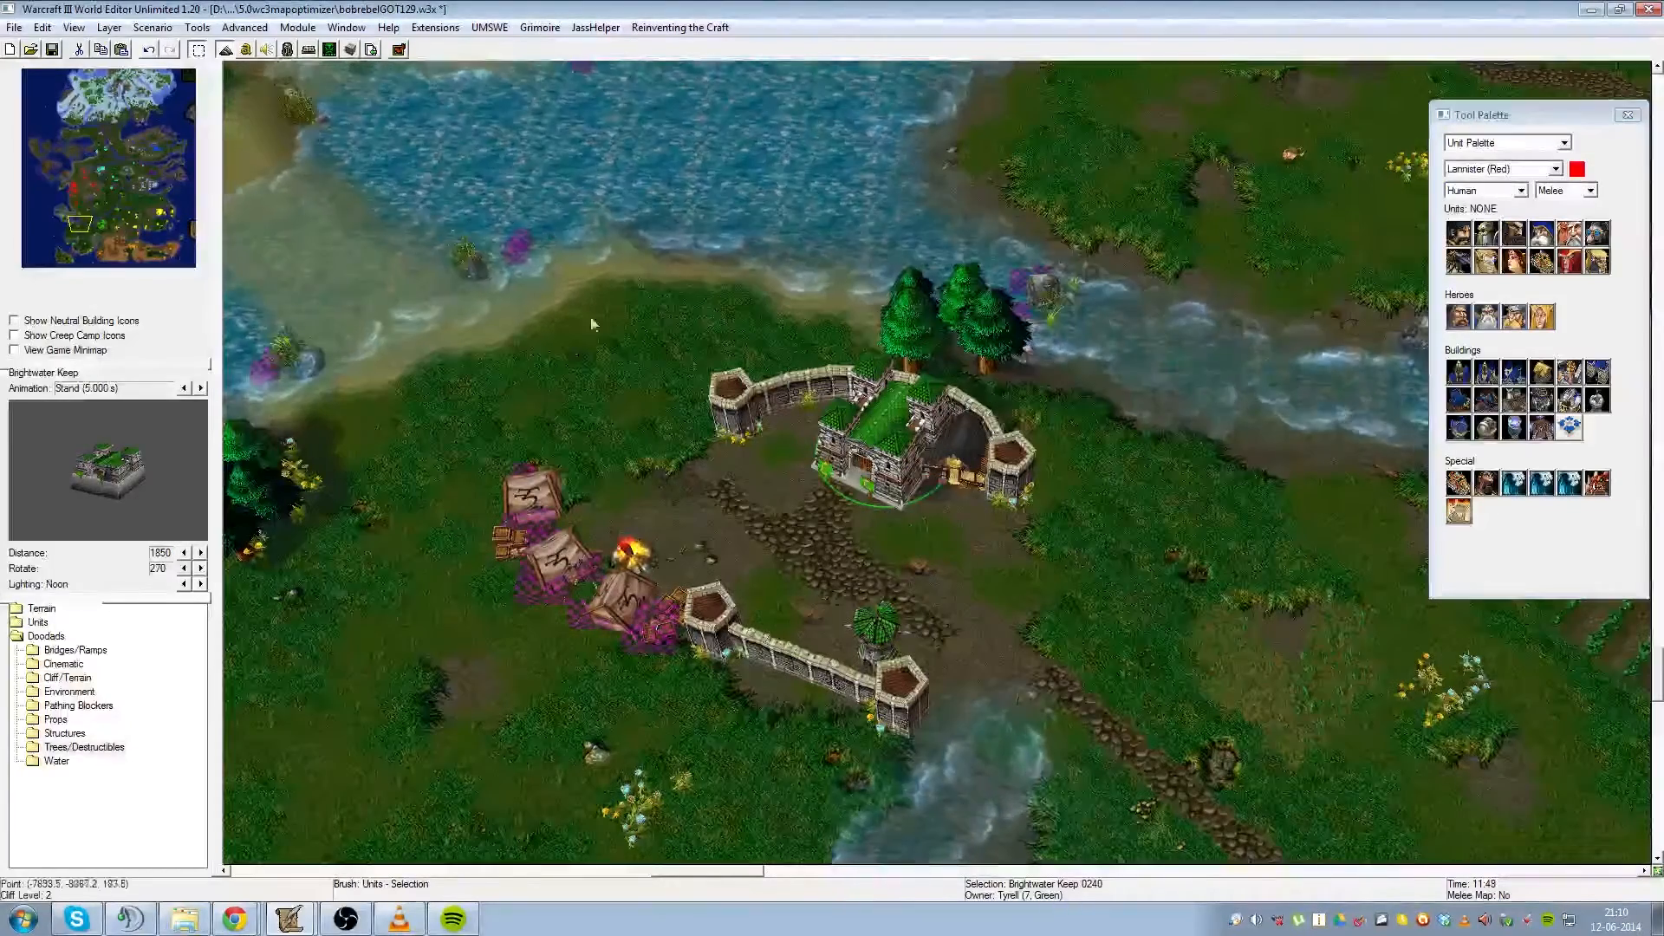
{"action": "left_click", "coordinate": [850, 369]}
{"action": "left_click_drag", "start_coordinate": [90, 208], "coordinate": [86, 173]}
{"action": "left_click", "coordinate": [839, 445]}
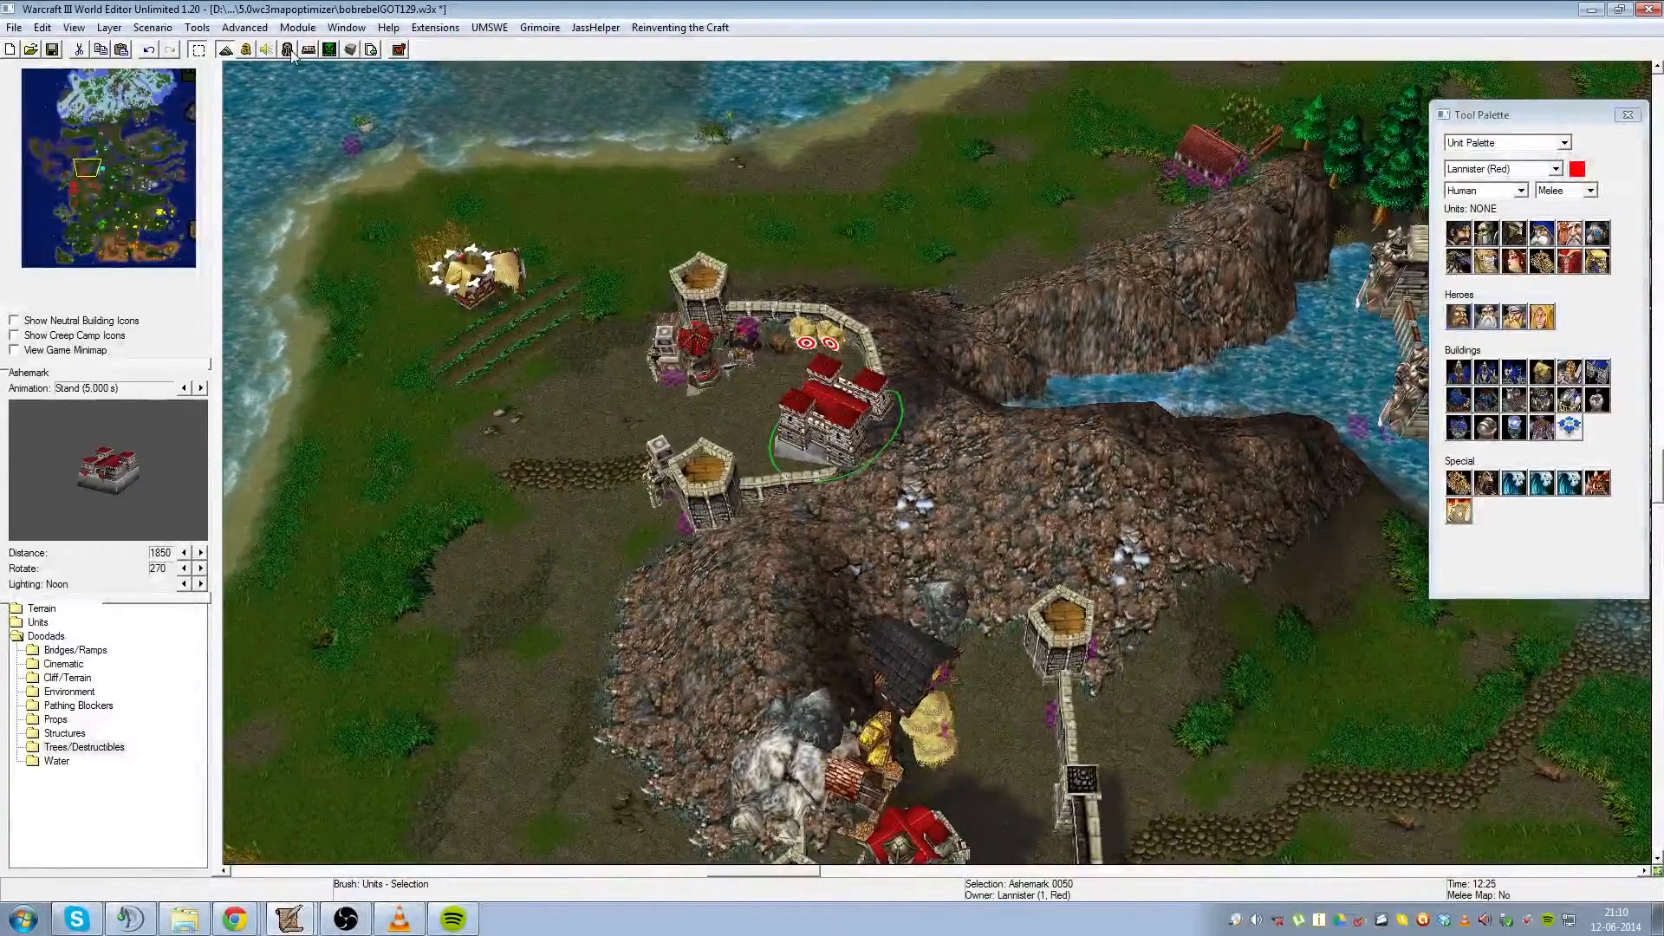
- Examine Brightwater Keep's techtree, bounty, build time and food stats in the Object Editor
{"action": "left_click", "coordinate": [288, 50]}
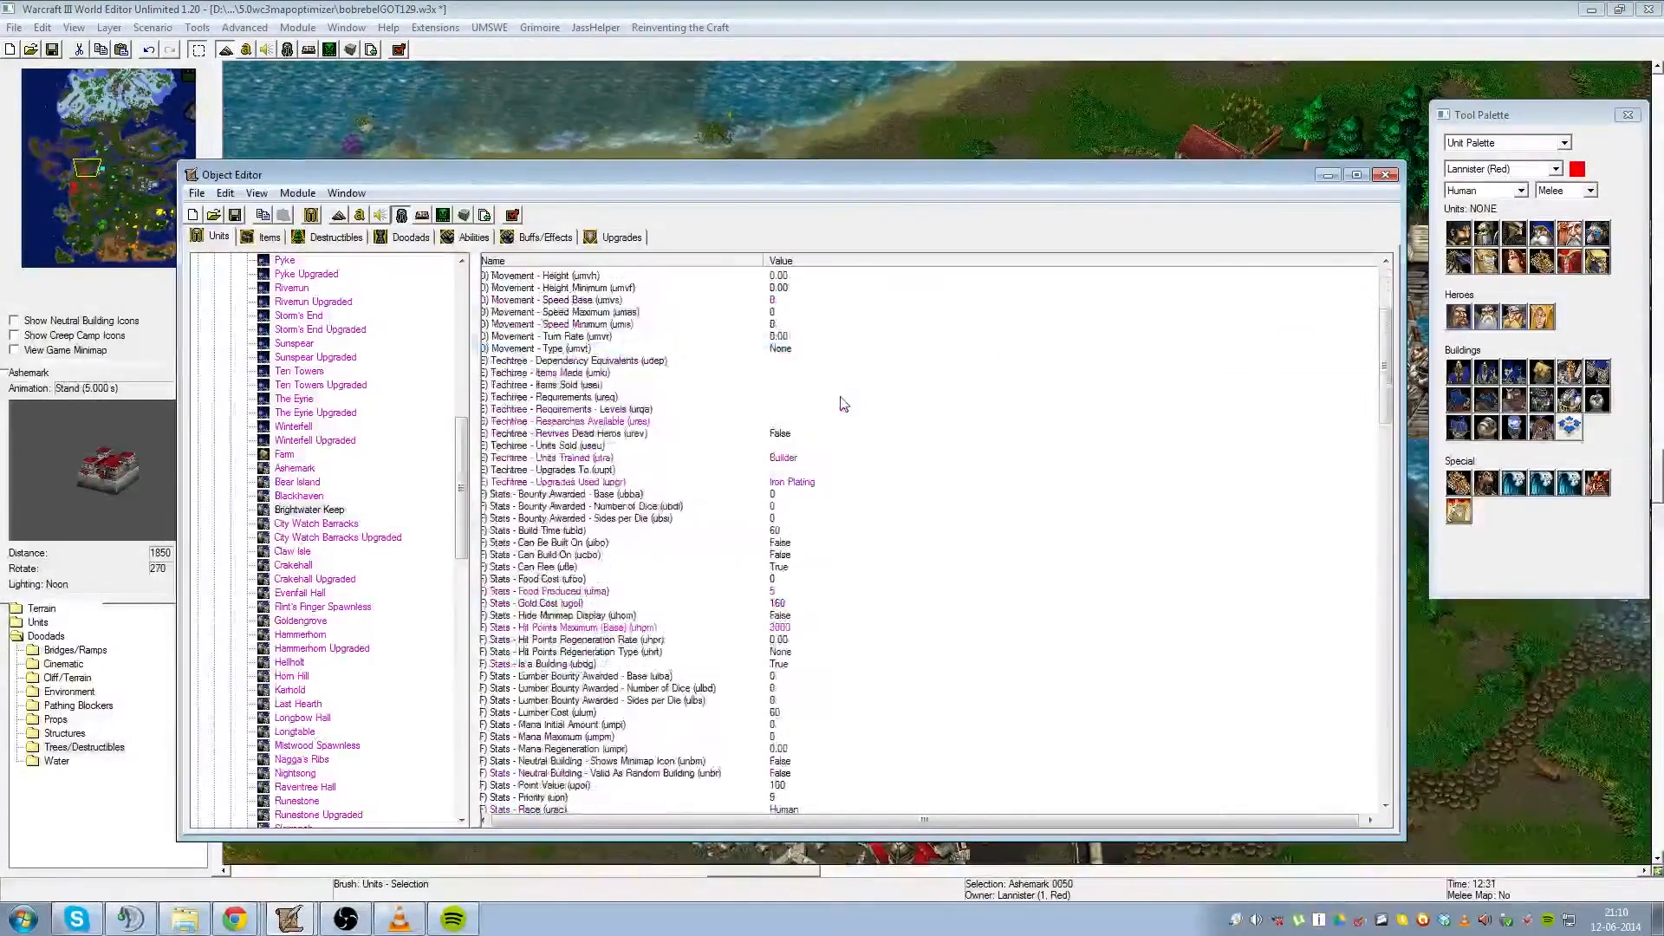
{"action": "left_click", "coordinate": [123, 214]}
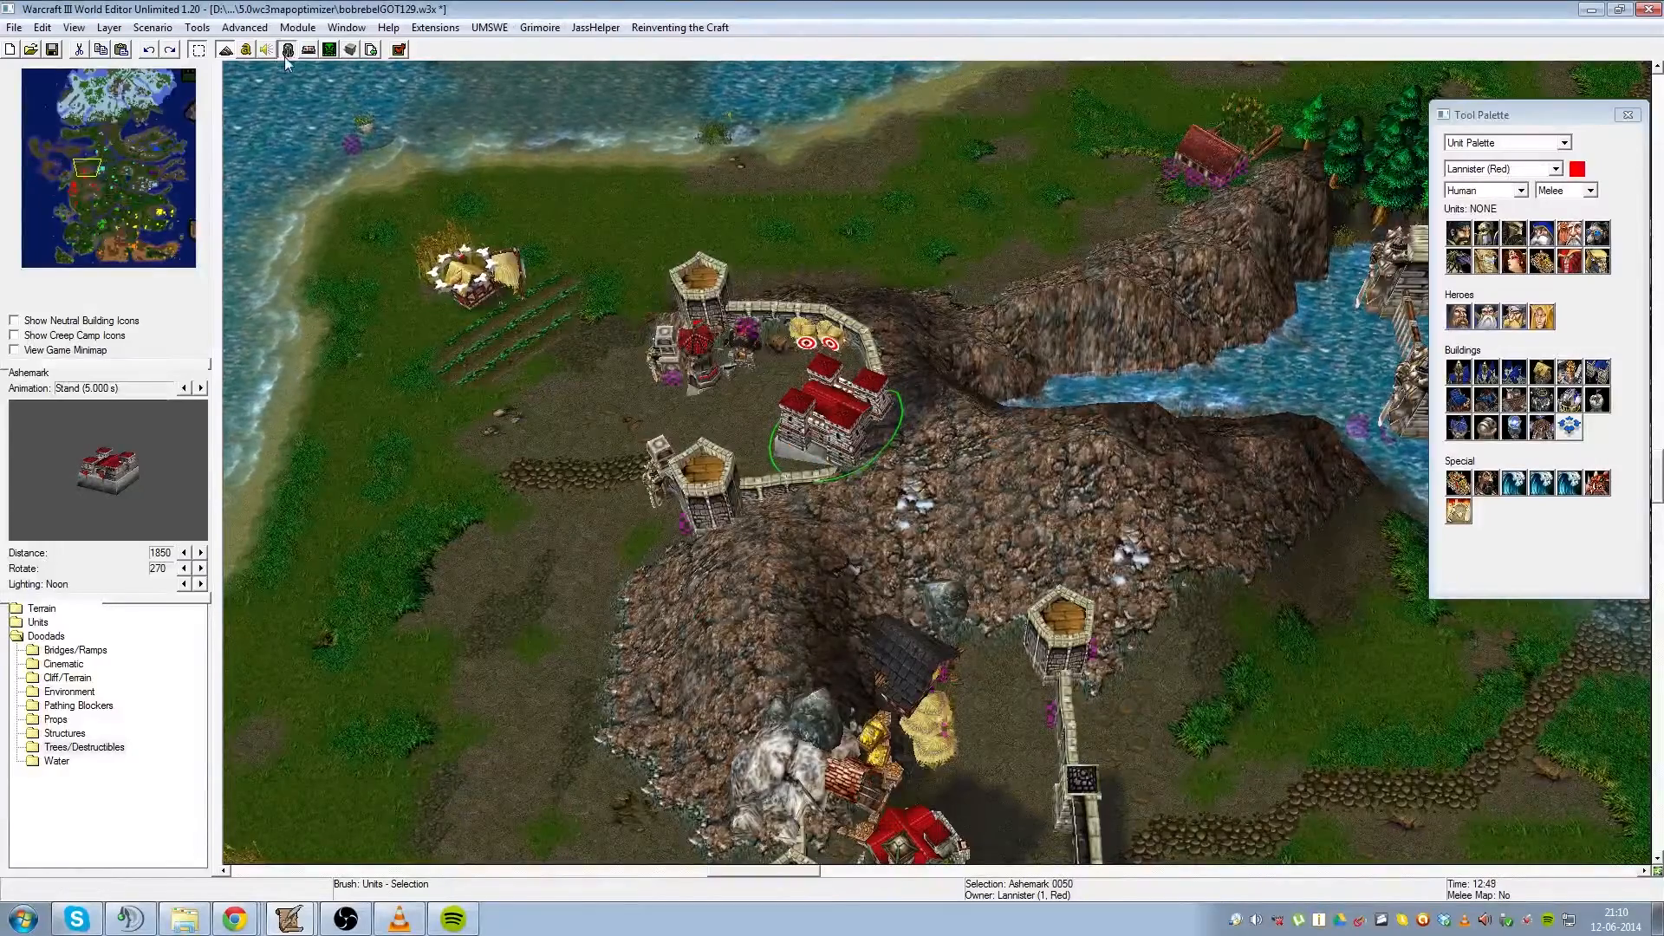
{"action": "key", "text": "F6"}
{"action": "left_click", "coordinate": [774, 530]}
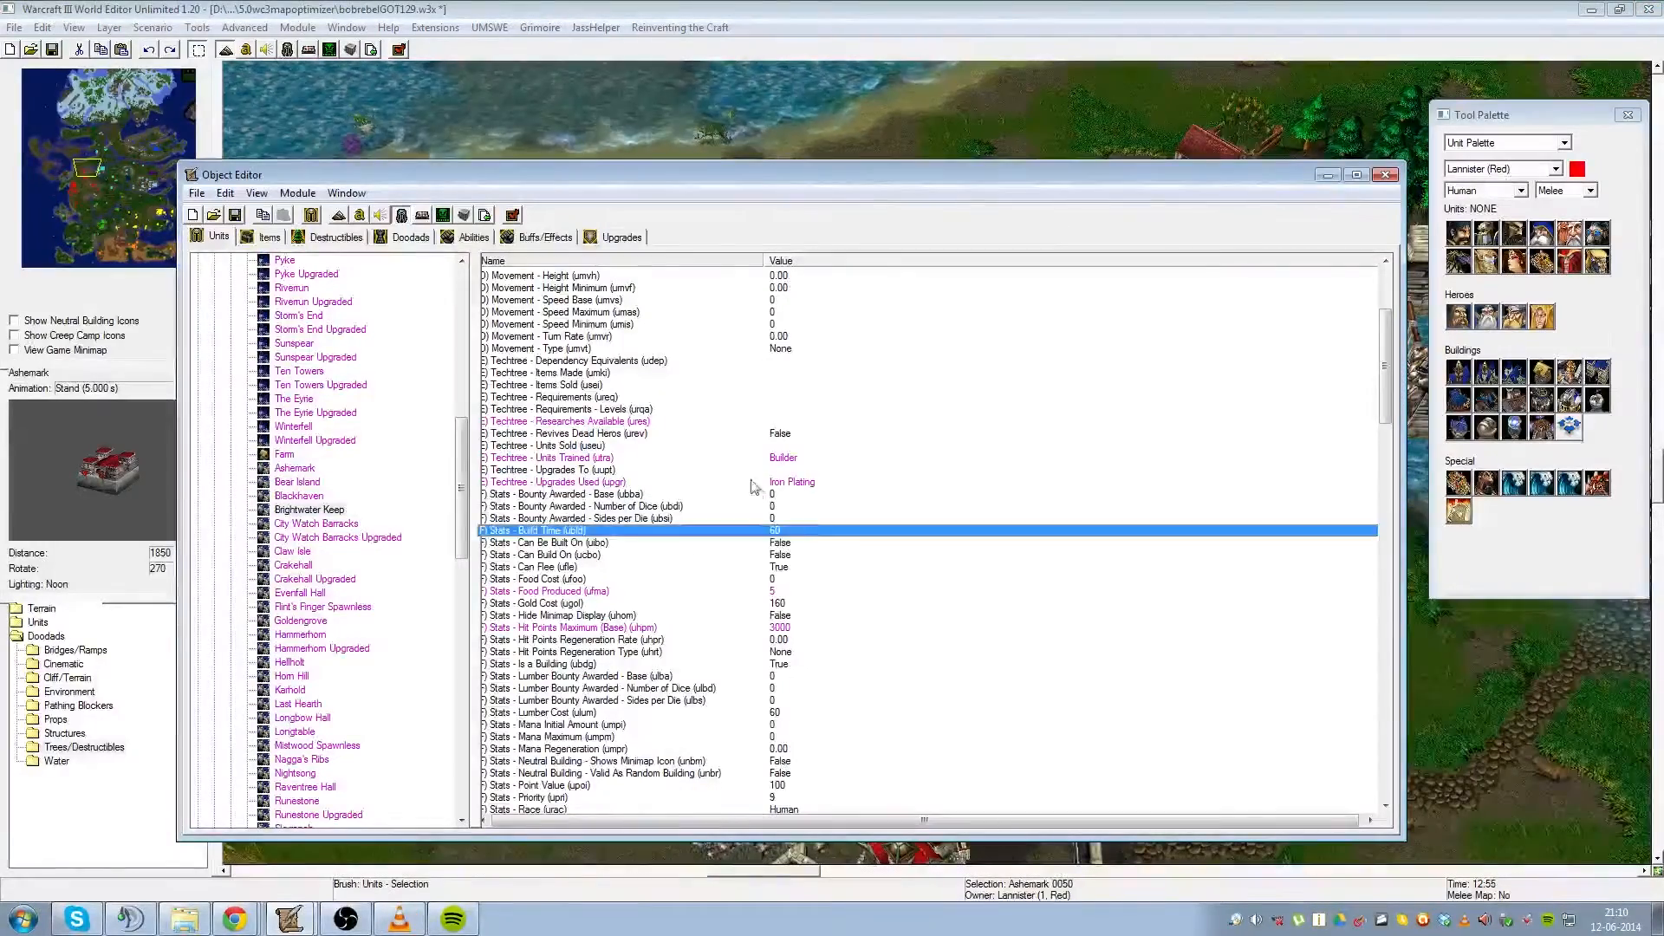
{"action": "scroll", "coordinate": [739, 457], "scroll_direction": "up", "scroll_amount": 5}
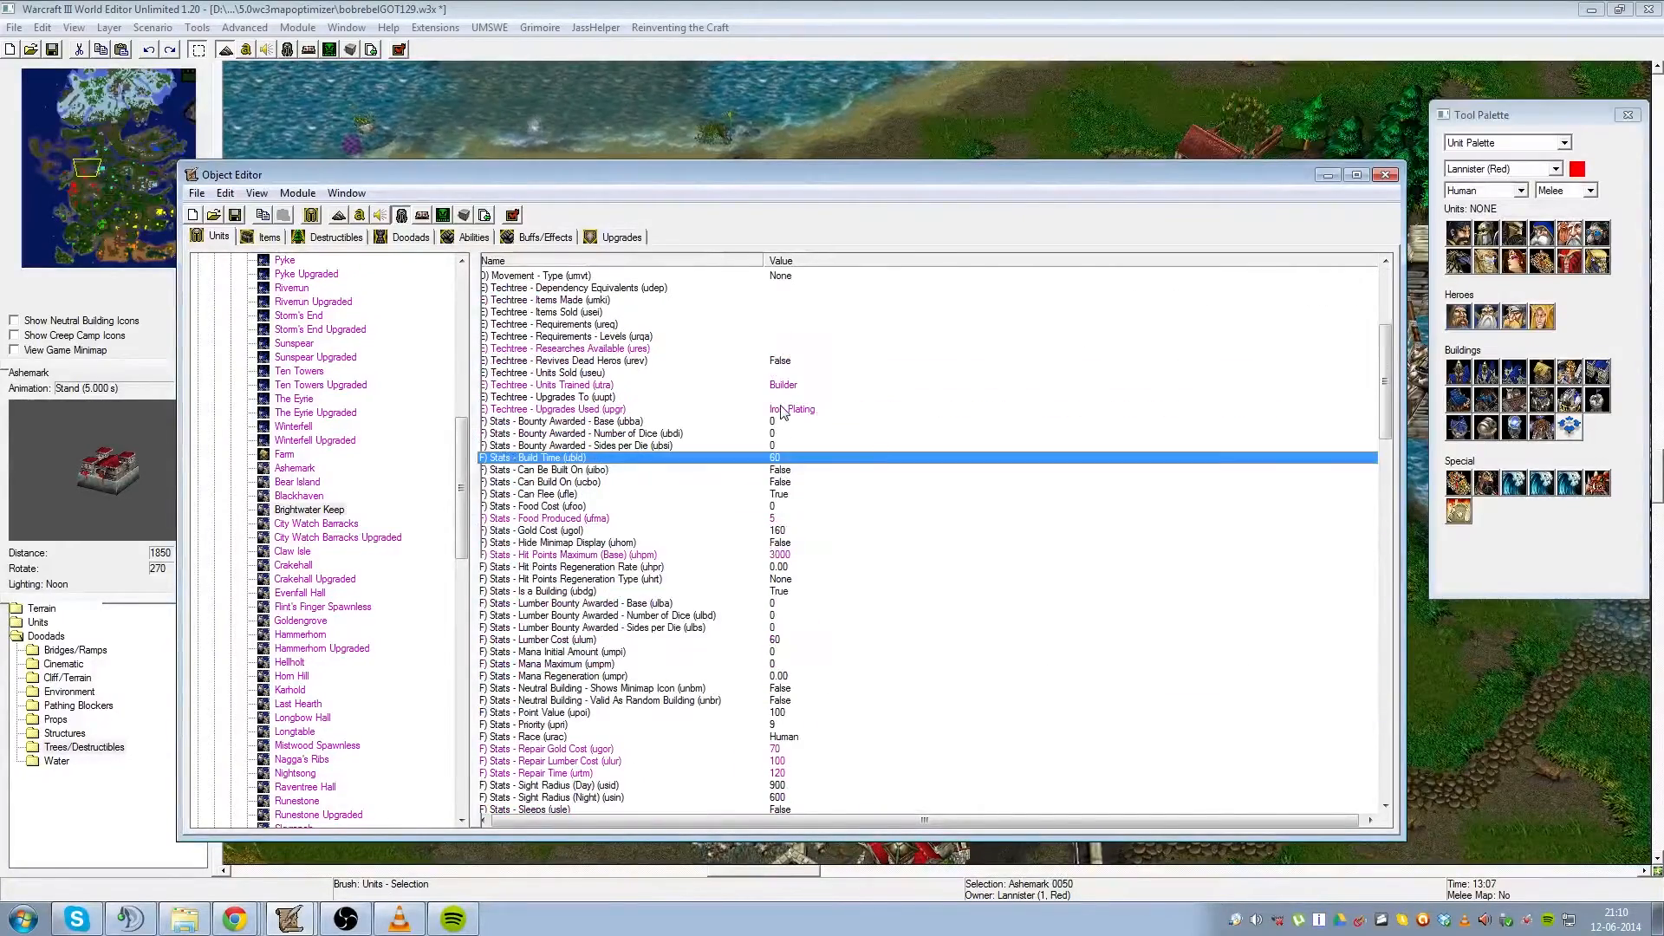
{"action": "scroll", "coordinate": [783, 412], "scroll_direction": "down", "scroll_amount": 8}
{"action": "scroll", "coordinate": [683, 449], "scroll_direction": "up", "scroll_amount": 12}
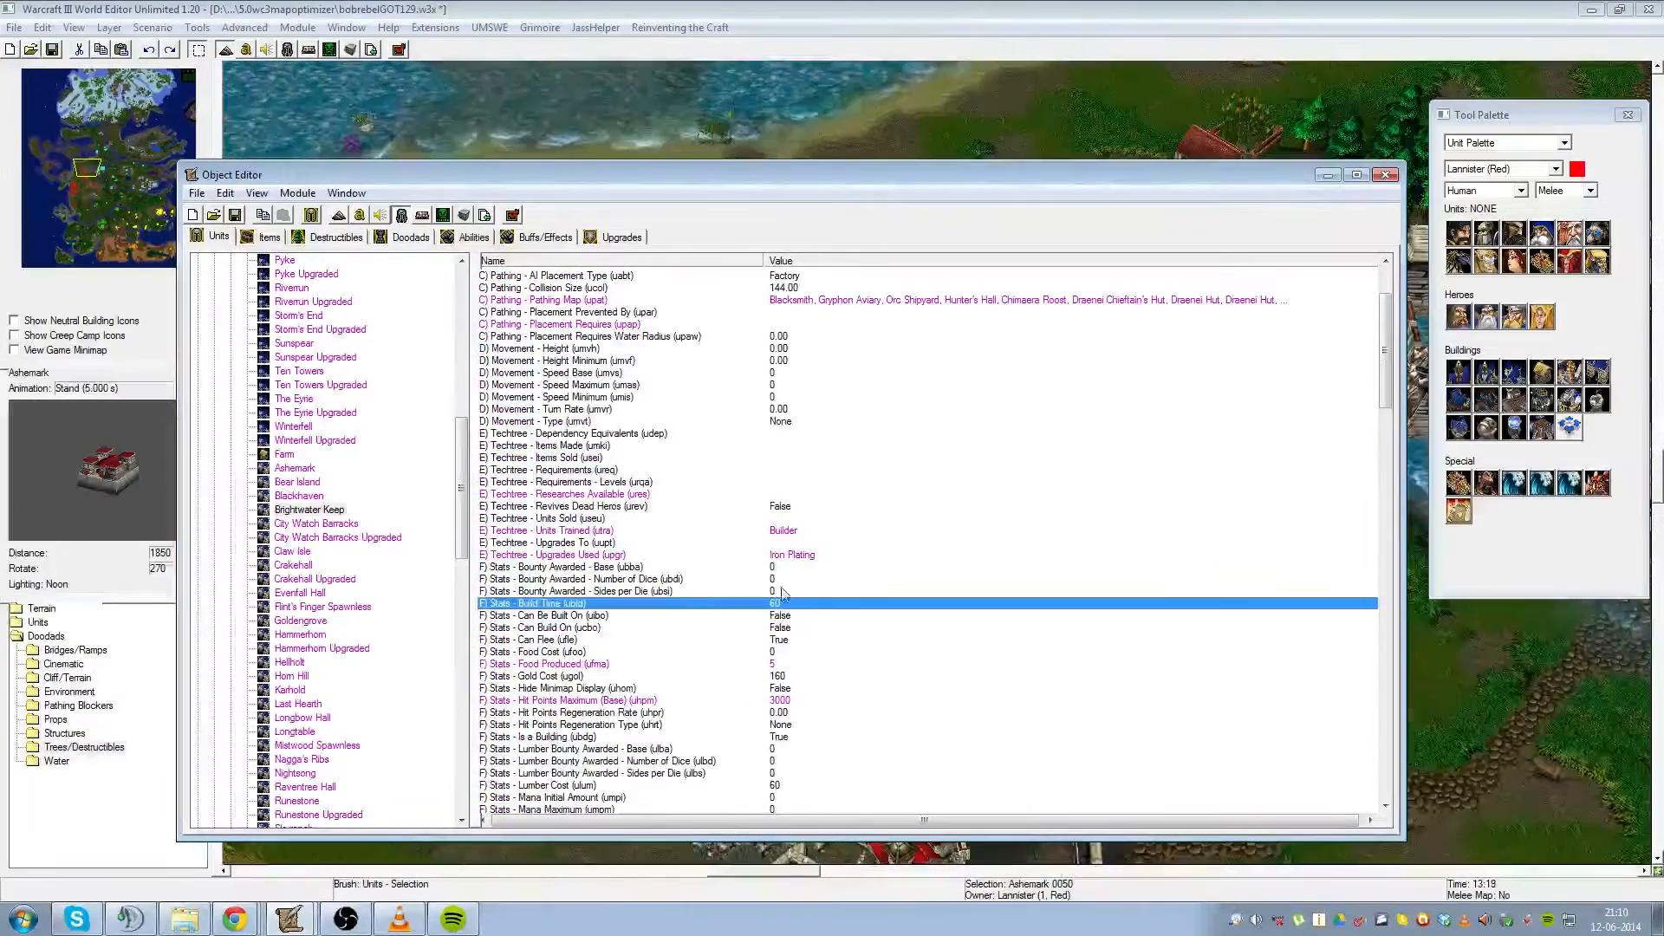
{"action": "left_click", "coordinate": [800, 591]}
{"action": "left_click", "coordinate": [799, 627]}
{"action": "left_click", "coordinate": [822, 664]}
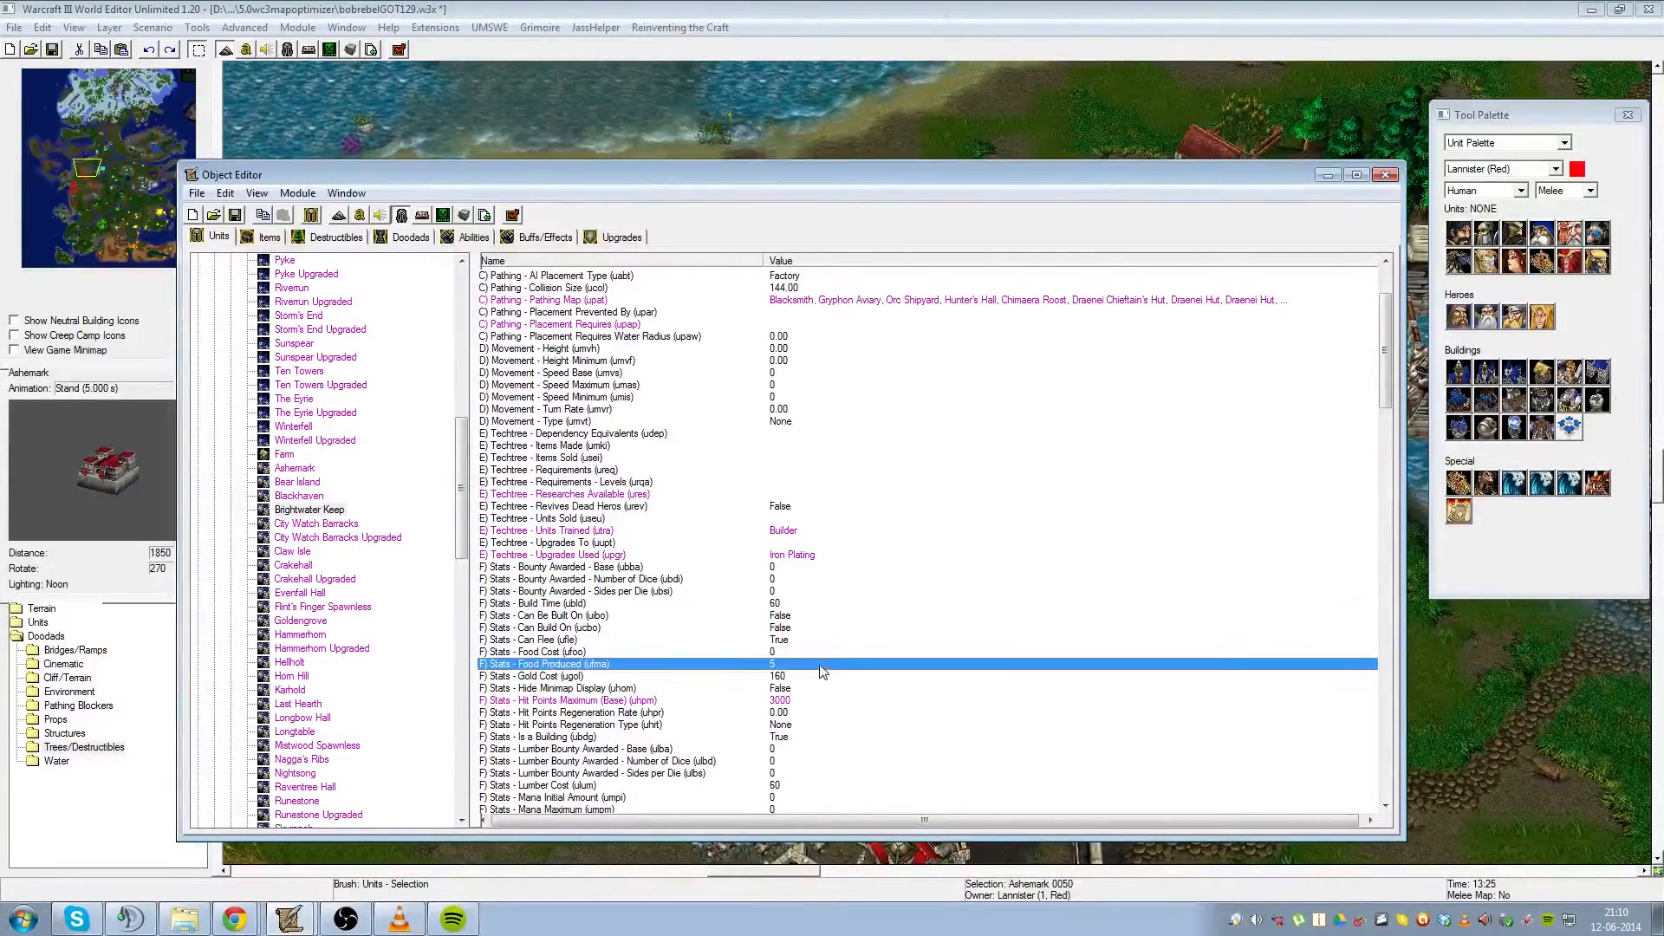
{"action": "left_click", "coordinate": [749, 593]}
{"action": "scroll", "coordinate": [748, 555], "scroll_direction": "down", "scroll_amount": 4}
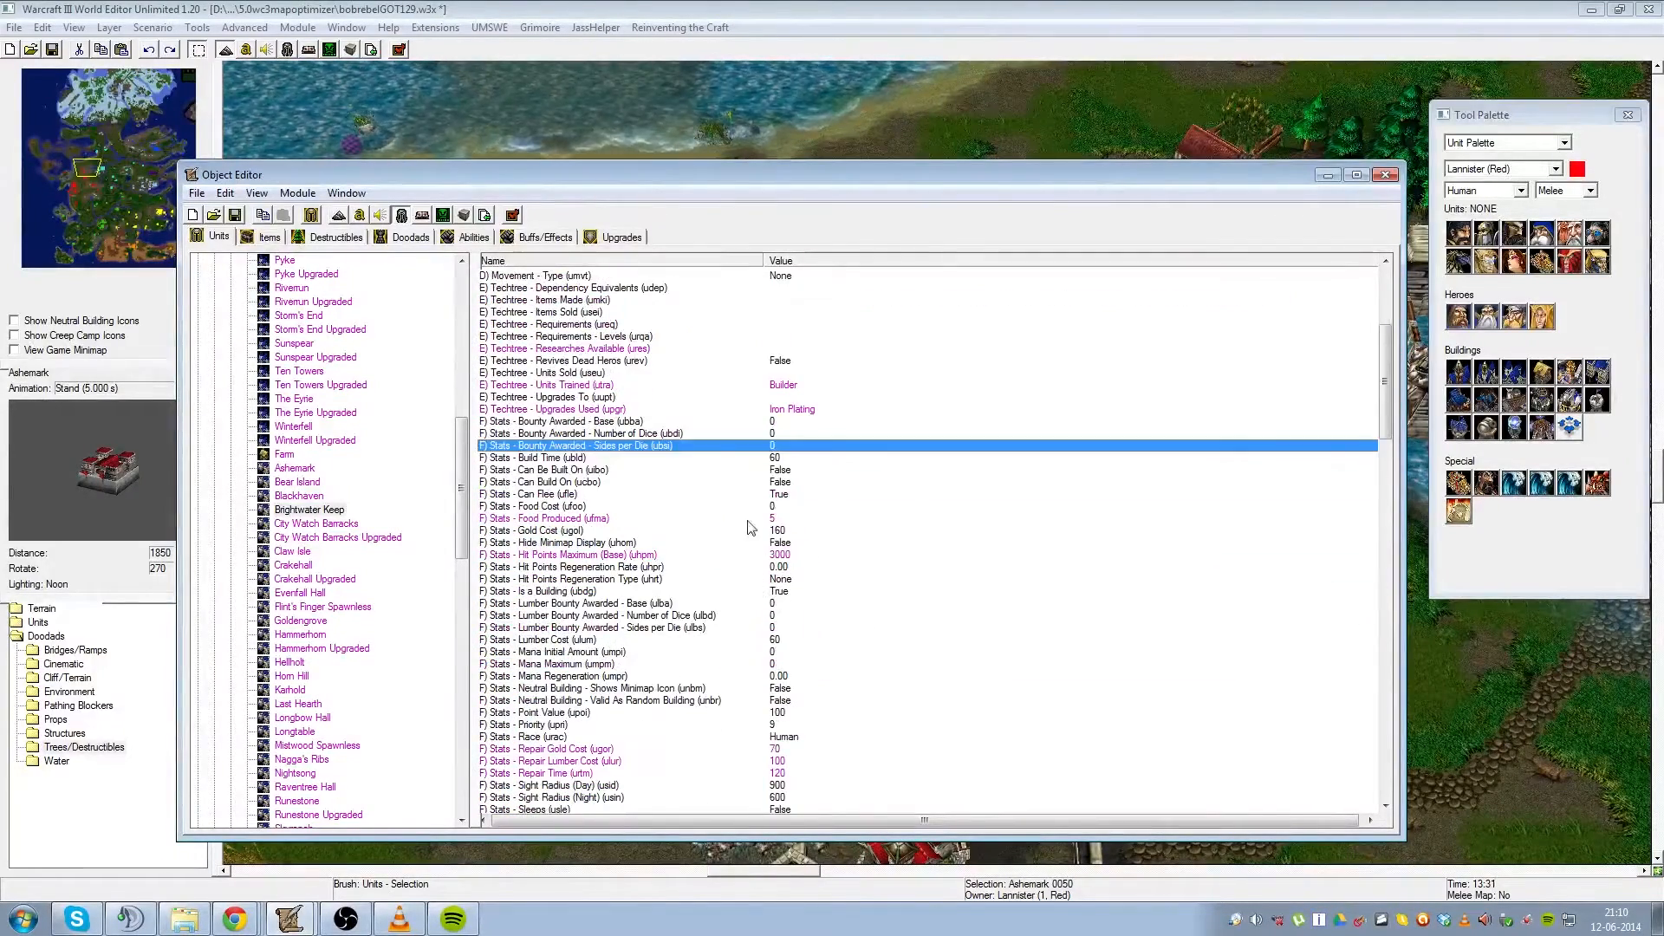
- Check Brightwater Keep's Build Time and Is a Building fields, and return to the map at Ashemark
{"action": "left_click", "coordinate": [741, 459]}
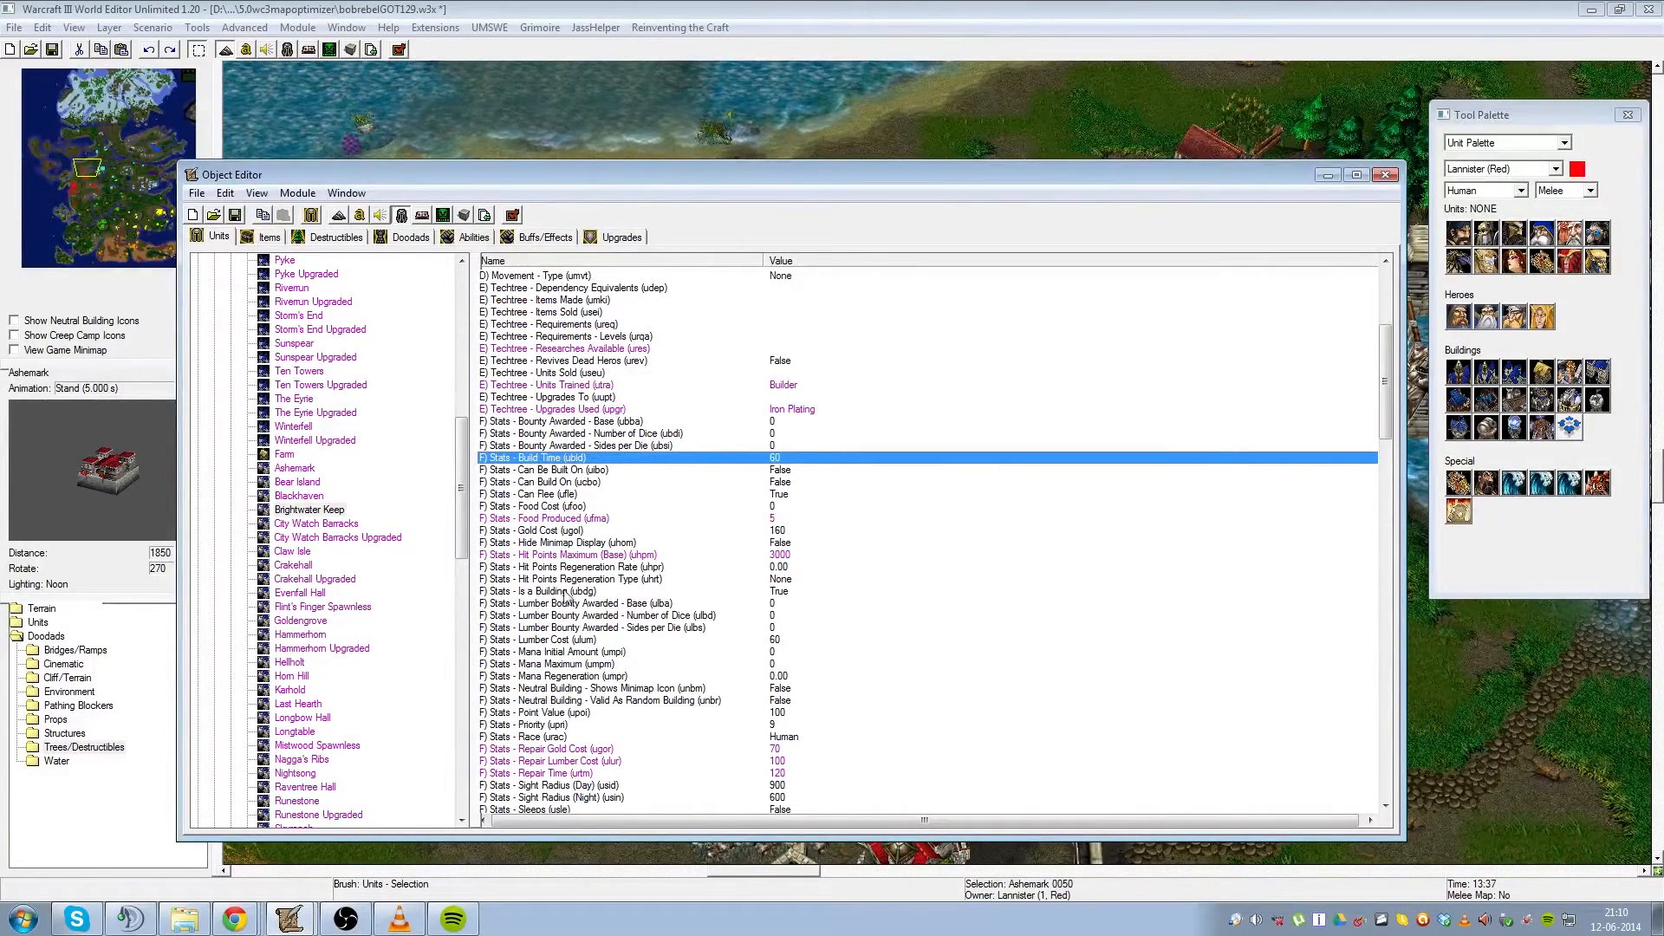
{"action": "left_click", "coordinate": [773, 592]}
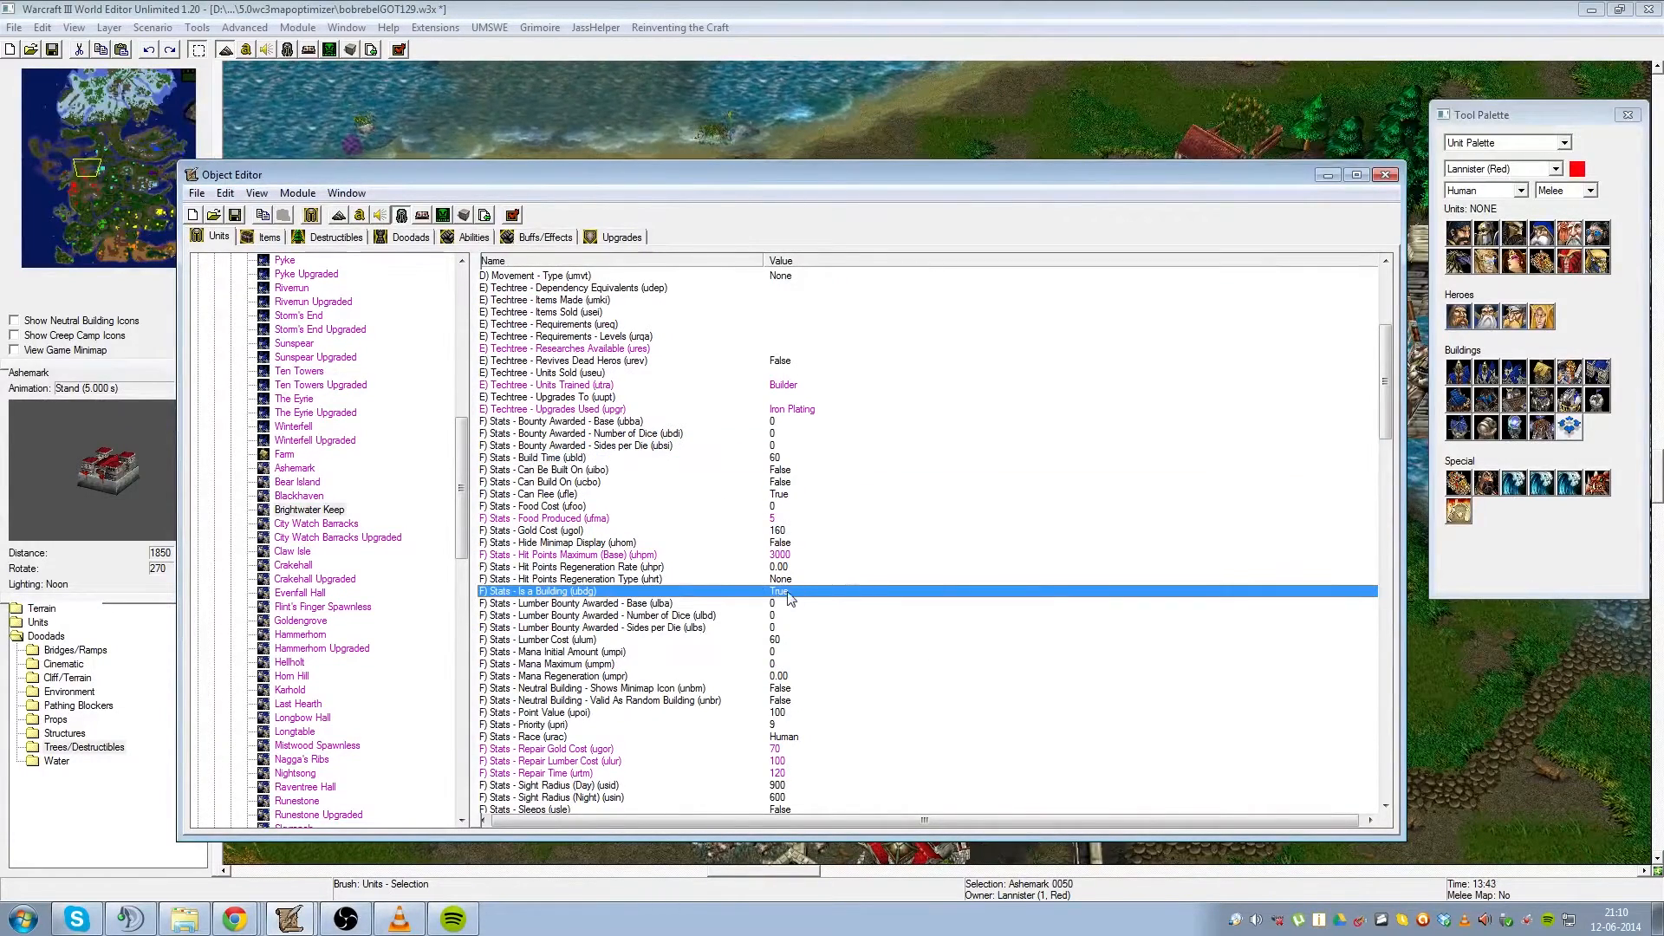
{"action": "double_click", "coordinate": [790, 595]}
{"action": "left_click", "coordinate": [837, 521]}
{"action": "mouse_move", "coordinate": [462, 512]}
{"action": "left_mouse_down"}
{"action": "mouse_move", "coordinate": [460, 443]}
{"action": "mouse_move", "coordinate": [467, 519]}
{"action": "left_mouse_up"}
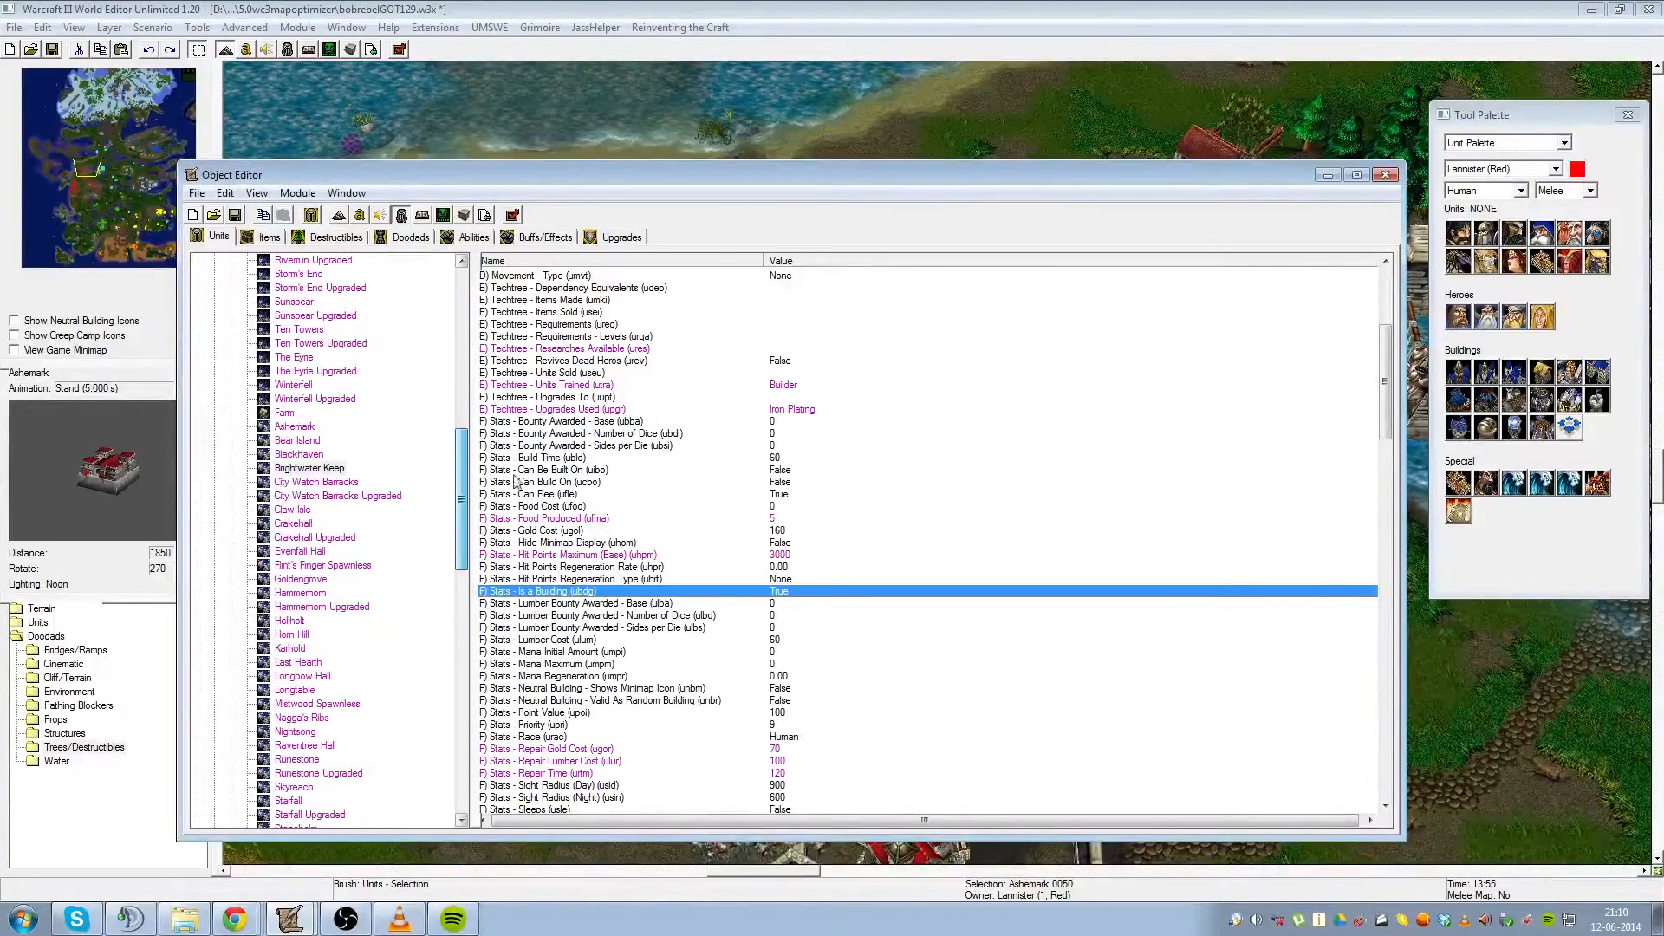
{"action": "left_click", "coordinate": [539, 7]}
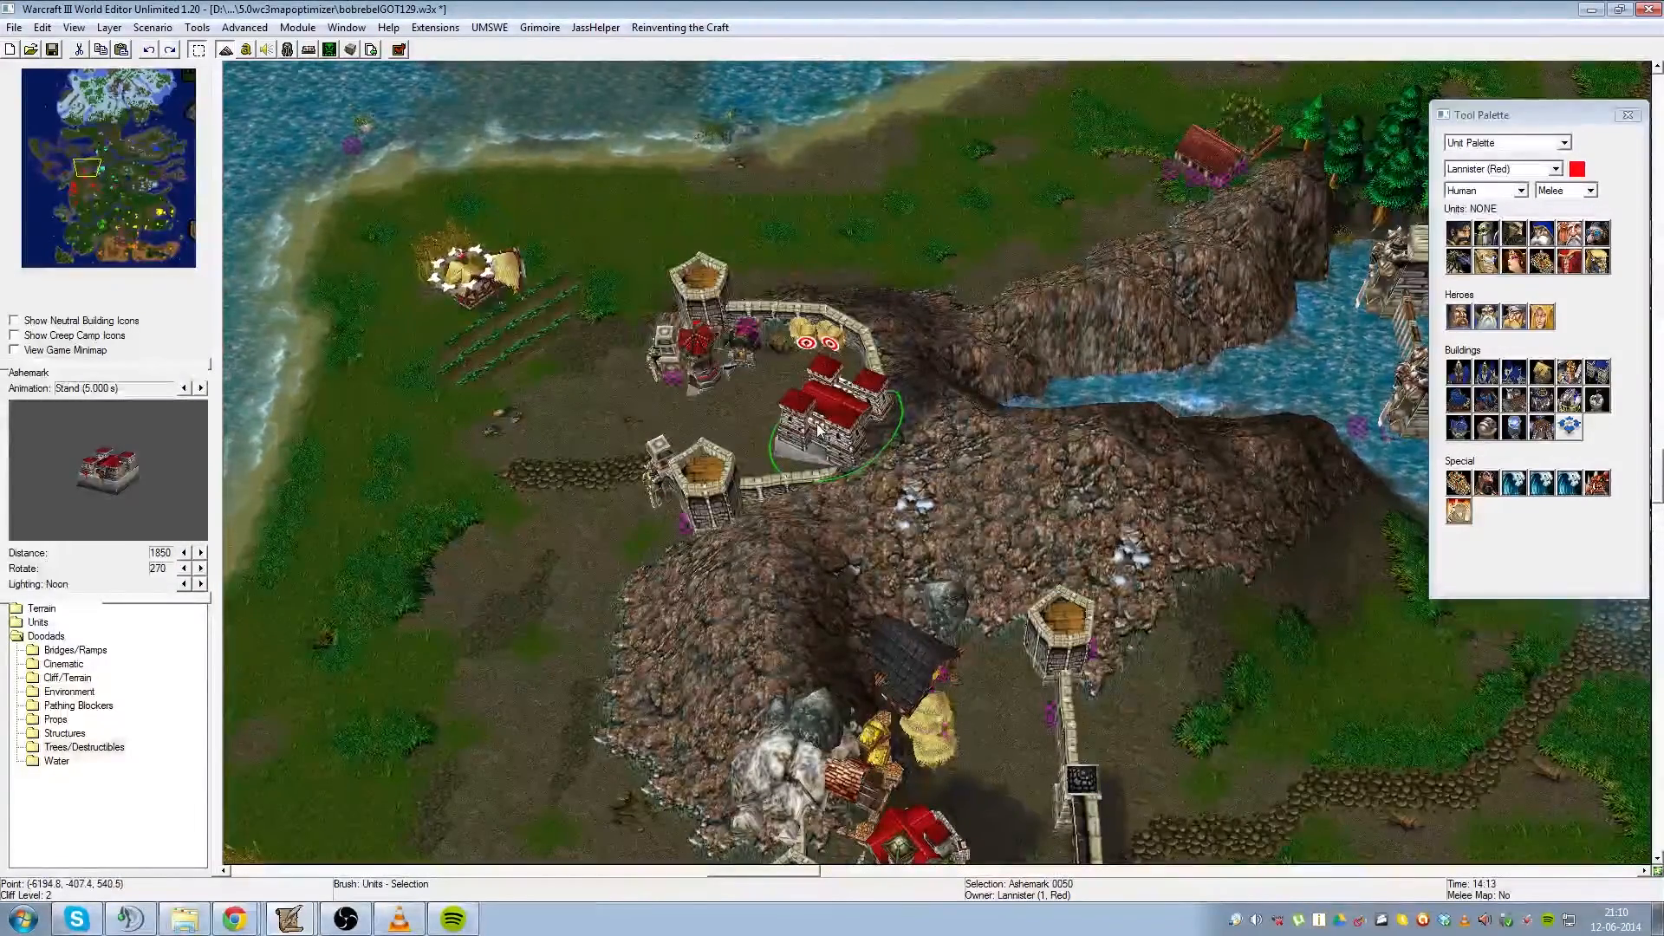
{"action": "left_click", "coordinate": [285, 49]}
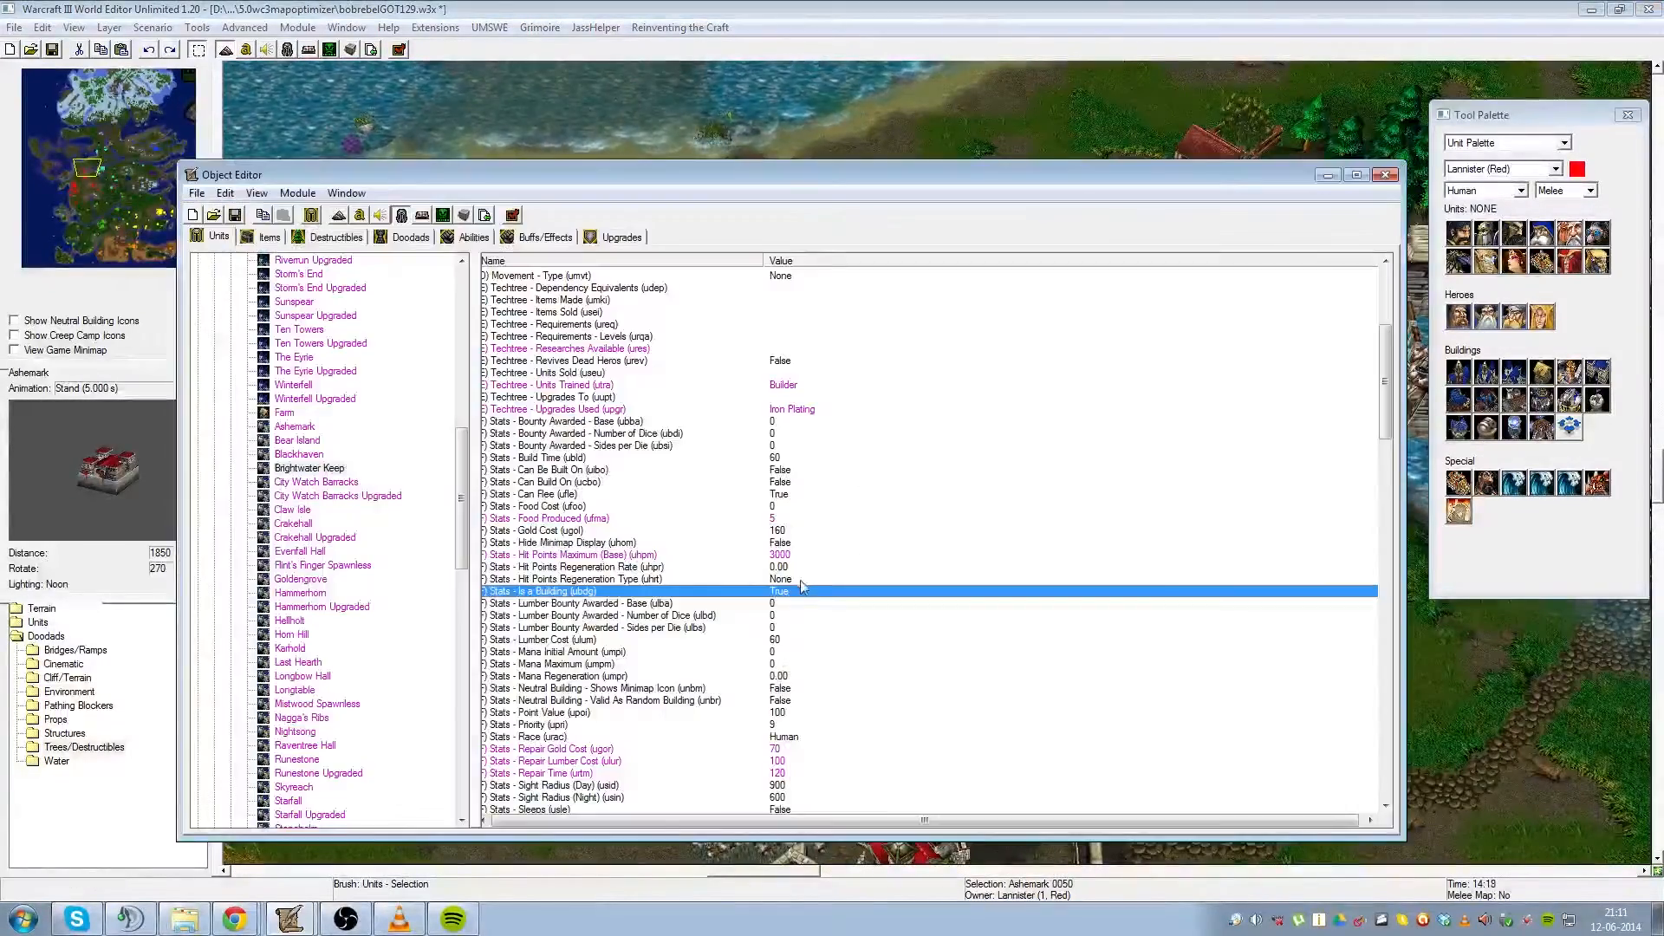
{"action": "left_click", "coordinate": [694, 10]}
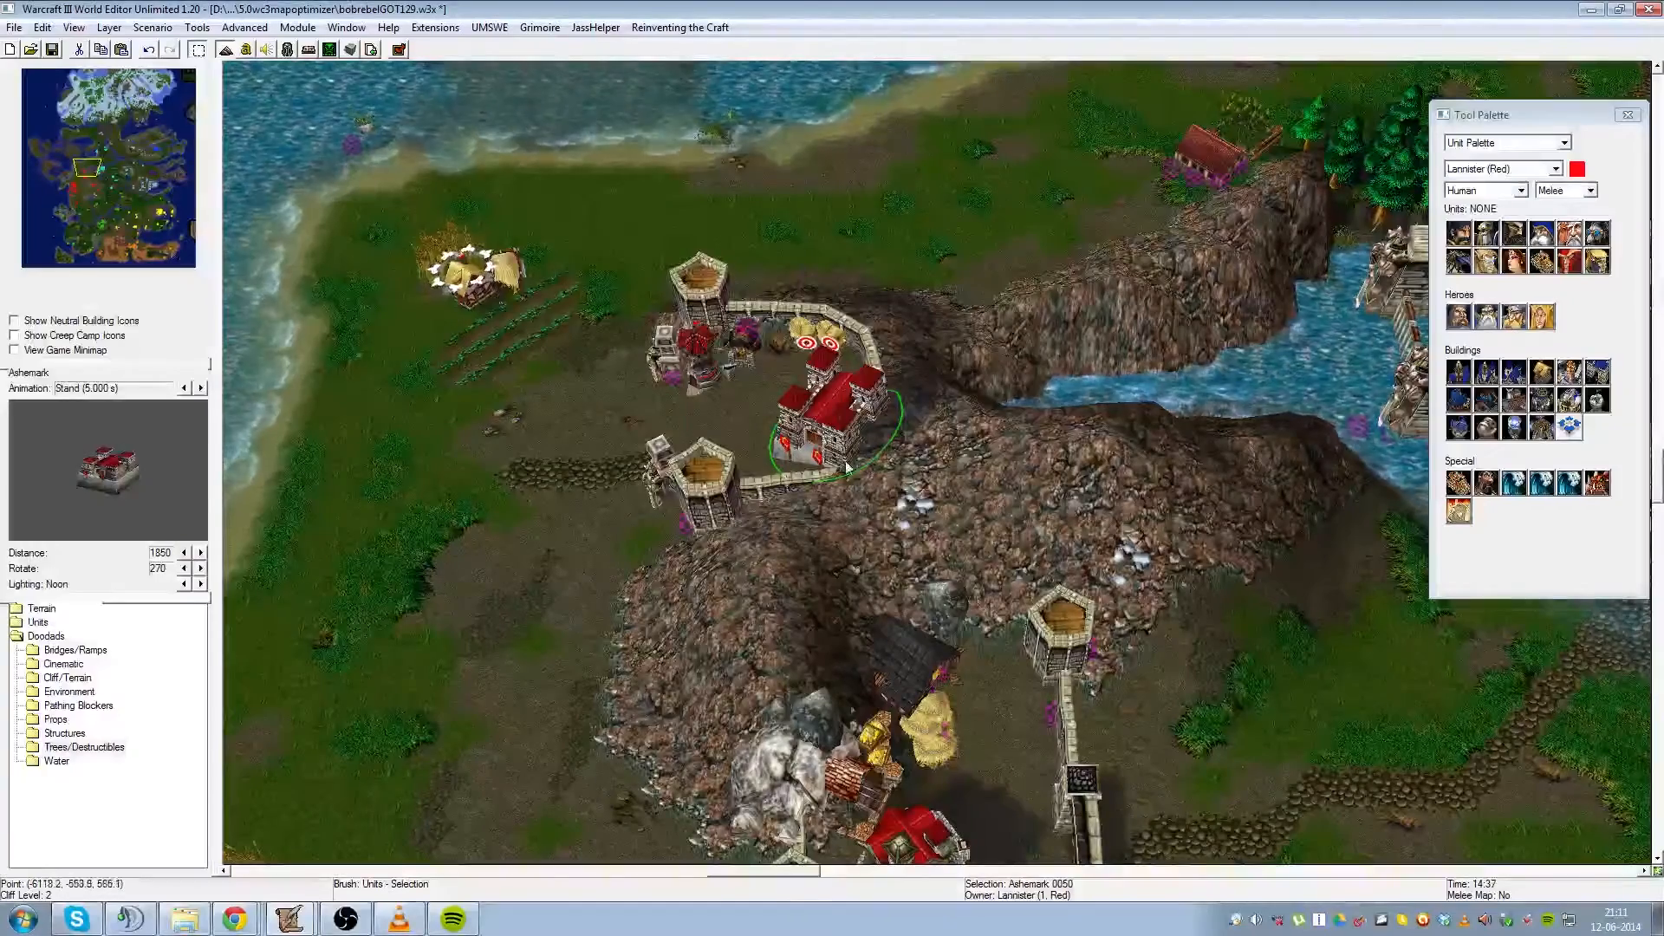
- Clear the Ashemark selection and return to the green-roofed castle to view Brightwater Keep up close
{"action": "left_click", "coordinate": [964, 490]}
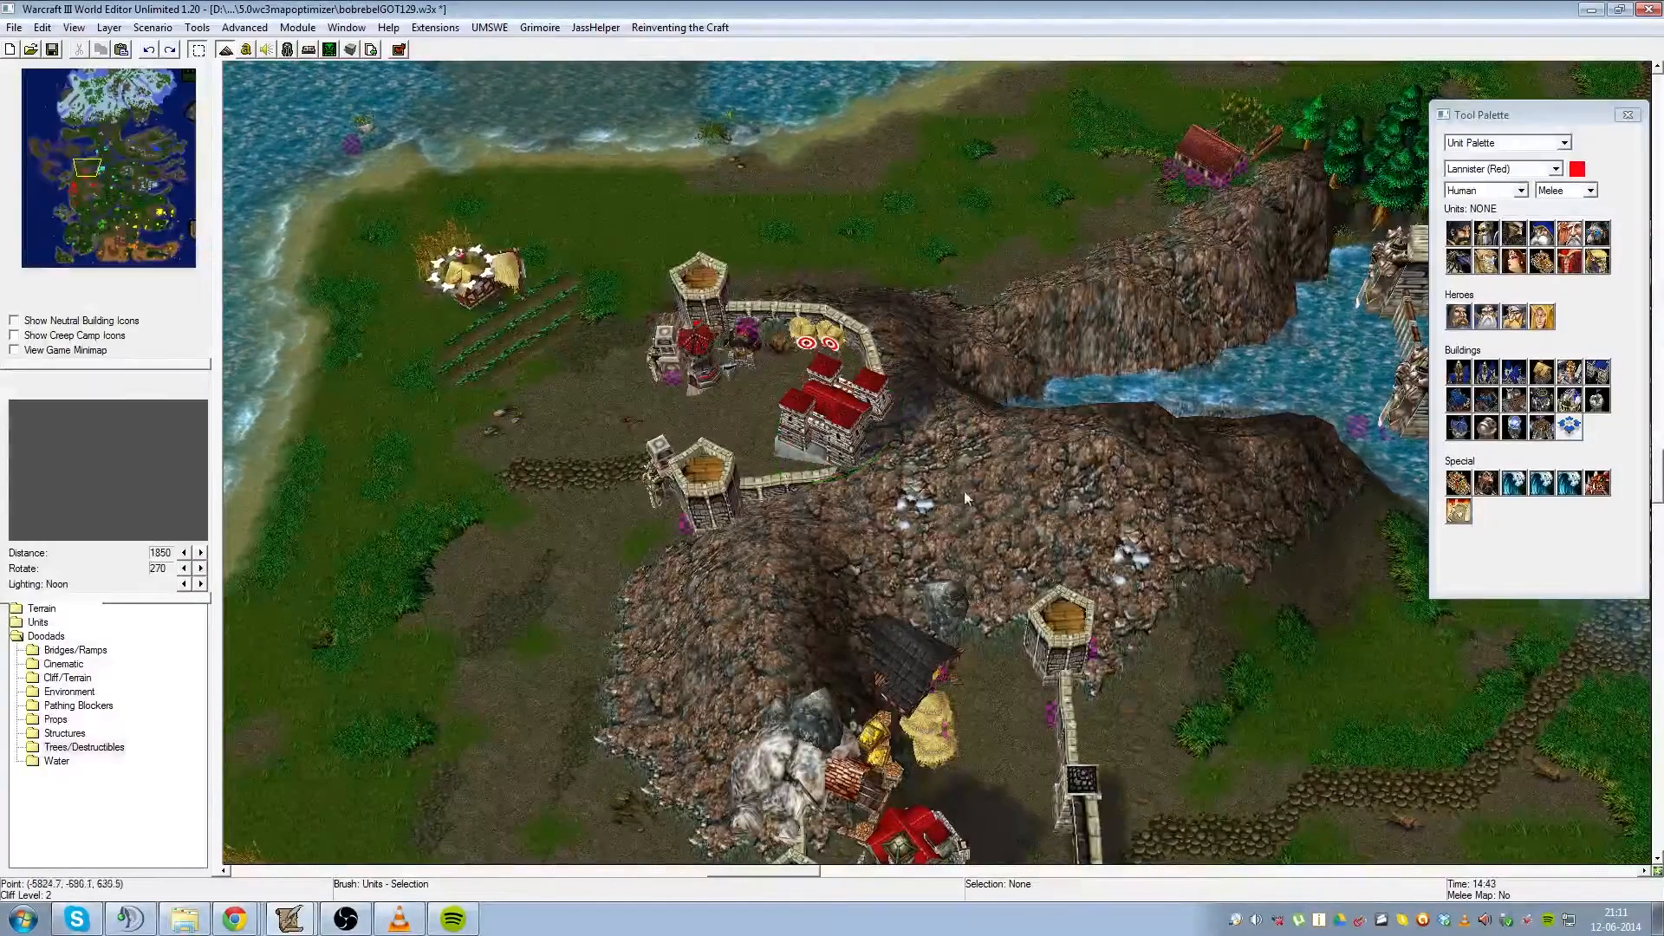
{"action": "left_click_drag", "start_coordinate": [972, 459], "coordinate": [1018, 523]}
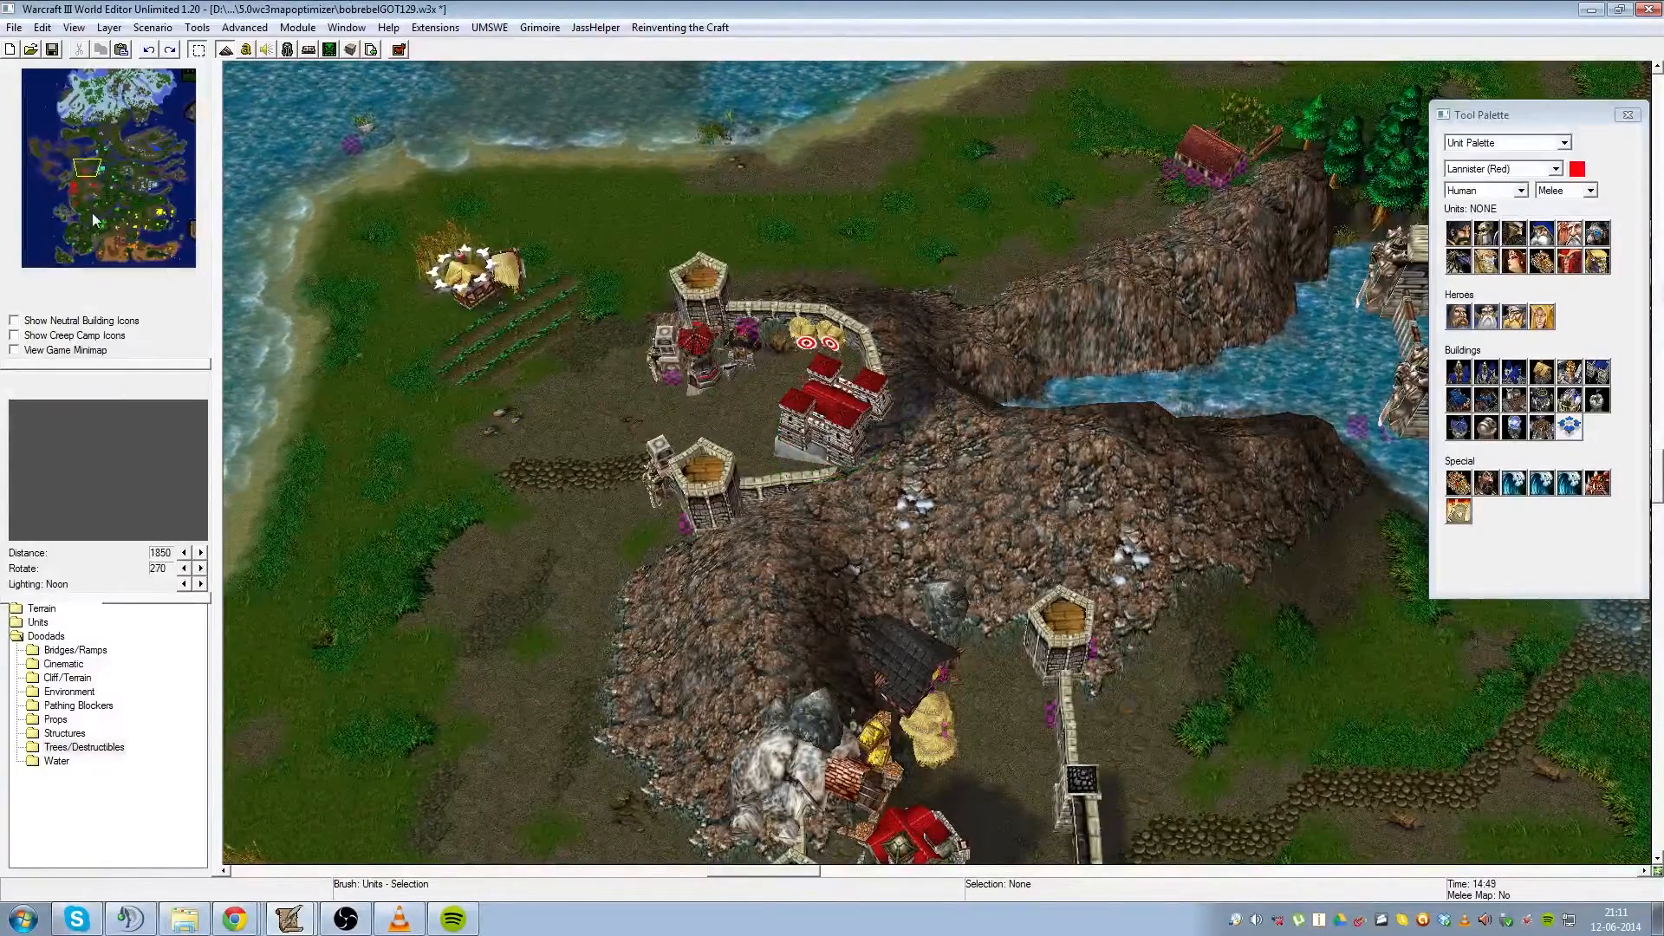
{"action": "left_click_drag", "start_coordinate": [71, 203], "coordinate": [78, 224]}
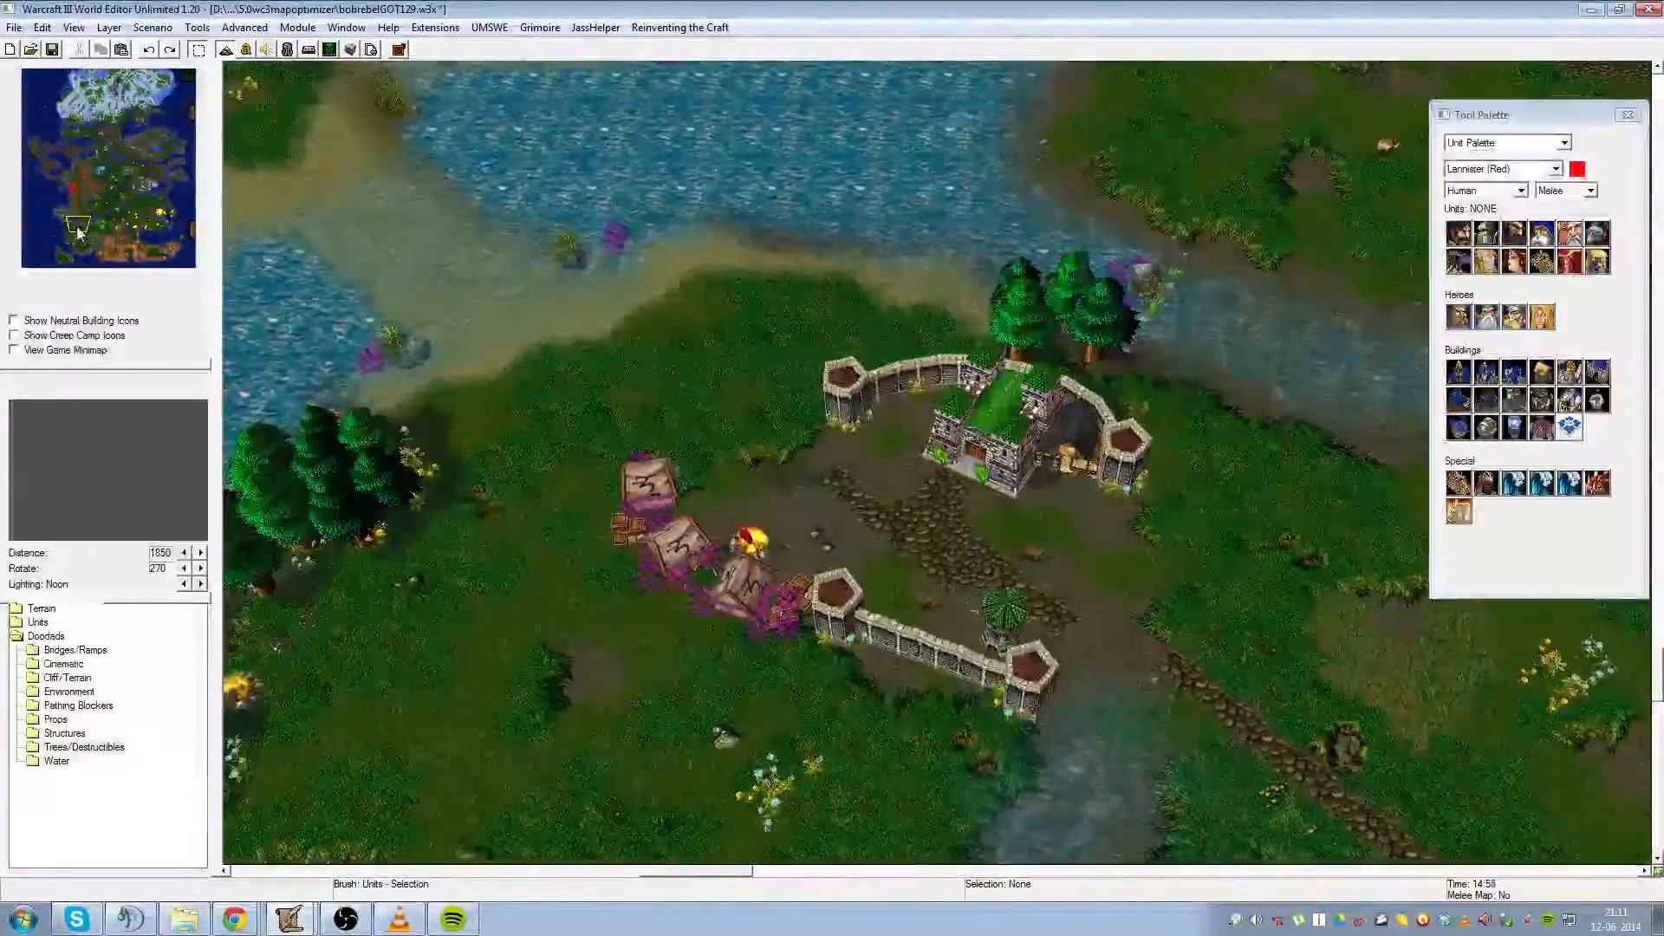
{"action": "left_click", "coordinate": [976, 481]}
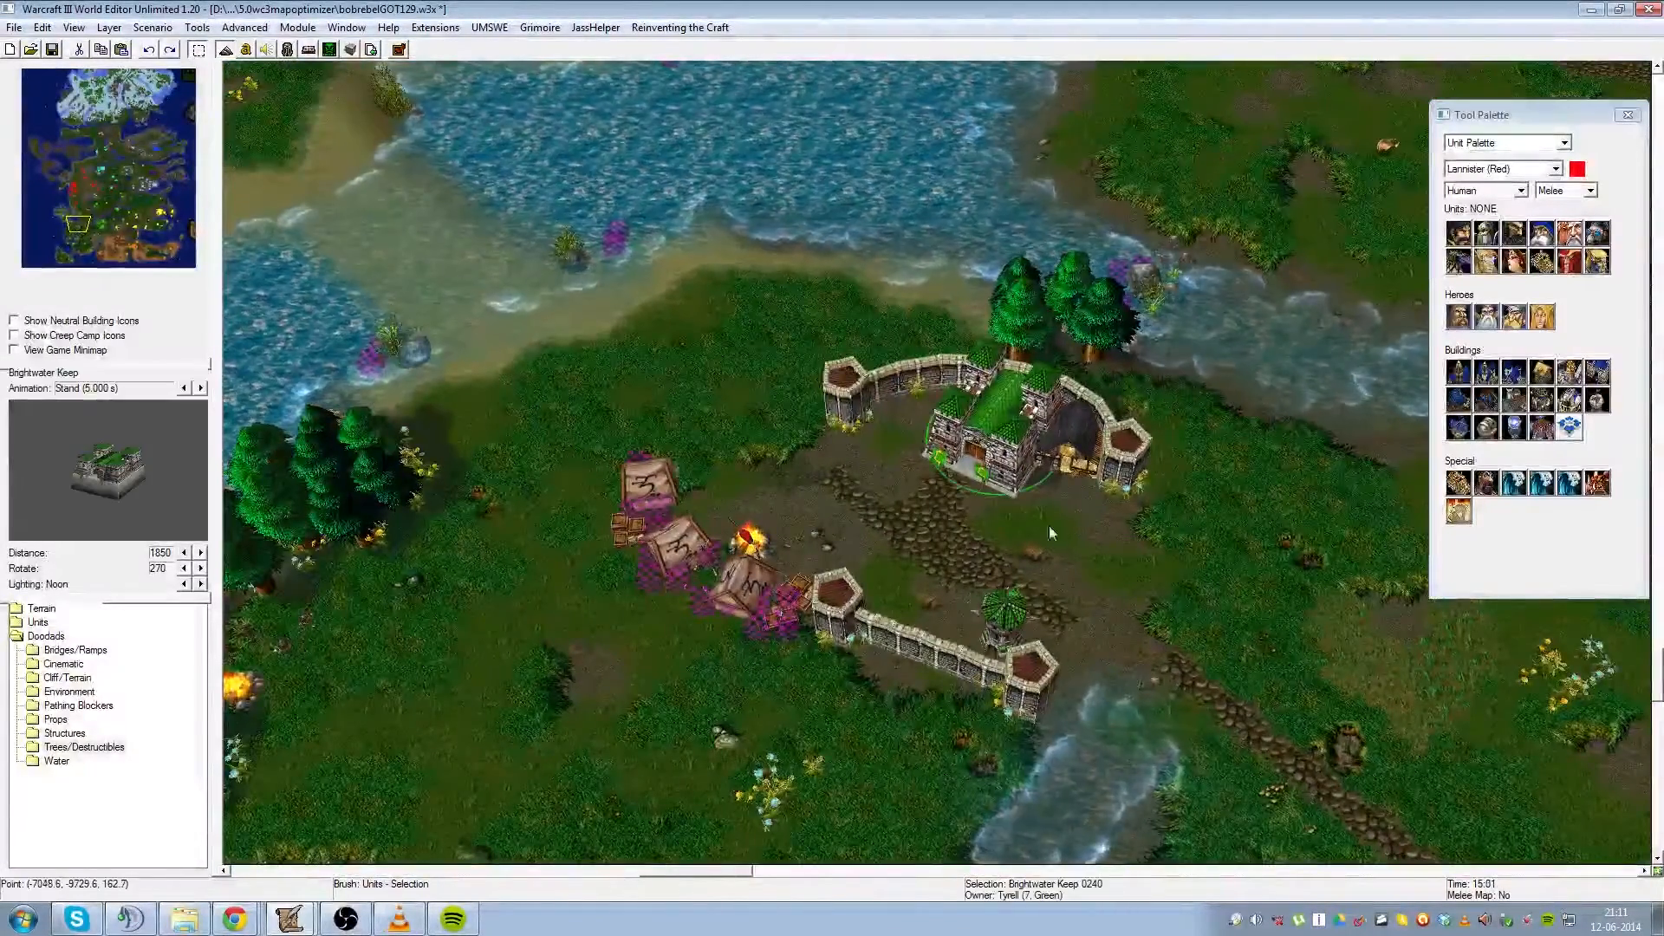
{"action": "scroll", "coordinate": [1059, 539], "scroll_direction": "up", "scroll_amount": 3}
{"action": "left_click", "coordinate": [1059, 538]}
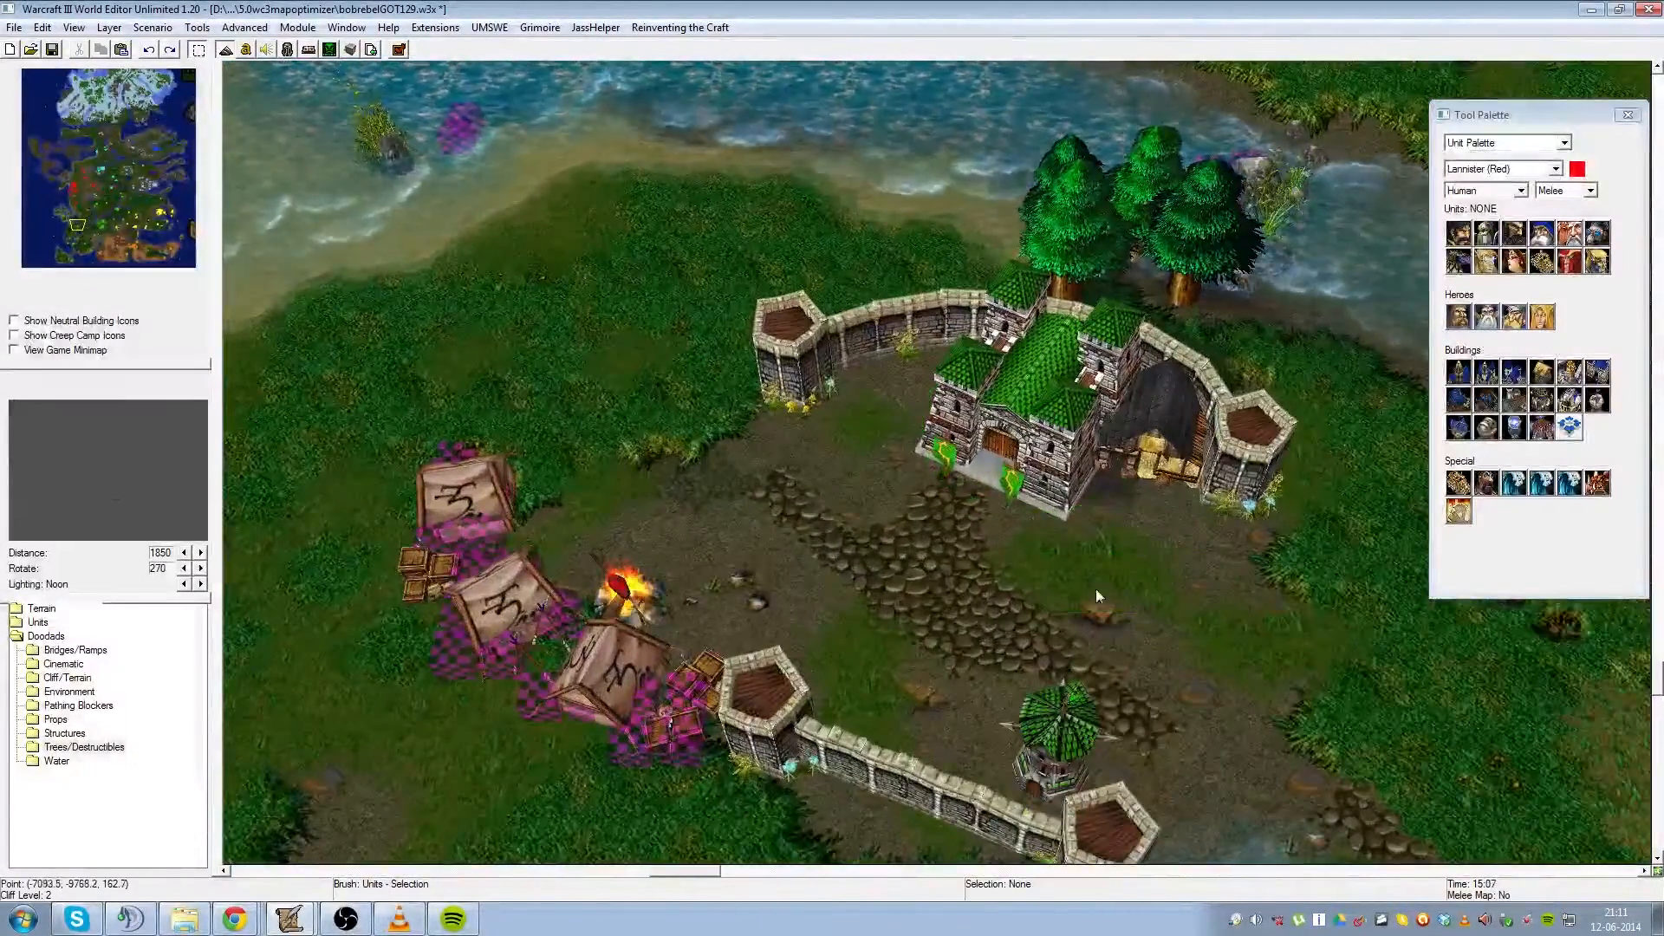
- Review the abilities and dropped-item settings in Brightwater Keep's Unit Properties, and close them without changes
{"action": "right_click_drag", "start_coordinate": [1100, 497], "coordinate": [993, 487]}
{"action": "double_click", "coordinate": [880, 461]}
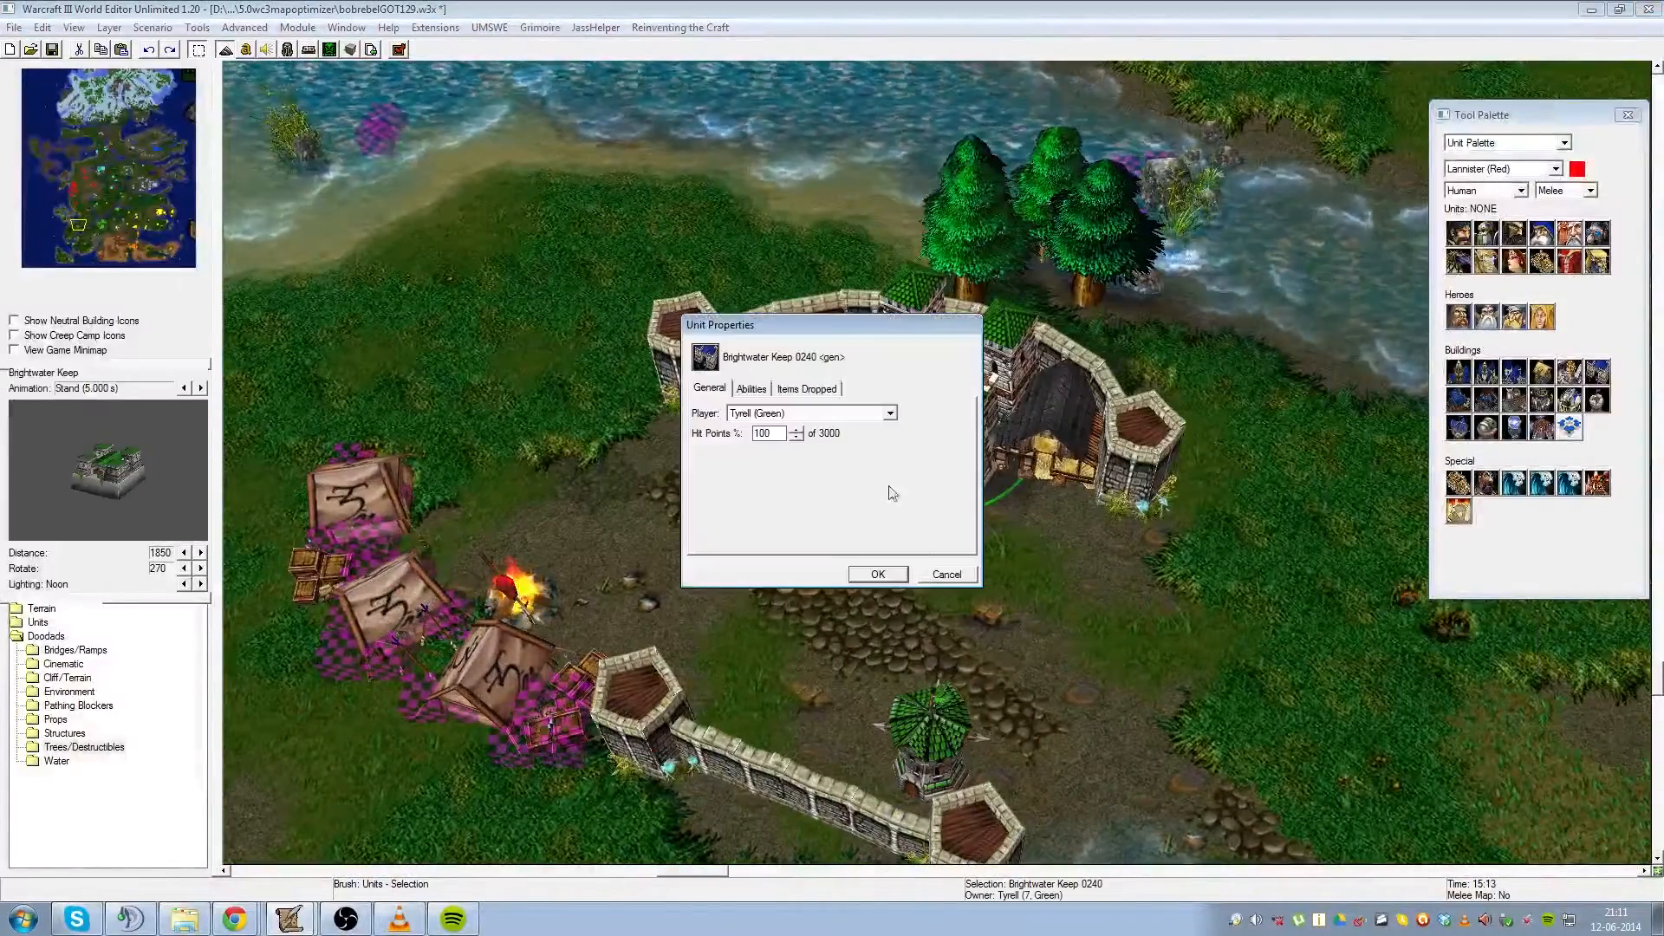
{"action": "left_click", "coordinate": [750, 388]}
{"action": "left_click", "coordinate": [807, 389]}
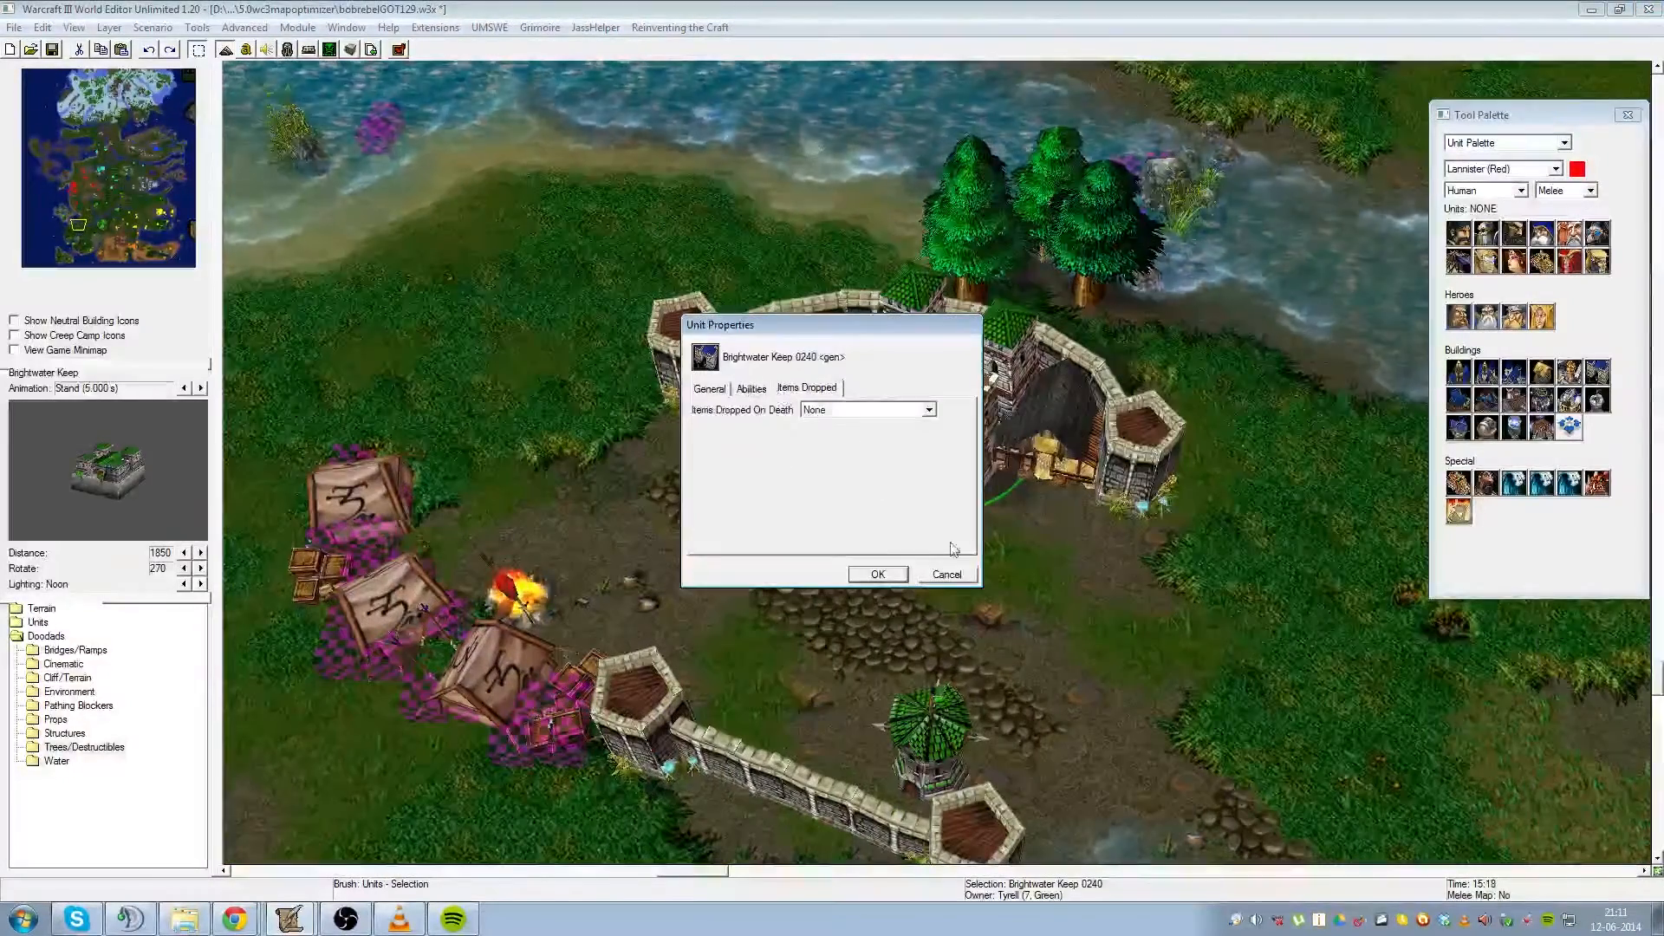
{"action": "left_click", "coordinate": [946, 575]}
{"action": "scroll", "coordinate": [1069, 581], "scroll_direction": "down", "scroll_amount": 4}
{"action": "left_click", "coordinate": [1248, 658]}
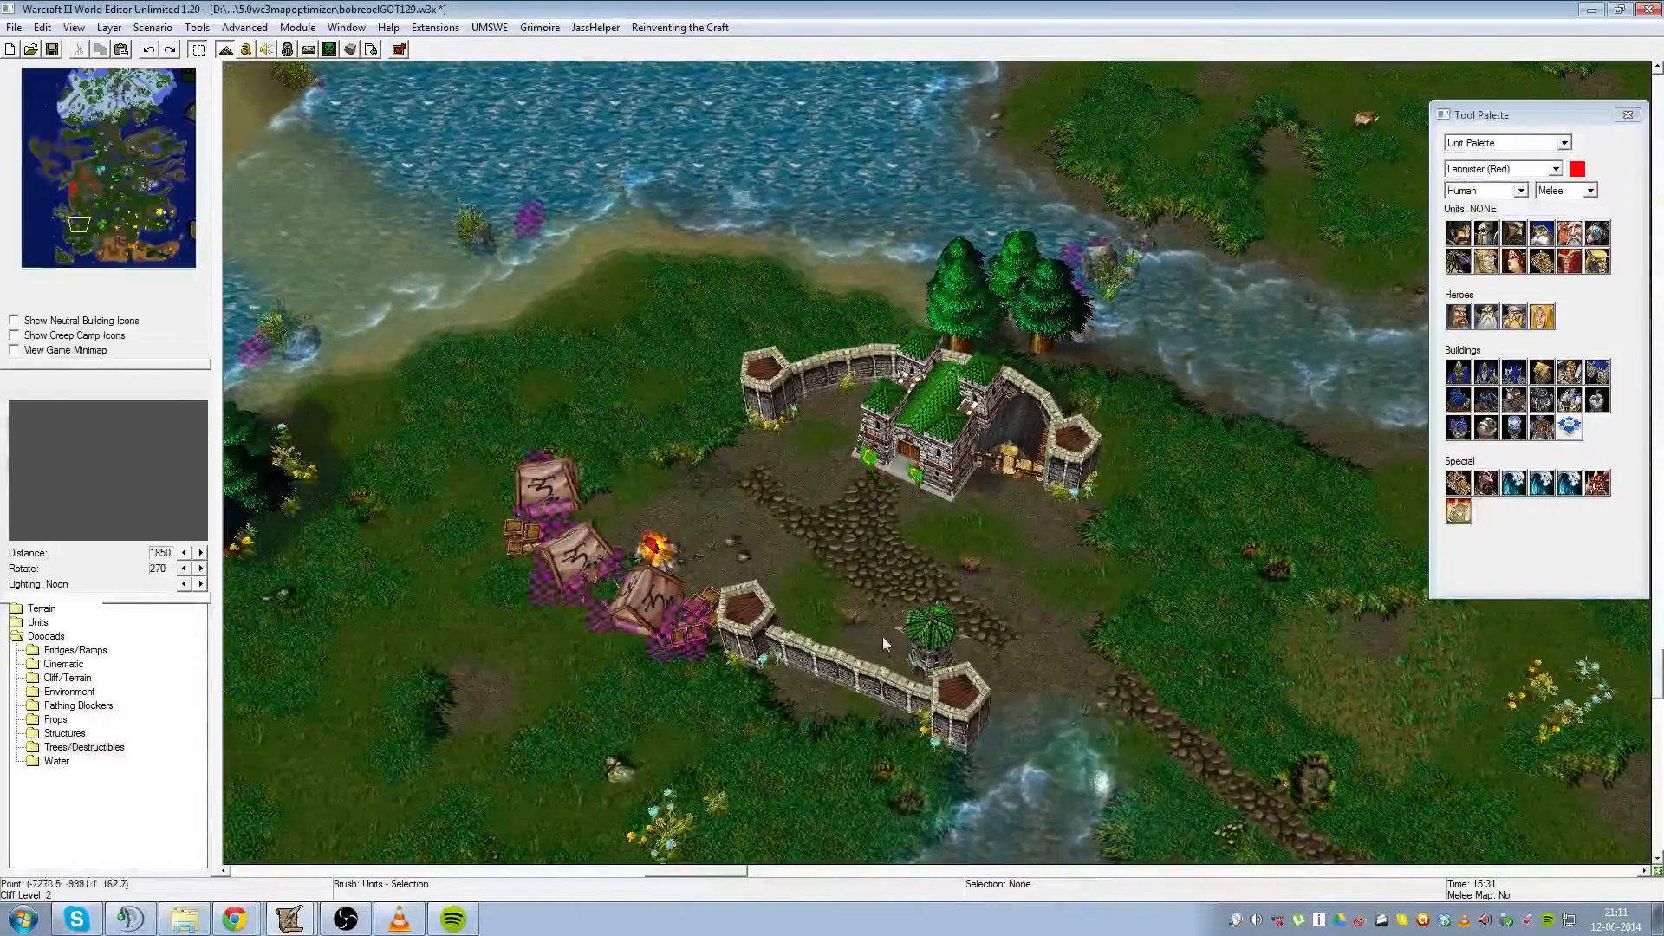
- Inspect the Guard Tower beside the castle's southern wall and clear the selection
{"action": "left_click", "coordinate": [970, 653]}
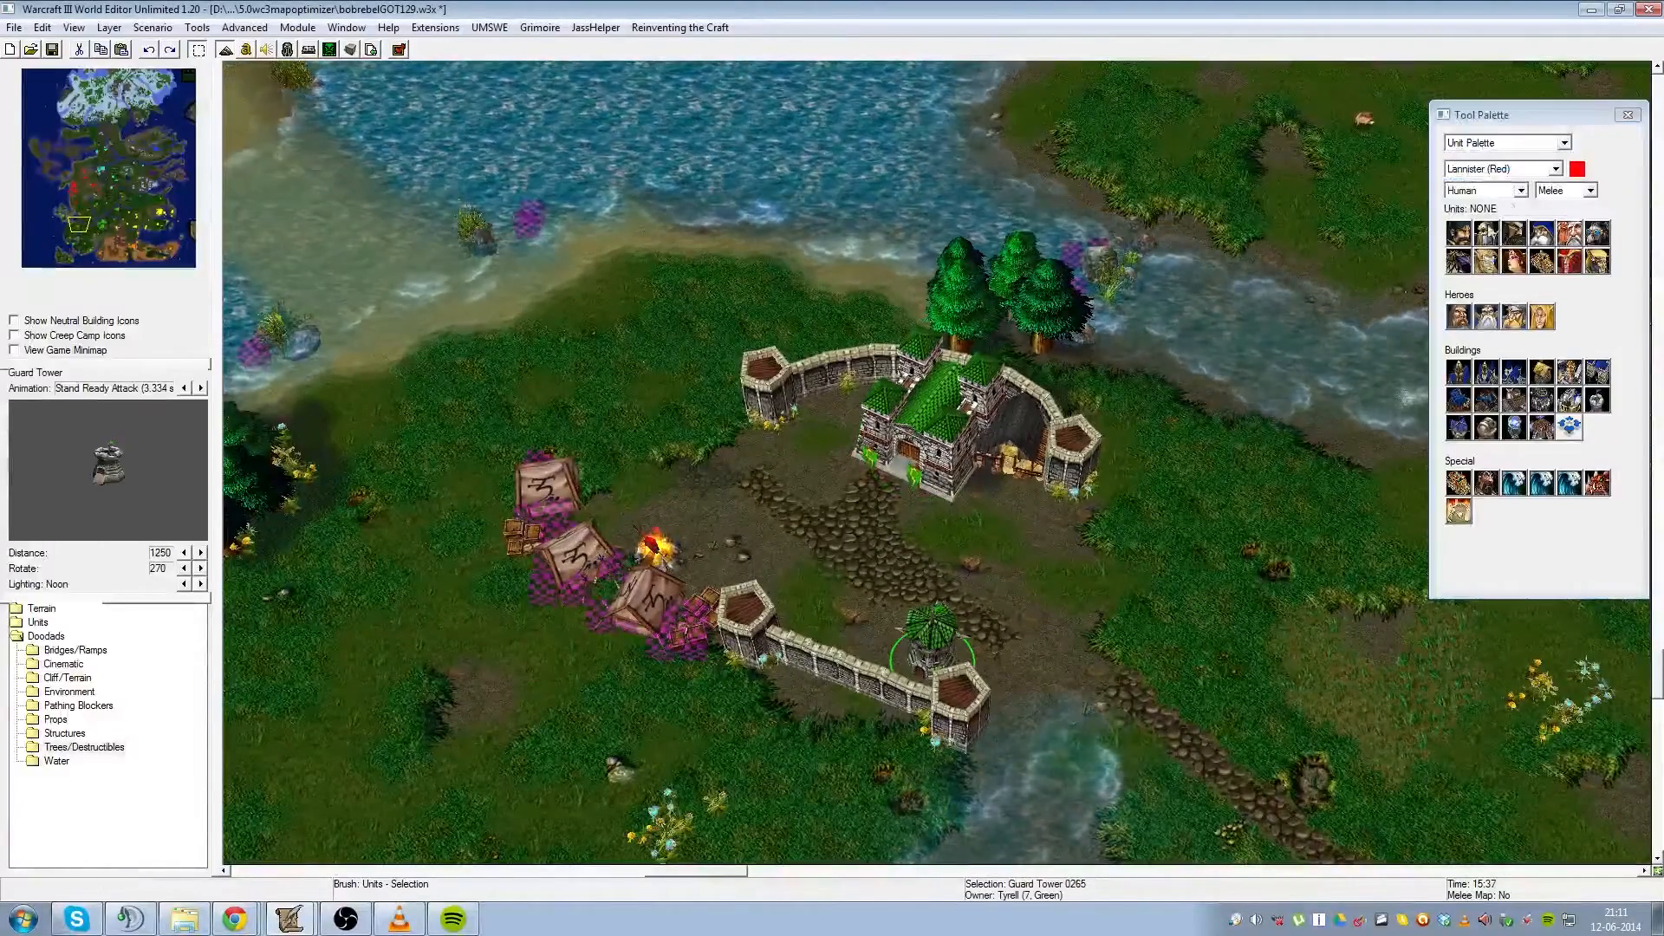
{"action": "left_click", "coordinate": [1500, 144]}
{"action": "left_click", "coordinate": [1501, 161]}
{"action": "left_click", "coordinate": [1147, 617]}
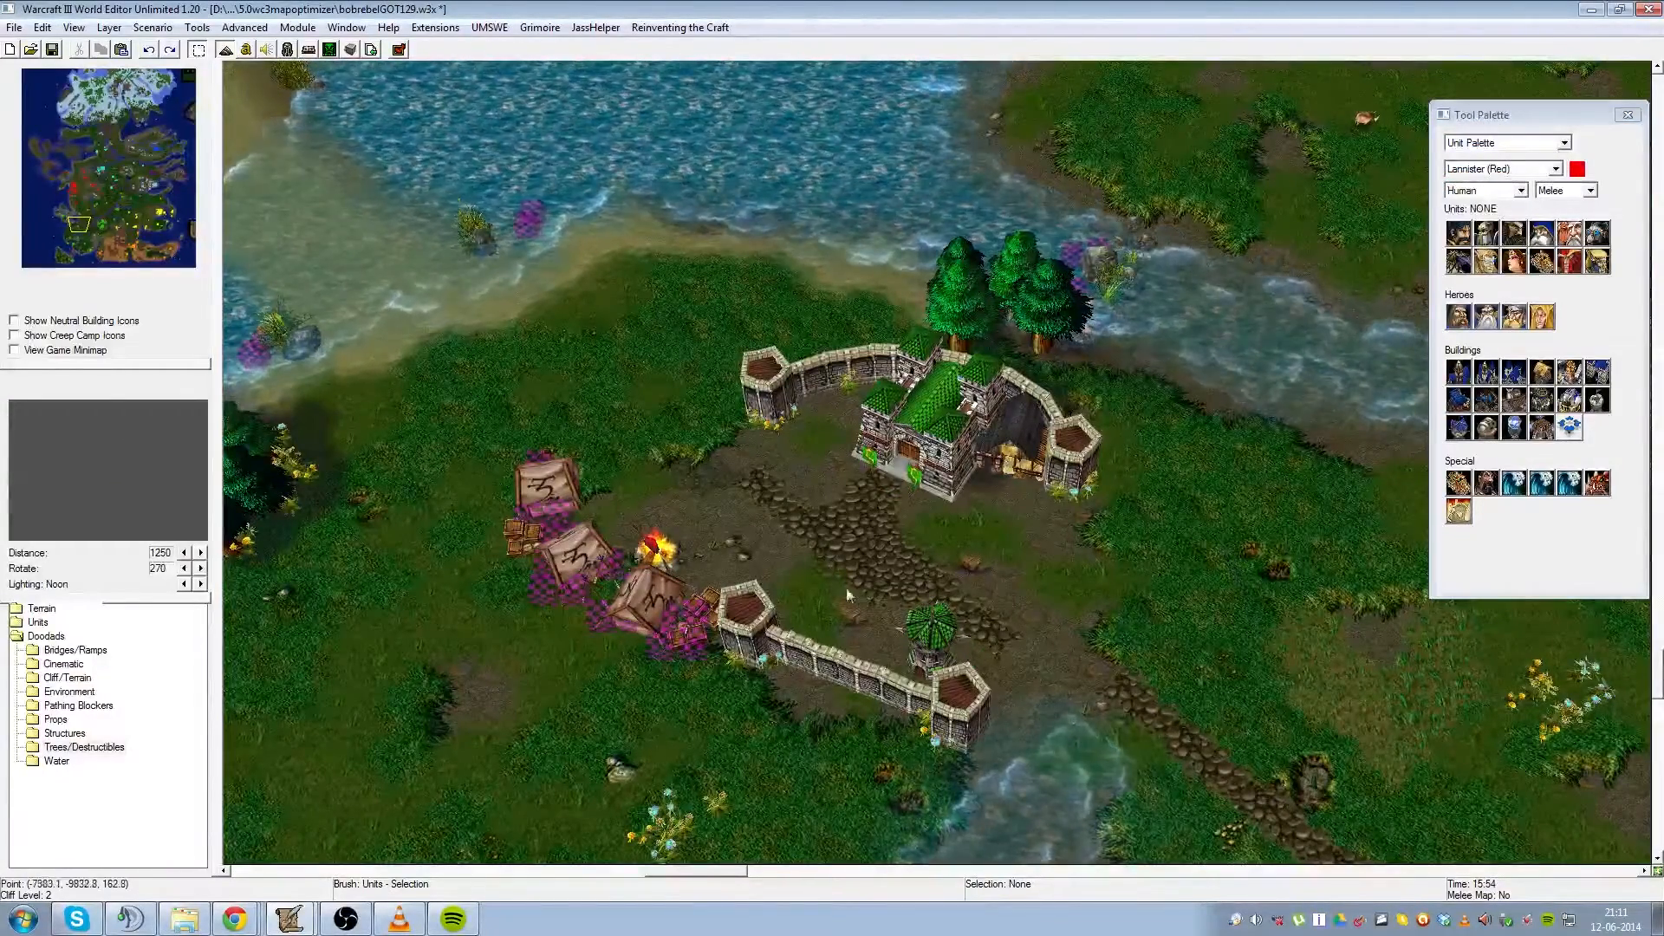
- Using the Doodad Palette, copy the Blacksmith with its Fire Pit and surrounding props from the yellow-bannered castle to the east
{"action": "left_click", "coordinate": [121, 224]}
{"action": "left_click", "coordinate": [1491, 145]}
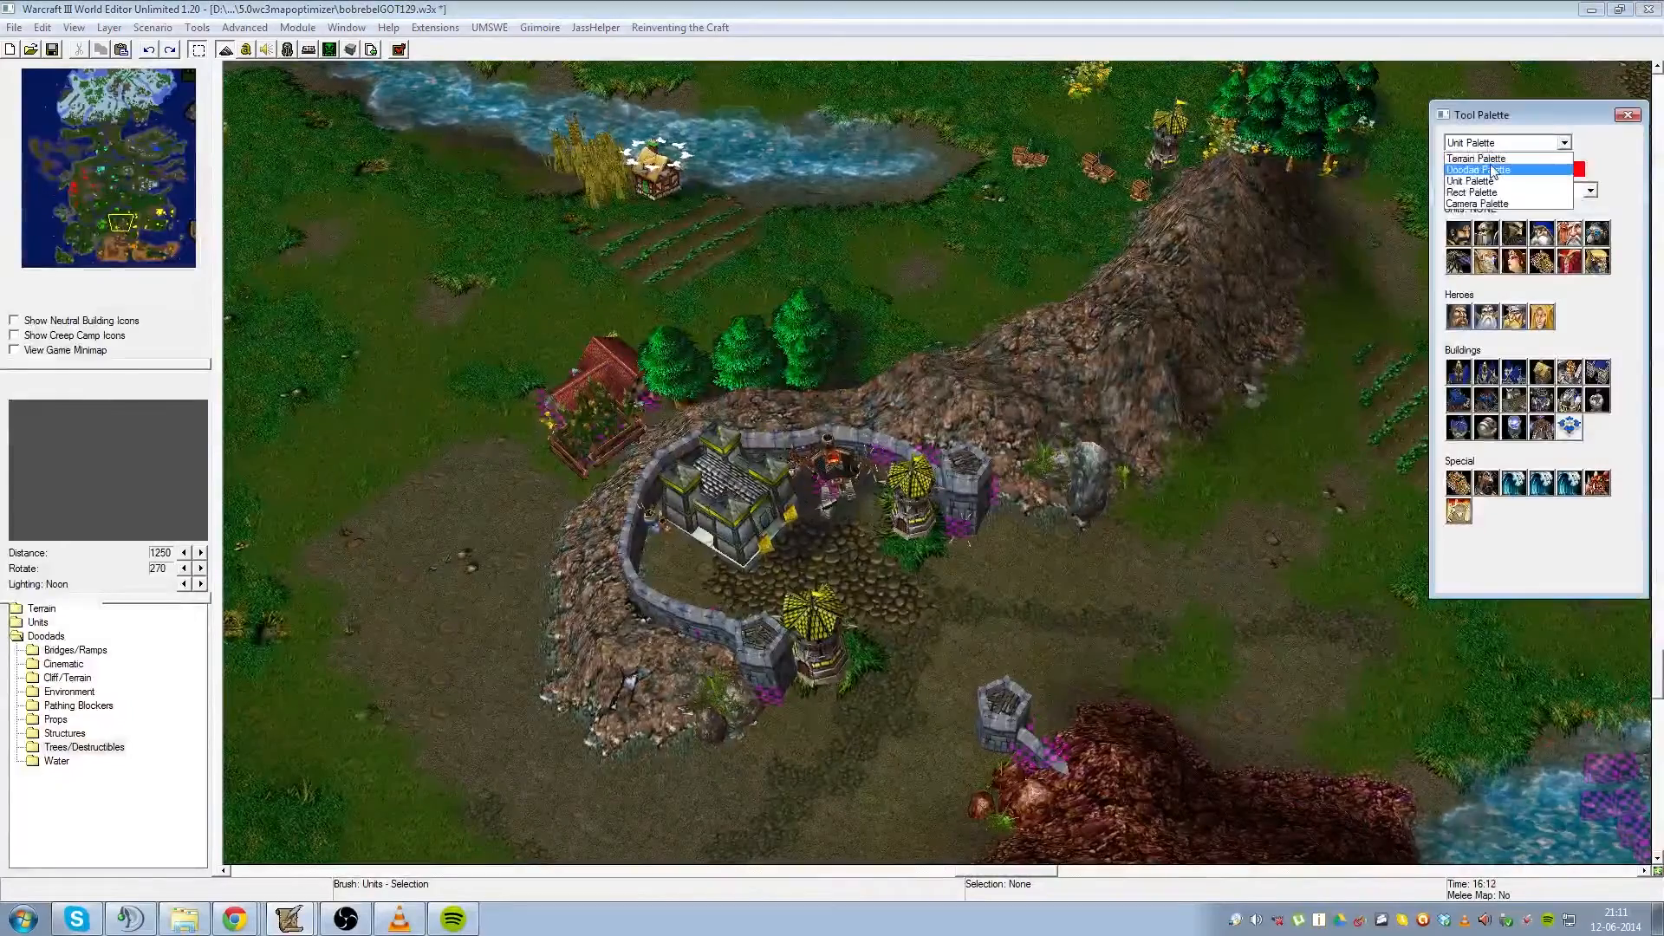
{"action": "left_click", "coordinate": [1491, 170]}
{"action": "left_click", "coordinate": [867, 479]}
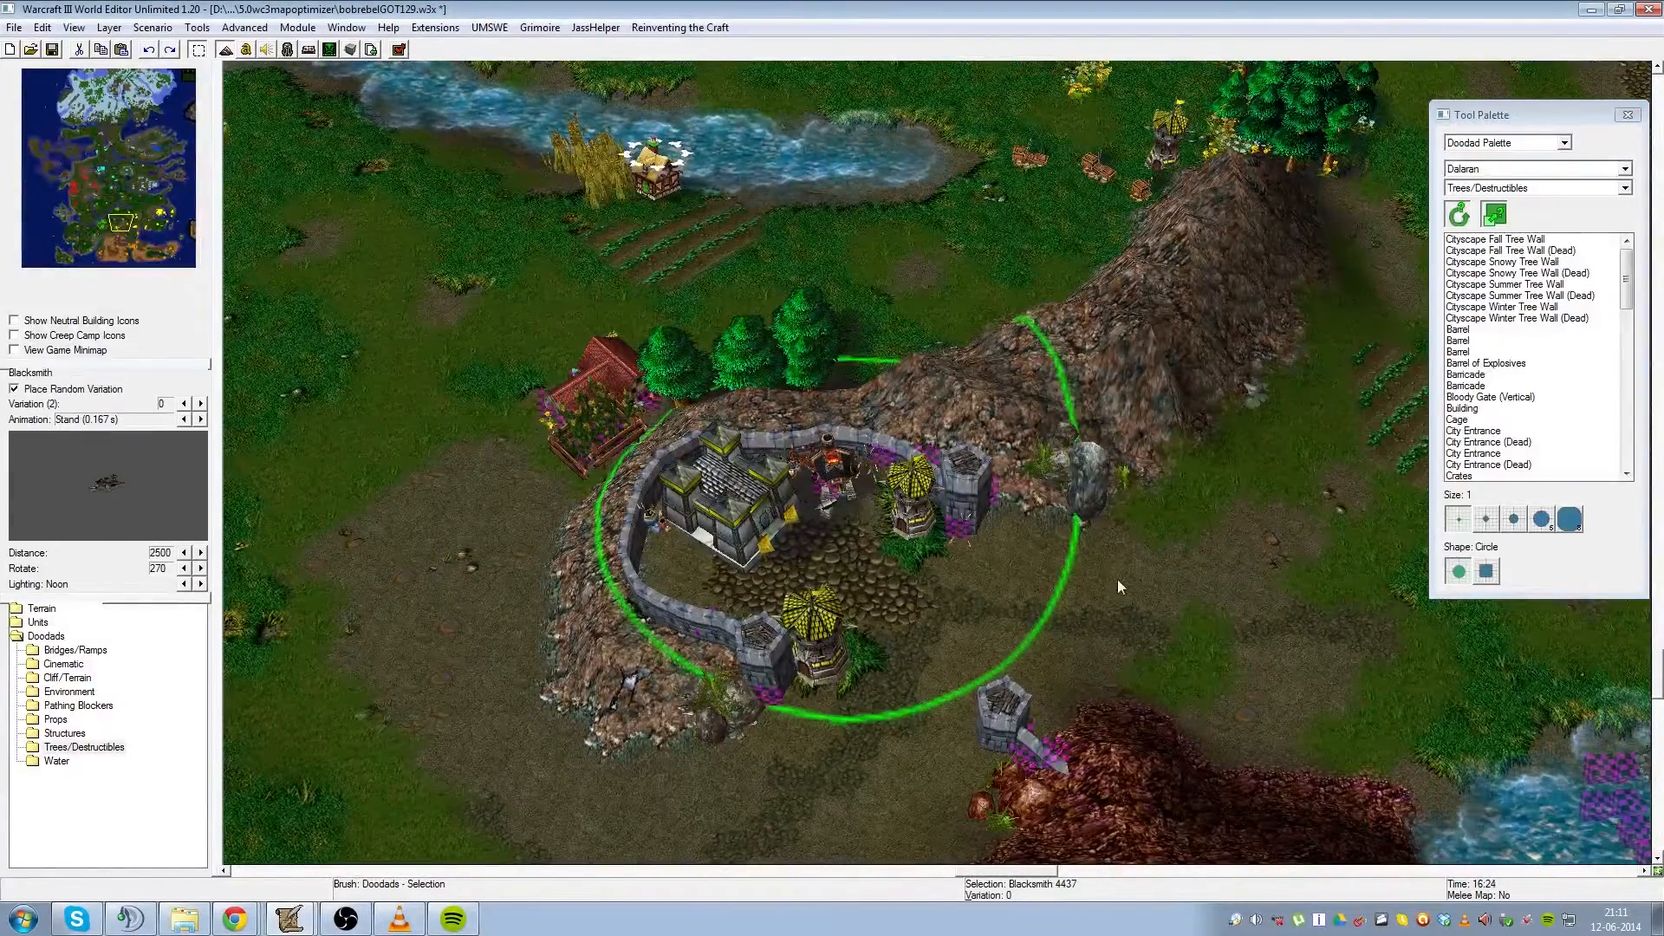
{"action": "left_click", "coordinate": [846, 472]}
{"action": "left_click_drag", "start_coordinate": [846, 472], "coordinate": [822, 457]}
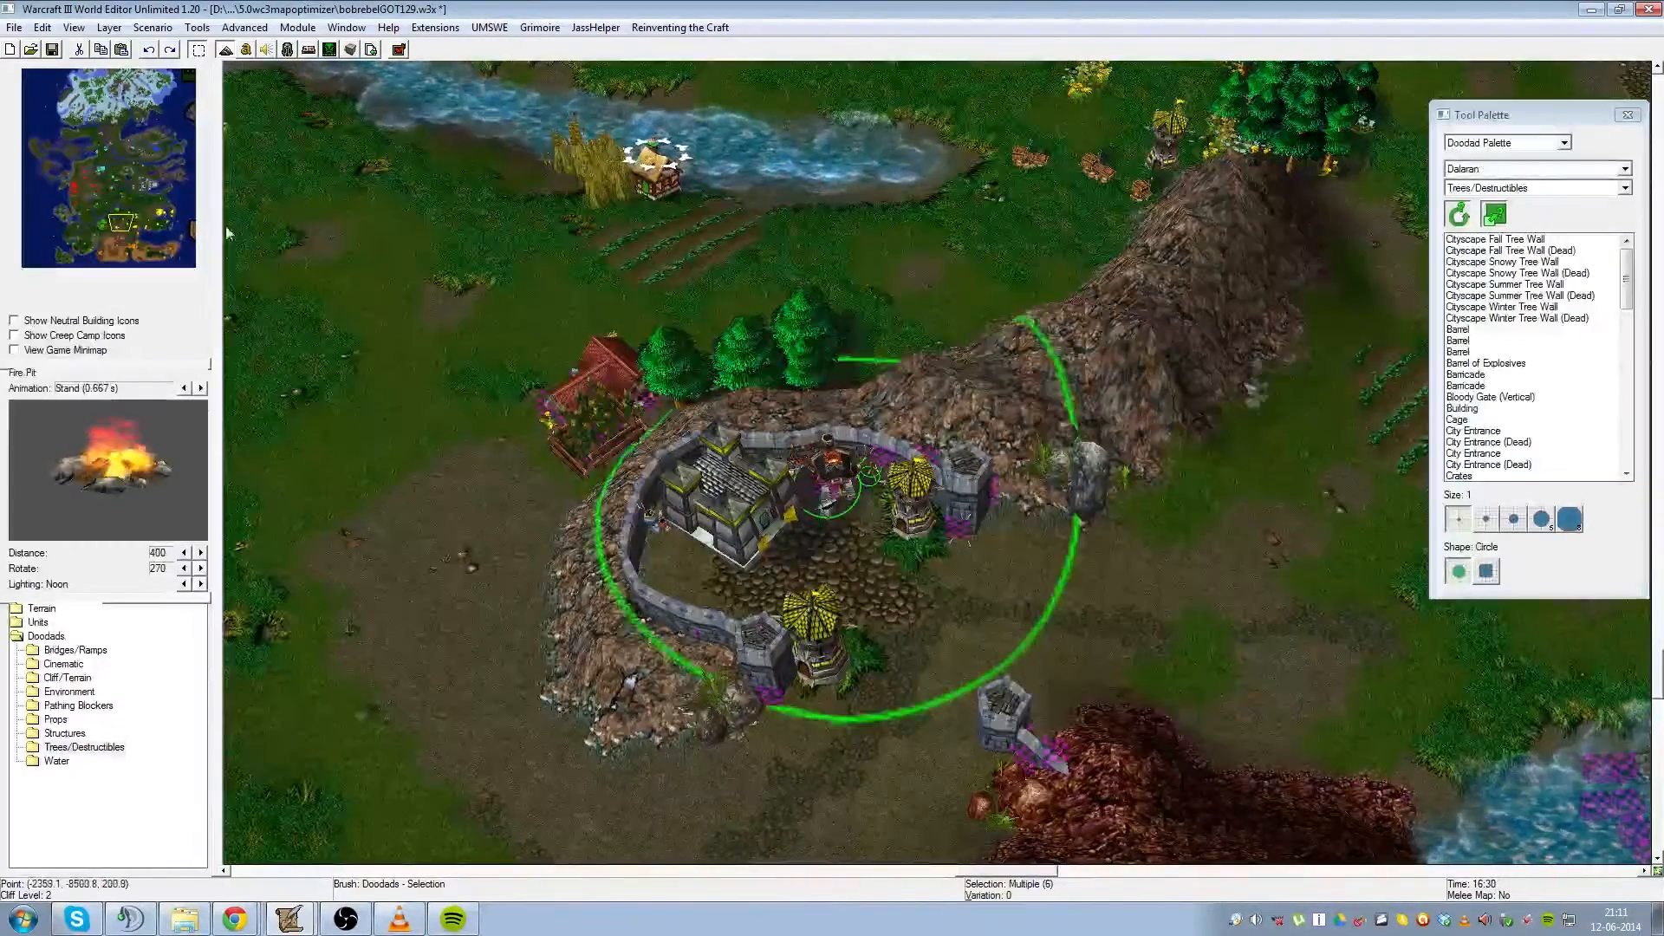
- Paste the blacksmith group into the green-roofed castle's courtyard and move it south beside the cobble path
{"action": "left_click", "coordinate": [99, 223]}
{"action": "left_click_drag", "start_coordinate": [99, 223], "coordinate": [78, 230]}
{"action": "key", "text": "ctrl+v"}
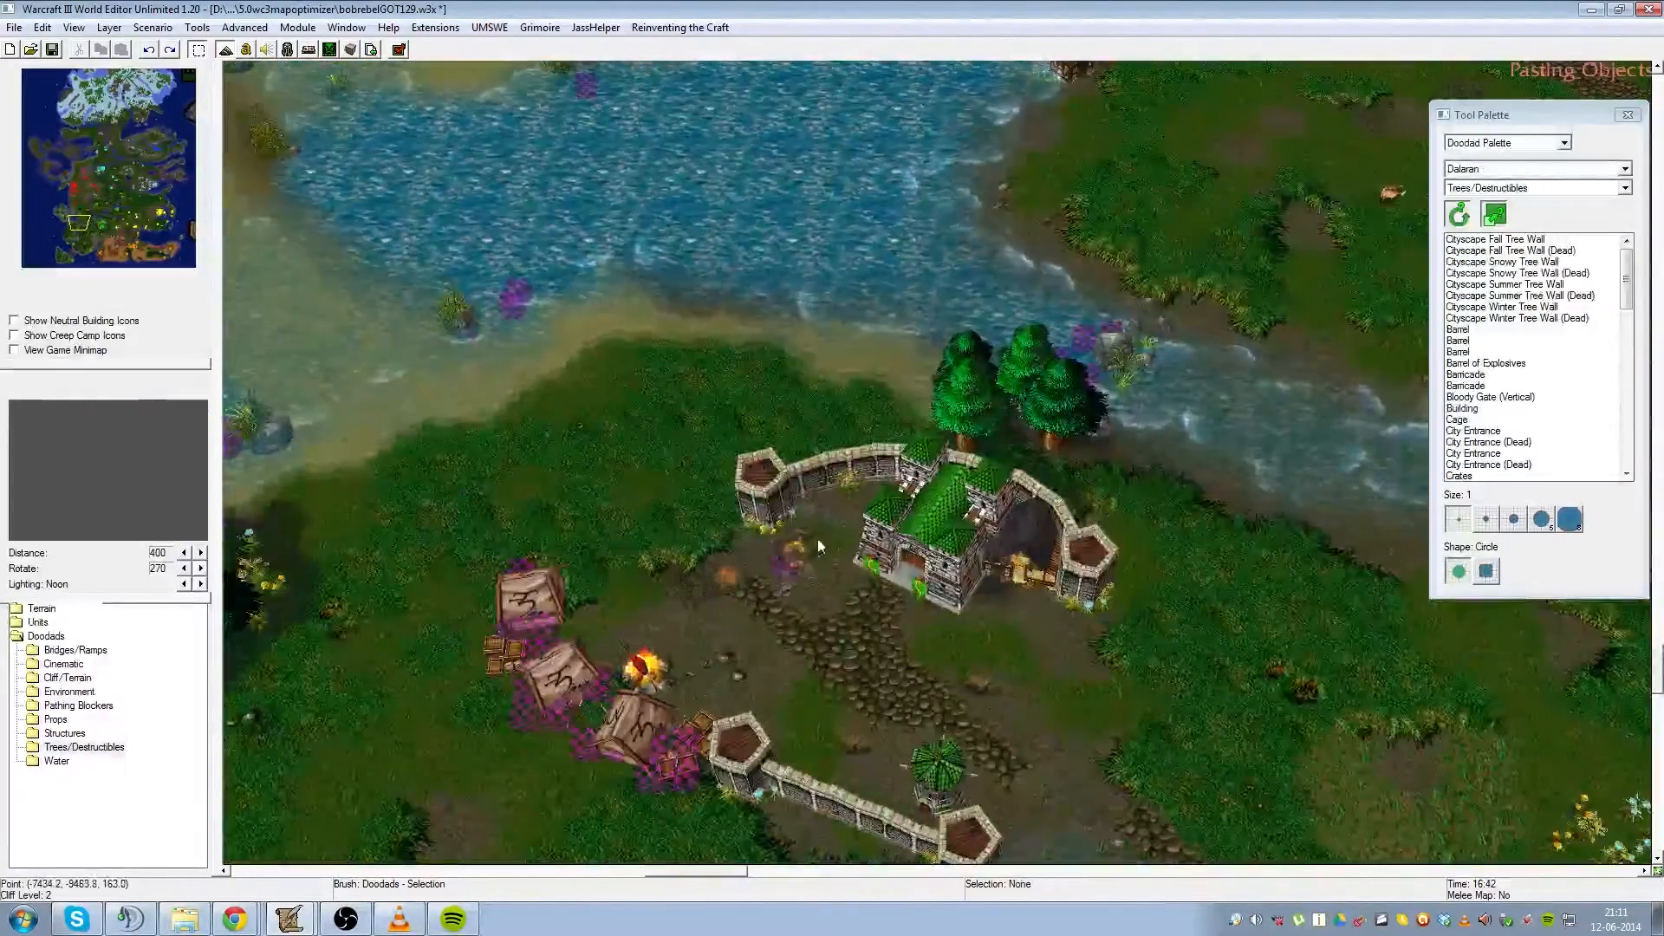
{"action": "left_click", "coordinate": [808, 548]}
{"action": "left_click_drag", "start_coordinate": [806, 562], "coordinate": [798, 657]}
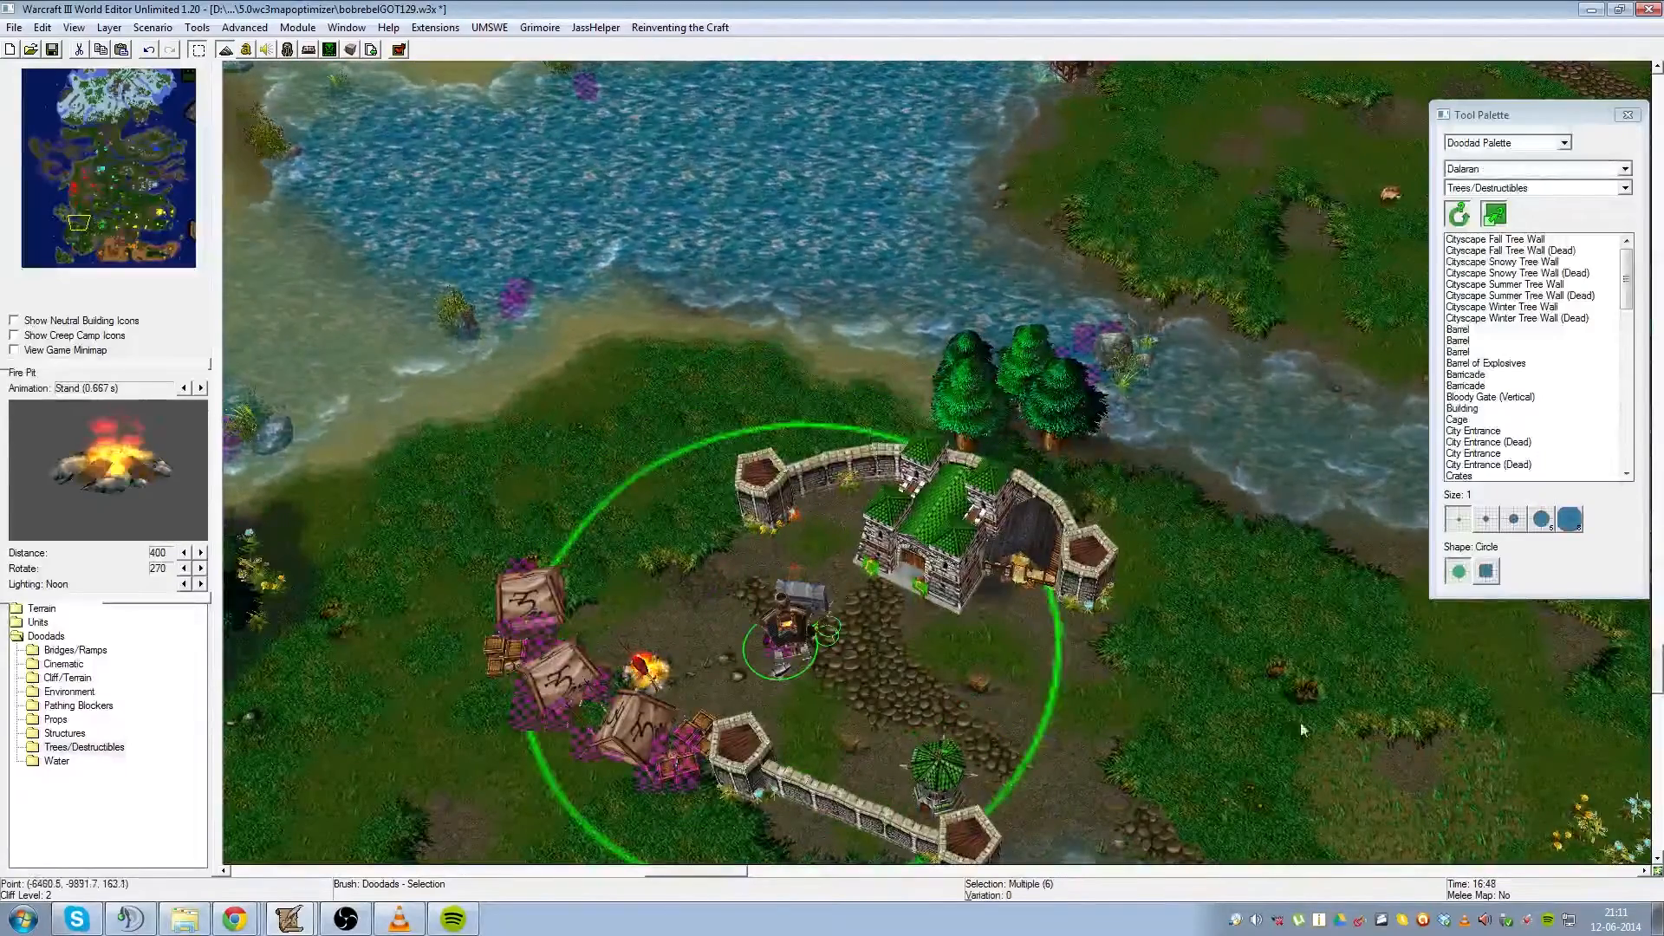
{"action": "left_click", "coordinate": [854, 617]}
{"action": "left_click", "coordinate": [822, 607]}
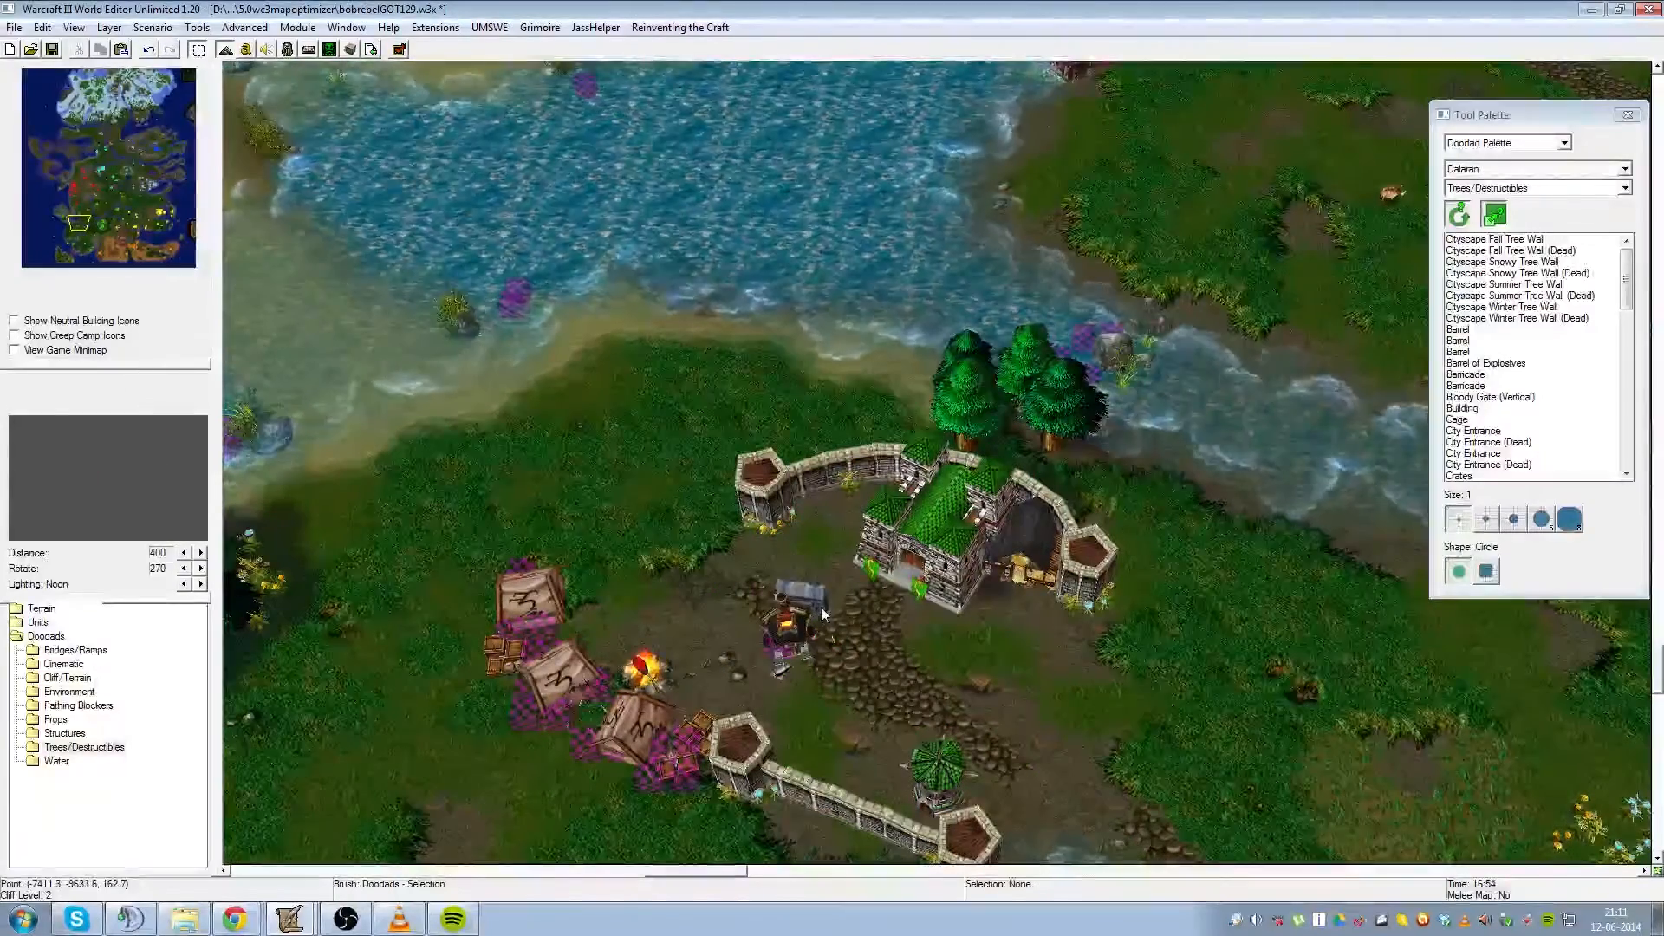
- Move the Blacksmith together with its Fire Pit south, against the inner side of the castle's southern wall beside the western tower
{"action": "left_click", "coordinate": [812, 611]}
{"action": "scroll", "coordinate": [953, 647], "scroll_direction": "up", "scroll_amount": 3}
{"action": "left_click", "coordinate": [793, 623]}
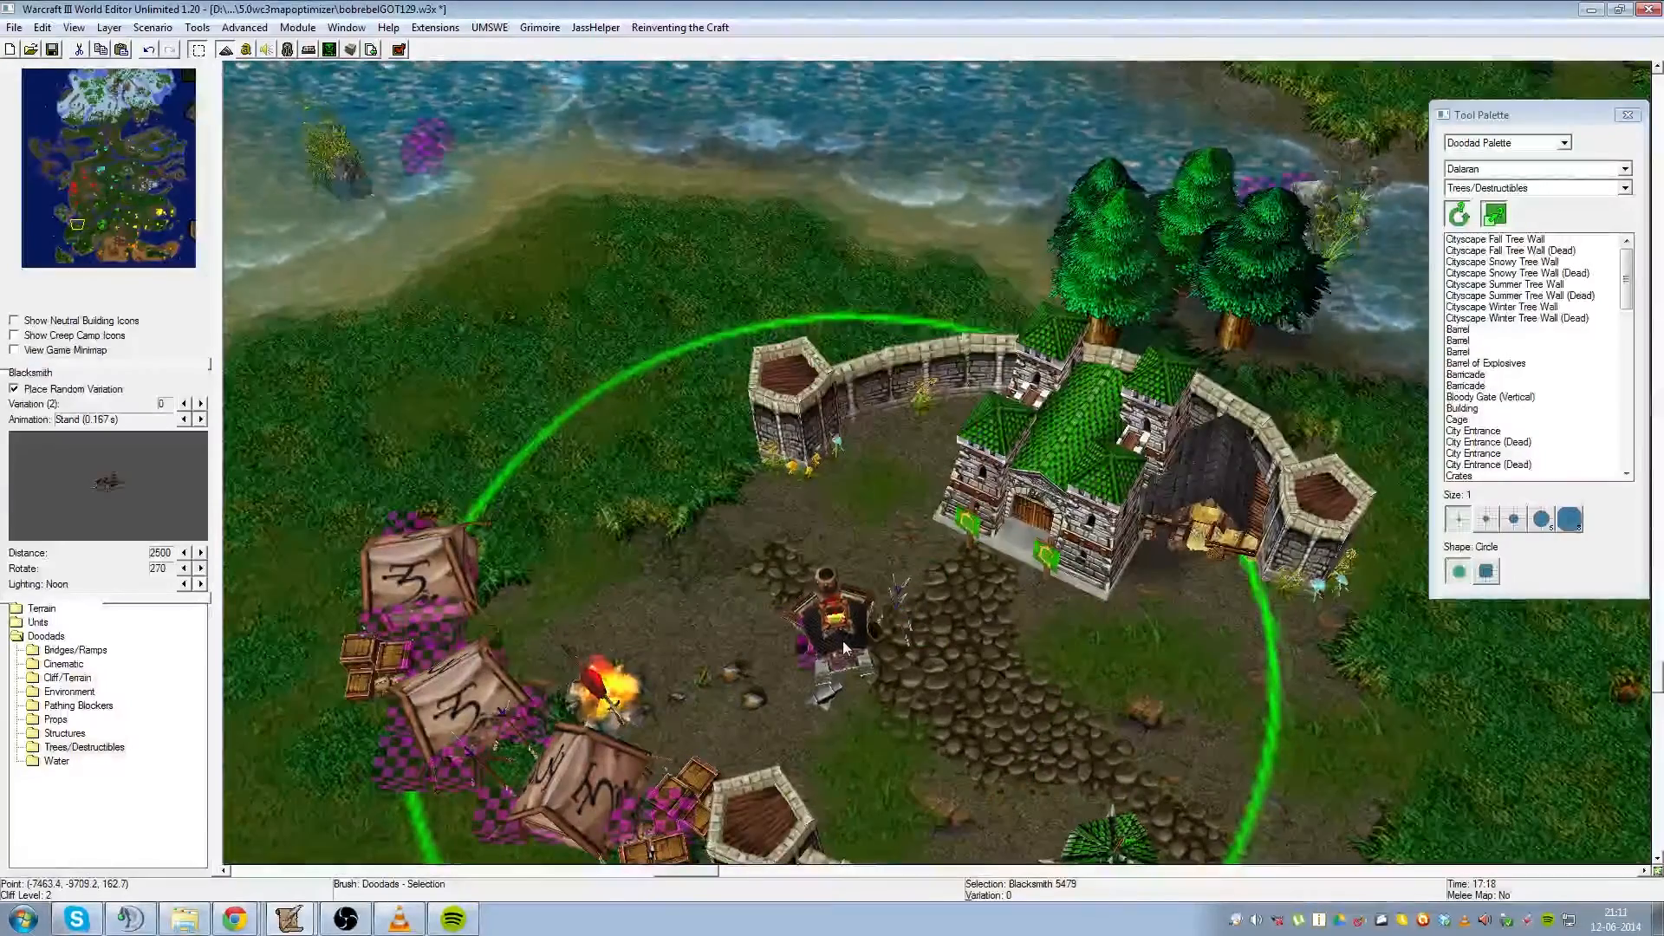
{"action": "left_click", "coordinate": [830, 660], "text": "shift"}
{"action": "left_click", "coordinate": [811, 664]}
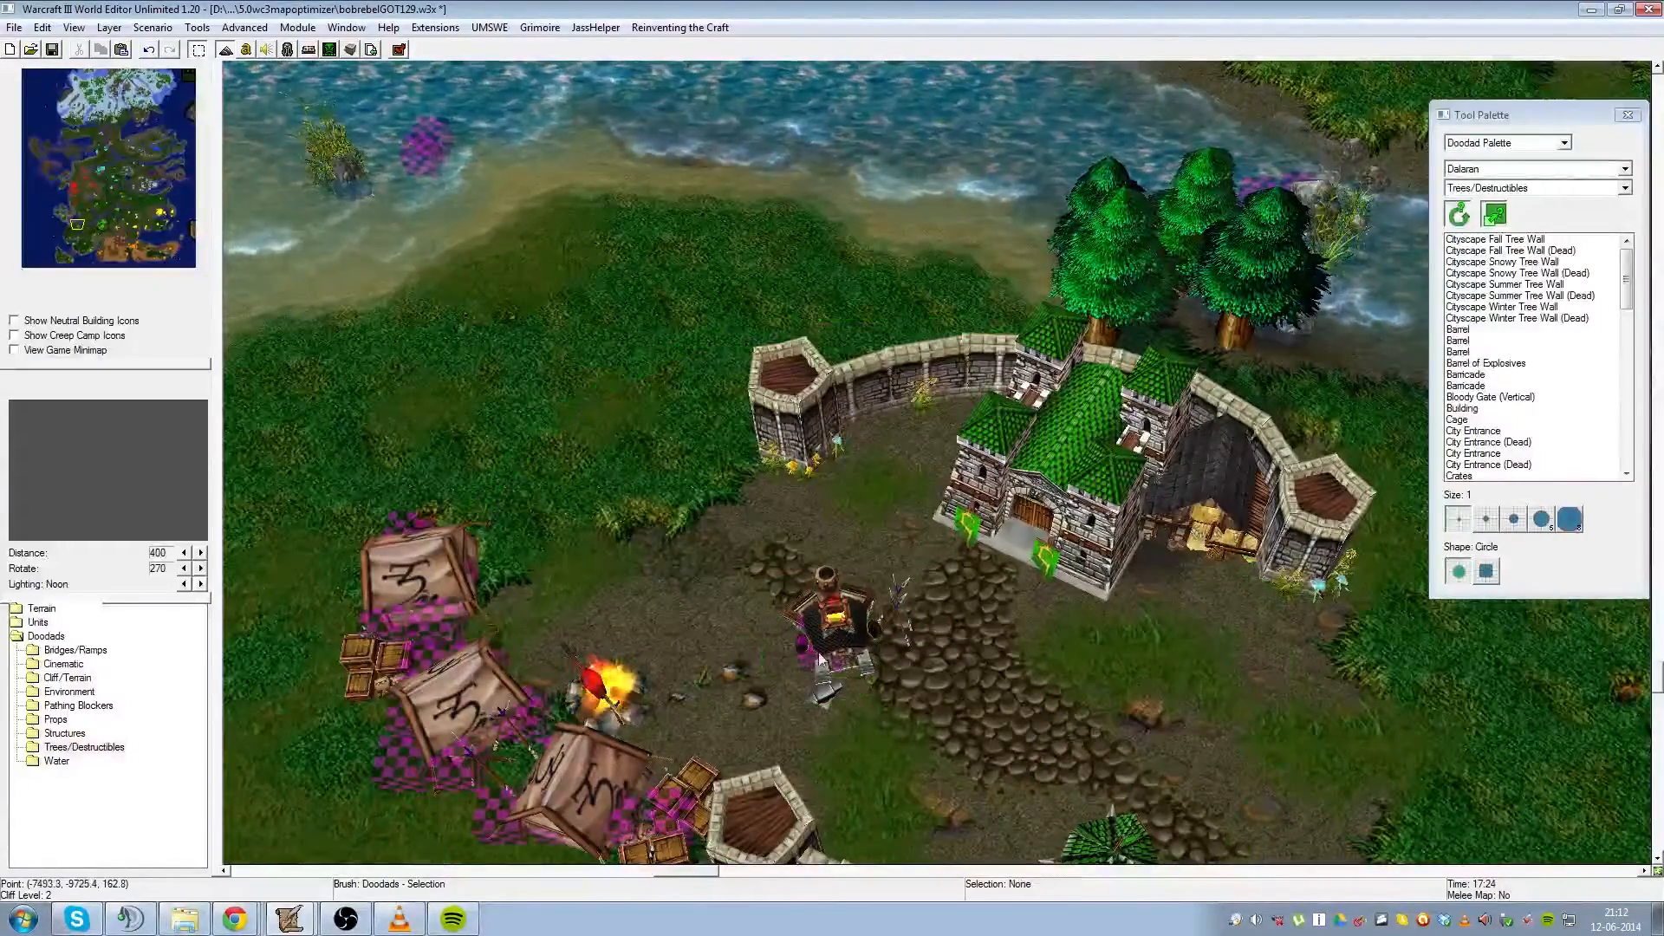
{"action": "left_click", "coordinate": [811, 664]}
{"action": "left_click", "coordinate": [808, 622], "text": "shift"}
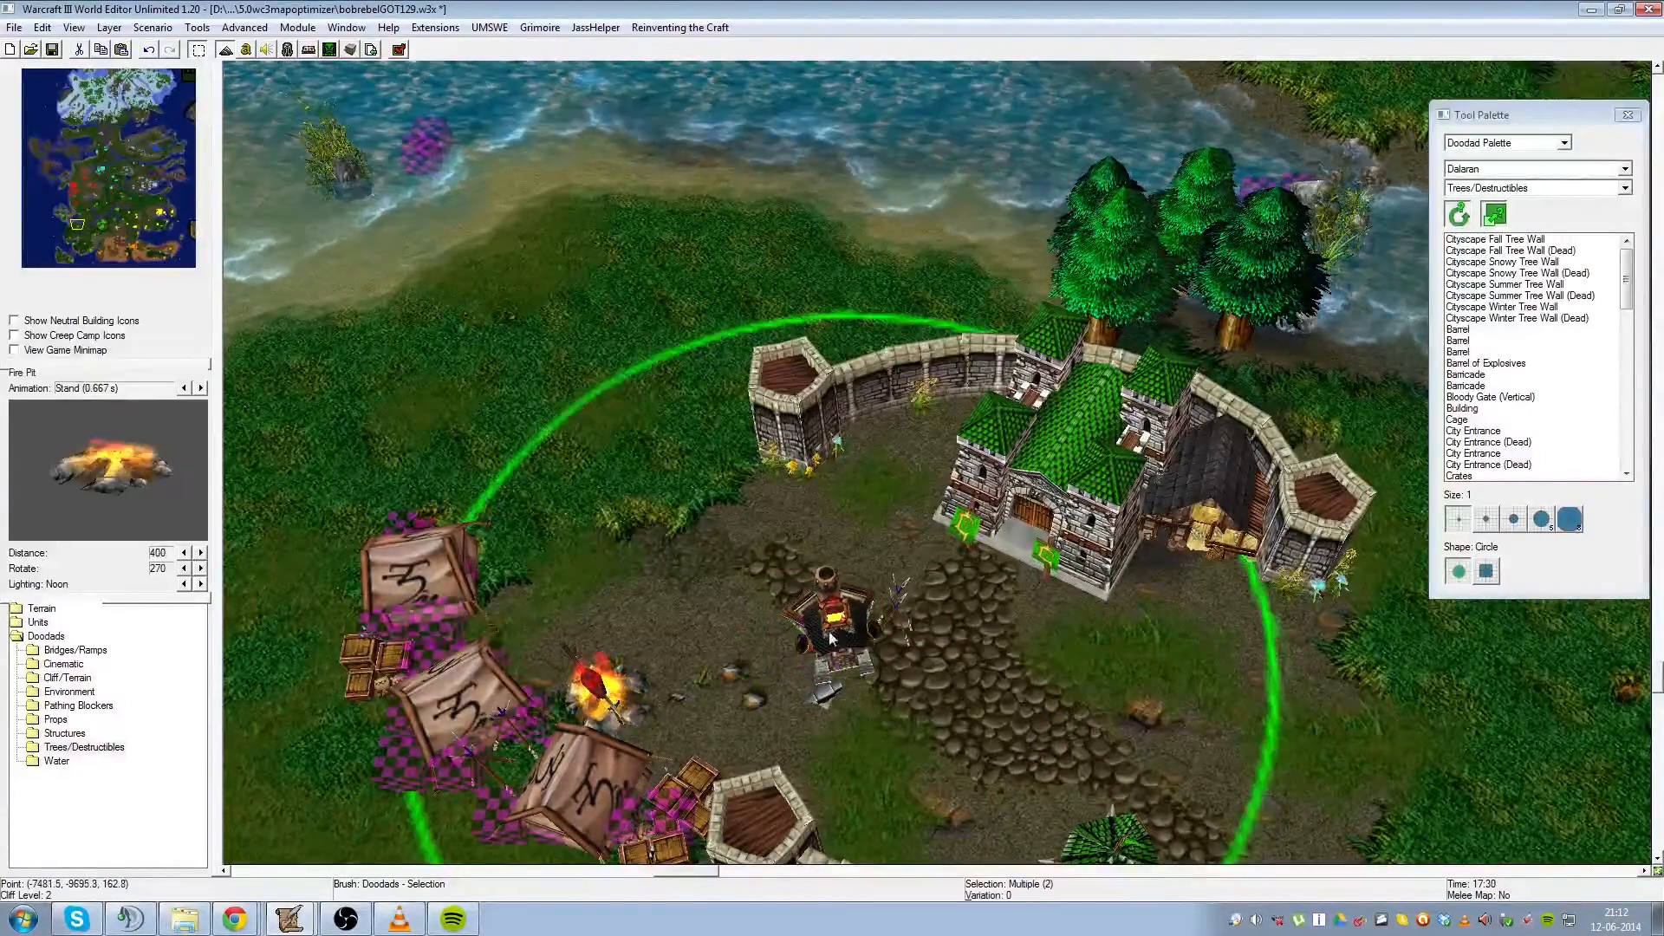
{"action": "left_click_drag", "start_coordinate": [862, 699], "coordinate": [900, 632]}
{"action": "key", "text": "Down"}
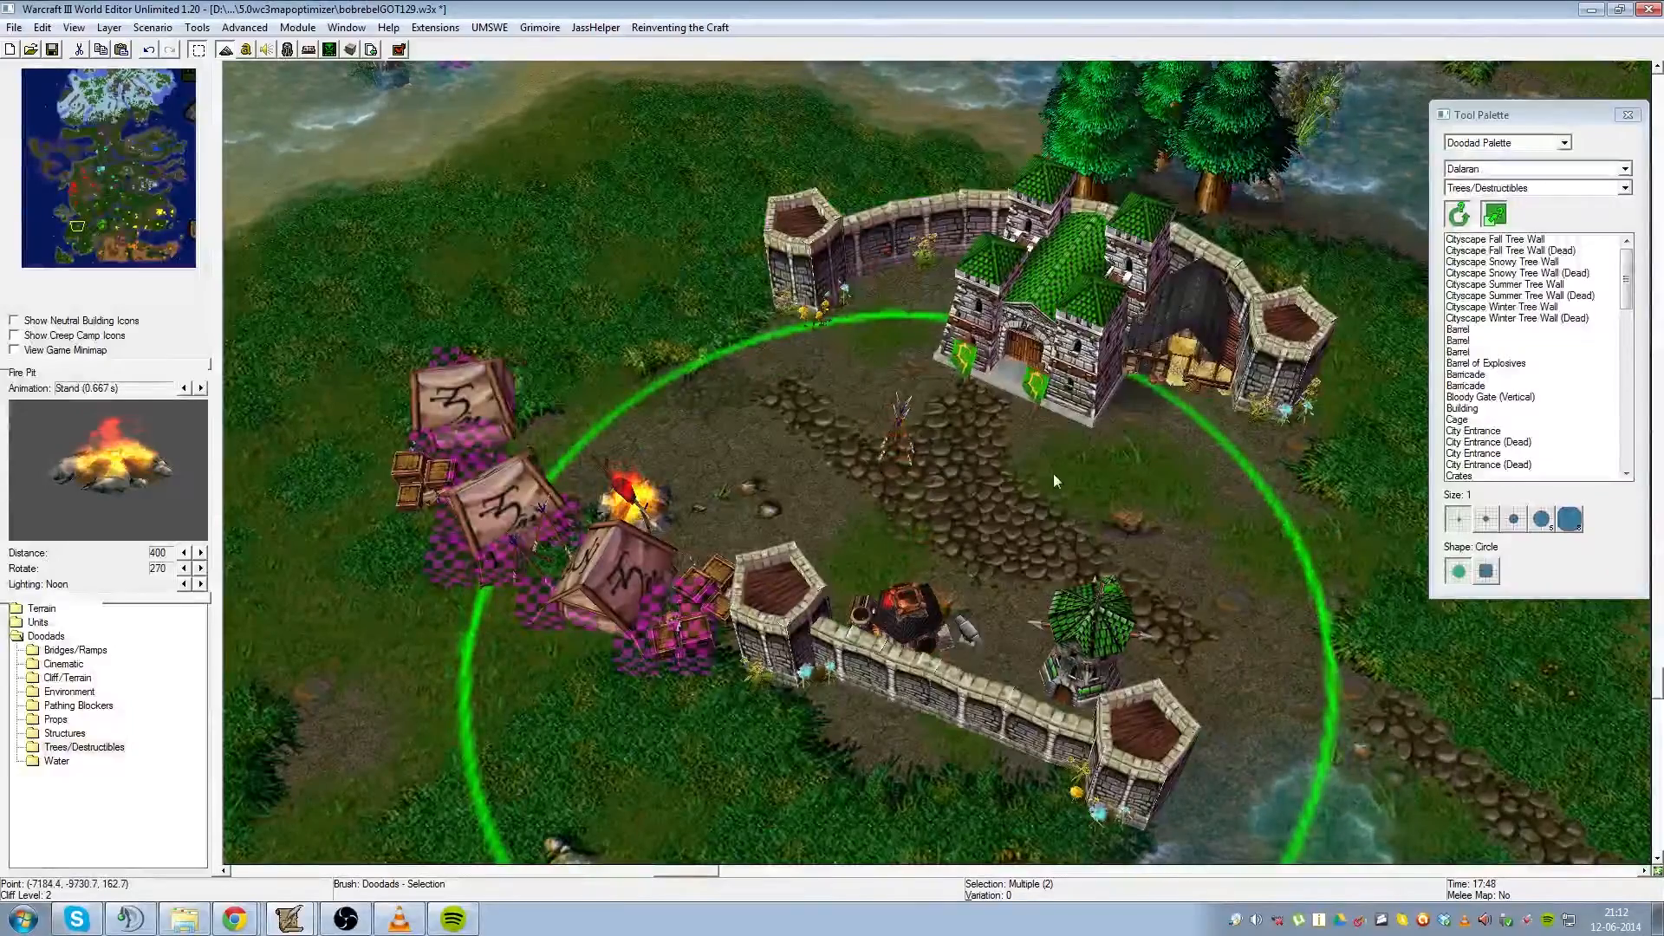
{"action": "left_click_drag", "start_coordinate": [912, 617], "coordinate": [870, 614]}
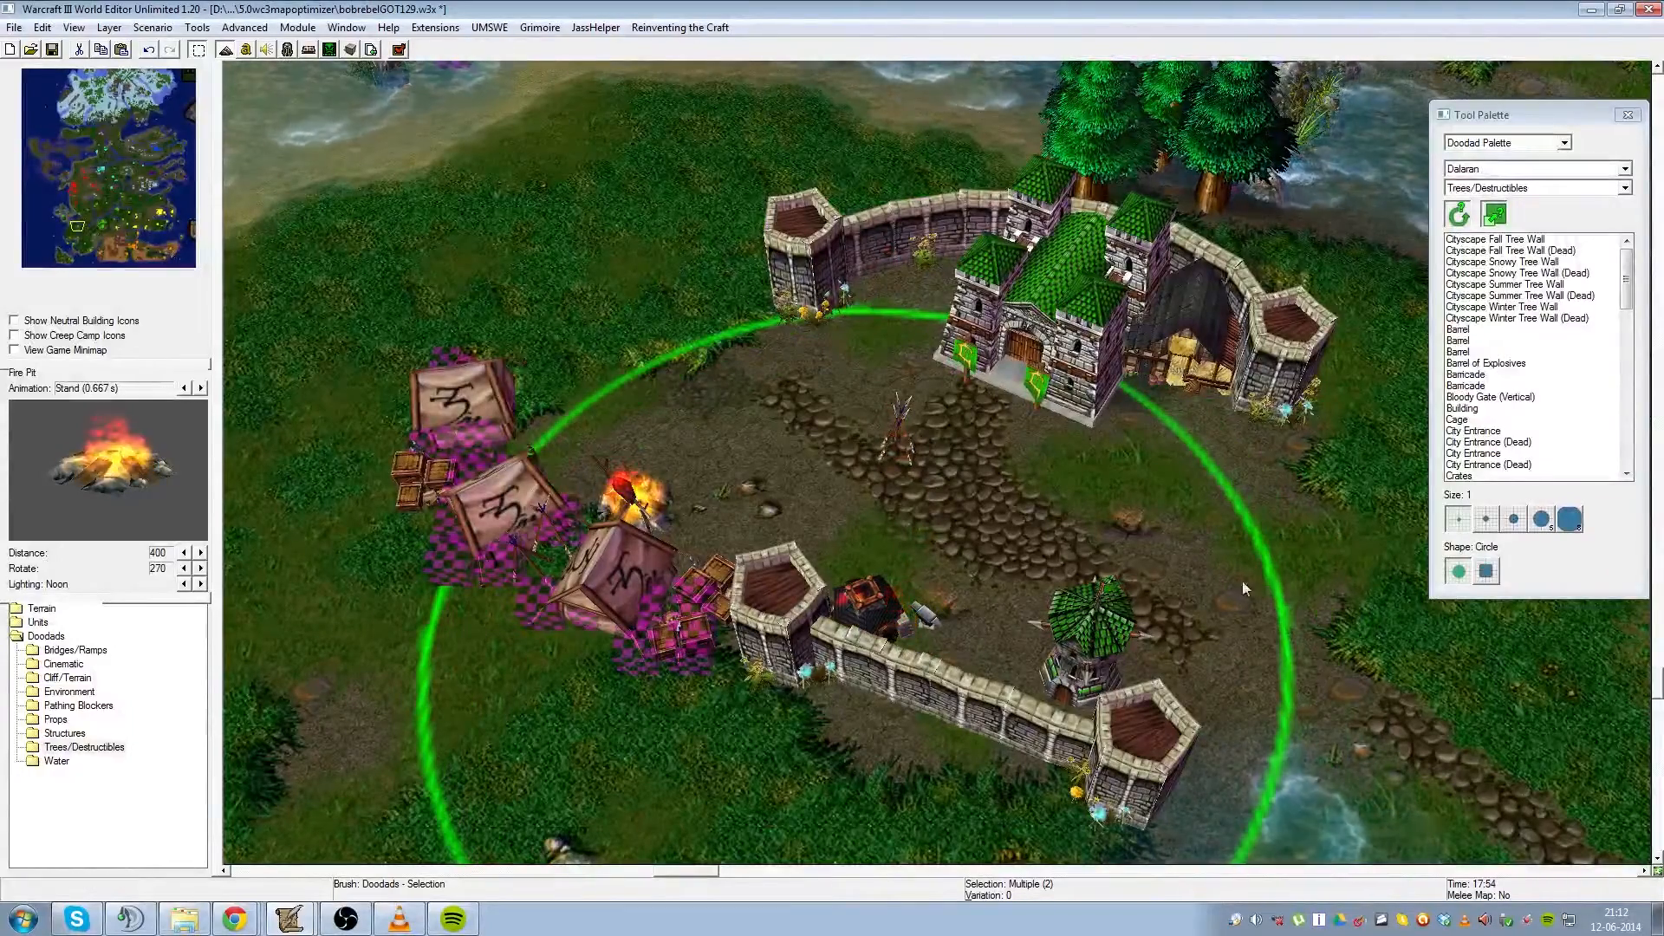
{"action": "left_click", "coordinate": [1366, 617]}
- Rearrange the Totem Centaur spear racks from the cobble path to the inner side of the castle's northwestern wall
{"action": "key", "text": "Up"}
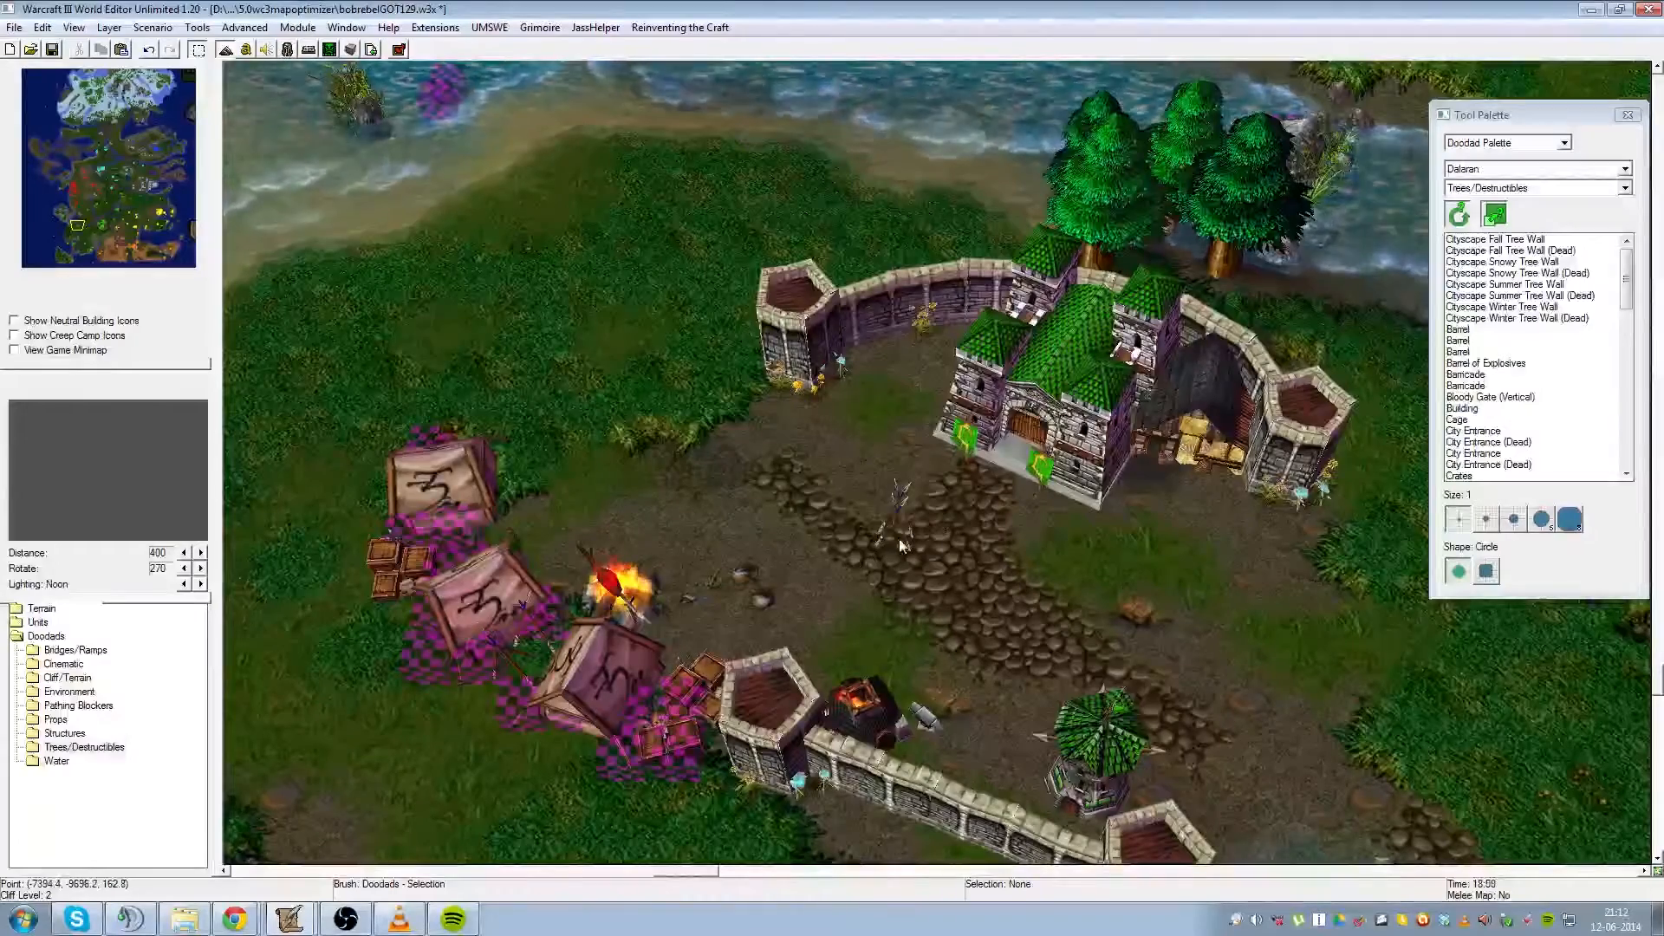
{"action": "left_click_drag", "start_coordinate": [878, 408], "coordinate": [867, 368]}
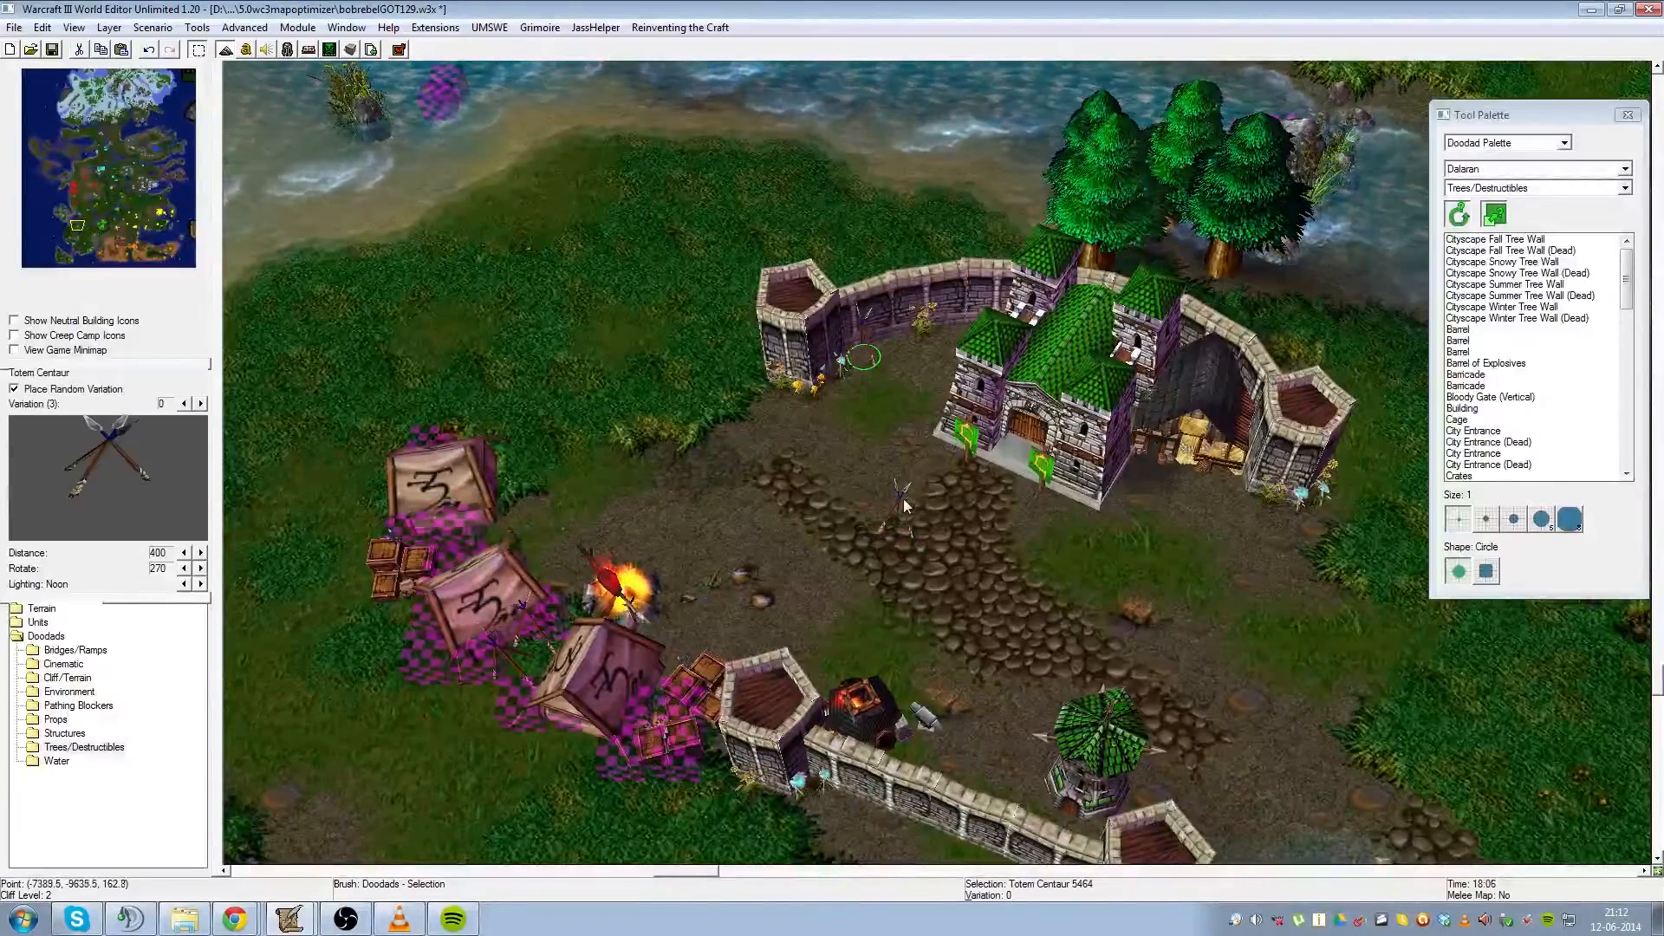
{"action": "left_click", "coordinate": [890, 425]}
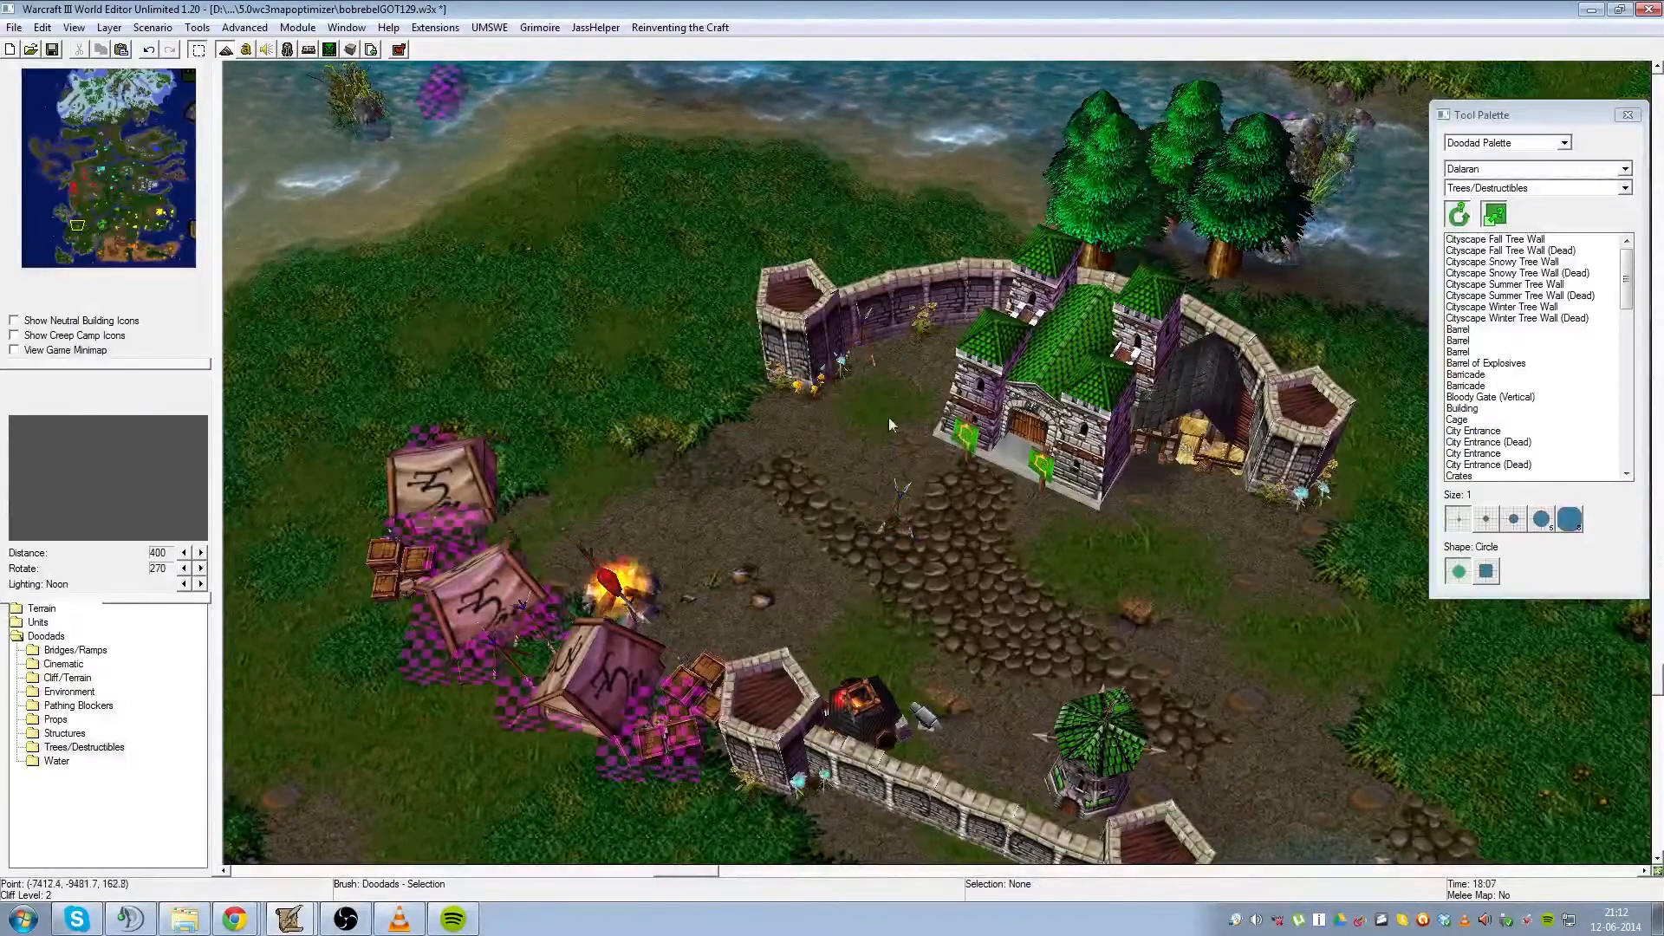
{"action": "left_click", "coordinate": [902, 530]}
{"action": "key", "text": "Delete"}
{"action": "left_click", "coordinate": [907, 558]}
{"action": "left_click_drag", "start_coordinate": [882, 358], "coordinate": [879, 368]}
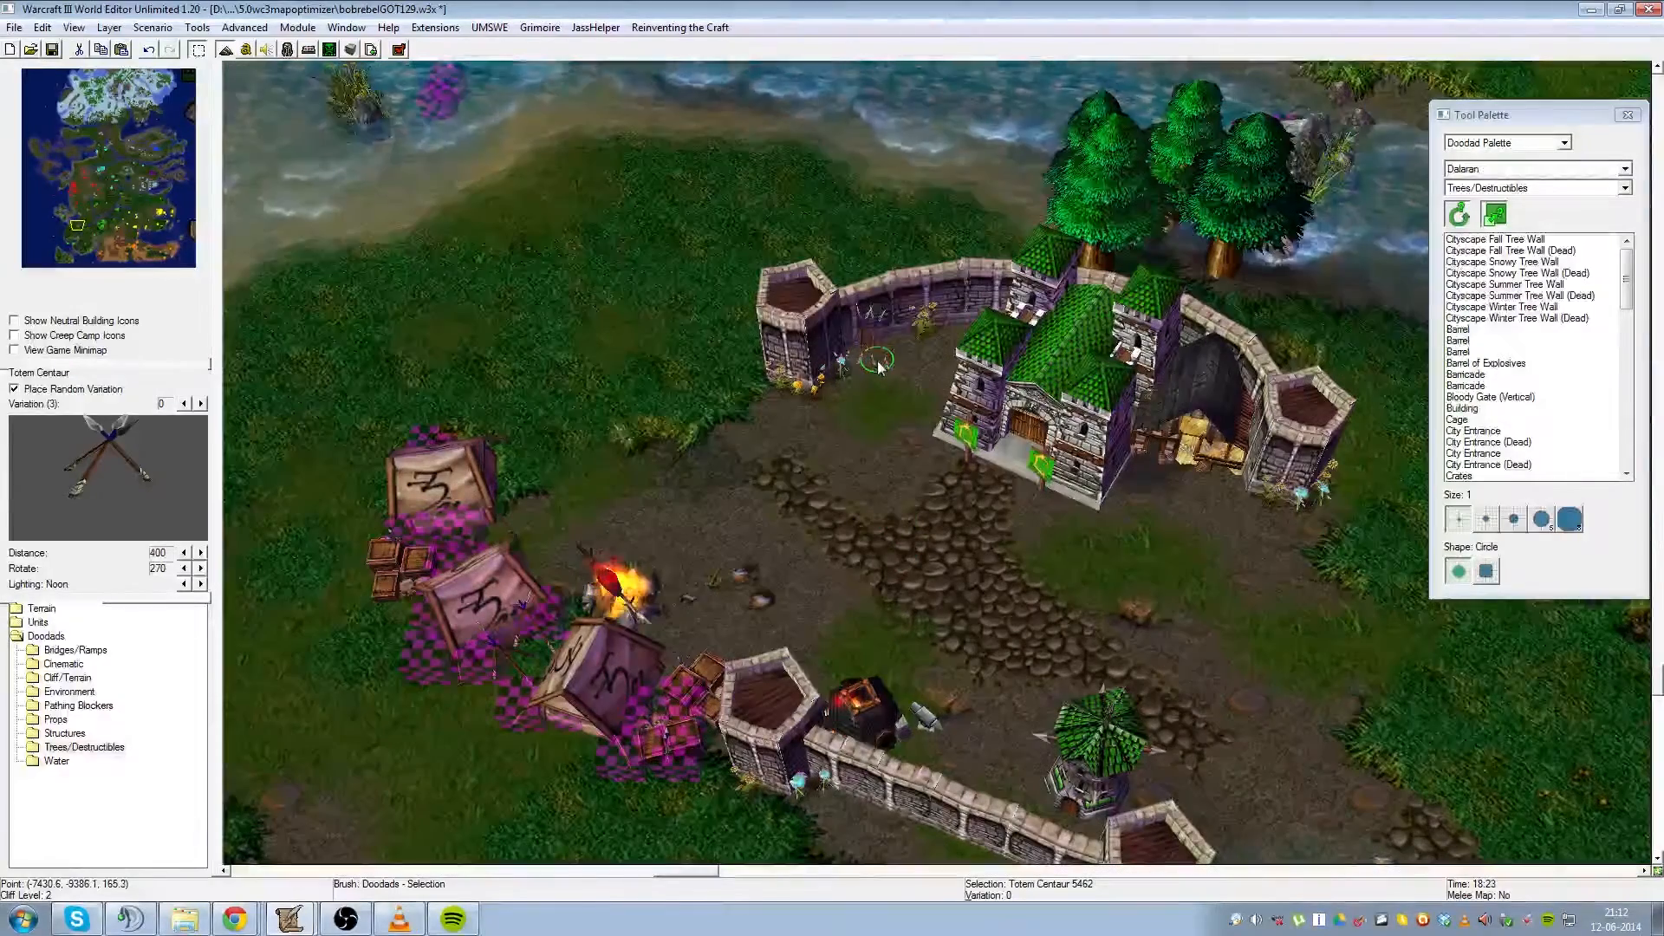
{"action": "key", "text": "ctrl+v"}
{"action": "left_click", "coordinate": [879, 372]}
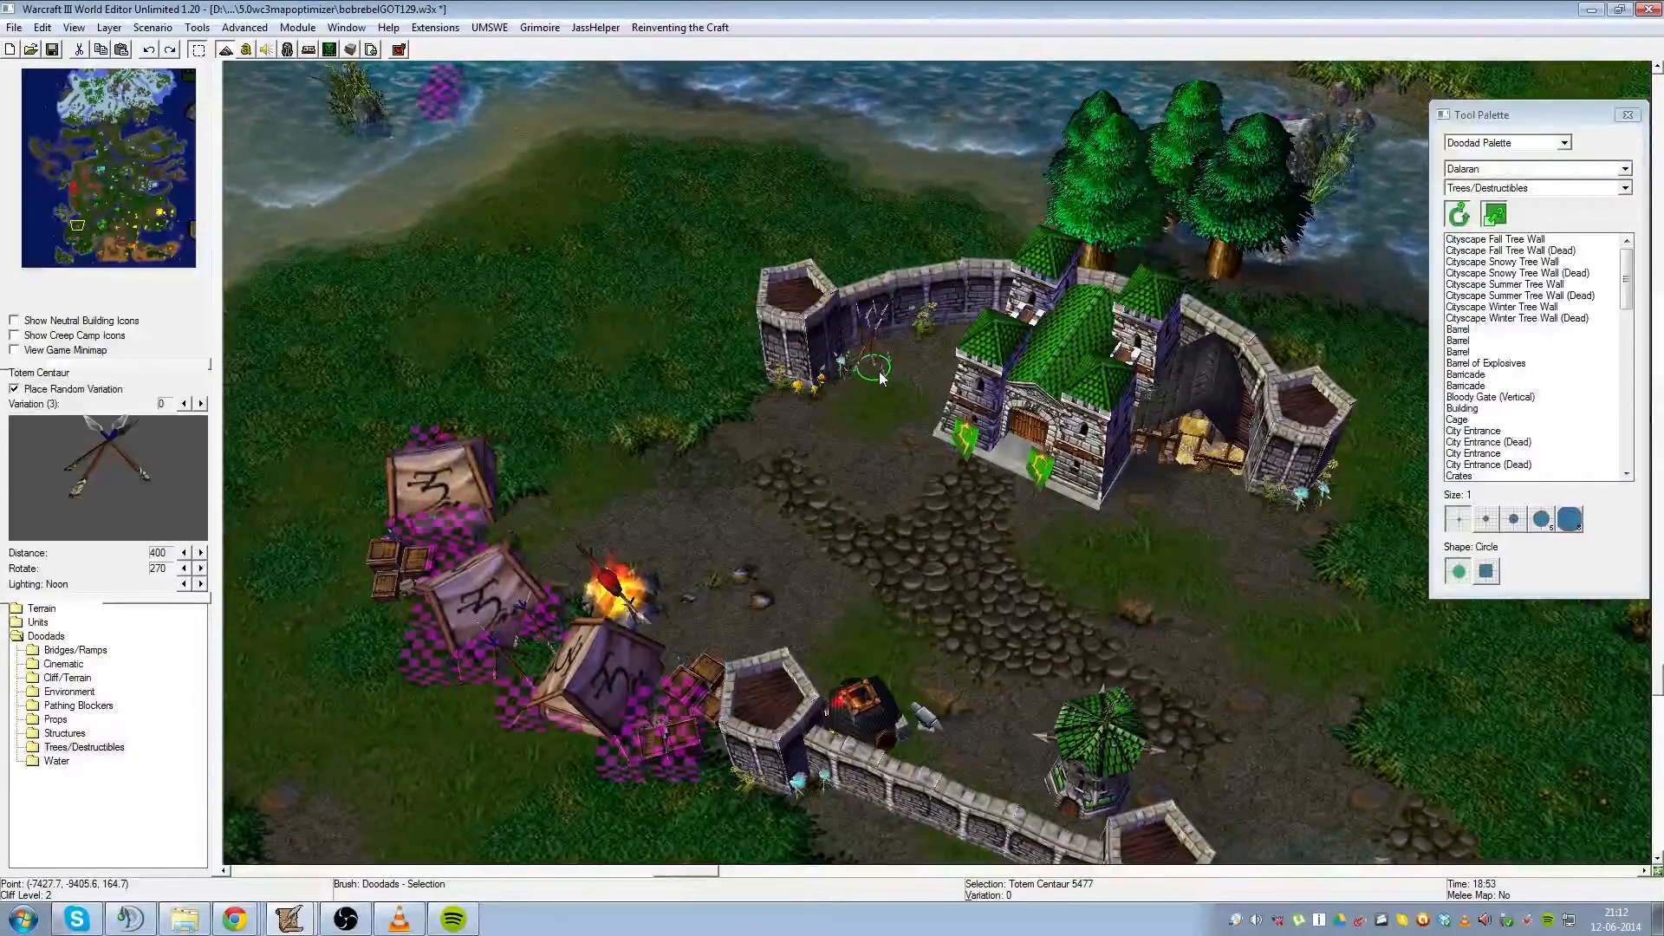
{"action": "left_click", "coordinate": [663, 395]}
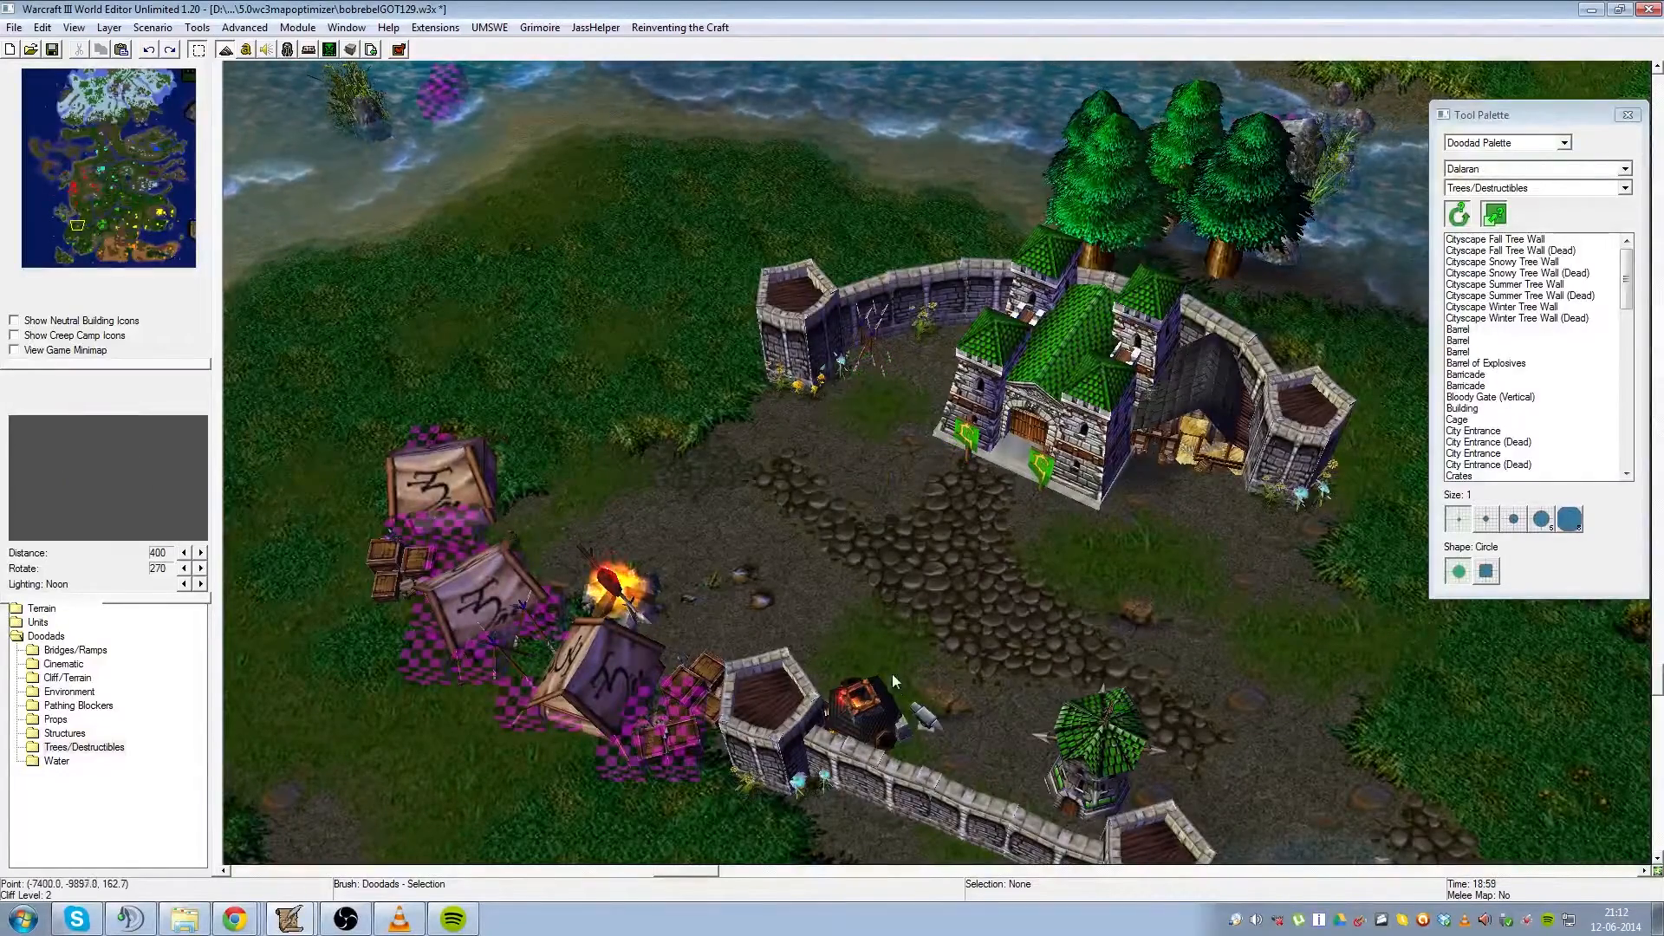
- Examine the relocated blacksmith and the castle's overall layout from several distances
{"action": "left_click", "coordinate": [901, 713]}
{"action": "key", "text": "Right"}
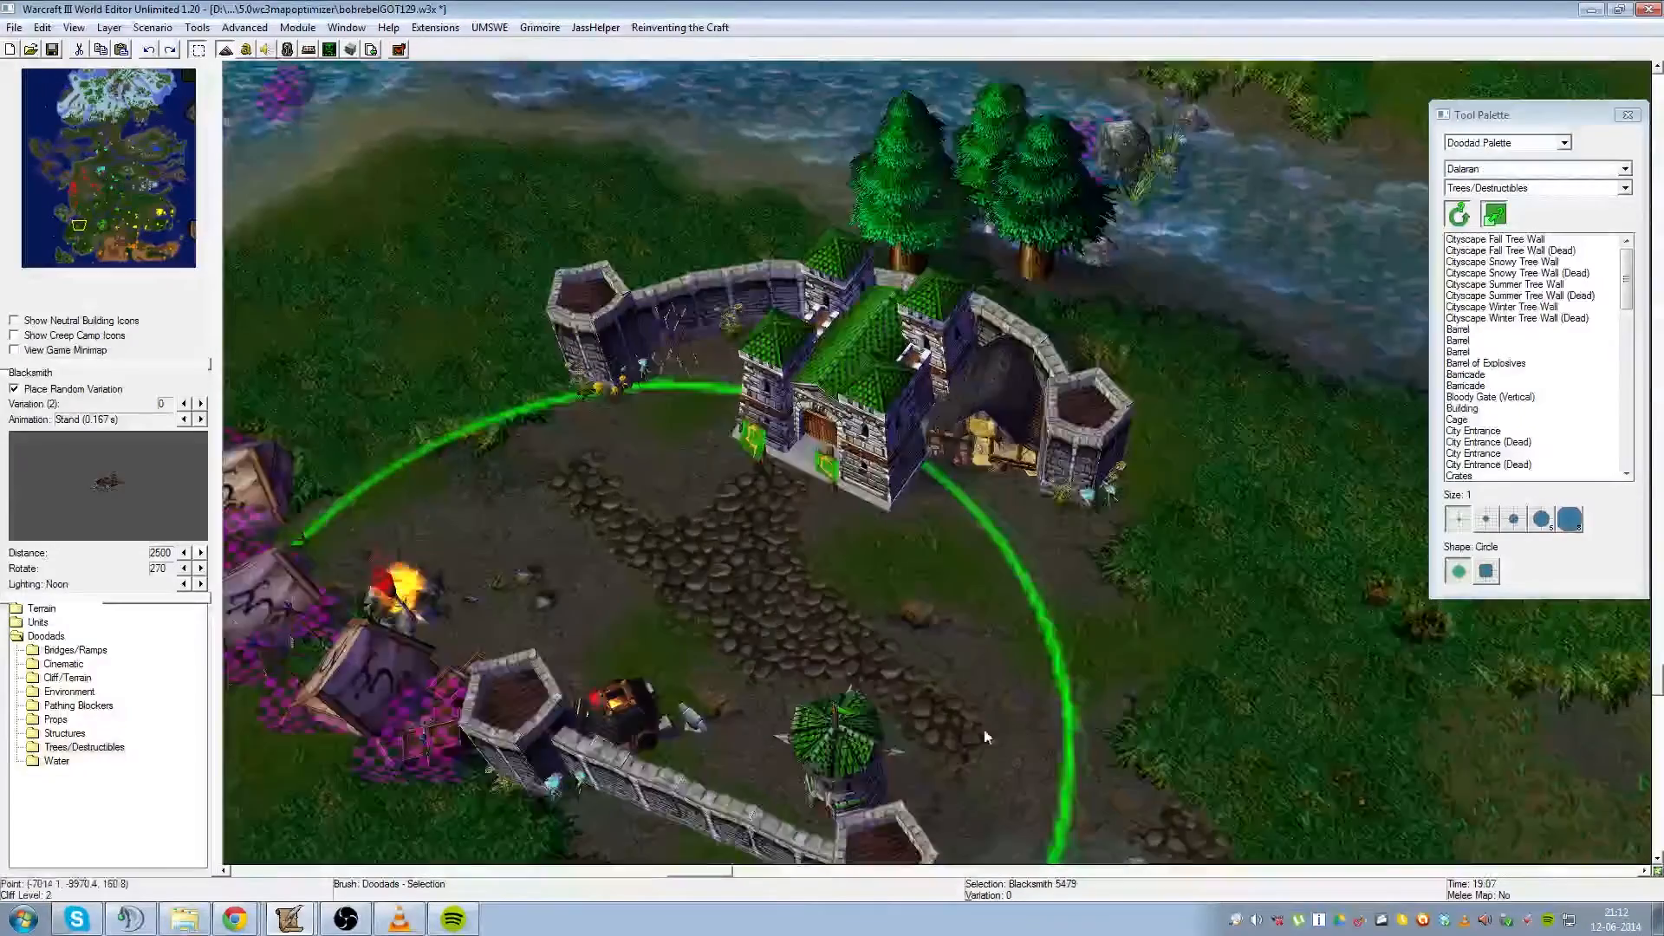
{"action": "right_click_drag", "start_coordinate": [983, 737], "coordinate": [1111, 737]}
{"action": "left_click", "coordinate": [1347, 726]}
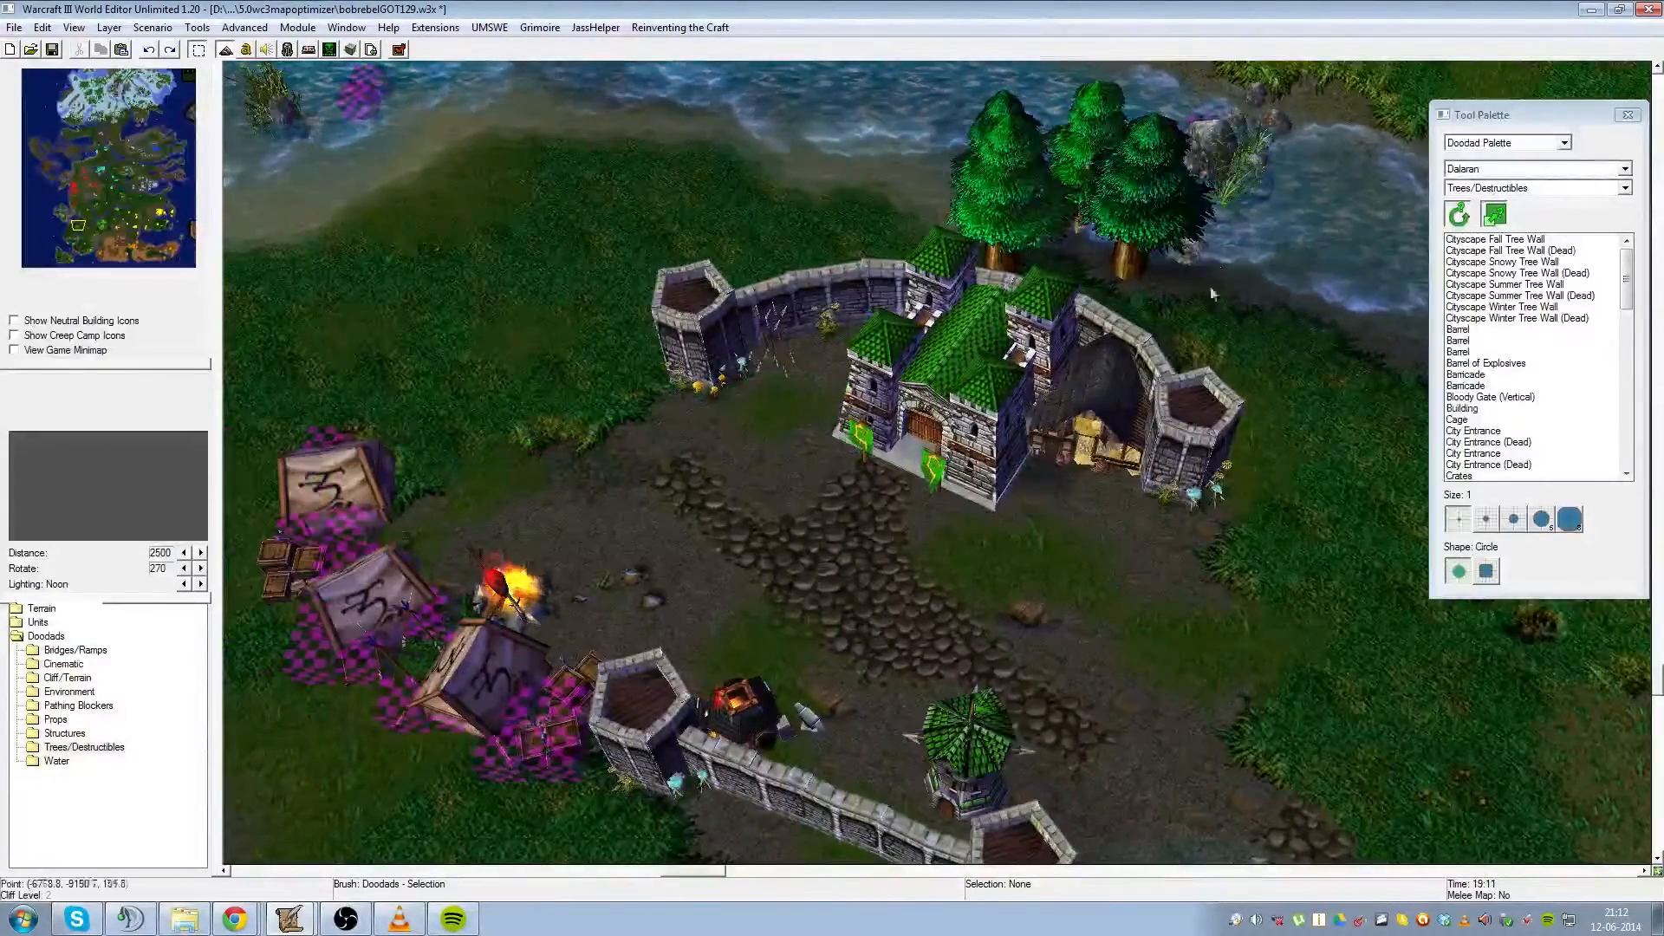
{"action": "scroll", "coordinate": [1170, 546], "scroll_direction": "down", "scroll_amount": 3}
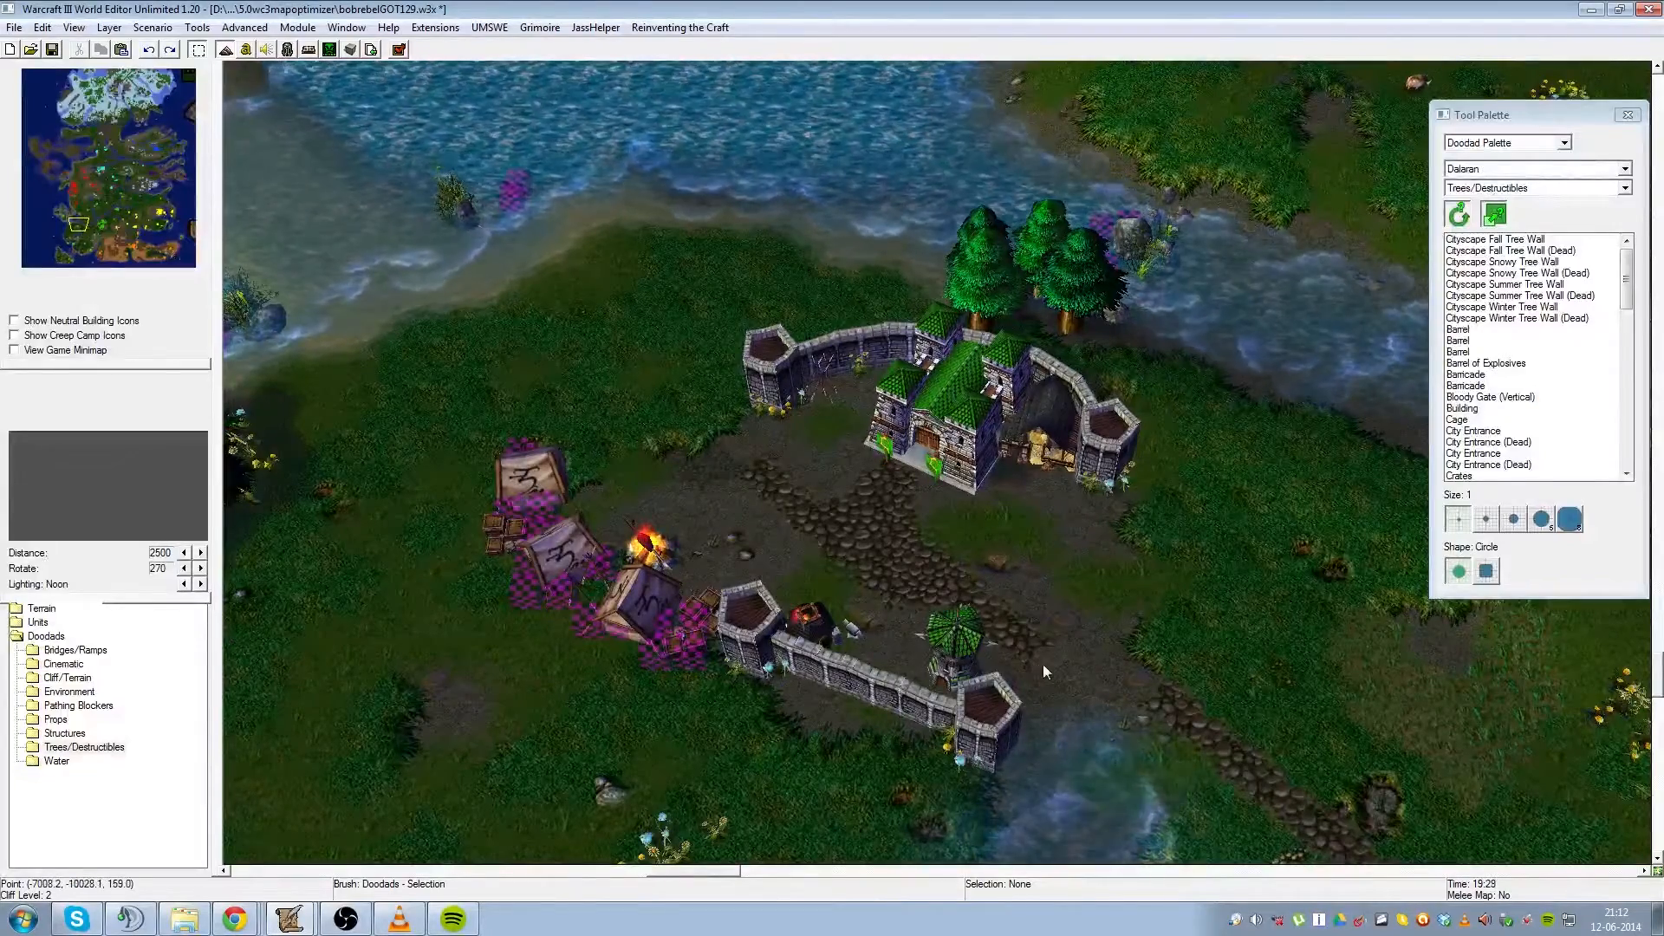
{"action": "scroll", "coordinate": [1043, 664], "scroll_direction": "down", "scroll_amount": 3}
{"action": "key", "text": "Right"}
{"action": "key", "text": "Right"}
{"action": "key", "text": "Left"}
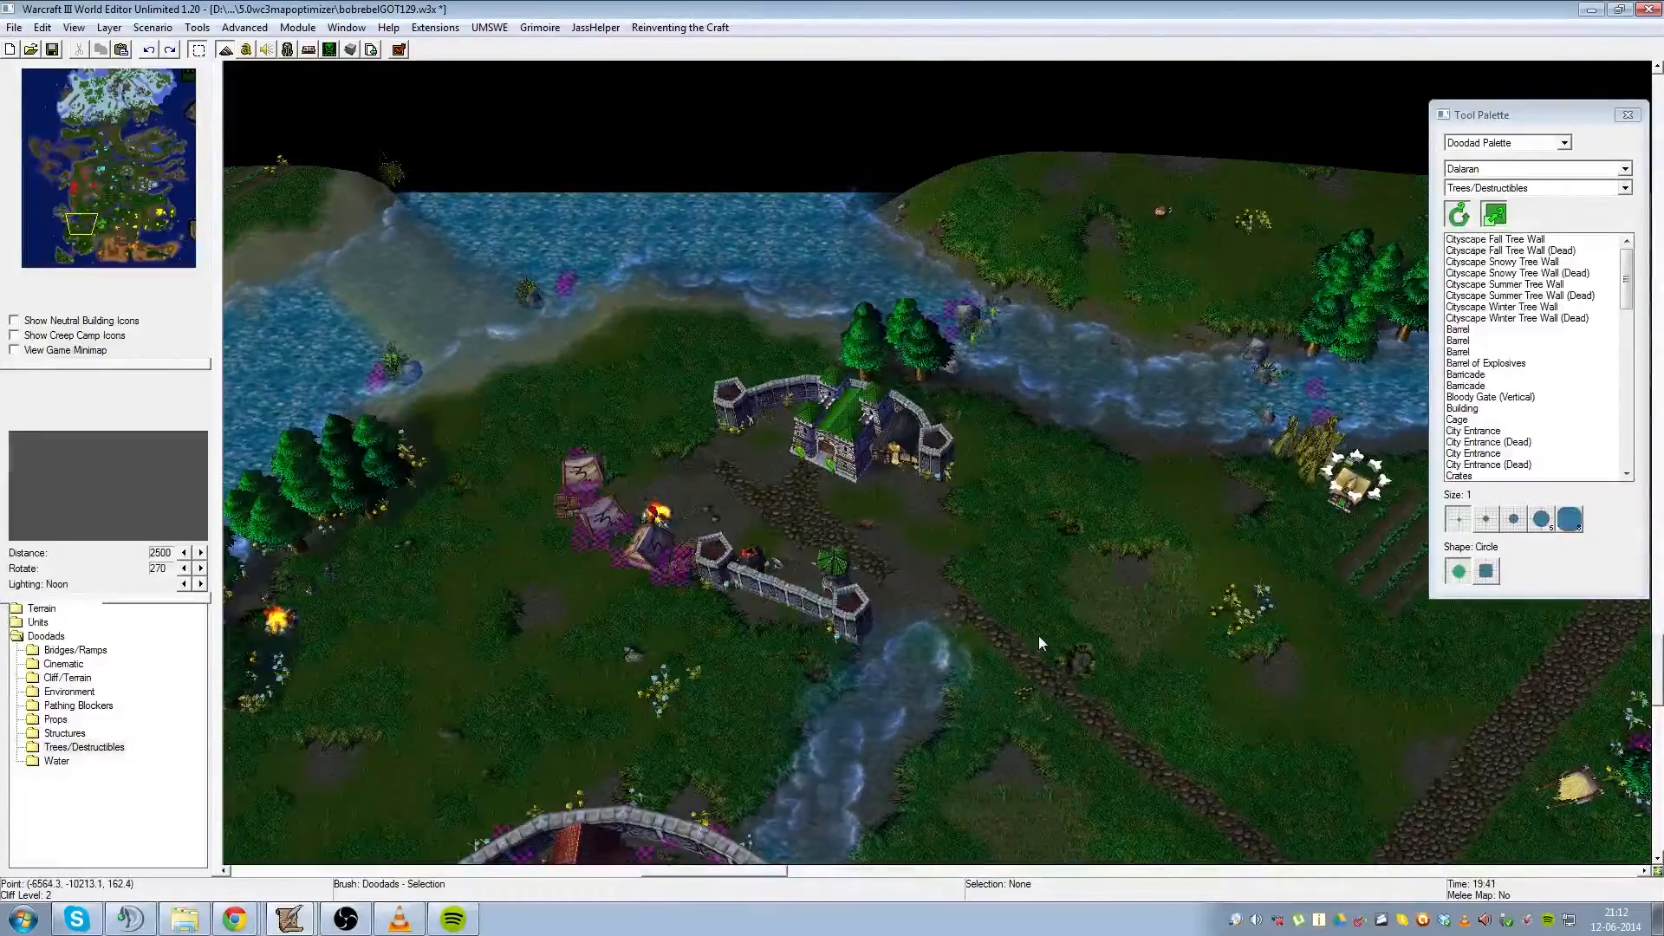
{"action": "scroll", "coordinate": [926, 600], "scroll_direction": "up", "scroll_amount": 3}
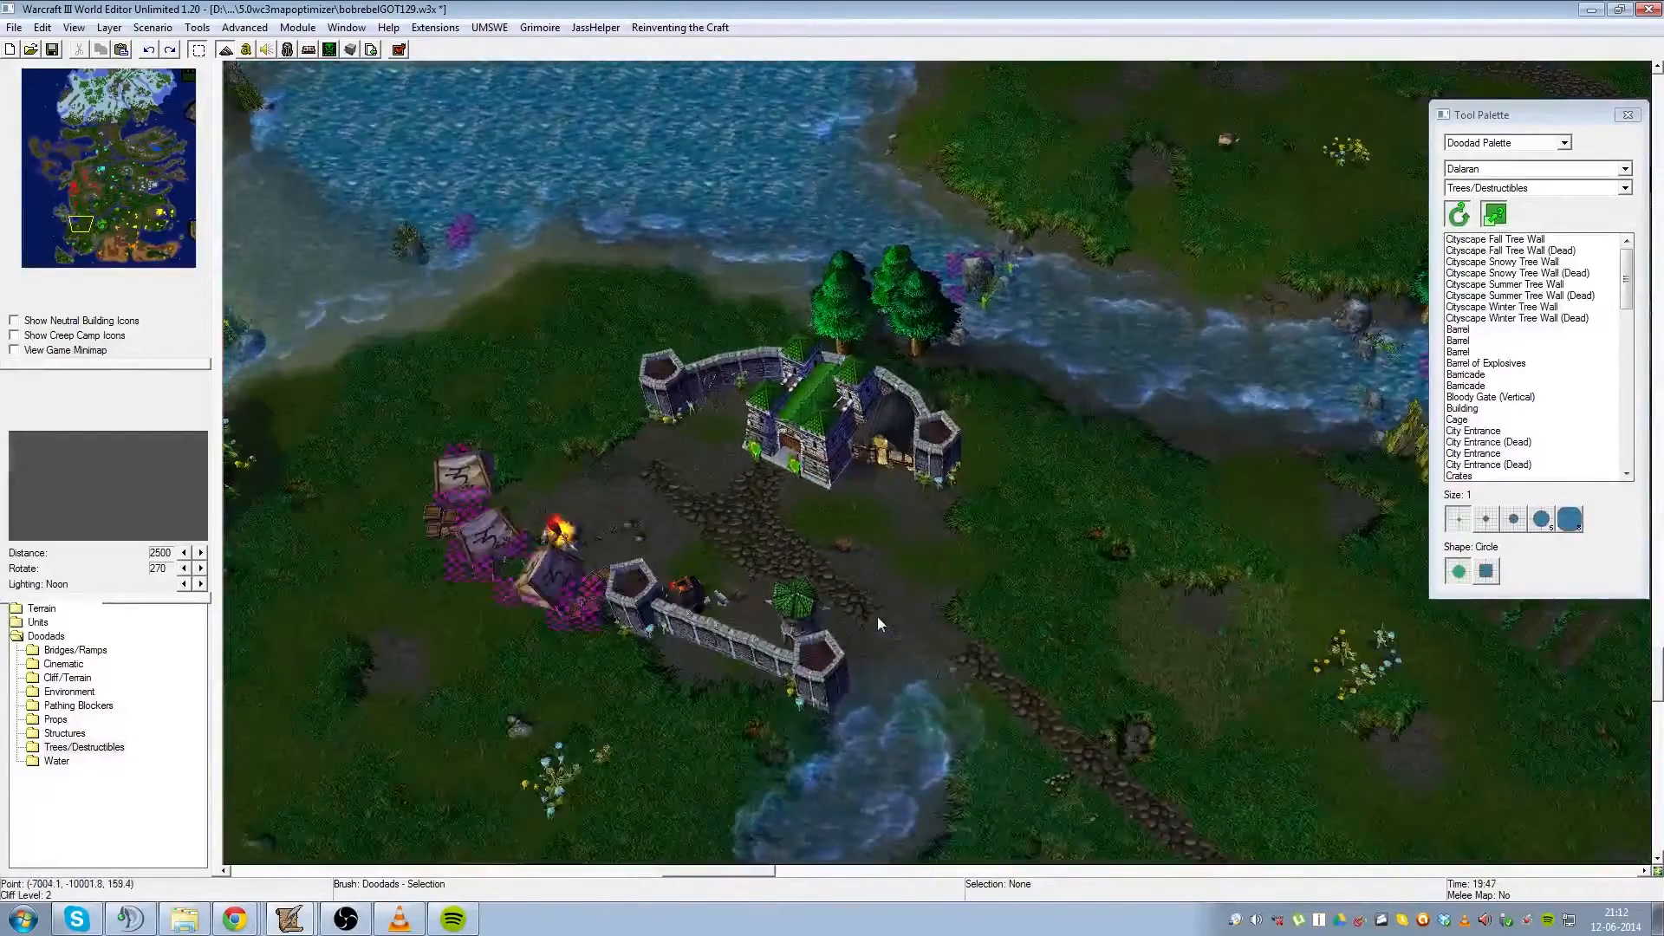
{"action": "scroll", "coordinate": [910, 667], "scroll_direction": "up", "scroll_amount": 1}
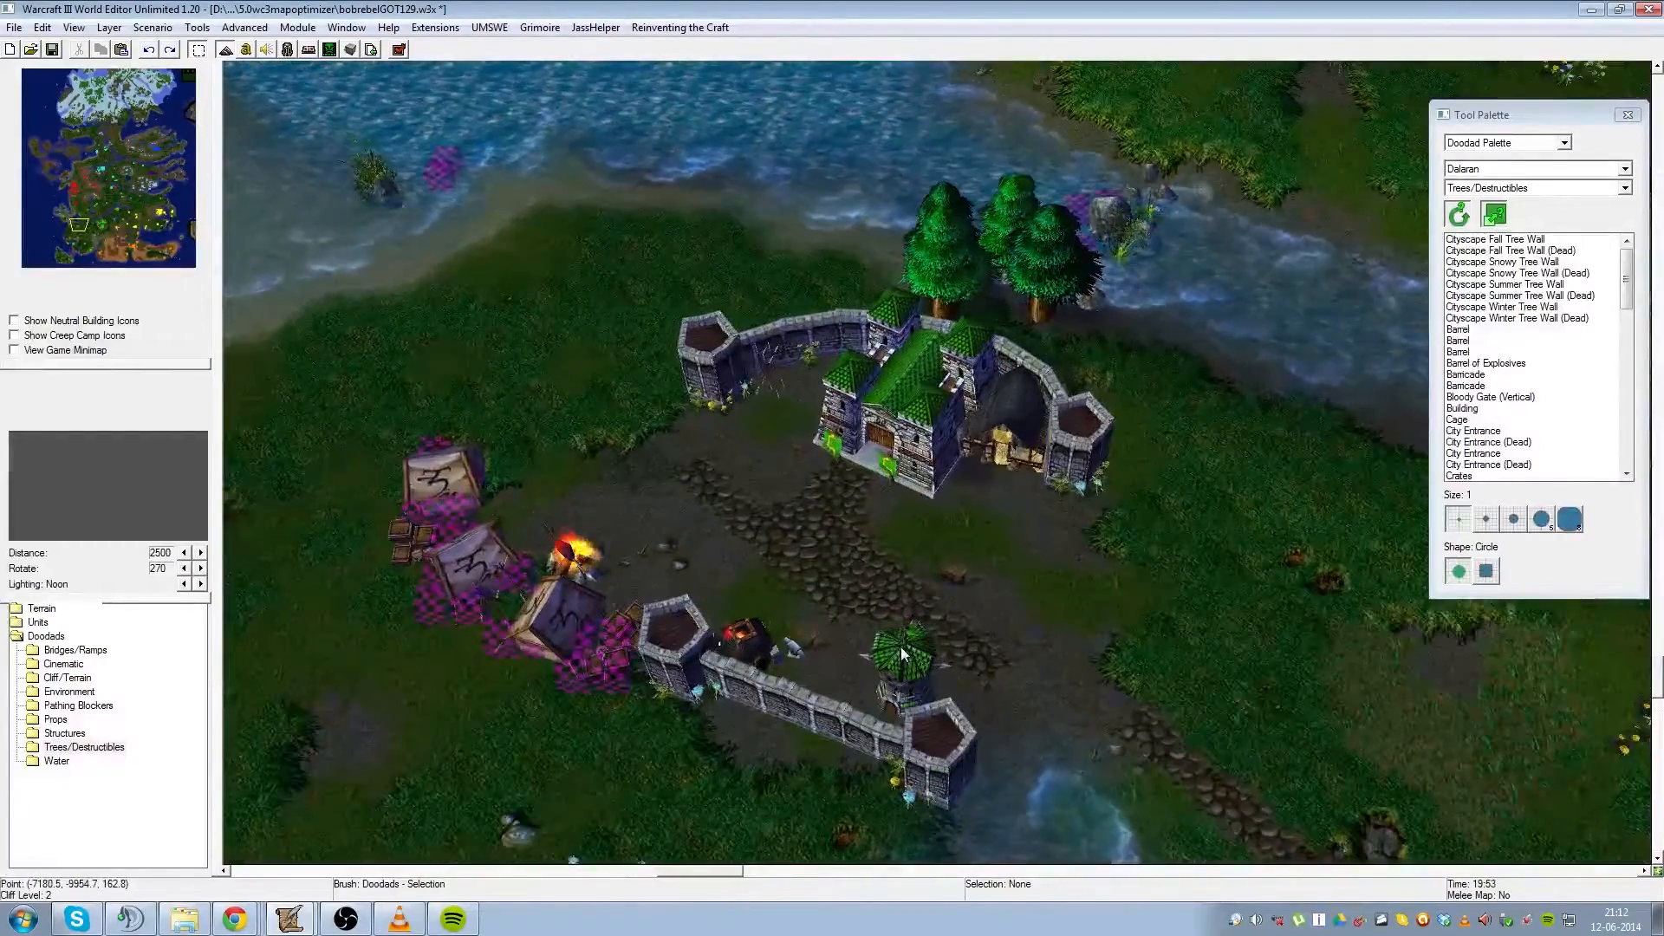
{"action": "key", "text": "Down"}
- Reposition the Wall sections between the two southern towers so that the wall bows outward around the blacksmith
{"action": "left_click", "coordinate": [770, 607]}
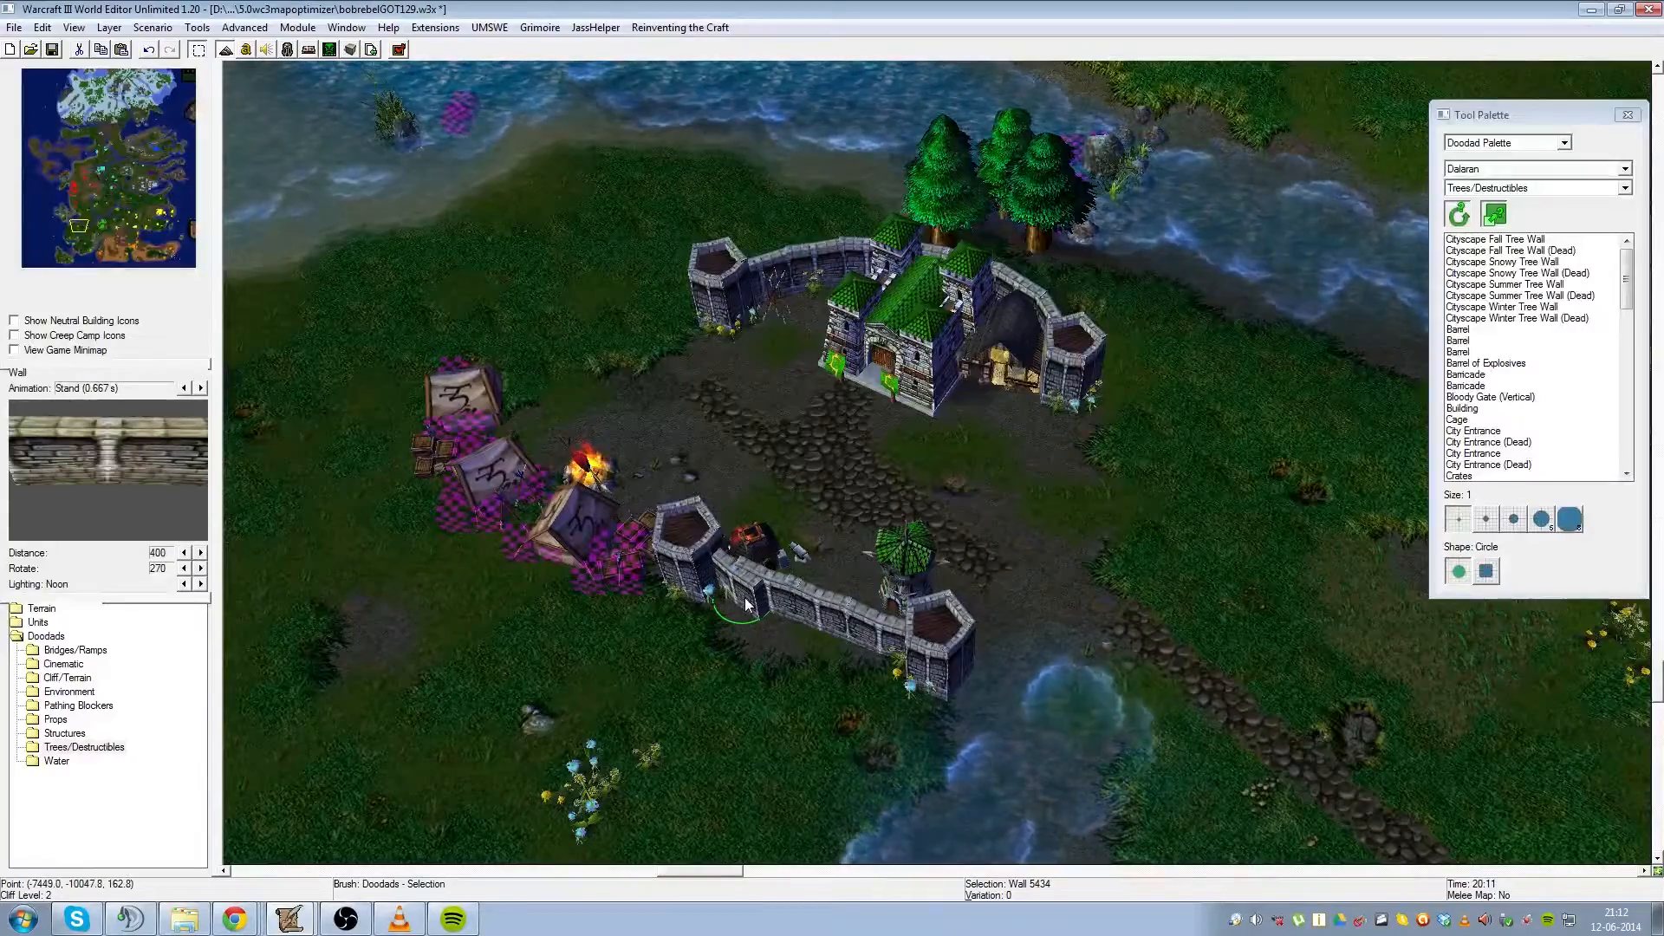
{"action": "left_click_drag", "start_coordinate": [770, 607], "coordinate": [858, 657]}
{"action": "left_click", "coordinate": [834, 622]}
{"action": "left_click", "coordinate": [785, 637]}
{"action": "left_click_drag", "start_coordinate": [873, 676], "coordinate": [830, 647]}
{"action": "left_click", "coordinate": [824, 644]}
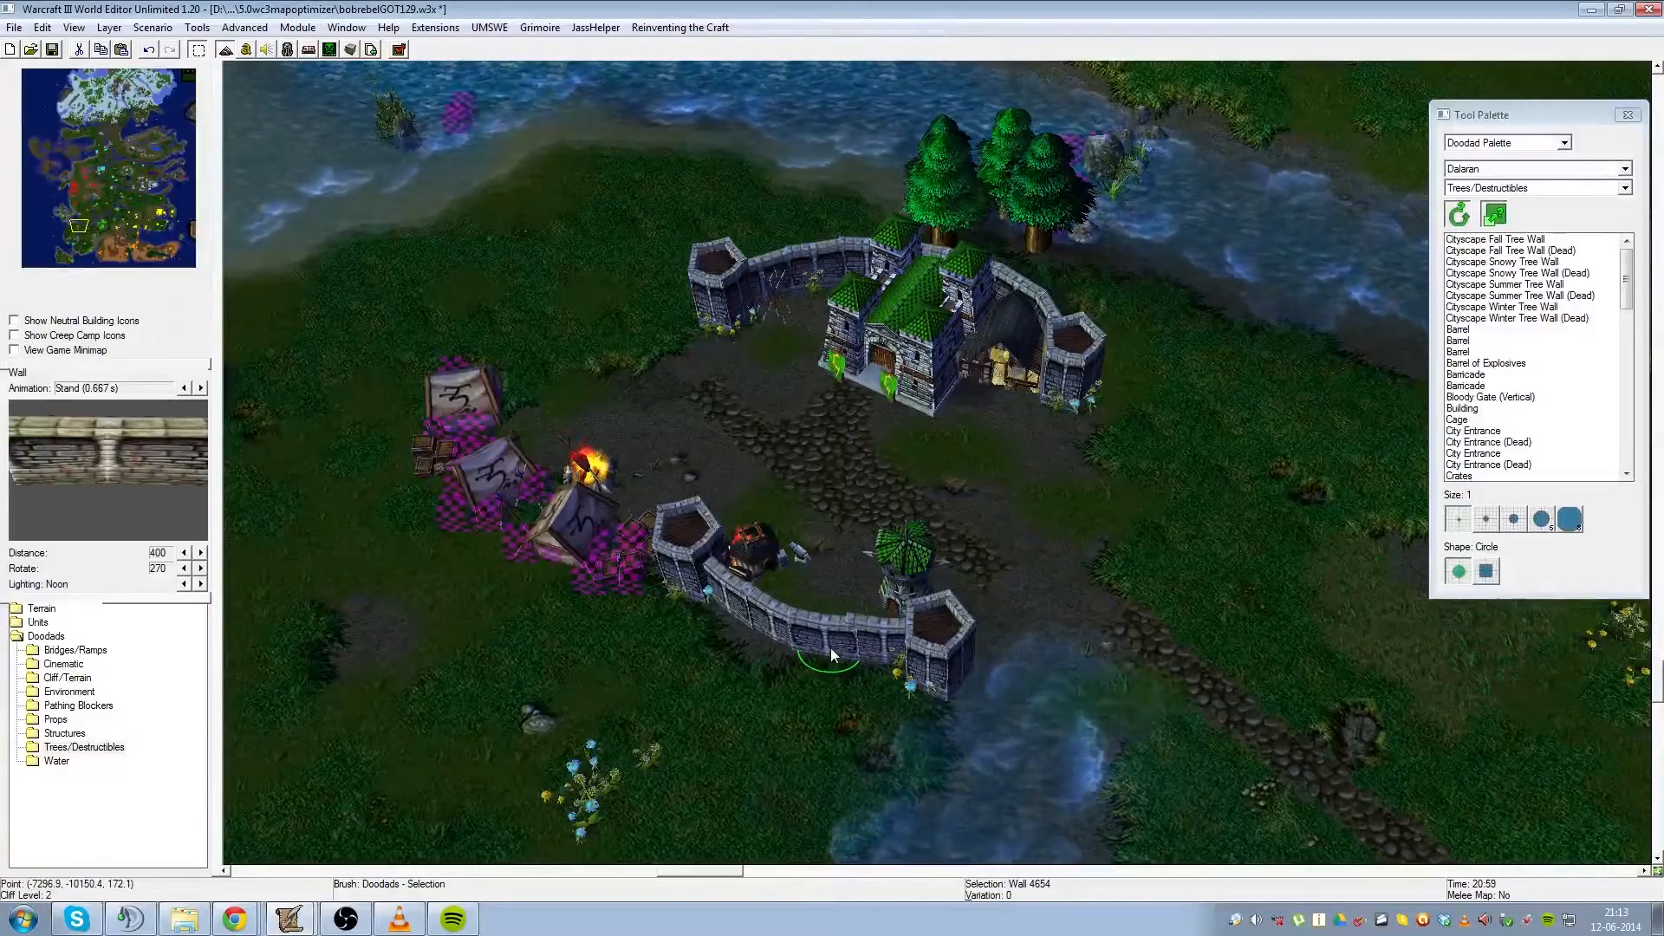
{"action": "left_click", "coordinate": [882, 639]}
- Inspect the curved southern wall and its section joints from low and high viewing angles
{"action": "right_click_drag", "start_coordinate": [883, 640], "coordinate": [943, 494], "text": "ctrl"}
{"action": "key", "text": "ctrl+Page_Down"}
{"action": "key", "text": "ctrl+Page_Down"}
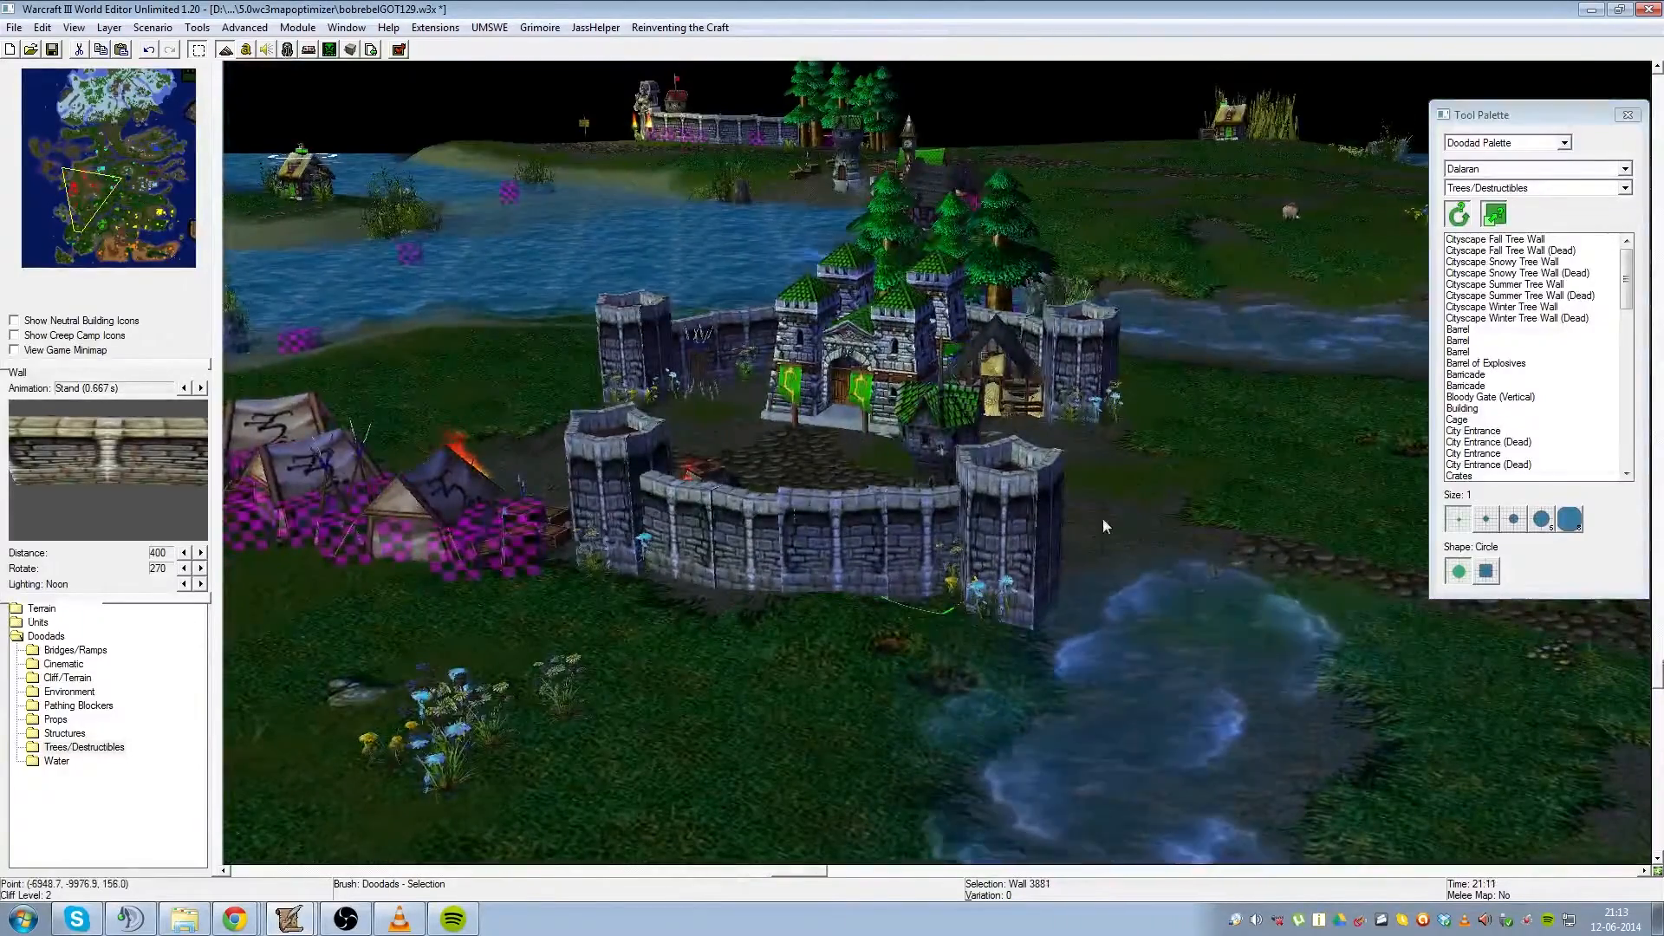
{"action": "left_click", "coordinate": [879, 568]}
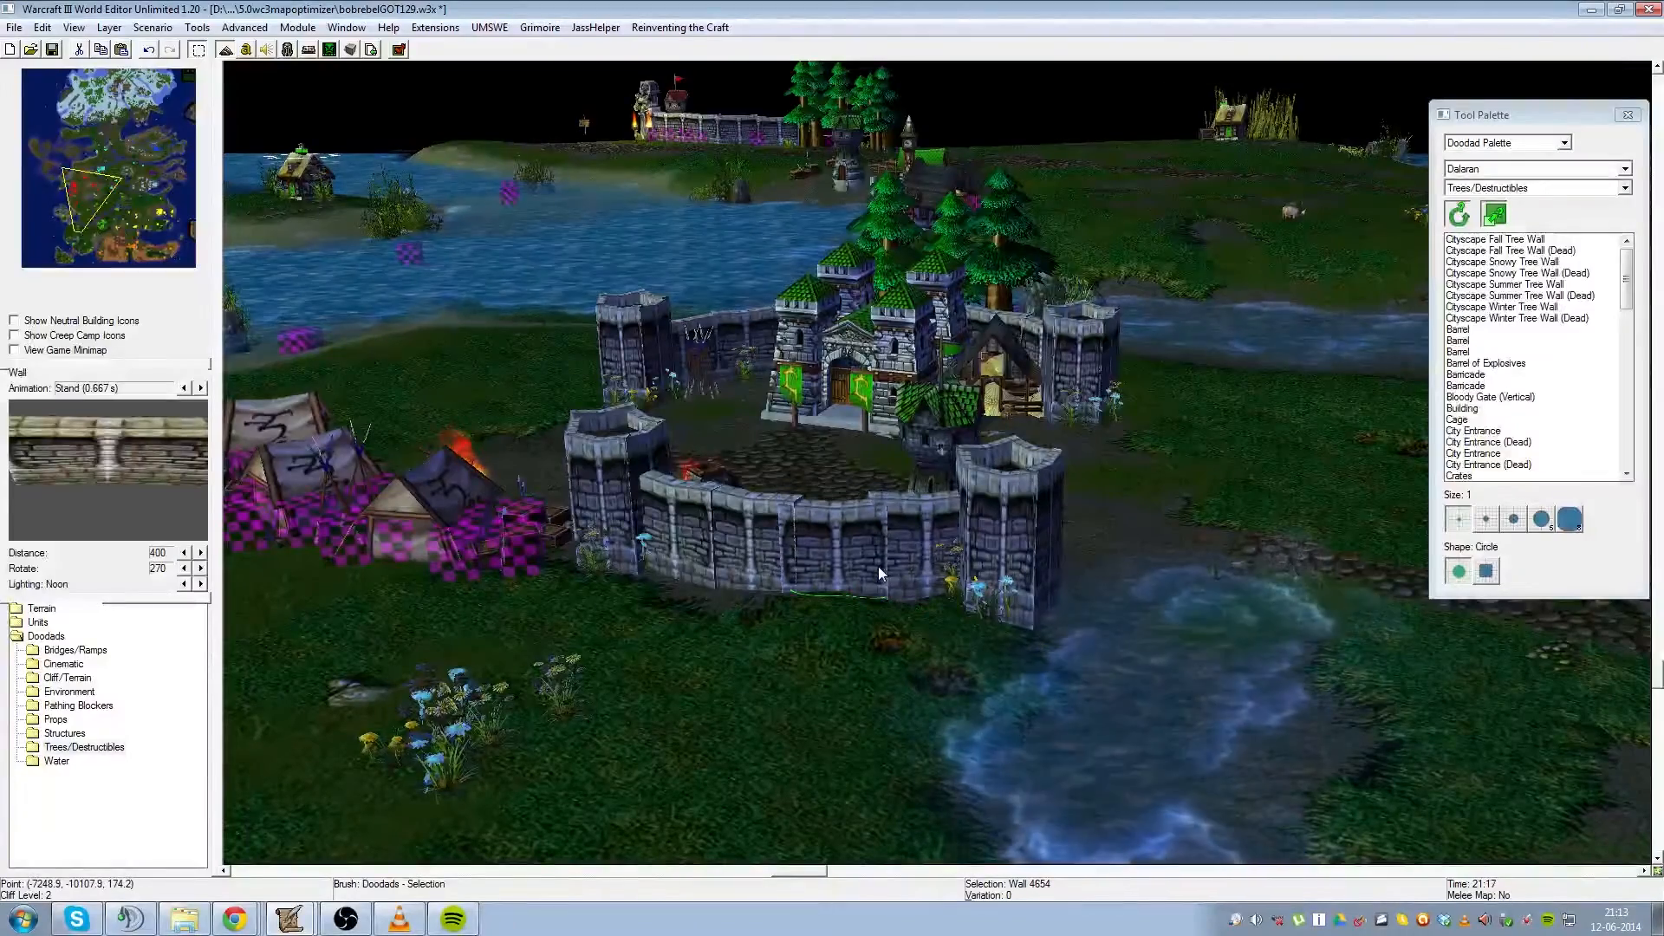
{"action": "right_click_drag", "start_coordinate": [836, 508], "coordinate": [971, 447], "text": "ctrl"}
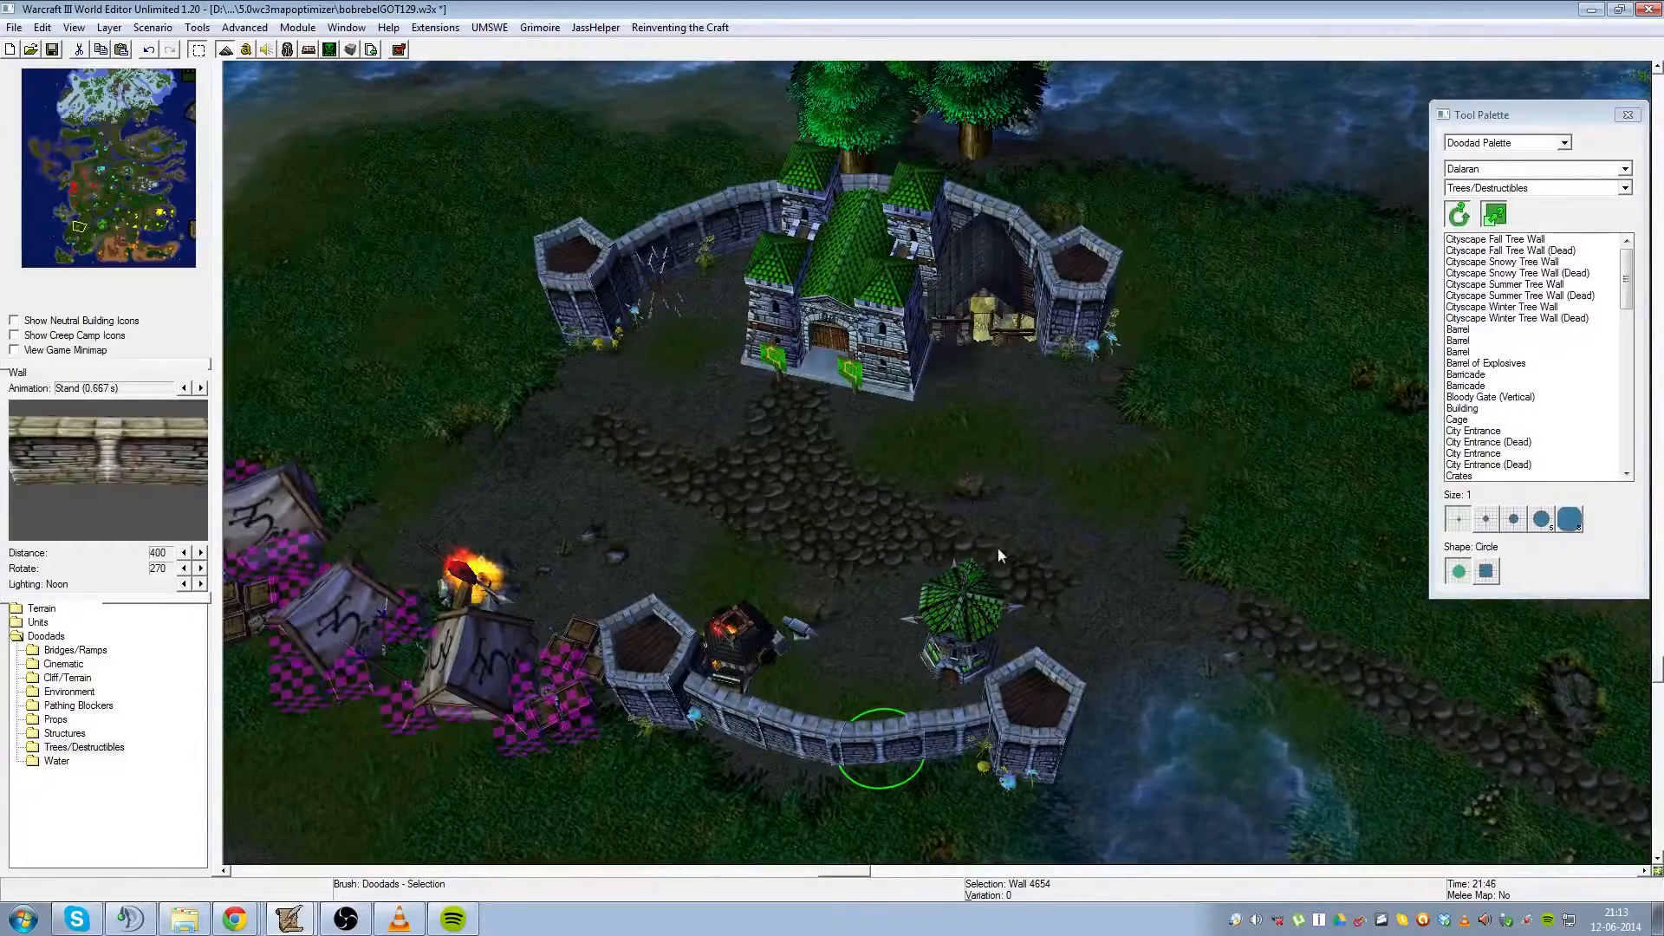
{"action": "left_click", "coordinate": [853, 614]}
{"action": "scroll", "coordinate": [851, 612], "scroll_direction": "down", "scroll_amount": 2}
{"action": "right_click_drag", "start_coordinate": [851, 612], "coordinate": [867, 573], "text": "ctrl"}
{"action": "scroll", "coordinate": [869, 579], "scroll_direction": "up", "scroll_amount": 3}
{"action": "right_click_drag", "start_coordinate": [870, 671], "coordinate": [872, 541], "text": "ctrl"}
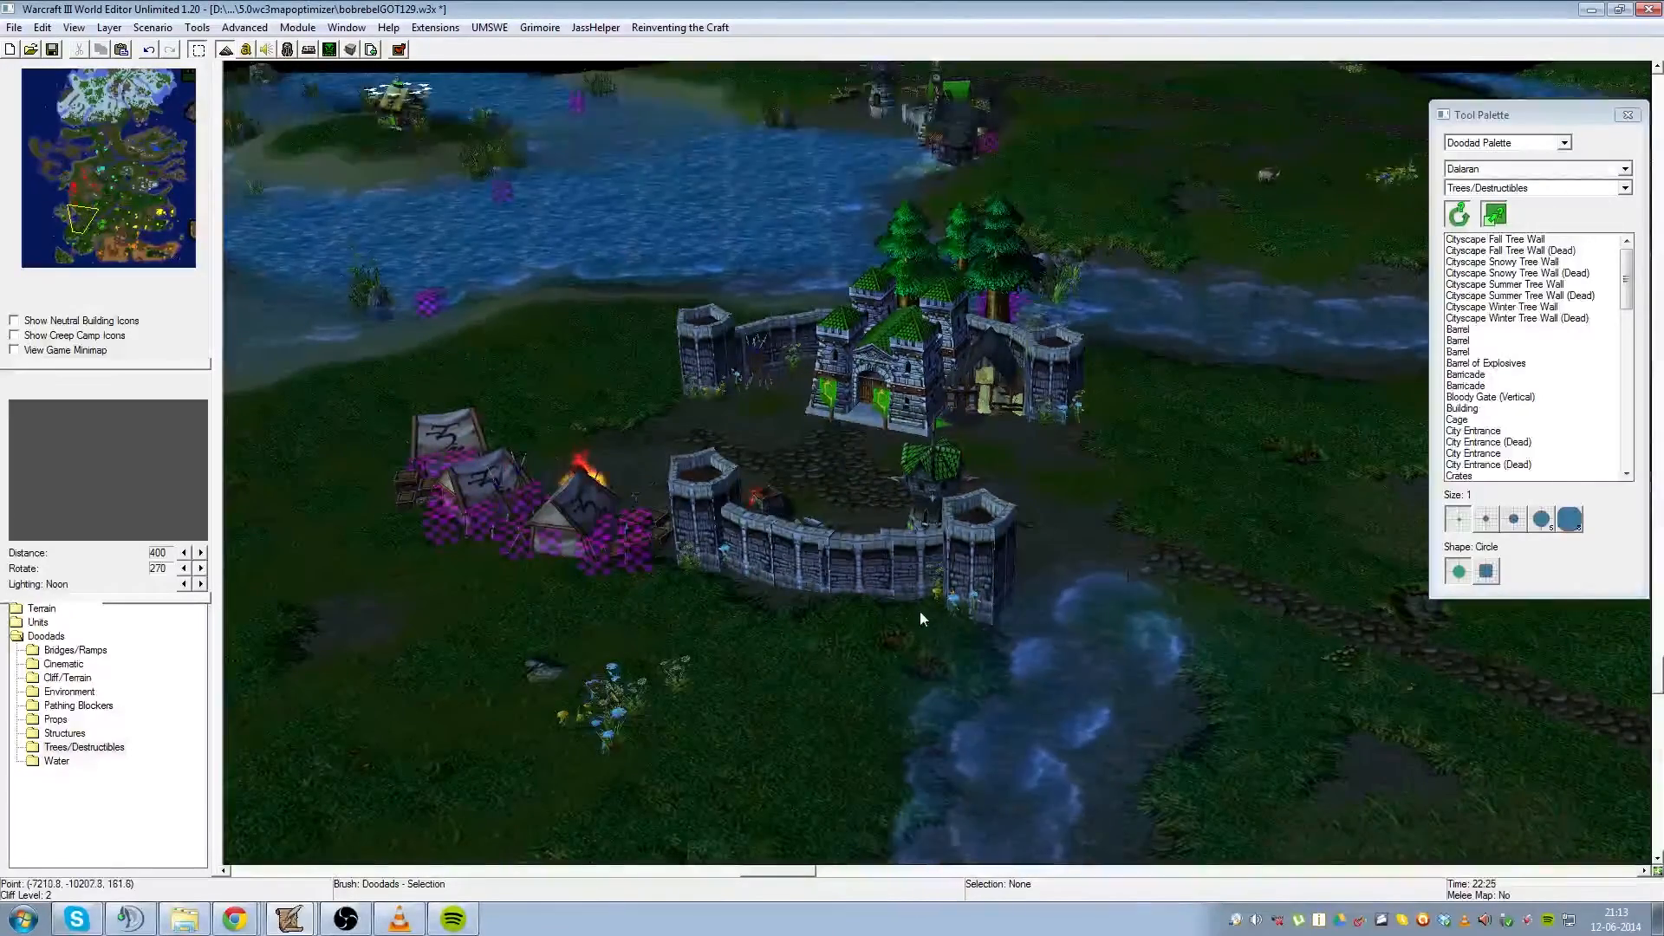
- Shift the middle section of the curved southern wall slightly east toward the southeastern tower and clear up its alignment
{"action": "scroll", "coordinate": [921, 626], "scroll_direction": "up", "scroll_amount": 2}
{"action": "scroll", "coordinate": [920, 626], "scroll_direction": "up", "scroll_amount": 3}
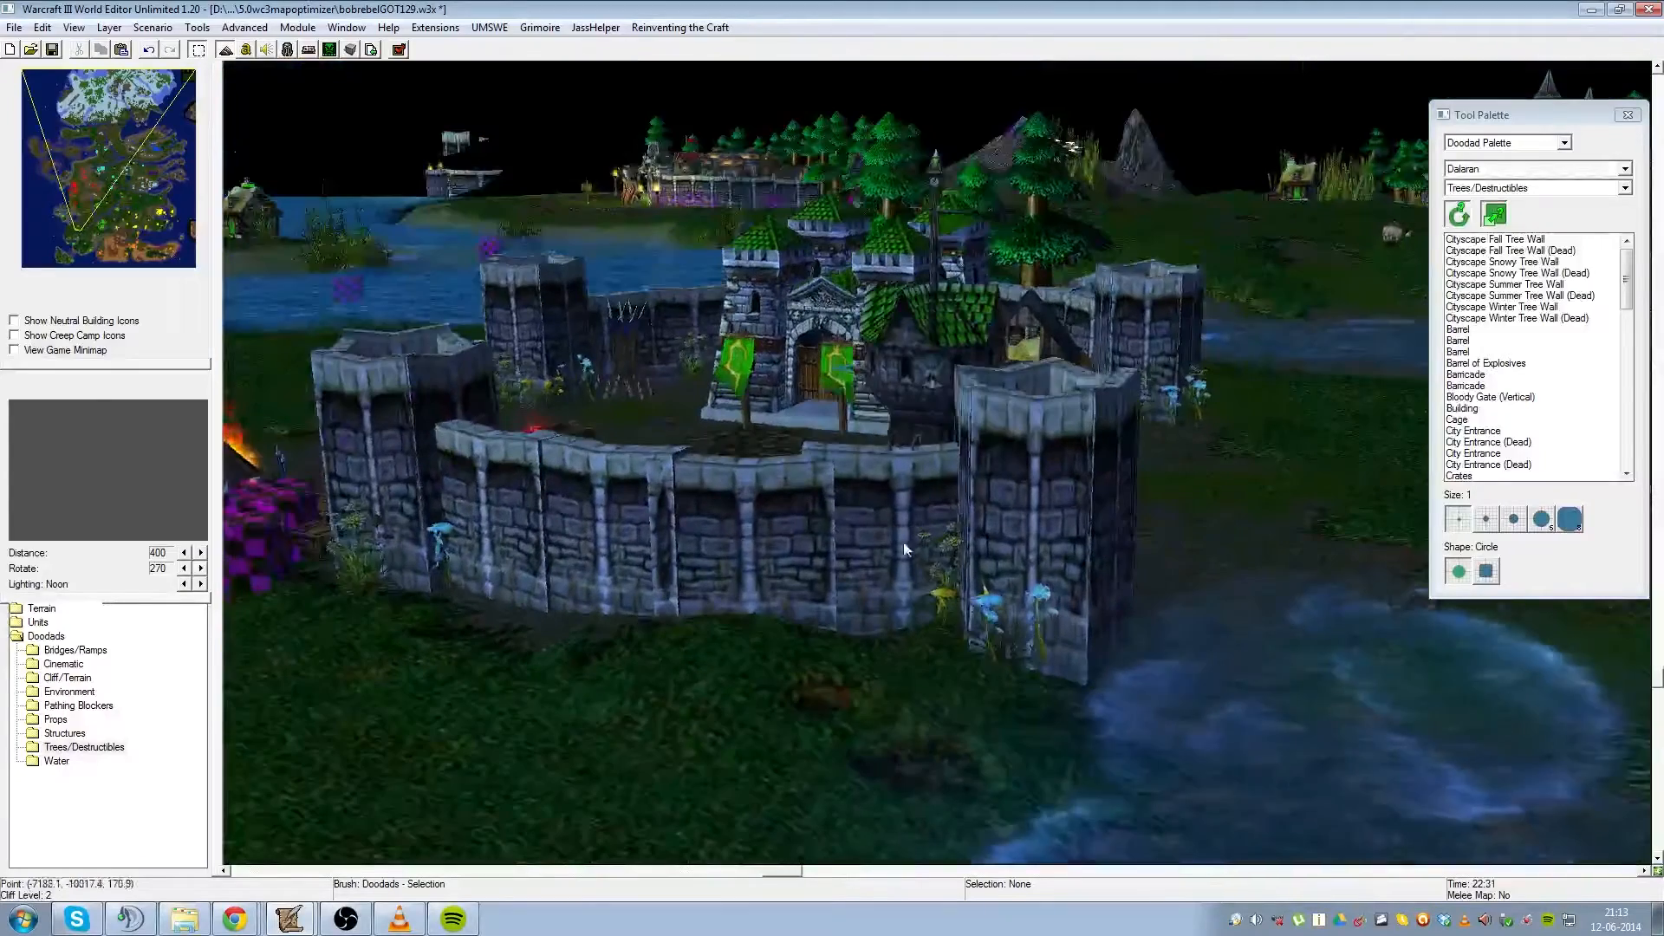
{"action": "left_click", "coordinate": [984, 532]}
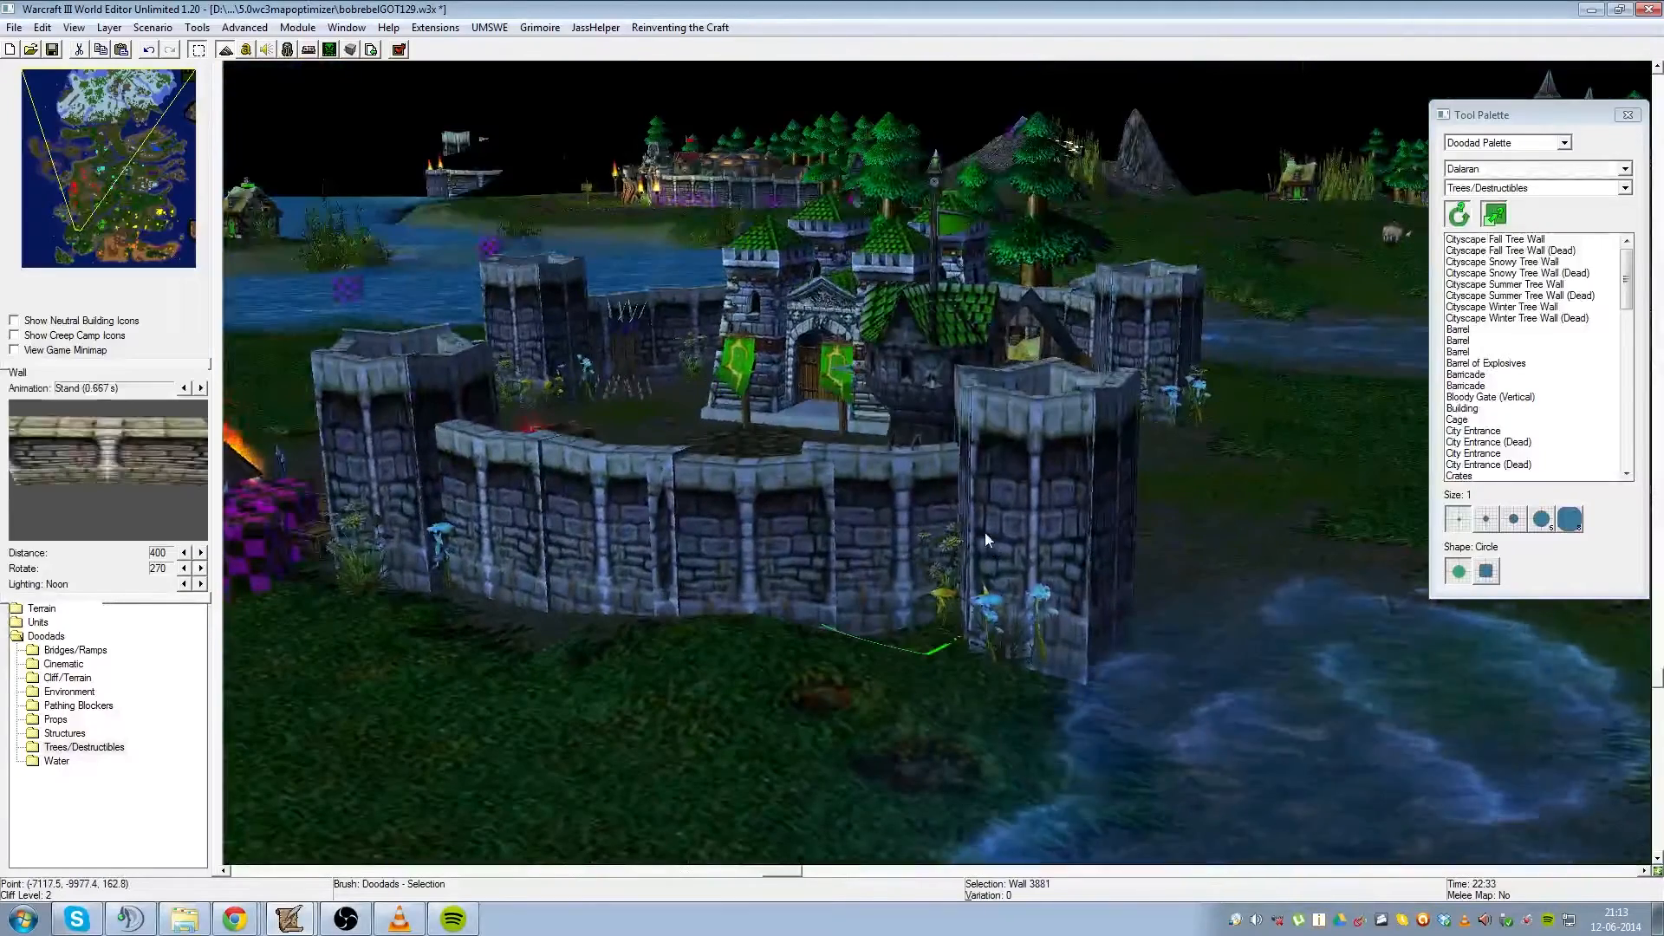
{"action": "left_click", "coordinate": [766, 524]}
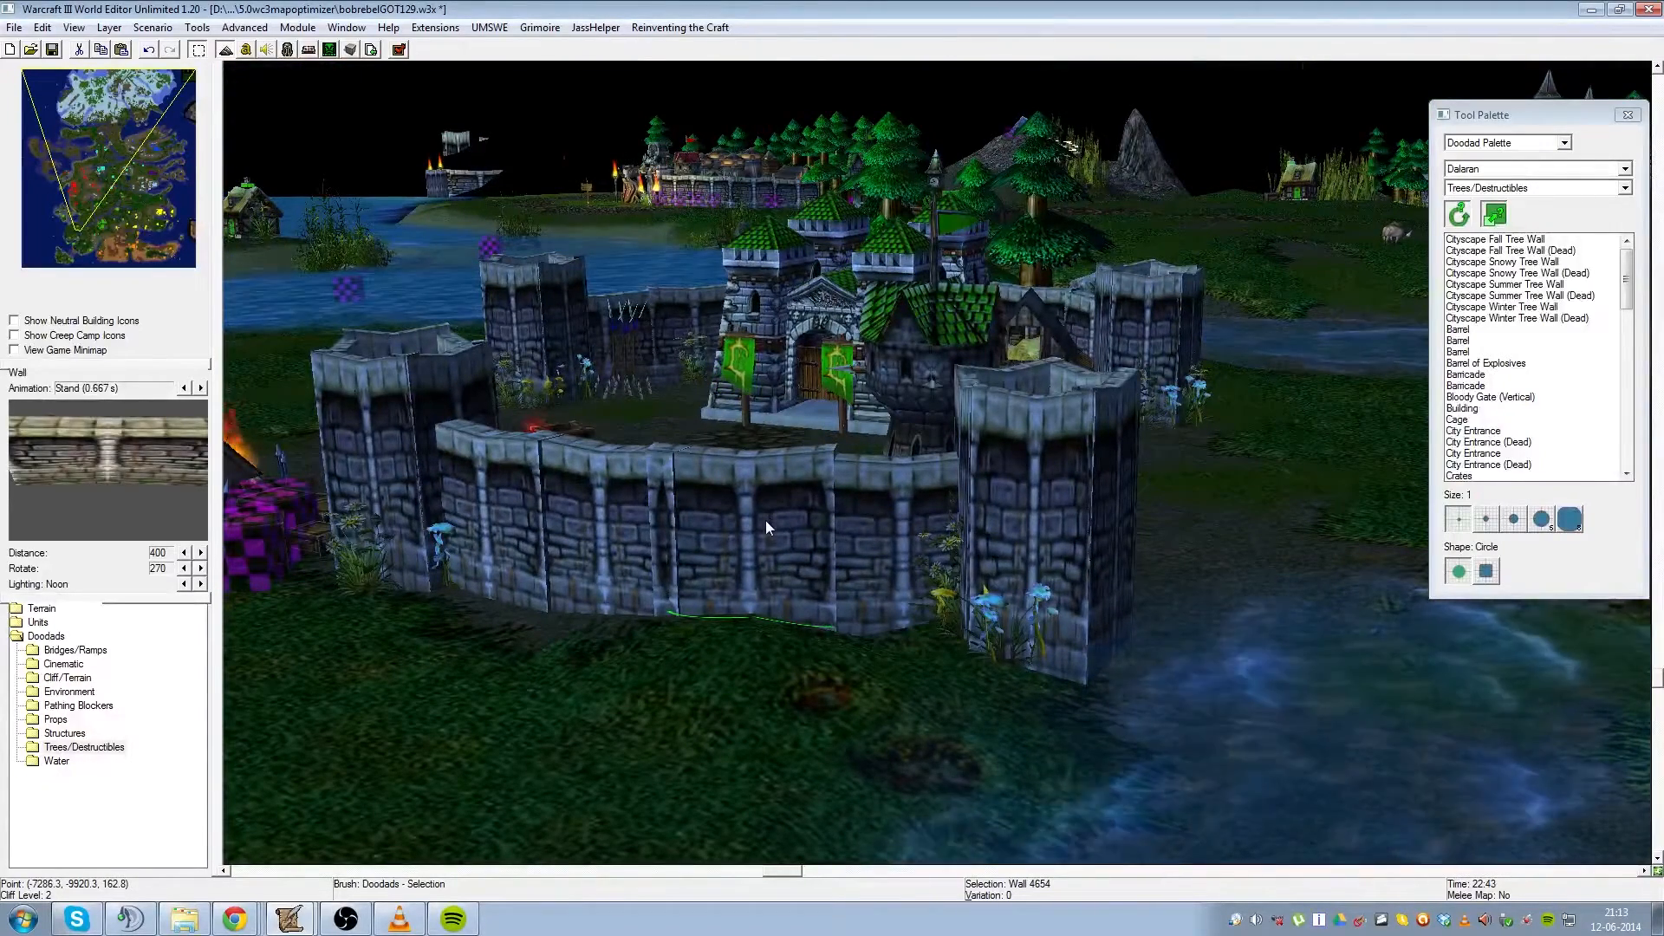
{"action": "left_click_drag", "start_coordinate": [752, 515], "coordinate": [777, 615]}
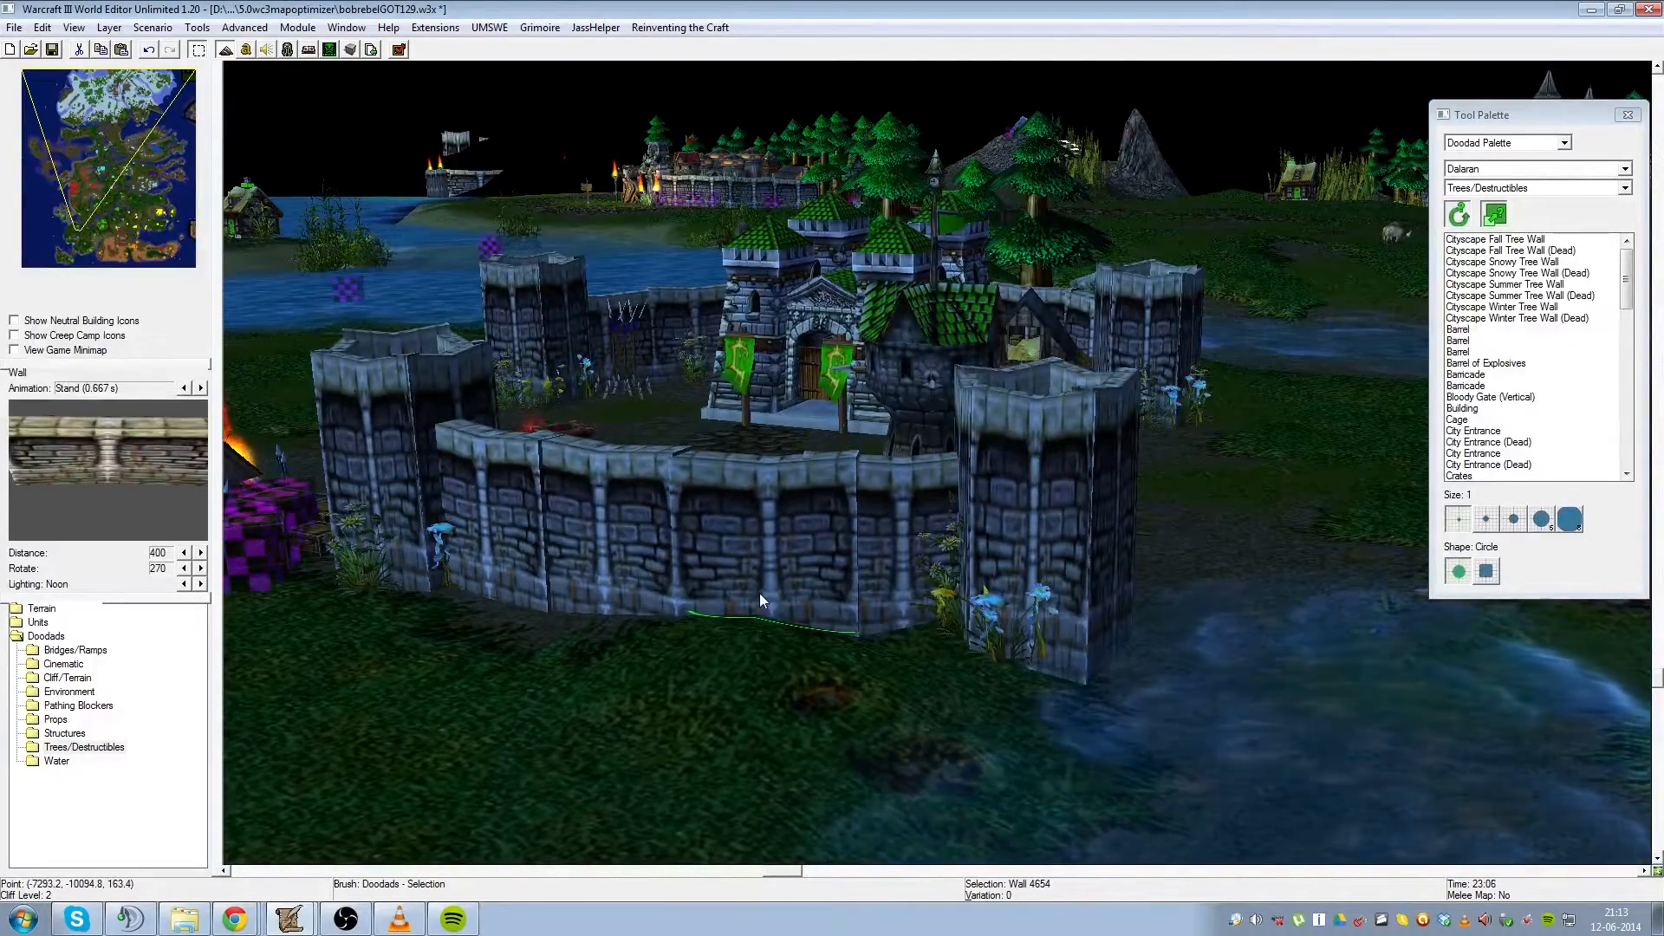
{"action": "left_click", "coordinate": [903, 520]}
{"action": "right_click_drag", "start_coordinate": [903, 521], "coordinate": [867, 733], "text": "ctrl"}
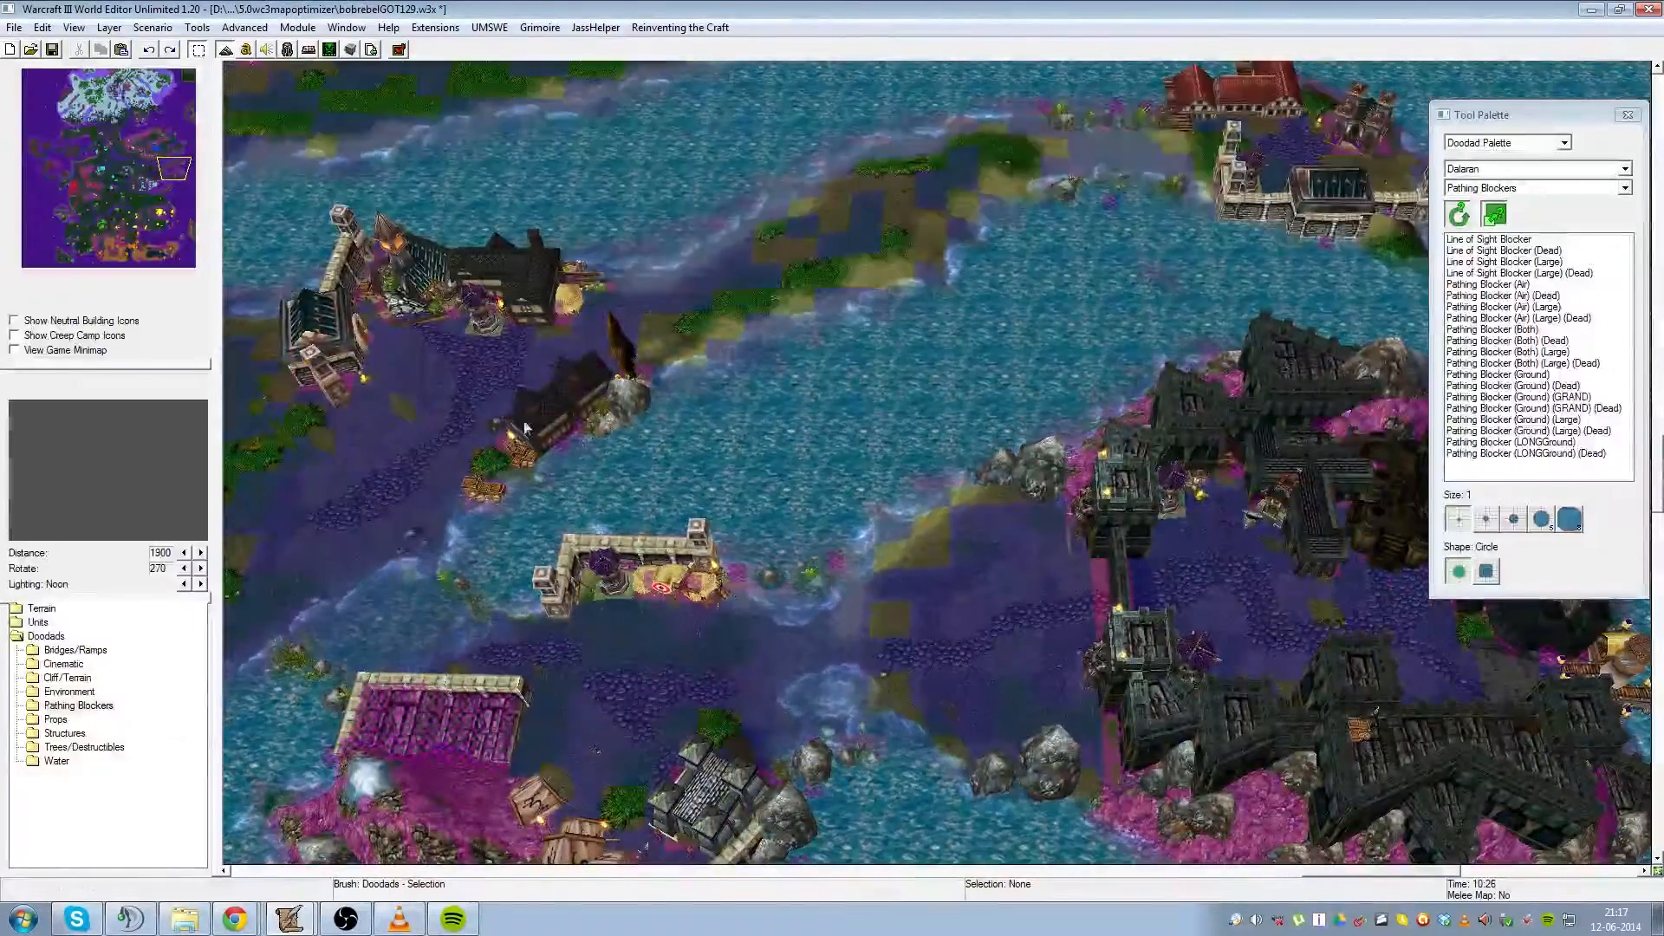
{"action": "right_click_drag", "start_coordinate": [343, 510], "coordinate": [540, 547]}
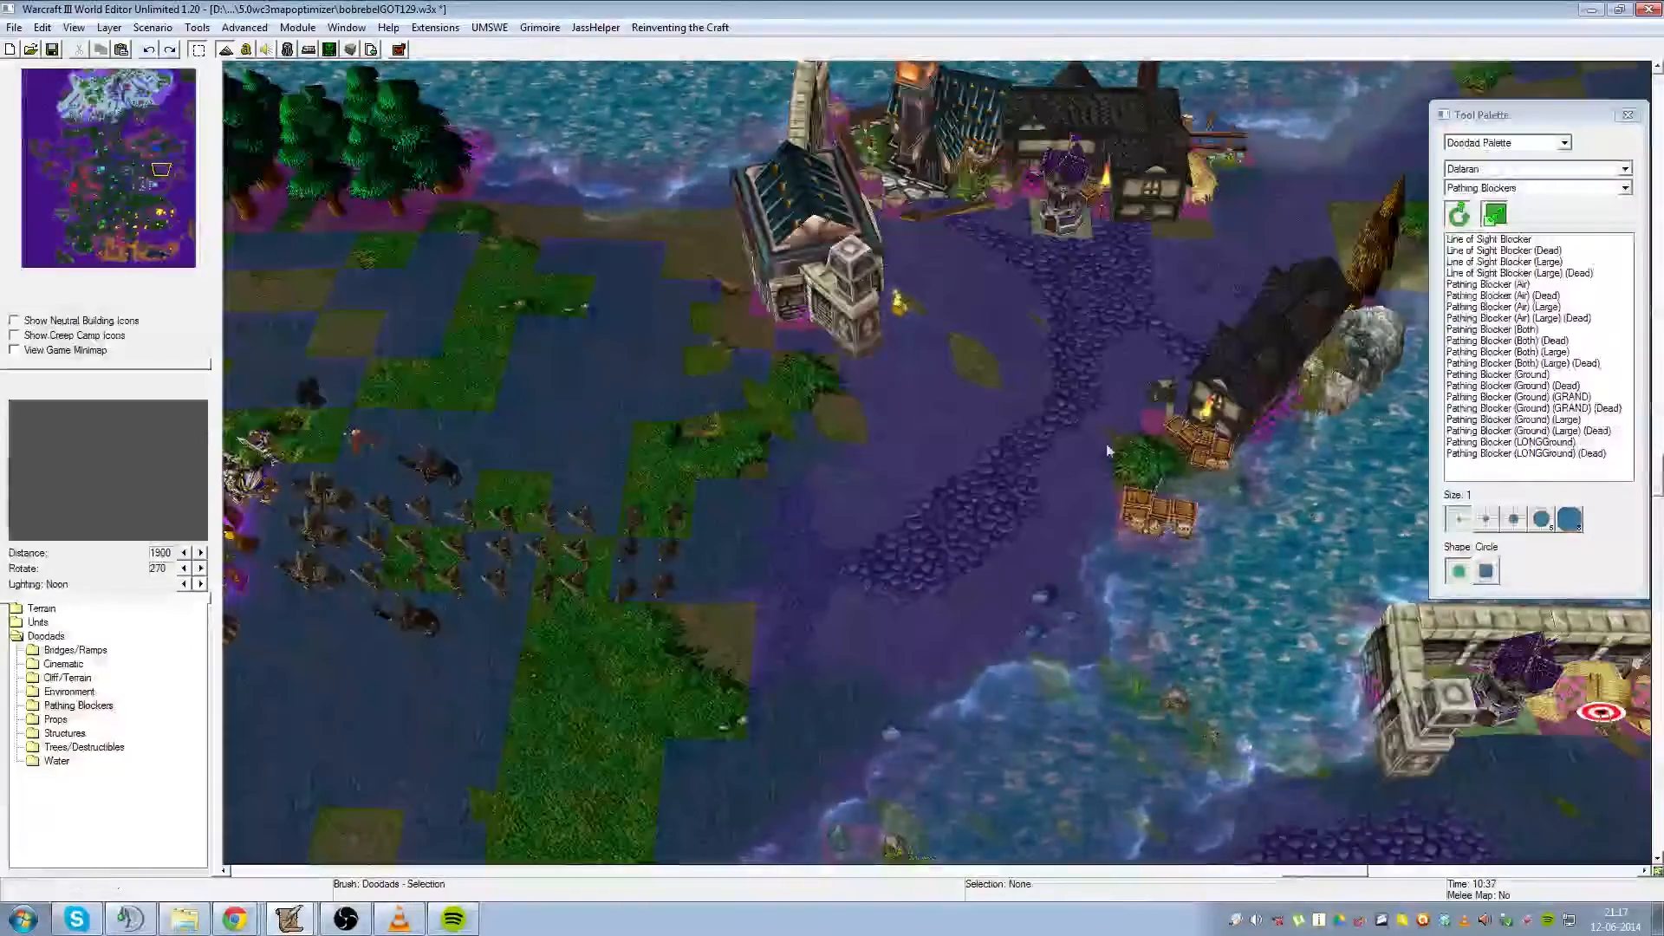
{"action": "right_click_drag", "start_coordinate": [979, 499], "coordinate": [1048, 531]}
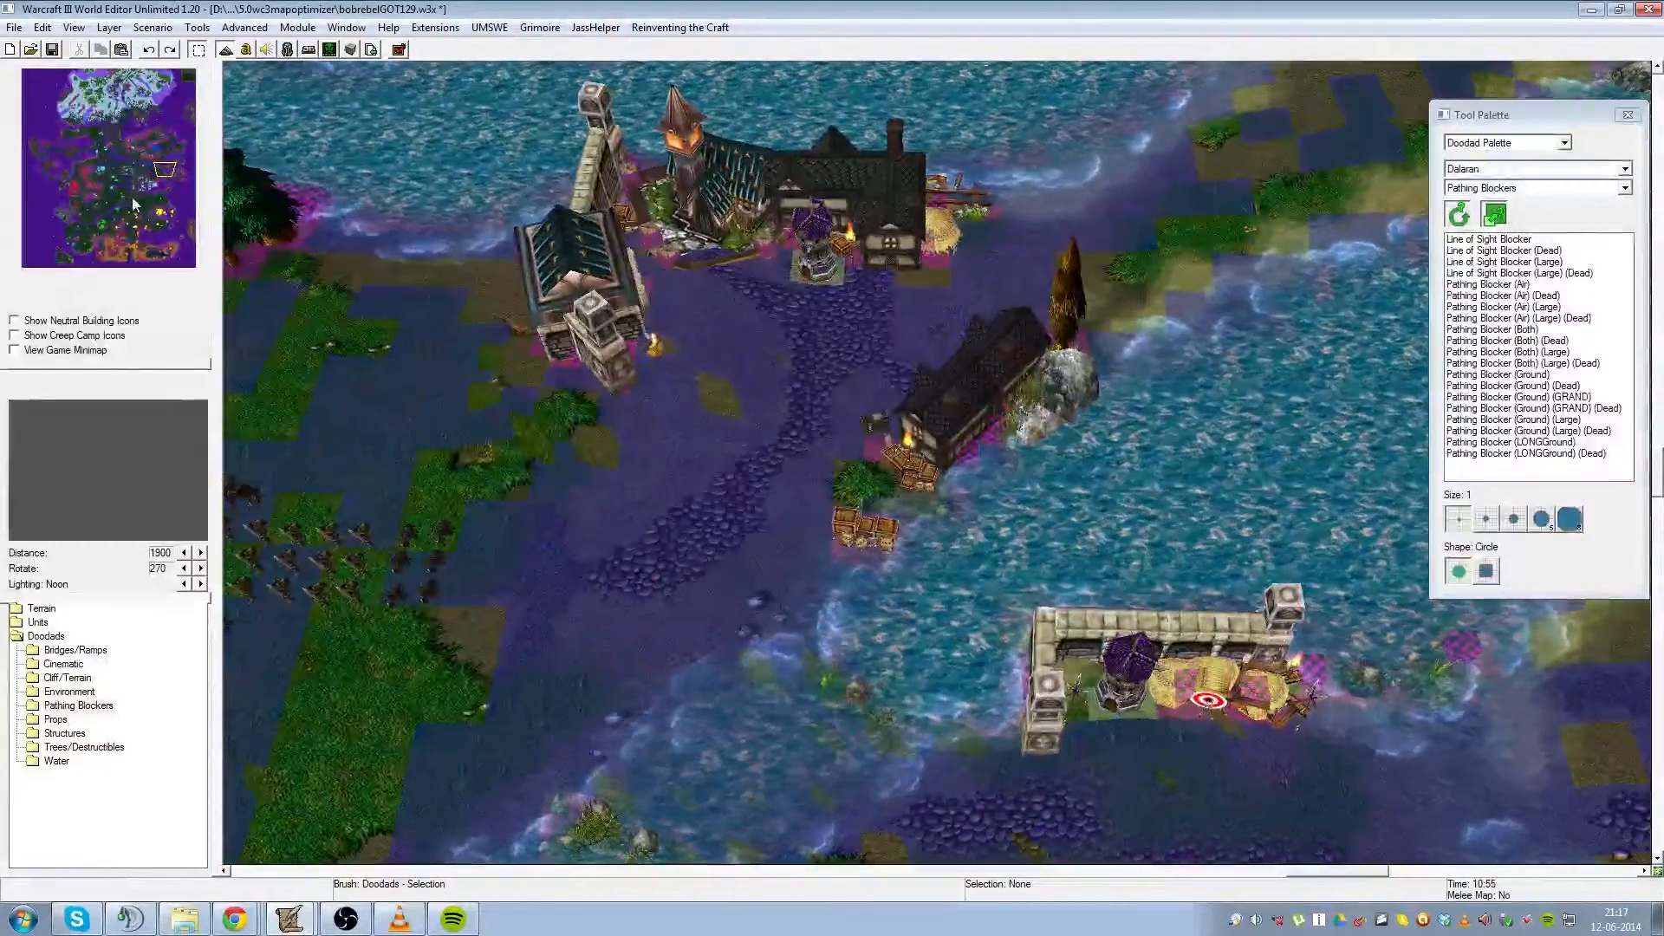
{"action": "mouse_move", "coordinate": [771, 480]}
{"action": "right_mouse_down"}
{"action": "mouse_move", "coordinate": [872, 459]}
{"action": "mouse_move", "coordinate": [798, 475]}
{"action": "right_mouse_up"}
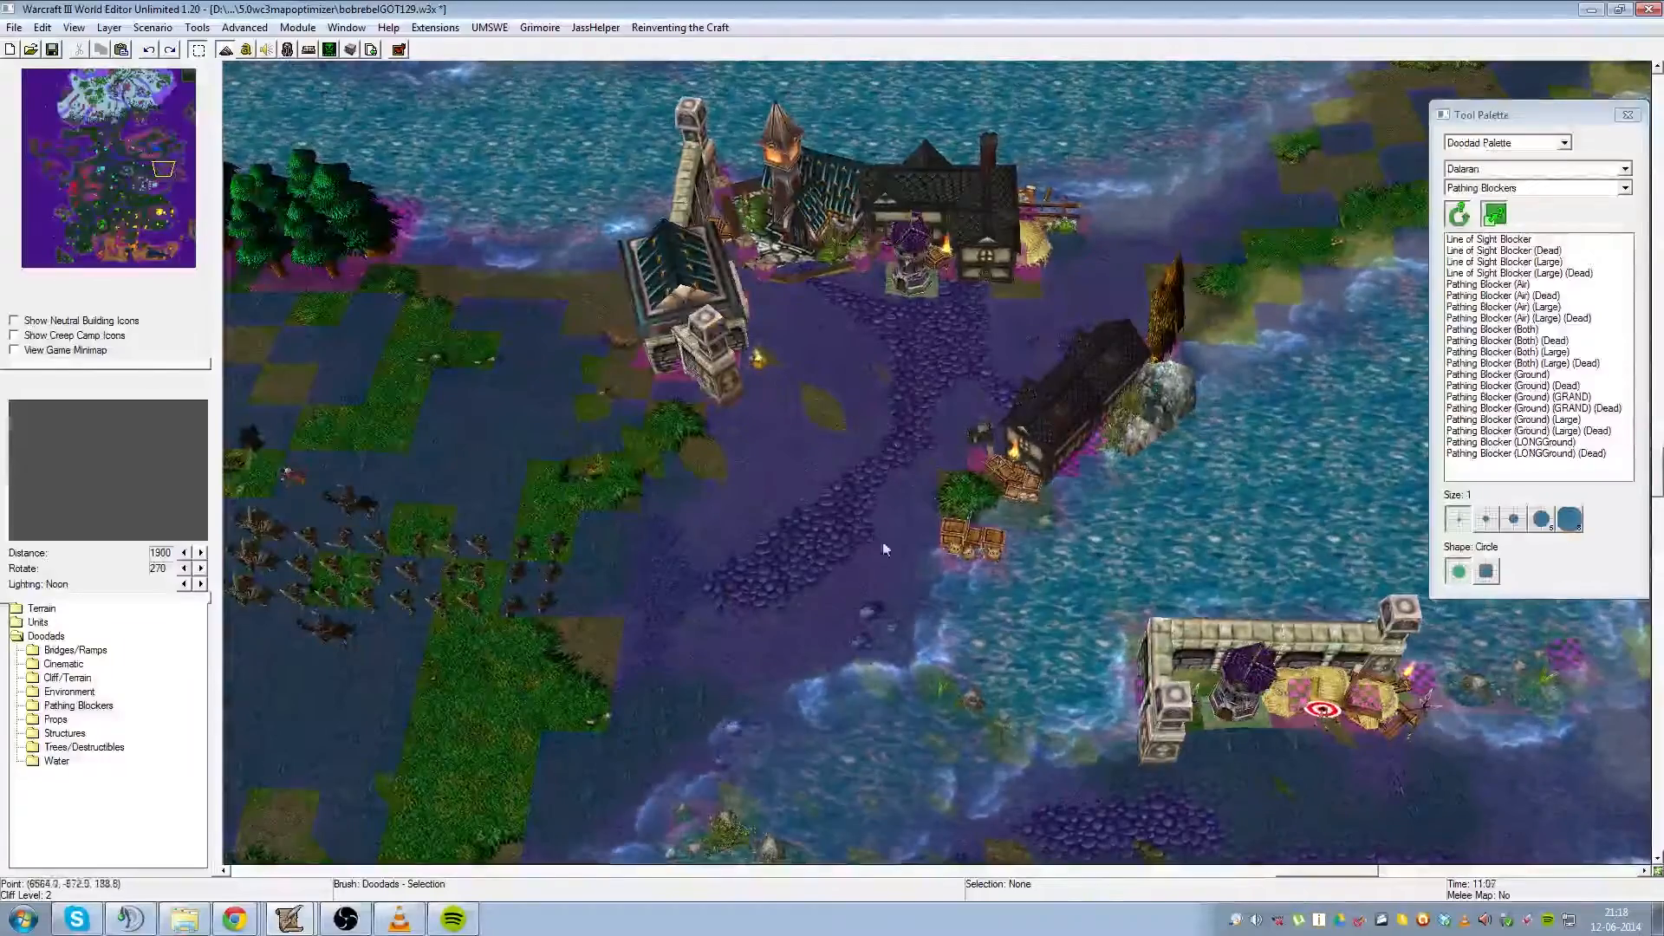
{"action": "right_click_drag", "start_coordinate": [771, 399], "coordinate": [849, 325]}
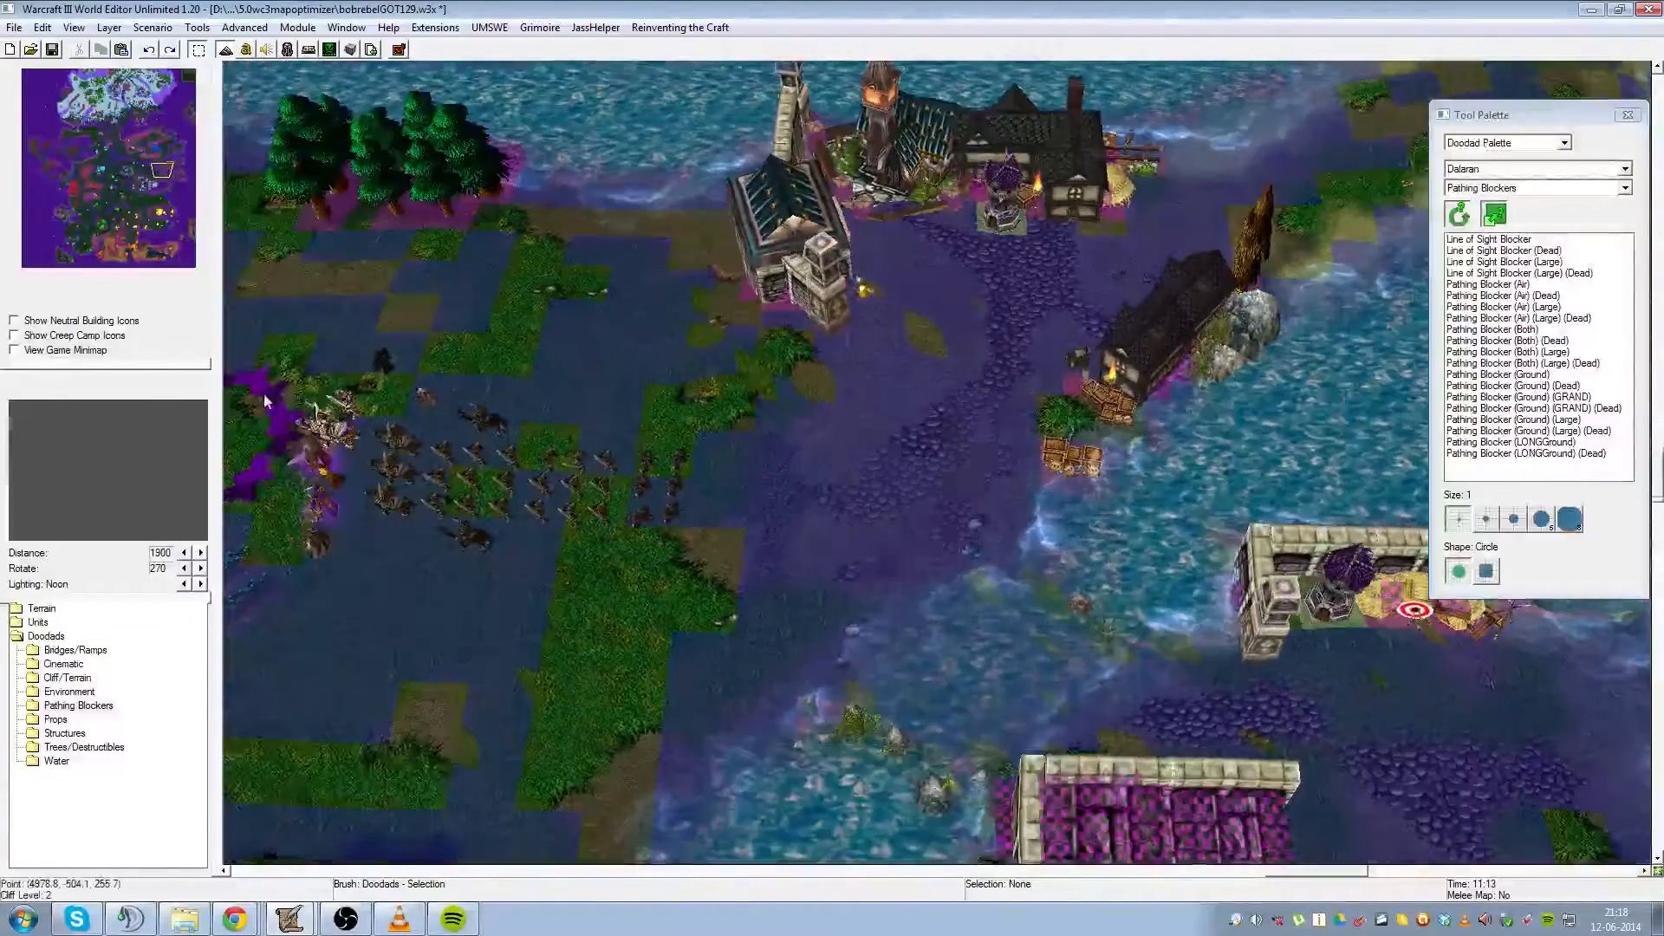
- Move the Brightwater Keep rect northwest to just in front of the keep's entrance, and return to the Doodad Palette
{"action": "left_click_drag", "start_coordinate": [130, 186], "coordinate": [78, 185]}
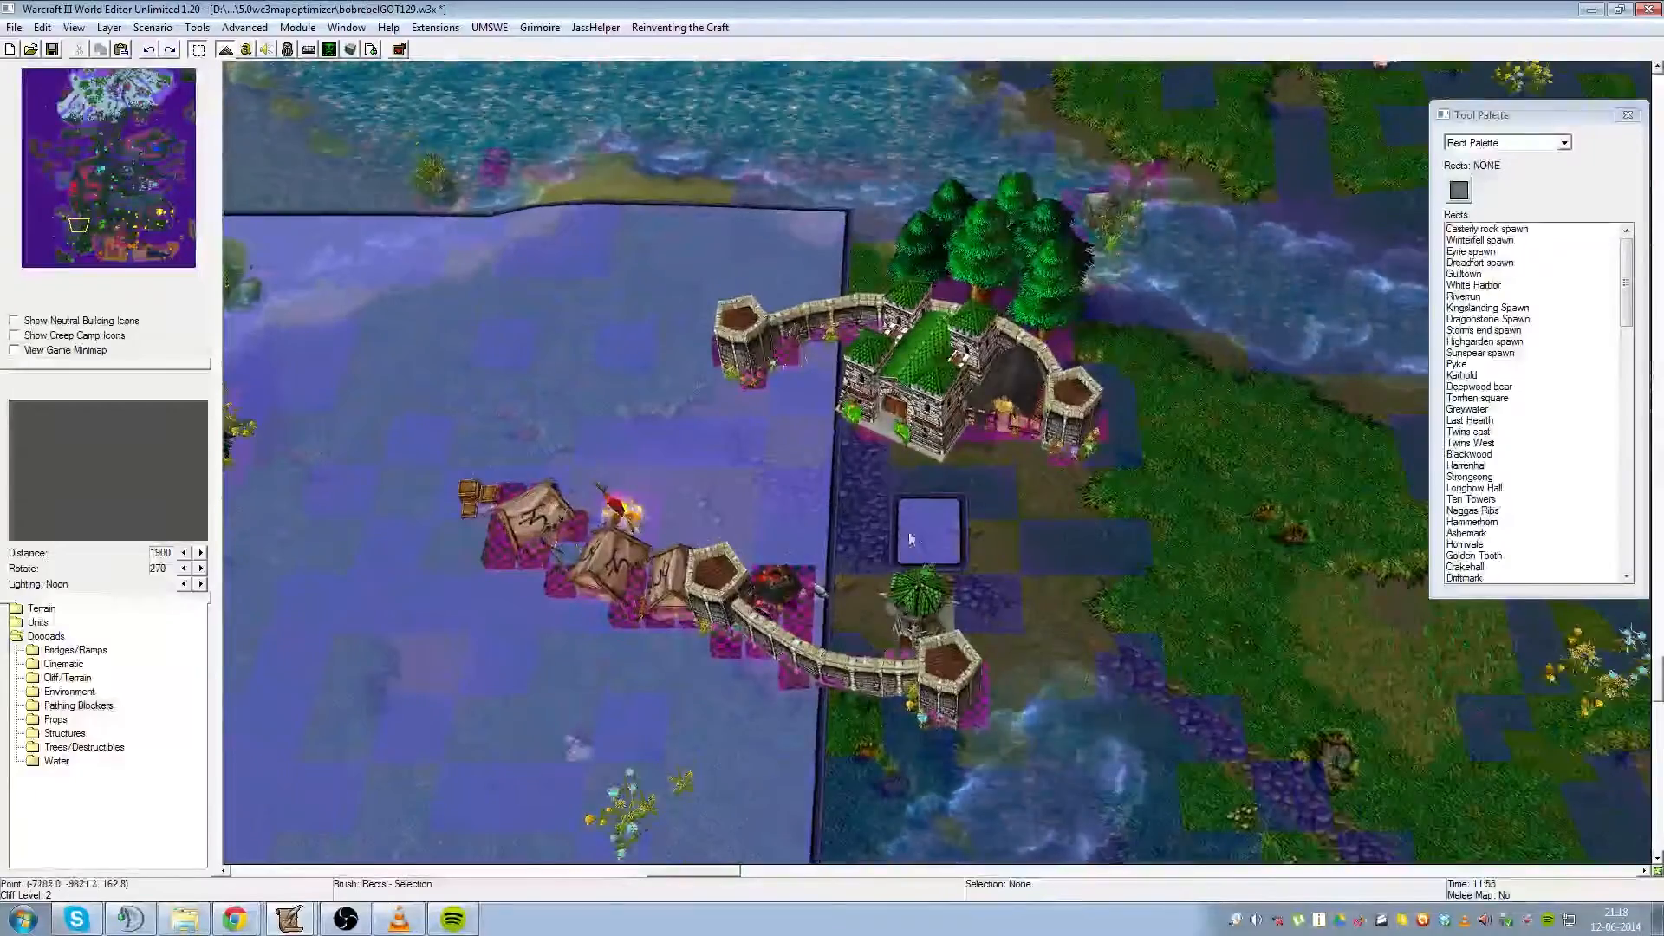
{"action": "left_click_drag", "start_coordinate": [910, 535], "coordinate": [883, 490]}
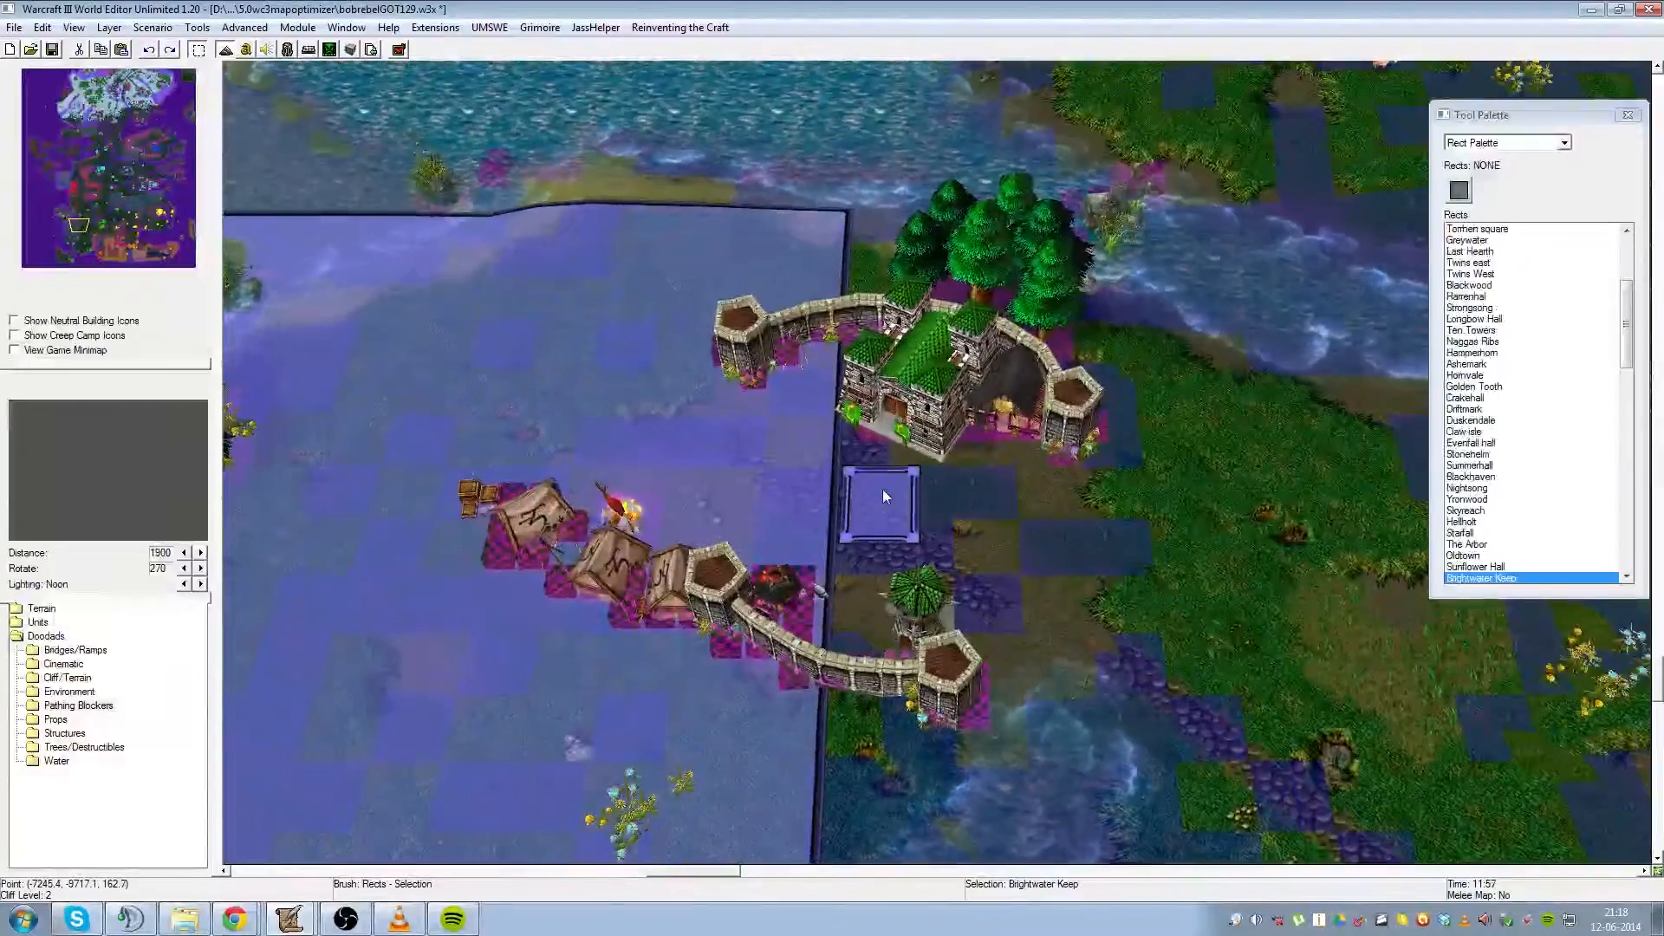
{"action": "left_click", "coordinate": [997, 494]}
{"action": "left_click", "coordinate": [1513, 143]}
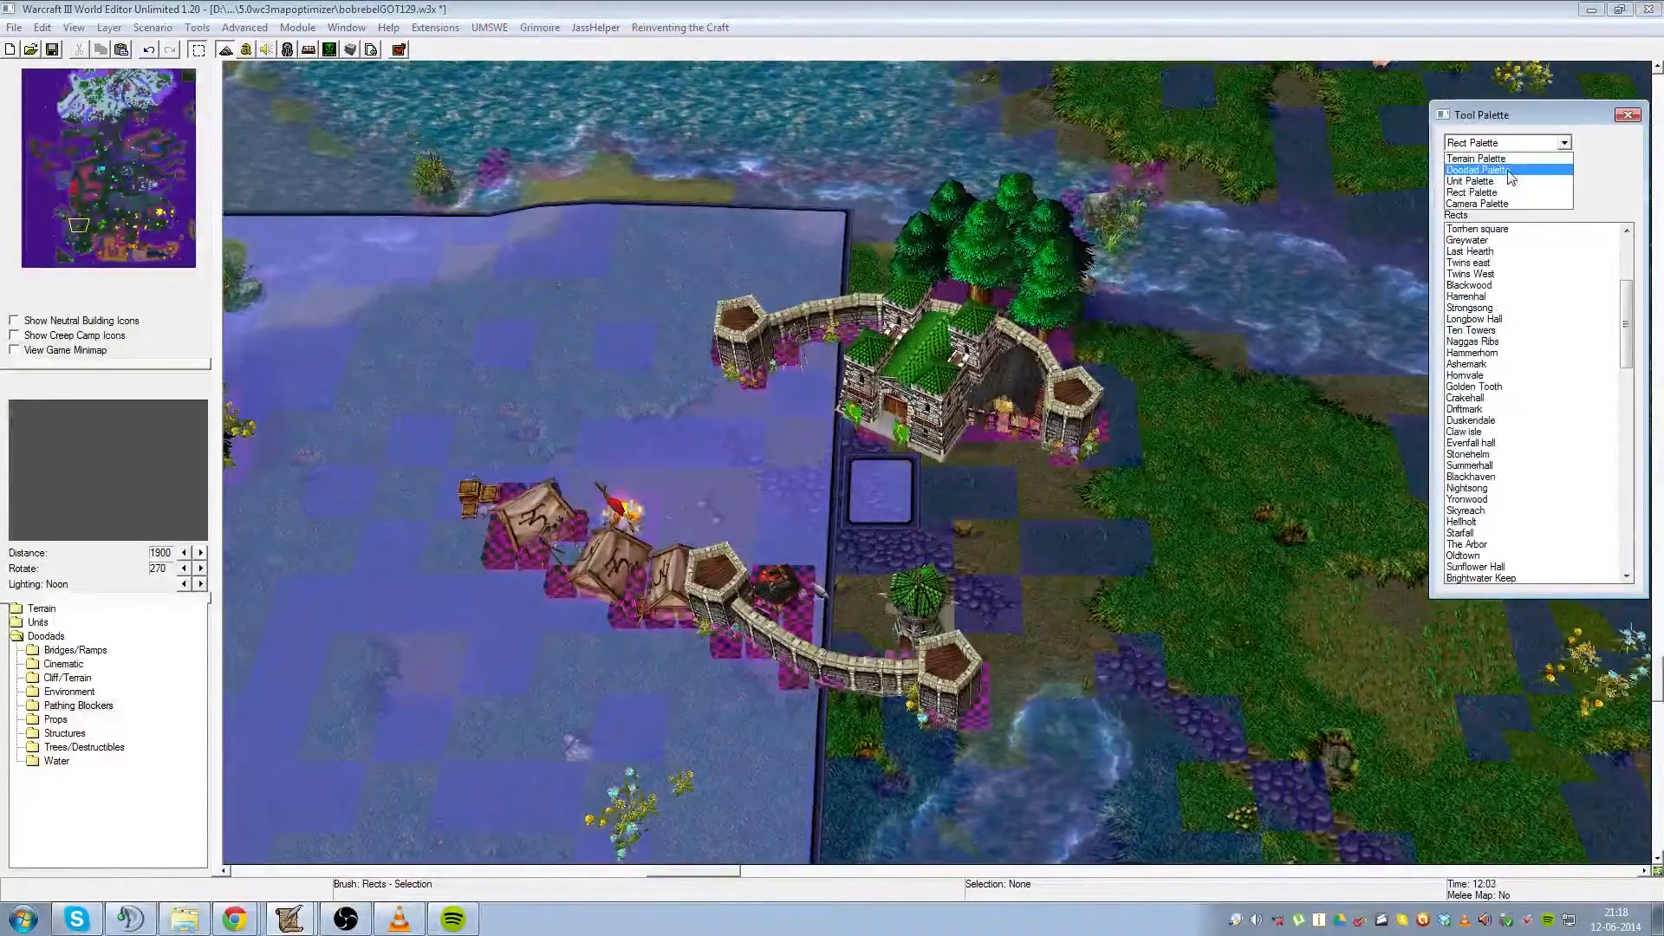
{"action": "left_click", "coordinate": [1478, 170]}
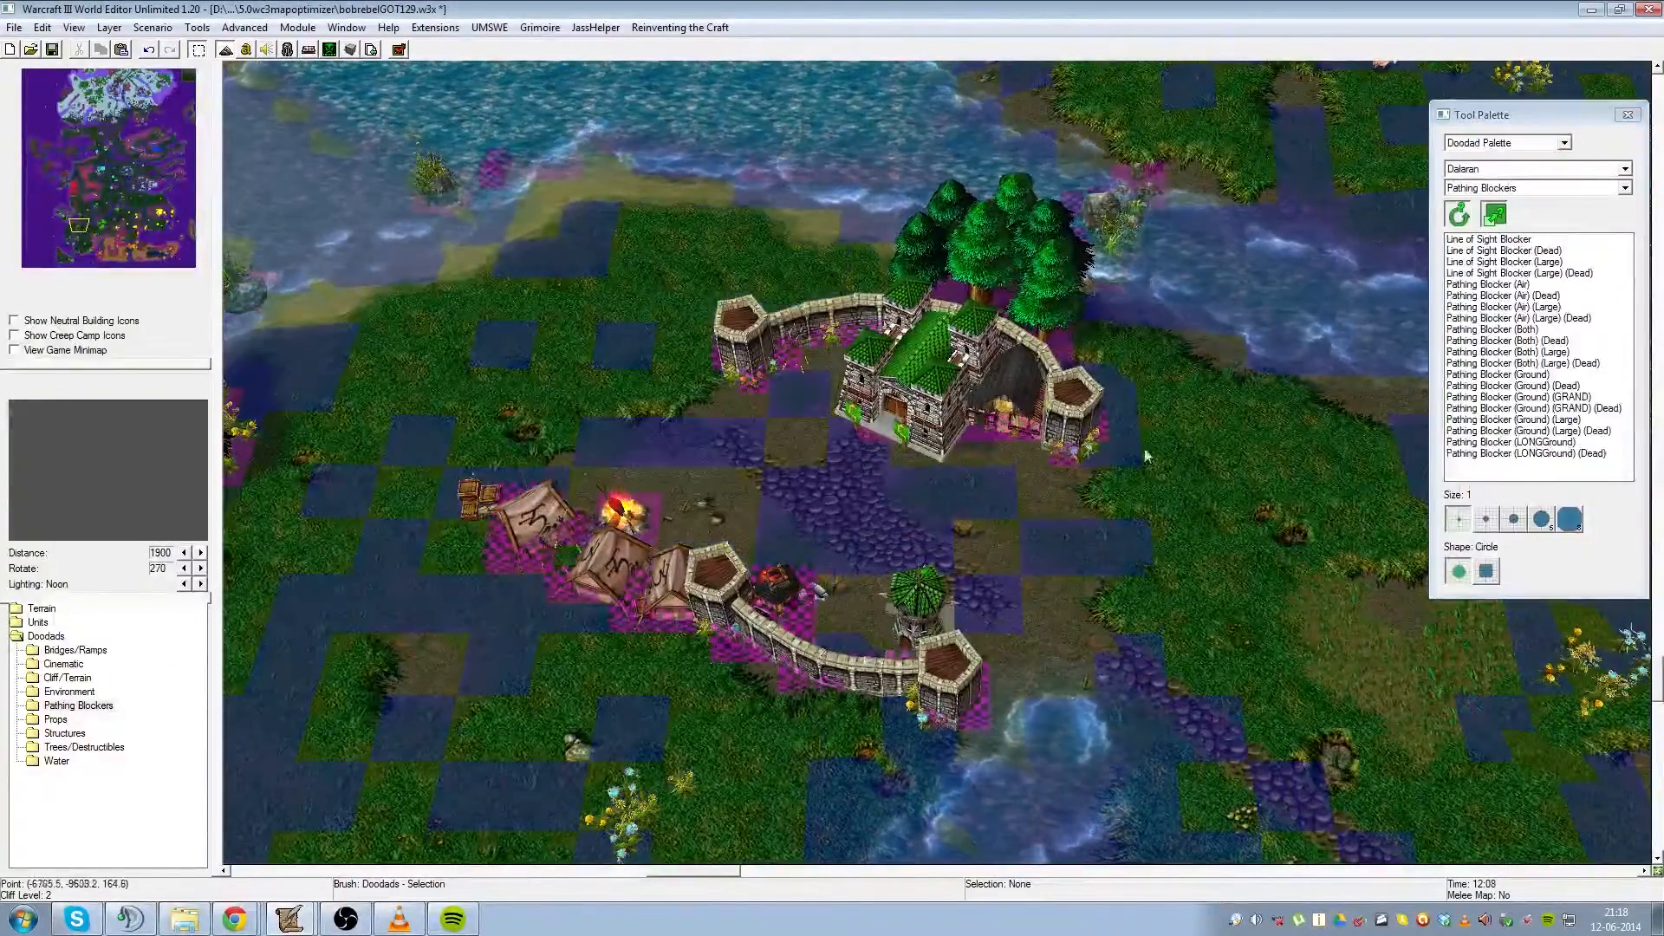